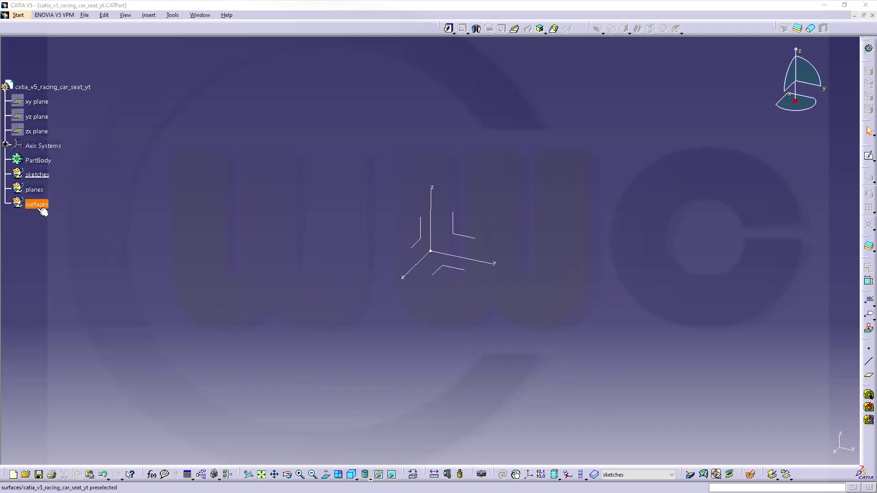
Create a new sketch on the yz plane and hide its H and V axes
left_click(867, 156)
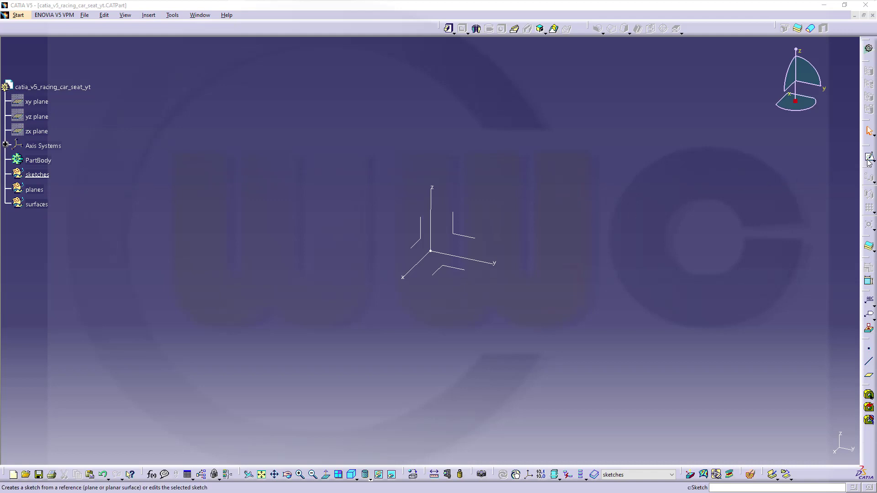
left_click(466, 239)
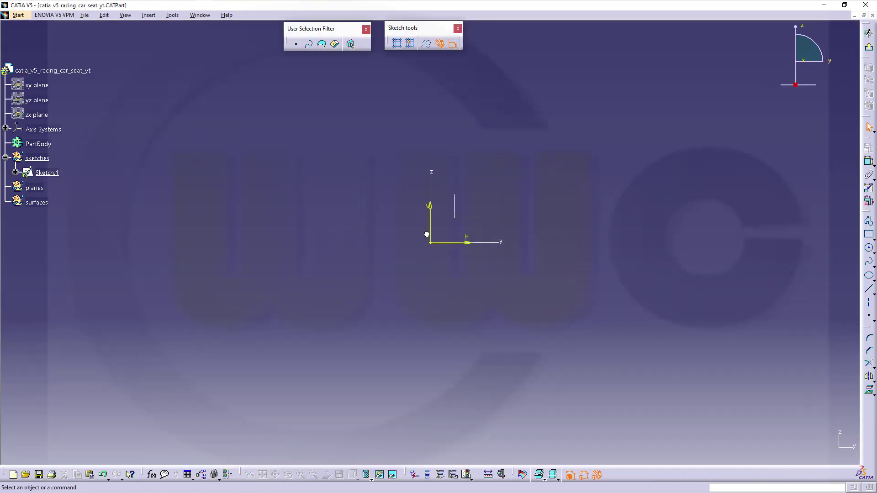
left_click_drag(399, 197, 481, 267)
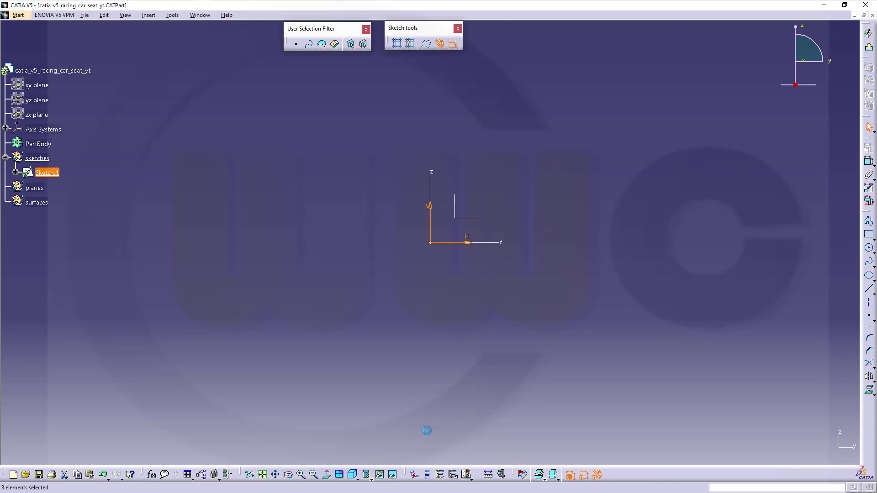
left_click(380, 476)
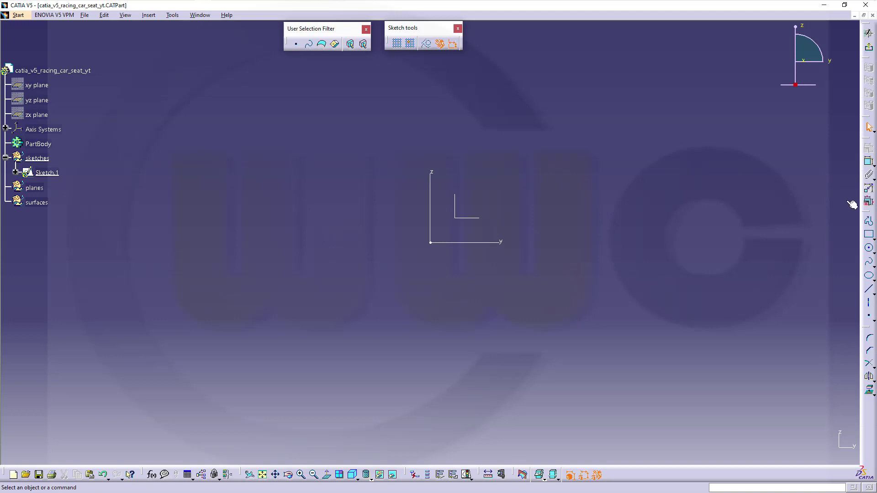
Sketch an open five-line profile: about 32 mm vertical, 55 mm slanted down, 57 mm horizontal, 14 mm slanted up, and a short line angled back
left_click(868, 227)
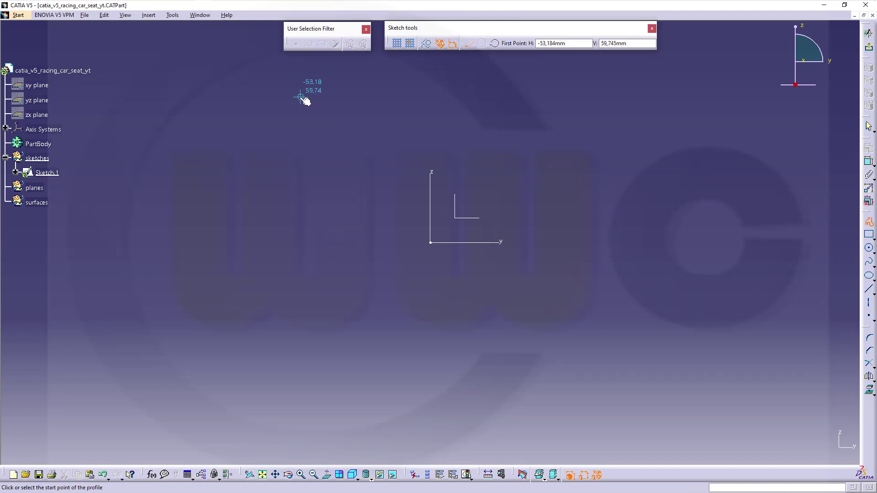
left_click(302, 84)
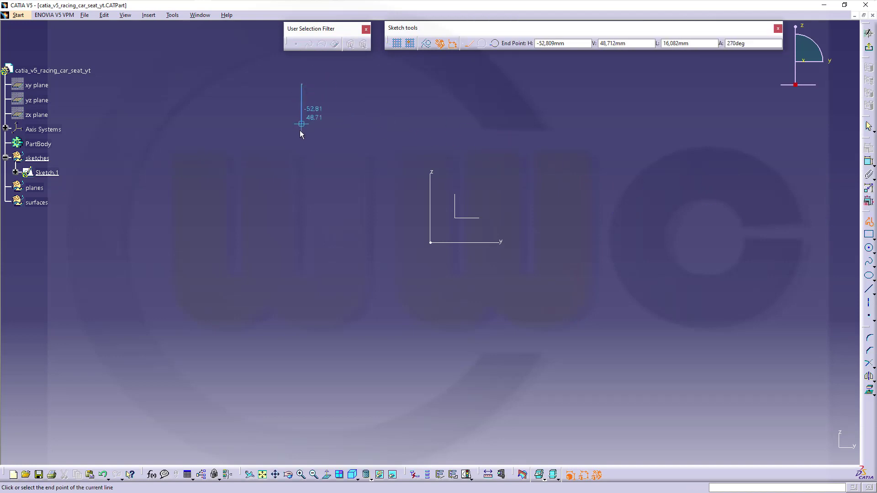
left_click(301, 161)
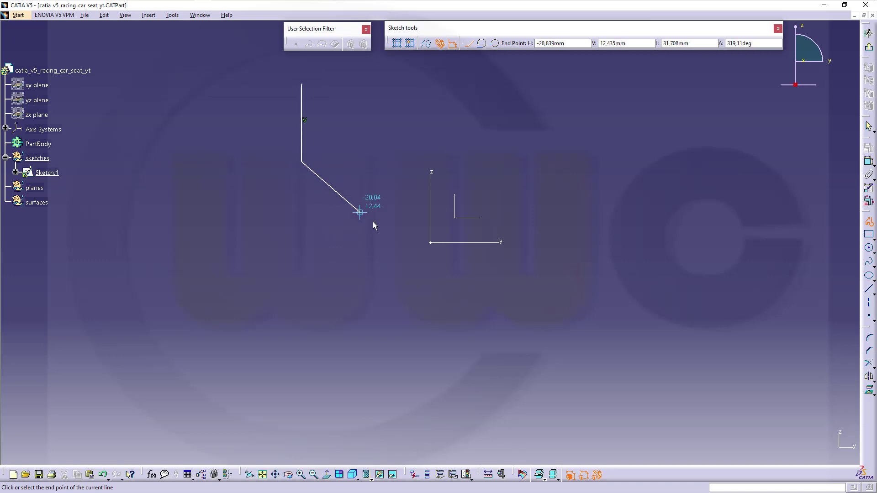
left_click(409, 240)
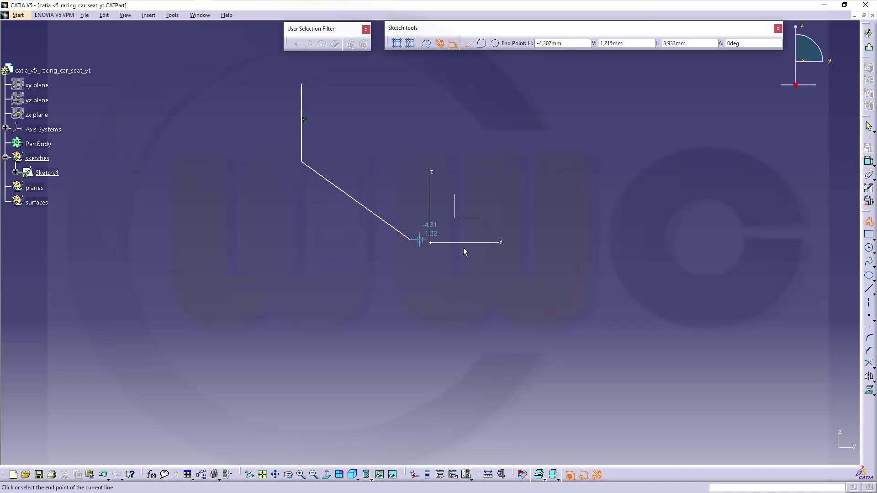
left_click(549, 240)
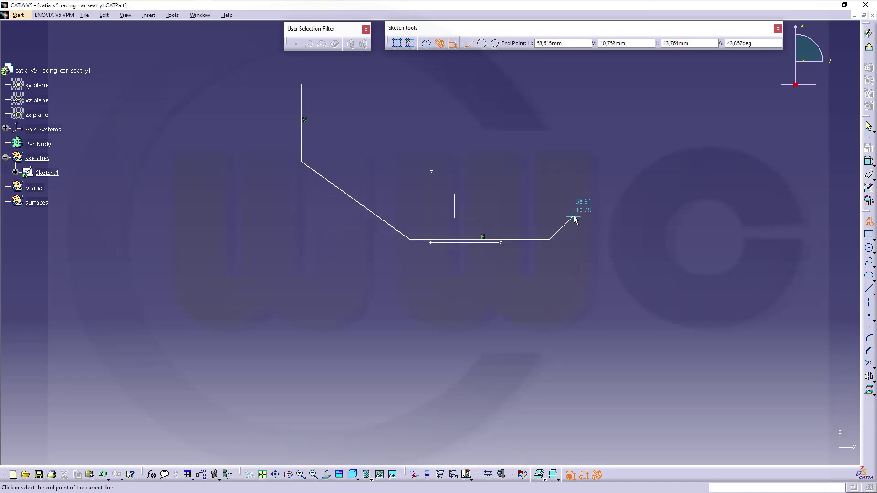
left_click(574, 217)
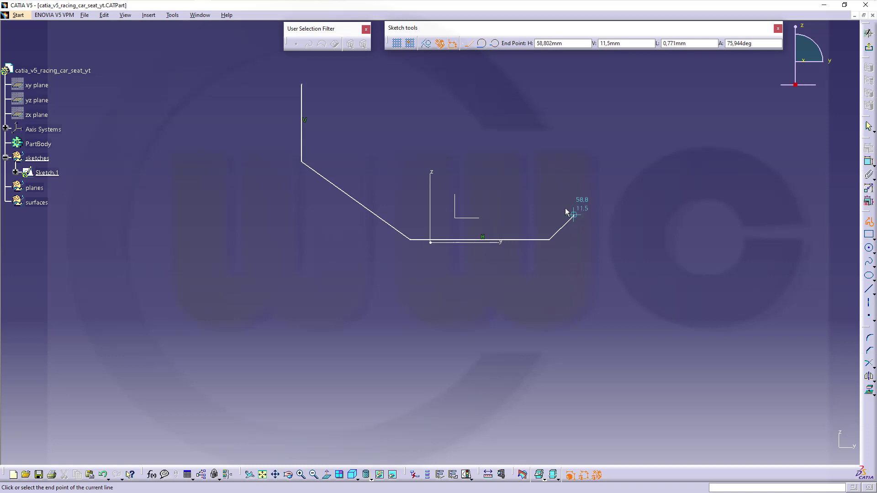
double_click(542, 194)
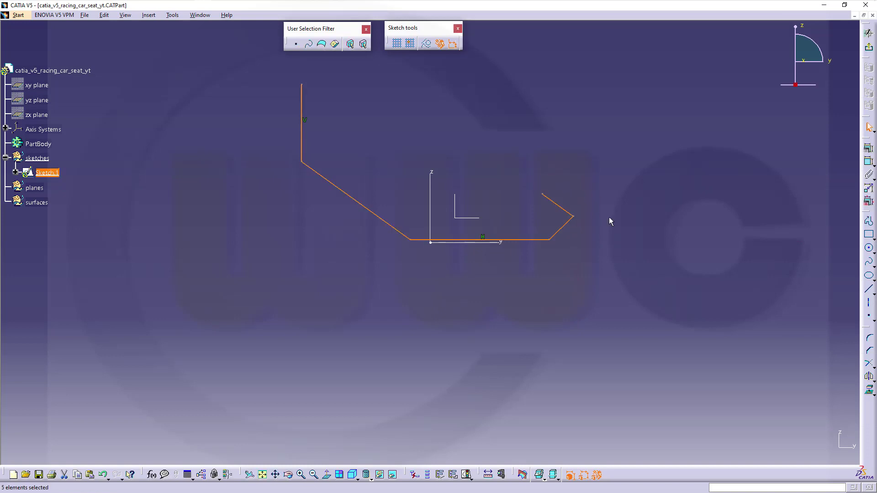
left_click(594, 257)
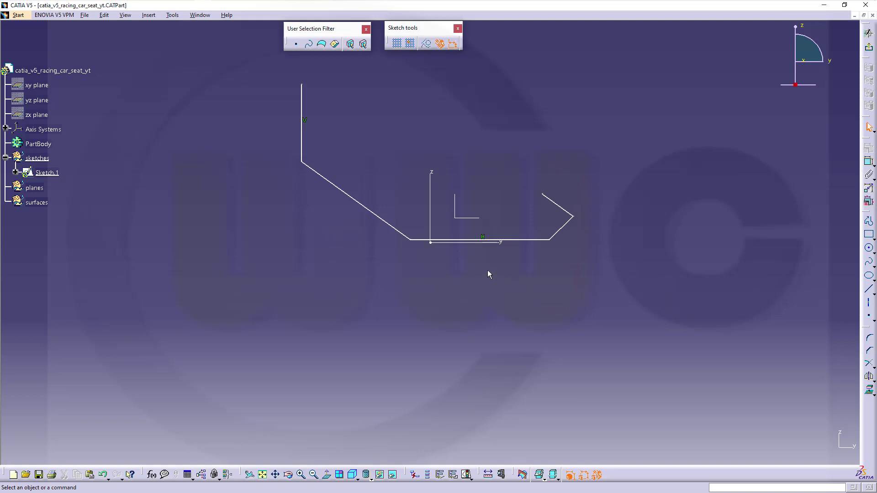
Delete the vertical constraint on the upright line and the horizontal constraint on the bottom line
left_click(305, 120)
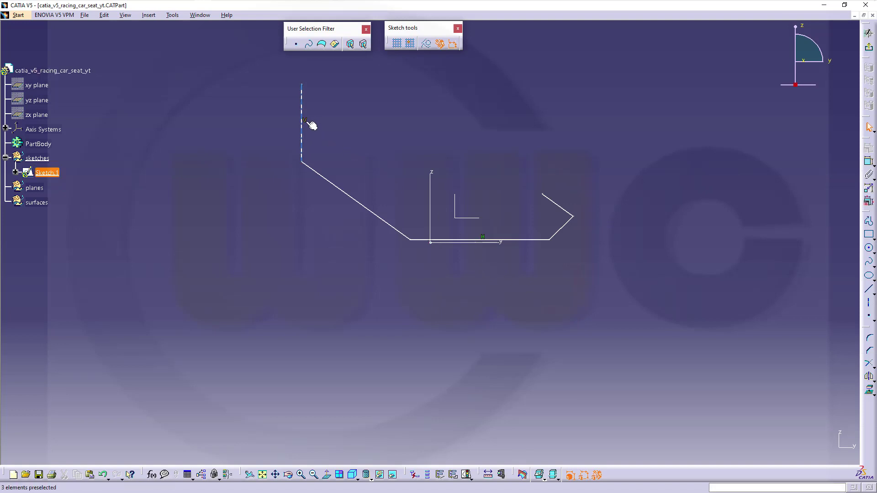
key("Delete")
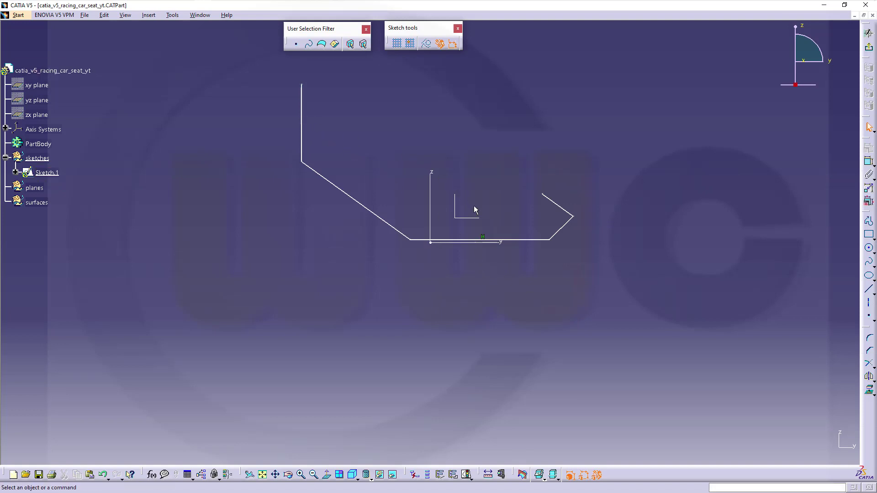
left_click(485, 237)
key("Delete")
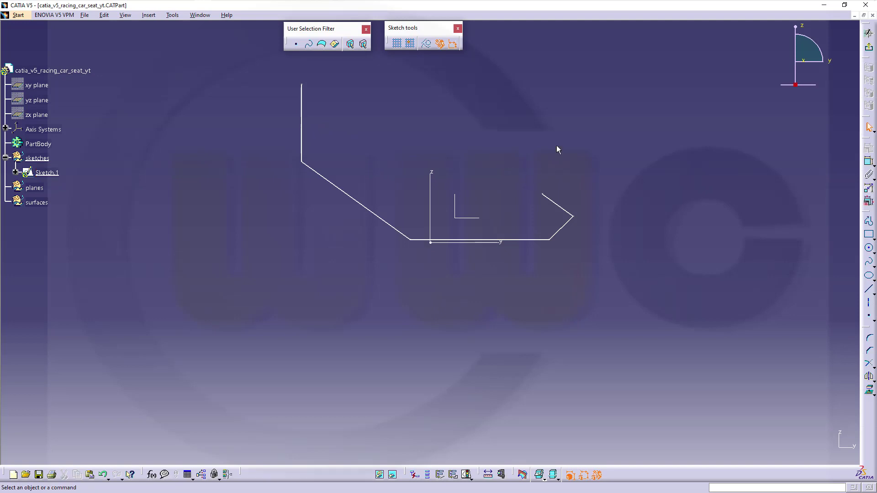
Make the corner between the long slanted line and the bottom line coincident with both the z axis and the y axis
left_click(868, 162)
left_click(410, 240)
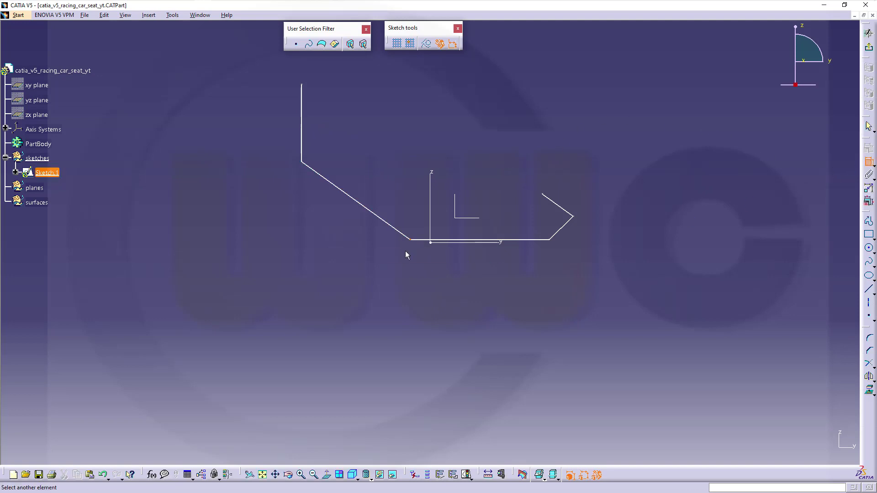
left_click(433, 174)
right_click(448, 127)
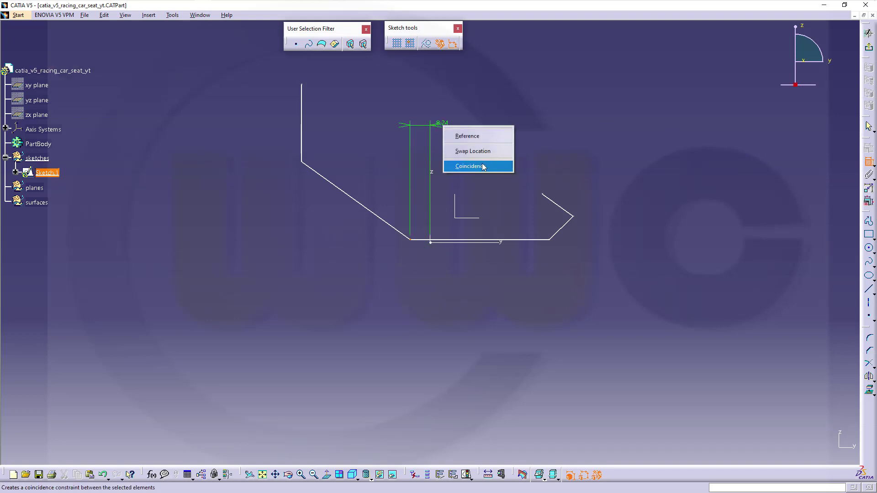
left_click(481, 165)
left_click(434, 239)
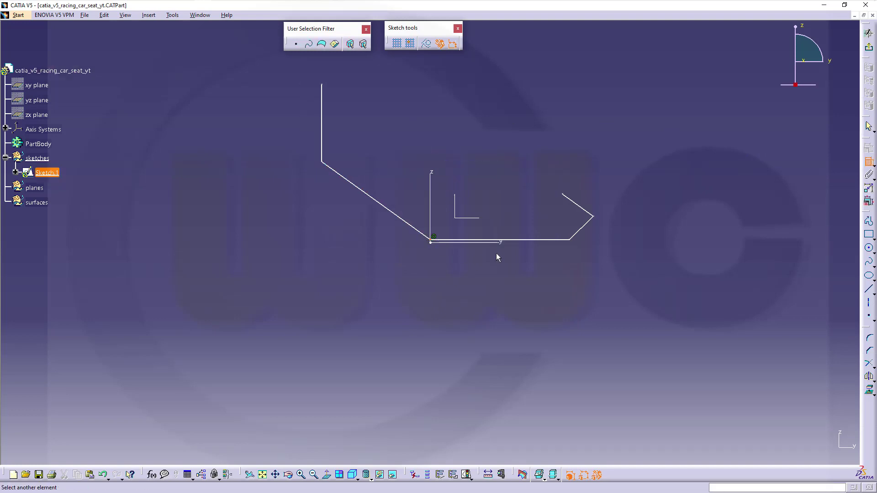
left_click(504, 242)
right_click(531, 303)
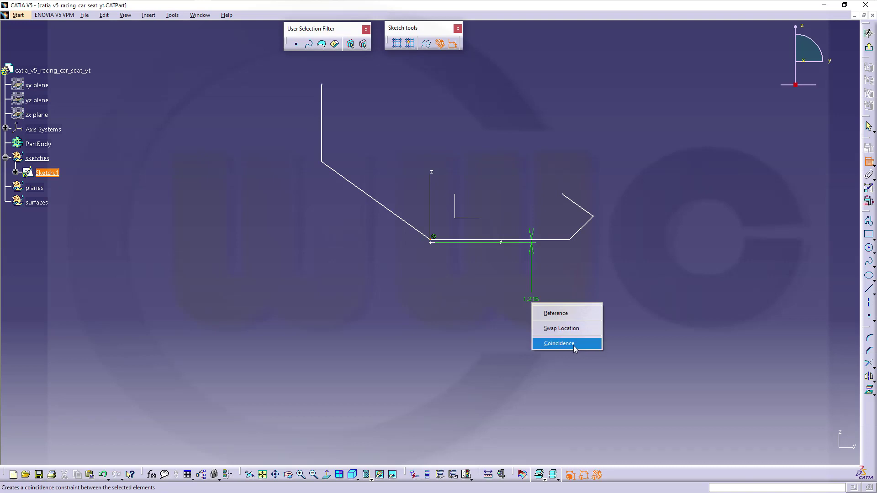
left_click(574, 346)
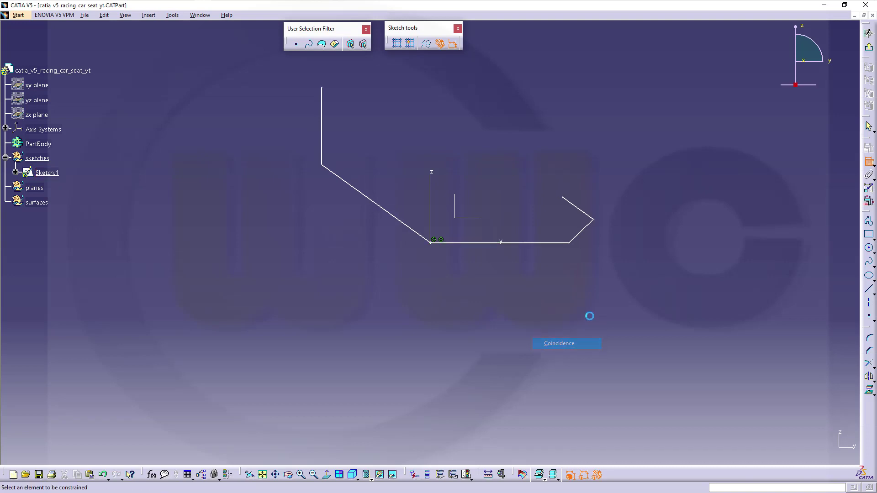
Constrain the profile's last two short lines to be perpendicular to each other
left_click(585, 232)
left_click(581, 213)
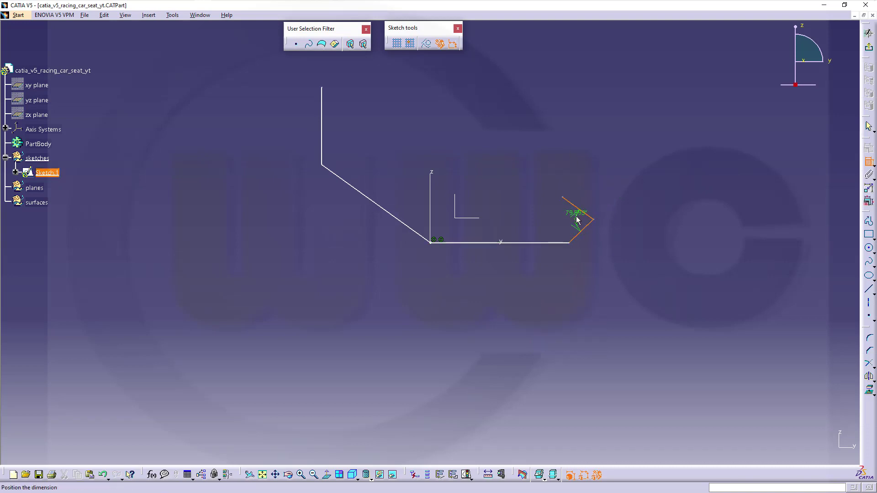
right_click(576, 221)
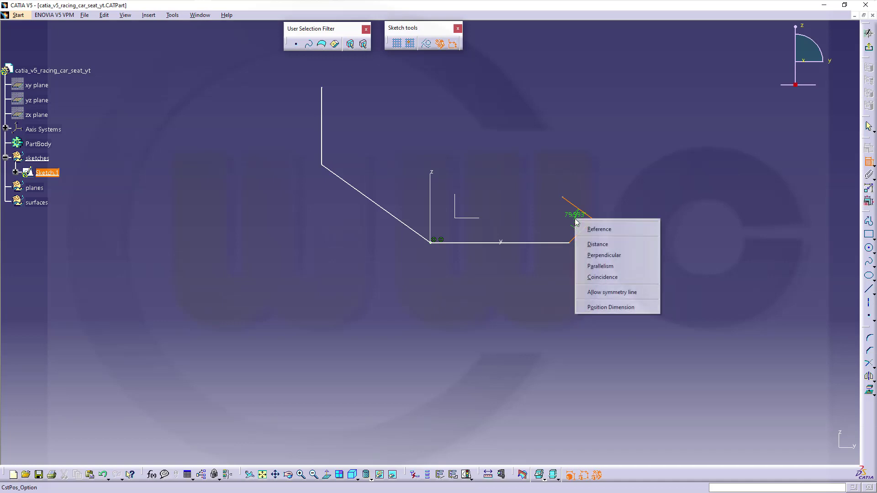
left_click(597, 252)
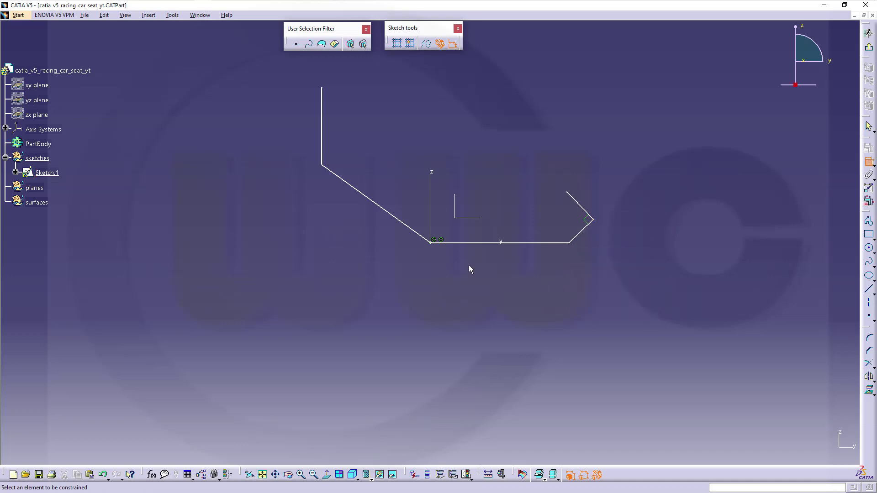
Dimension the height from the bottom line to the upper end of the upright line
left_click(321, 88)
left_click(531, 244)
left_click(240, 187)
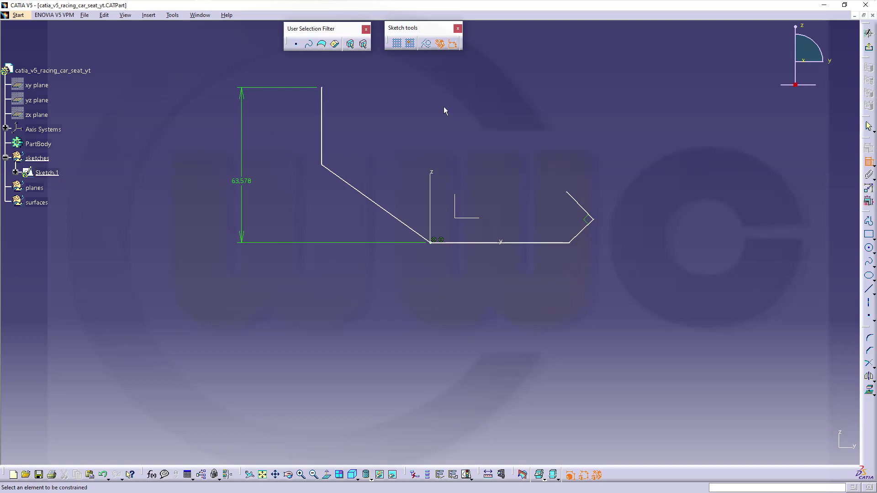
Try a horizontal distance dimension between the upright line and the z axis, and delete it
left_click(322, 127)
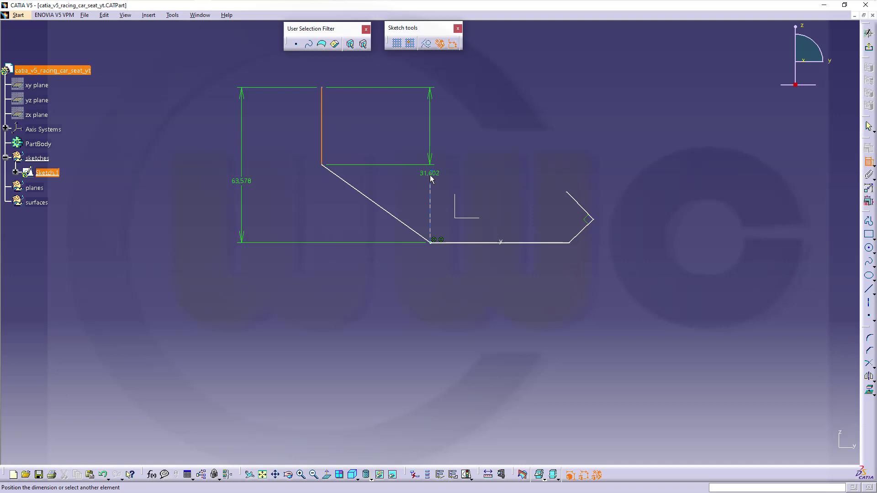
left_click(430, 181)
left_click(385, 310)
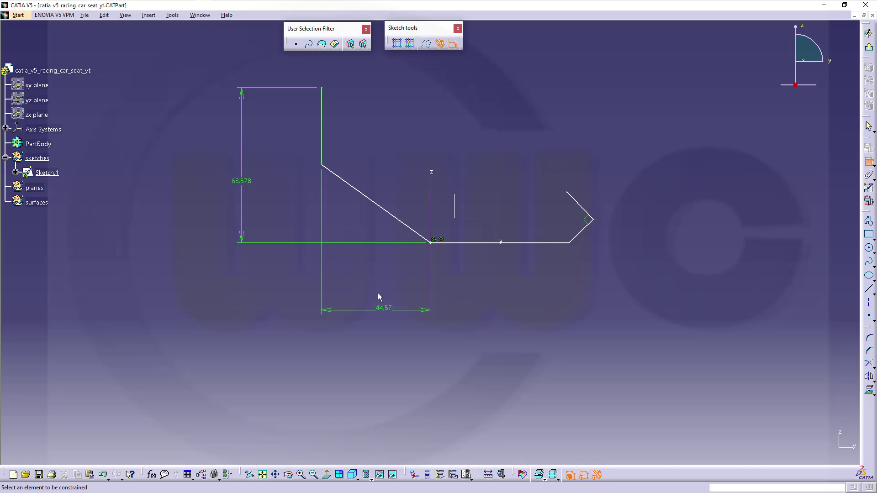
key("Escape")
left_click(384, 310)
key("Delete")
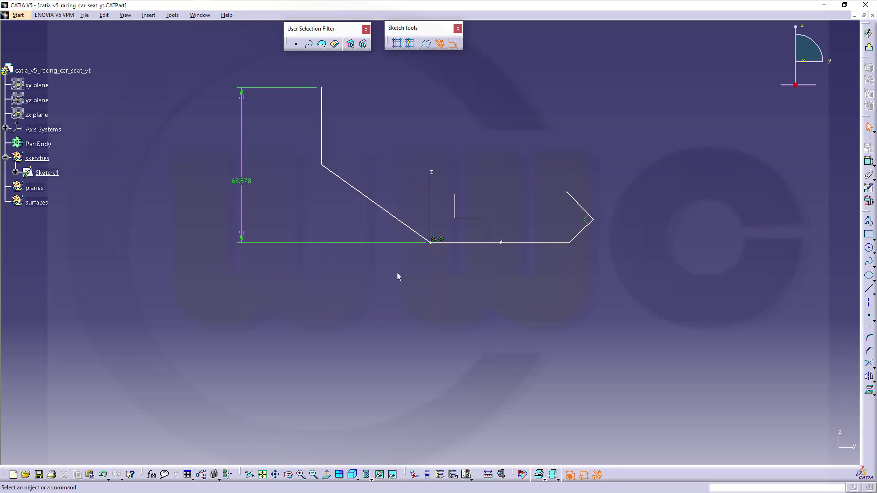
left_click(869, 162)
key("Escape")
left_click(323, 165)
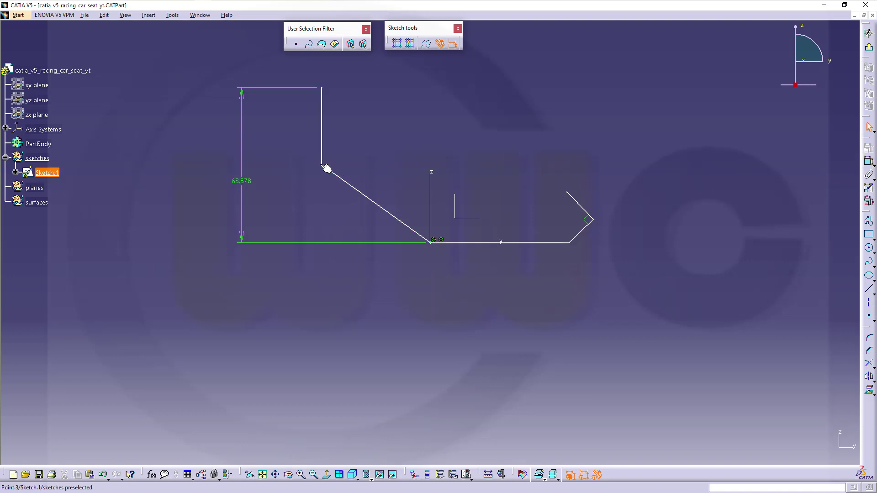
left_click(485, 242)
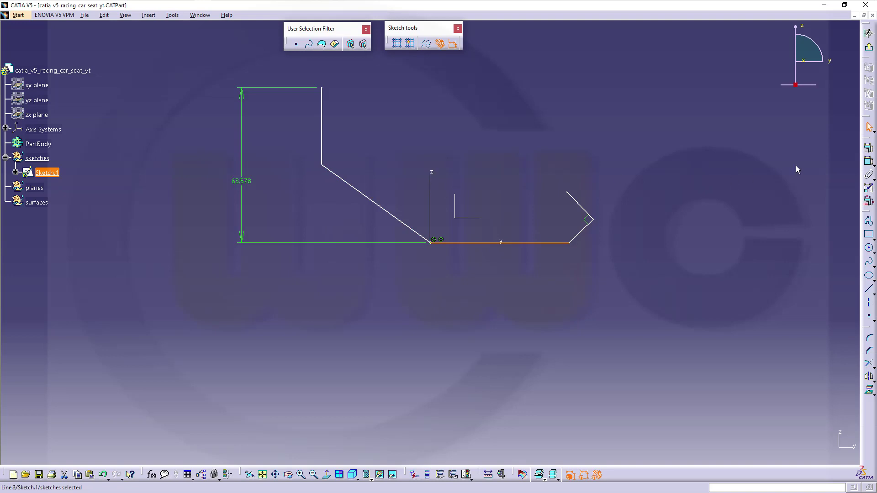
left_click(868, 161)
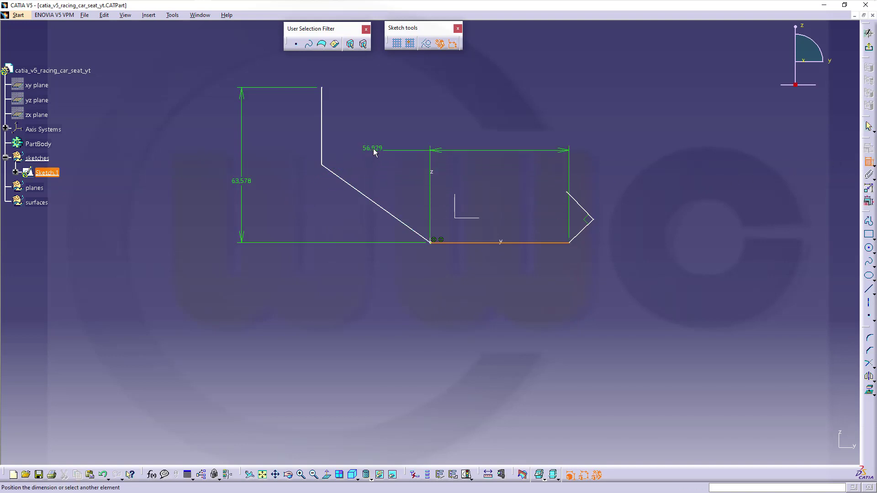
key("Escape")
Dimension the height from the bottom line to the corner between the upright line and the long slanted line
left_click(868, 161)
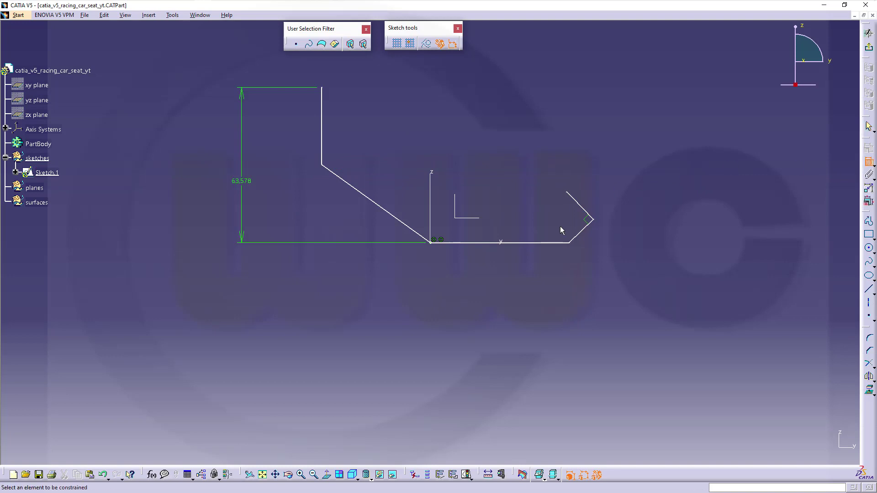
left_click(553, 243)
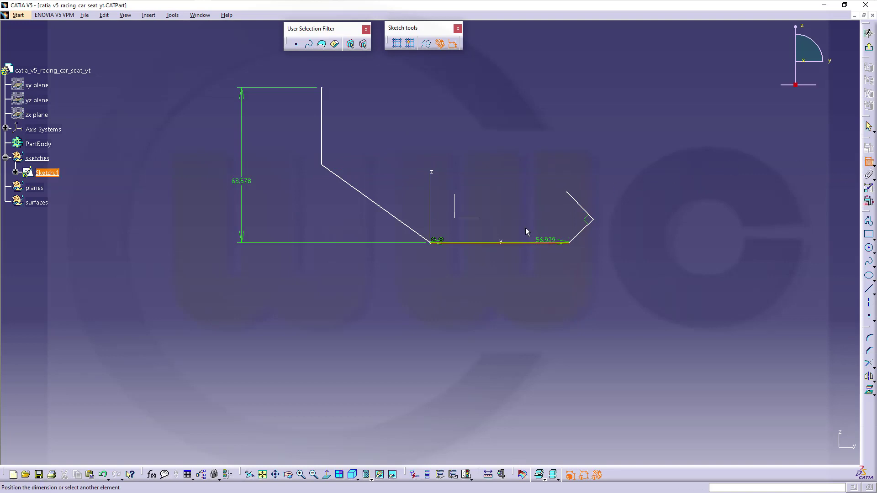
left_click(325, 166)
left_click(294, 204)
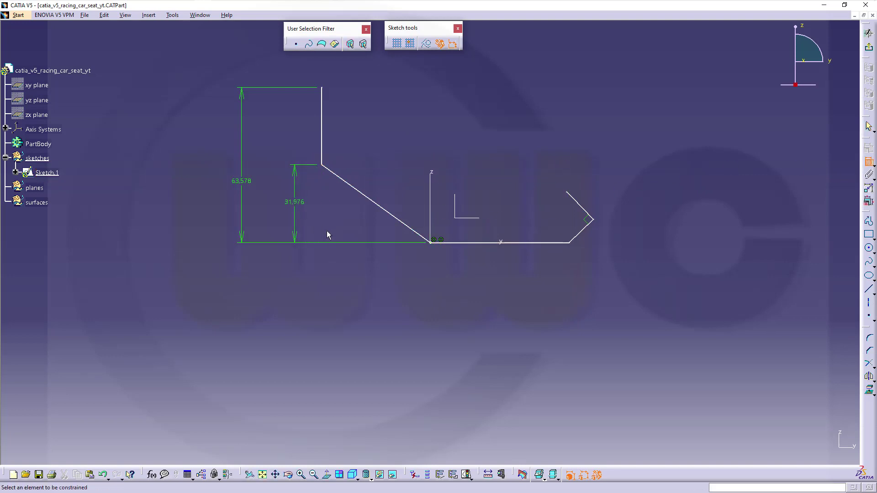
Dimension the angles that the long slanted line and the adjoining short line each make with the bottom line
left_click(383, 209)
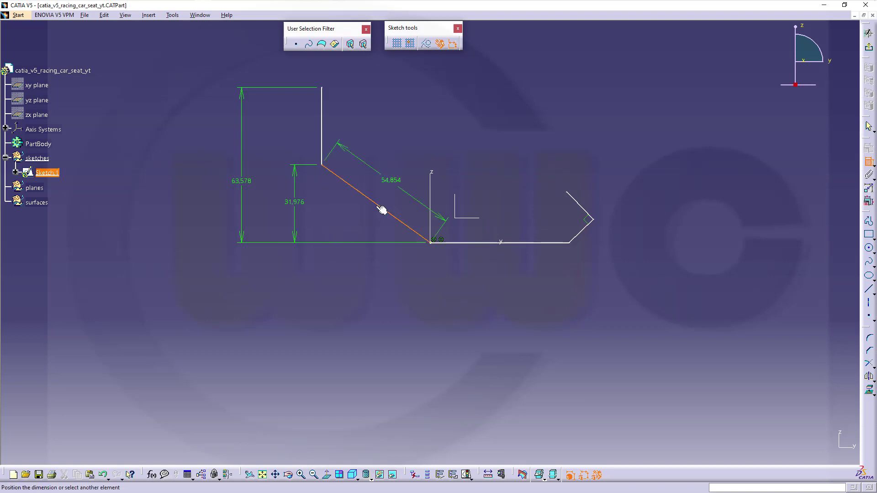
left_click(483, 243)
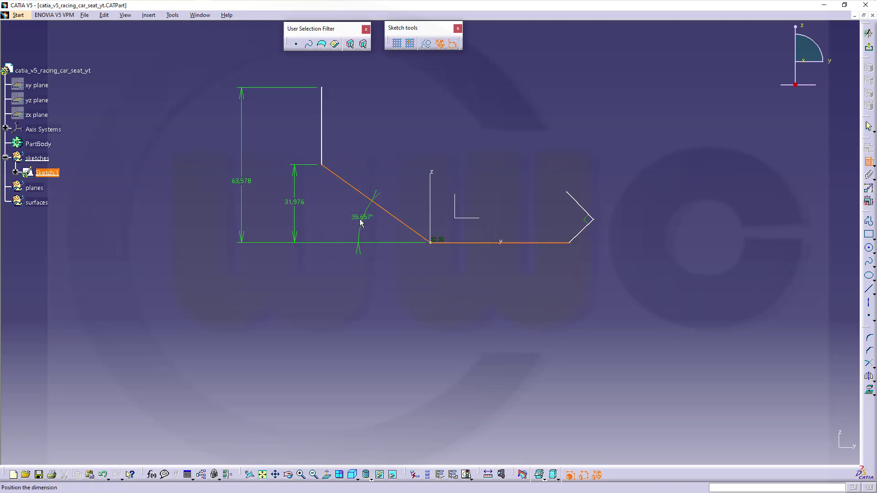
left_click(358, 221)
left_click(564, 243)
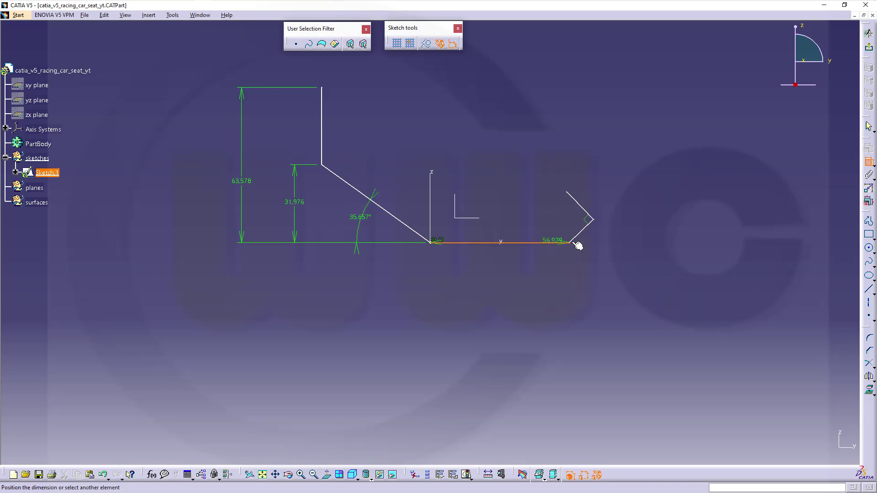
left_click(580, 233)
left_click(645, 241)
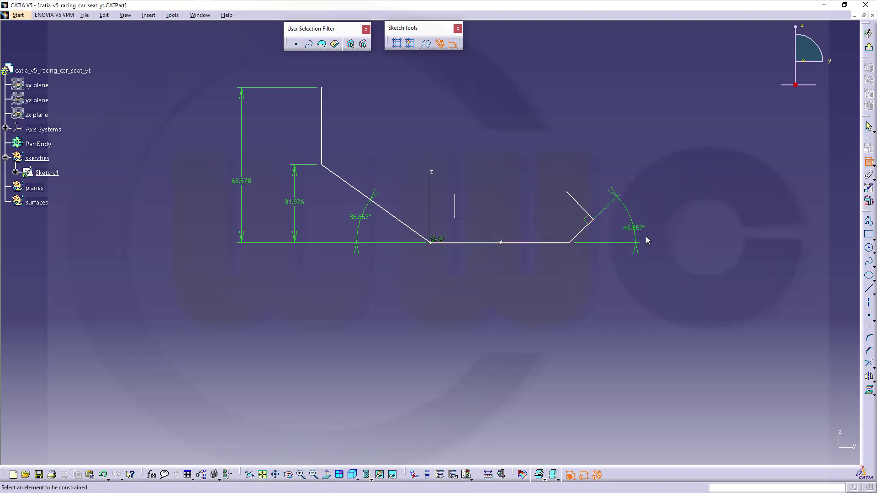
Dimension the lengths of the two short perpendicular lines and of the bottom line
left_click(584, 234)
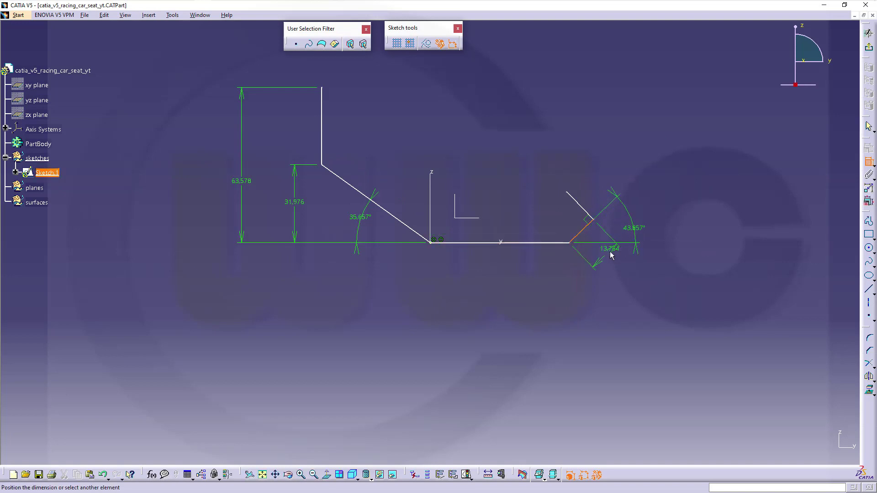
left_click(612, 255)
left_click(583, 202)
left_click(637, 165)
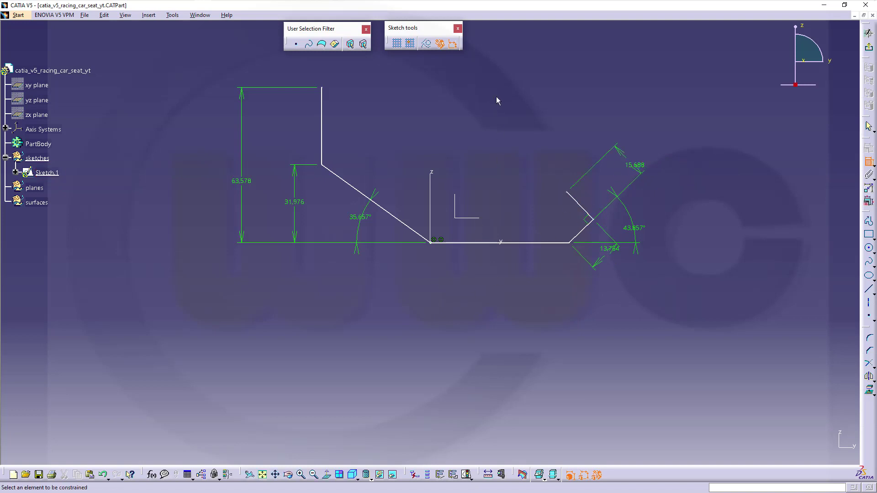
left_click(480, 243)
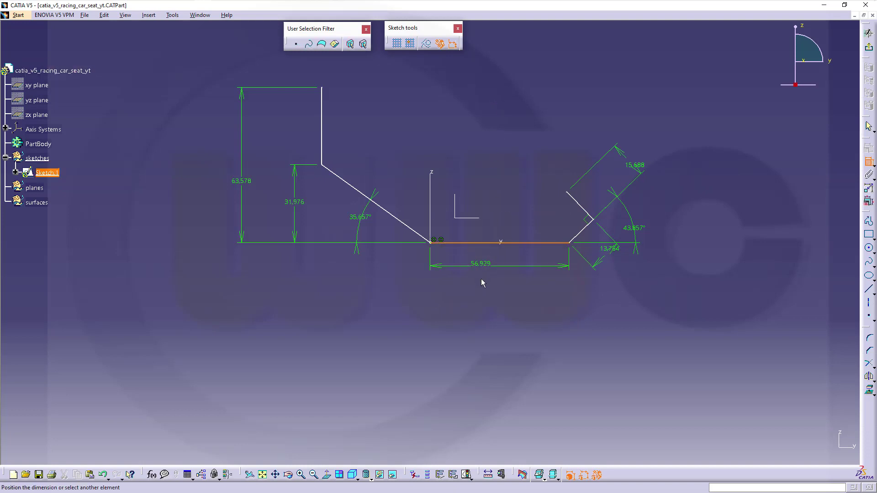
left_click(481, 280)
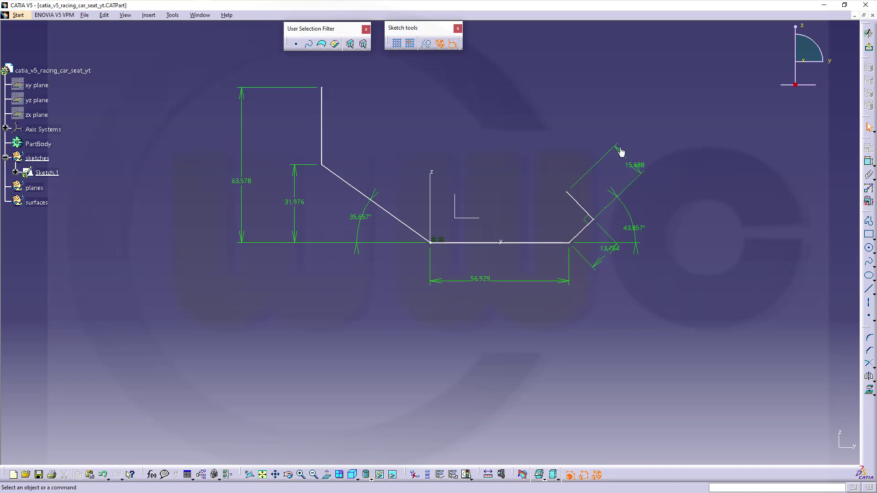
In a multi-constraint edit, set the bottom line's length to 420 mm, the last short line to 75 mm and the short line before it to 82 mm
left_click(868, 203)
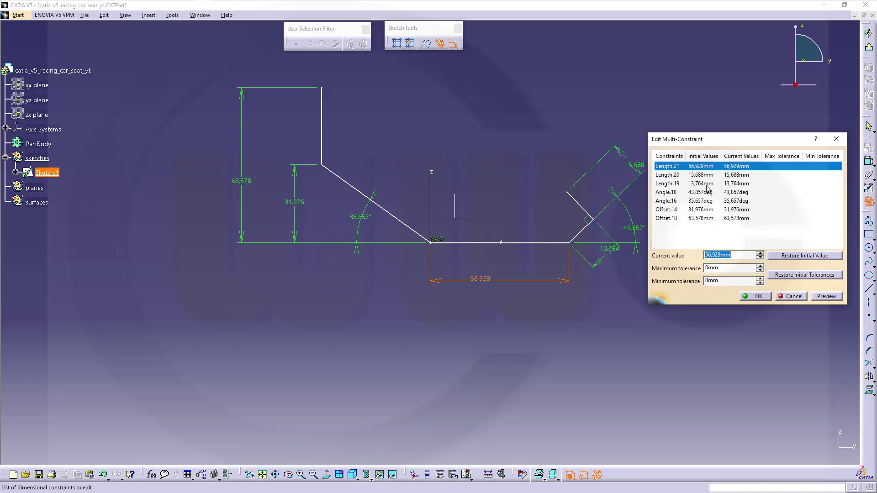
type("420")
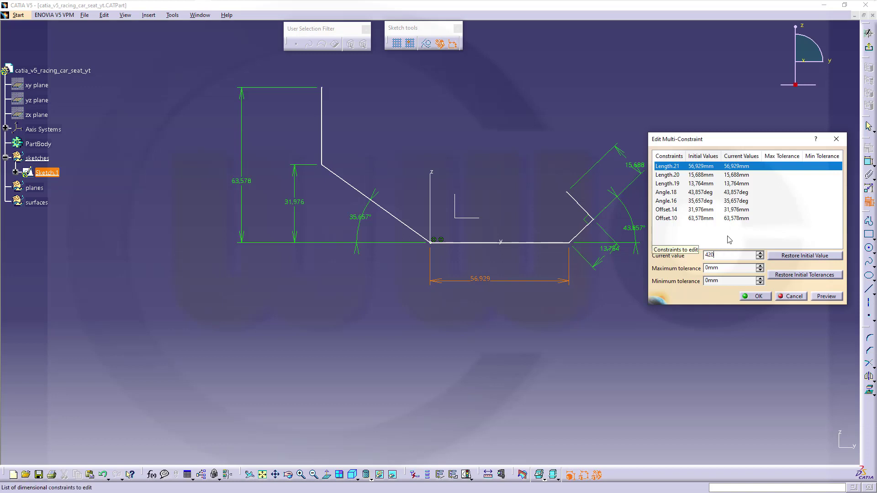
left_click(668, 176)
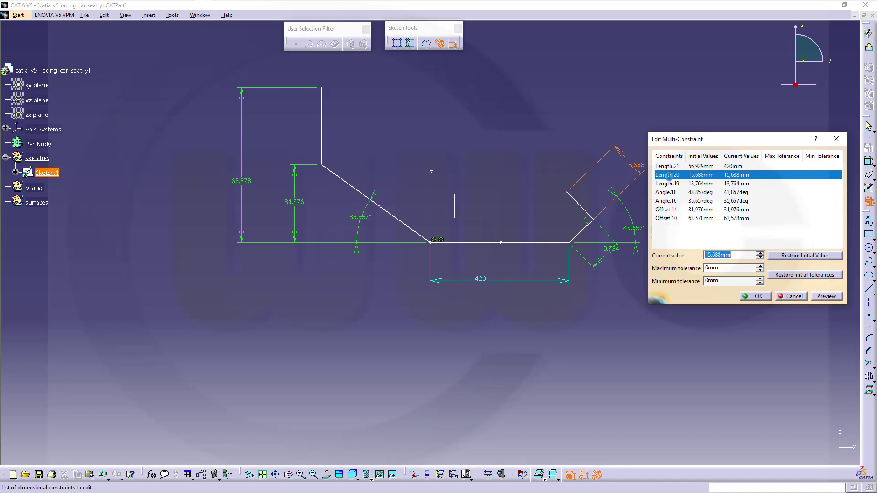
type("75")
key("Return")
left_click(701, 184)
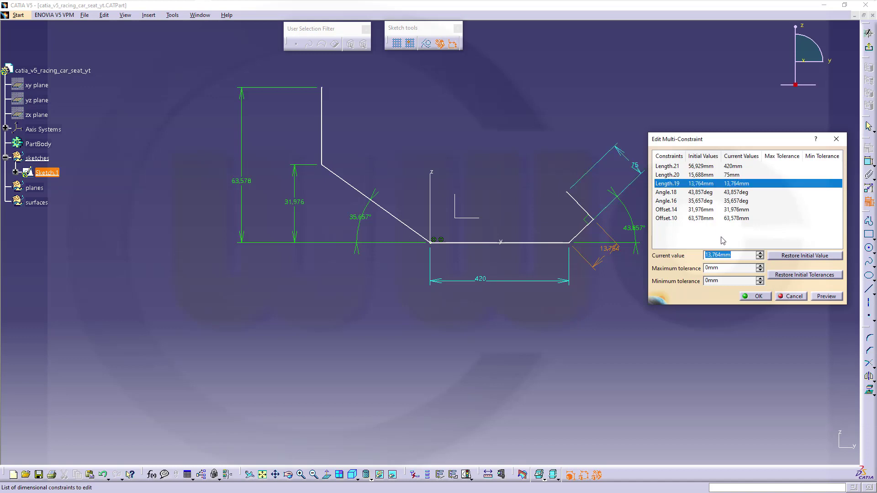
type("82")
Set the short line's angle to the bottom line to 30° and the long slanted line's angle to 60°
left_click(664, 193)
type("3")
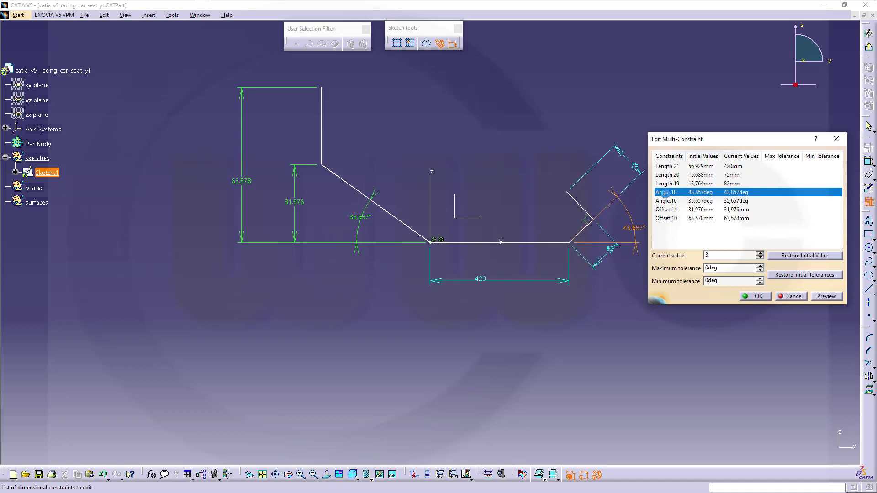
type("0")
left_click(664, 206)
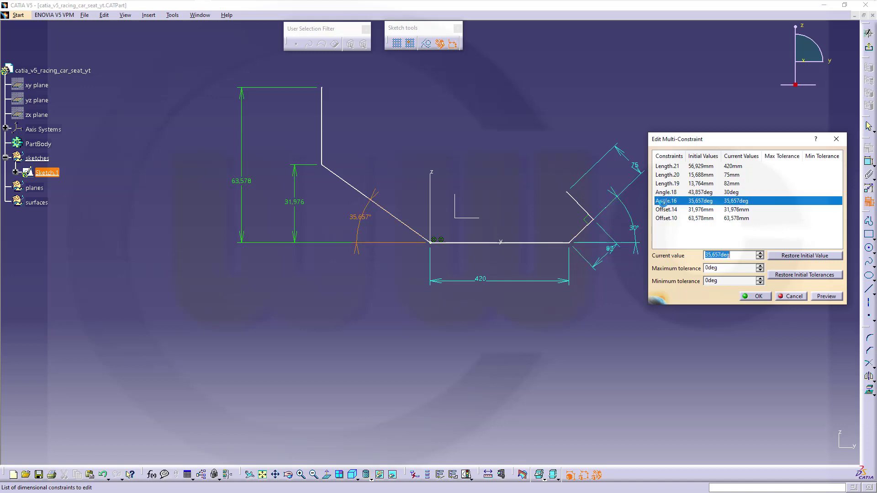
type("6mm")
Set the height of the slanted line's upper corner to 480 mm and the upright line's upper end to 775 mm, and apply all constraint edits
left_click(667, 210)
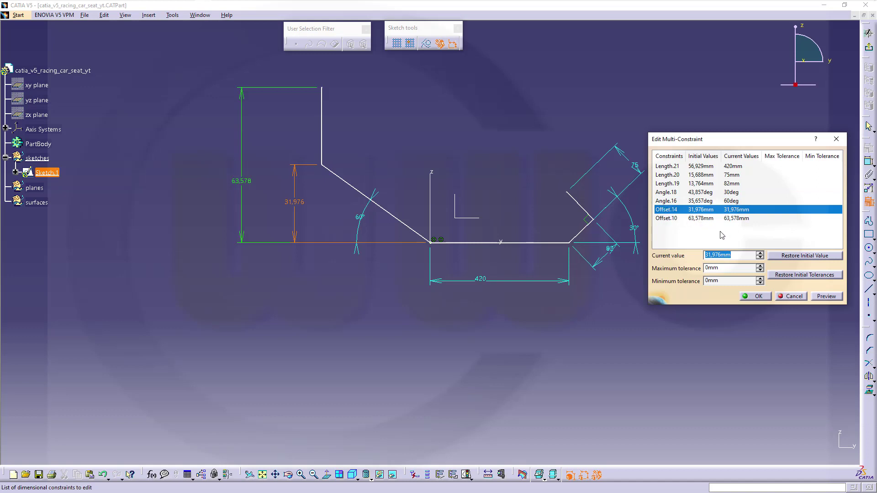
type("480")
left_click(669, 218)
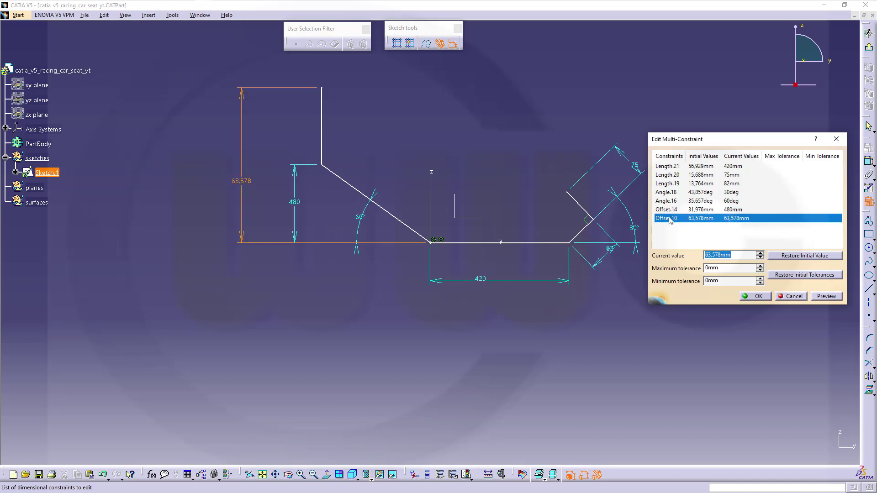
type("775")
key("Return")
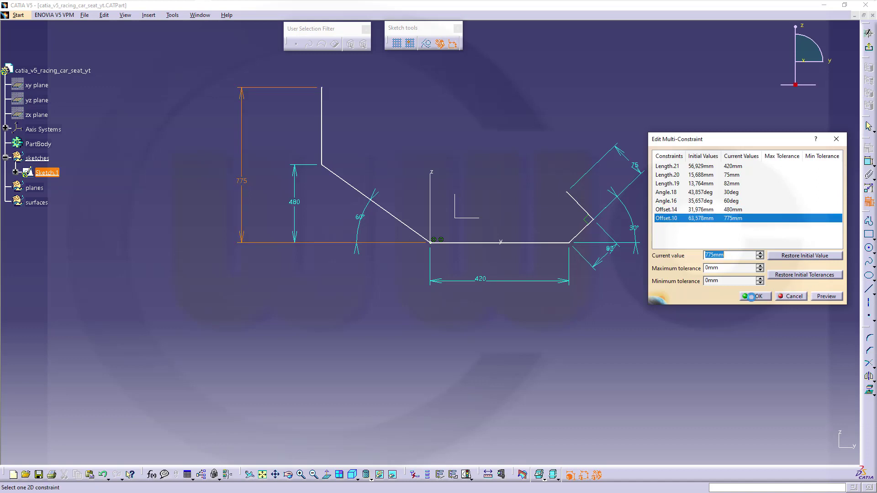
left_click(754, 297)
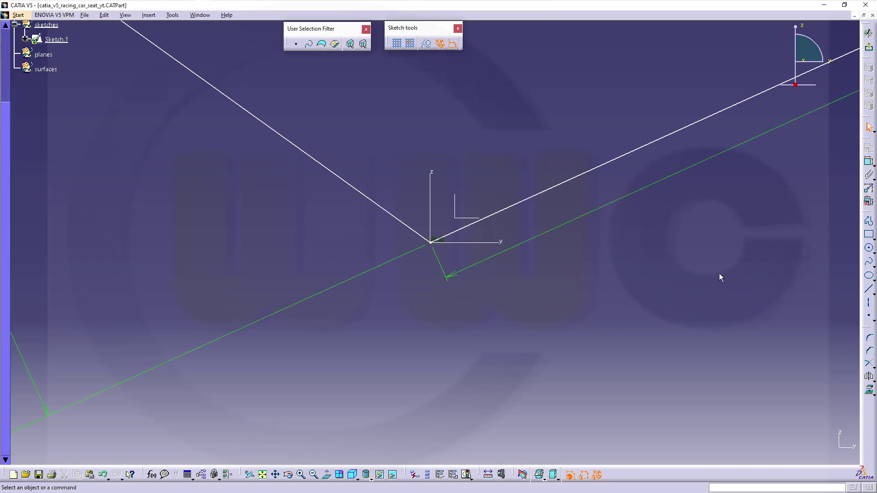
mouse_move(719, 273)
middle_mouse_down("ctrl")
mouse_move(685, 272)
mouse_move(657, 358)
mouse_move(614, 349)
middle_mouse_up("ctrl")
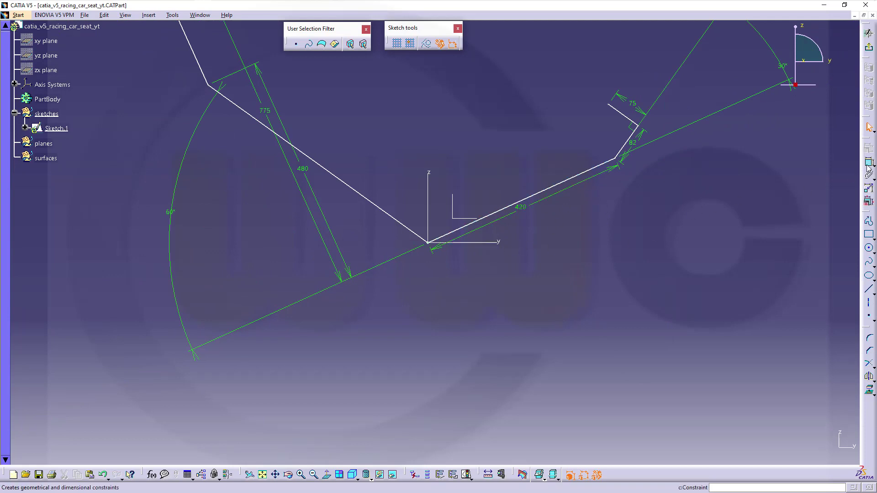
left_click(572, 179)
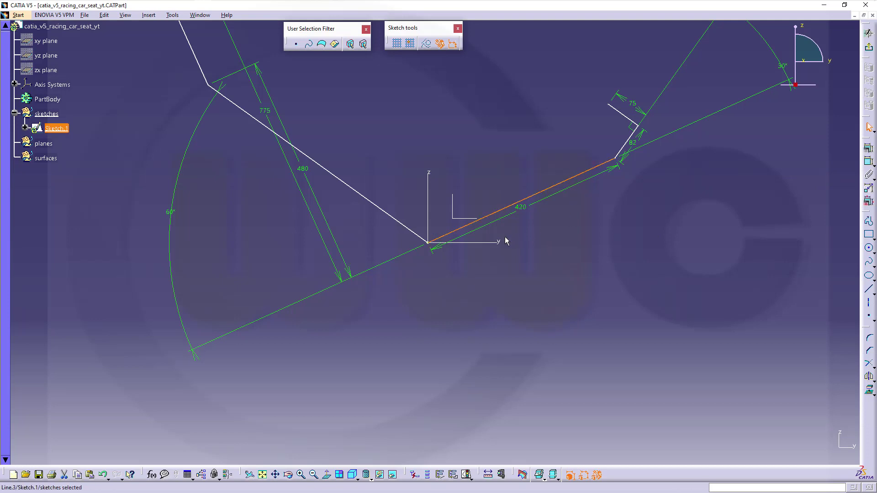
left_click(867, 162)
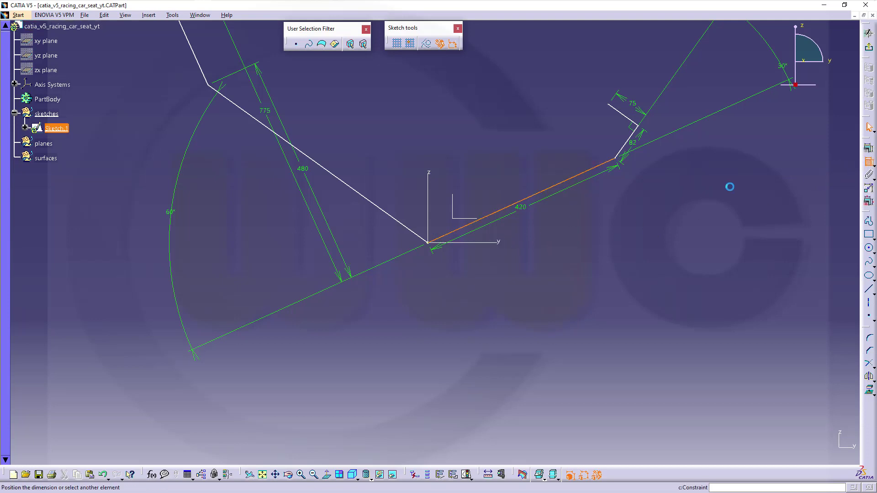
key("Escape")
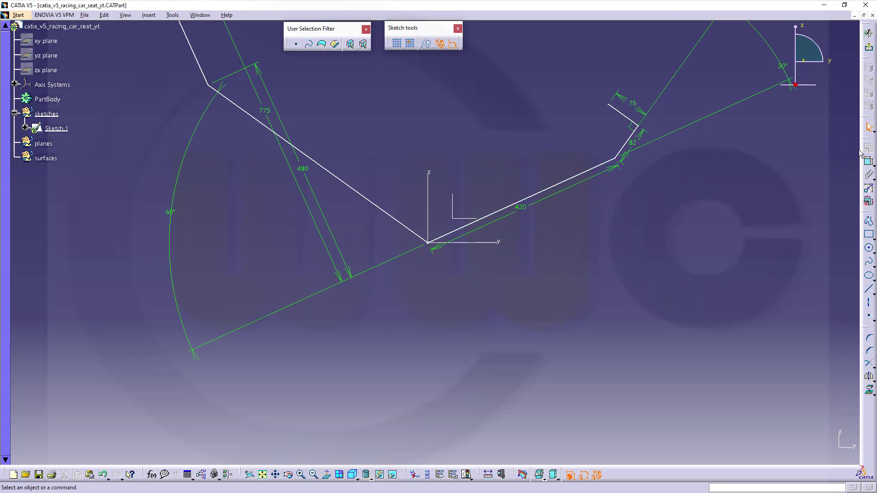
Constrain the 420 mm bottom line to be coincident with the y axis
left_click(867, 161)
left_click(563, 182)
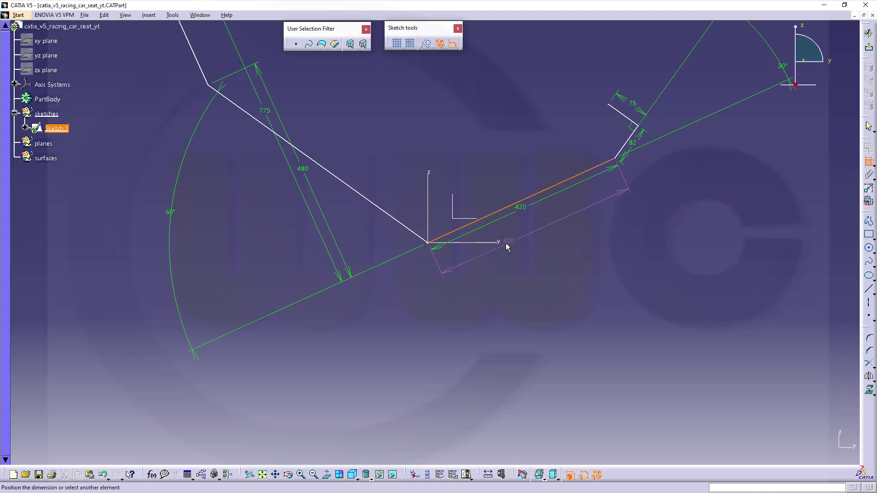
left_click(503, 243)
right_click(644, 241)
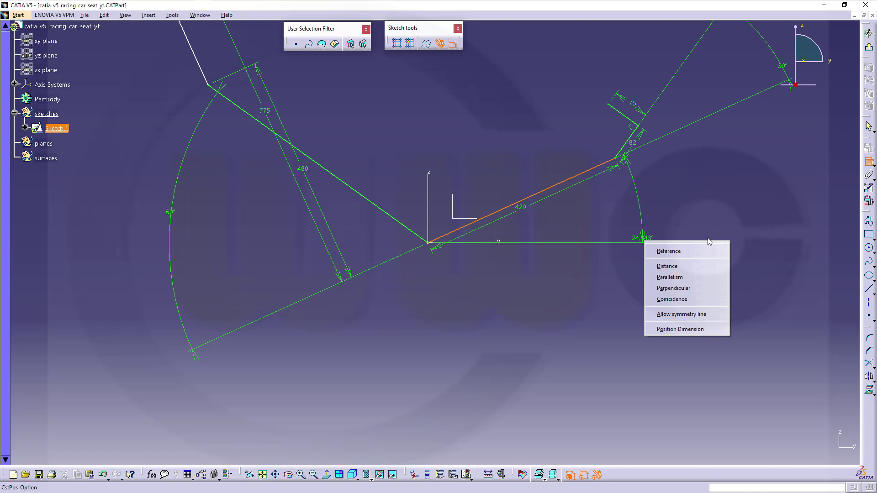
left_click(692, 302)
Try to constrain the upright line to be parallel to the z axis
mouse_move(568, 156)
middle_mouse_down()
mouse_move(539, 170)
mouse_move(509, 290)
mouse_move(510, 354)
mouse_move(570, 415)
middle_mouse_up()
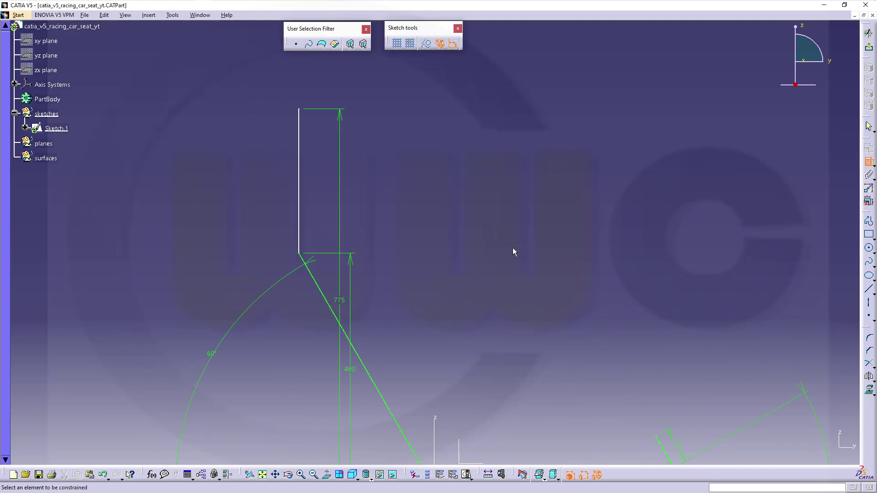
mouse_move(486, 221)
middle_mouse_down()
mouse_move(520, 131)
mouse_move(495, 208)
mouse_move(523, 146)
mouse_move(520, 162)
middle_mouse_up()
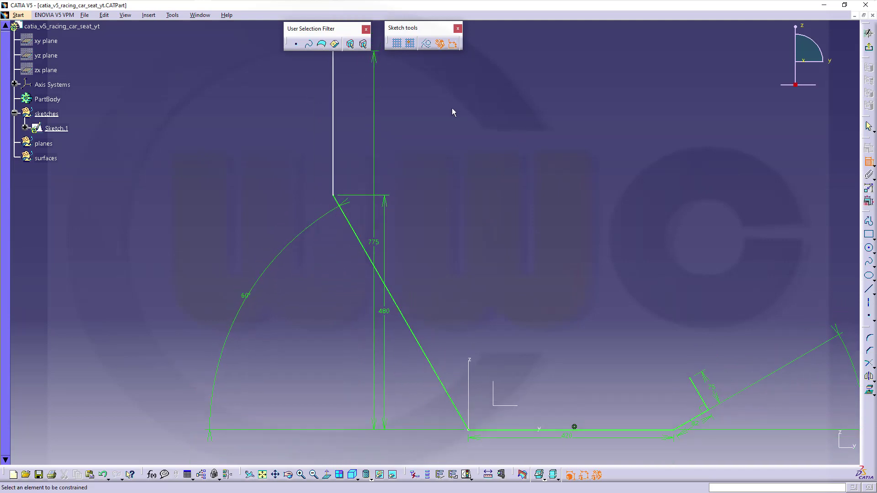
mouse_move(434, 165)
middle_mouse_down()
mouse_move(460, 160)
mouse_move(460, 204)
middle_mouse_up()
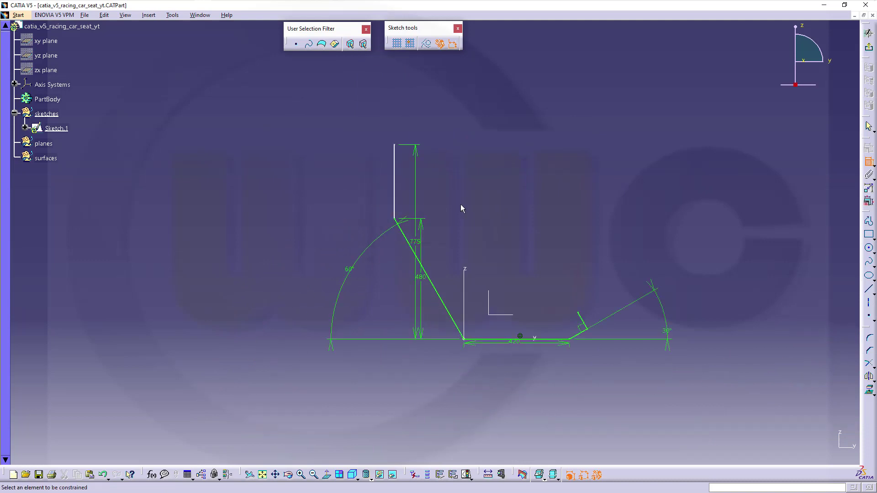
mouse_move(518, 216)
middle_mouse_down()
mouse_move(520, 228)
mouse_move(523, 214)
middle_mouse_up()
mouse_move(639, 299)
middle_mouse_down()
mouse_move(632, 271)
mouse_move(604, 316)
mouse_move(564, 341)
middle_mouse_up()
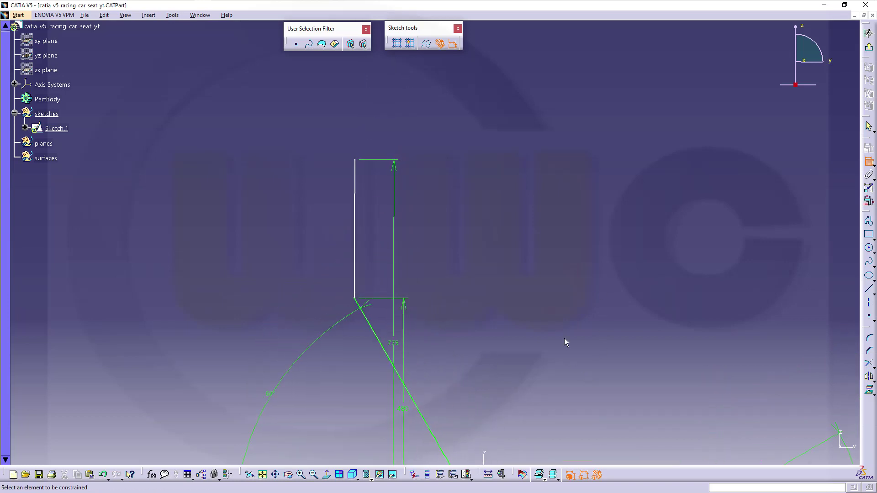
mouse_move(477, 223)
middle_mouse_down()
mouse_move(478, 208)
mouse_move(484, 250)
middle_mouse_up()
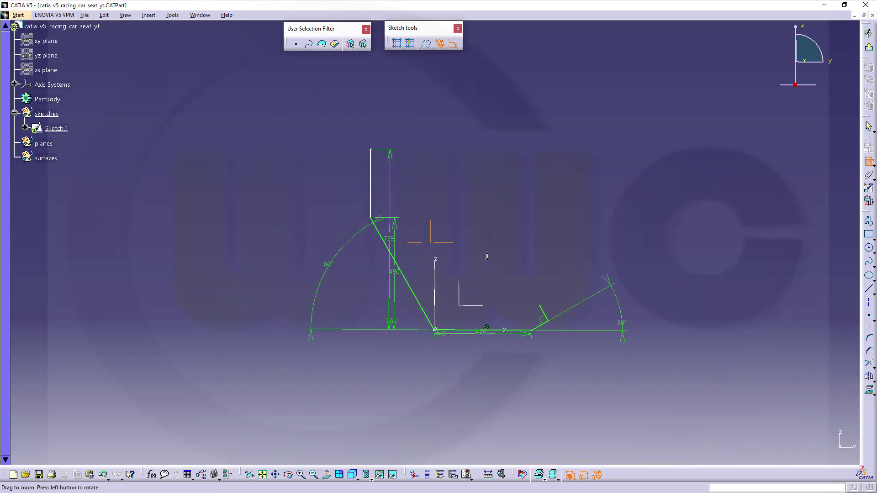
left_click(370, 176)
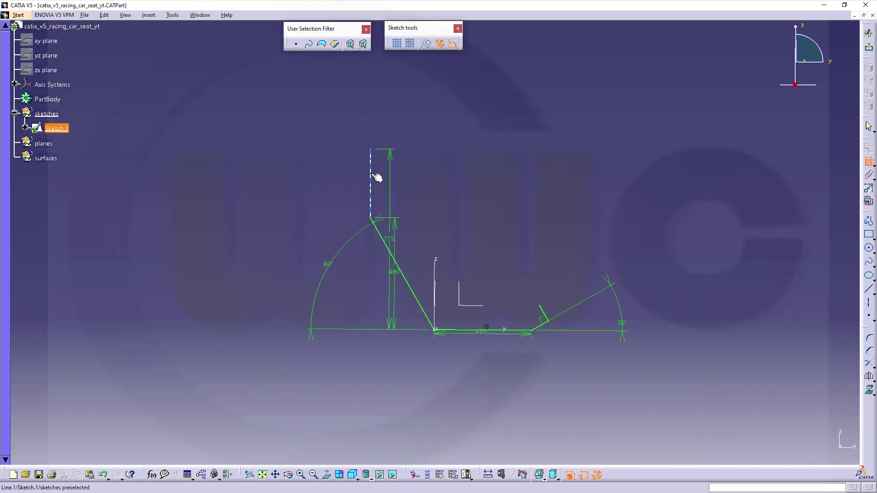
left_click(436, 258)
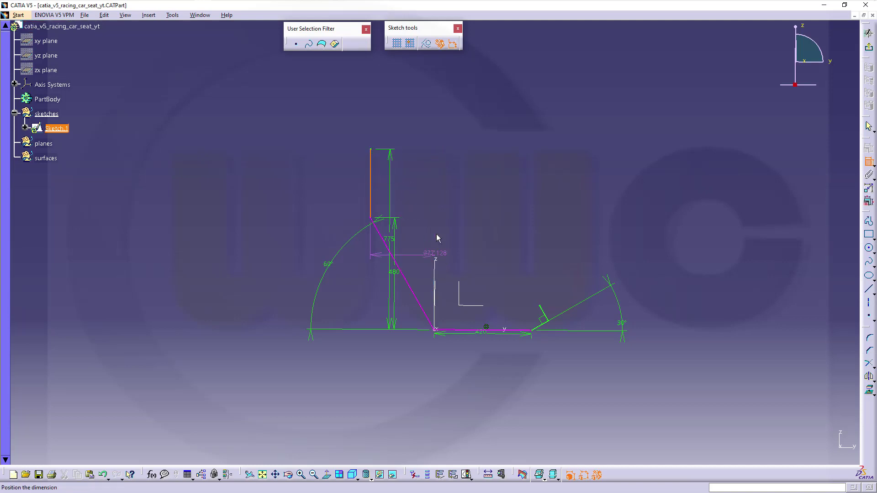
right_click(410, 105)
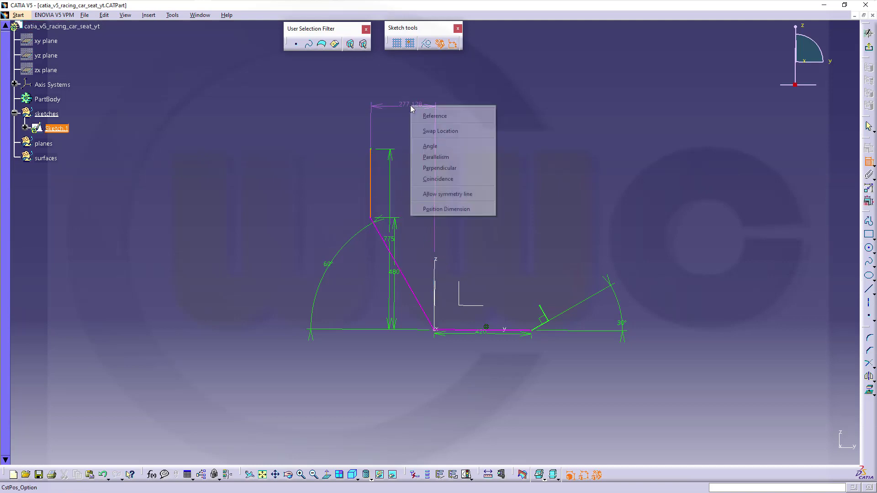
left_click(443, 158)
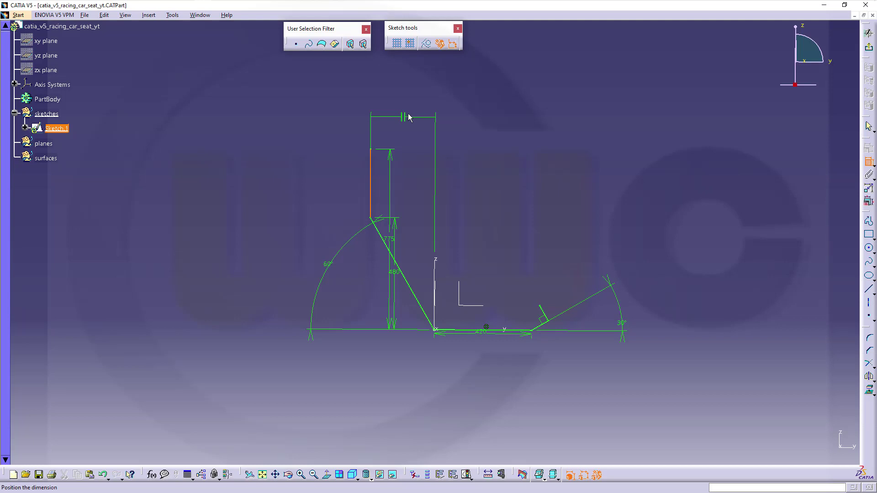
left_click(409, 118)
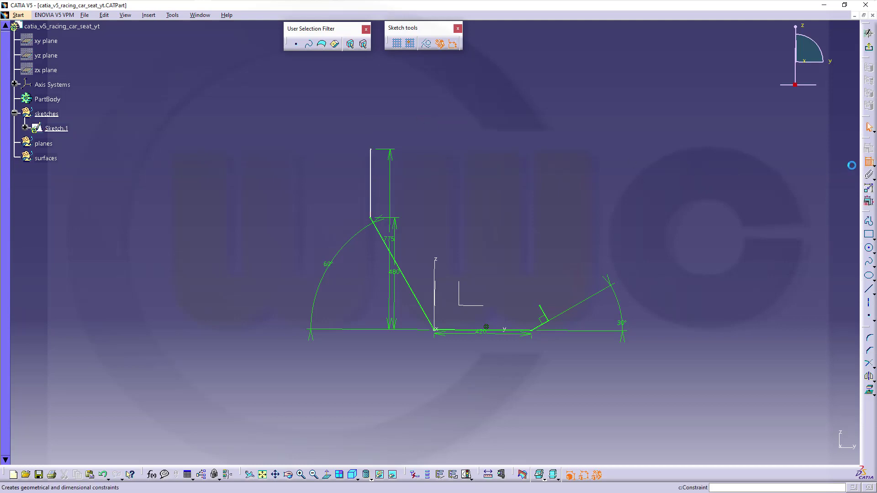
Constrain the upright line to be perpendicular to the horizontal bottom line of the seat profile
left_click(869, 161)
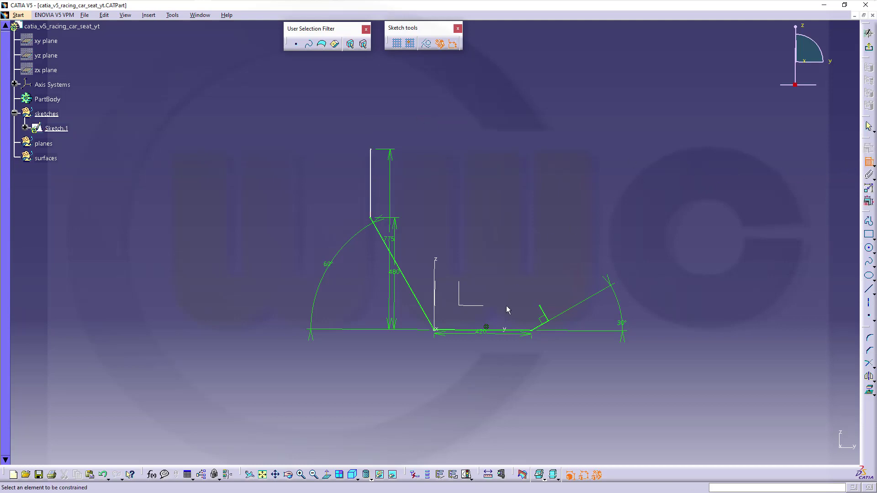
left_click(502, 332)
left_click(371, 172)
right_click(459, 111)
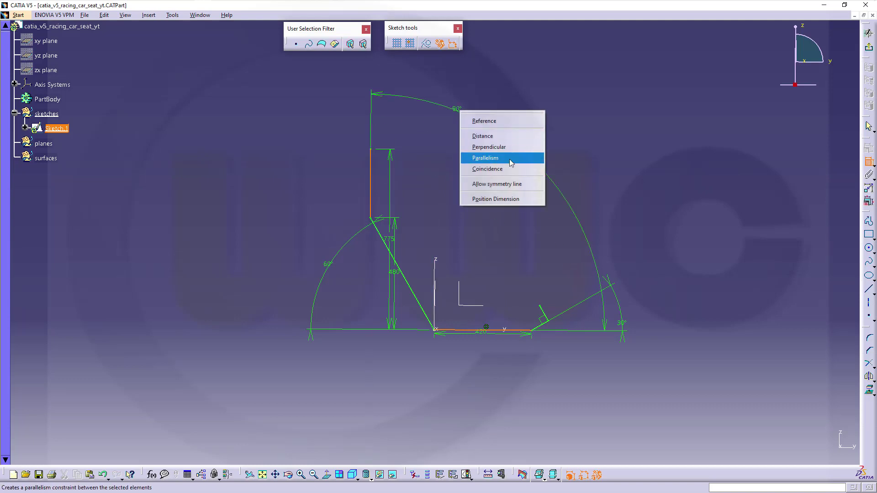
left_click(488, 147)
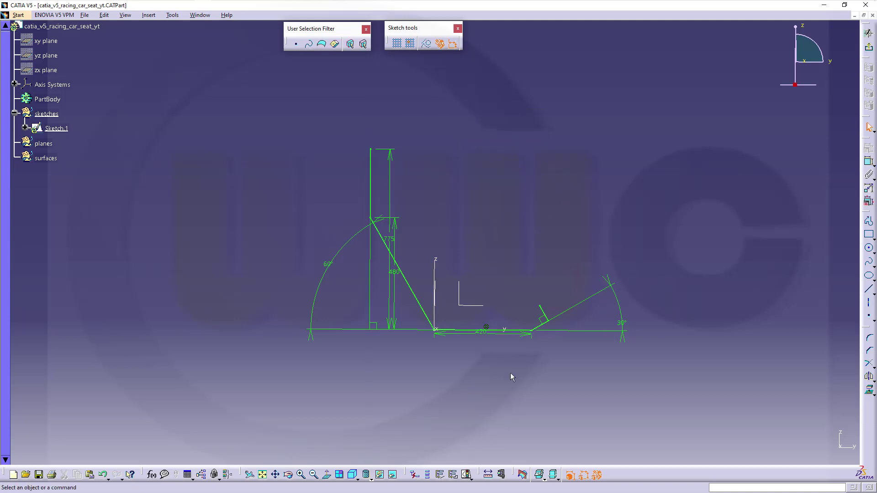
Reposition the 420 mm dimension below the profile and the 775 mm and 480 mm height dimensions outside it, behind the backrest
middle_click_drag(510, 373, 493, 366, "ctrl")
left_click(497, 368)
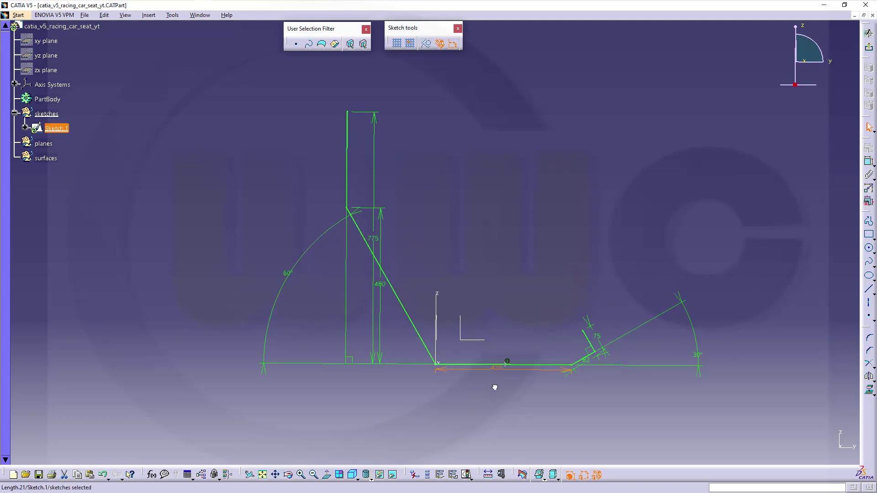
left_click_drag(479, 368, 506, 410)
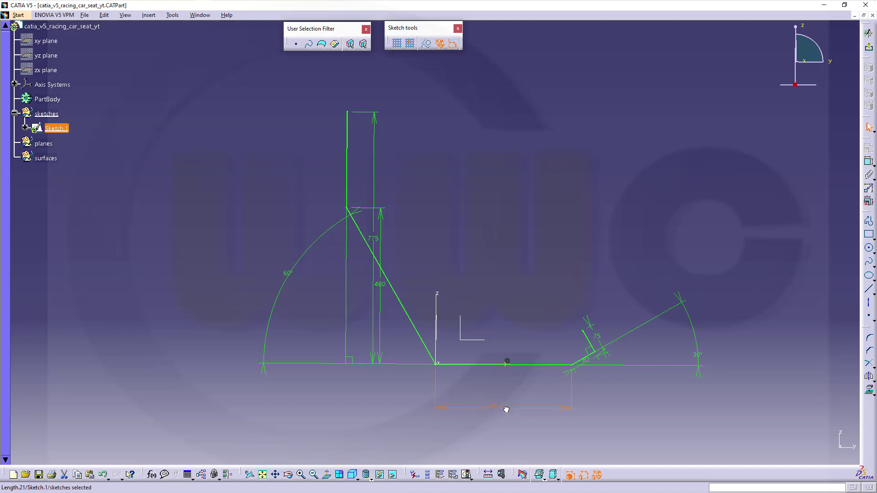
left_click(375, 228)
left_click_drag(350, 226, 220, 235)
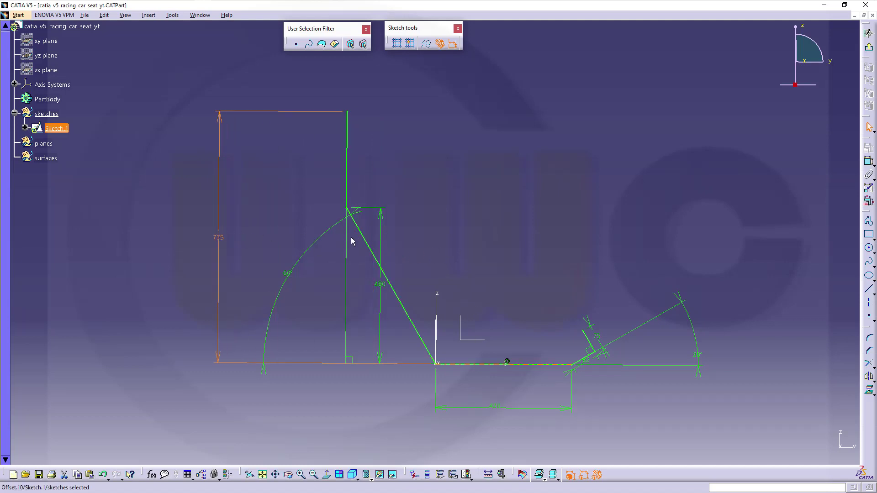
left_click_drag(381, 242, 251, 240)
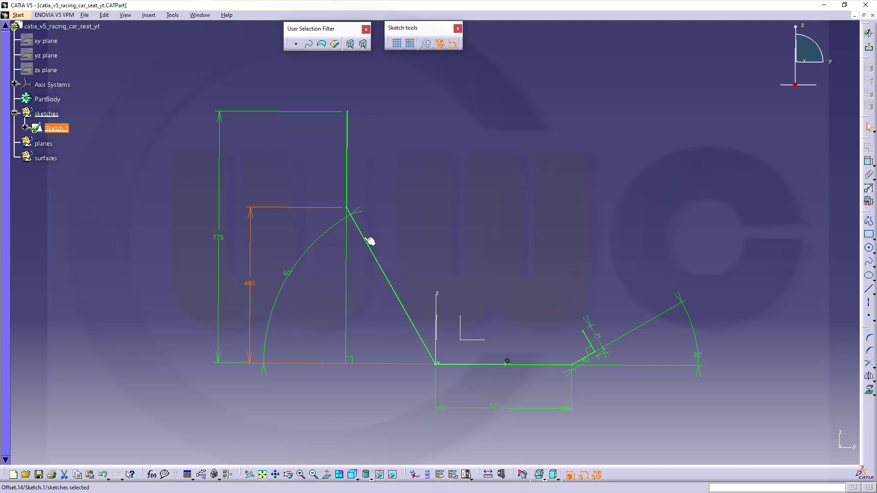
left_click(531, 206)
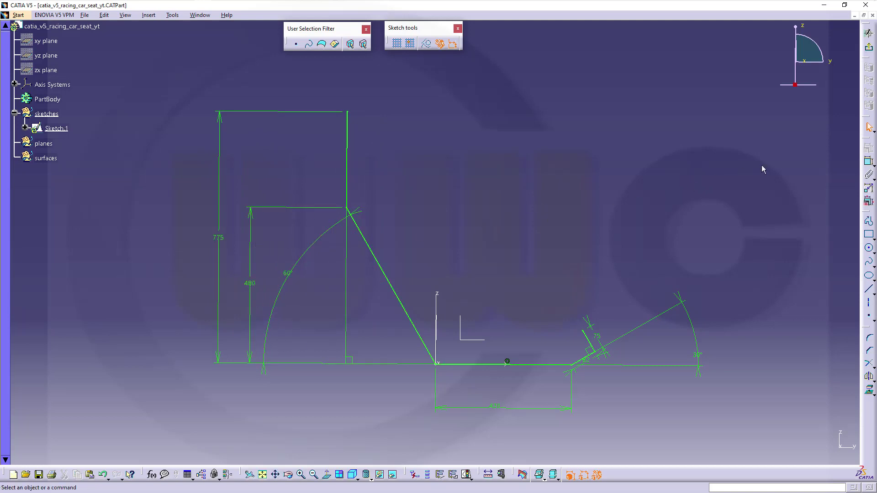
Sketch a circle about 484 mm in diameter above the seat base and one about 502 mm in diameter around the upright line
left_click(869, 249)
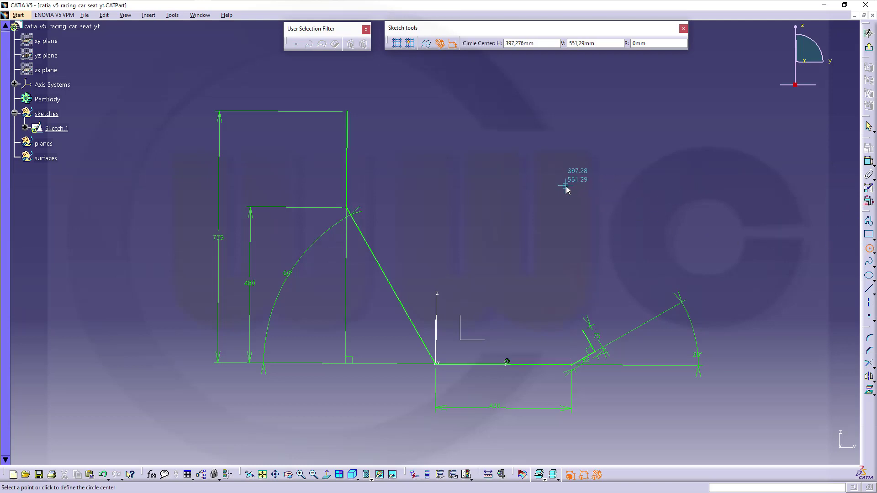
left_click(560, 205)
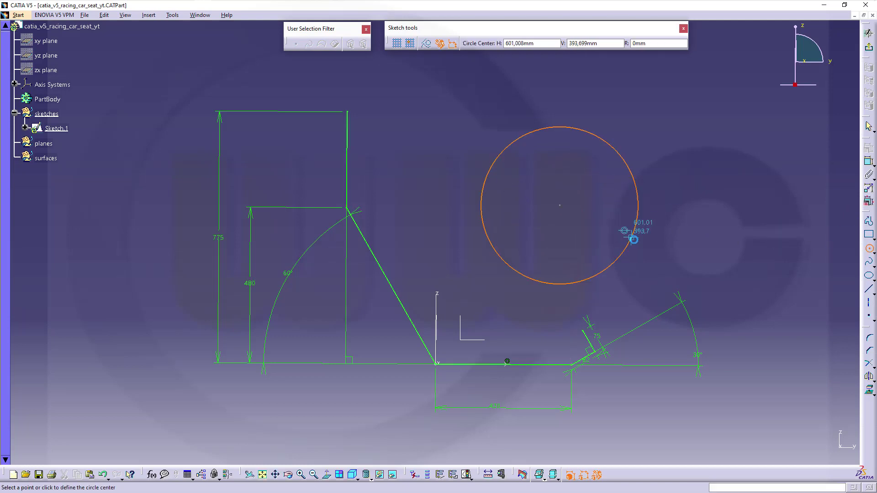
left_click(633, 240)
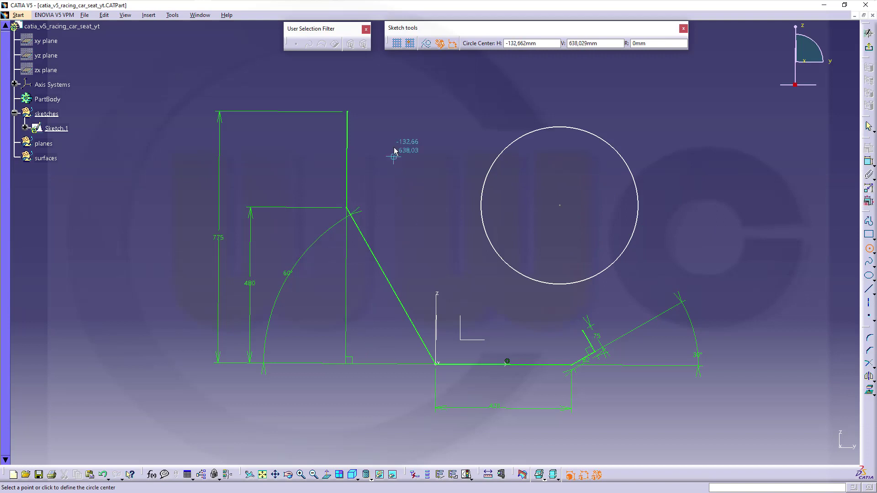
left_click(308, 151)
left_click(388, 164)
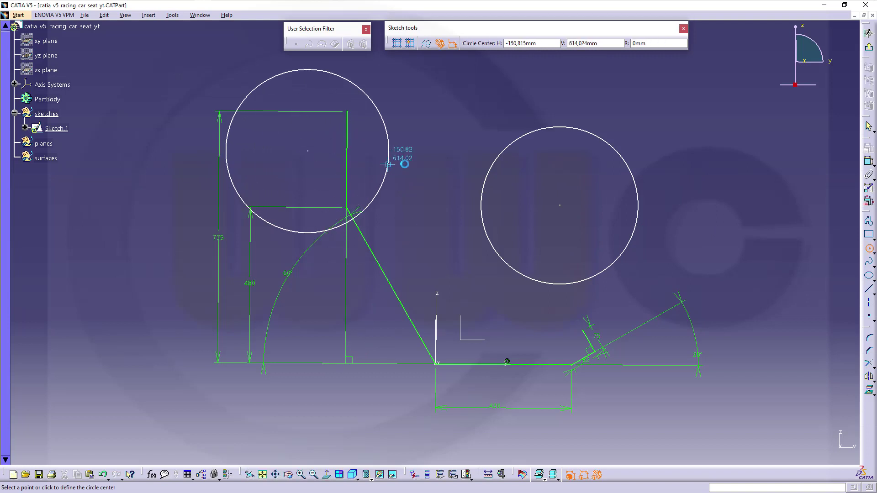
key("Escape")
Dimension the circle above the seat base and set its diameter to 640 mm
left_click(868, 161)
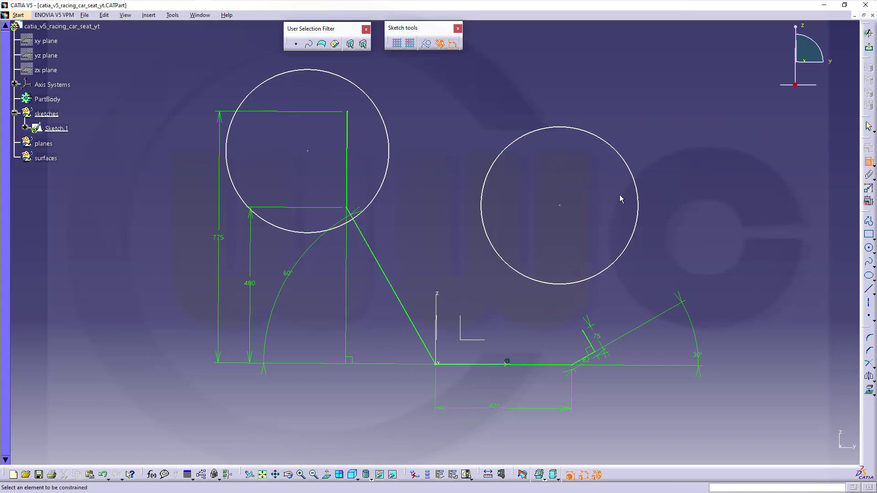
left_click(638, 191)
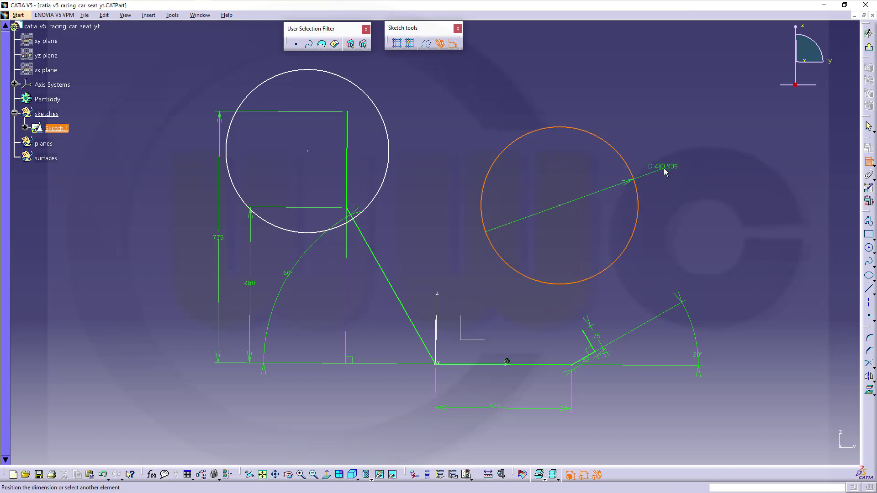
left_click(665, 172)
double_click(663, 168)
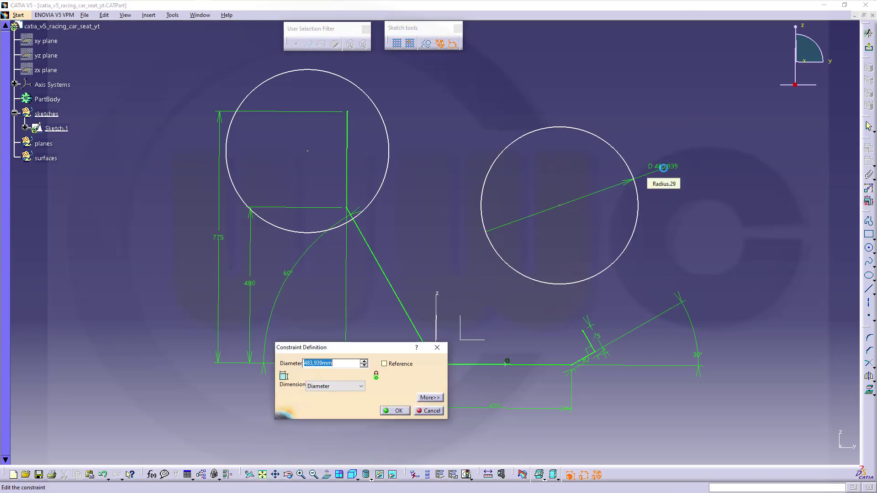
type("640")
key("Return")
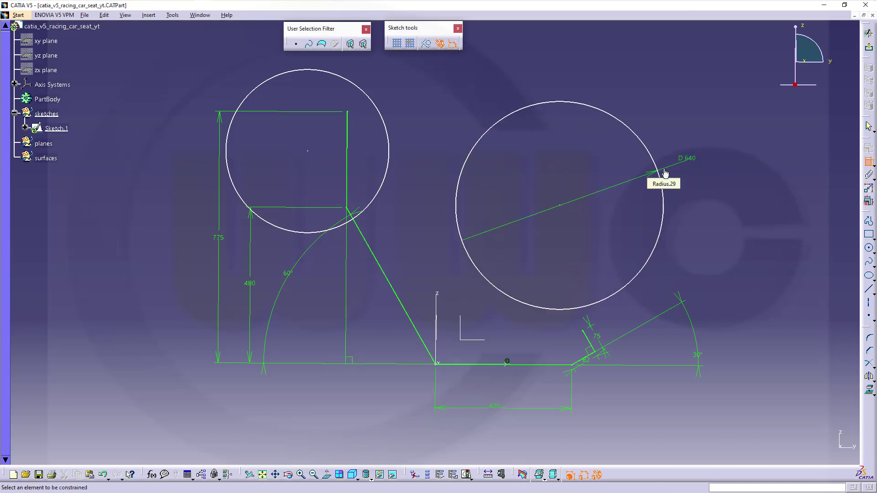
Dimension the circle around the upright line and set its diameter to 540 mm
left_click(385, 120)
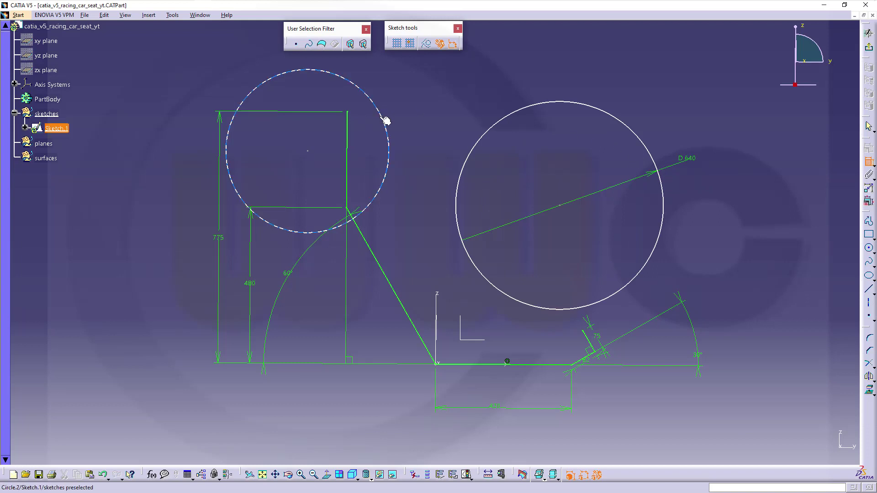
double_click(434, 91)
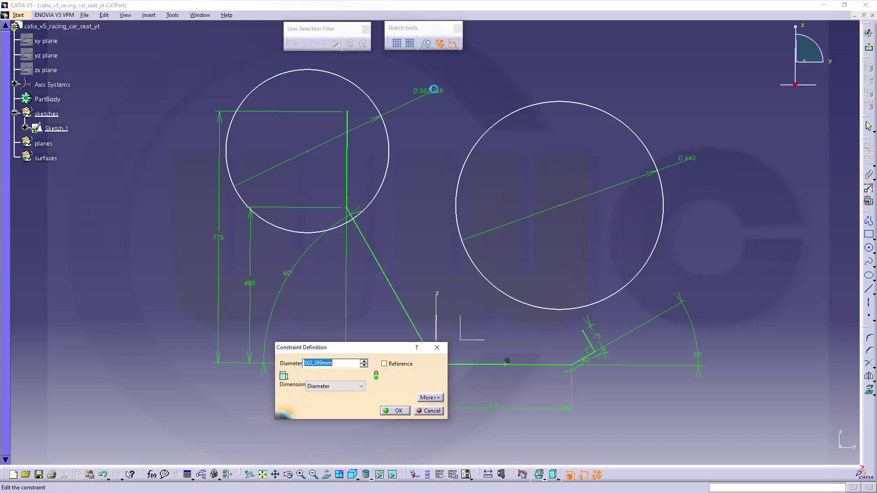
type("540")
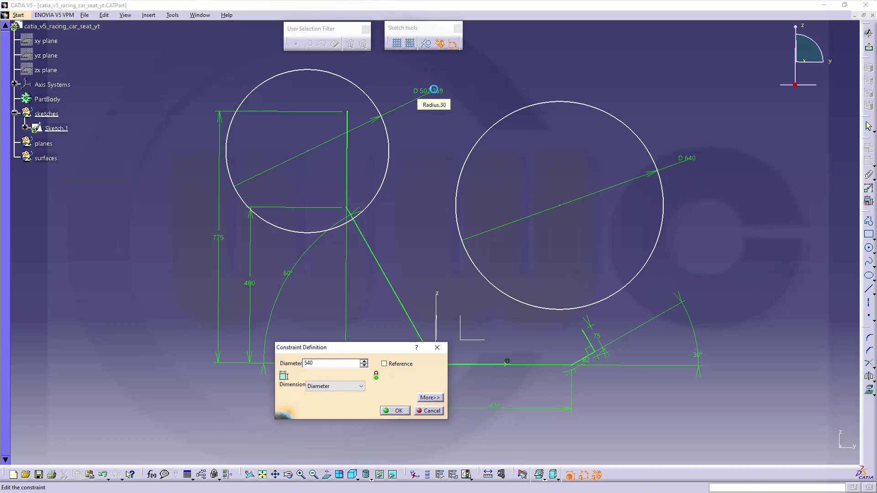
key("Return")
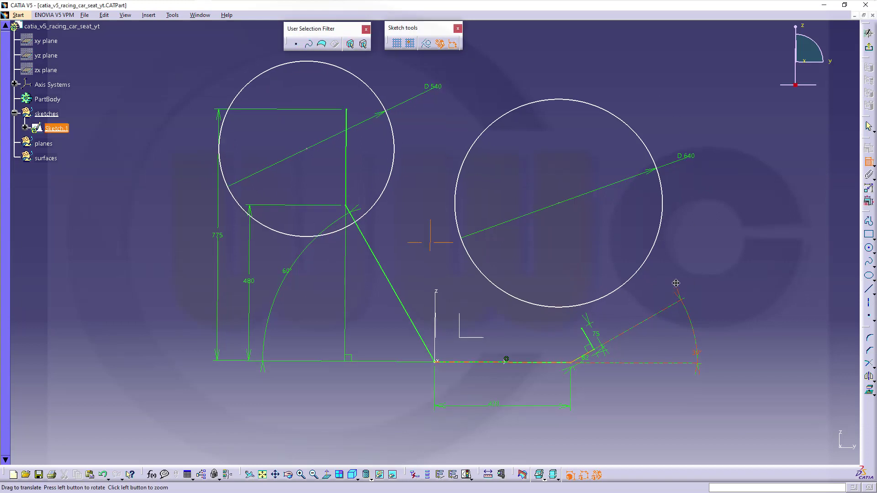
Move the 640 mm circle's centre below the bottom line and the 540 mm circle's centre behind the slanted backrest line
mouse_move(680, 297)
middle_mouse_down()
mouse_move(695, 256)
mouse_move(722, 244)
middle_mouse_up()
key("Escape")
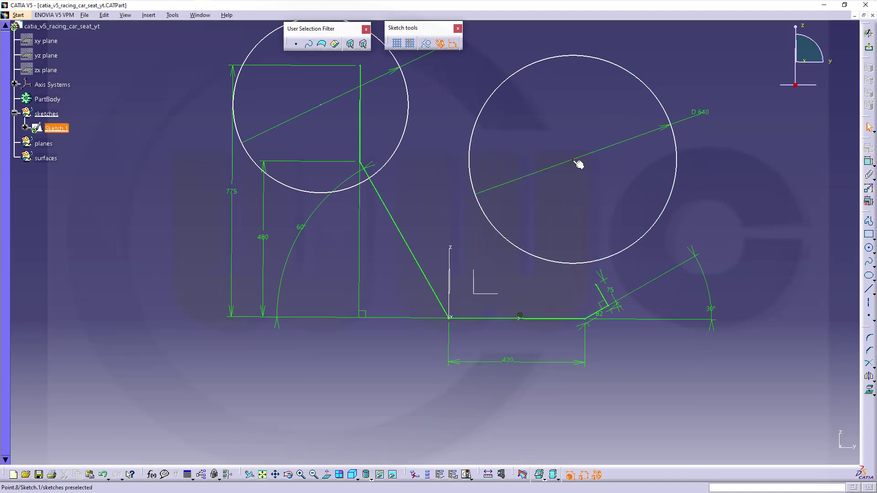
mouse_move(572, 167)
left_mouse_down()
mouse_move(542, 325)
mouse_move(512, 375)
mouse_move(515, 355)
left_mouse_up()
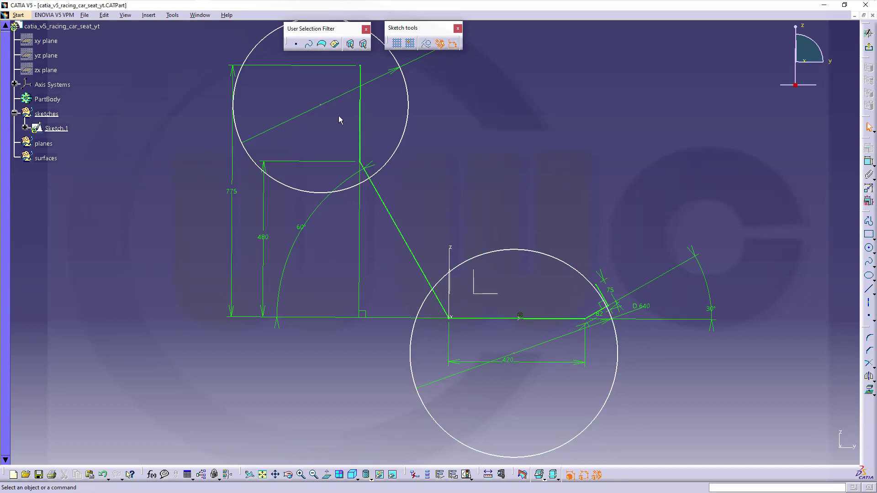
mouse_move(323, 109)
left_mouse_down()
mouse_move(329, 256)
mouse_move(347, 256)
left_mouse_up()
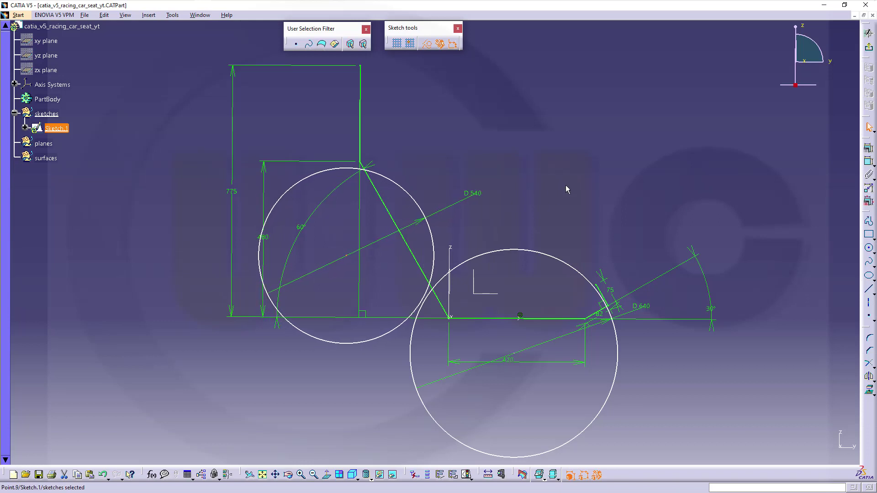
Dimension the horizontal distance from the 640 mm circle's centre to the z axis and set it to 290 mm
left_click(869, 163)
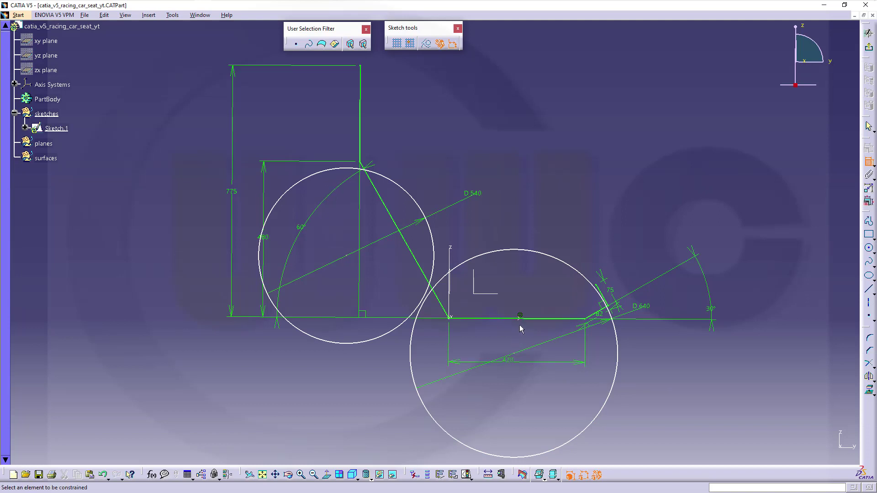
left_click(518, 356)
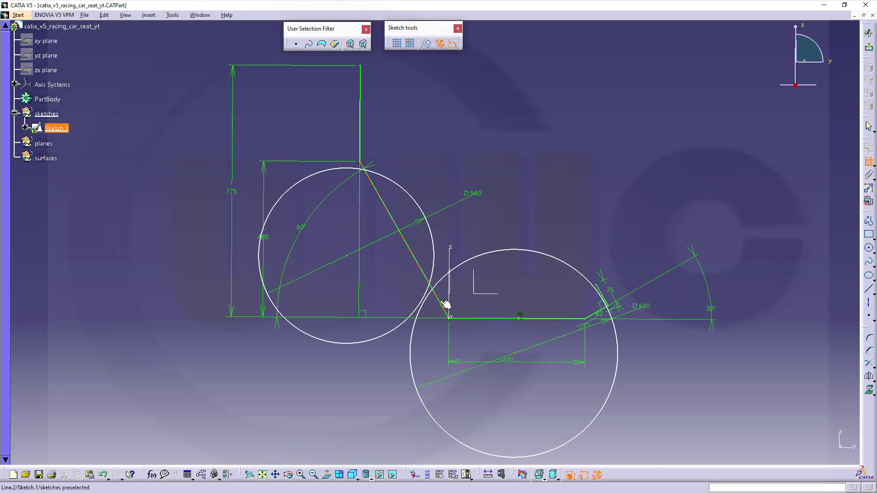
left_click(451, 250)
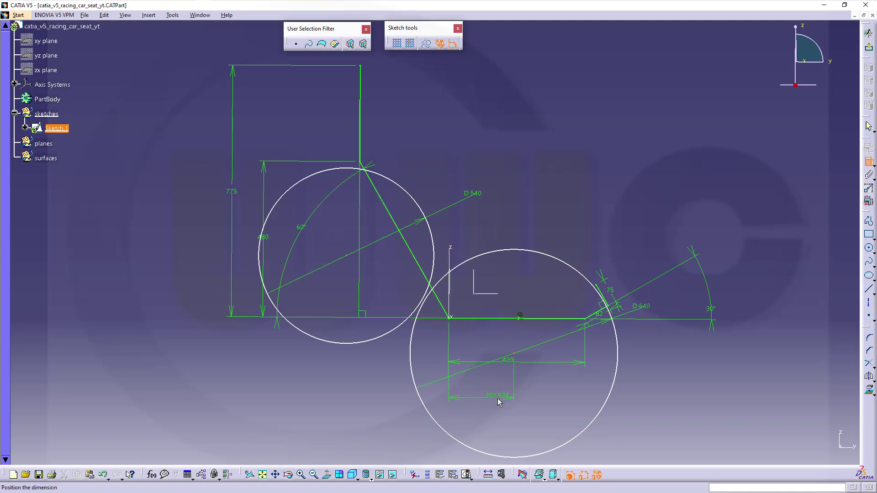
left_click(498, 398)
double_click(497, 399)
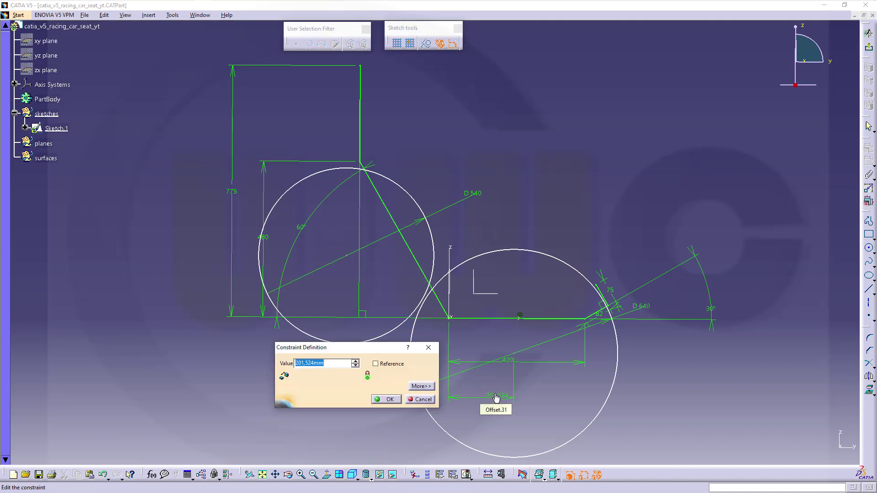
type("290")
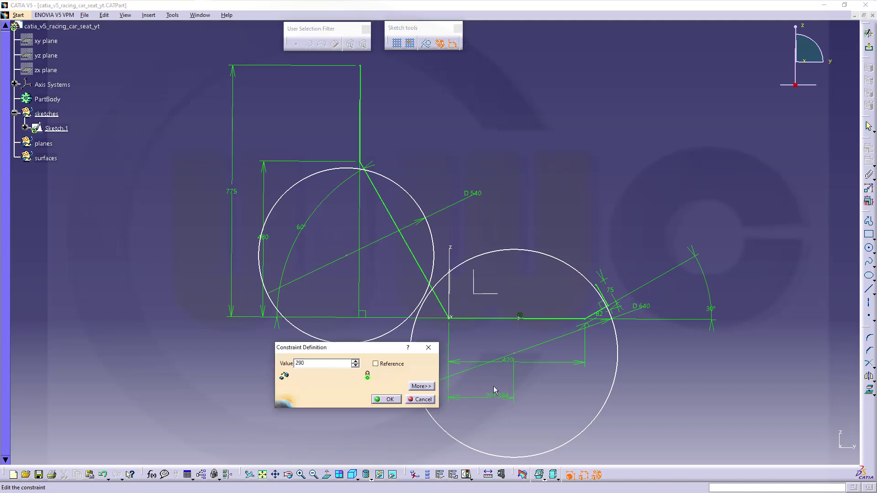
key("Return")
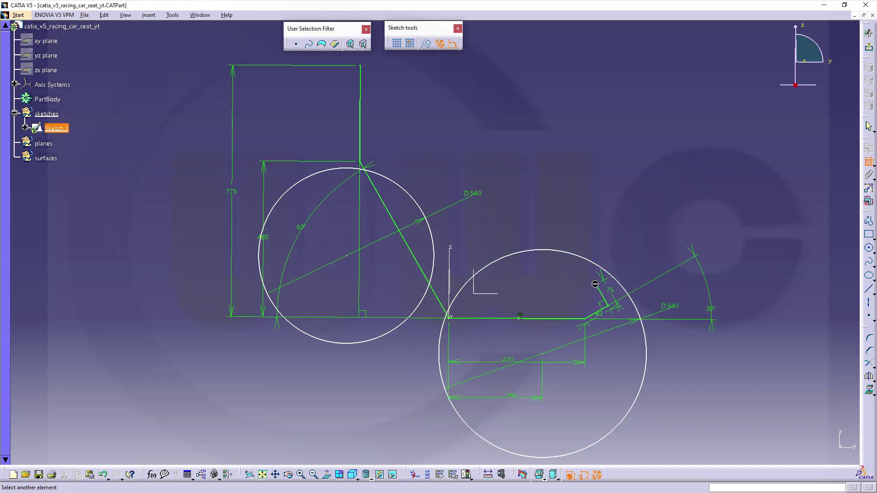
Constrain the 640 mm circle to be coincident with the upper end of the 75 mm line
left_click(598, 266)
right_click(616, 237)
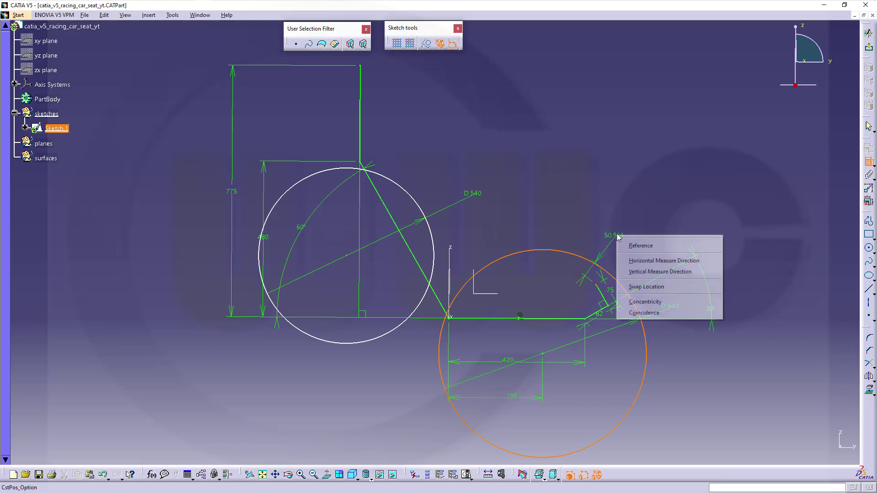
left_click(643, 314)
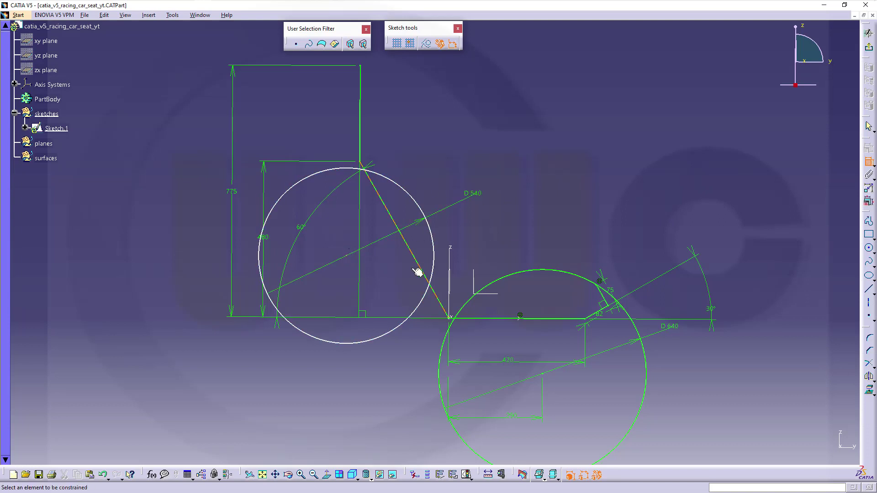
Dimension the horizontal distance from the 540 mm circle's centre to the z axis and set it to 255 mm
left_click(350, 258)
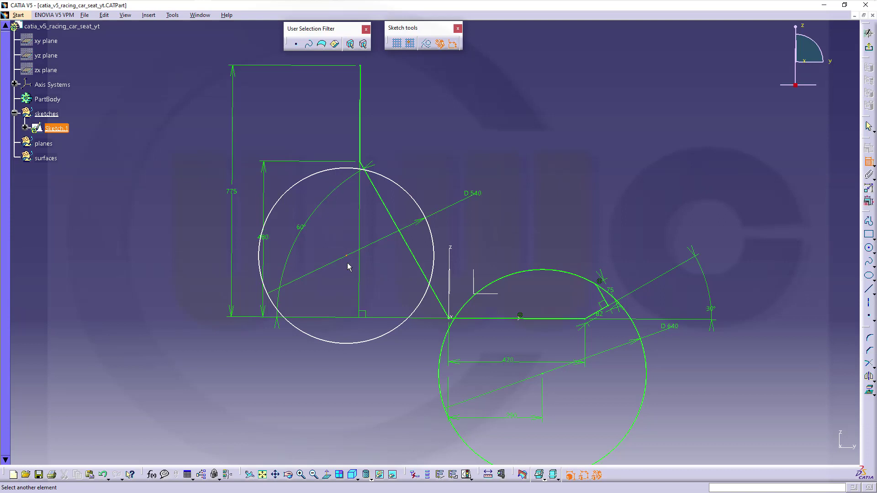
left_click(451, 256)
left_click(392, 372)
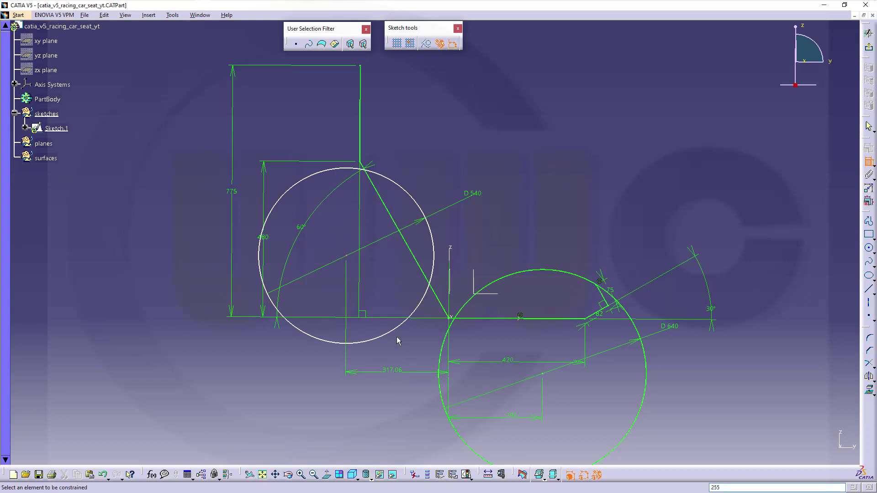
key("Return")
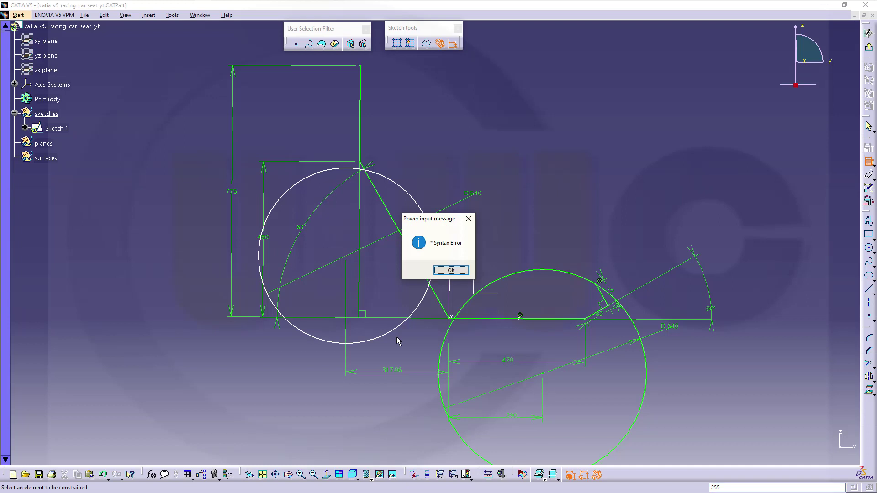
left_click(450, 270)
double_click(395, 370)
type("255")
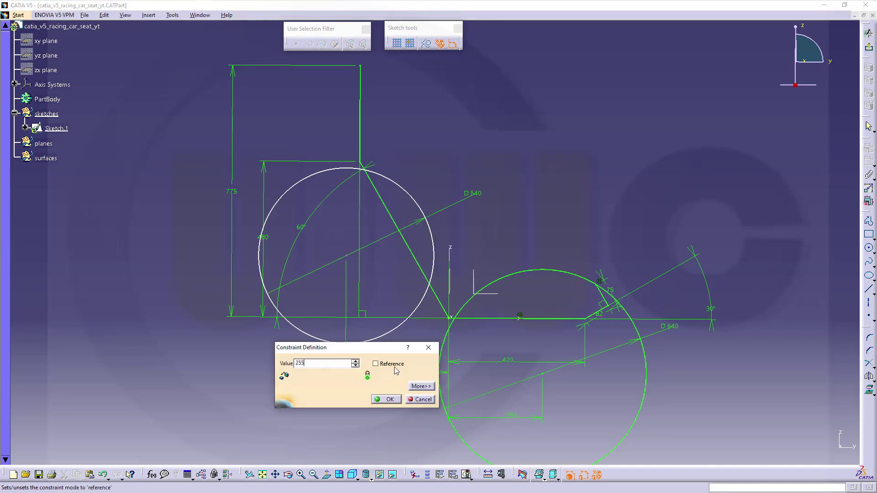
key("Return")
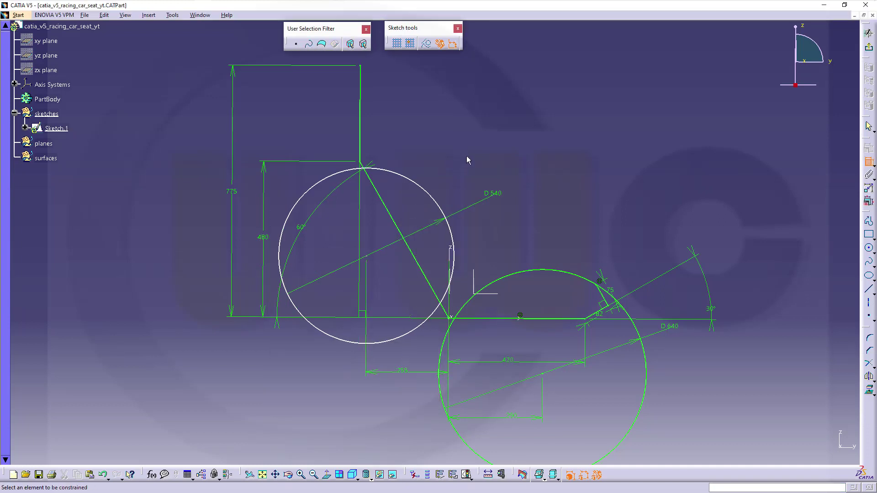
Dimension the vertical distance from the 540 mm circle's centre to the bottom line and set it to 190 mm
left_click(368, 256)
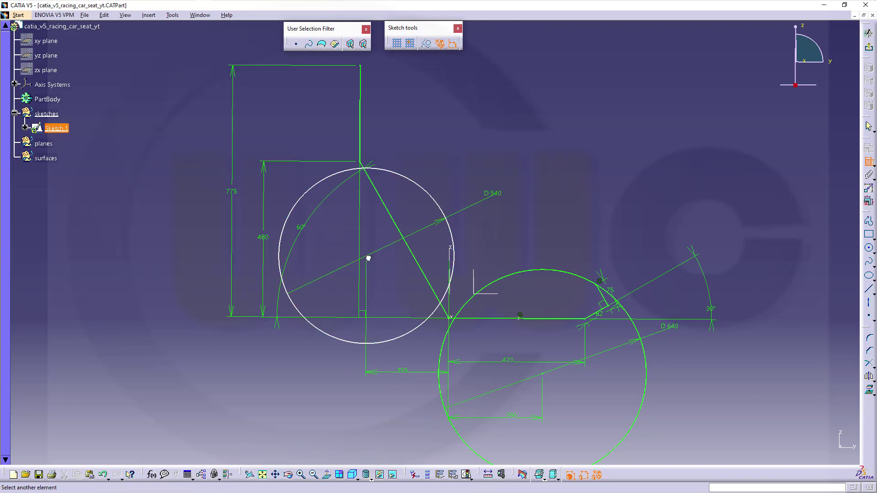
left_click(512, 319)
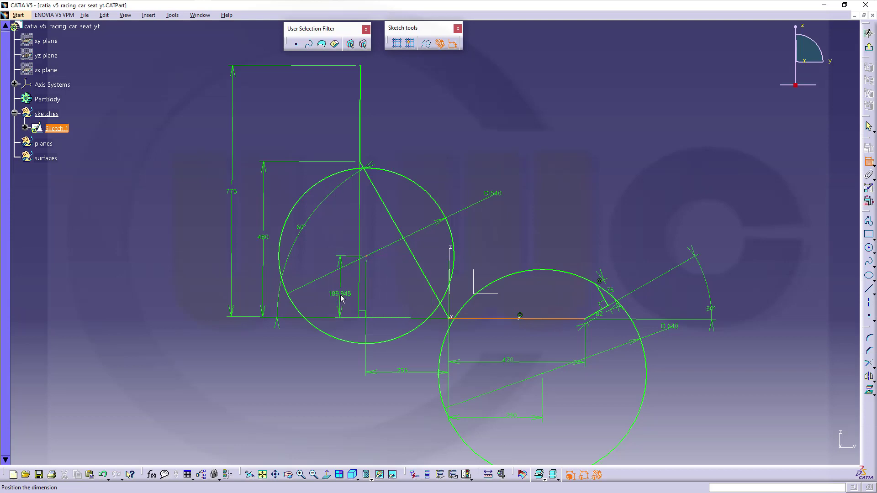
left_click(341, 299)
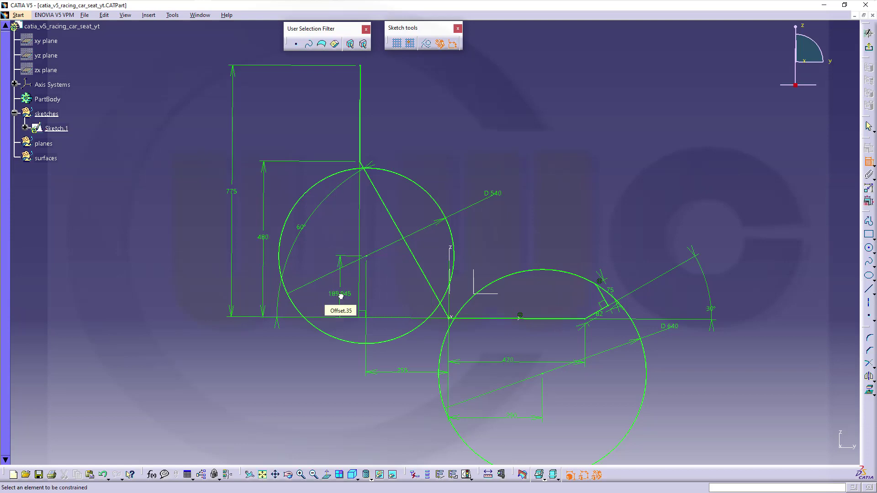
double_click(341, 296)
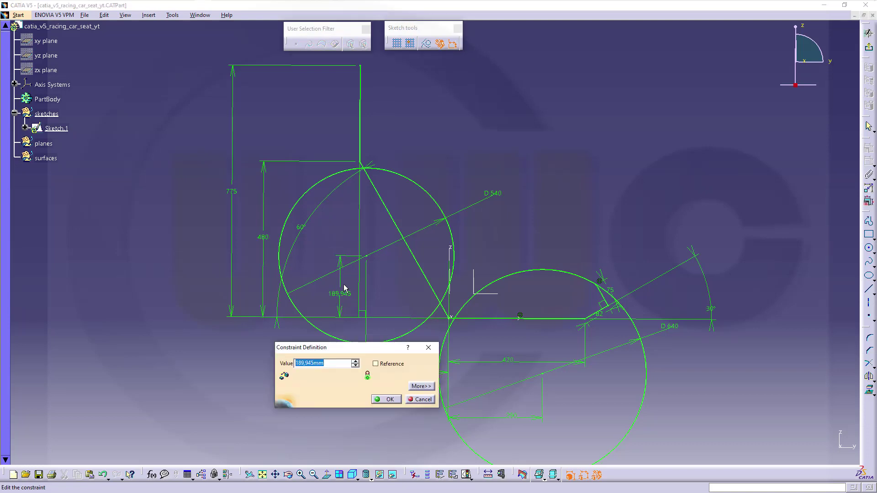
type("190")
key("Return")
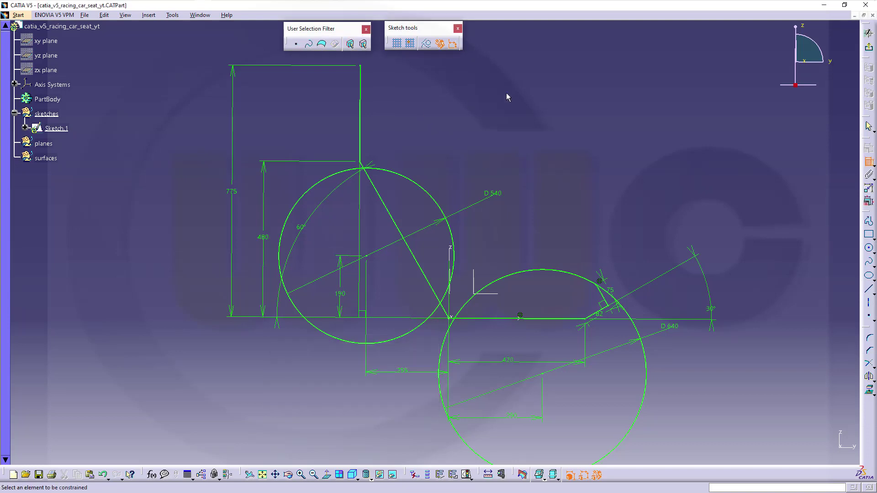
Sketch a line about 82 mm long from the upright line's top end and a second line down past the circle, deleting their automatic constraints
left_click(868, 222)
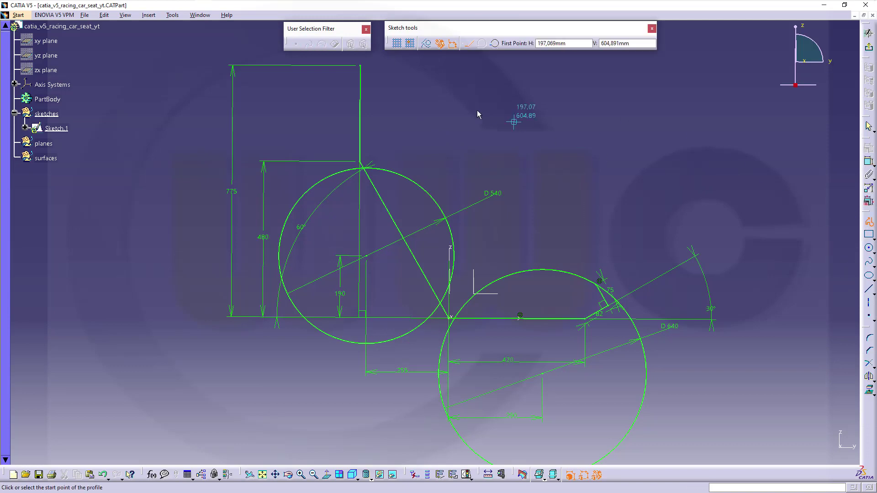
left_click(360, 66)
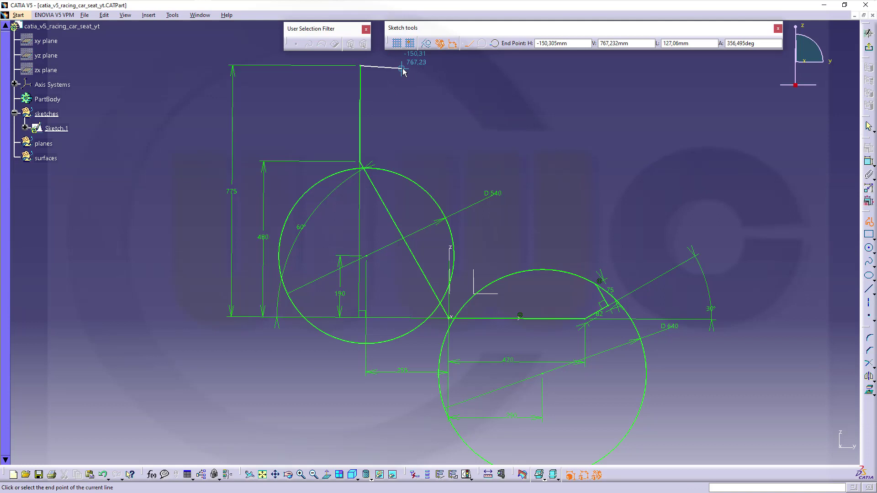
left_click(387, 66)
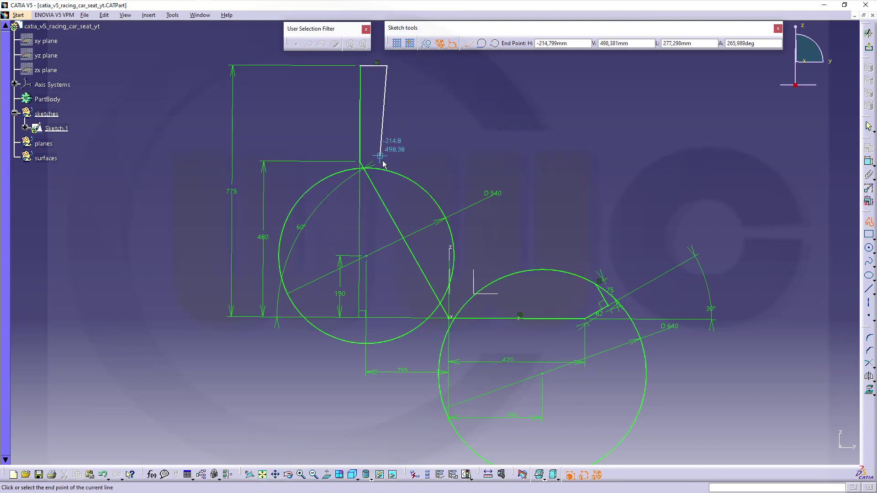
double_click(387, 185)
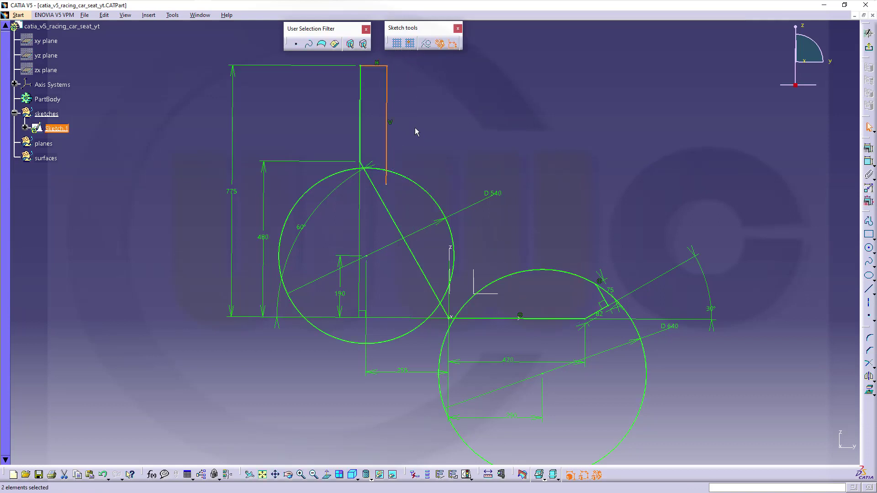
left_click(391, 122)
key("Delete")
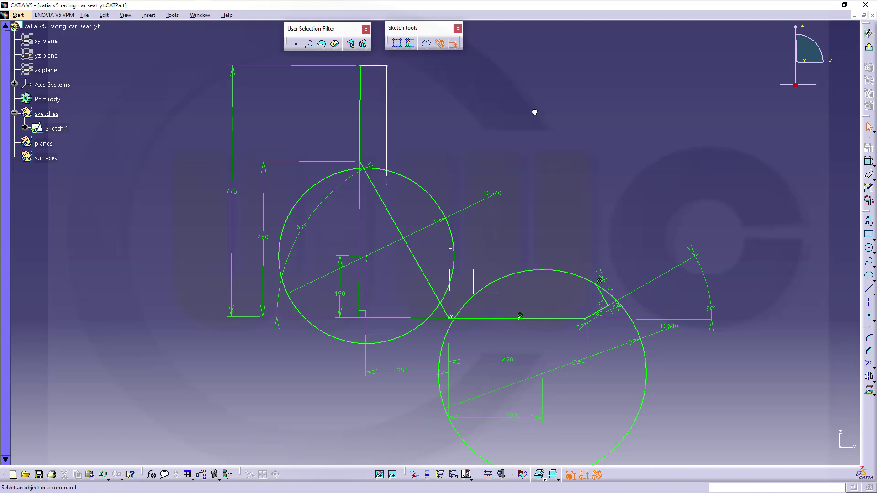
Dimension the distance between the two upright lines and set it to 30 mm
left_click(868, 163)
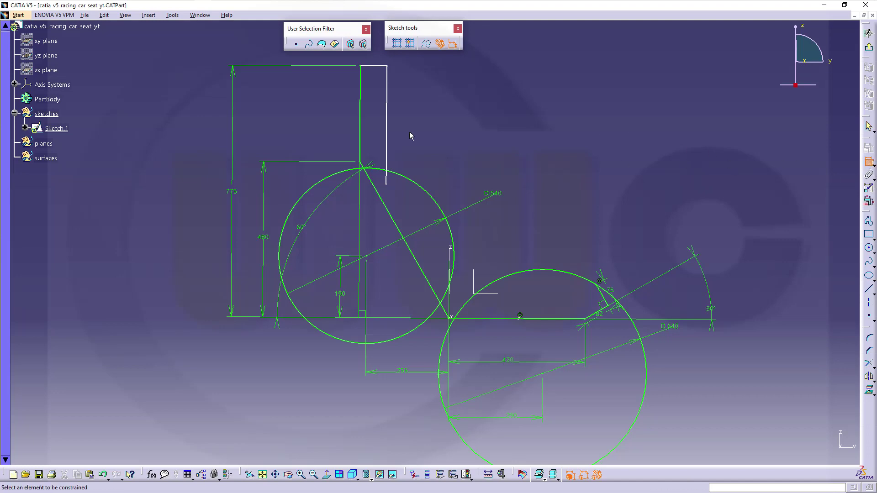
left_click(361, 108)
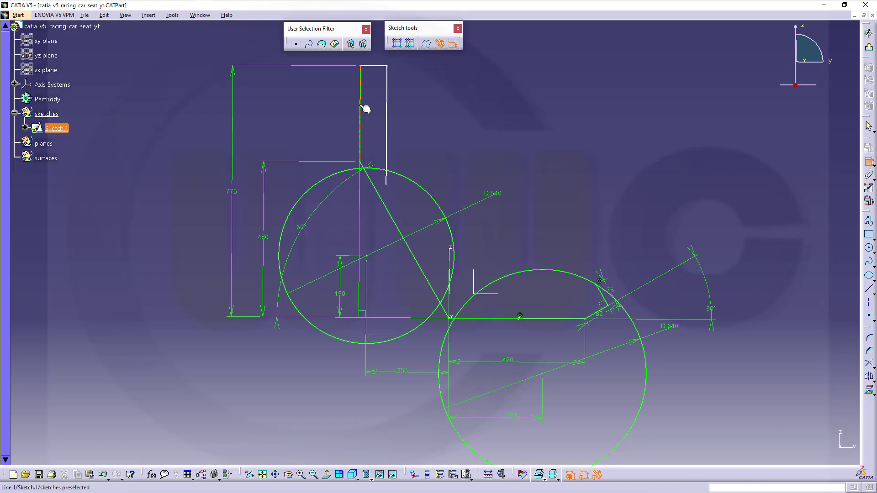
left_click(387, 113)
left_click(364, 129)
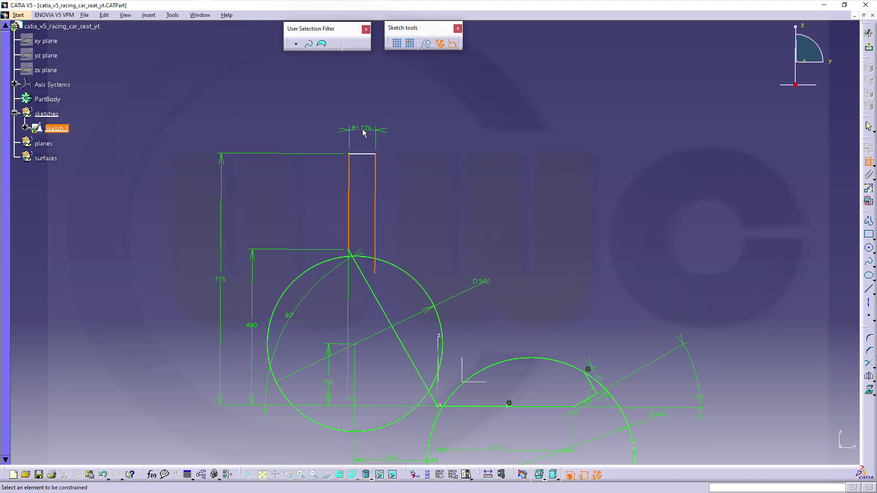
double_click(367, 128)
type("30")
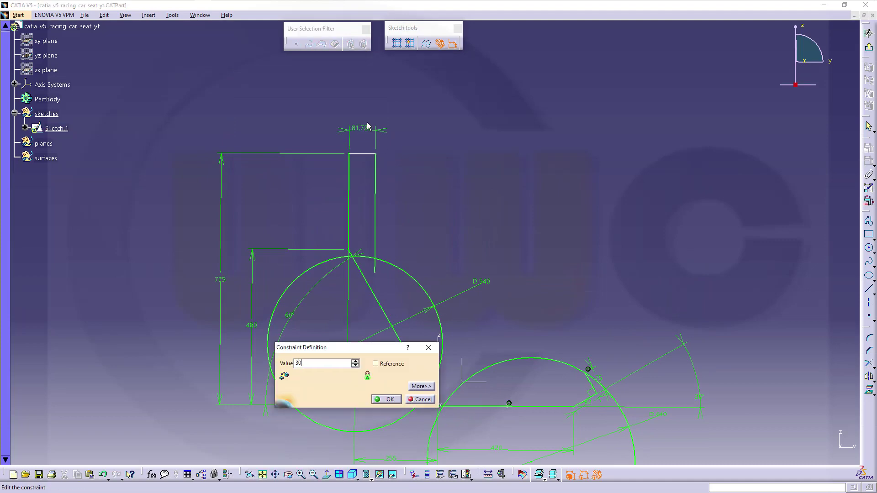
key("Return")
Constrain the short top line to be perpendicular to the original upright line
mouse_move(378, 173)
middle_mouse_down("ctrl")
mouse_move(352, 124)
mouse_move(341, 133)
middle_mouse_up("ctrl")
left_click(284, 76)
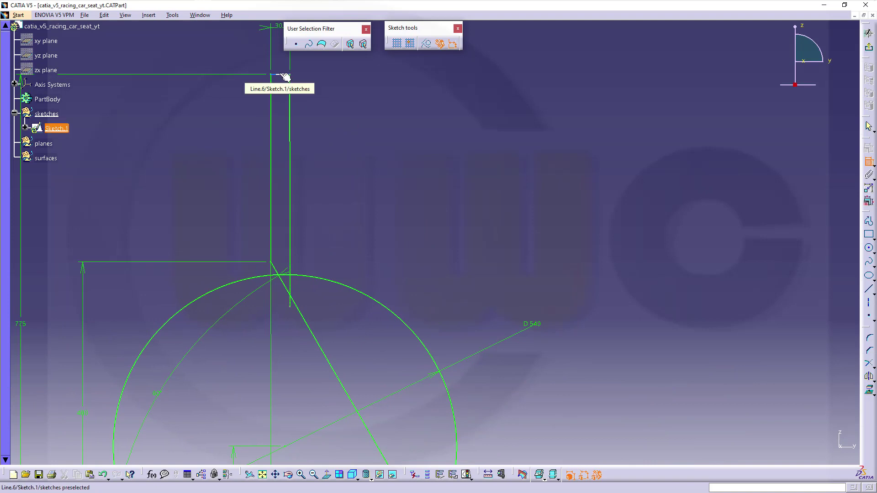
left_click(272, 88)
right_click(276, 91)
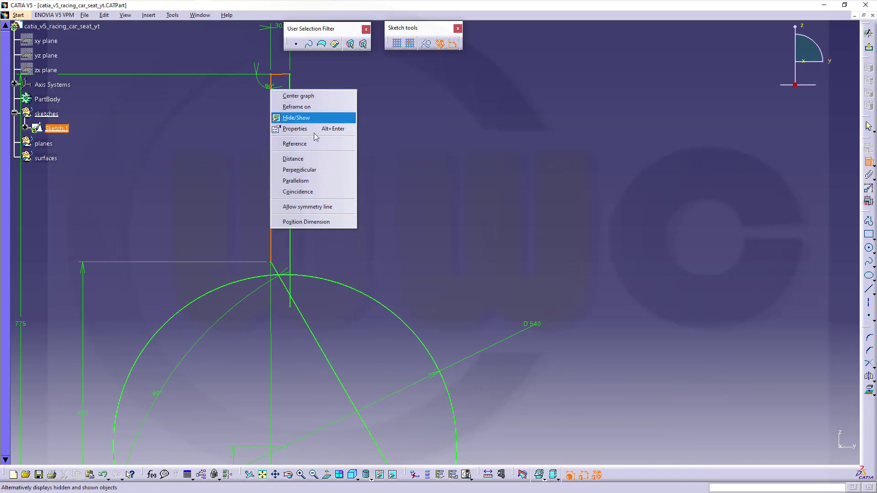
left_click(320, 171)
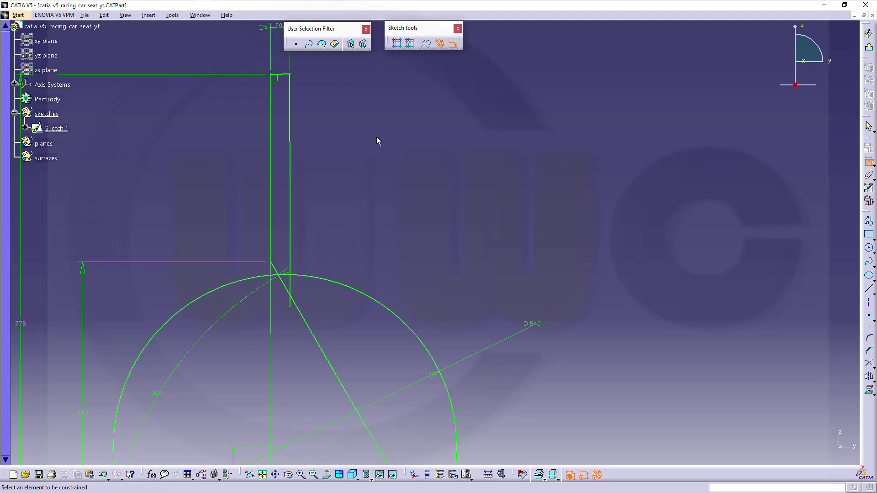
Quick Trim the 540 mm circle behind the backrest line, the 640 mm circle below the seat profile, and the second upright line just inside the backrest arc
middle_click_drag(377, 137, 442, 157, "ctrl")
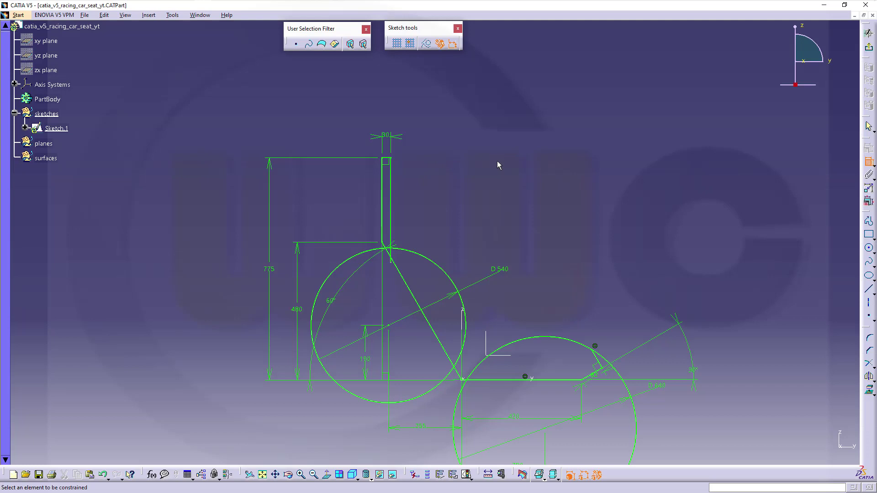
mouse_move(517, 228)
middle_mouse_down()
mouse_move(503, 192)
mouse_move(480, 175)
middle_mouse_up()
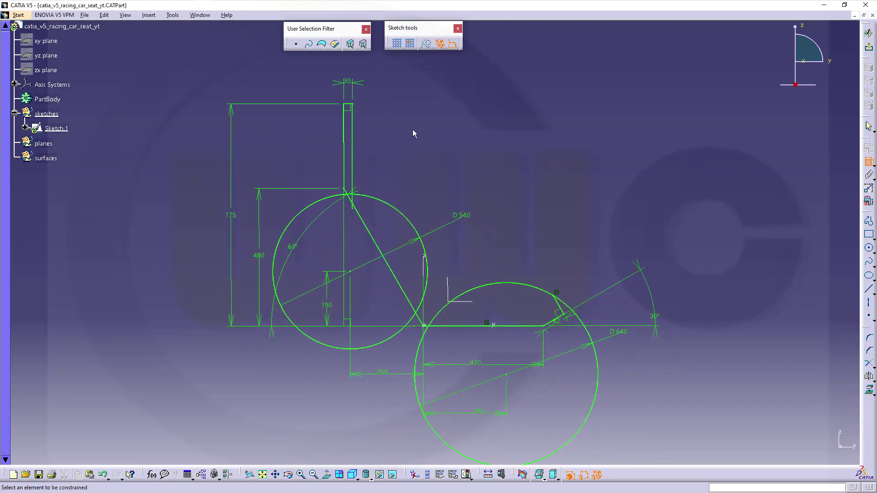
left_click(874, 368)
left_click(842, 379)
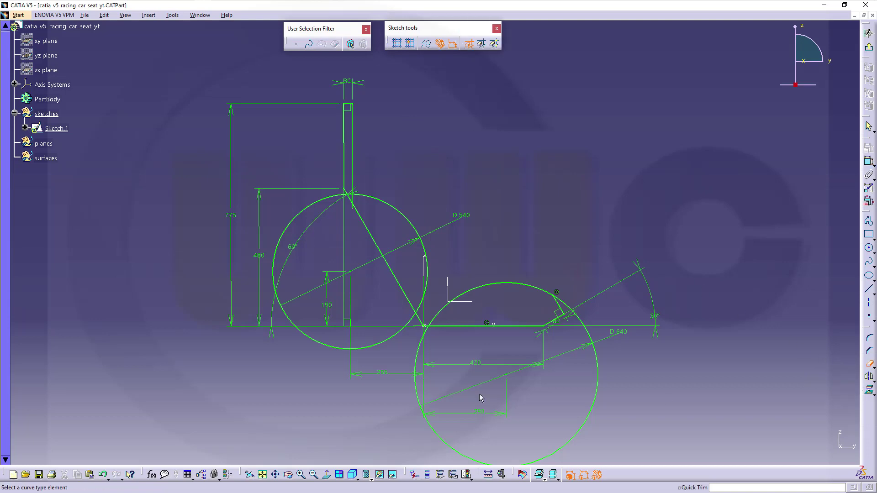
left_click(369, 347)
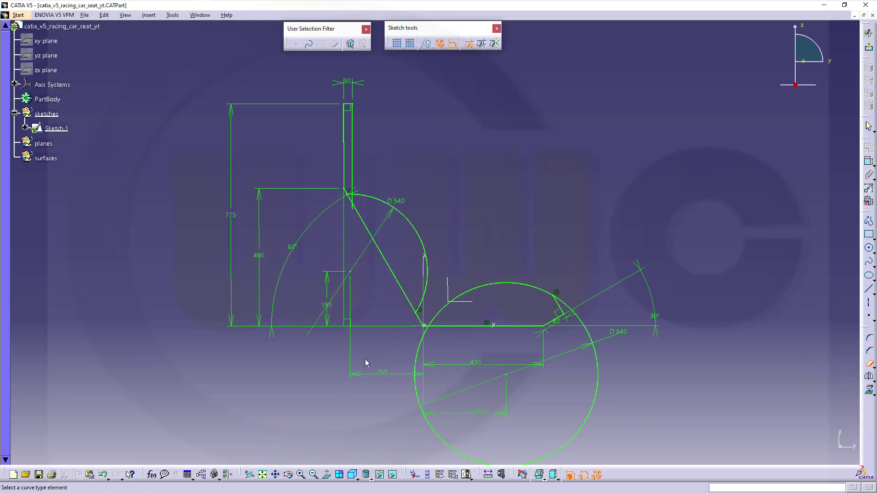
left_click(419, 349)
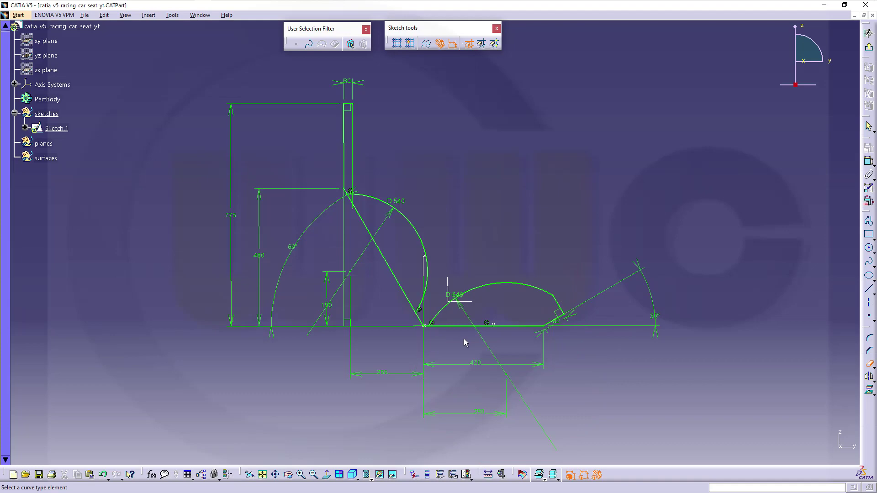
mouse_move(430, 307)
middle_mouse_down()
mouse_move(495, 200)
mouse_move(440, 251)
mouse_move(433, 205)
middle_mouse_up()
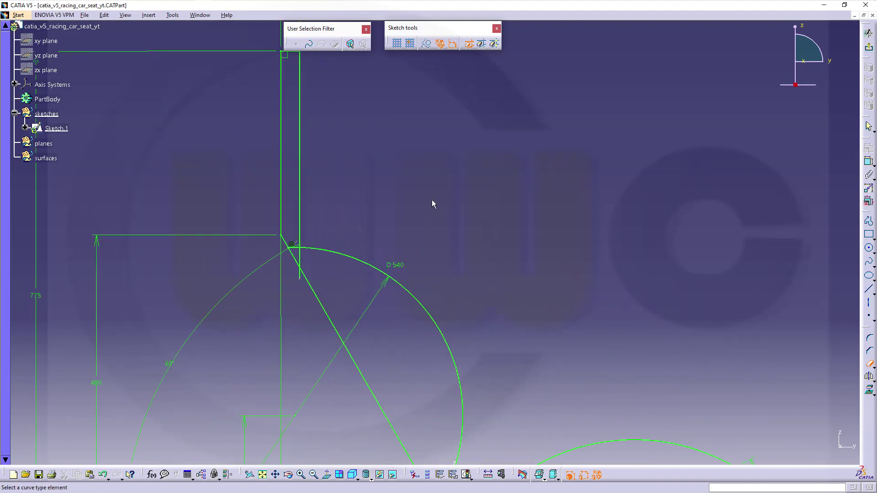
left_click(300, 259)
Try to trim the slanted backrest line inside the 540 mm arc, and undo that trim
left_click(313, 286)
mouse_move(423, 256)
middle_mouse_down("ctrl")
mouse_move(402, 137)
mouse_move(435, 180)
middle_mouse_up("ctrl")
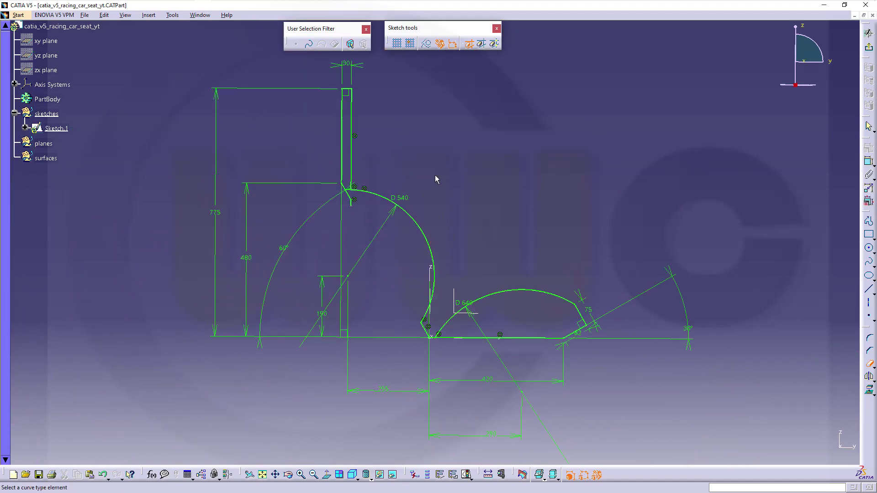
key("Escape")
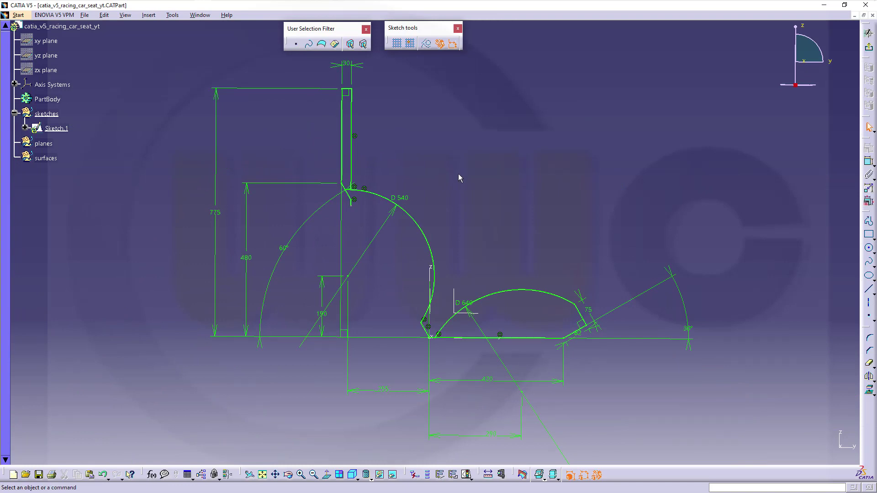
key("ctrl+z")
Trim the second upright line's leftover lower end and the short piece of the 540 mm arc between it and the slanted line
left_click(869, 364)
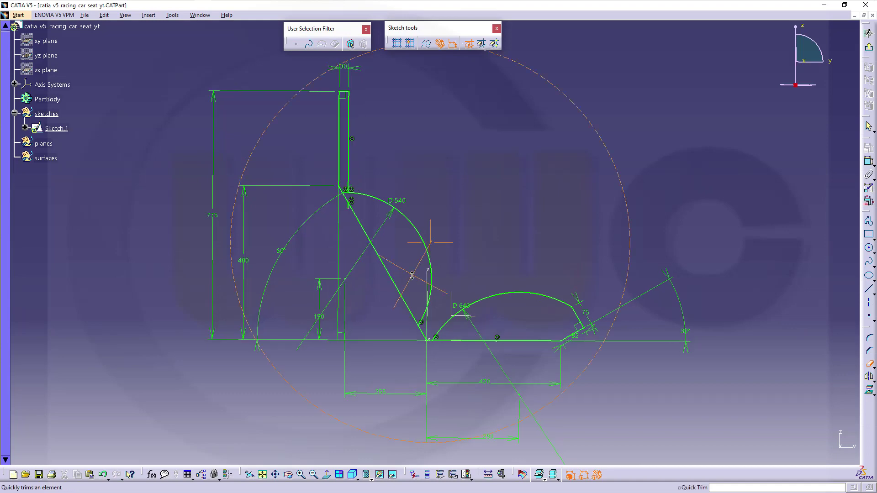
middle_click_drag(412, 274, 289, 186)
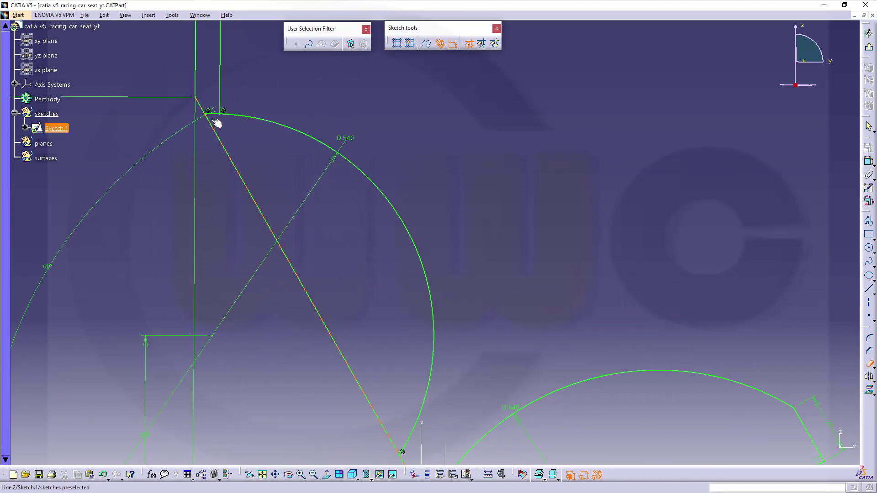
mouse_move(512, 218)
middle_mouse_down()
mouse_move(521, 199)
mouse_move(520, 229)
middle_mouse_up()
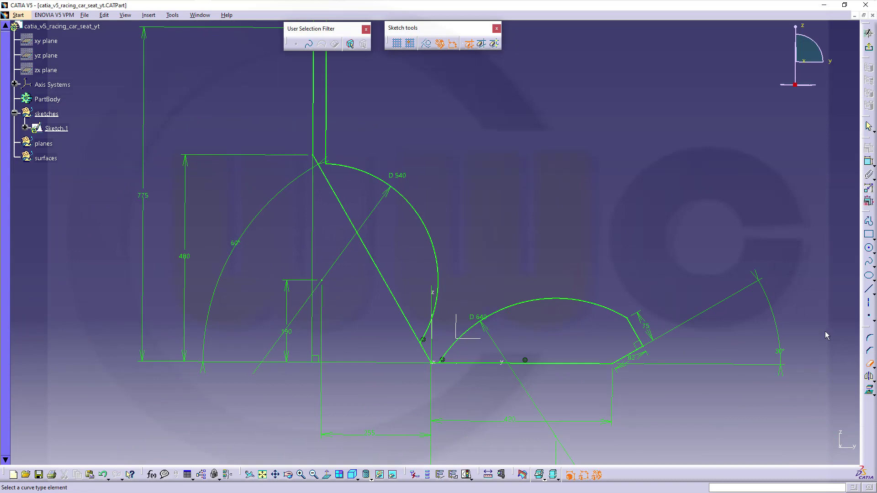
Round the corner between the 540 mm backrest arc and the 640 mm seat arc with a 70 mm radius, trimming both arcs
left_click(868, 338)
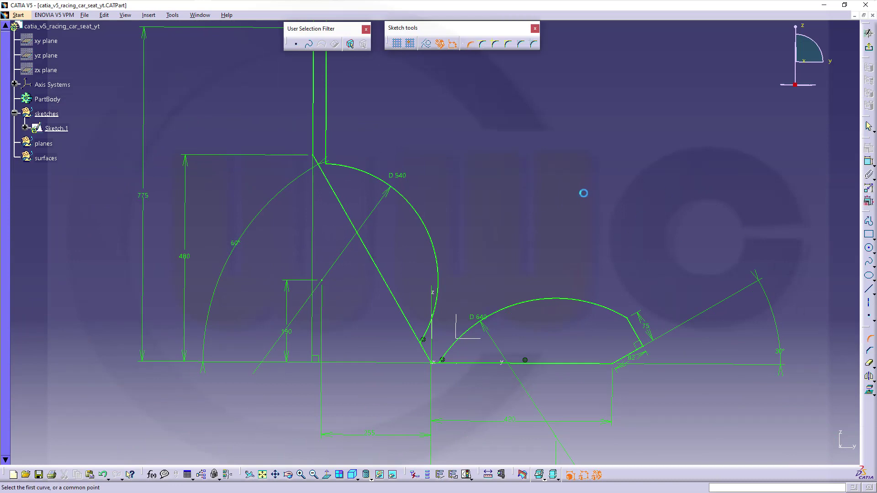
left_click(439, 305)
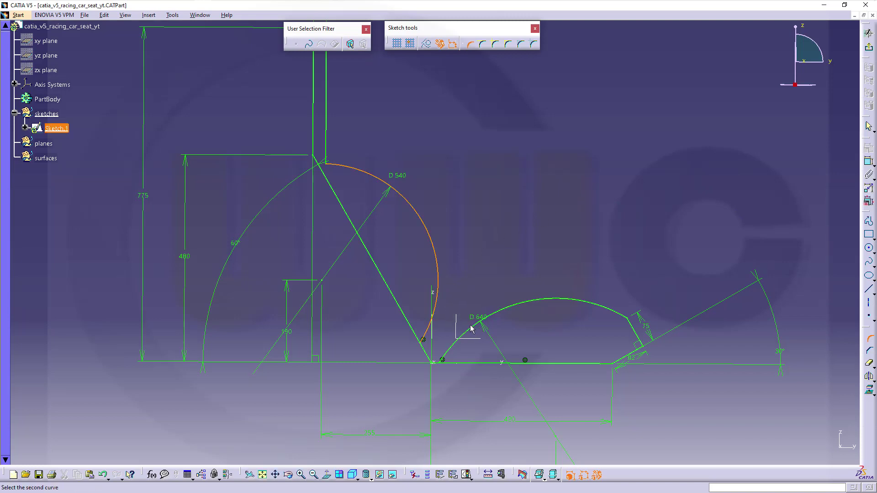
left_click(470, 329)
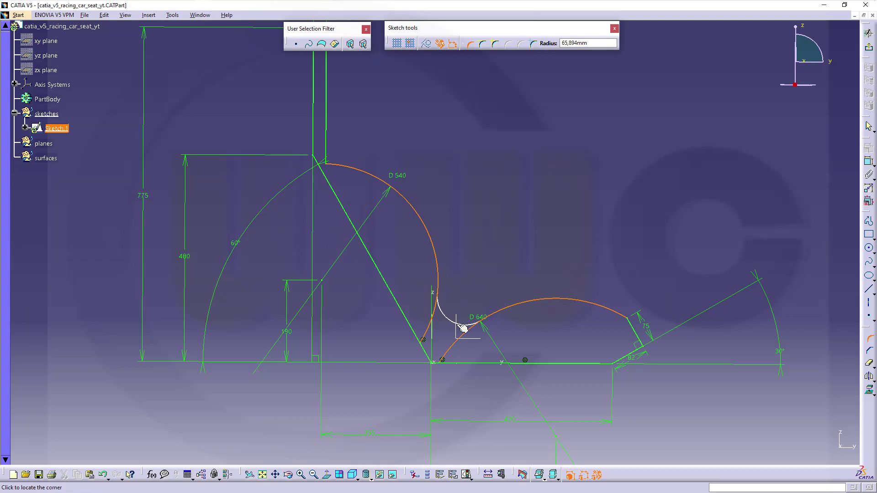
left_click(462, 328)
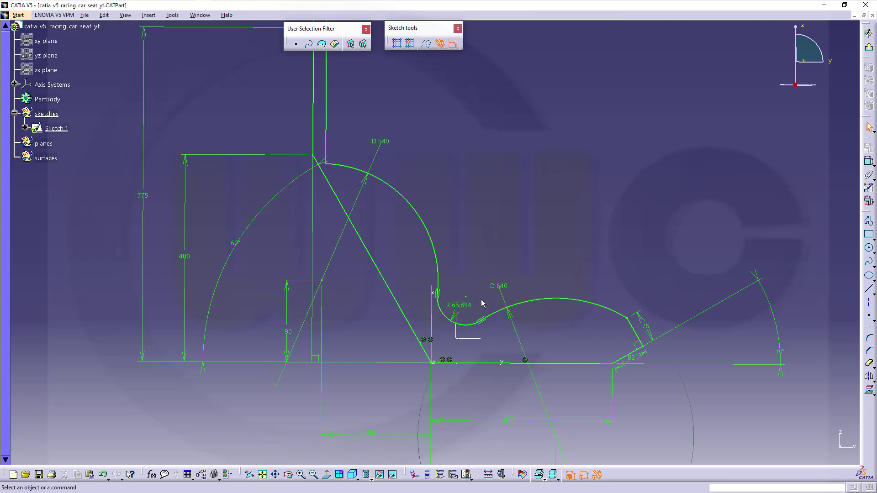
double_click(458, 305)
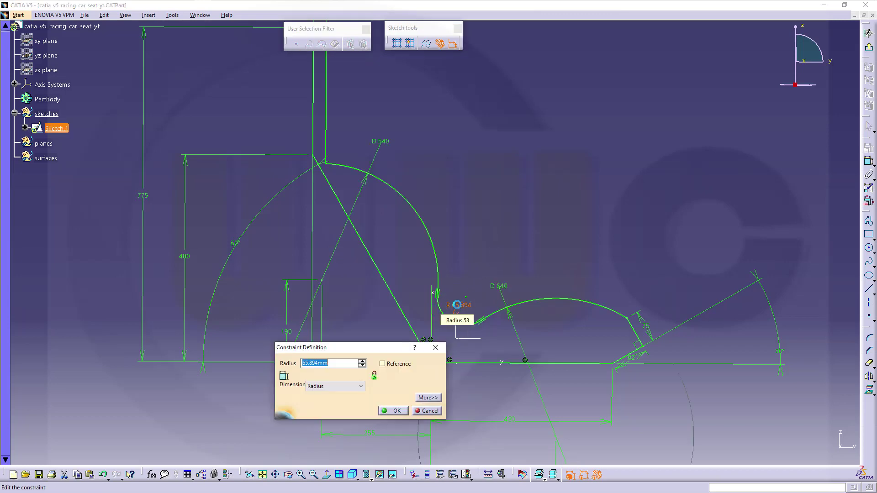
type("70")
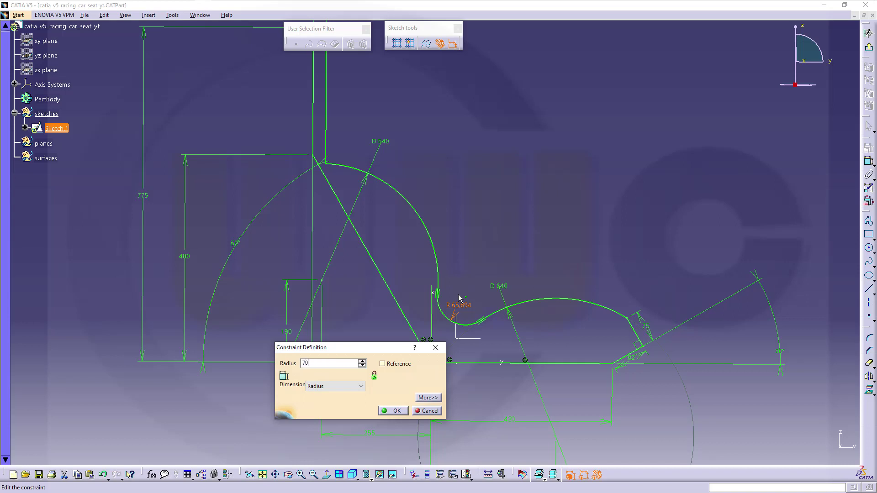
key("Return")
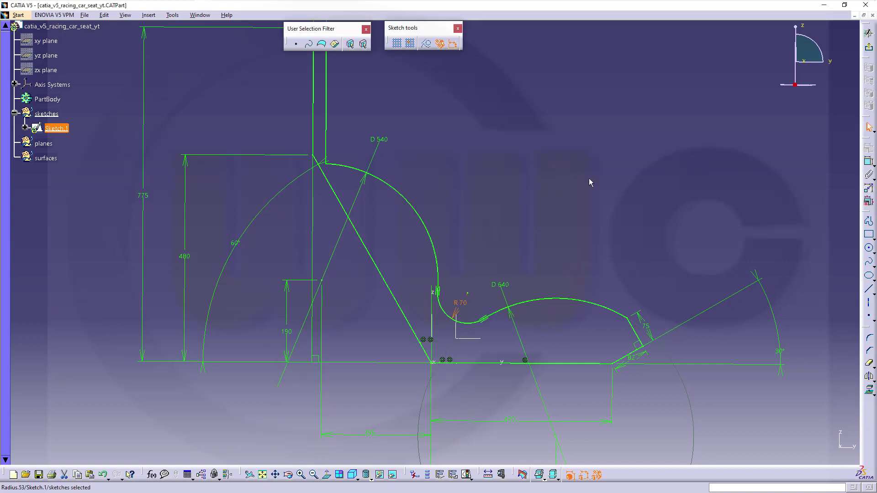
Round the corner between the second upright line and the 540 mm backrest arc with a 100 mm radius
left_click(869, 338)
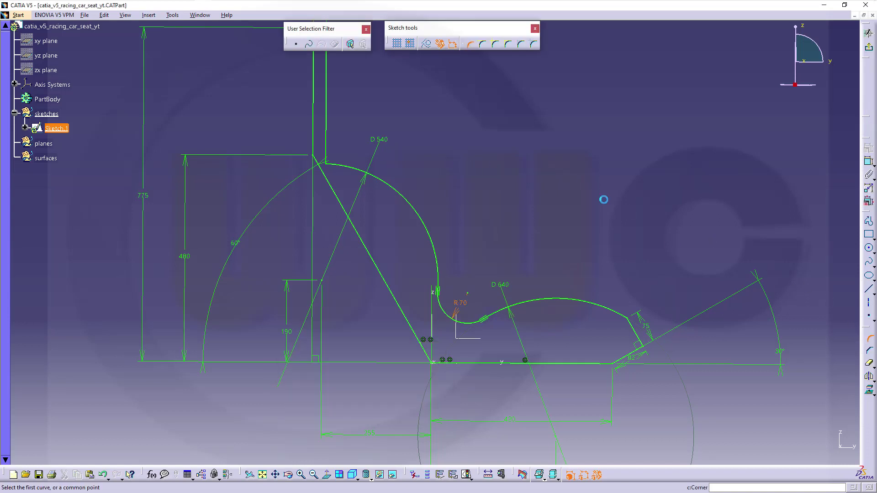
left_click(334, 144)
left_click(348, 168)
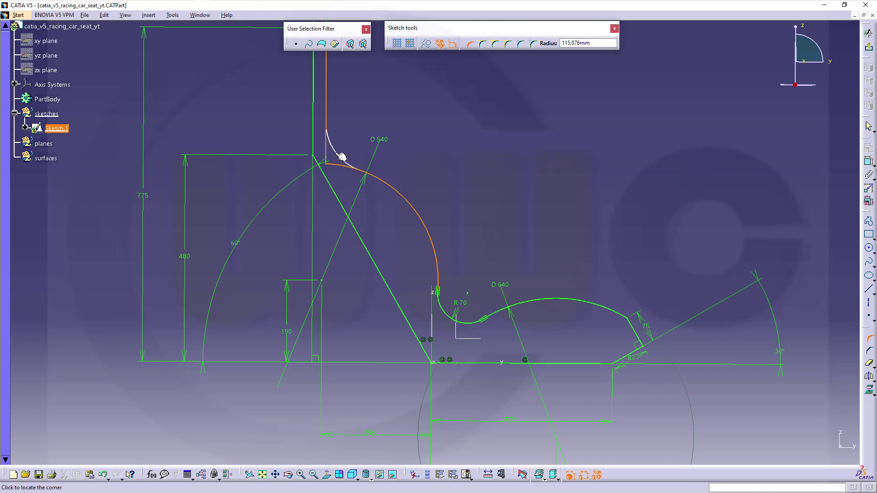
left_click(347, 154)
double_click(343, 146)
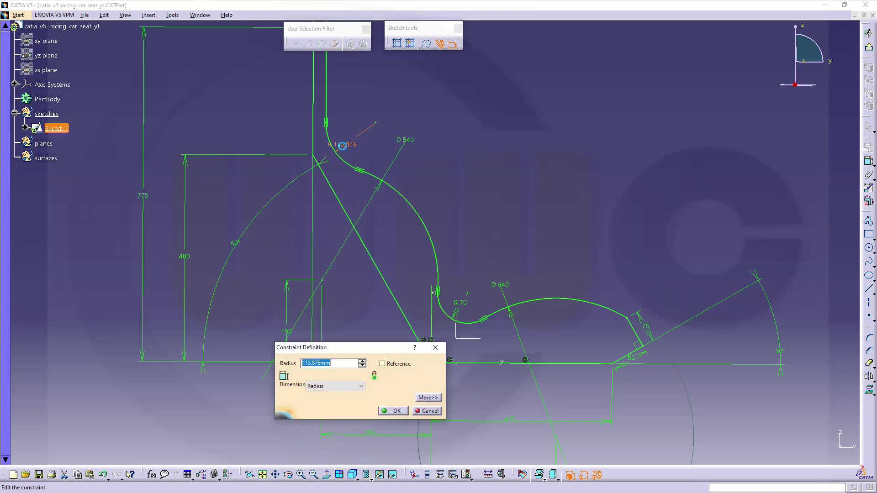
type("50")
key("Return")
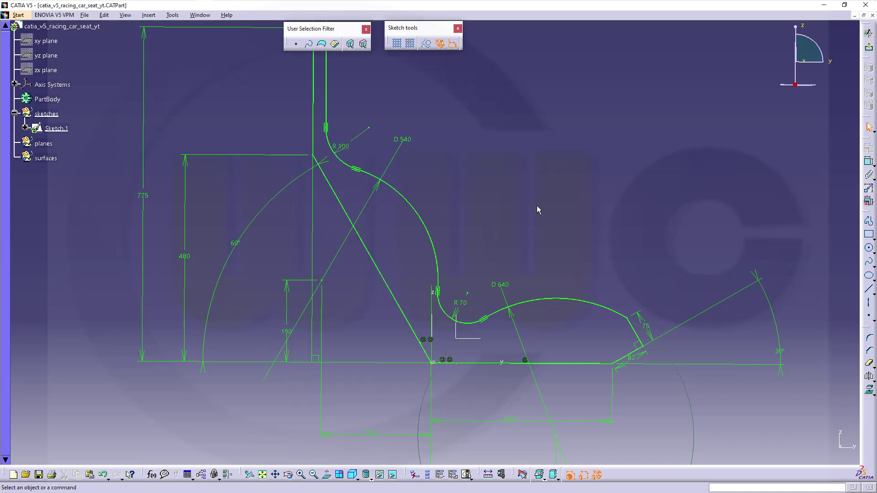
Check the seat profile's sketch solving status and exit the sketch
middle_click_drag(536, 206, 532, 238)
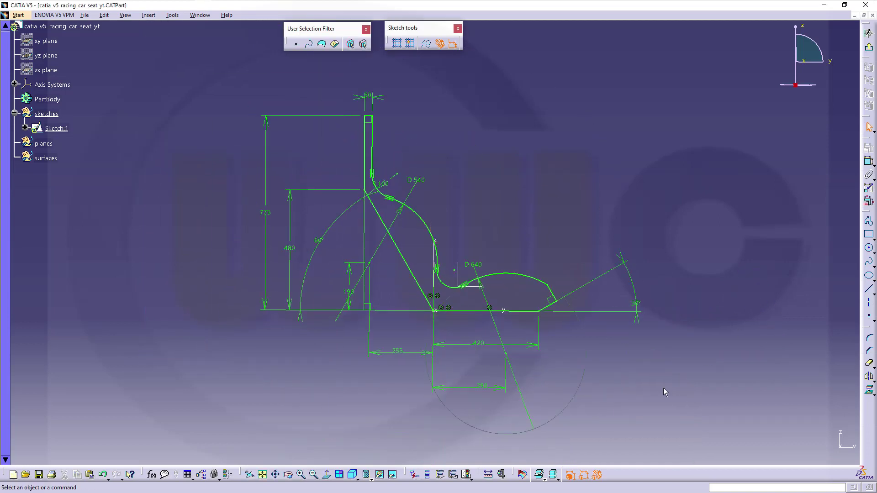
left_click(467, 475)
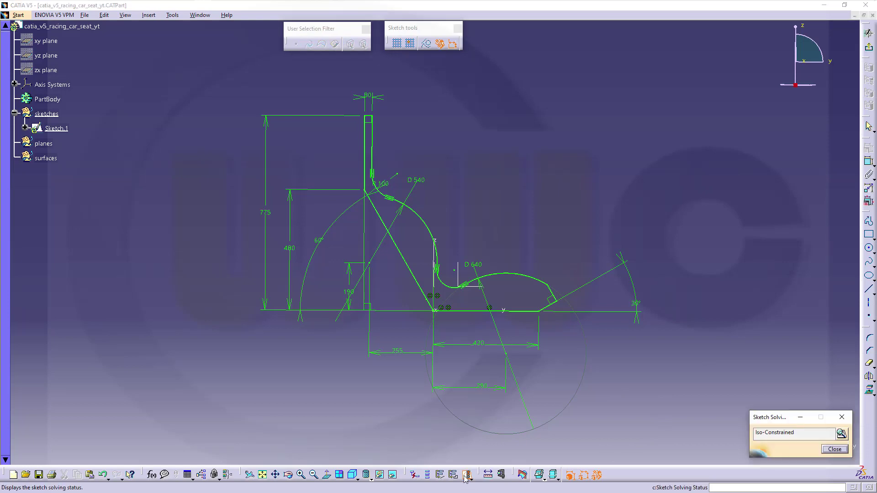
left_click(834, 449)
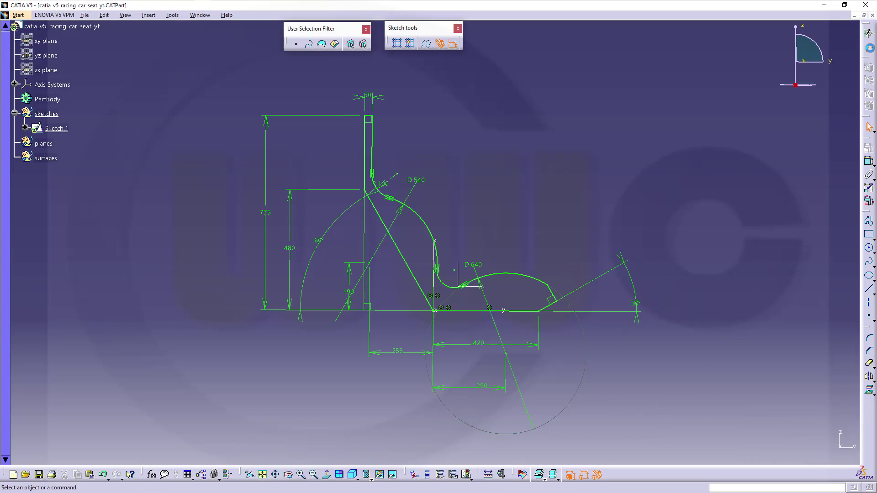
left_click(868, 47)
mouse_move(523, 189)
middle_mouse_down()
mouse_move(577, 215)
mouse_move(572, 245)
mouse_move(535, 195)
mouse_move(509, 204)
mouse_move(532, 190)
mouse_move(521, 212)
middle_mouse_up()
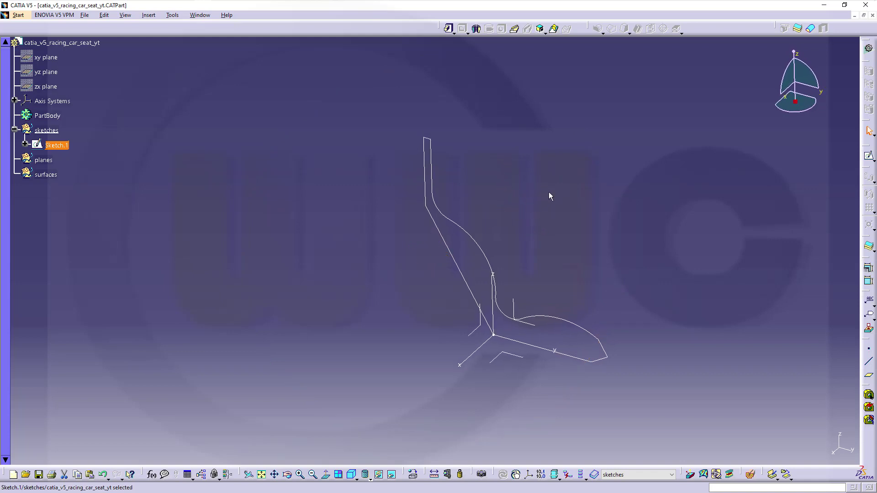
Pad the seat profile sketch 250 mm into a solid in the PartBody
left_click(450, 31)
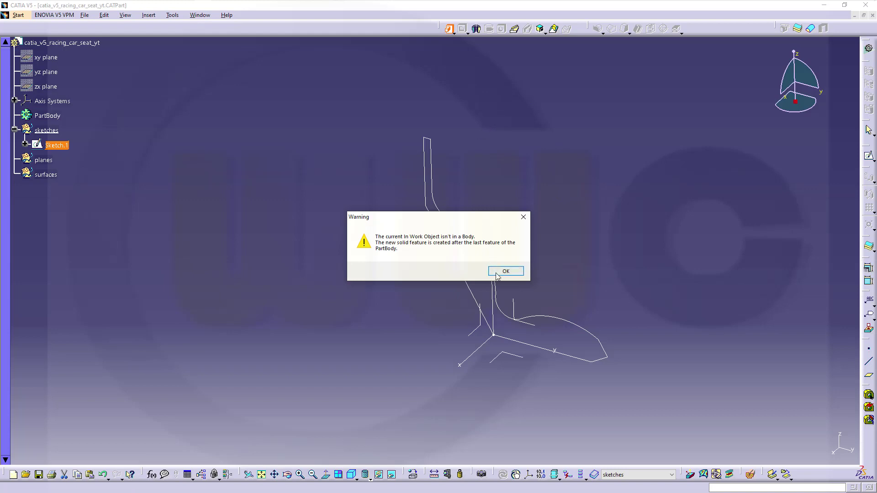
left_click(496, 274)
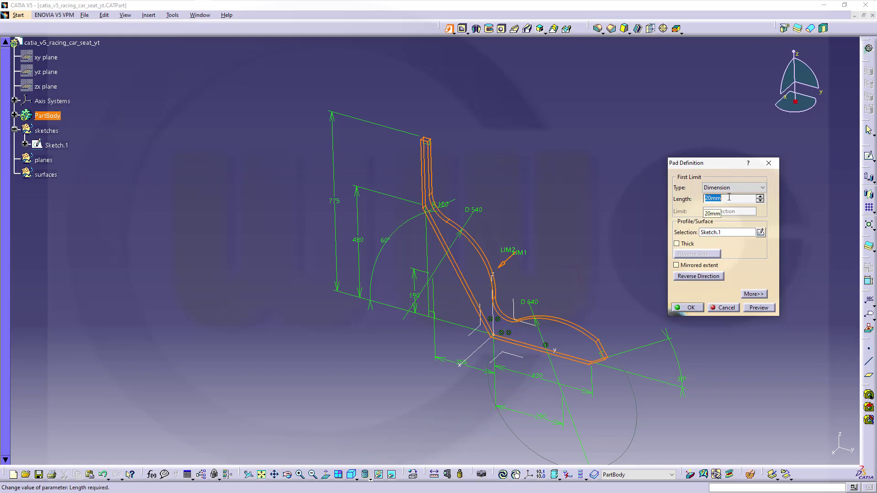
type("2")
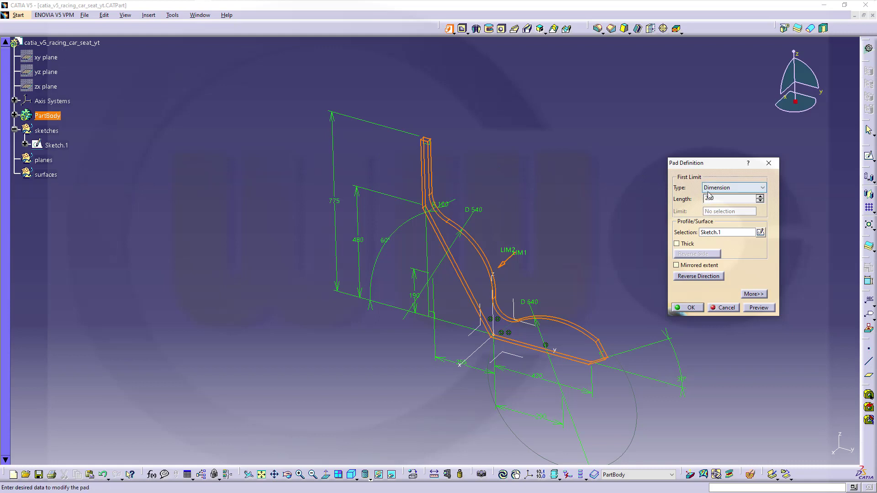
type("50")
key("Return")
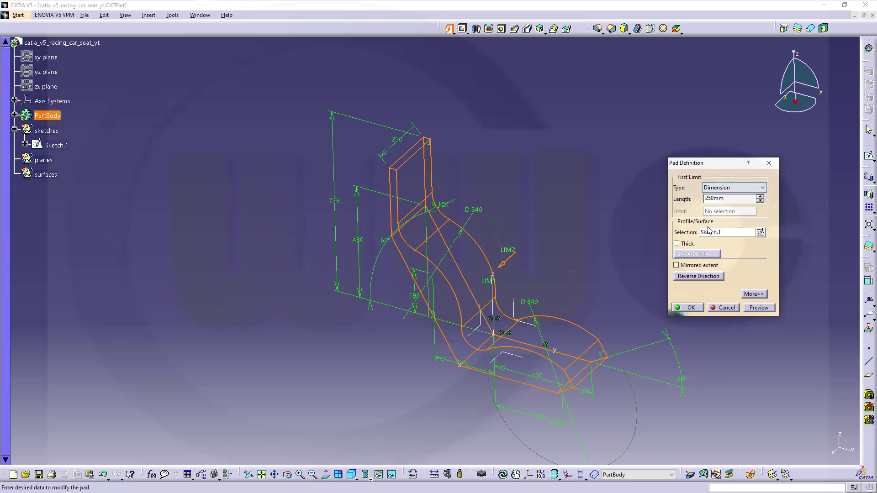
left_click(691, 308)
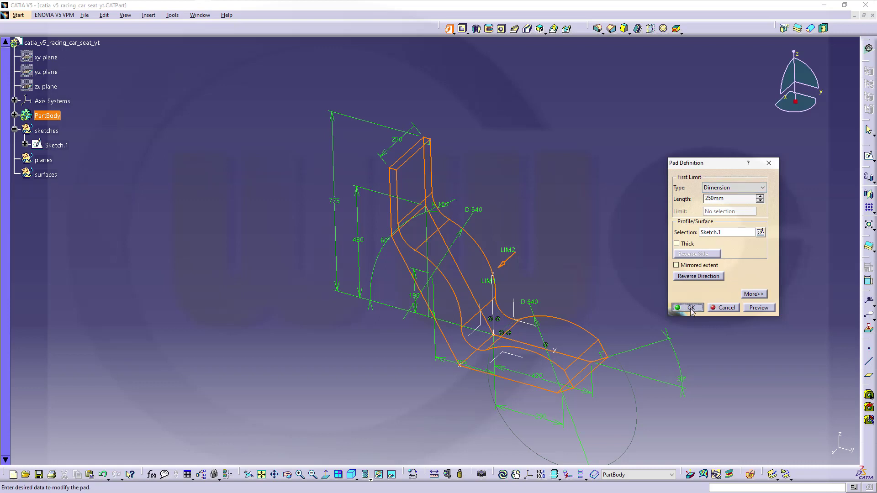
middle_click_drag(560, 262, 571, 315)
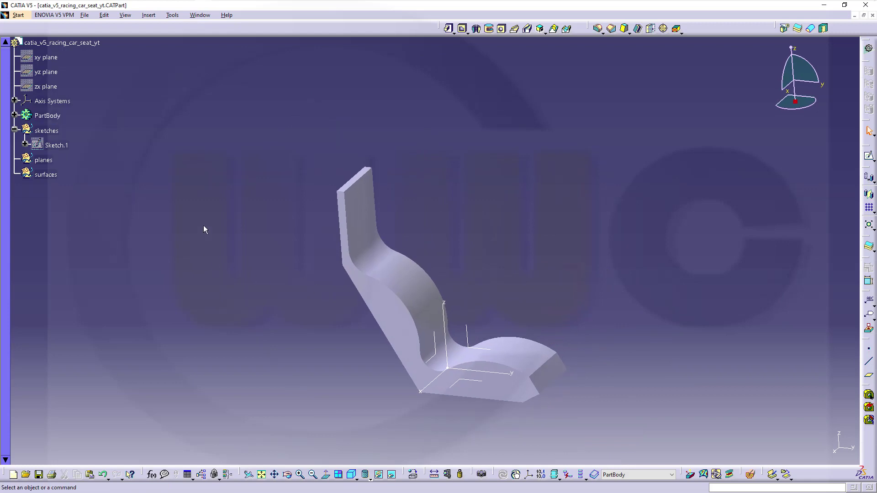
Hide the PartBody and show Sketch.1 again
right_click(47, 116)
left_click(73, 142)
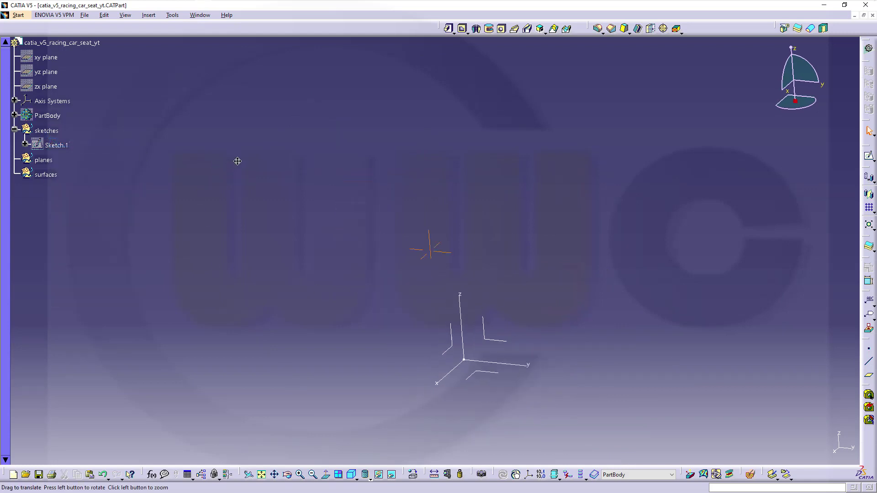
right_click(65, 144)
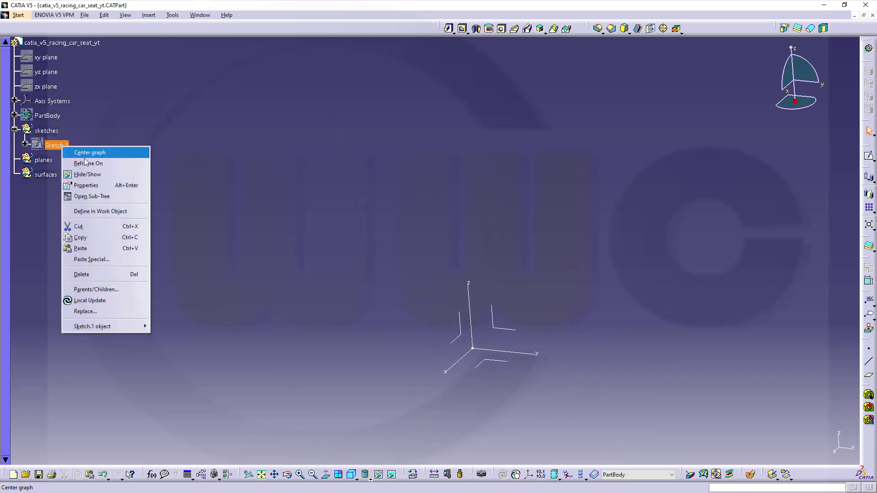
left_click(87, 174)
mouse_move(299, 205)
middle_mouse_down()
mouse_move(282, 231)
mouse_move(311, 190)
mouse_move(307, 198)
middle_mouse_up()
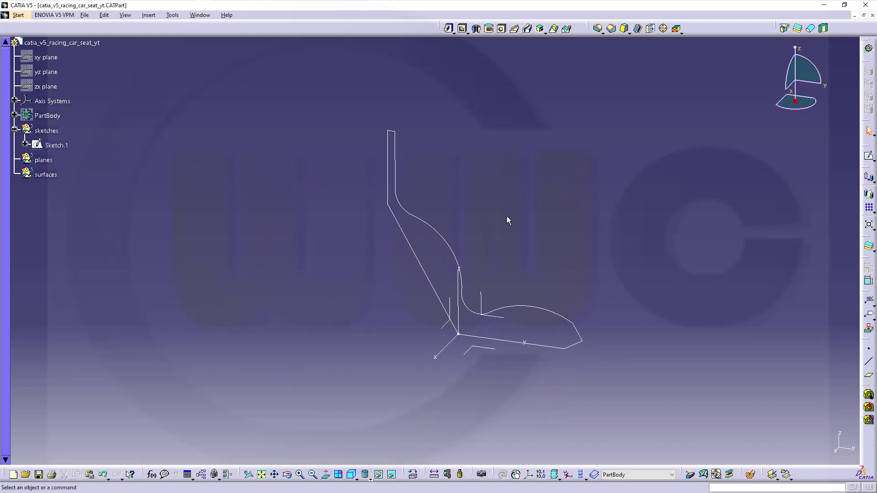
Make the planes set the in-work object and create an Angle/Normal plane through the slanted backrest line, perpendicular to the yz plane
right_click(41, 159)
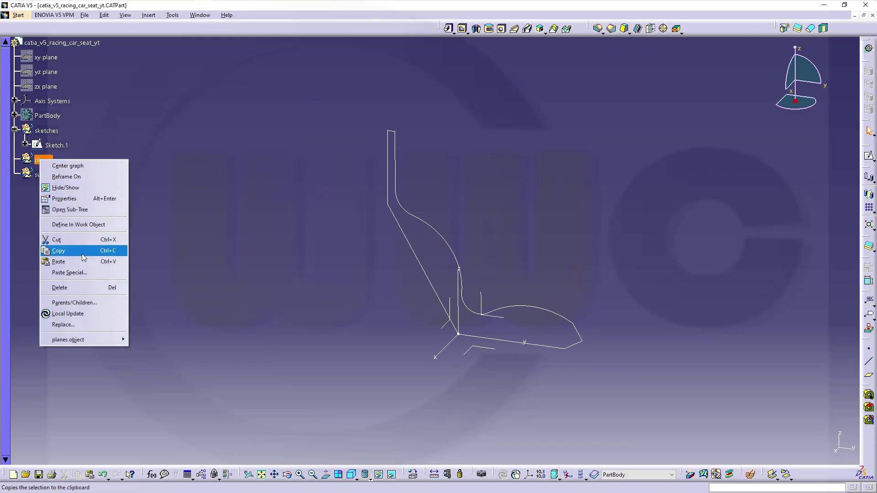
left_click(85, 225)
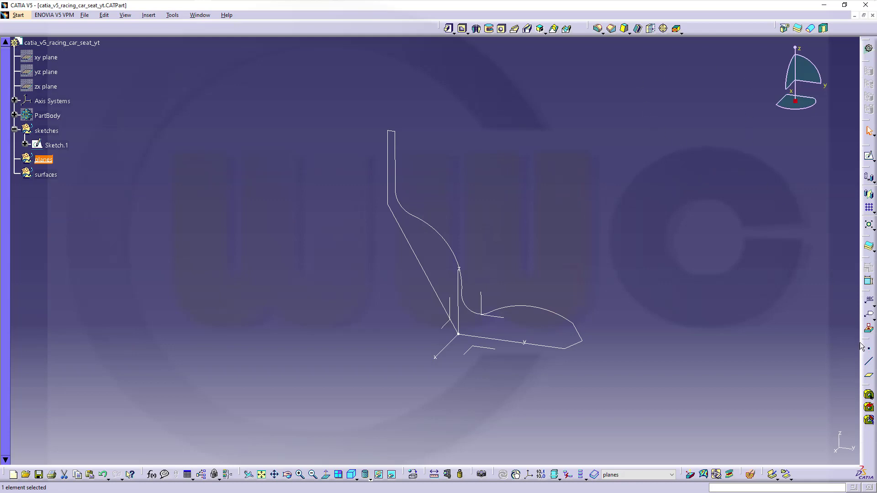
left_click(869, 376)
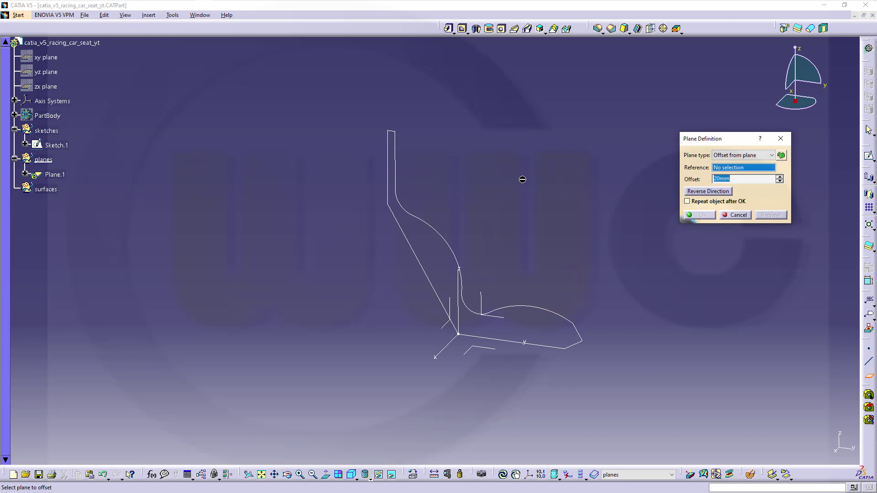
mouse_move(515, 198)
middle_mouse_down()
mouse_move(556, 198)
mouse_move(565, 225)
middle_mouse_up()
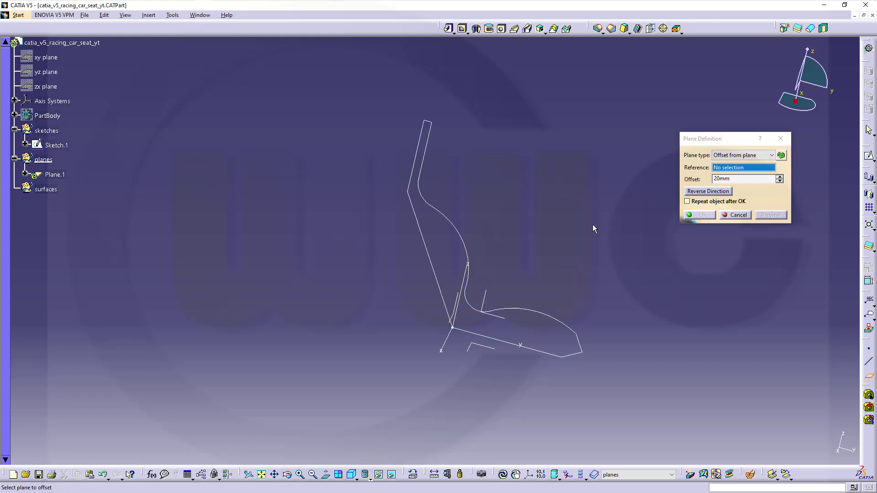
left_click(772, 155)
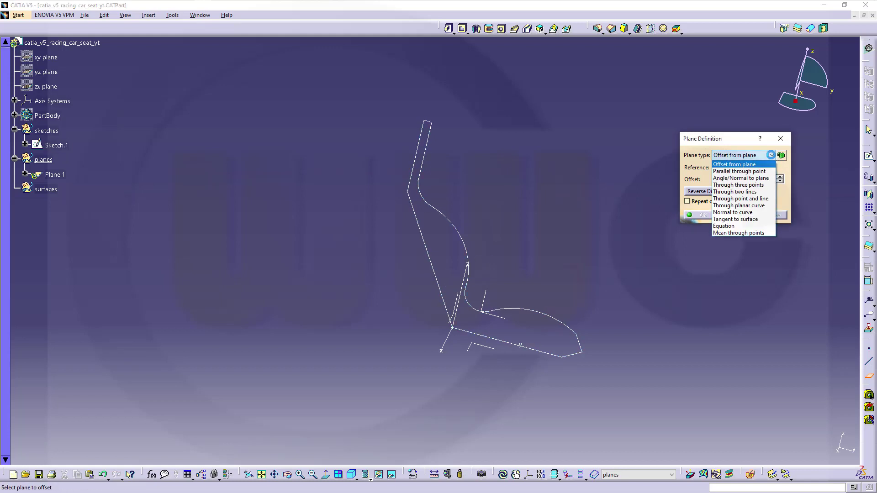
left_click(753, 179)
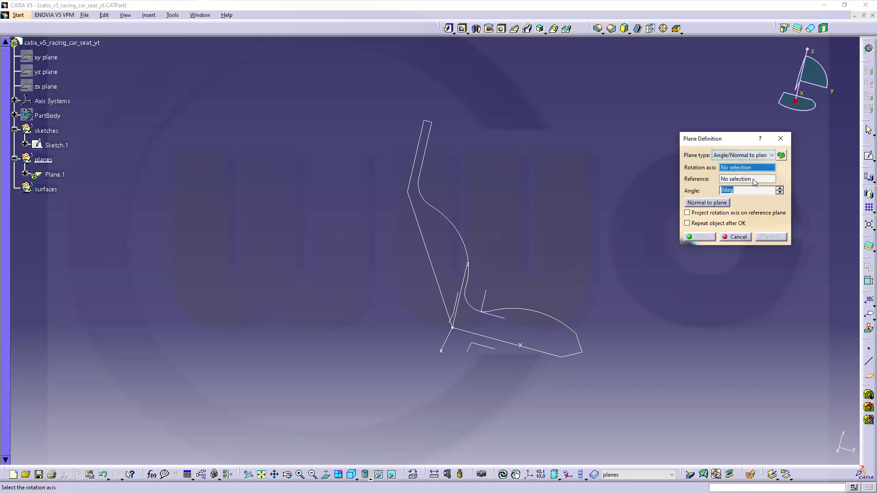
left_click(426, 247)
mouse_move(531, 218)
middle_mouse_down()
mouse_move(565, 189)
mouse_move(519, 184)
mouse_move(523, 192)
middle_mouse_up()
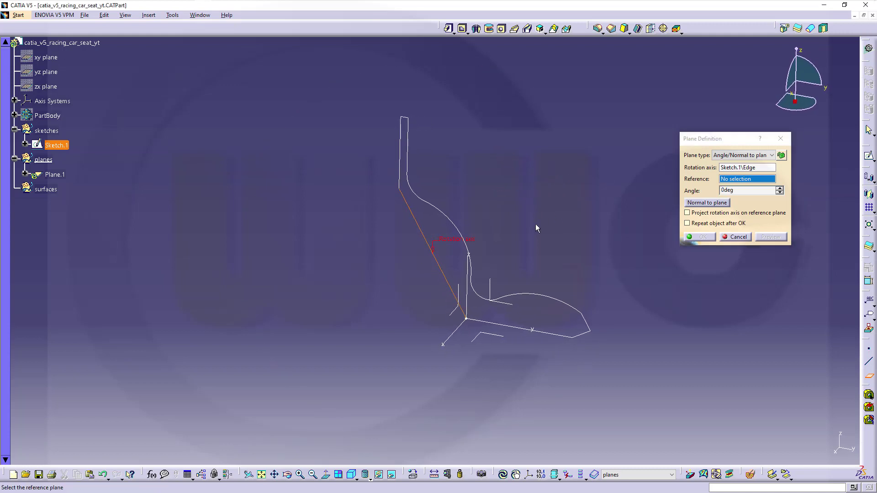
left_click(494, 290)
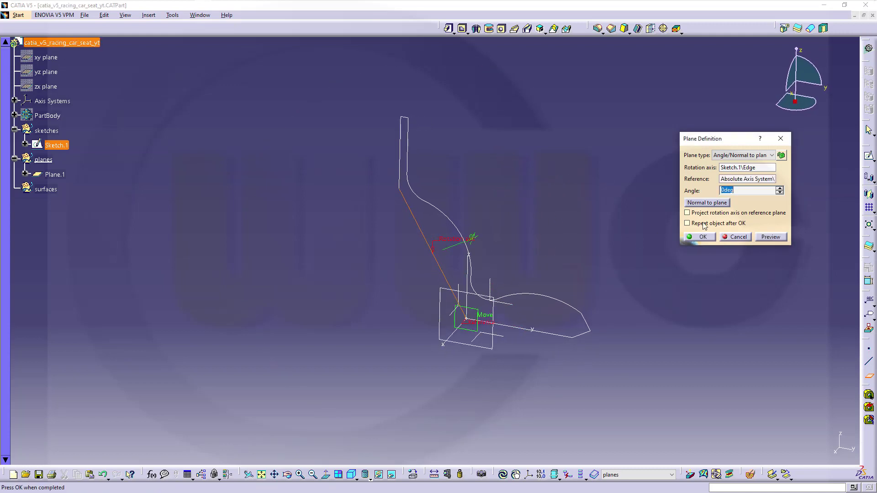
type("45")
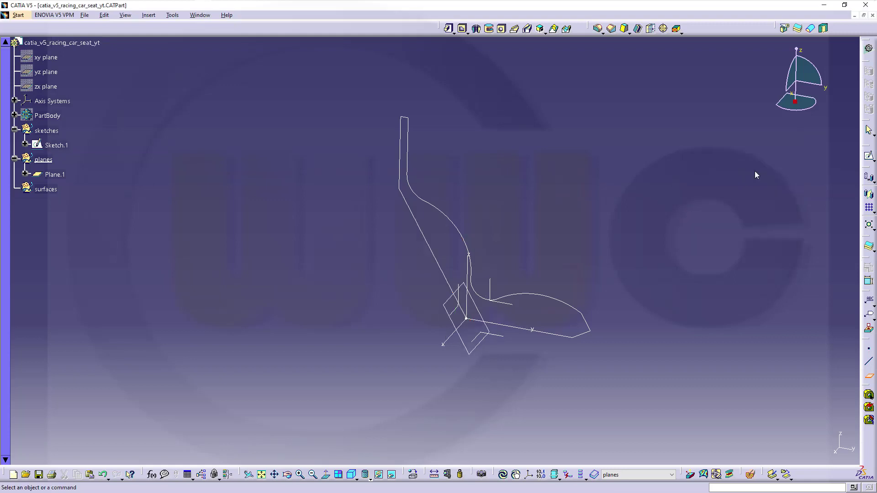
key("Return")
Create a Parallel through point plane, referenced to the axis system's ZX plane, through the rear top vertex of the backrest profile
left_click(869, 376)
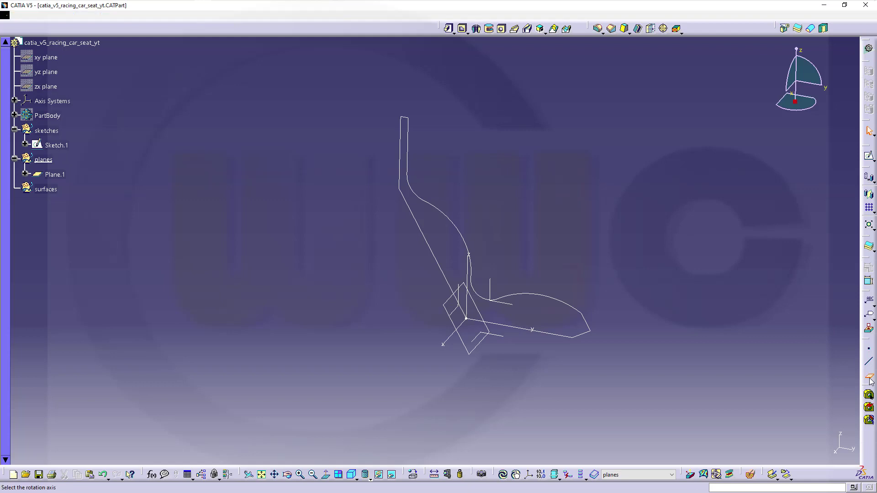
left_click(773, 156)
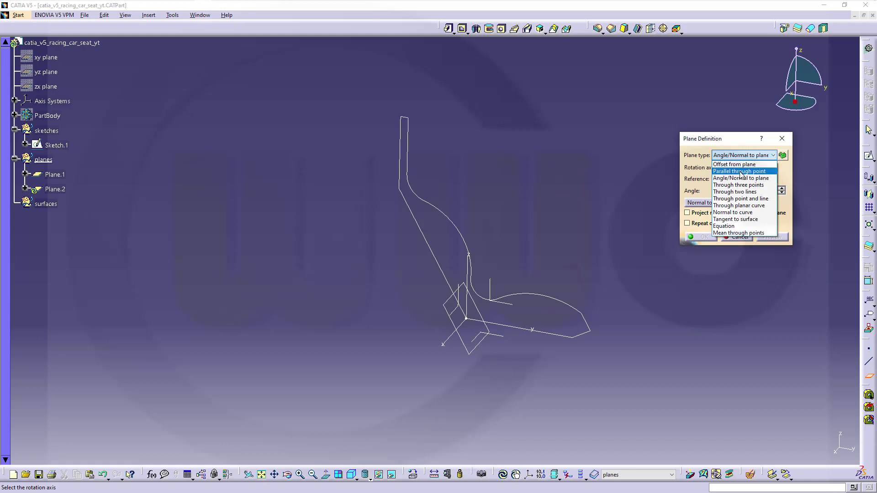
left_click(740, 172)
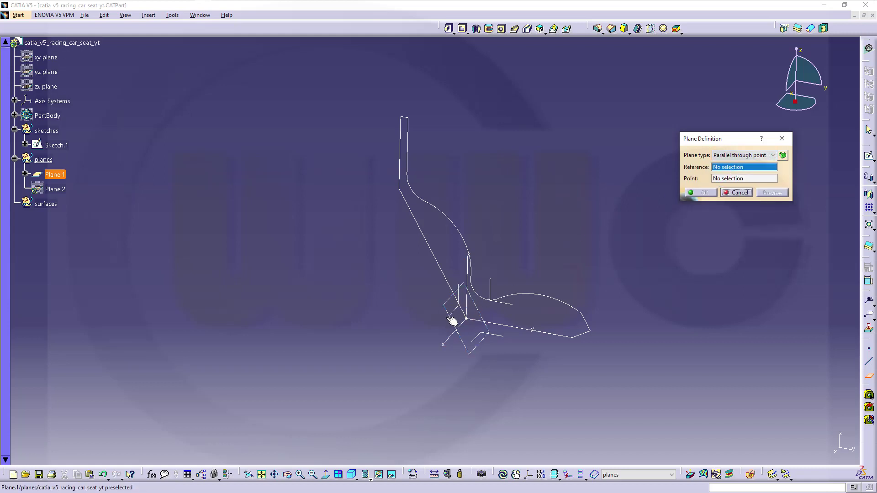
left_click(458, 313)
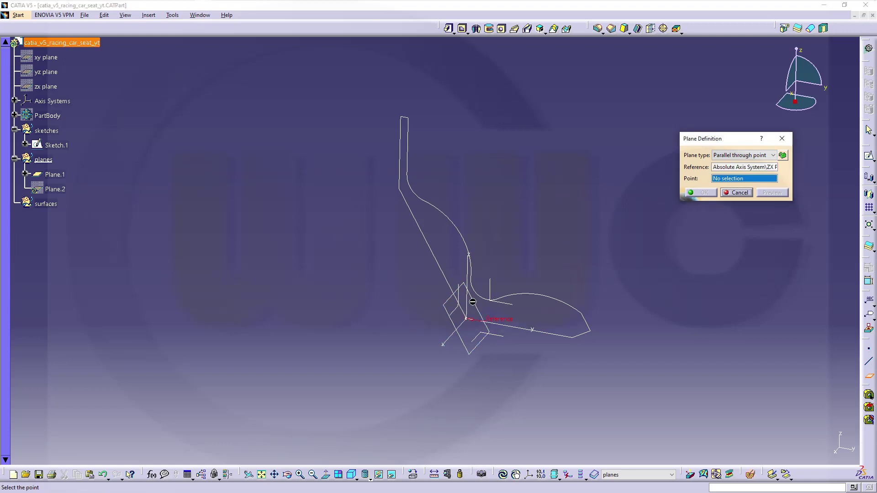
left_click(401, 118)
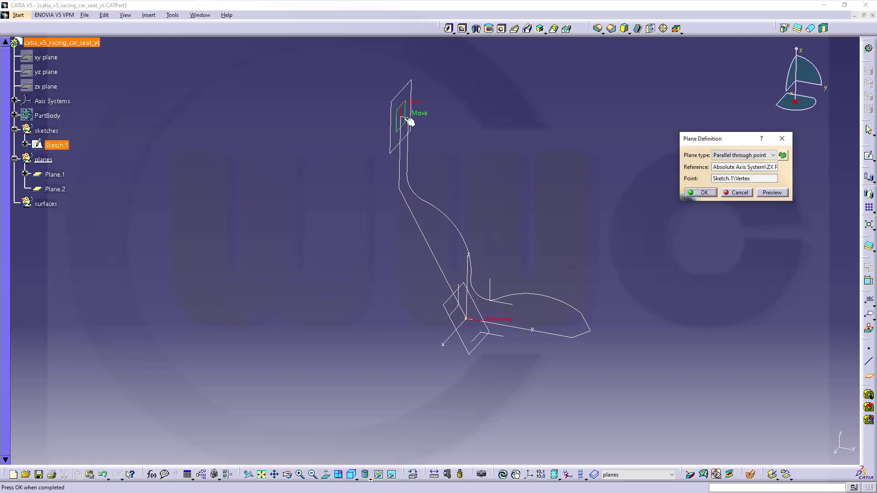
left_click(704, 192)
middle_click_drag(578, 214, 526, 169)
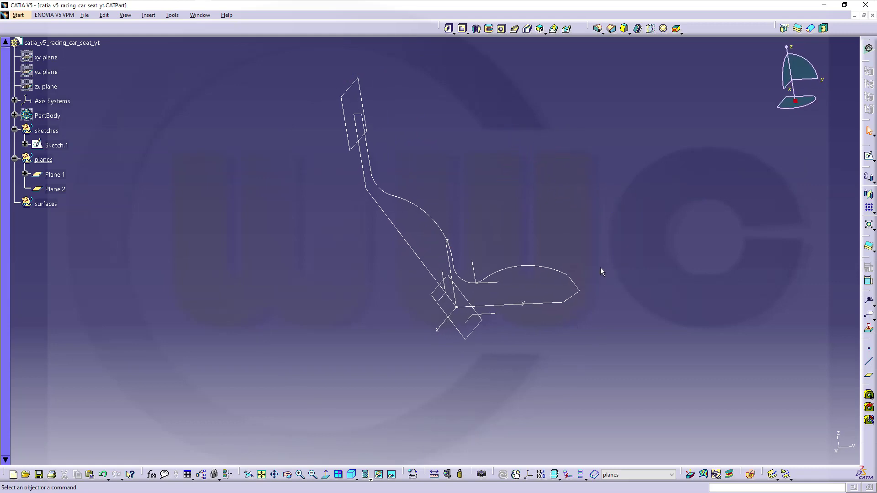
middle_click_drag(655, 255, 656, 254)
Create an Angle/Normal plane through the upper slanted edge at the seat front, at 90 degrees to the YZ plane
left_click(868, 375)
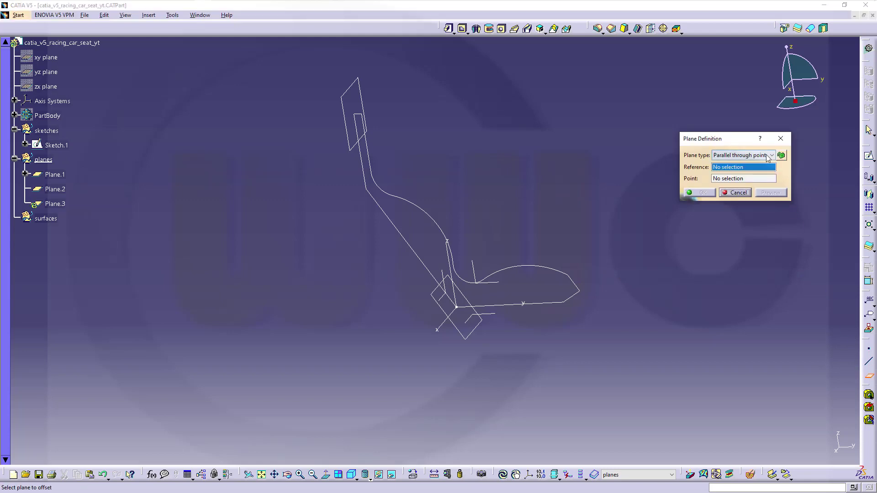
left_click(772, 155)
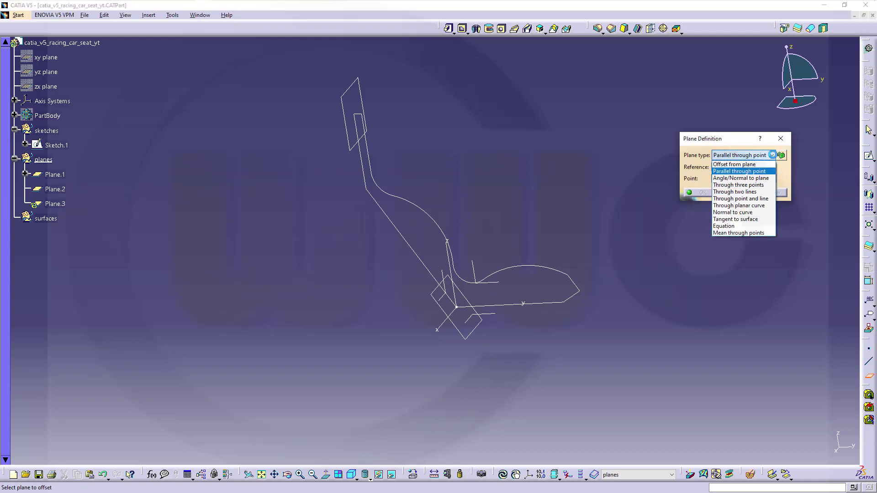
left_click(740, 178)
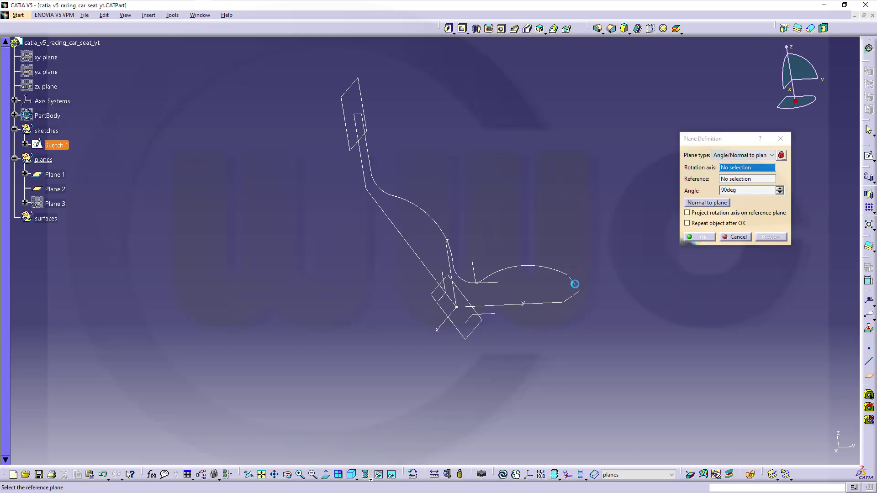
left_click(579, 287)
left_click(475, 268)
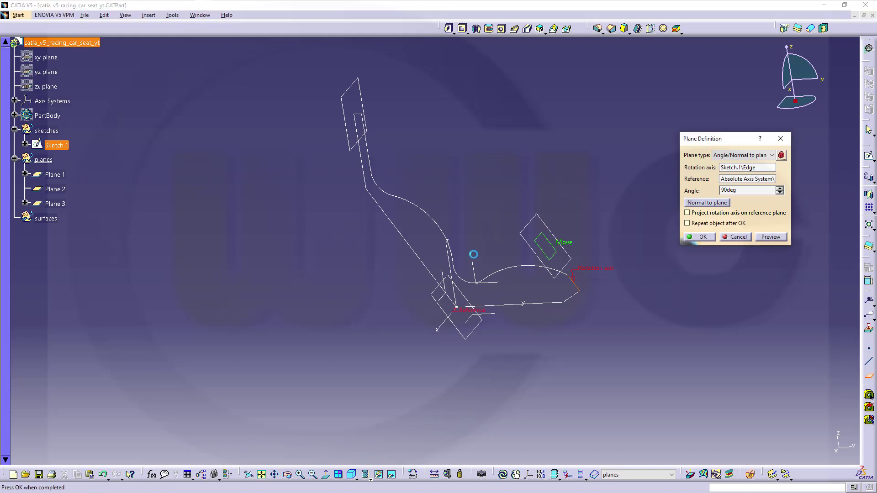
left_click(699, 236)
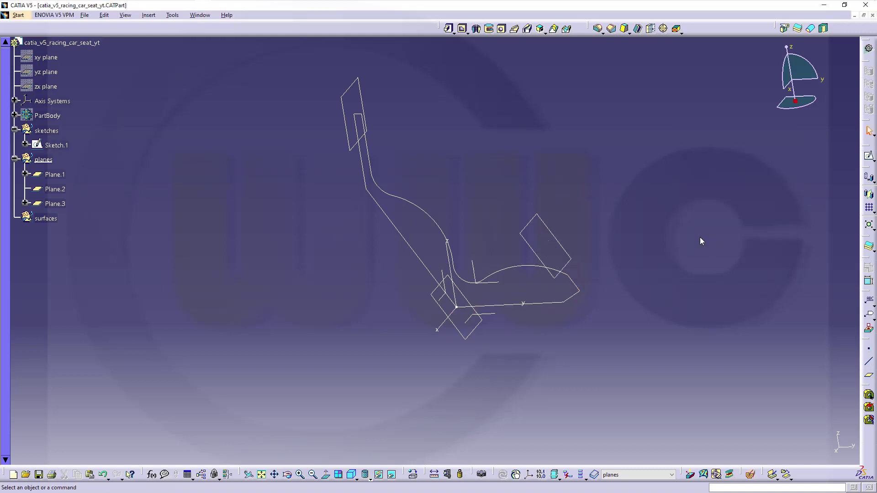
Show the PartBody together with the construction planes
middle_click_drag(652, 187, 634, 286)
middle_click_drag(264, 270, 187, 242)
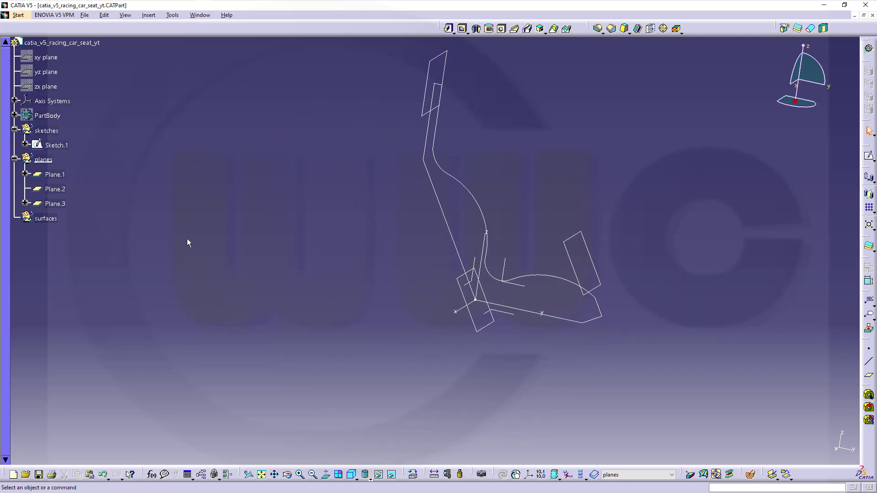
right_click(46, 115)
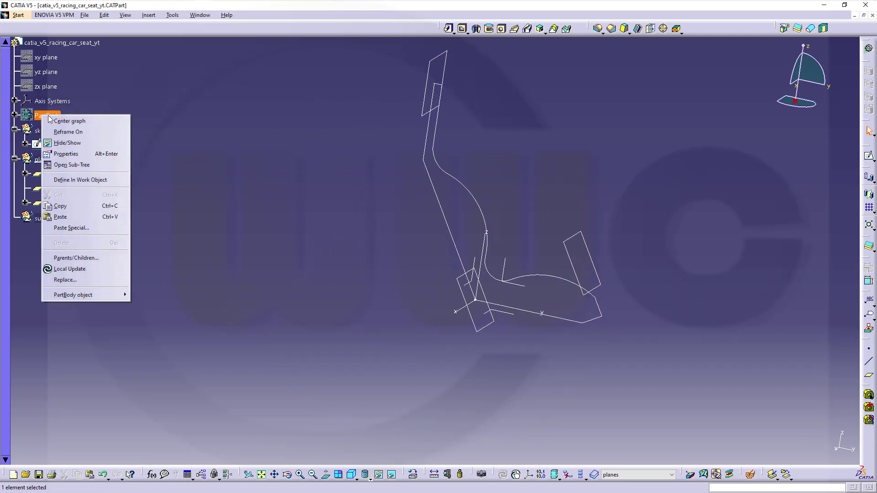
left_click(95, 142)
middle_click_drag(519, 160, 455, 210)
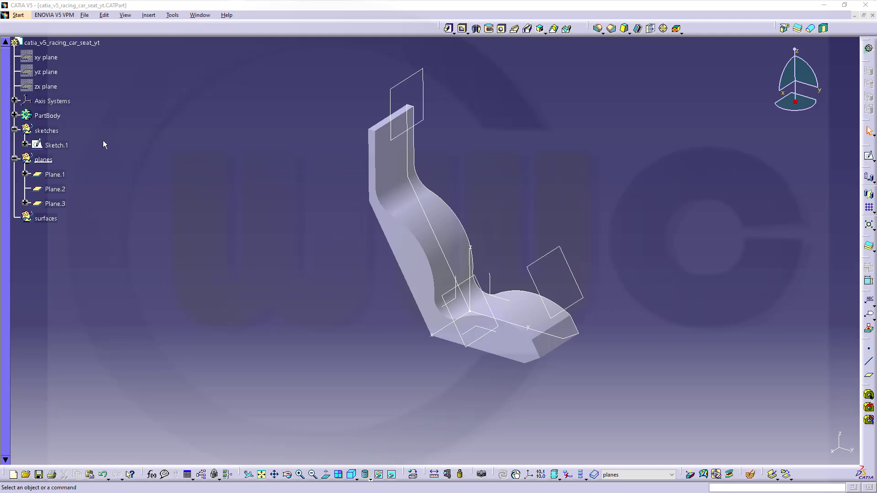
Insert a new geometrical set under the part and rename it wireframe
left_click(148, 15)
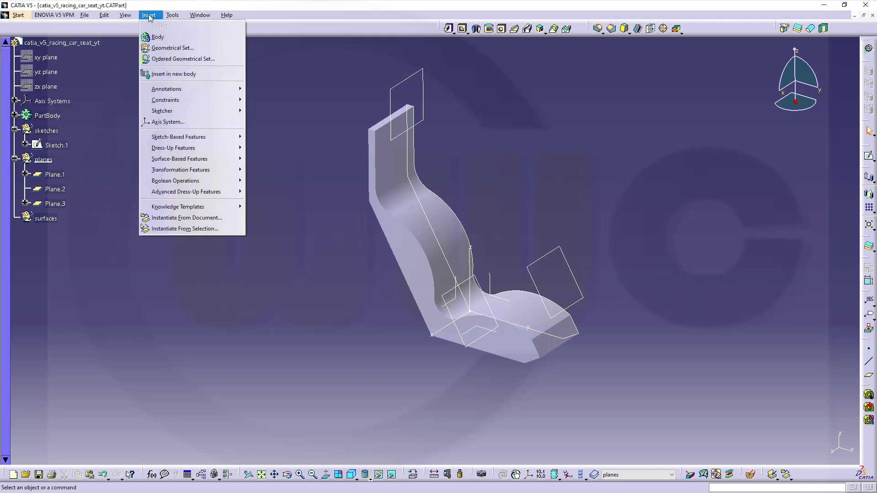
left_click(165, 47)
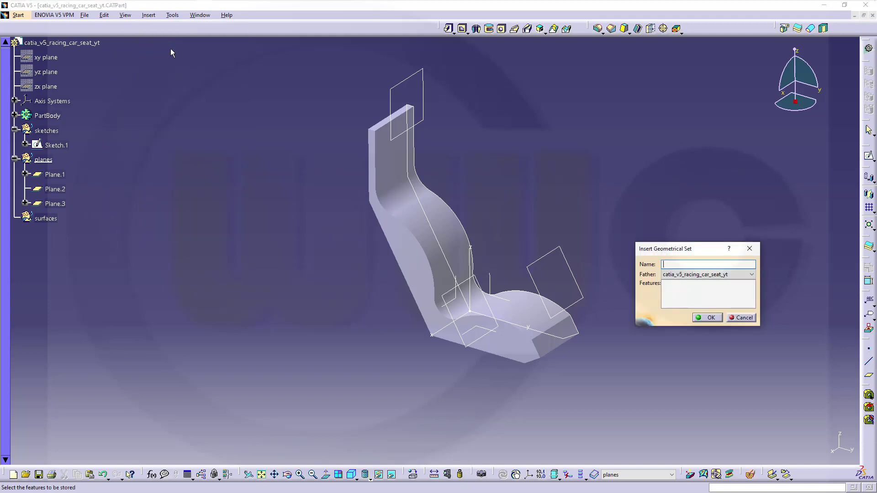
left_click(707, 318)
left_click(73, 218)
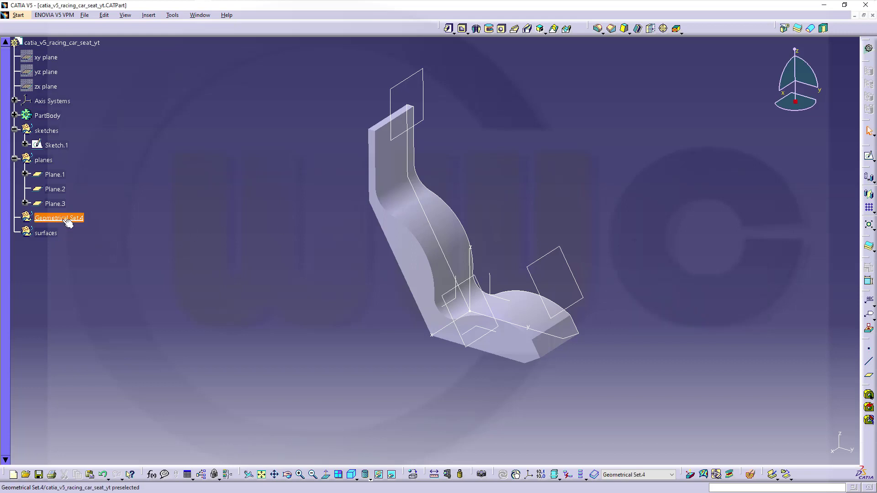
right_click(74, 217)
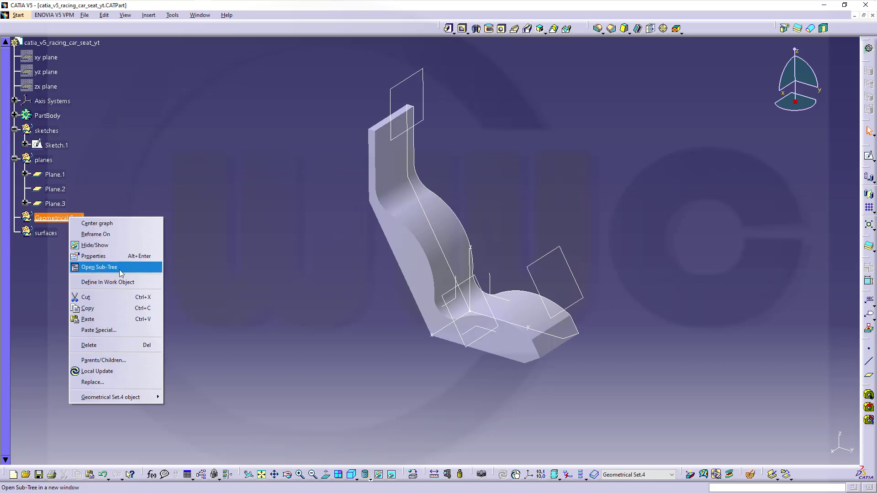
left_click(101, 257)
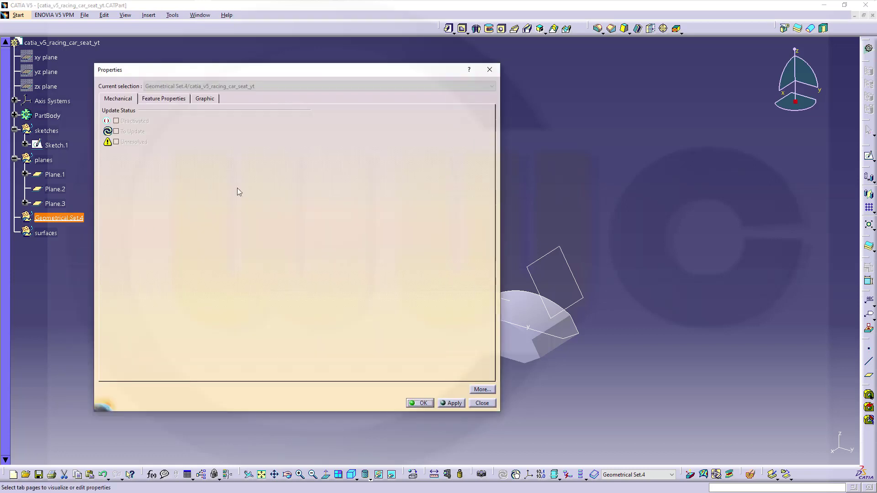
left_click(163, 98)
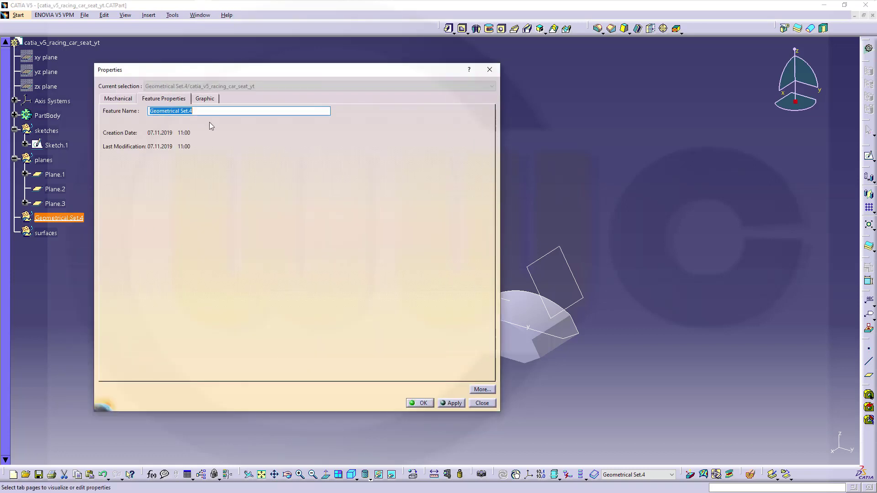
type("wireframe")
key("Return")
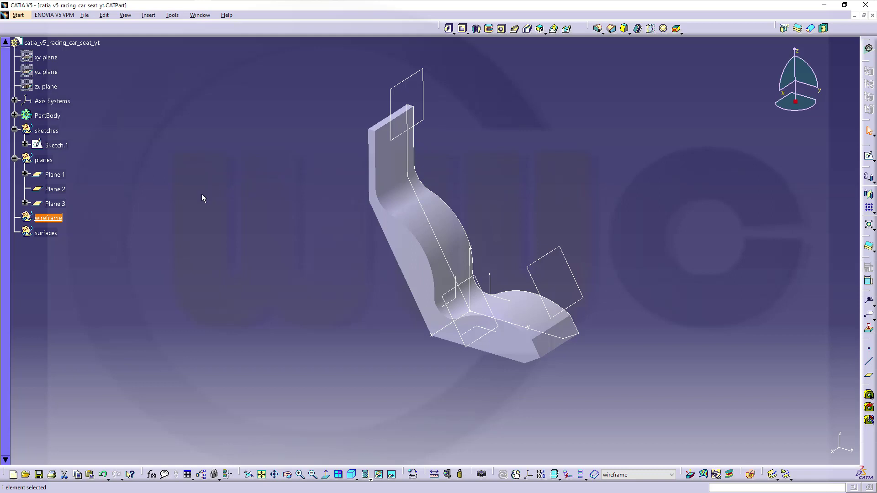
Hide the PartBody so only the profile sketch and planes are displayed
right_click(53, 116)
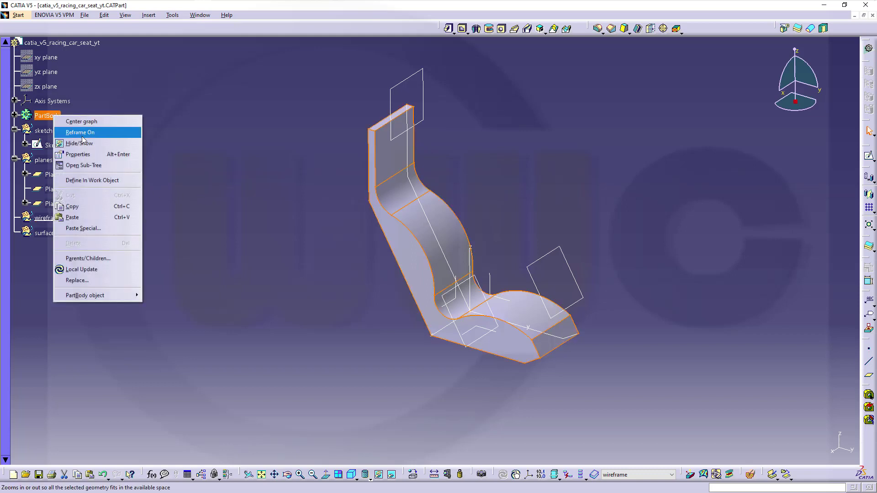
left_click(86, 143)
middle_click_drag(271, 231, 607, 356)
middle_click_drag(346, 192, 375, 310)
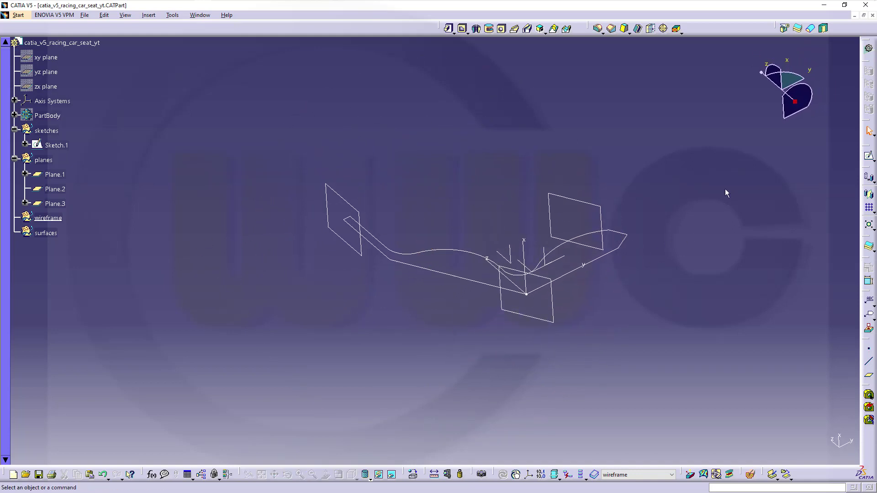
Create a 180 mm Point-Direction line from the backrest's rear bend vertex, using the YZ plane as direction
left_click(869, 362)
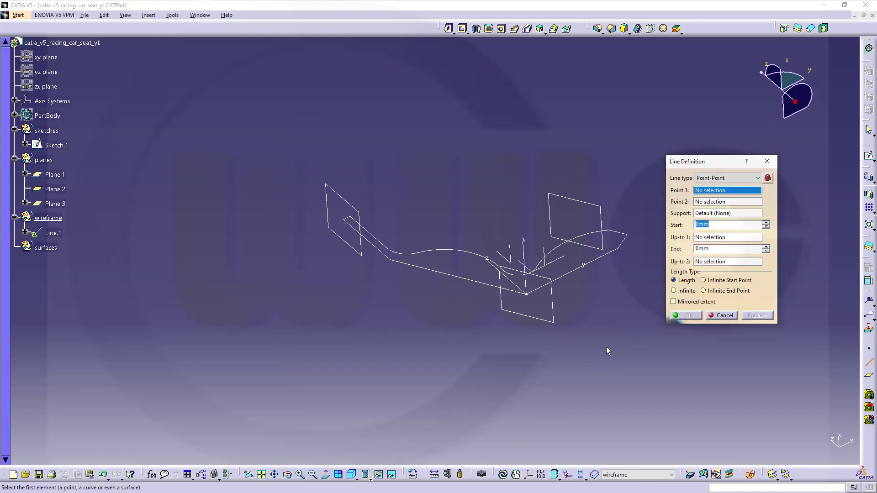
left_click(758, 178)
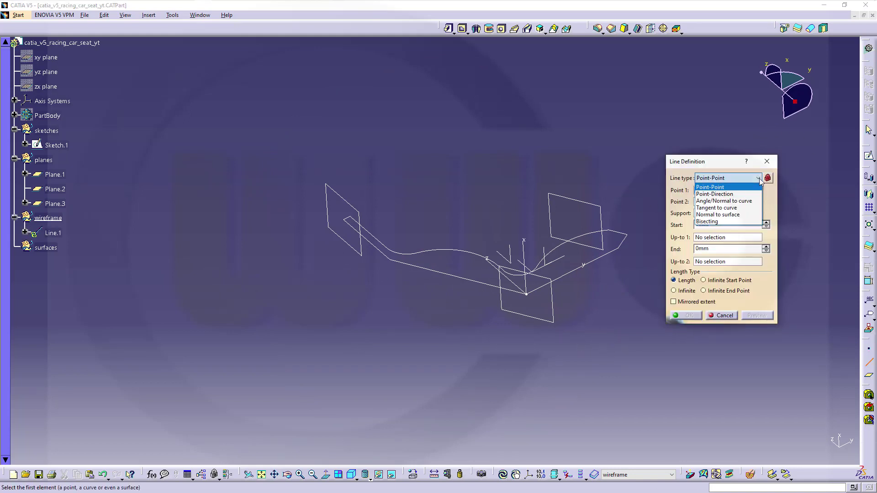
left_click(726, 194)
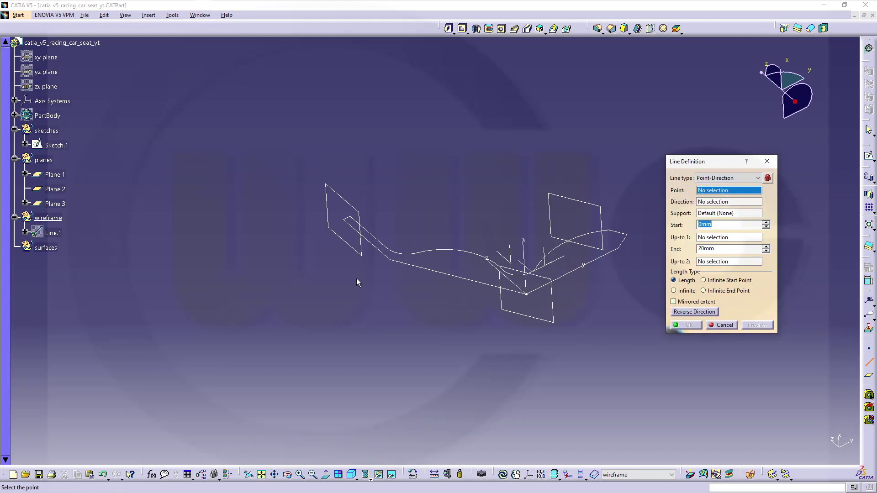
left_click(392, 261)
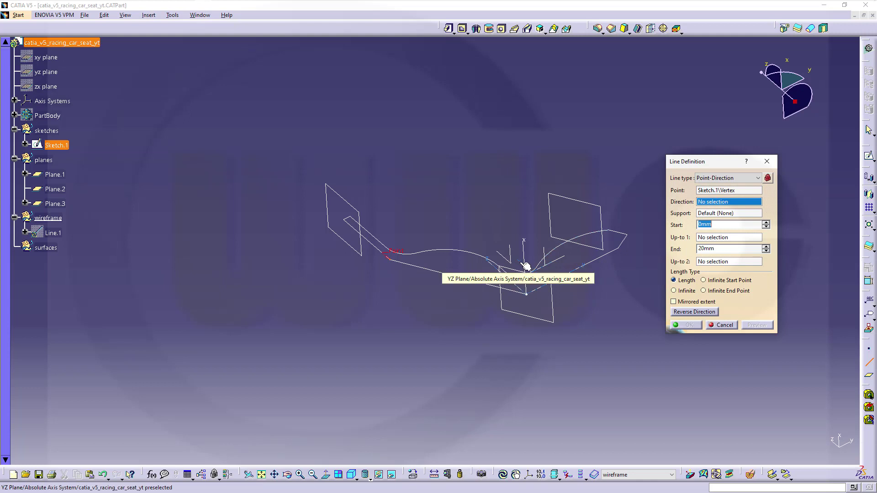
middle_click_drag(525, 266, 545, 269)
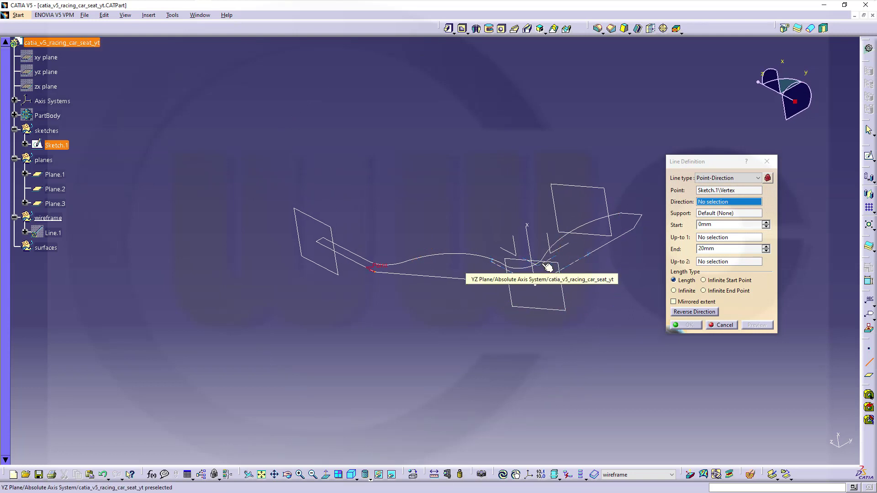
left_click(548, 264)
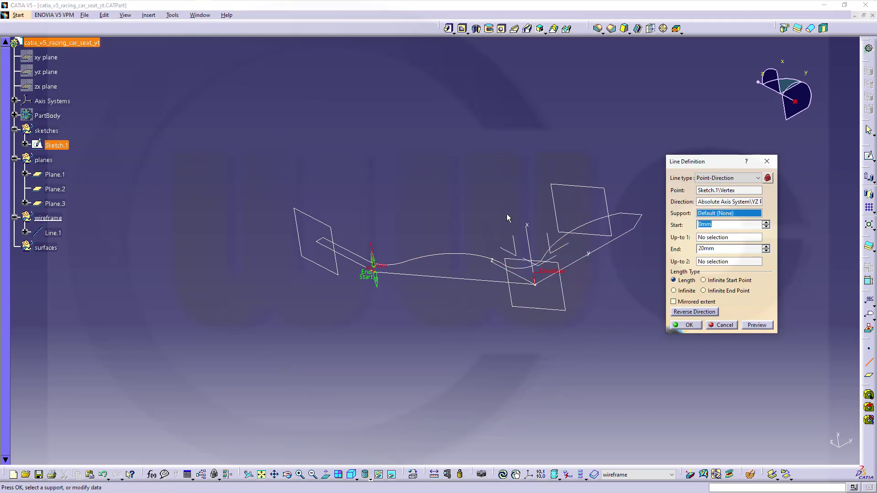
left_click(725, 249)
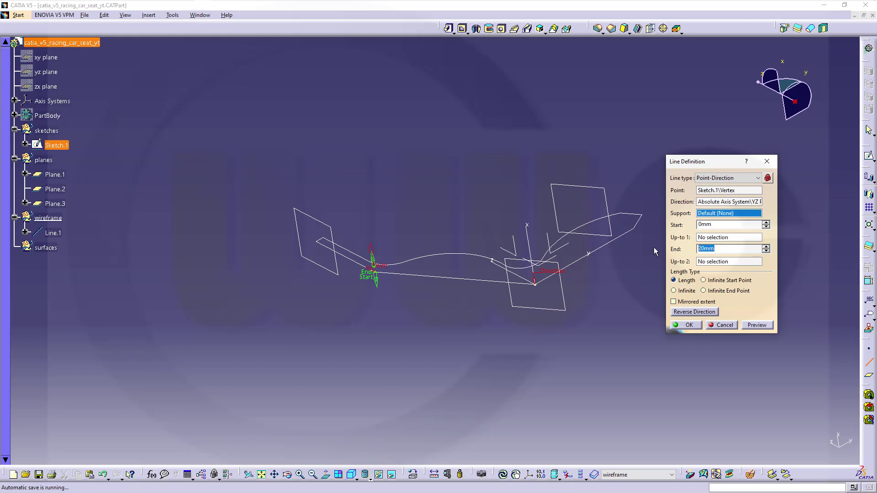
type("180")
key("Return")
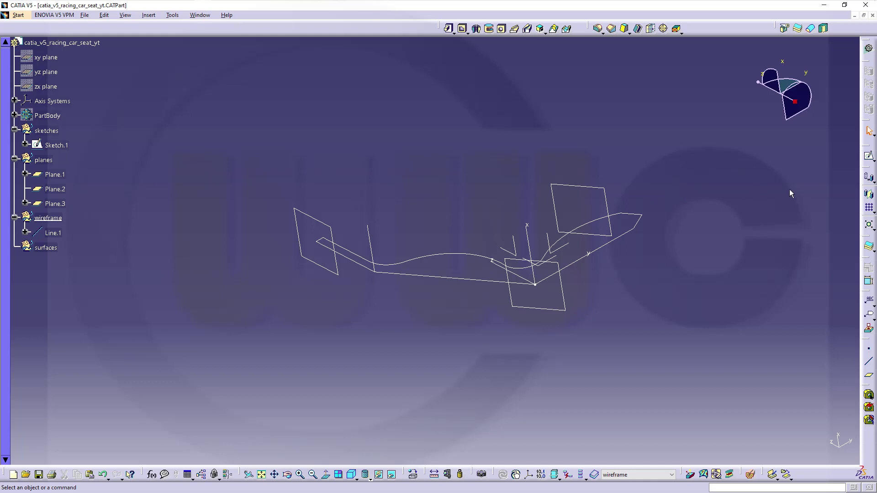
Create a 100 mm Point-Direction line from the backrest's rear top vertex, using the YZ plane as direction
left_click(868, 364)
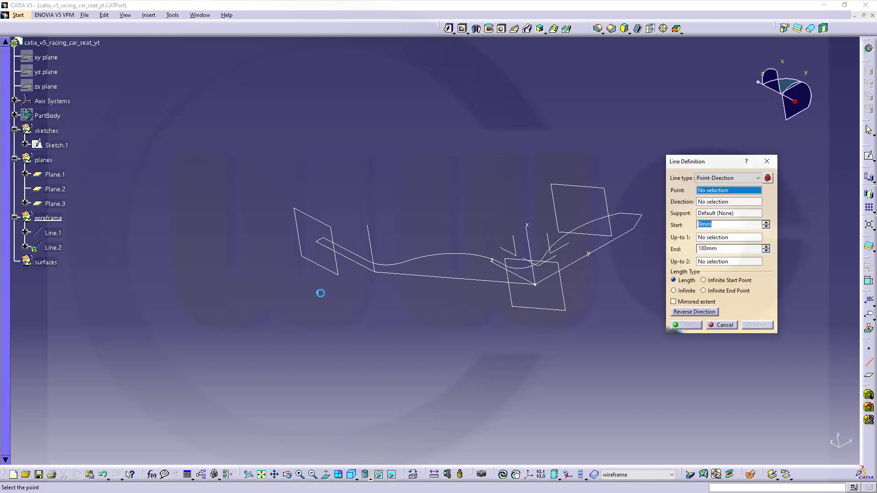
left_click(320, 244)
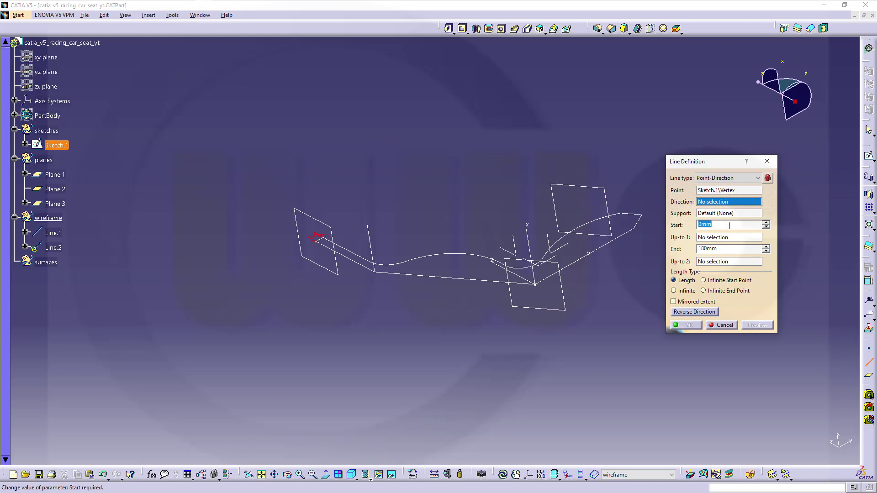
left_click(556, 265)
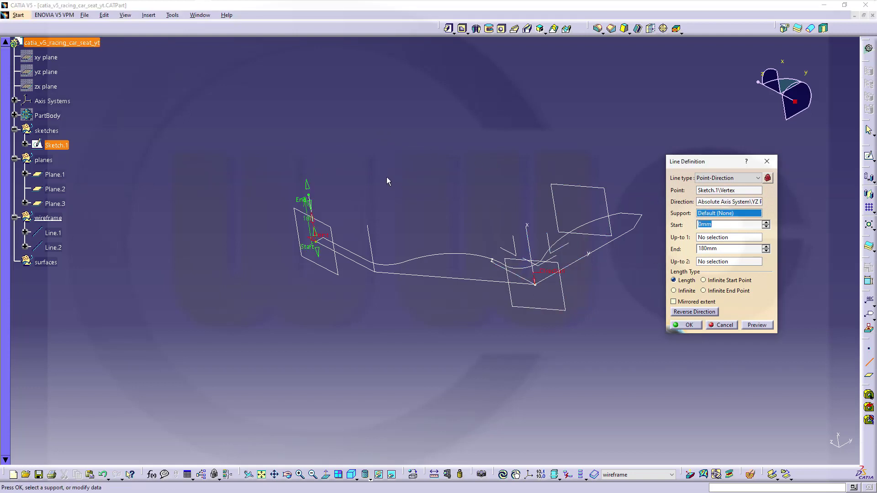
key("Tab")
key("Tab")
type("100")
key("Return")
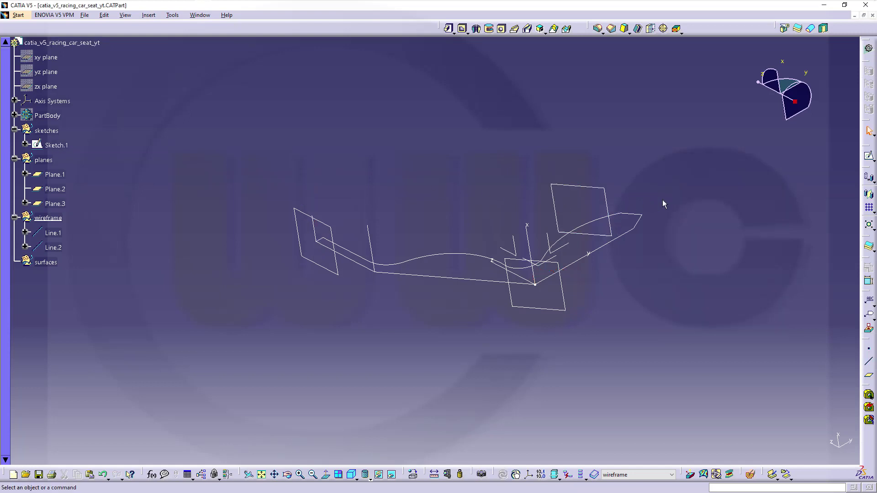
Create a 122 mm Point-Direction line from the absolute axis system origin, using the YZ plane as direction
left_click(869, 362)
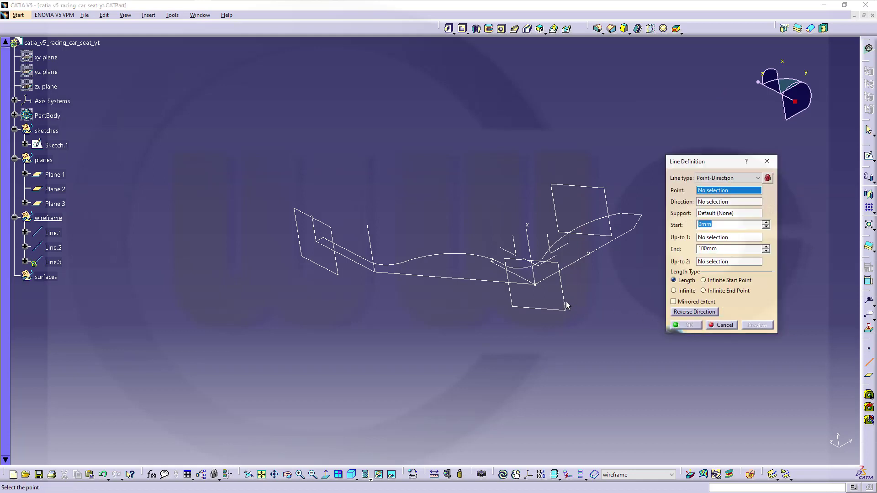
left_click(536, 286)
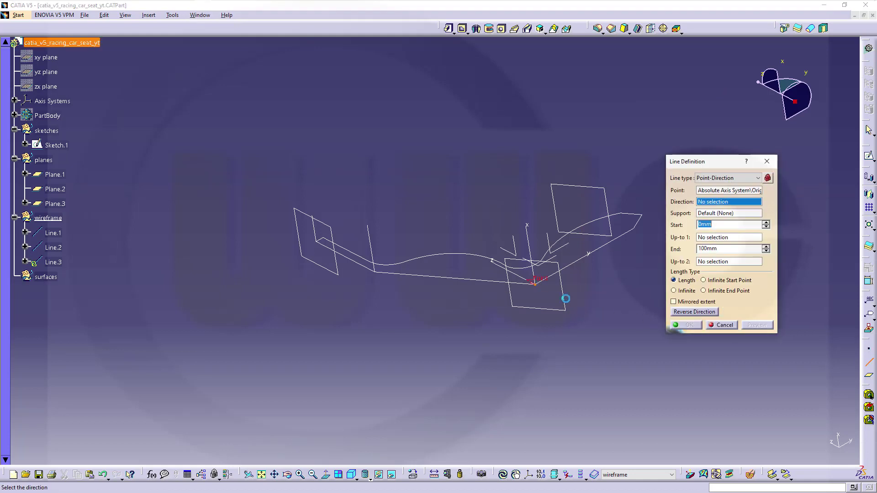
left_click(562, 261)
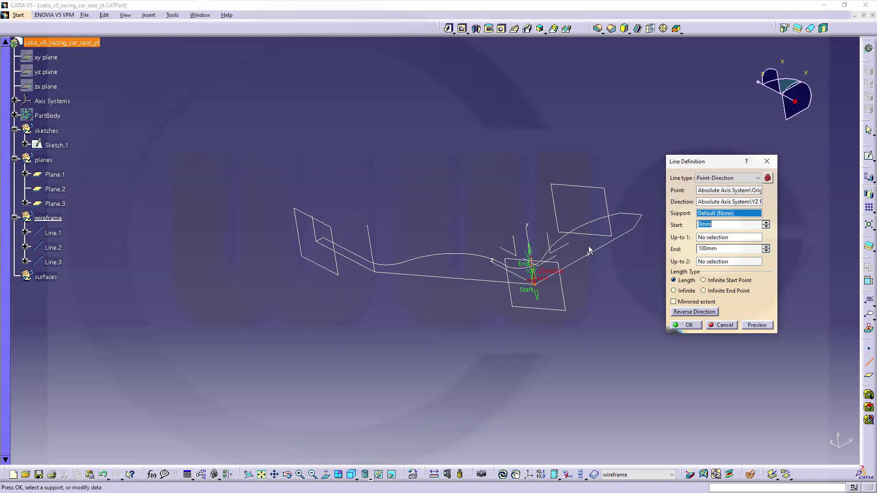
double_click(720, 249)
key("Return")
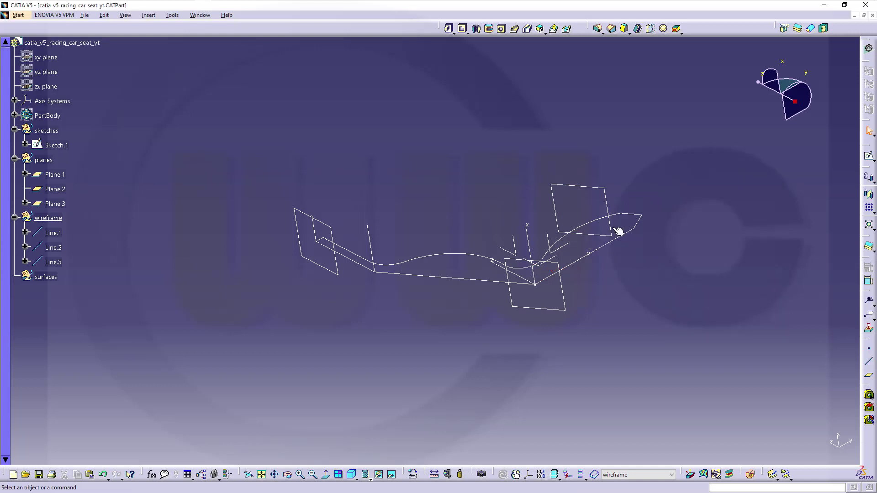
middle_click_drag(471, 221, 510, 204)
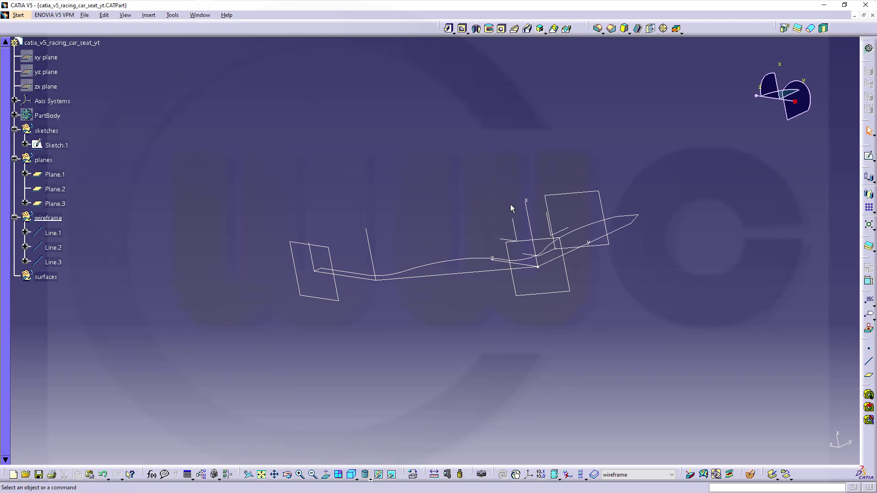
mouse_move(535, 232)
middle_mouse_down()
mouse_move(530, 244)
mouse_move(525, 172)
mouse_move(515, 231)
mouse_move(441, 239)
mouse_move(498, 252)
mouse_move(611, 317)
mouse_move(565, 338)
mouse_move(587, 363)
middle_mouse_up()
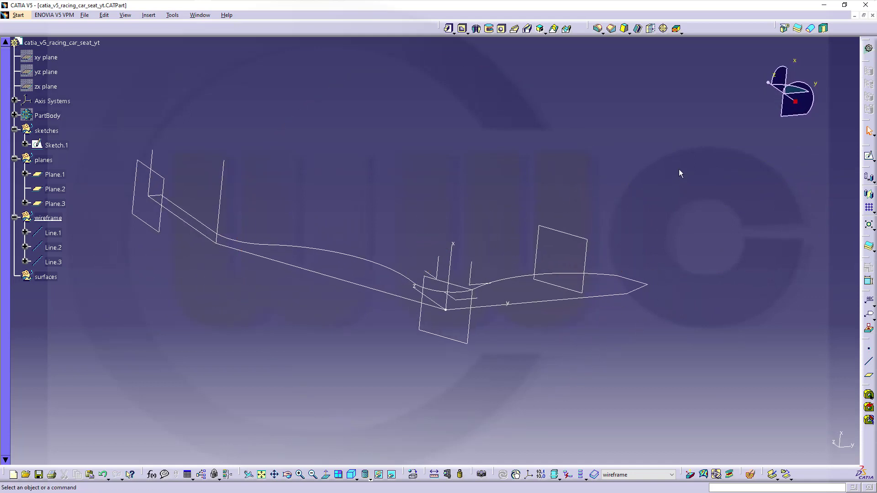
Create a 200 mm Point-Direction line from the lower vertex at the profile's front end, using the YZ plane as direction
left_click(868, 362)
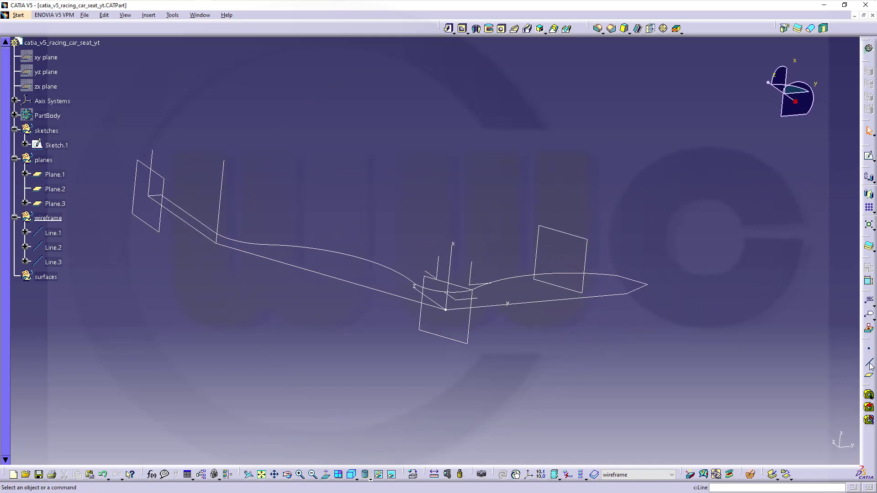
left_click(630, 295)
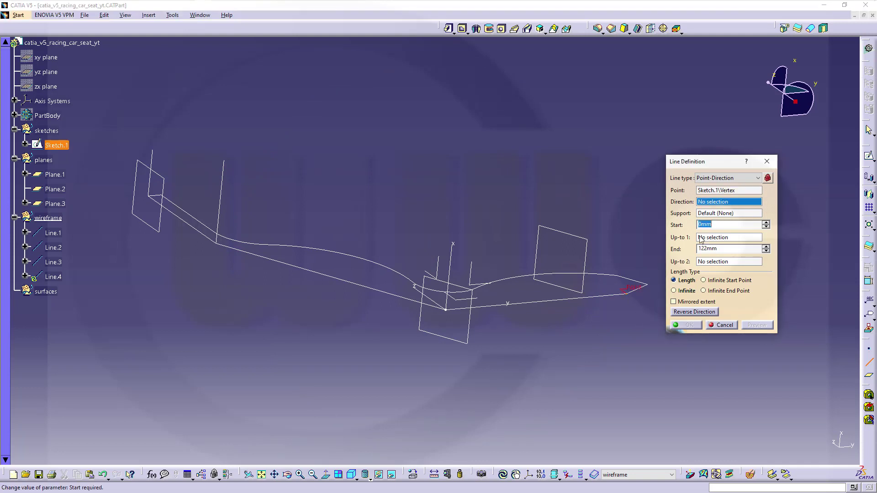
left_click(459, 303)
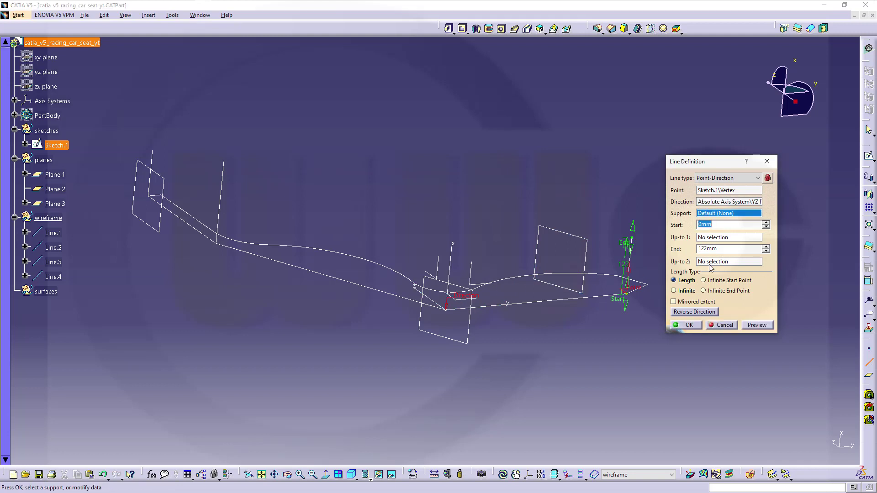
left_click_drag(738, 250, 643, 242)
type("200")
key("Return")
middle_click_drag(513, 213, 474, 270)
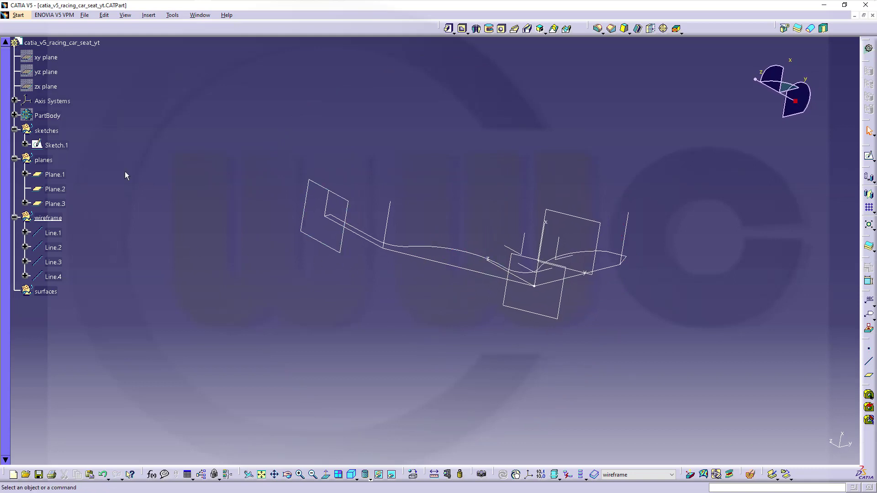
Make the sketches set the work object and start a positioned sketch on Plane.2 with swapped axes and both H and V reversed
right_click(53, 133)
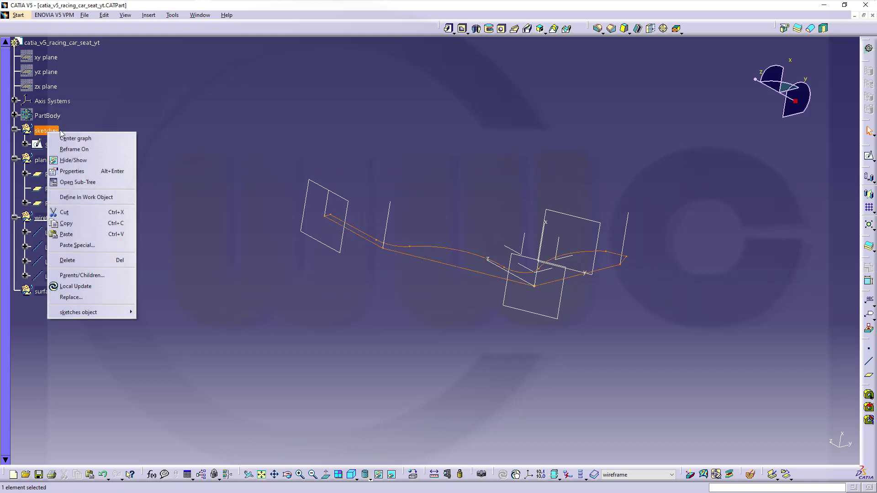
left_click(114, 197)
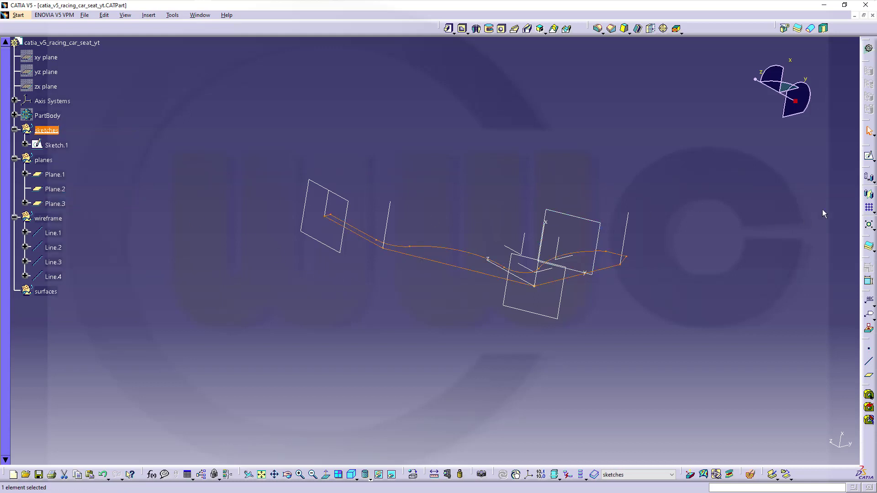
left_click(873, 160)
left_click(869, 175)
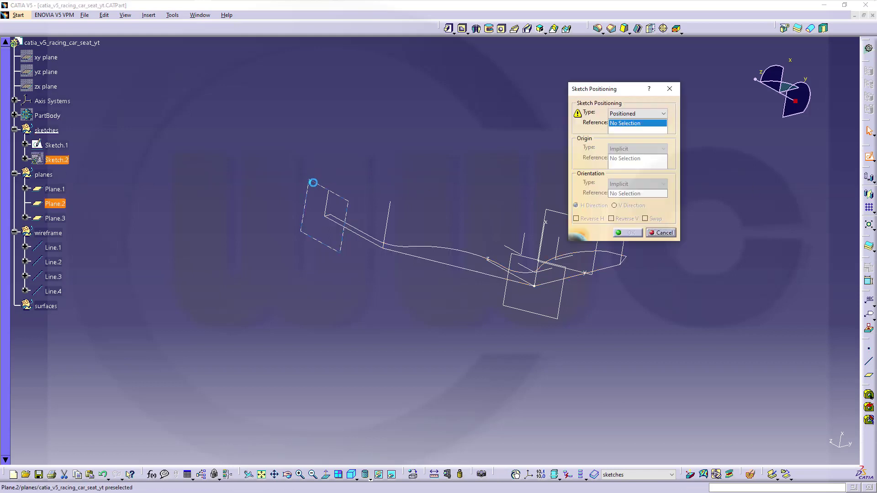
left_click(313, 182)
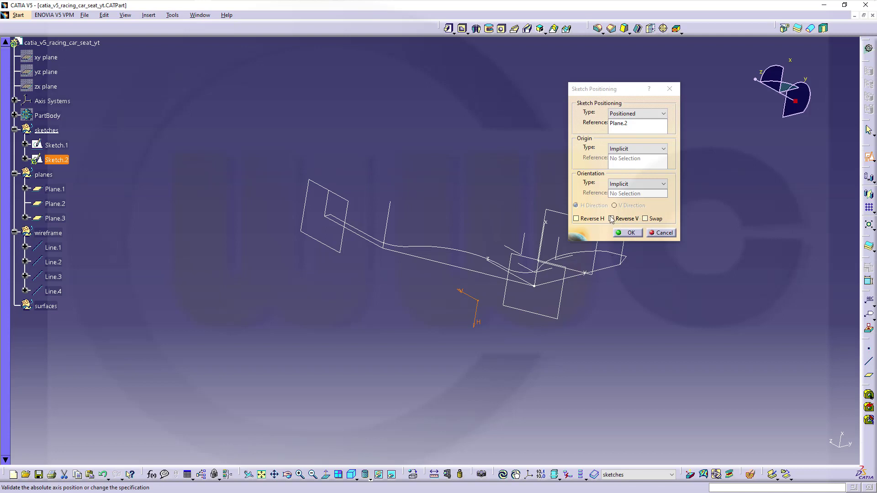
left_click(646, 218)
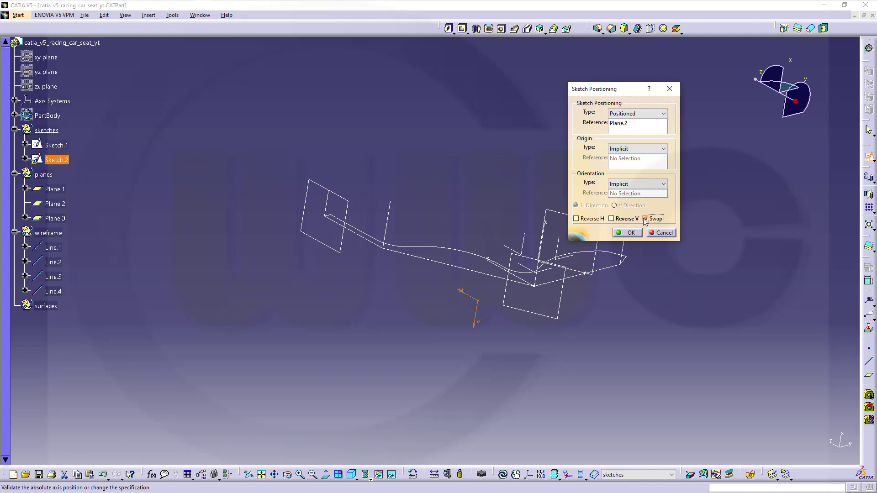
left_click(578, 219)
left_click(610, 219)
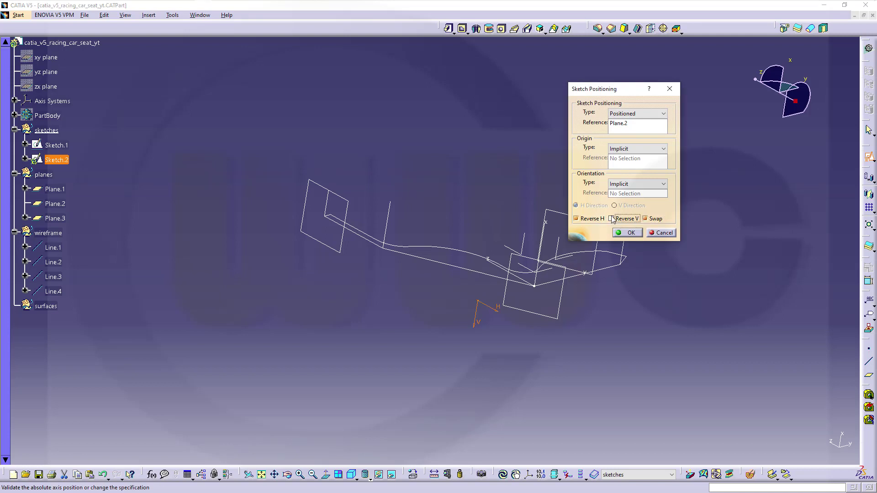
left_click(629, 233)
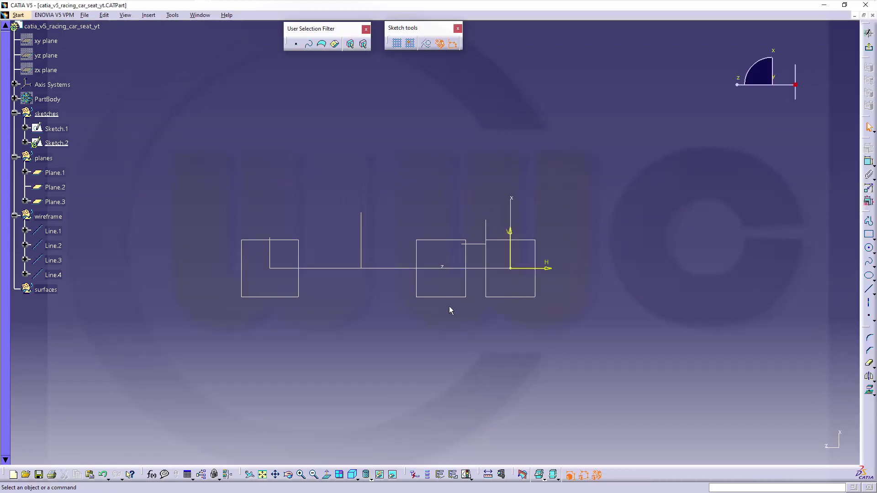
Hide the sketch's H and V axes together with Line.3, plus the absolute axis system at the origin
left_click_drag(566, 272, 503, 224)
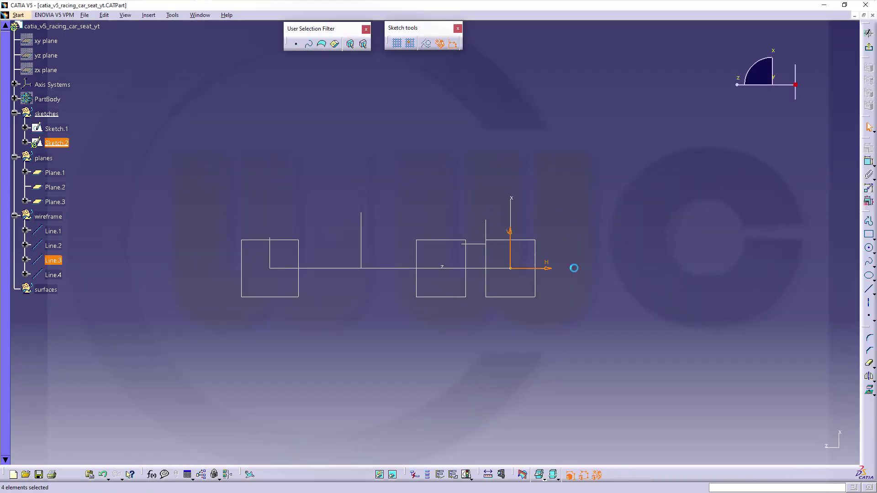
left_click(379, 475)
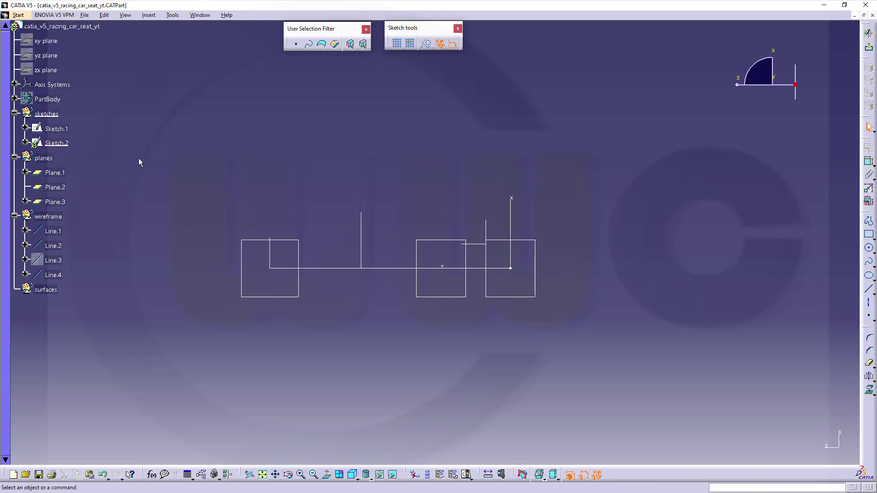
middle_click_drag(396, 167, 379, 191)
middle_click_drag(426, 176, 401, 198)
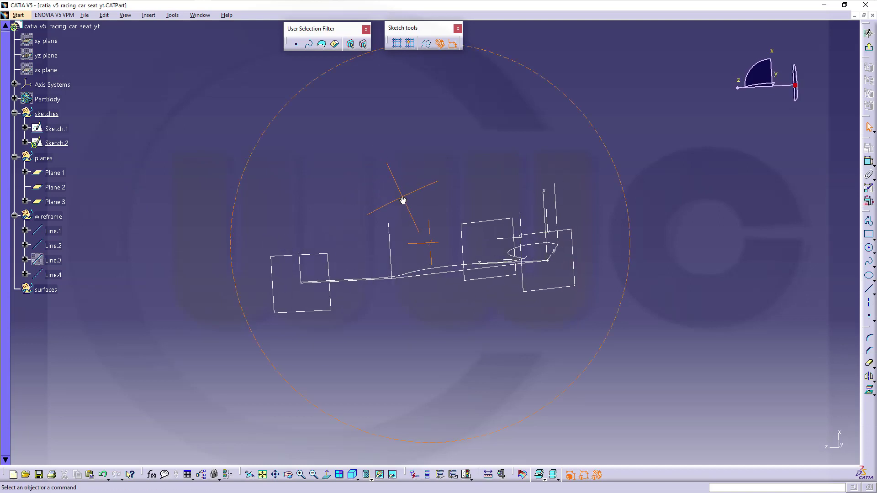
right_click(544, 199)
left_click(568, 227)
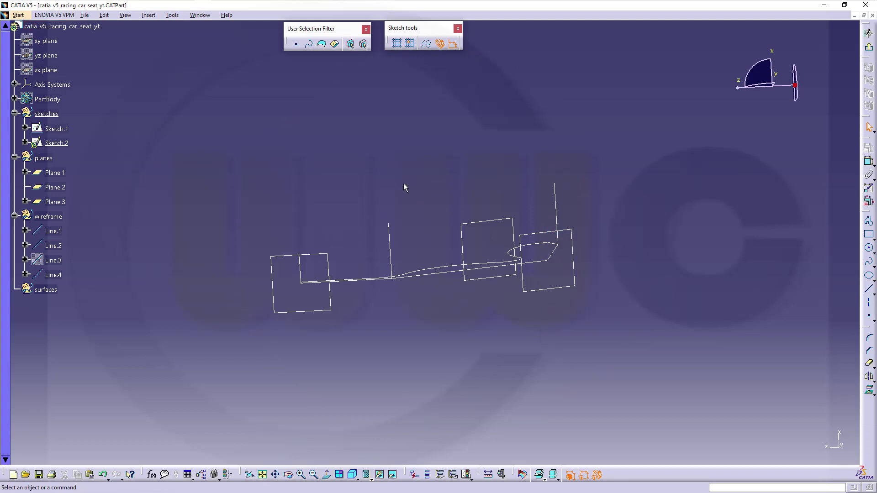
Bring Line.3 back from the hidden space and return to the visible space with the view normal to the sketch
middle_click_drag(403, 188, 572, 307)
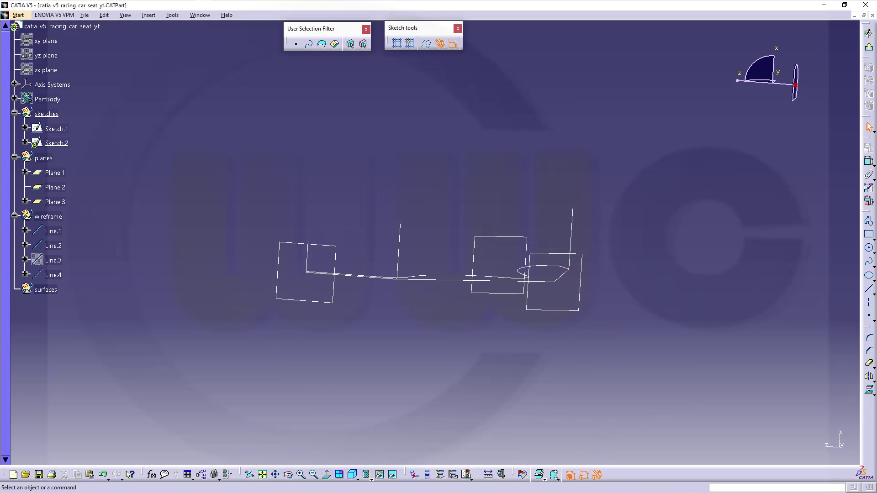
left_click(393, 475)
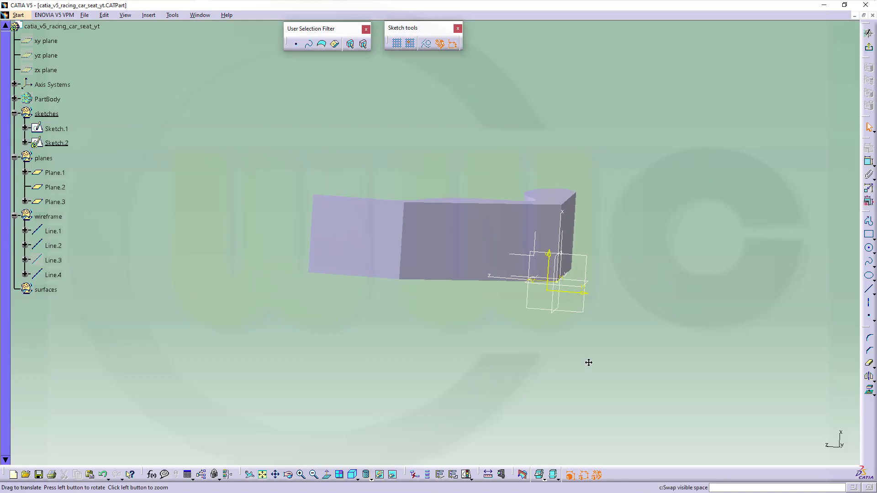
middle_click_drag(596, 344, 618, 293)
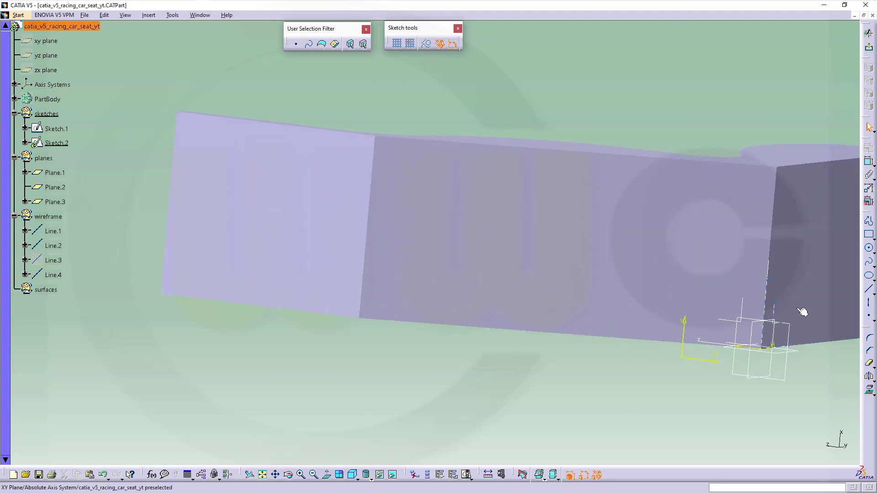
left_click(772, 272)
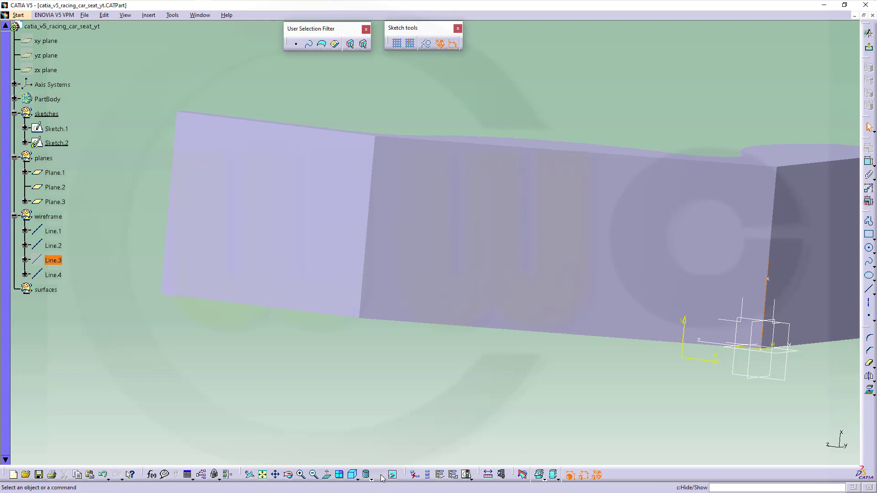
key("Escape")
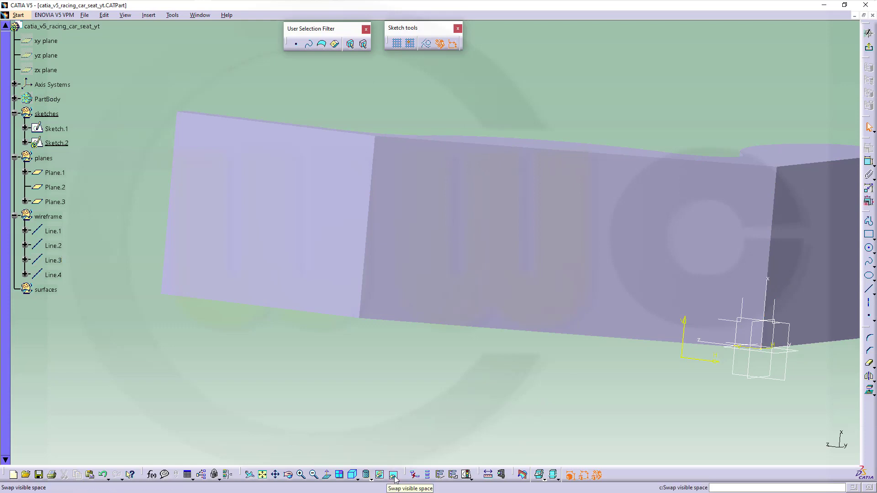
left_click(393, 476)
middle_click_drag(558, 335, 323, 370)
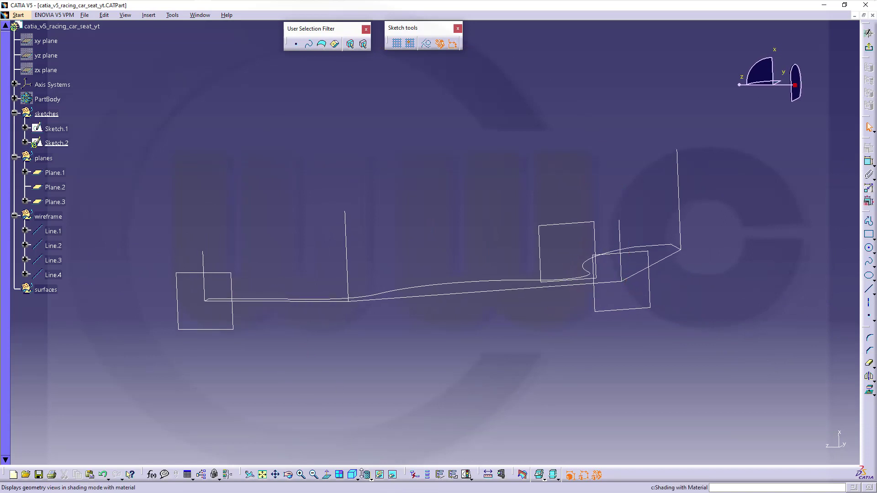
left_click(352, 475)
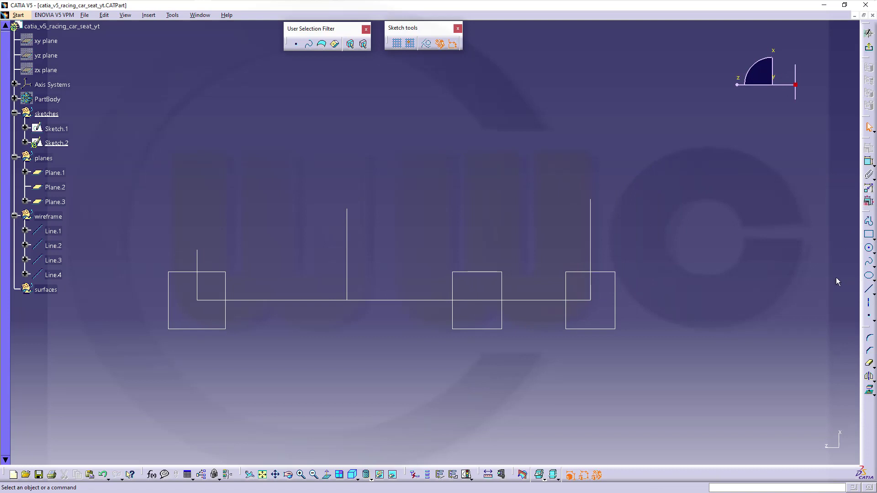
left_click(874, 254)
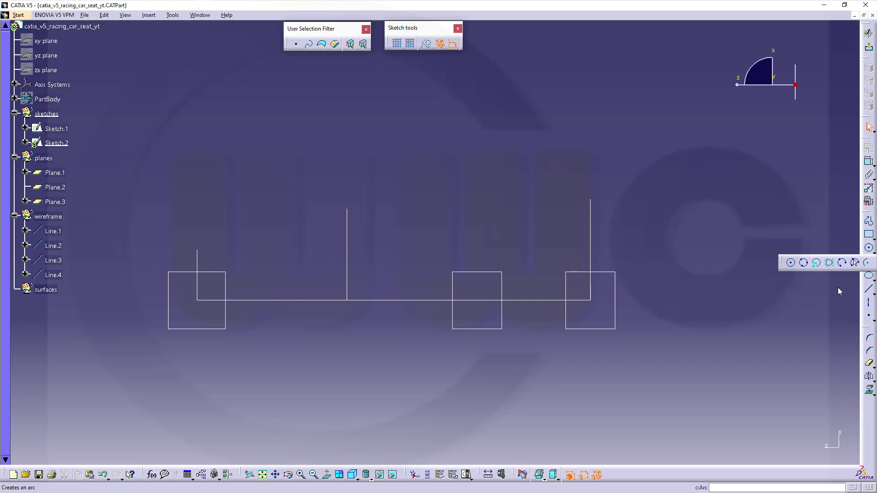
left_click(842, 262)
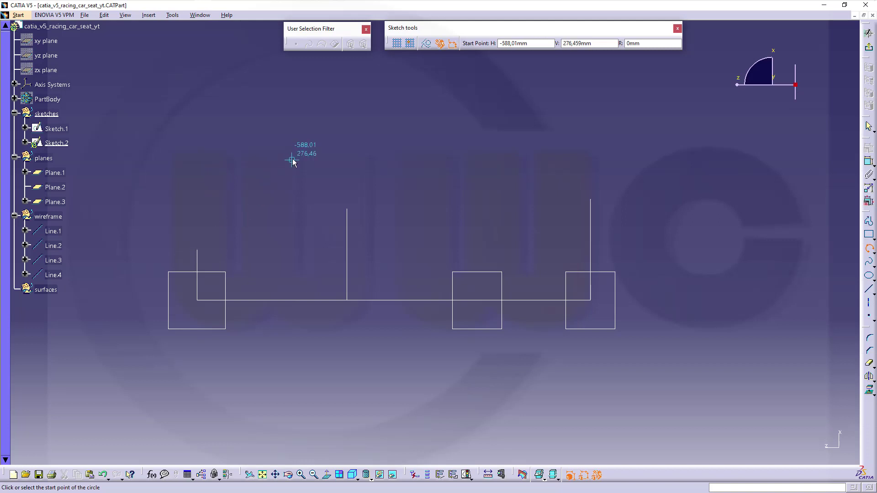
key("Escape")
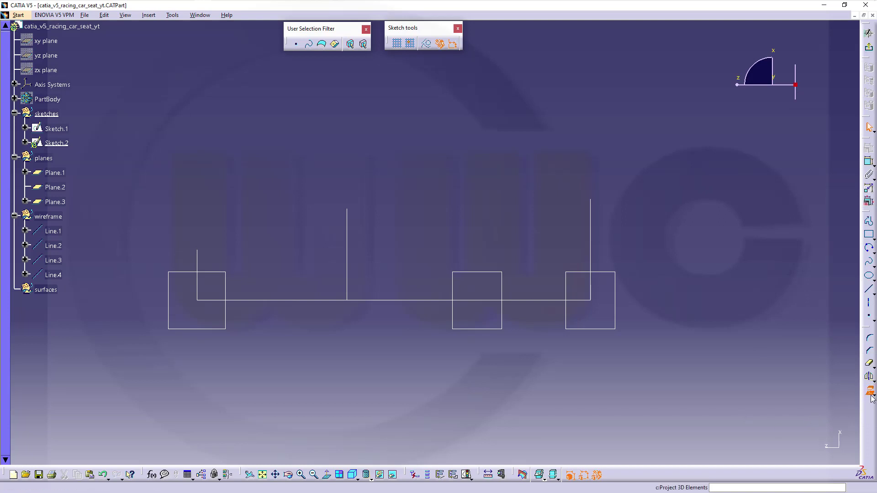
Project Line.2 and Line.1 onto the sketch plane as construction elements
left_click(870, 394)
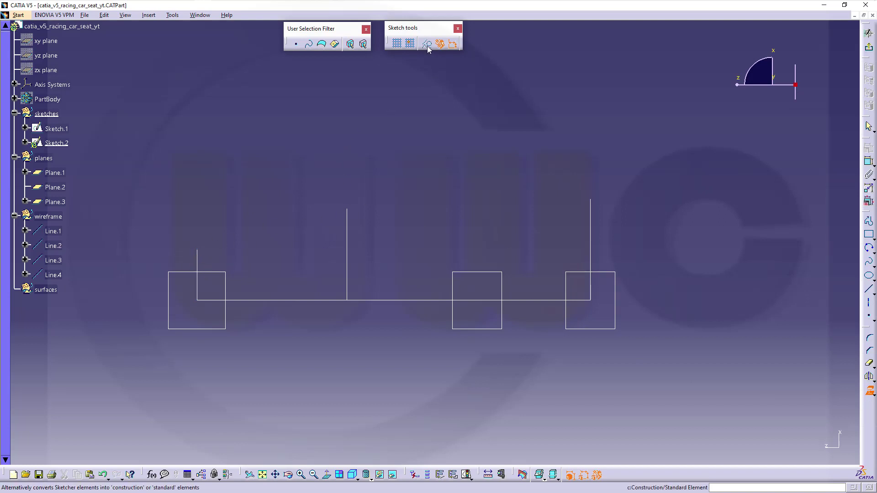
left_click(197, 266)
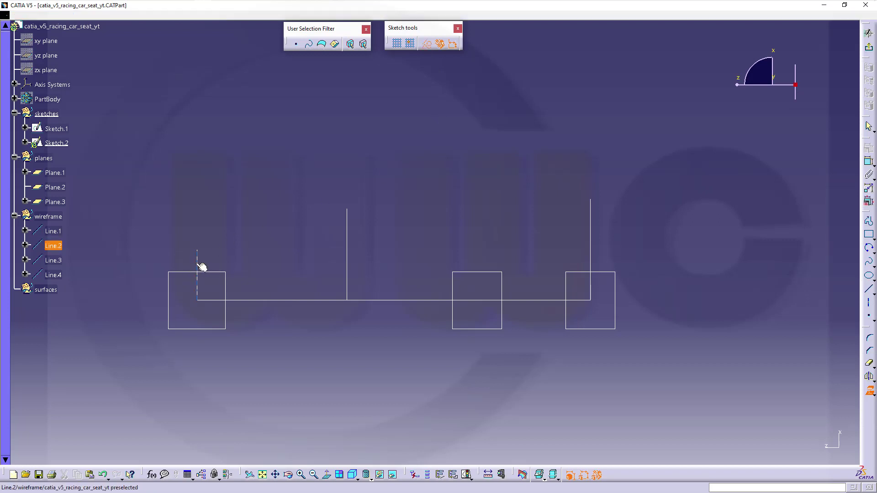
left_click(348, 228)
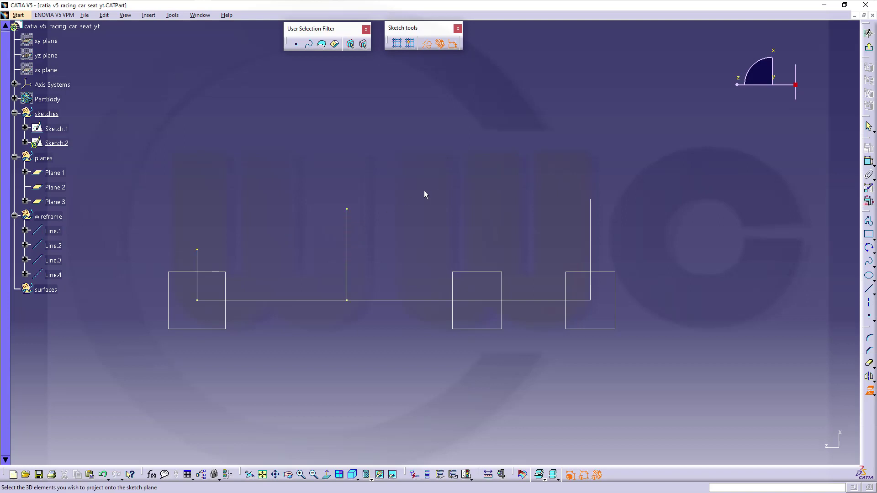
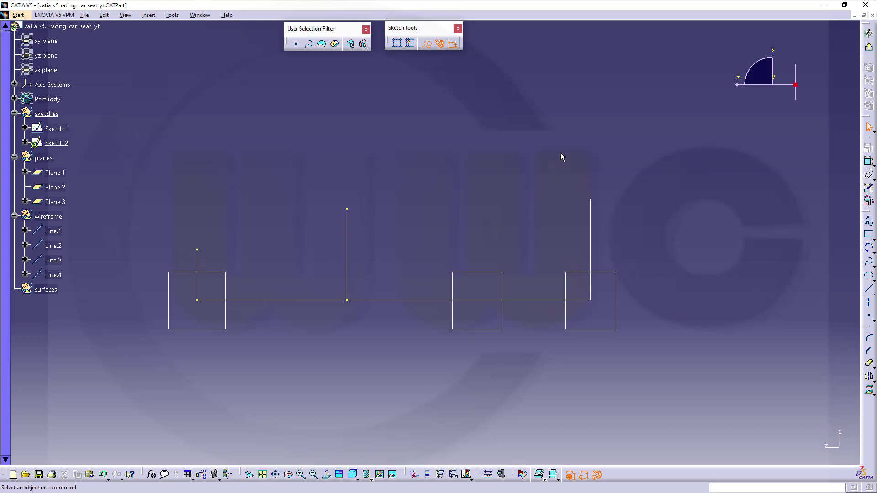
Sketch a standard three-point arc of about 248 mm radius between the upper ends of the two projected lines
left_click(426, 43)
left_click(869, 249)
left_click(196, 250)
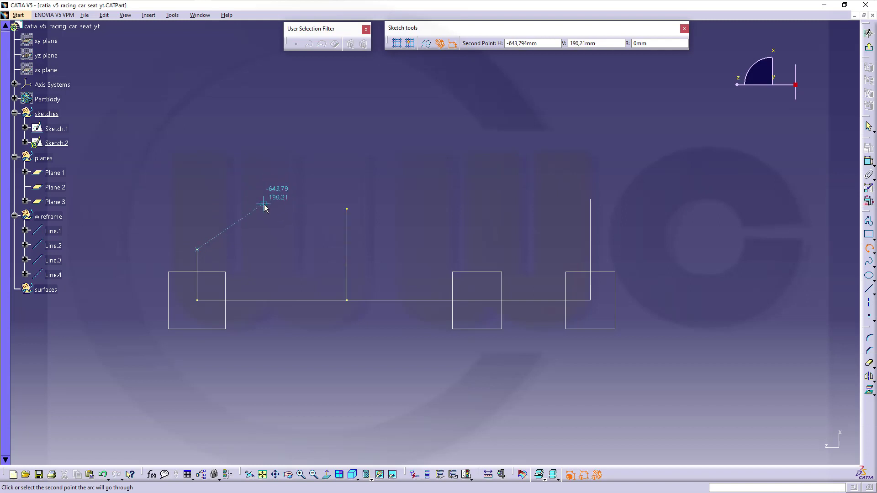
left_click(290, 200)
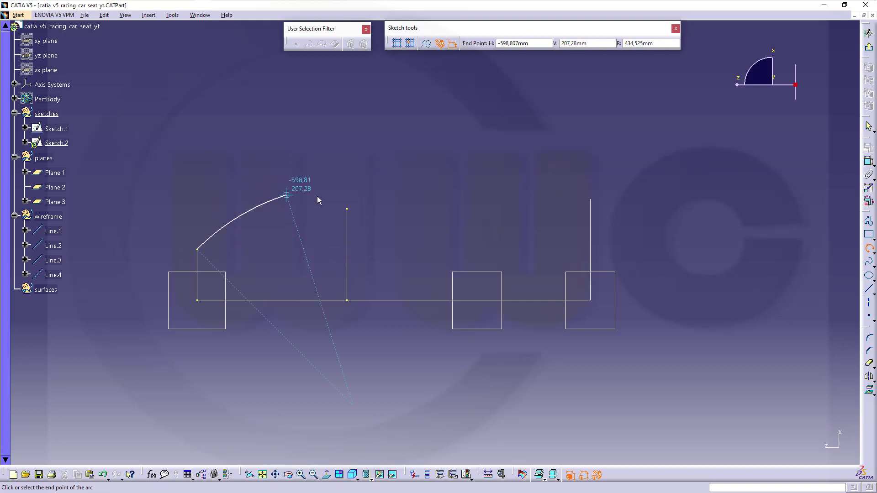
left_click(348, 210)
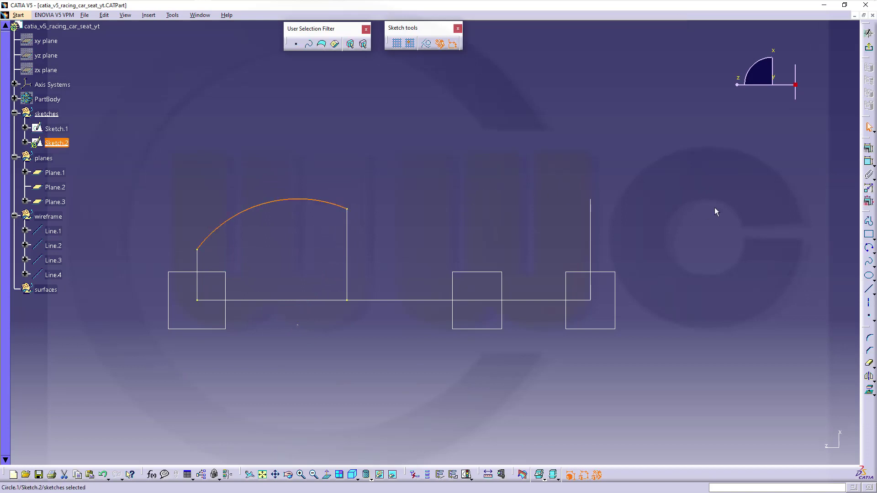
Constrain the arc's radius to 800 mm and exit the sketch
left_click(868, 161)
left_click(274, 199)
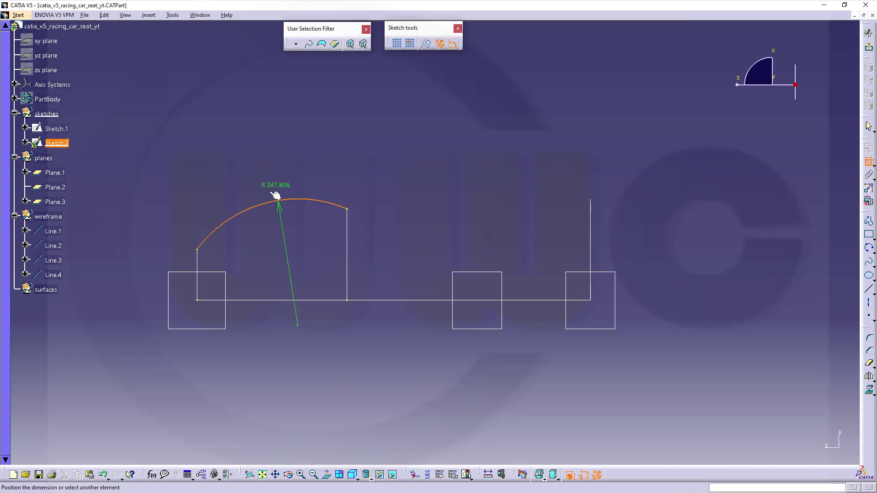
left_click(267, 178)
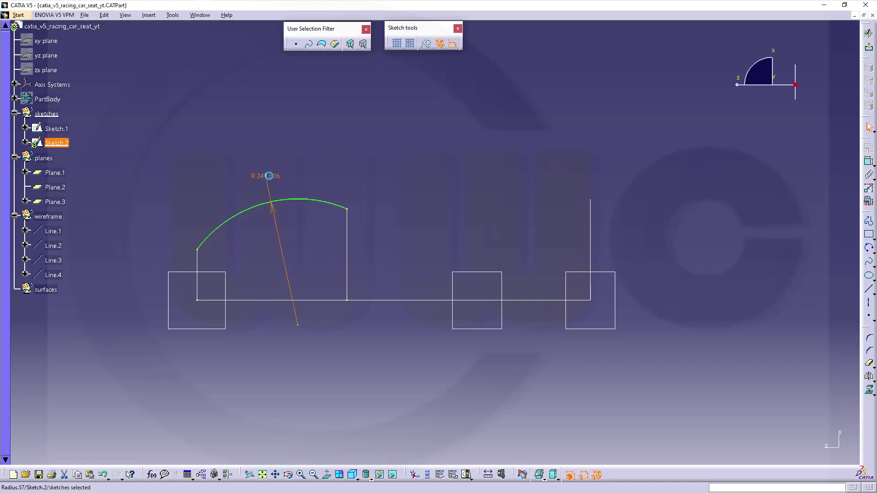
double_click(269, 176)
type("800")
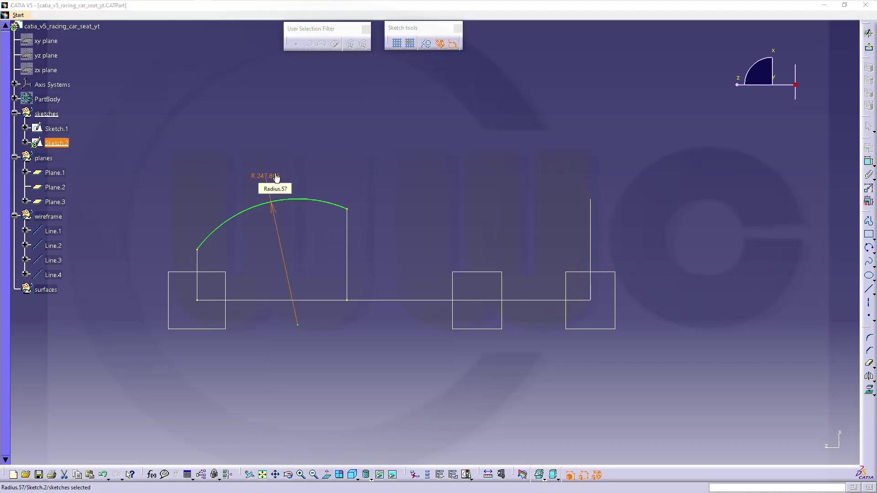
key("Return")
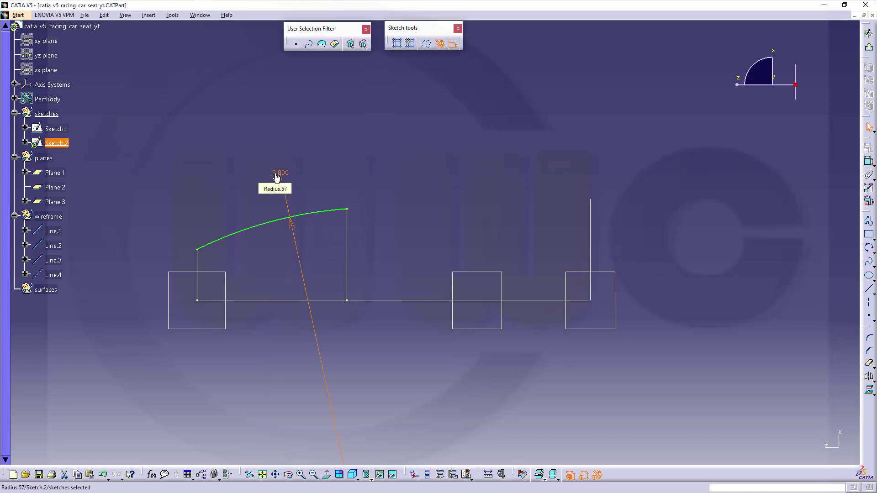
left_click(868, 49)
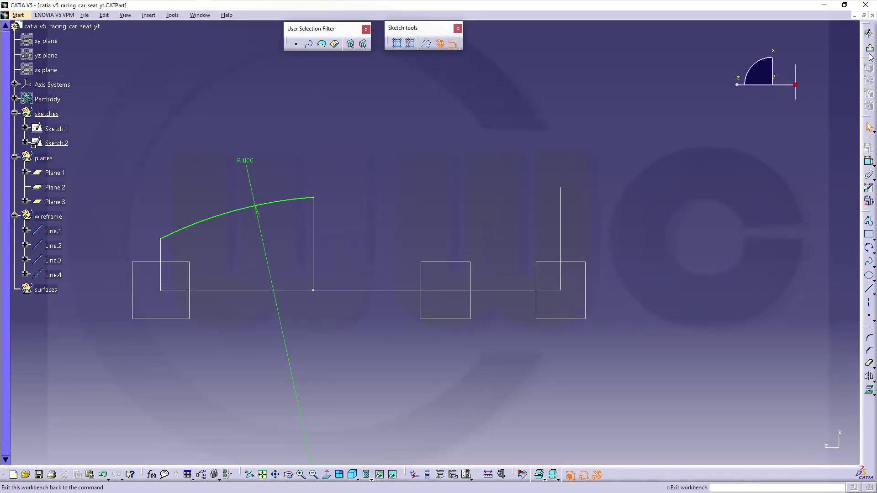
left_click(869, 47)
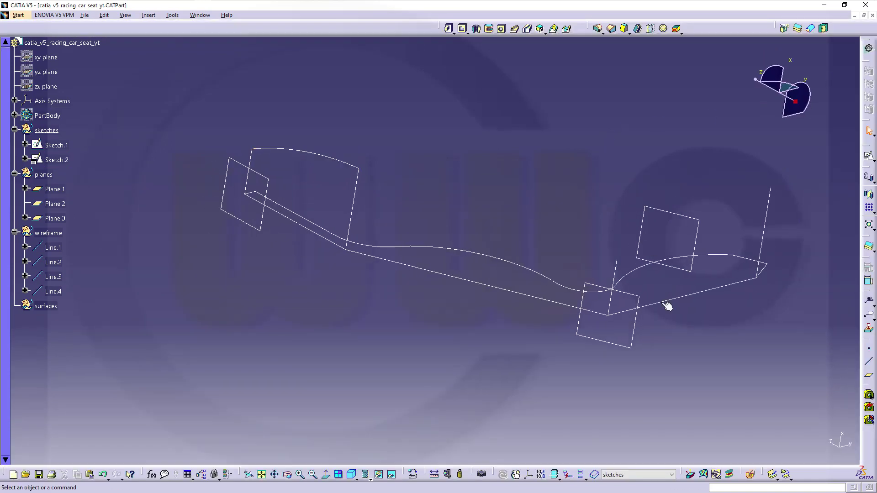
Start a positioned sketch on Plane.1 with swapped axes and the H direction reversed
left_click(634, 338)
left_click(869, 158)
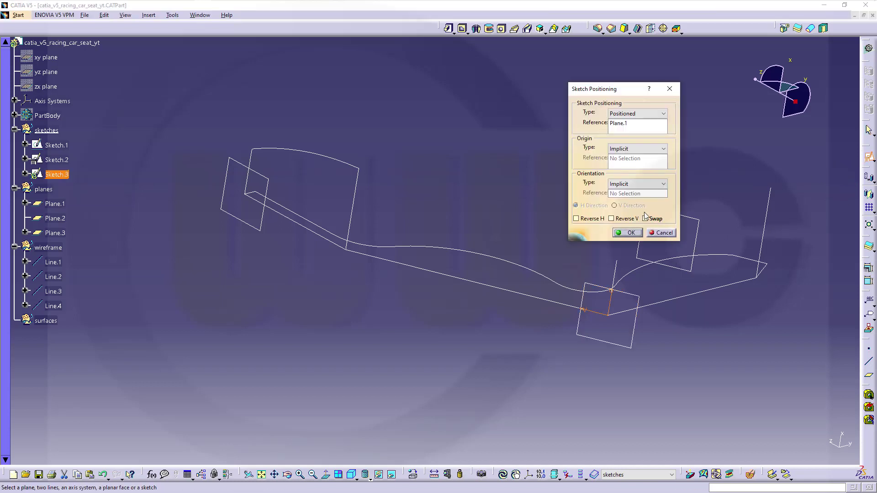
left_click(646, 219)
left_click(612, 219)
left_click(577, 219)
left_click(611, 219)
left_click(629, 233)
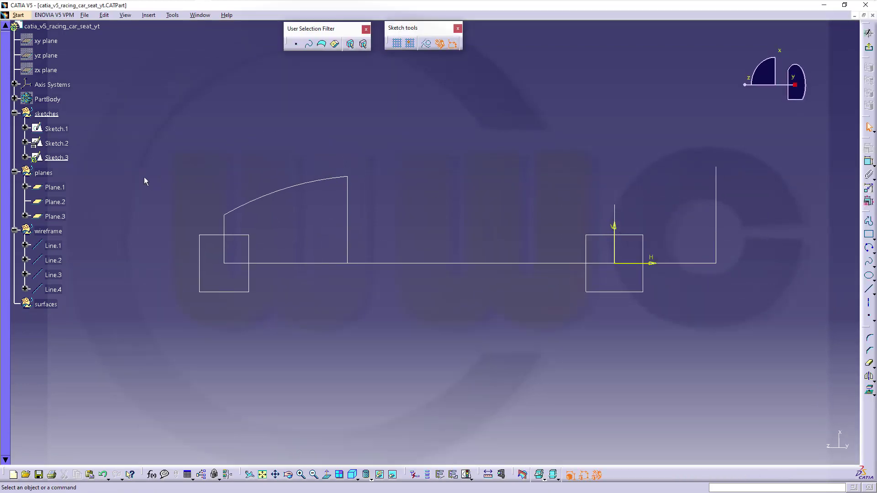
Hide the origin, HDirection and VDirection of Sketch.3's absolute axis
left_click(25, 157)
left_click(35, 172)
left_click(71, 188)
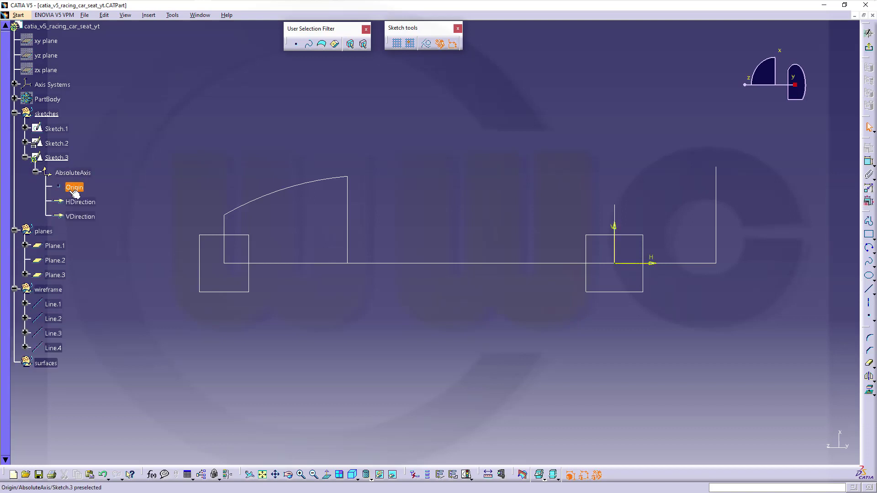
left_click(80, 202, "ctrl")
left_click(78, 216, "ctrl")
right_click(79, 217)
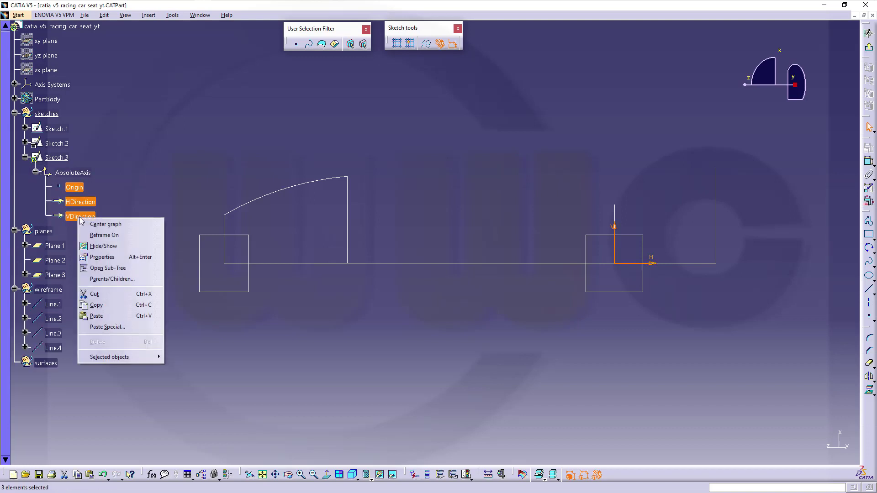
left_click(109, 247)
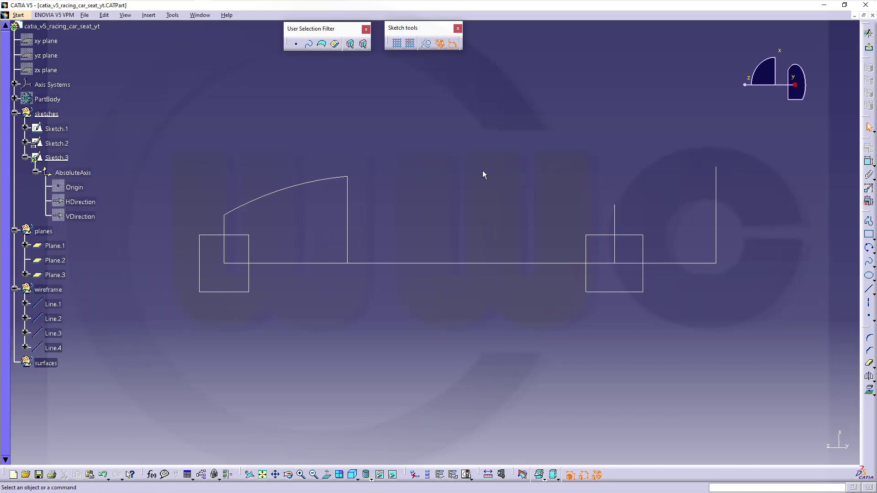
Project the width line at Plane.1 and the one at the first arc's inner end, converting both projections to construction elements
left_click(869, 390)
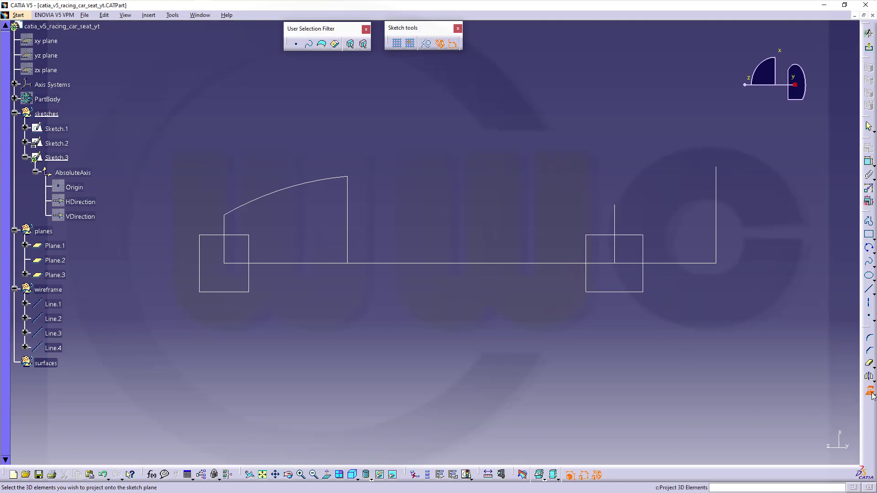
left_click(618, 222)
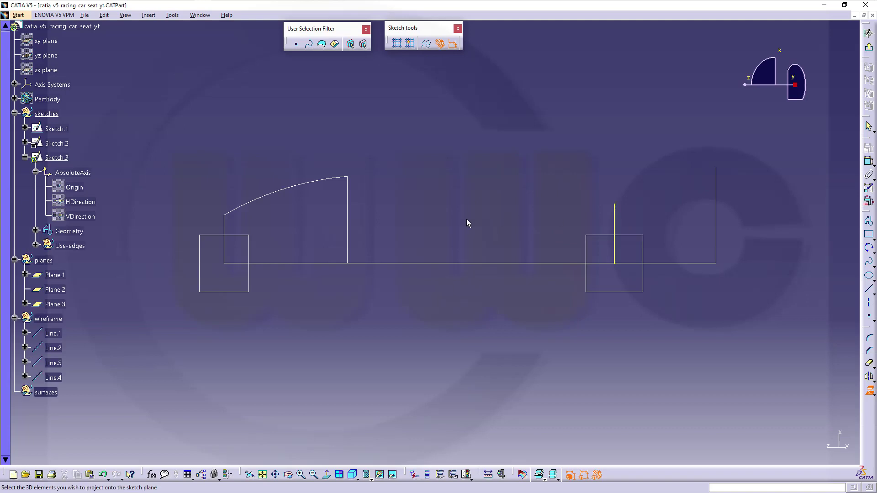
left_click(347, 220)
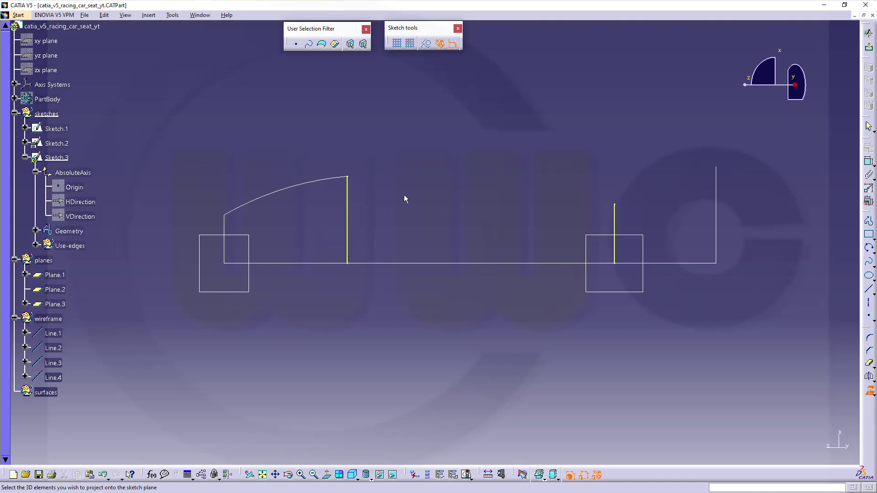
left_click(347, 212)
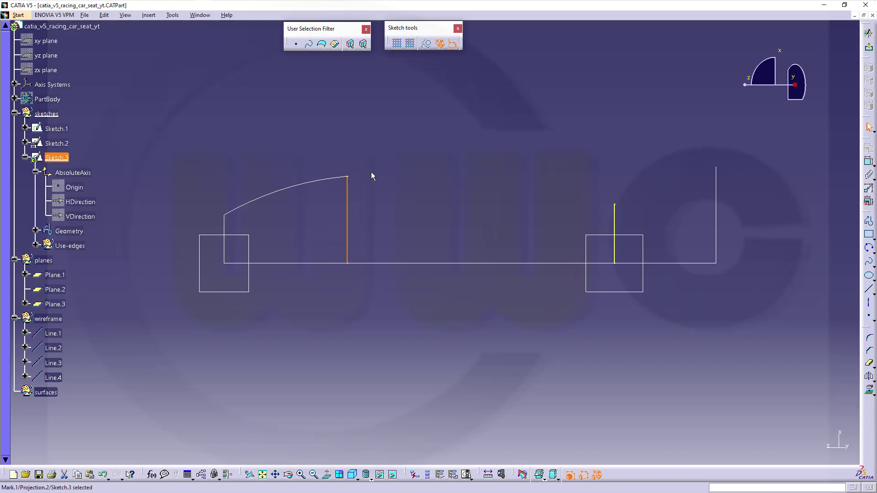
left_click(428, 44)
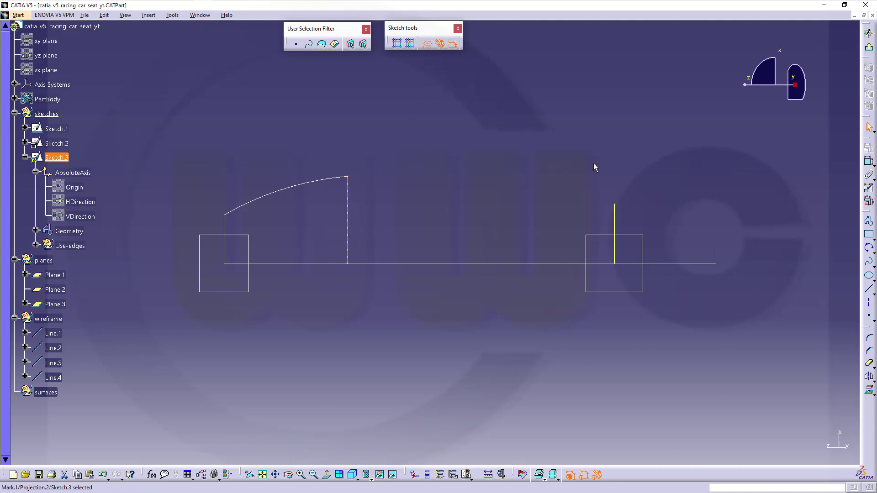
left_click(615, 226)
left_click(427, 45)
left_click(868, 248)
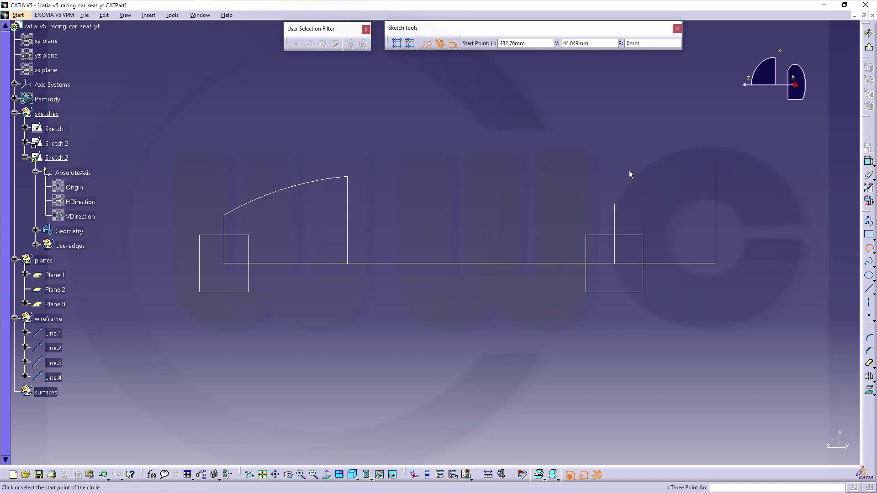
left_click(349, 177)
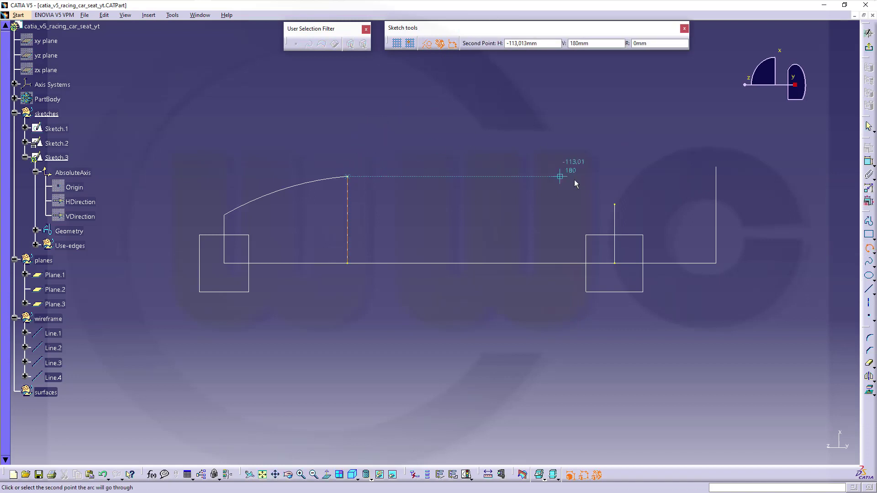
left_click(615, 205)
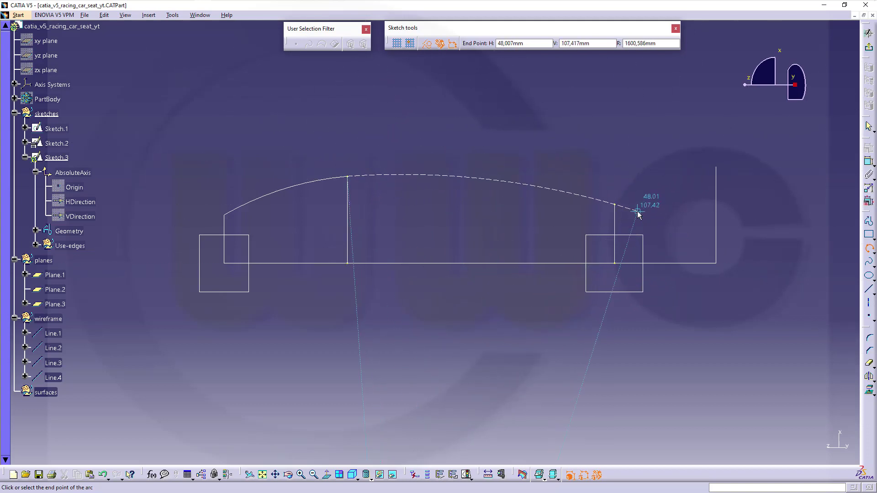
key("Escape")
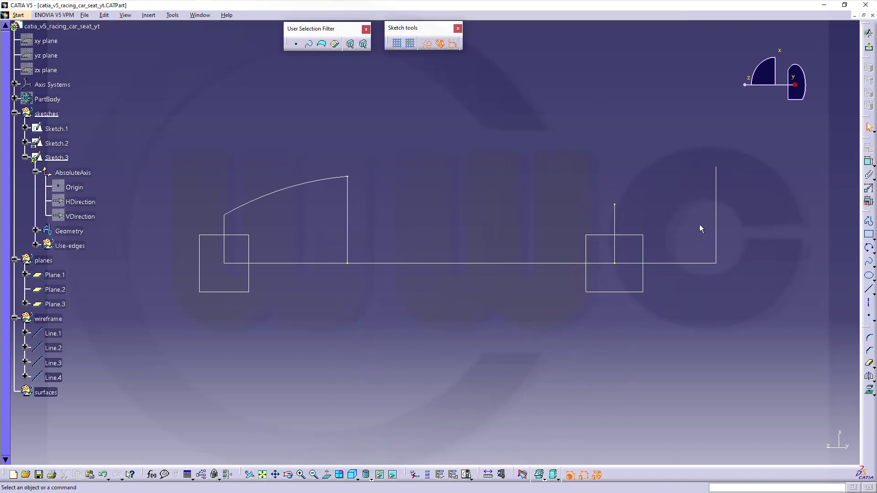
Sketch a standard three-point arc of about 508 mm radius from the first arc's inner end to the top of the projected line at Plane.1
left_click(348, 176)
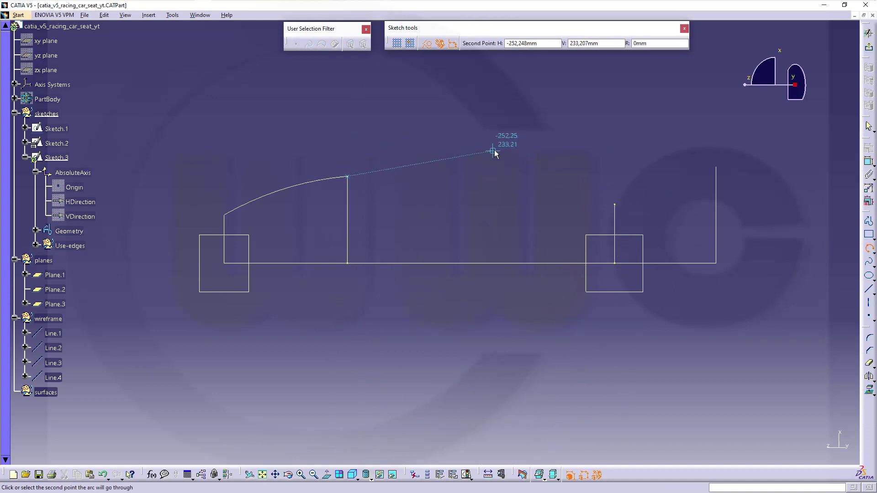
left_click(467, 148)
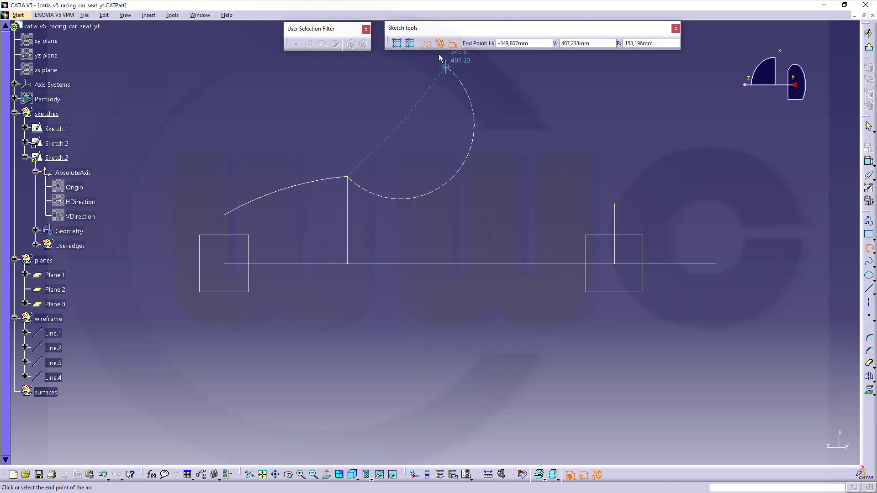
left_click(614, 205)
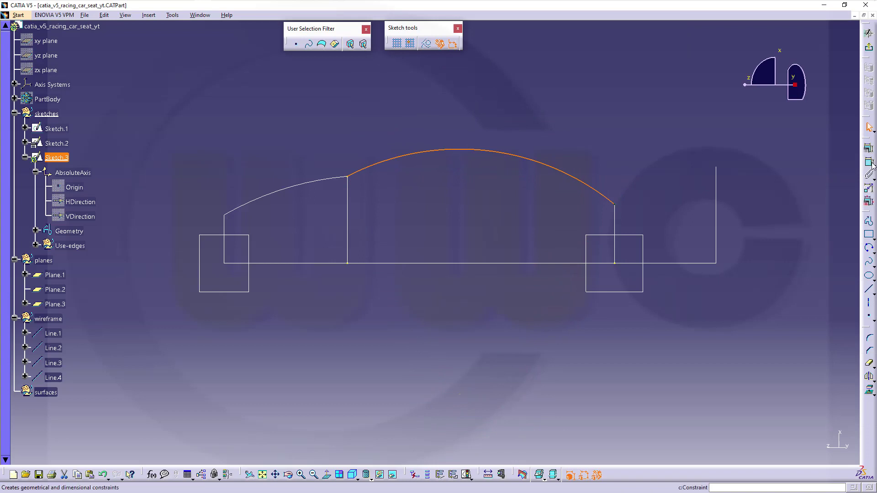
Constrain the new arc's radius to 840 mm and exit the sketch
left_click(869, 163)
left_click(480, 151)
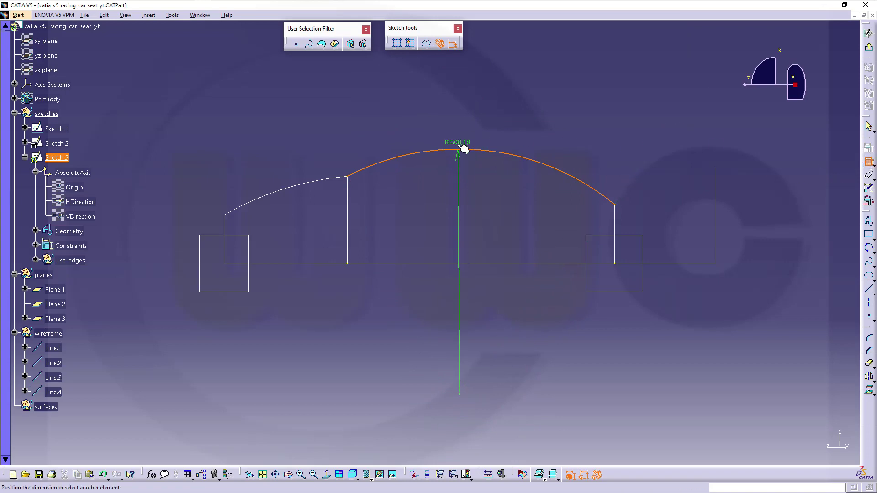
left_click(468, 128)
double_click(467, 124)
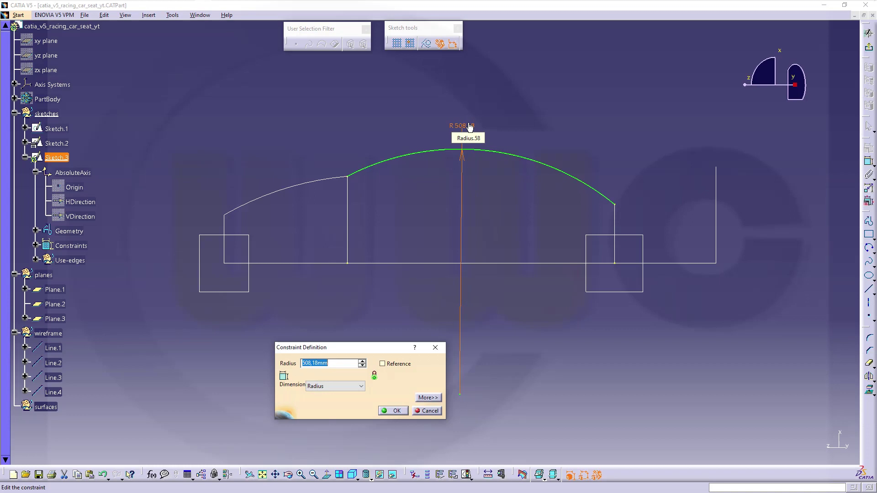
type("840")
key("Return")
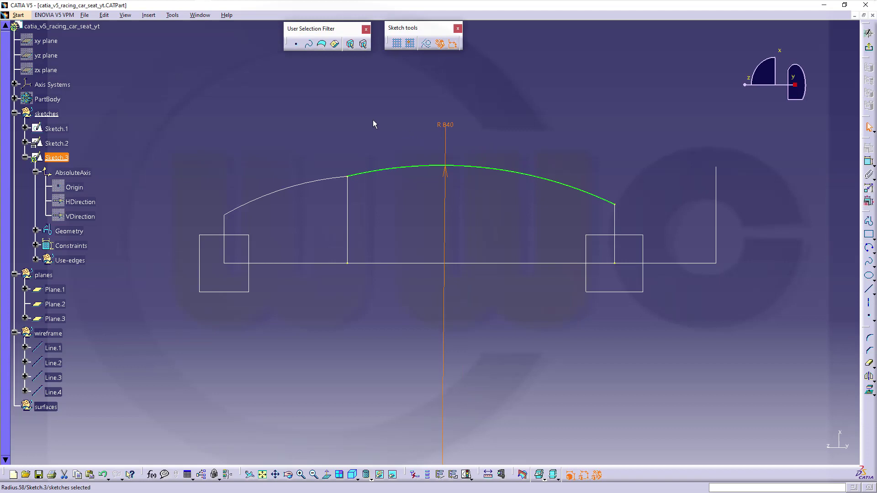
left_click(868, 47)
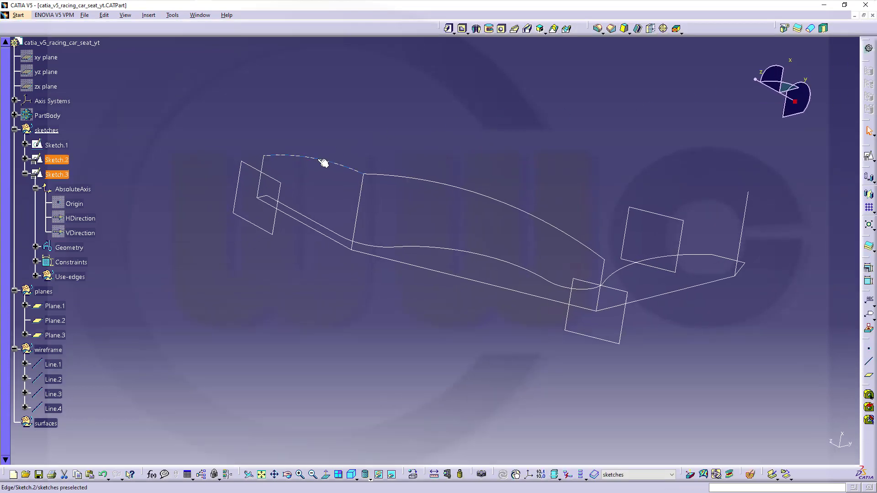
Open Sketch.2 to review its arc and radius constraint, and return to the 3D view of the contours
double_click(322, 161)
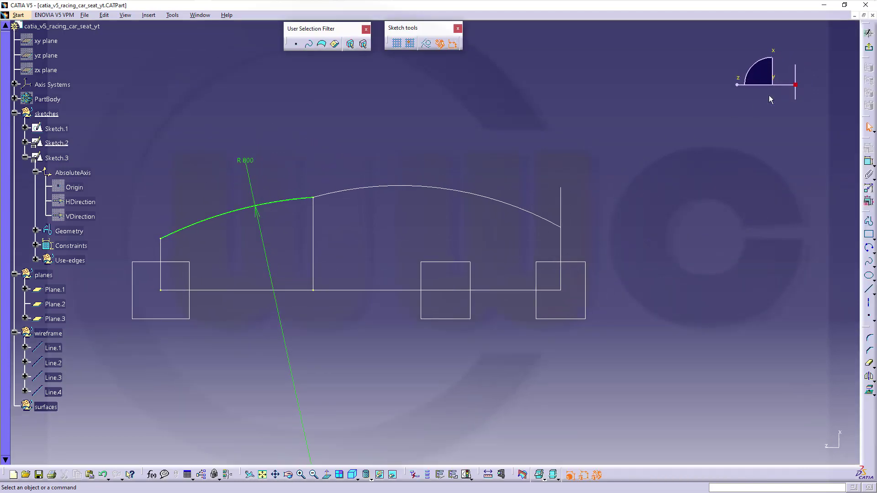
left_click(868, 47)
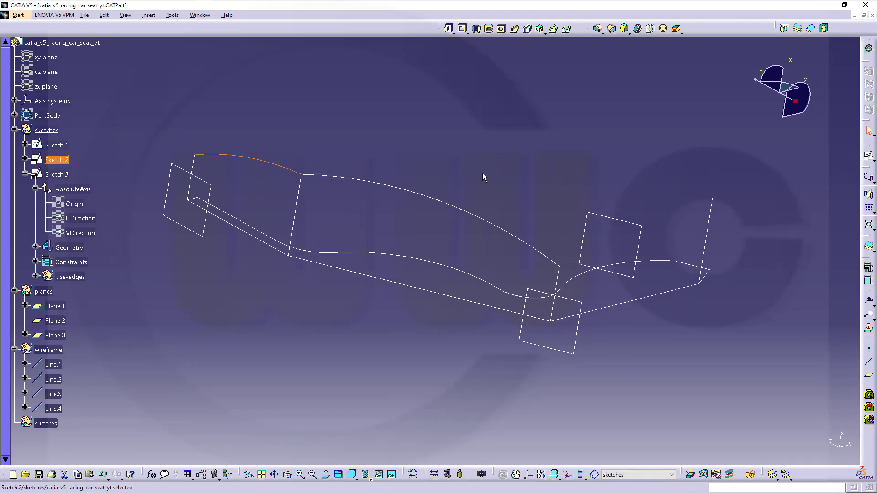
middle_click_drag(639, 345, 599, 381)
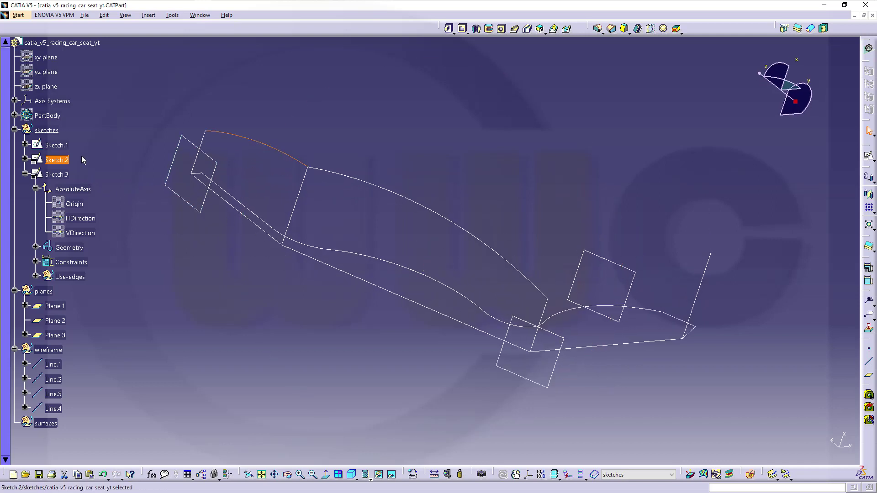
Show the hidden Absolute Axis System in the 3D view
left_click(30, 100)
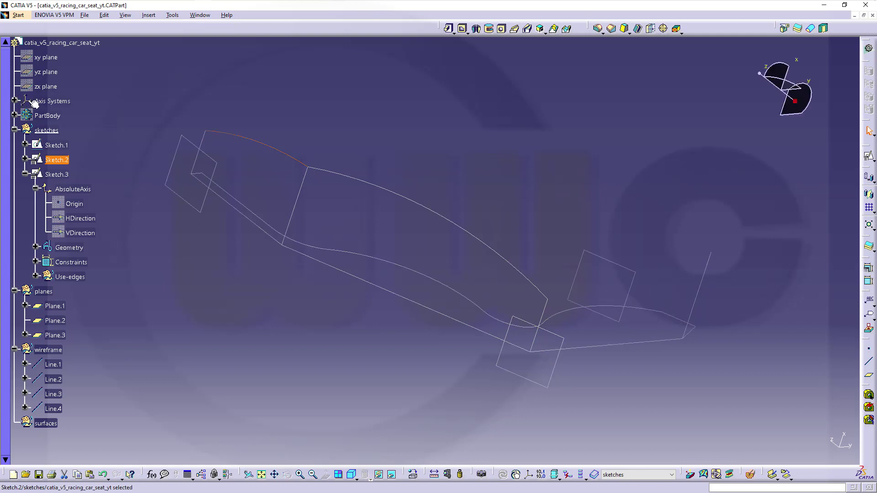
left_click(14, 100)
right_click(54, 116)
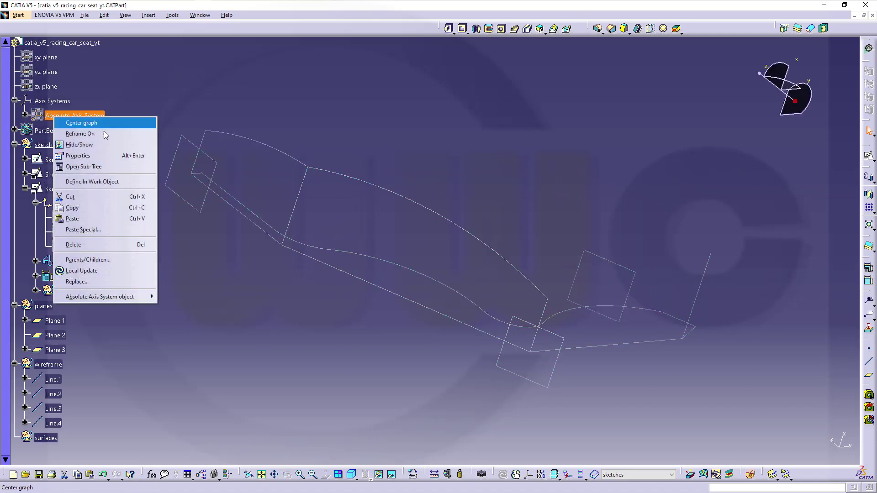
left_click(79, 145)
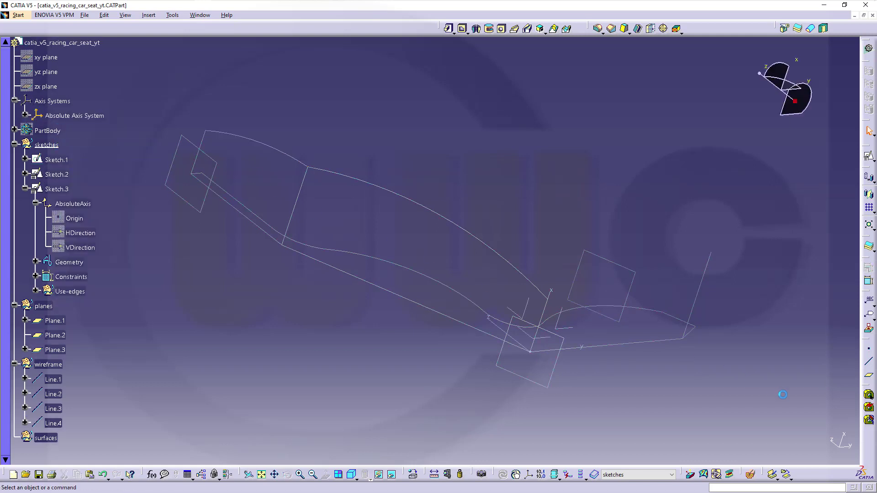
middle_click_drag(603, 274, 529, 208)
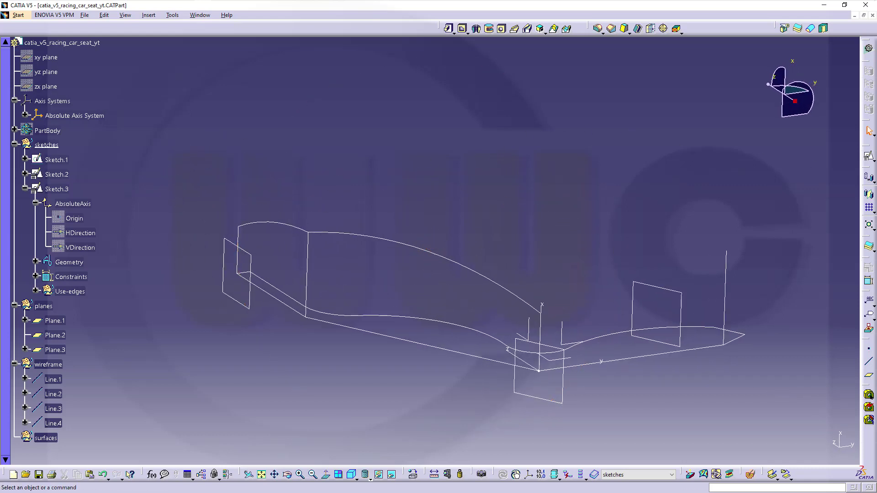
Create a positioned sketch on the xy plane of the Absolute Axis System, with the H and V directions swapped
left_click(868, 156)
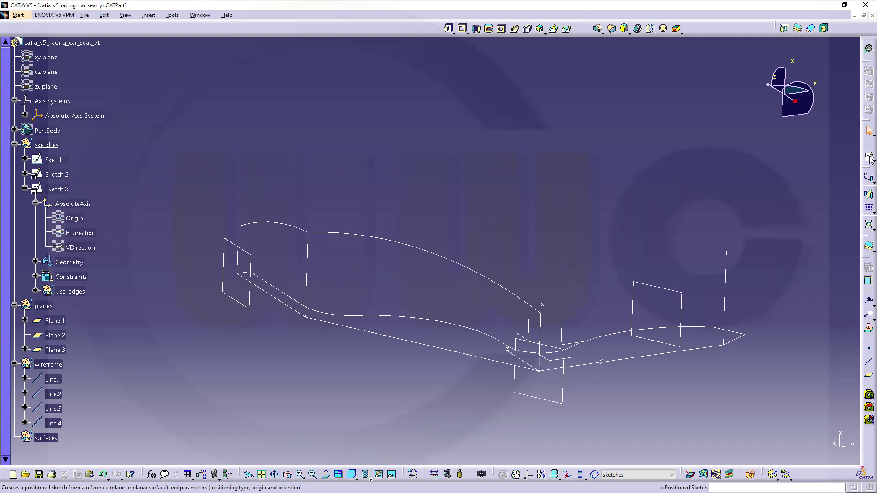
left_click(563, 323)
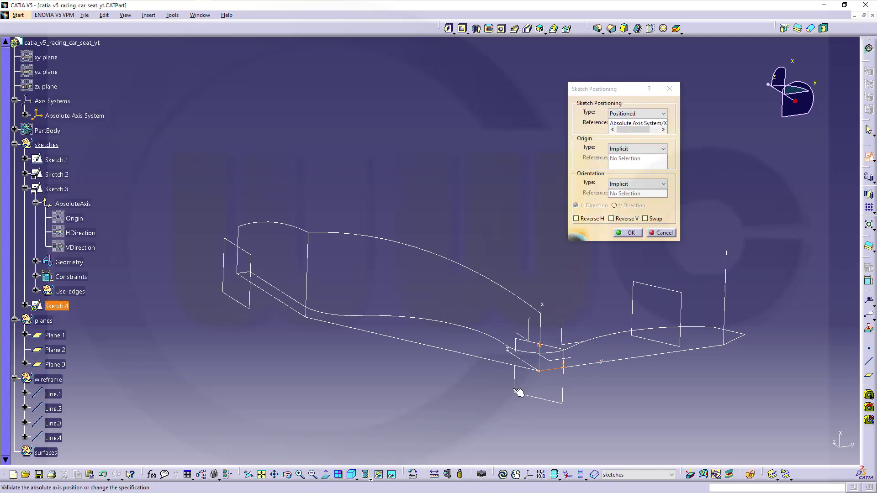
middle_click_drag(519, 392, 501, 363)
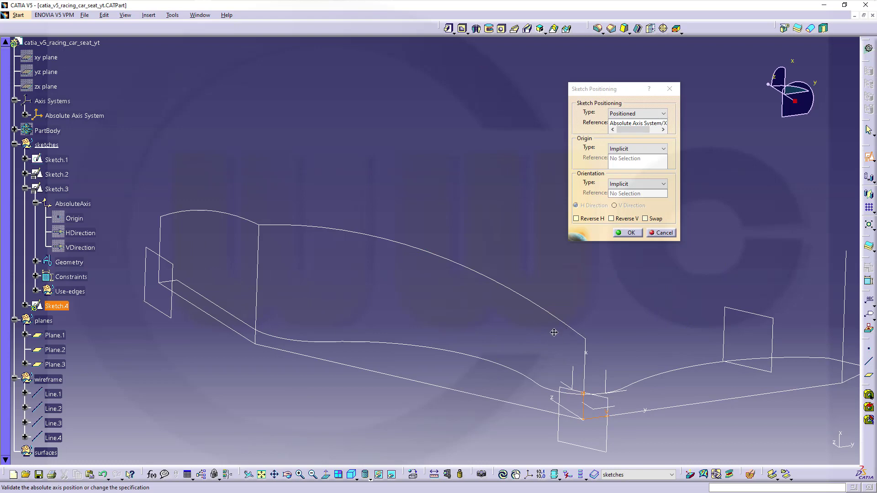
middle_click_drag(554, 332, 464, 239)
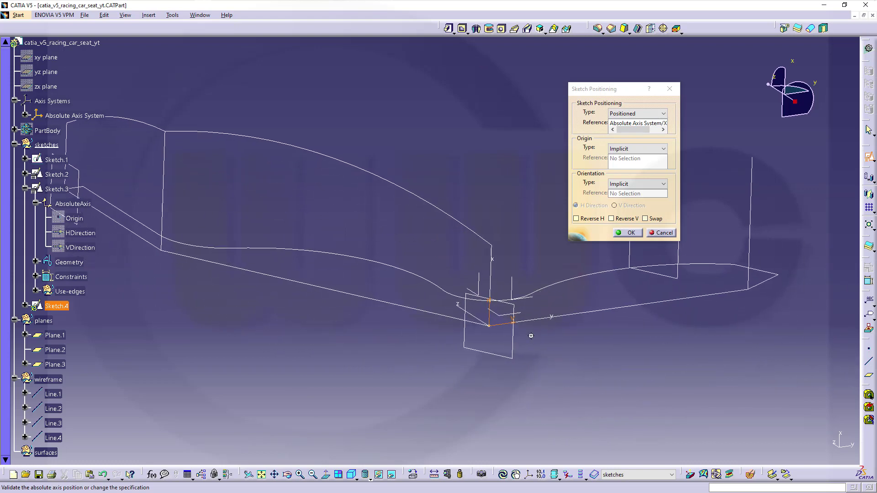
middle_click_drag(531, 336, 473, 355)
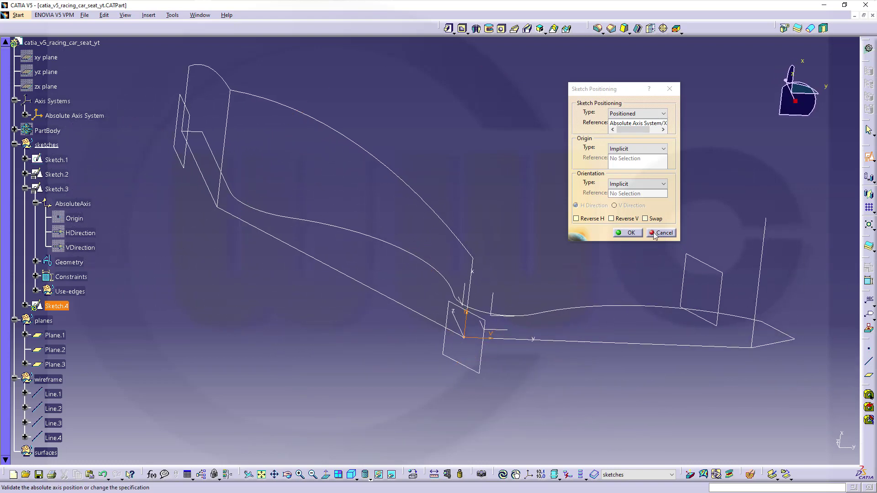
left_click(645, 218)
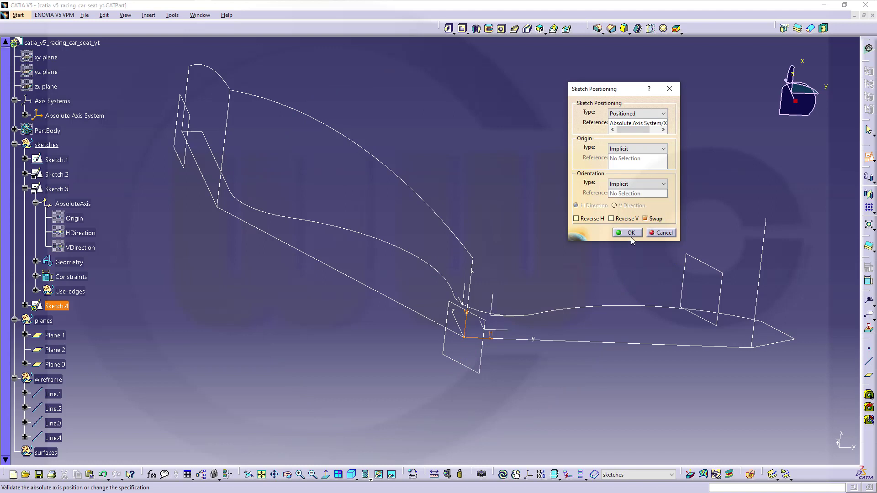
left_click(630, 234)
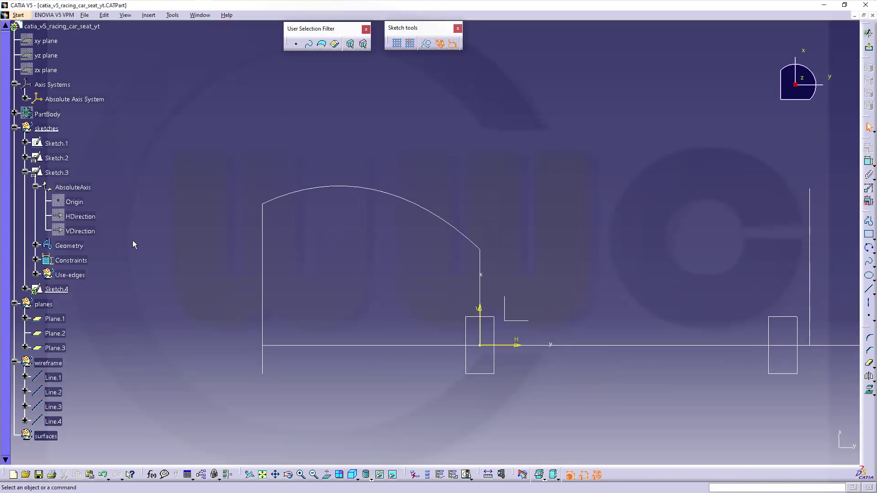
Hide the origin, HDirection and VDirection of Sketch.4's absolute axis
left_click(25, 172)
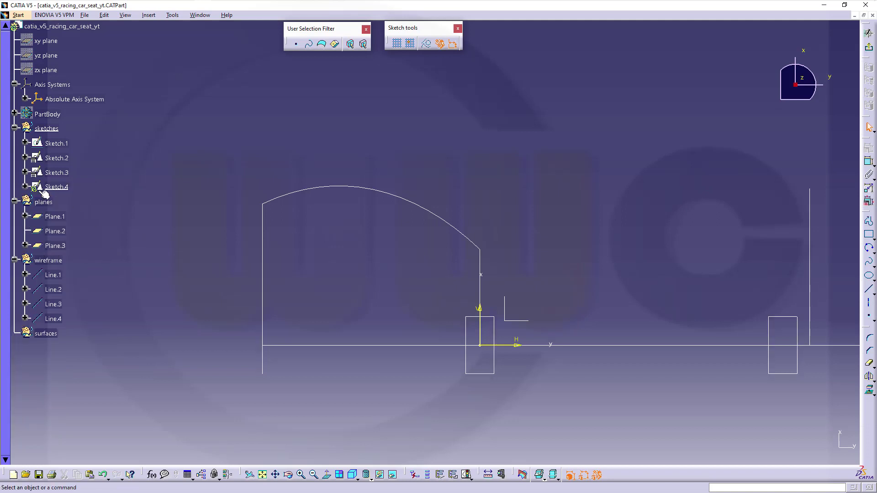
left_click(25, 187)
left_click(36, 201)
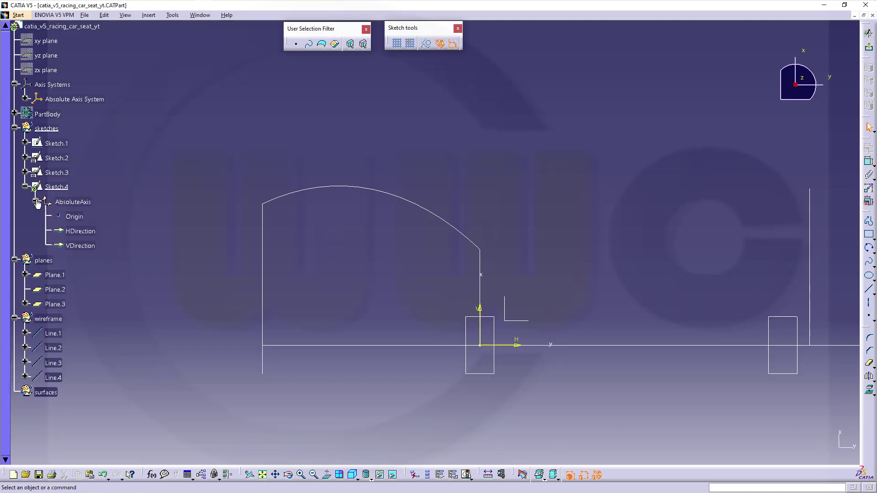
left_click(82, 216)
left_click(87, 246, "shift")
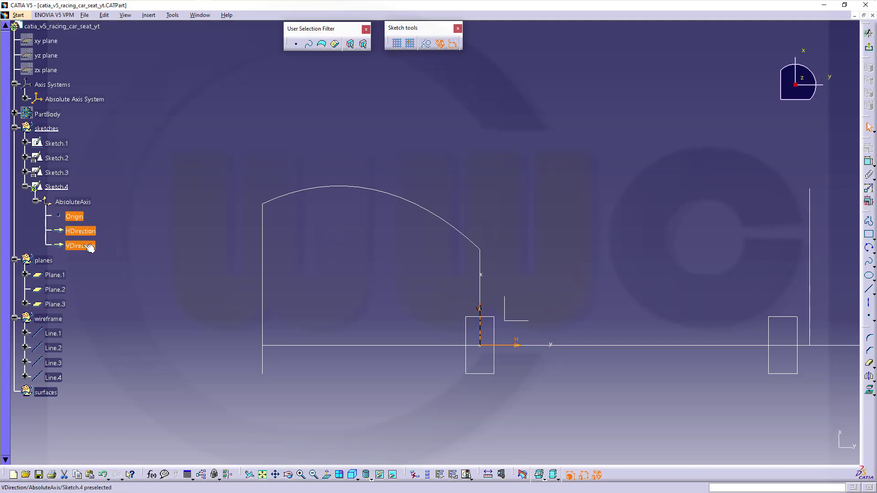
right_click(85, 246)
left_click(116, 273)
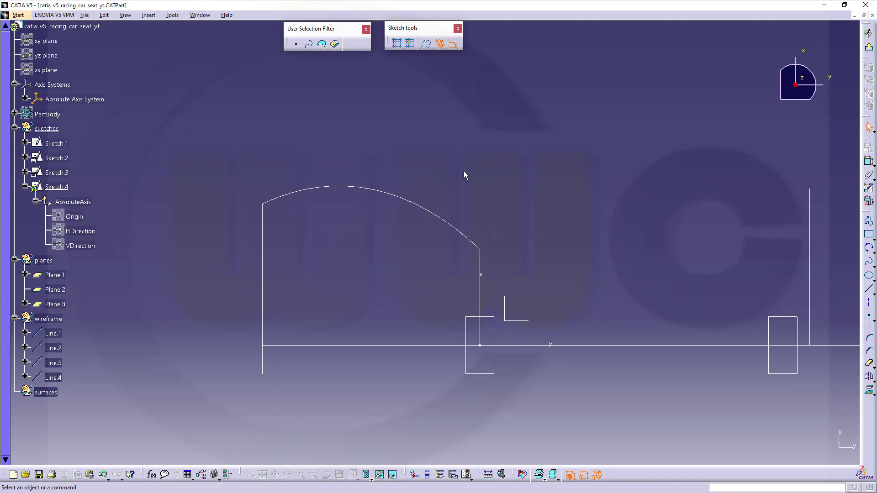
Hide the Absolute Axis System from the 3D geometry while staying in the sketch
middle_click_drag(558, 236, 547, 240)
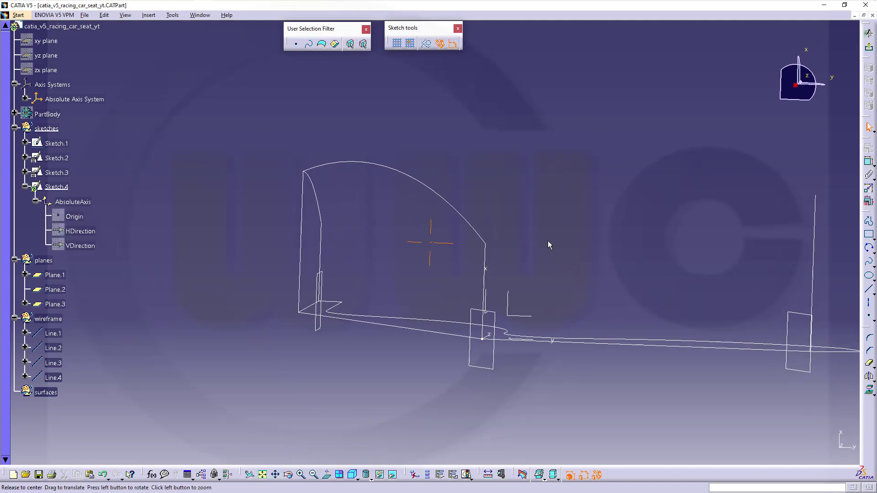
left_click(506, 297)
right_click(505, 297)
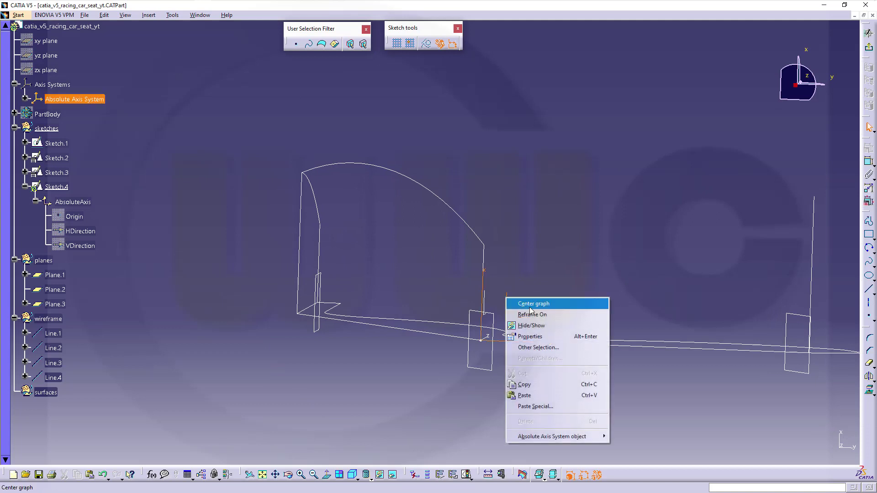
left_click(524, 324)
middle_click_drag(521, 283, 535, 269)
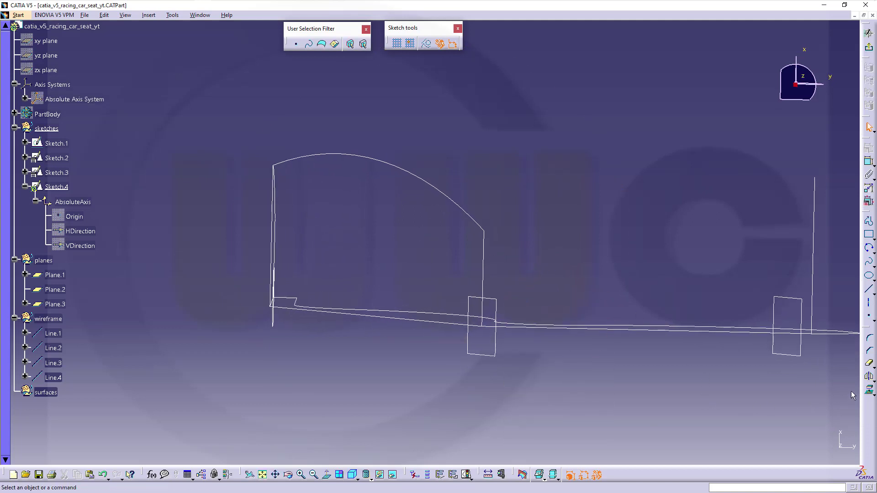
Project the width lines at the origin and at the seat's front end as construction elements, then restore standard element mode
left_click(869, 390)
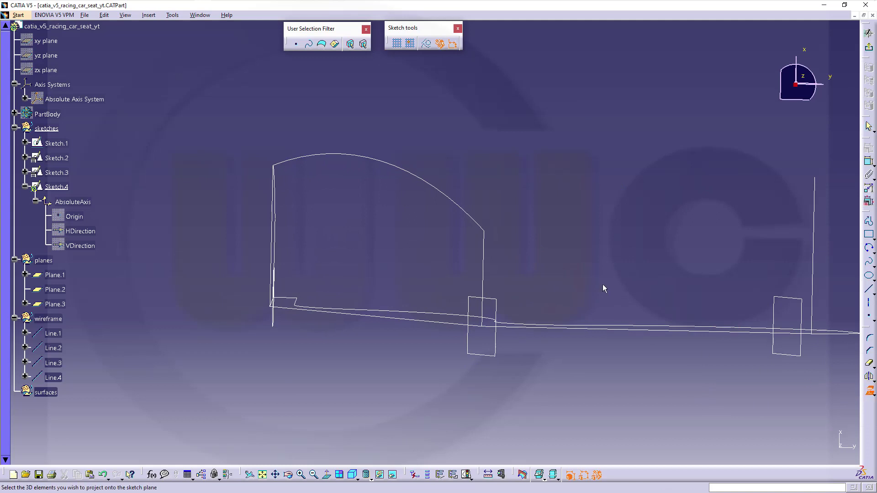
left_click(484, 273)
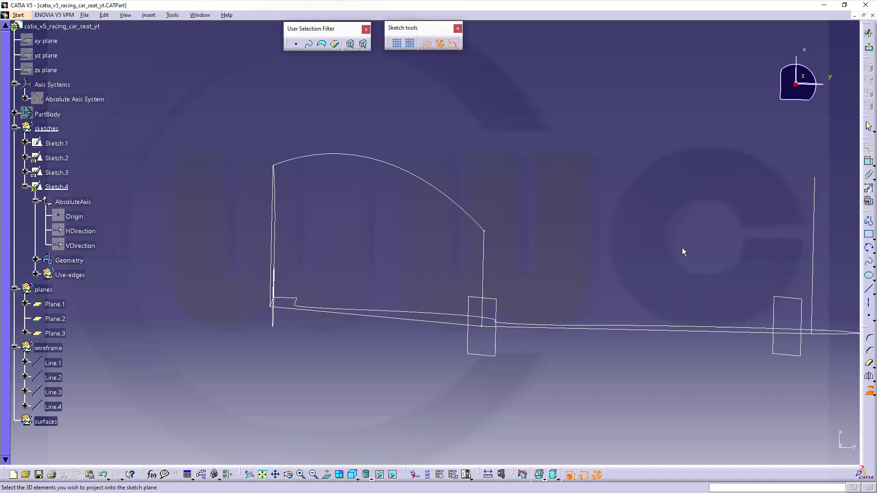
left_click(813, 212)
left_click(868, 391)
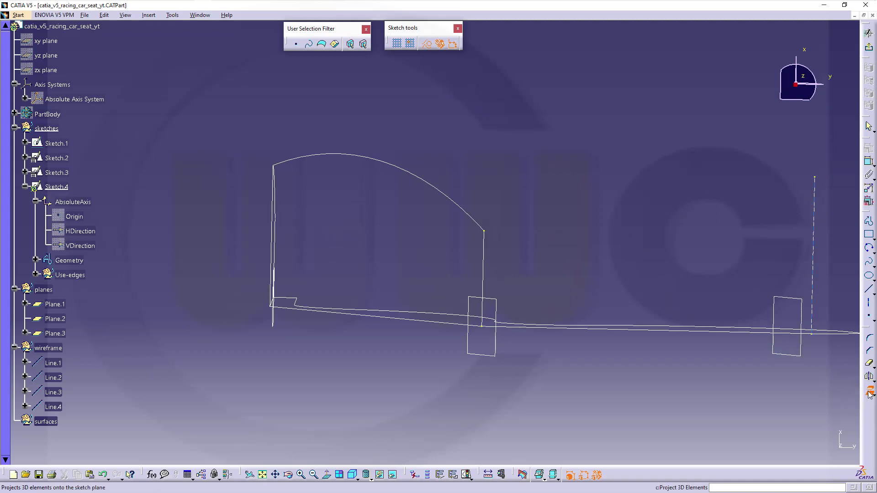
left_click(432, 46)
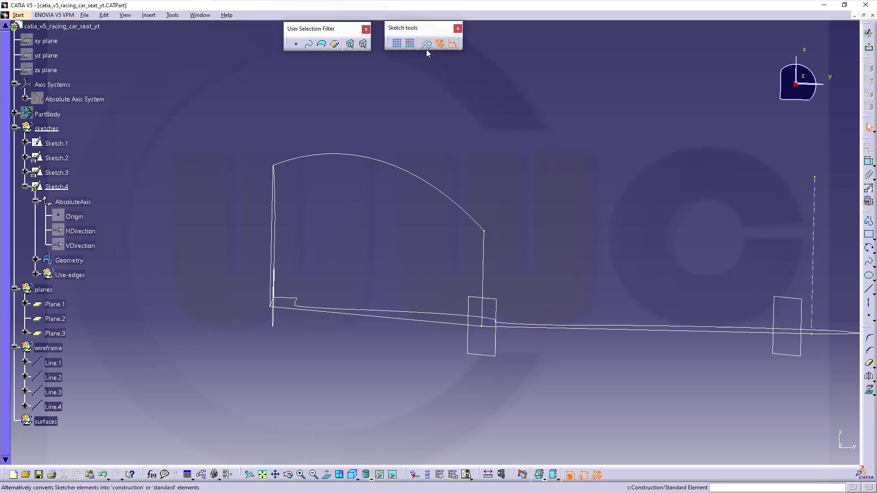
Sketch a three-point arc of about 425 mm radius between the tops of the two projected width lines
left_click(868, 248)
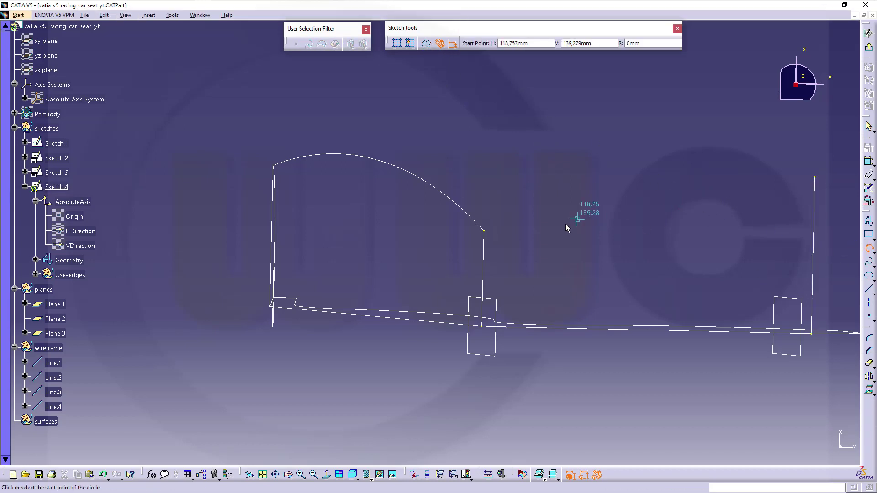
left_click(485, 231)
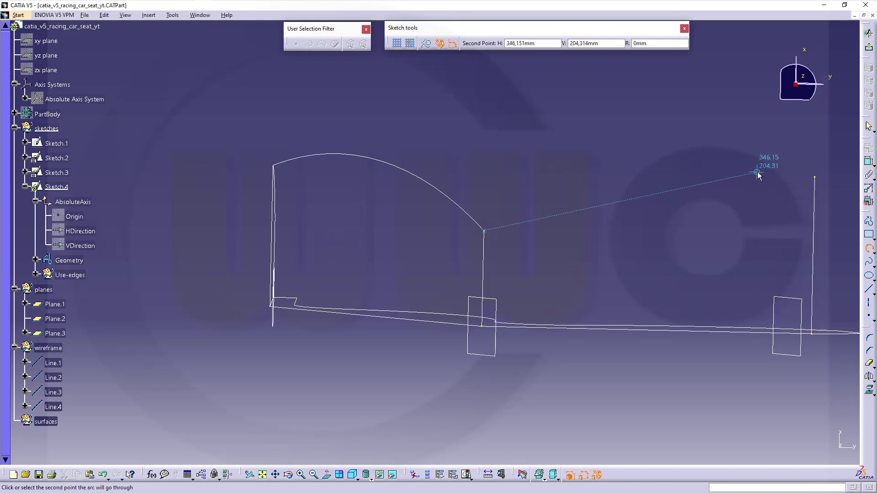
left_click(650, 157)
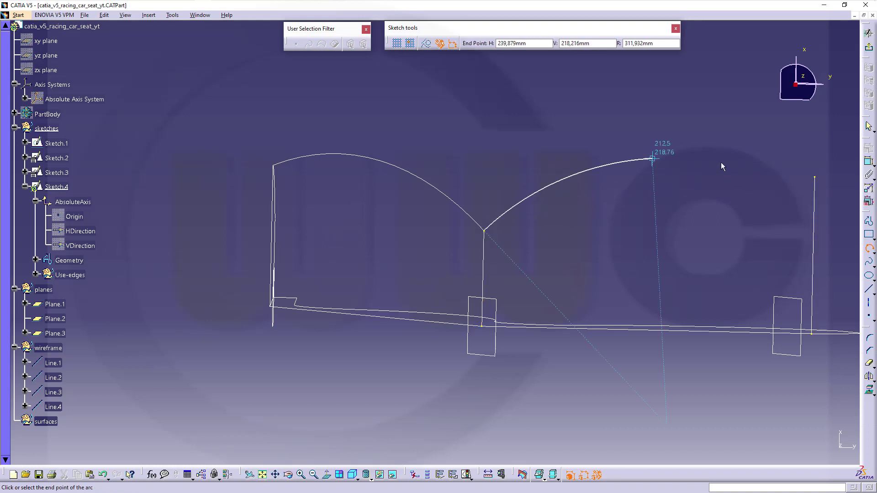
left_click(815, 178)
Constrain the new arc's radius to 840 mm and exit the sketch
left_click(868, 163)
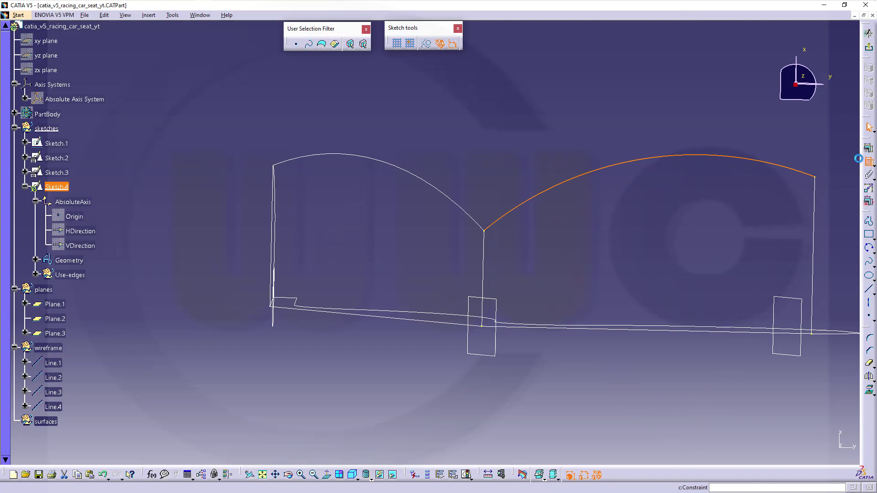
left_click(683, 113)
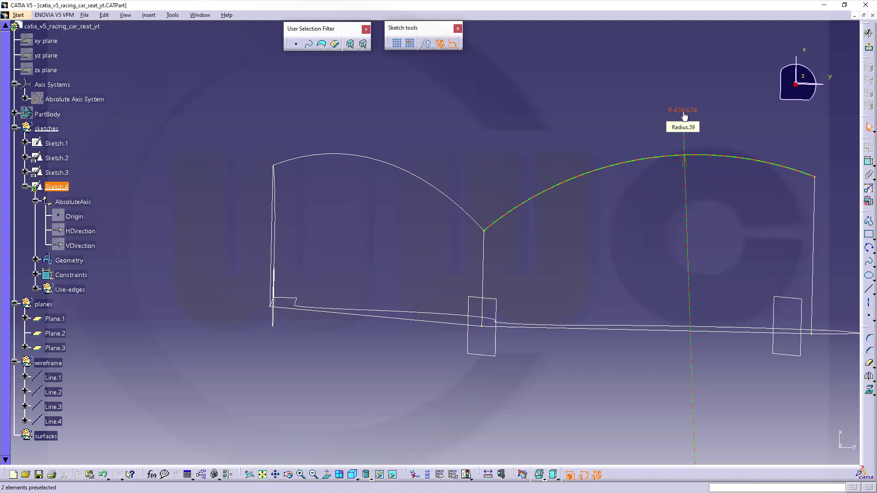
double_click(683, 115)
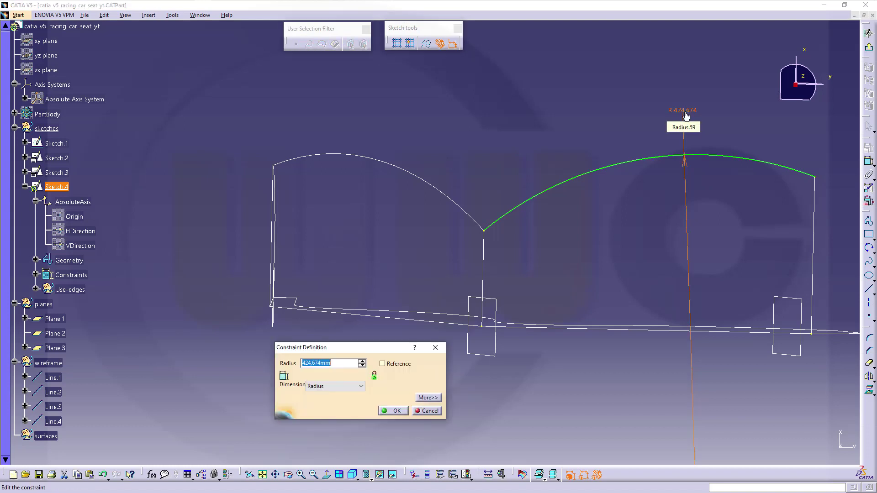
type("84")
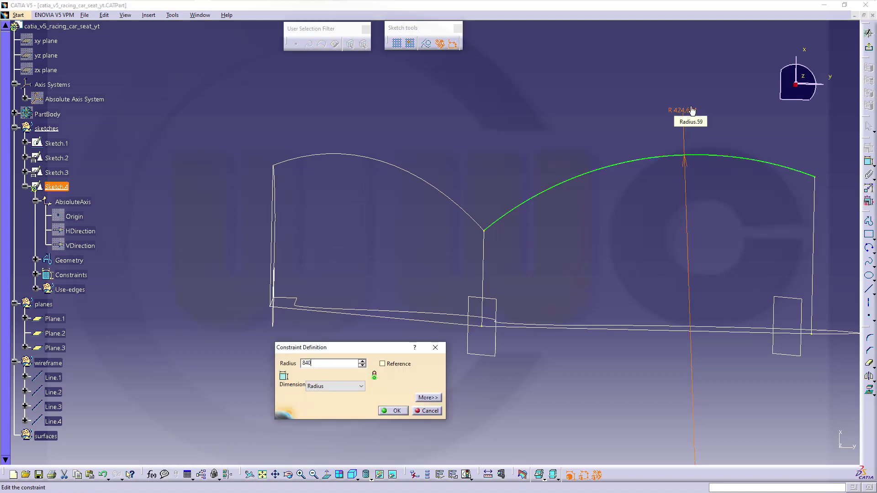
type("0")
key("Return")
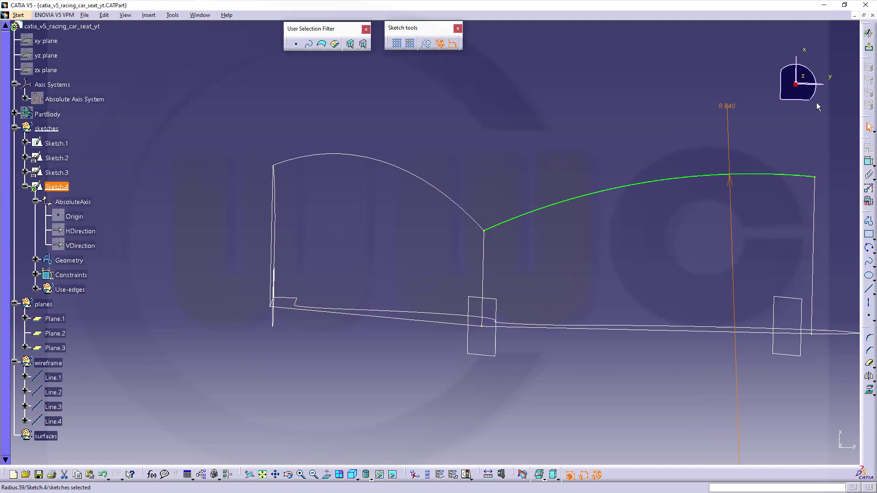
left_click(868, 47)
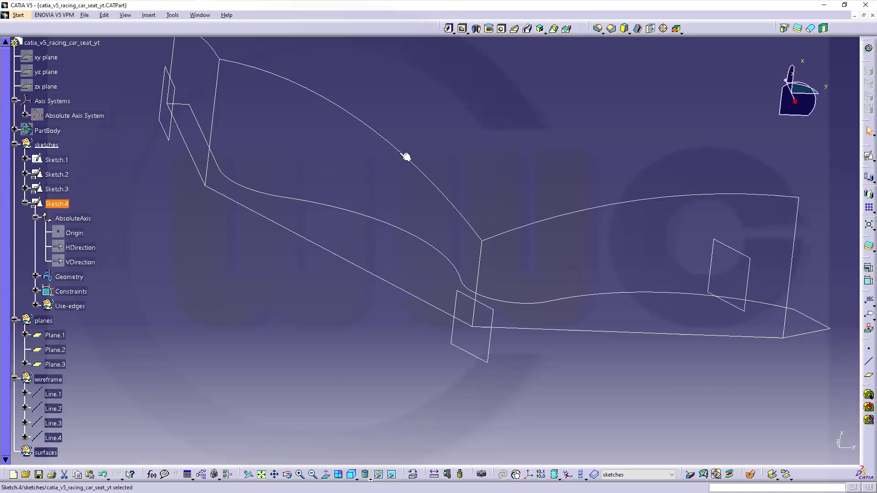
Reopen Sketch.3, set its arc's radius to 750 mm and exit the sketch
double_click(399, 153)
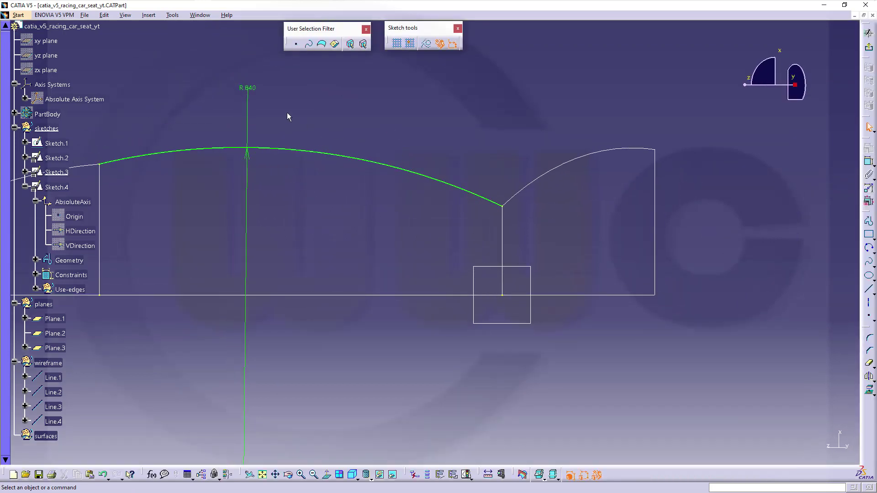
double_click(247, 88)
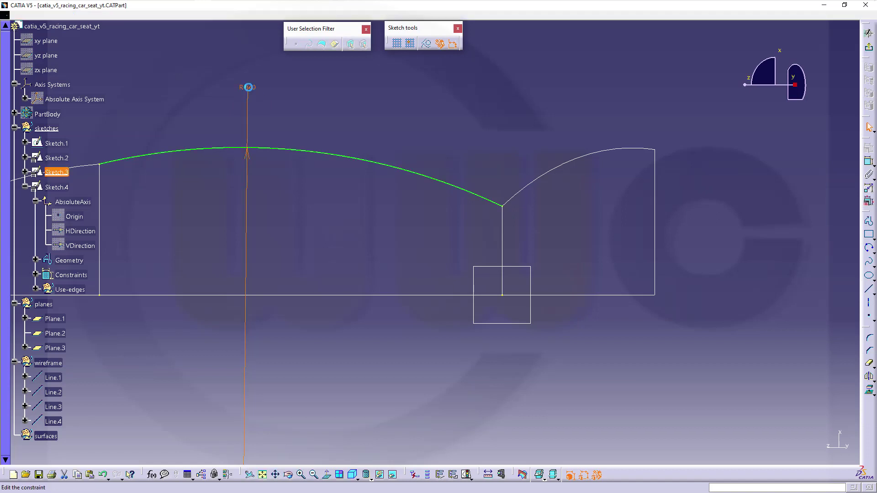
type("750")
key("Return")
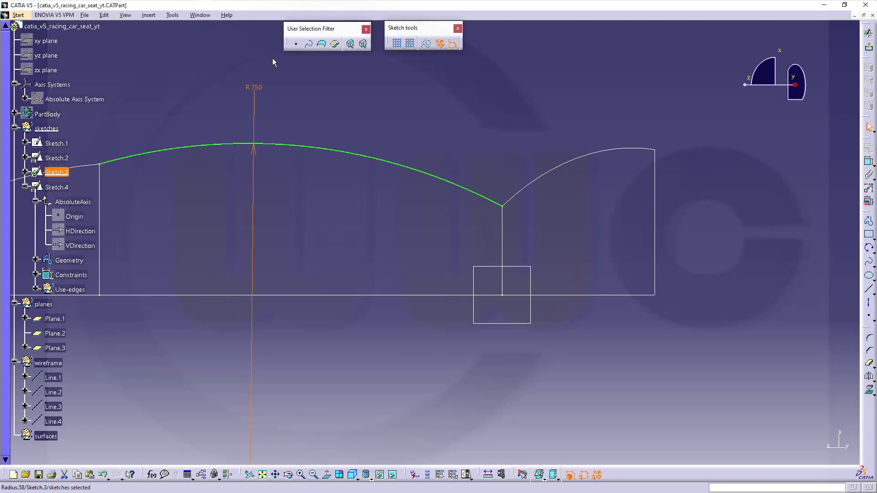
left_click(497, 87)
mouse_move(496, 88)
middle_mouse_down()
mouse_move(427, 235)
mouse_move(476, 241)
middle_mouse_up()
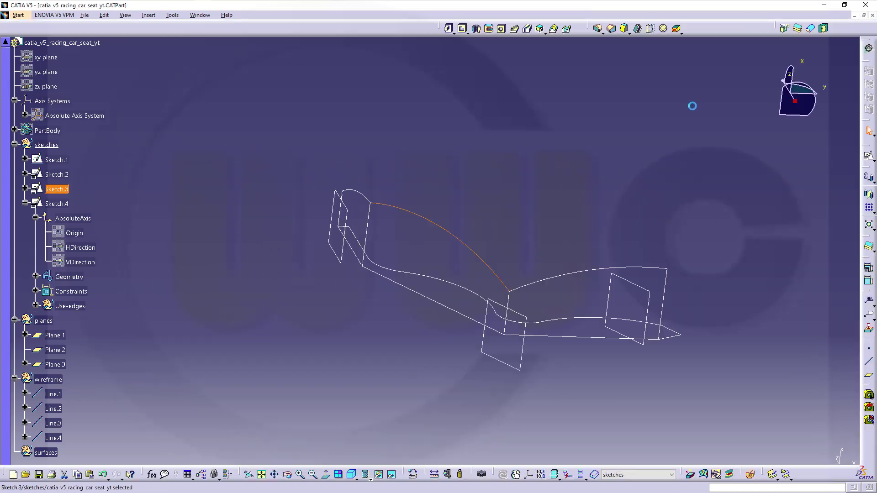
left_click(869, 47)
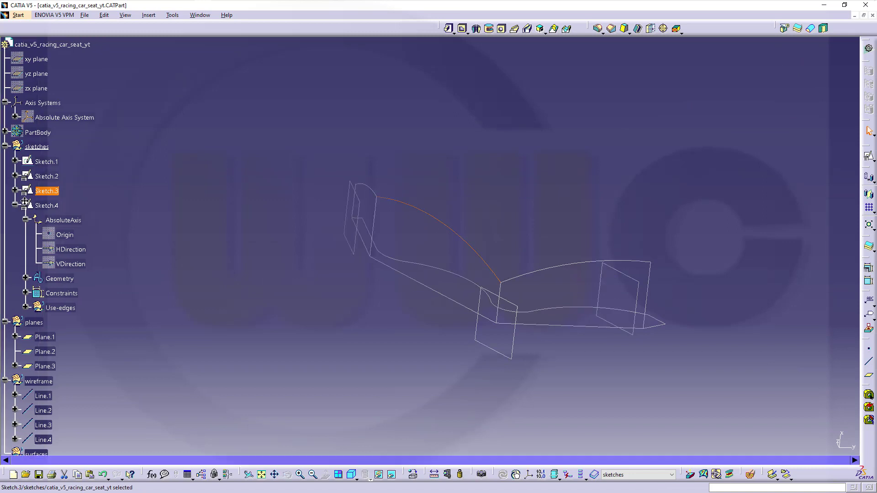
mouse_move(306, 234)
middle_mouse_down()
mouse_move(326, 249)
mouse_move(538, 192)
mouse_move(542, 201)
mouse_move(565, 178)
middle_mouse_up()
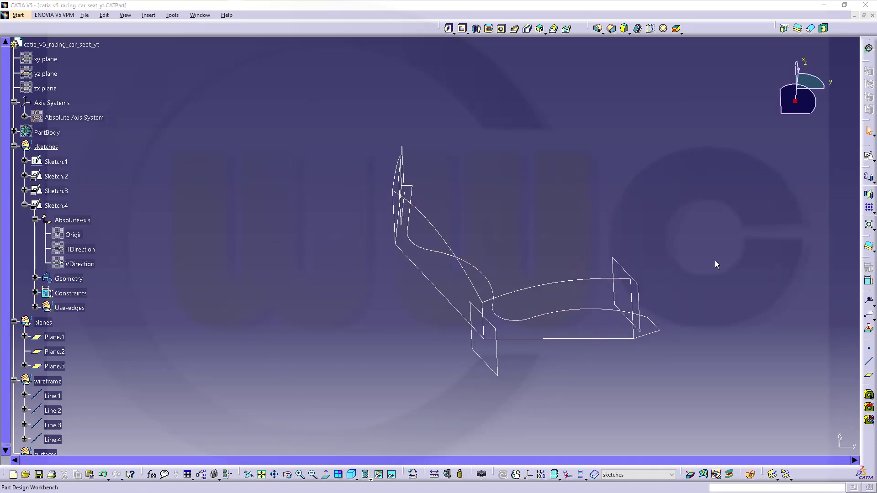
Collapse the sketches, planes and wireframe geometrical sets in the specification tree
left_click(14, 146)
left_click(71, 221)
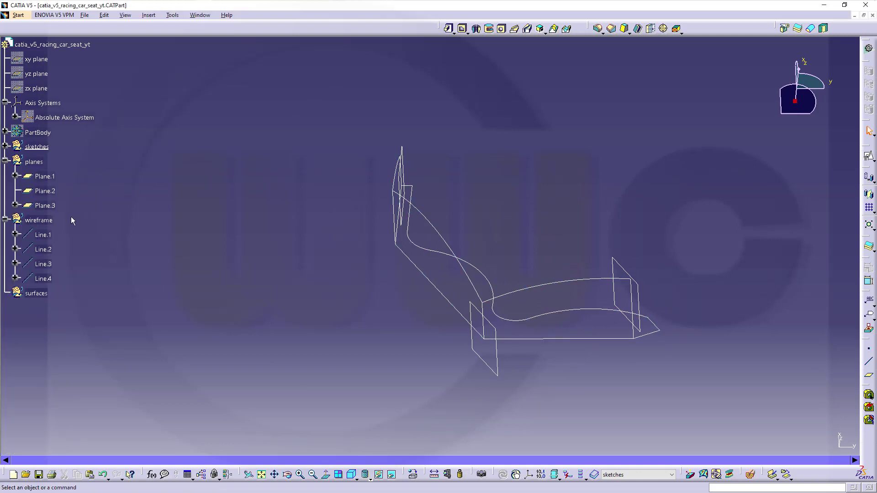
left_click(5, 162)
left_click(5, 177)
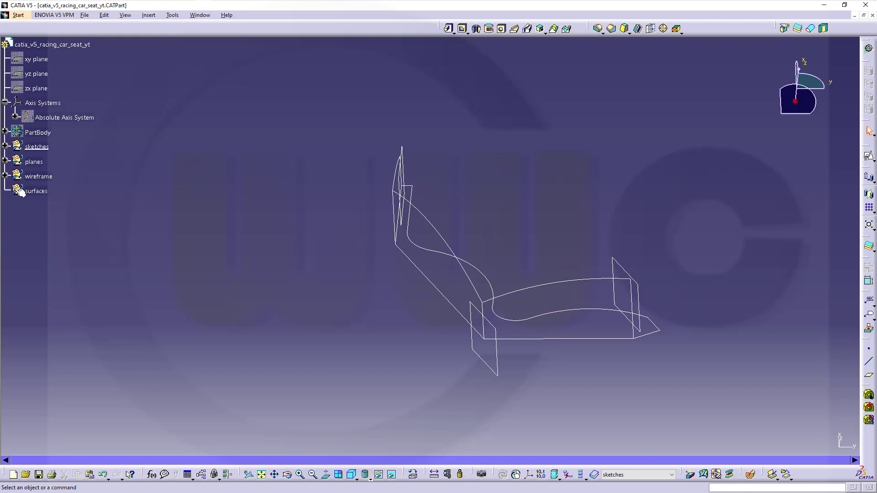
Make the surfaces geometrical set the in-work object and switch to the Generative Shape Design workbench
right_click(36, 191)
left_click(79, 257)
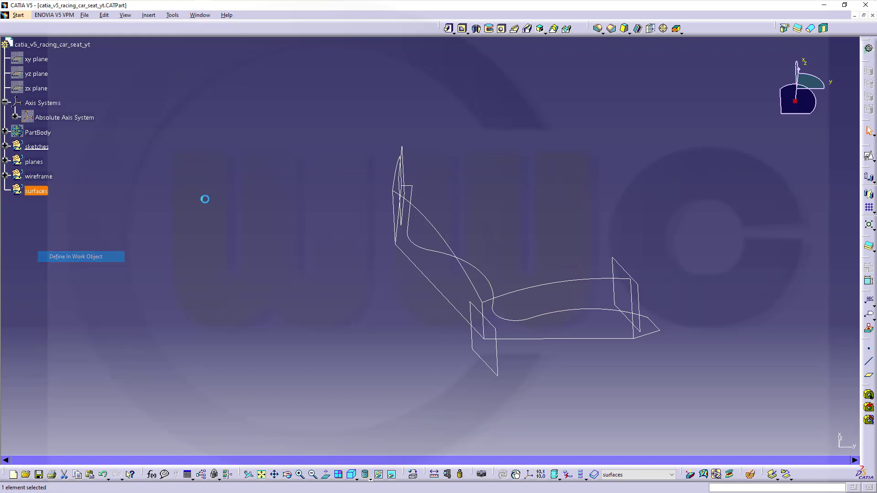
left_click(868, 48)
left_click(703, 296)
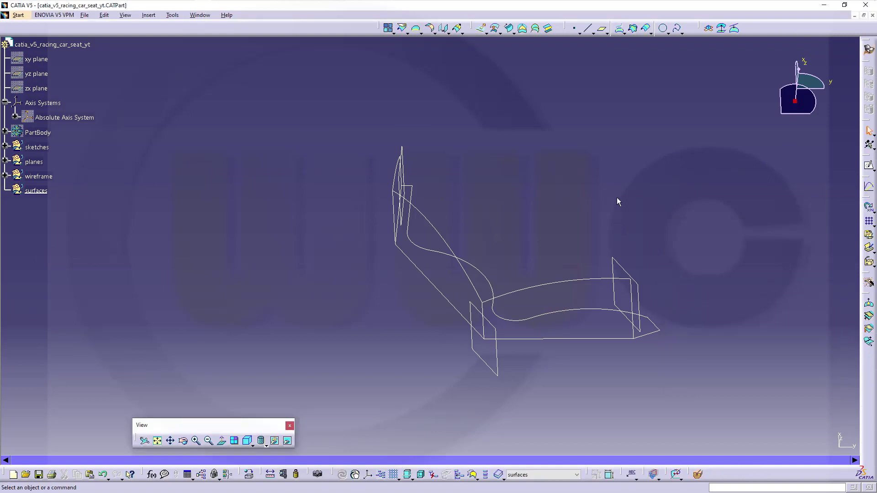
Create a multi-sections surface with Sketch.2 and Sketch.4 as sections and Sketch.3 as the guide
left_click(536, 28)
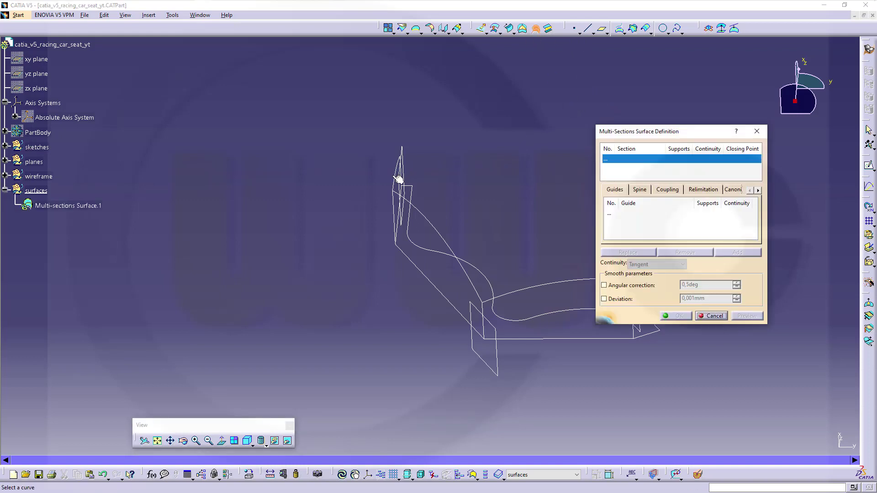
middle_click_drag(460, 195, 372, 163)
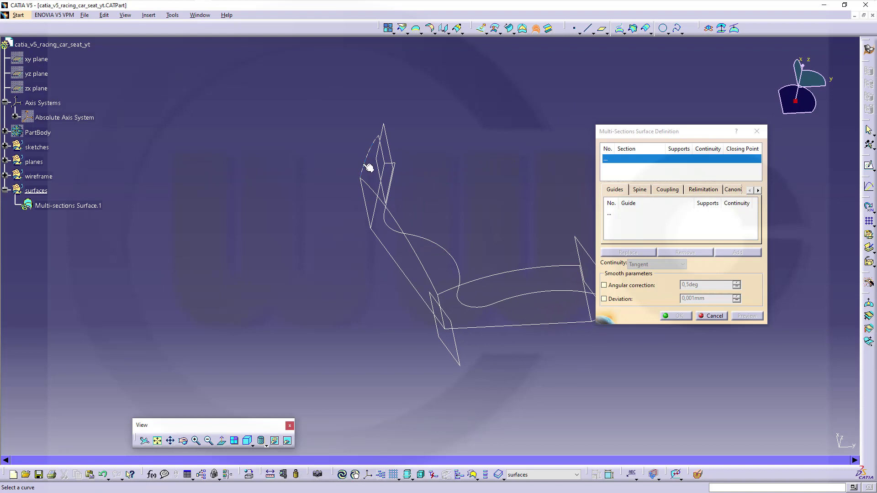
left_click(363, 161)
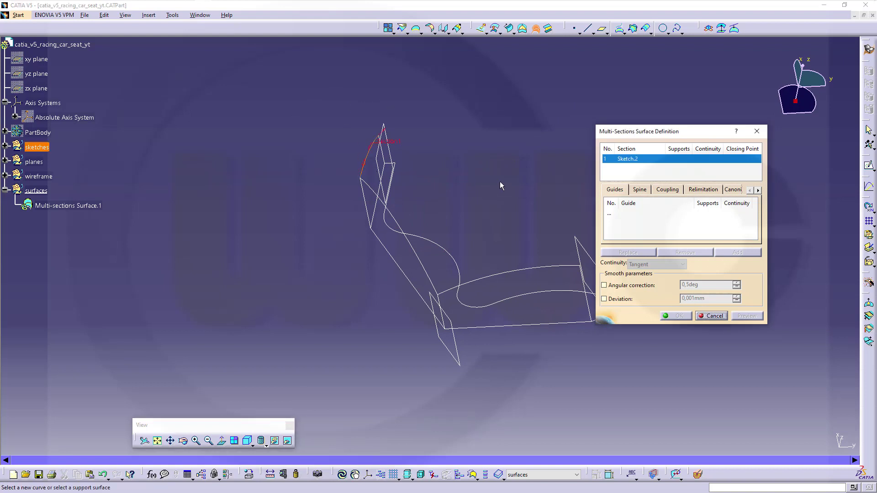
left_click(469, 288)
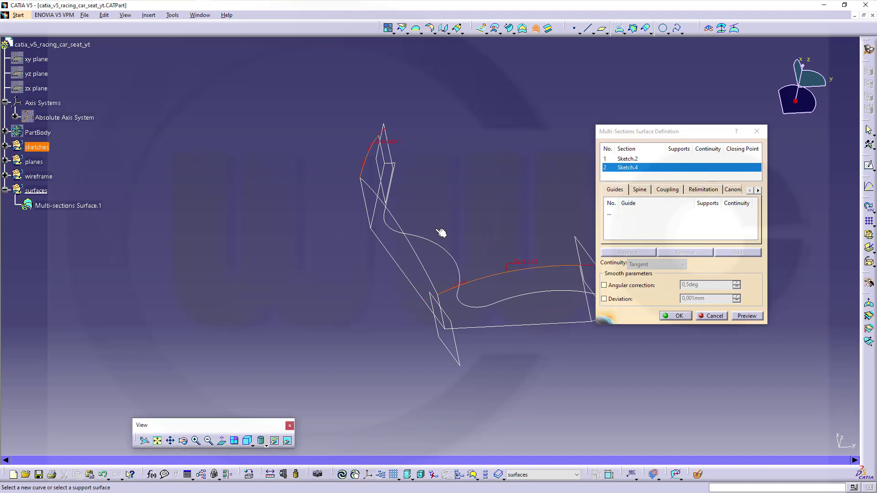
left_click(615, 213)
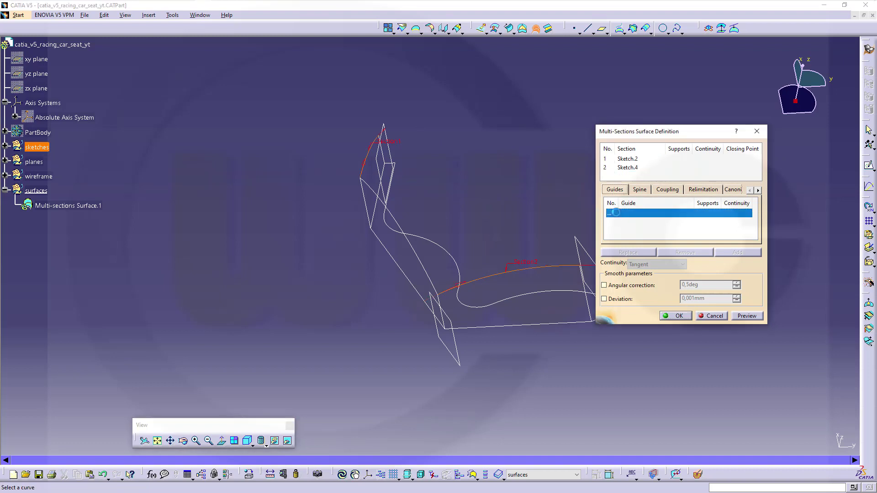
left_click(398, 217)
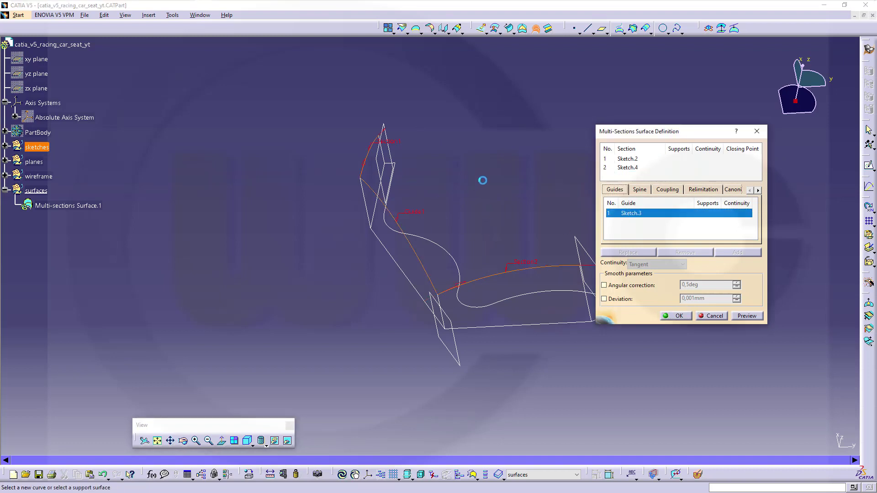
left_click(676, 316)
Show the hidden PartBody solid together with the new multi-sections surface
mouse_move(519, 256)
middle_mouse_down()
mouse_move(536, 202)
mouse_move(429, 251)
mouse_move(303, 287)
mouse_move(366, 316)
mouse_move(483, 307)
mouse_move(522, 295)
mouse_move(518, 252)
middle_mouse_up()
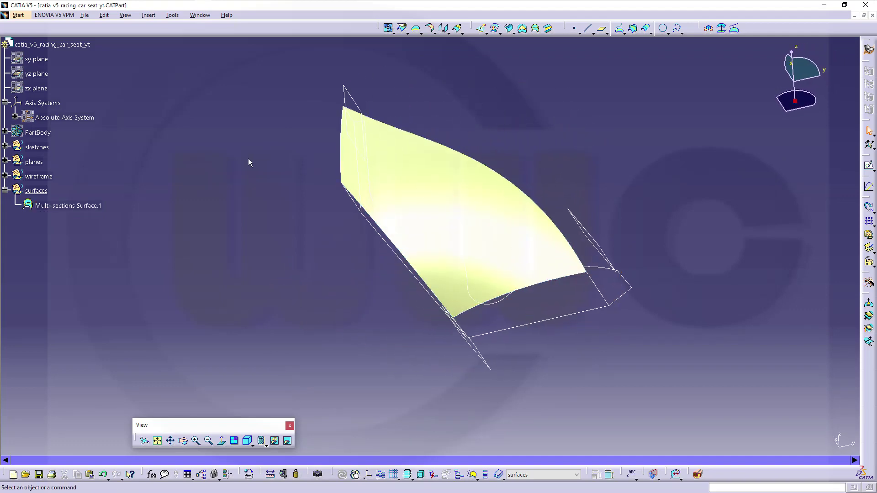
middle_click_drag(249, 162, 281, 169)
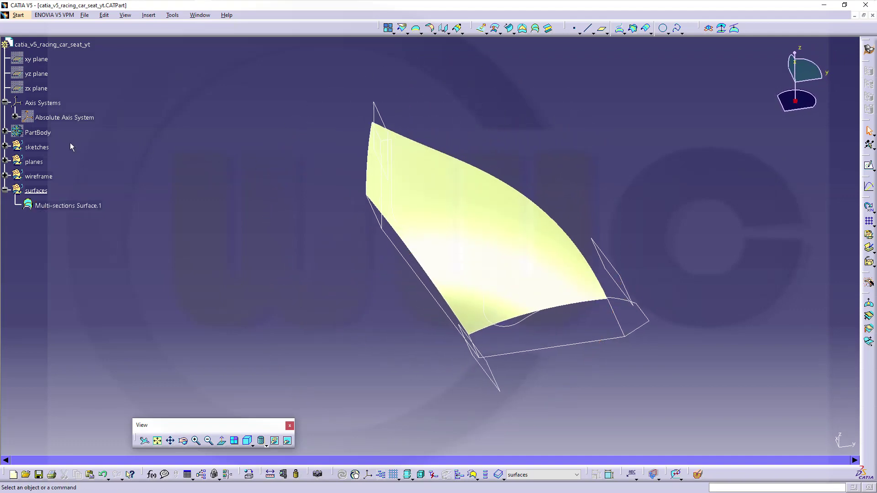
right_click(36, 133)
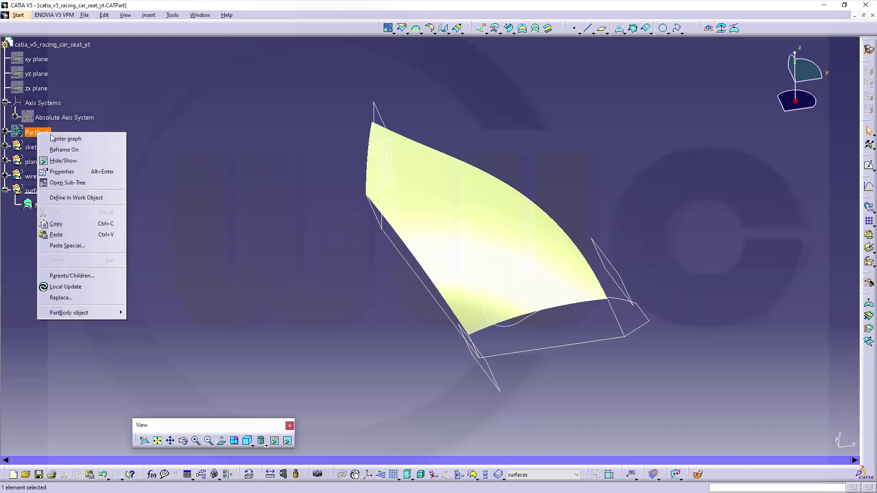
left_click(90, 161)
middle_click_drag(298, 182, 456, 362)
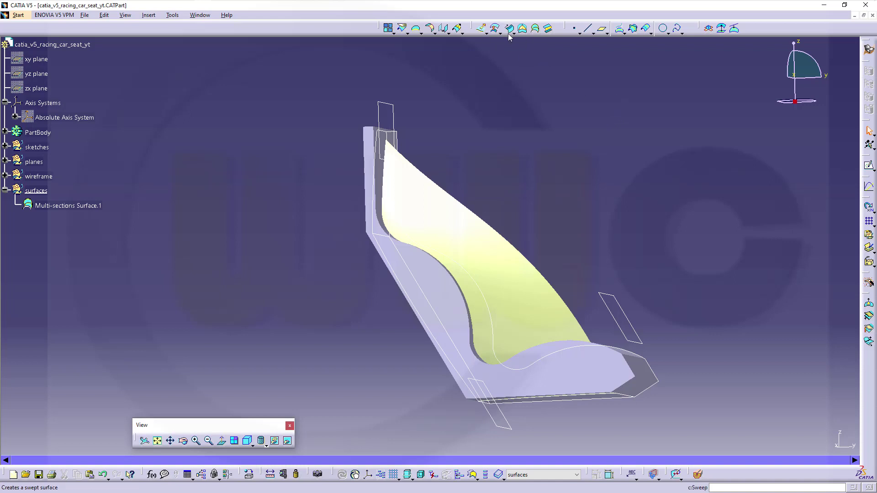
Extrapolate the multi-sections surface by 100 mm along its long curved front edge with tangent continuity
left_click(458, 30)
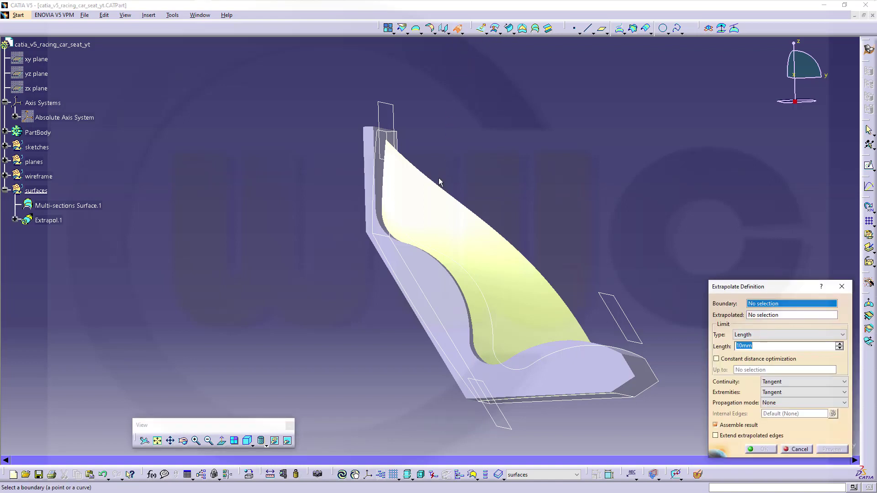
left_click(448, 190)
left_click(448, 191)
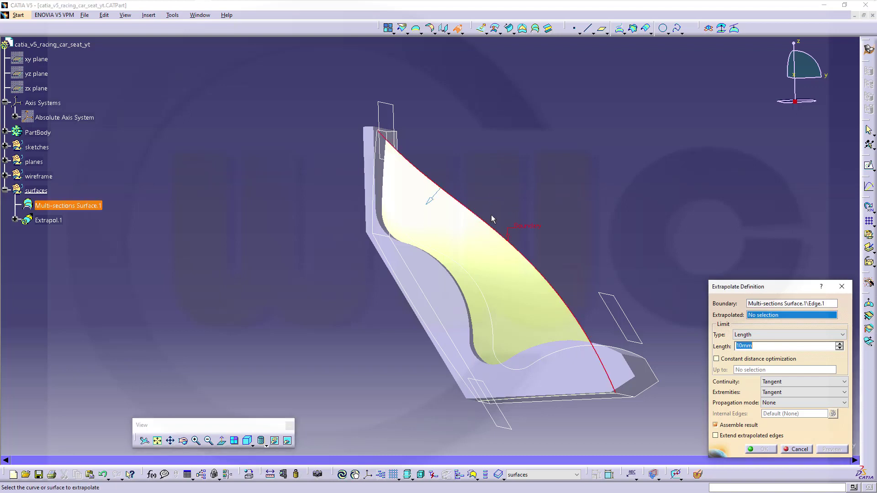
left_click(456, 242)
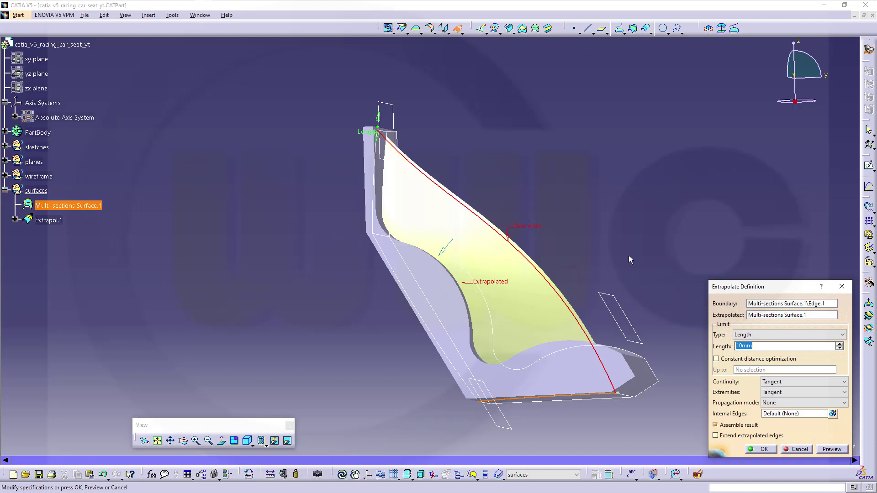
left_click_drag(382, 122, 397, 93)
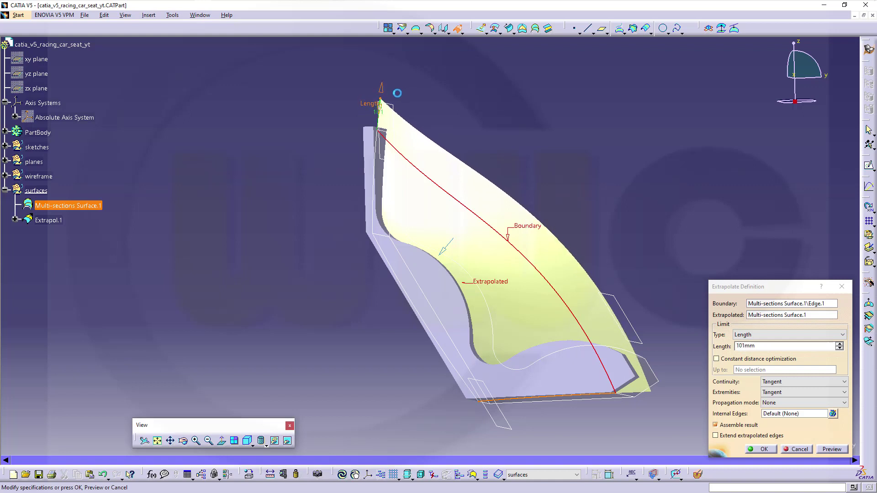
left_click(719, 288)
type("100")
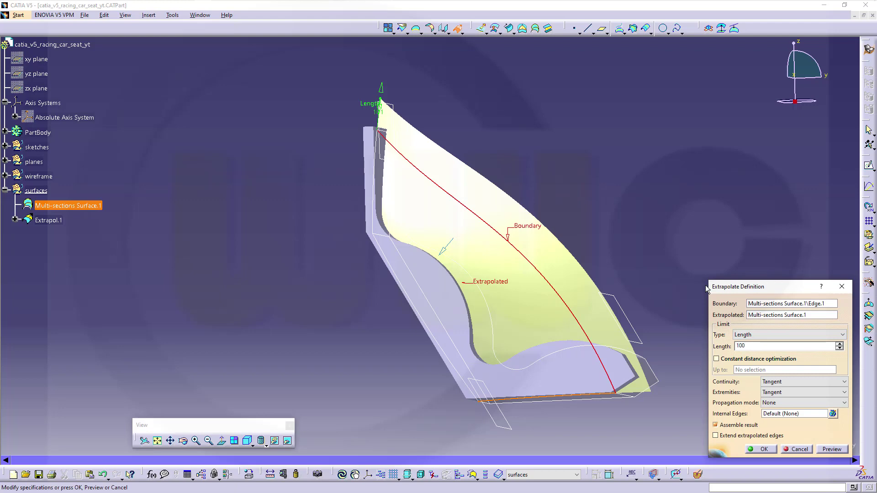
key("Return")
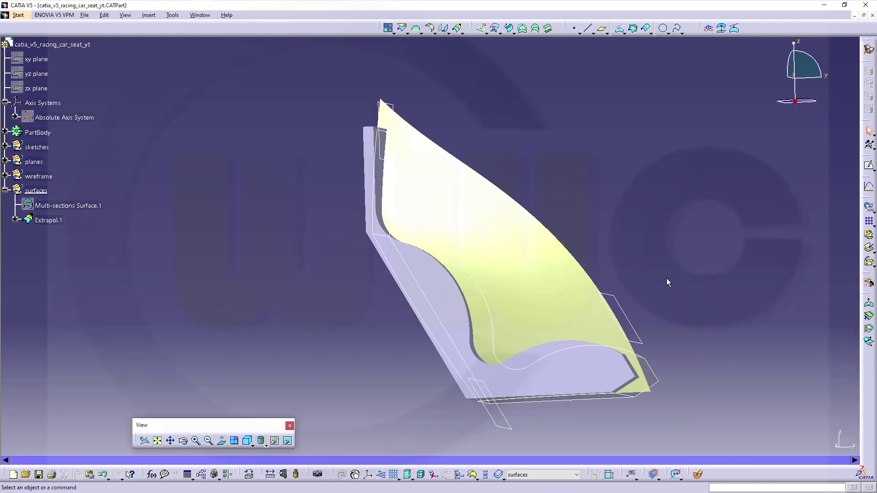
Switch to the Part Design workbench
middle_click_drag(580, 293, 605, 207)
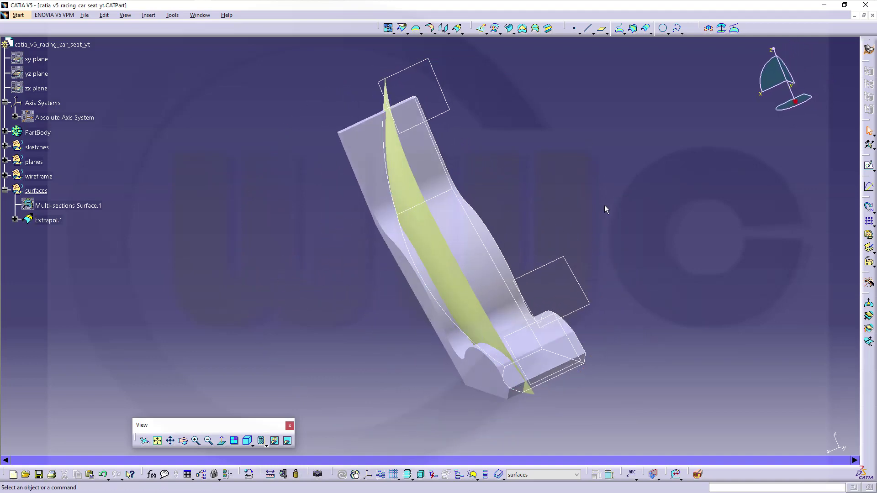
left_click(869, 49)
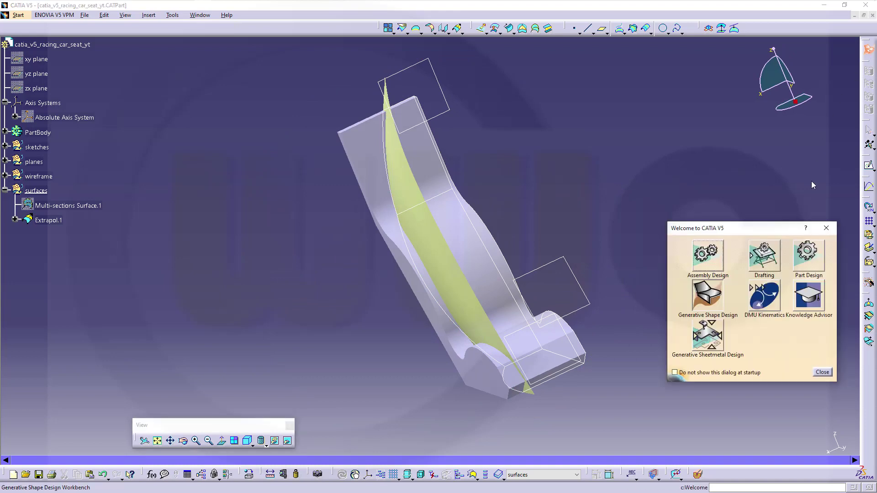
left_click(808, 262)
Split the PartBody solid with the extrapolated surface Extrapol.1, removing the material on the seat's outer side
middle_click_drag(518, 166, 538, 192)
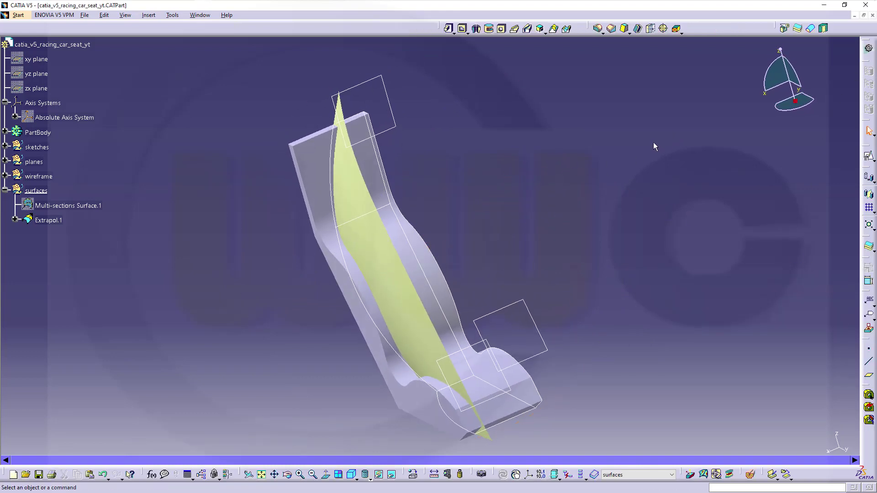
left_click(783, 31)
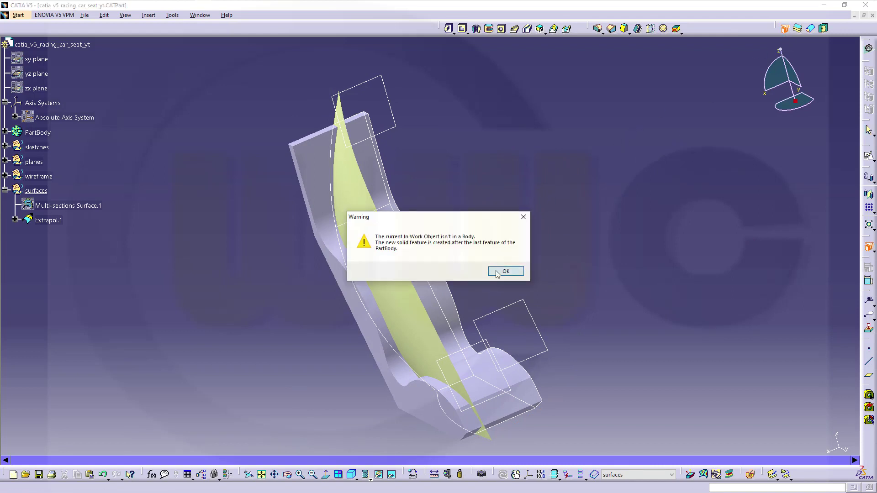
left_click(505, 271)
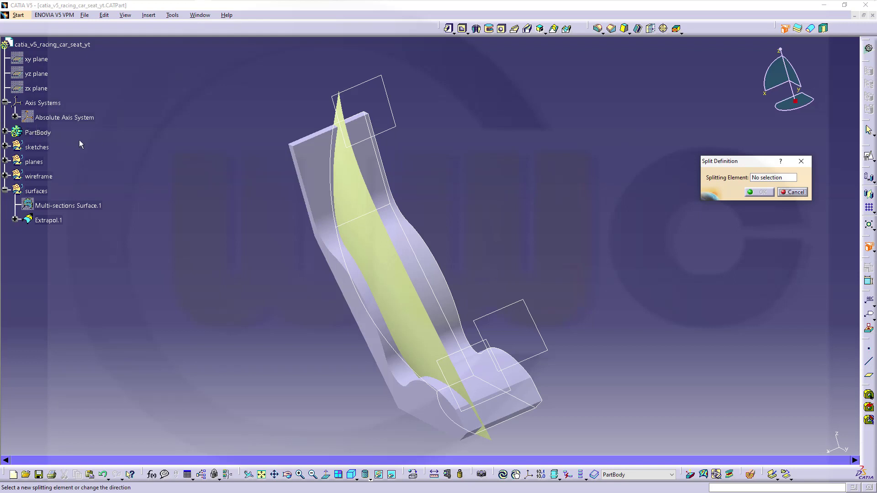
left_click(385, 288)
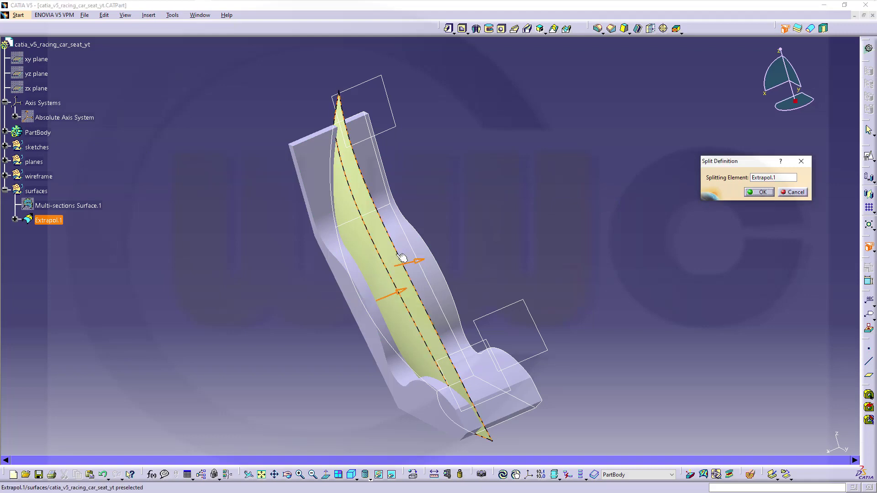
middle_click_drag(511, 215, 519, 245)
middle_click_drag(546, 274, 576, 267)
left_click(753, 193)
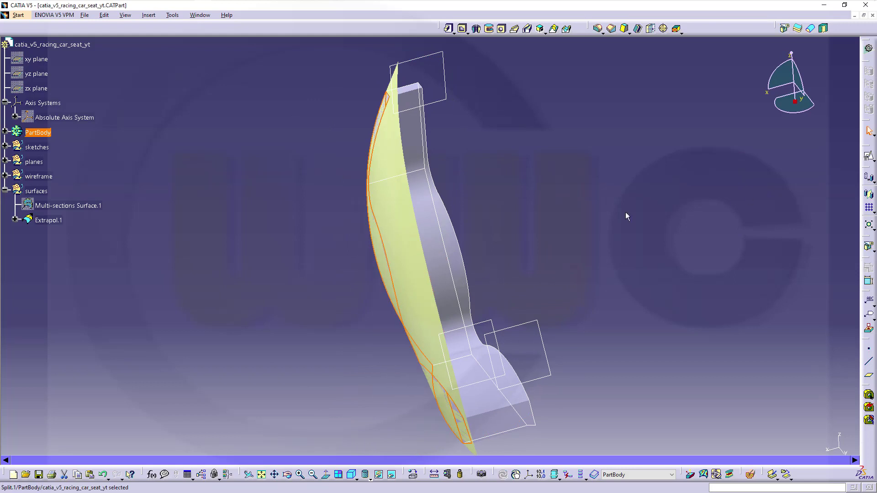
Hide the extrapolated surface Extrapol.1
middle_click_drag(159, 156, 205, 142)
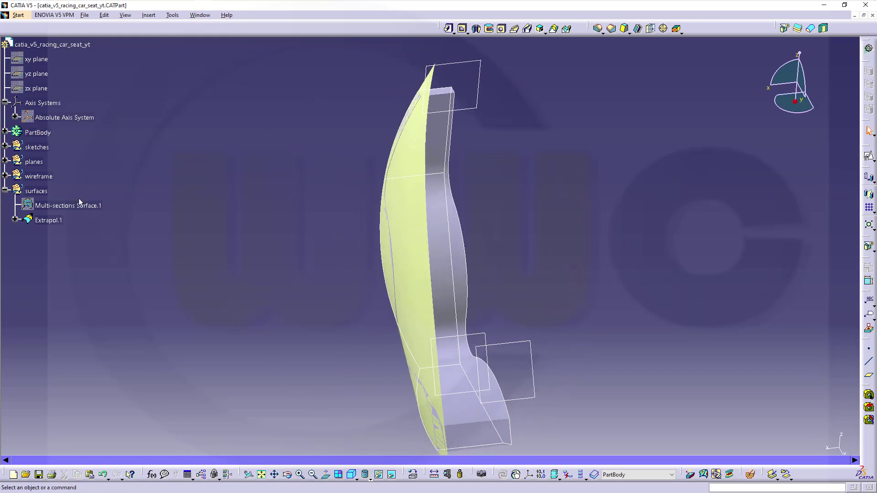
right_click(48, 221)
left_click(69, 248)
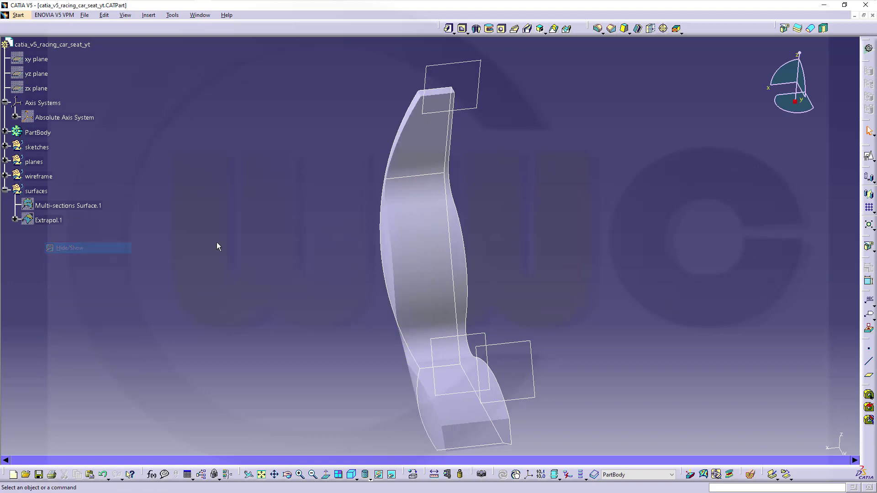
Start a positioned sketch on the plane above the front of the seat and hide the sketch's axis system
middle_click_drag(375, 236, 632, 306)
middle_click_drag(385, 142, 519, 231)
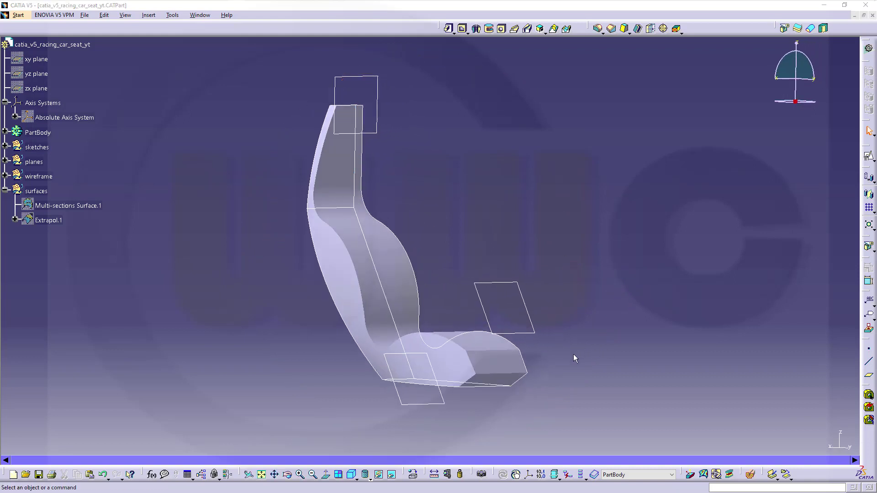
middle_click_drag(574, 355, 528, 342)
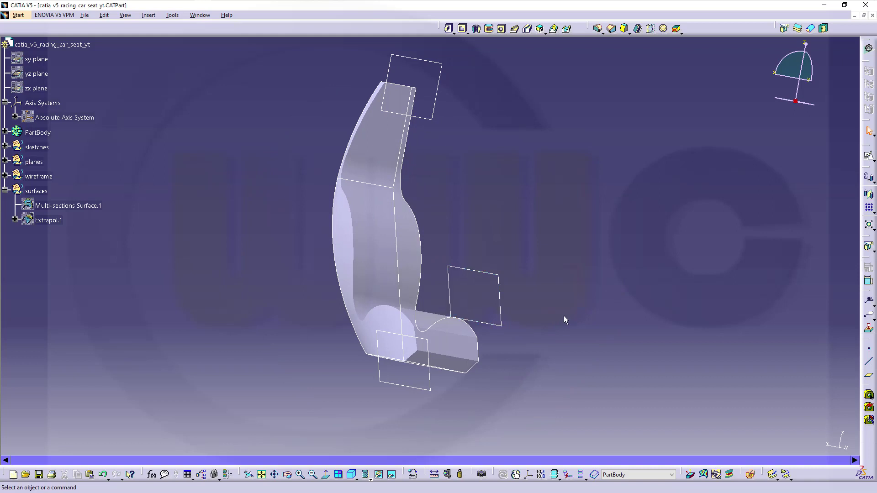
left_click(868, 156)
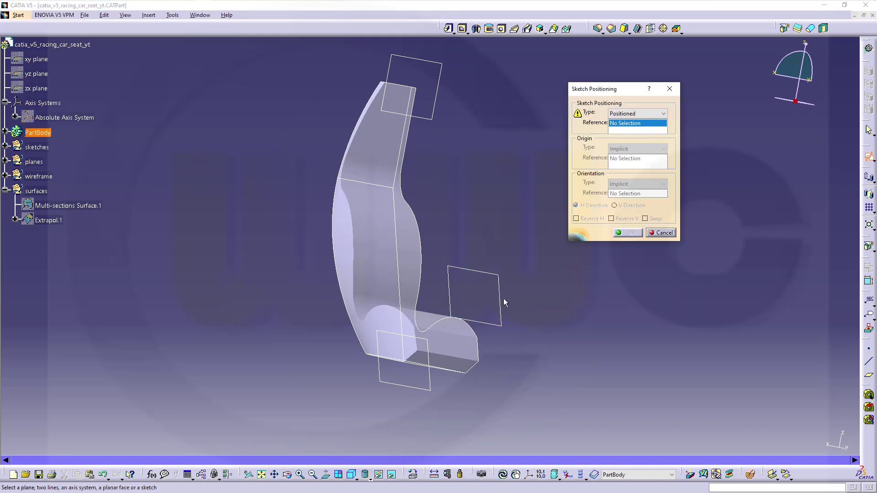
left_click(501, 302)
middle_click_drag(530, 315, 511, 339)
left_click(626, 234)
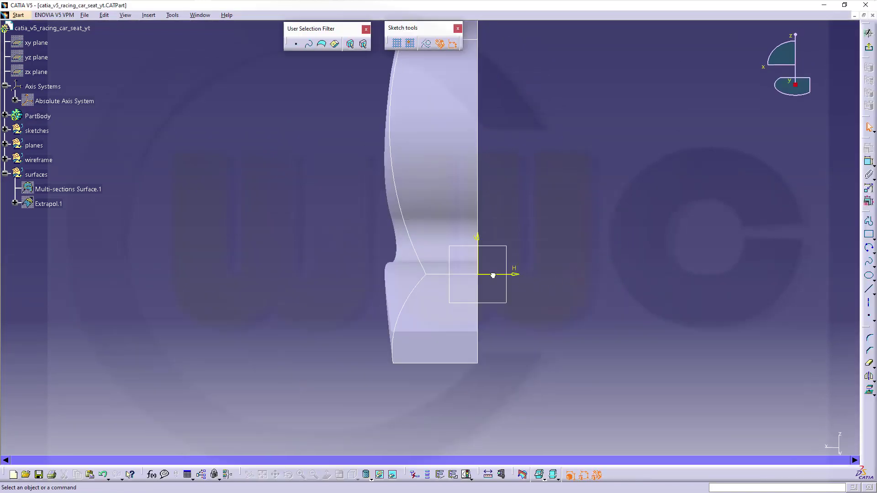
left_click(470, 237)
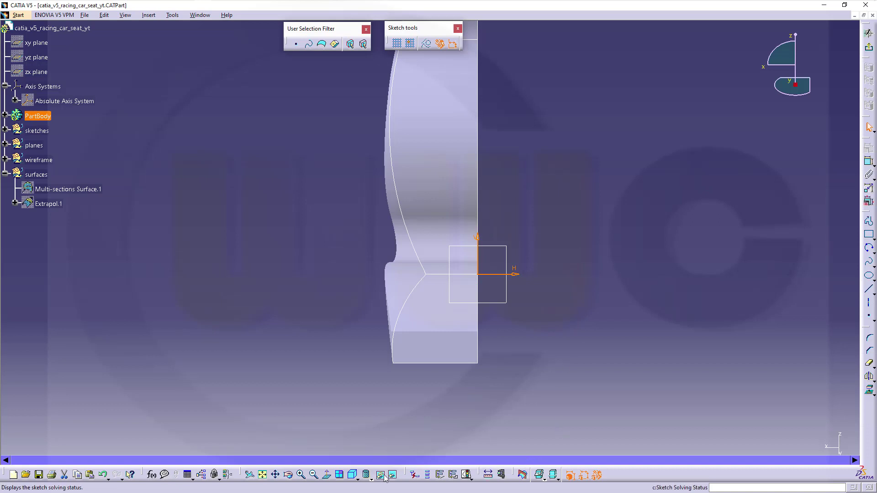
left_click(539, 331)
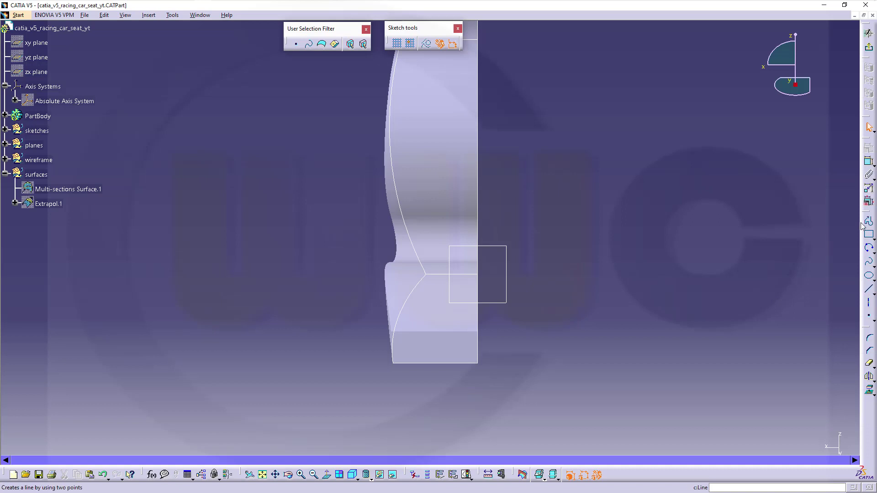
Sketch a horizontal line about 98 mm long beside the seat's lower front and delete its horizontal constraint
left_click(870, 291)
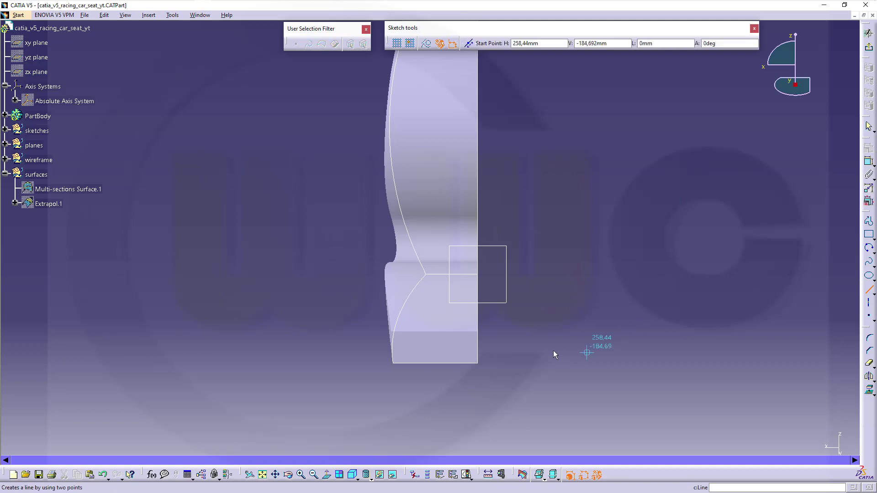
left_click(490, 346)
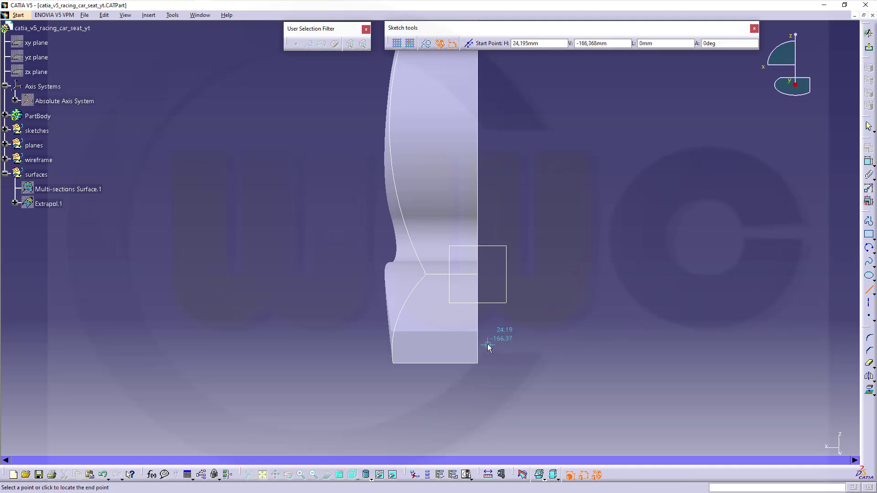
left_click(530, 345)
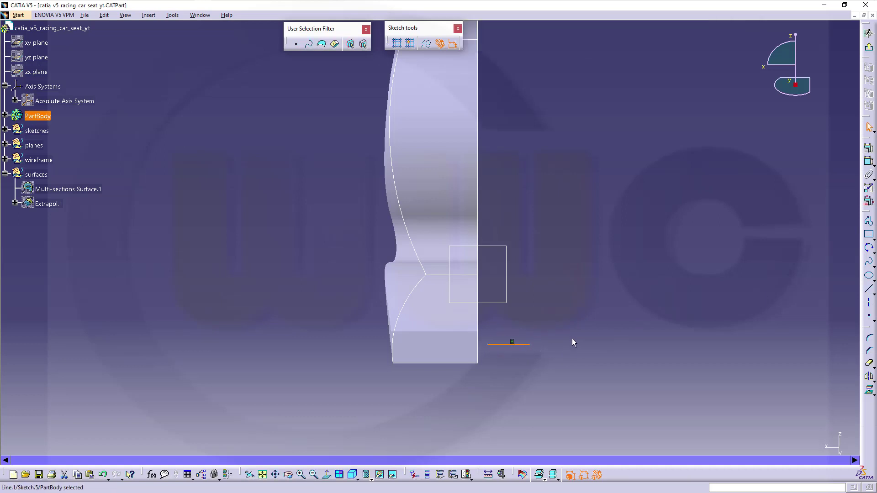
left_click(511, 342)
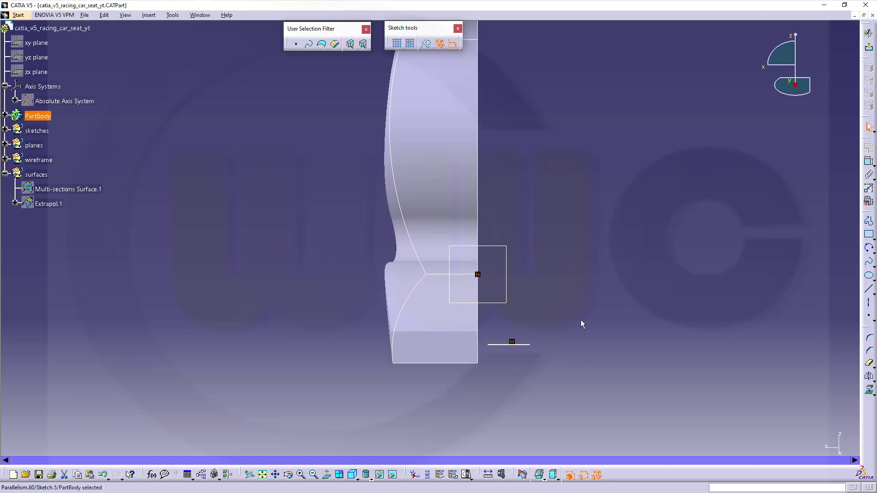
key("Delete")
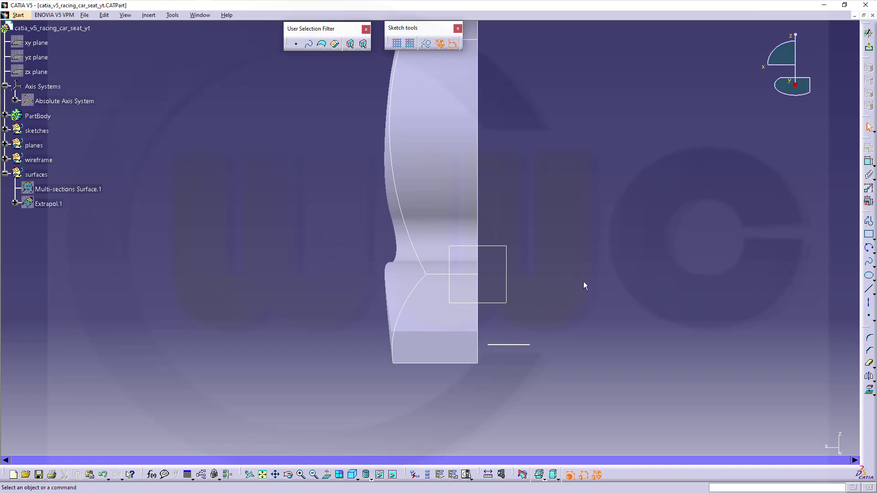
Show the Absolute Axis System in the sketch view
middle_click_drag(583, 281, 580, 300)
left_click(62, 101)
right_click(60, 103)
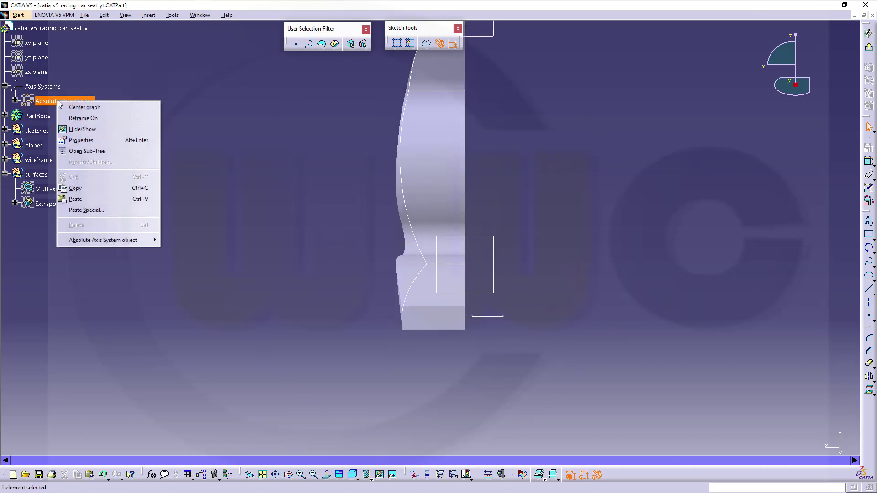
left_click(83, 129)
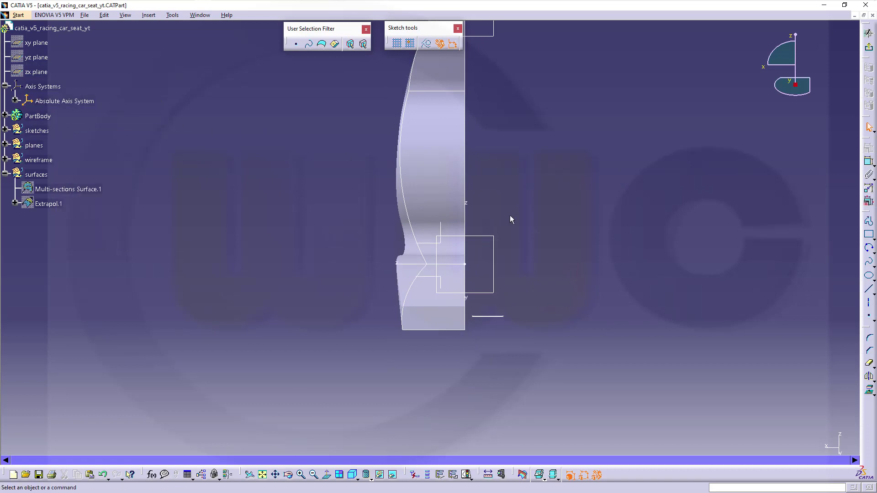
Constrain the short line parallel to the X axis of the Absolute Axis System
left_click(869, 161)
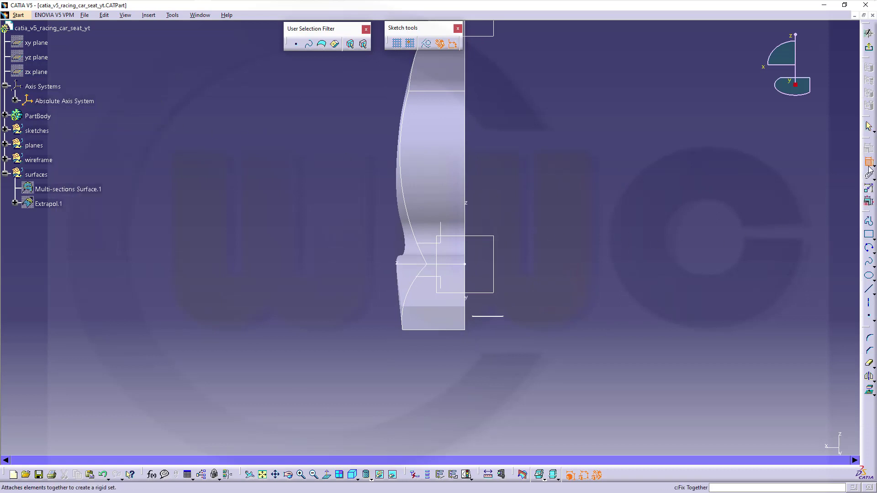
left_click(421, 265)
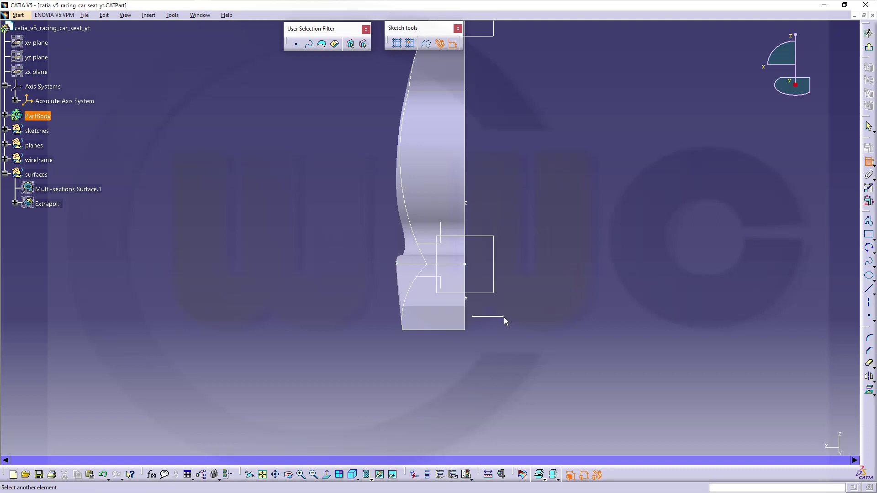
left_click(489, 316)
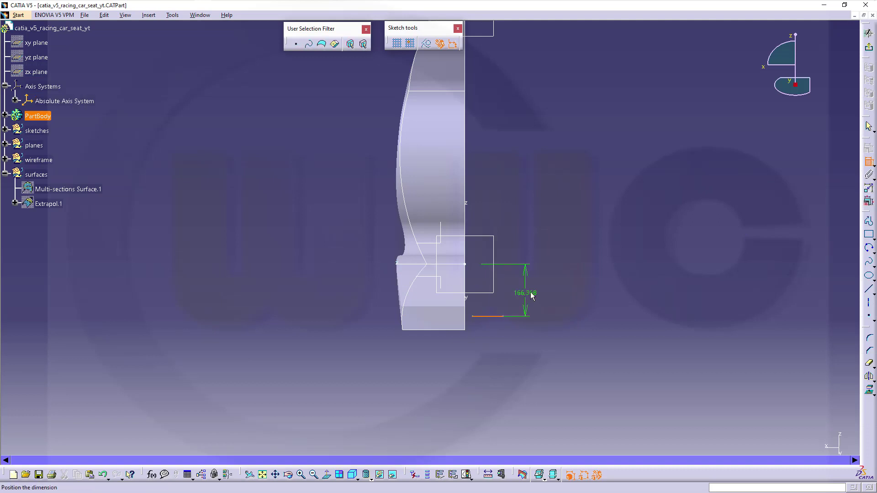
right_click(532, 296)
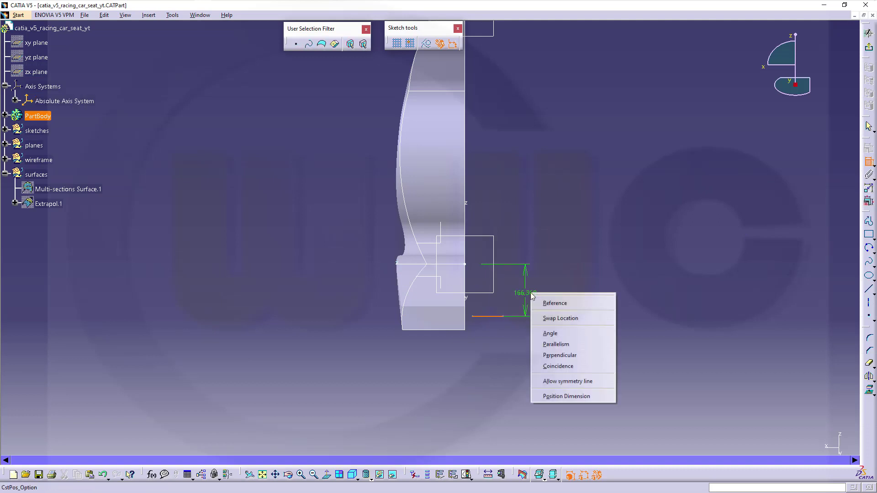
left_click(566, 345)
left_click(549, 333)
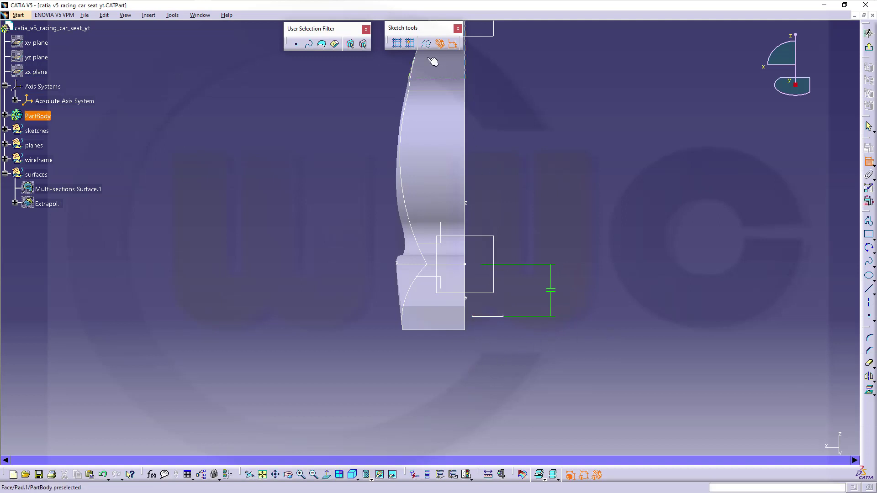
Convert the short horizontal line into a construction element
left_click(484, 317)
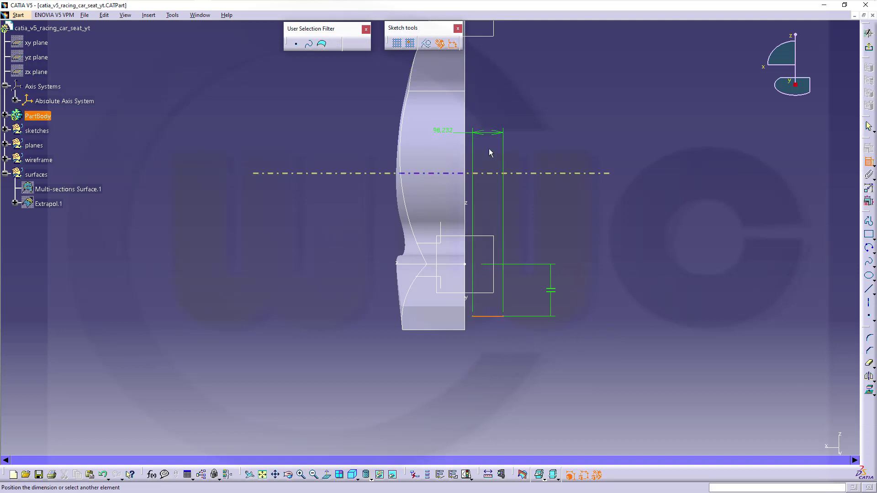
left_click(567, 205)
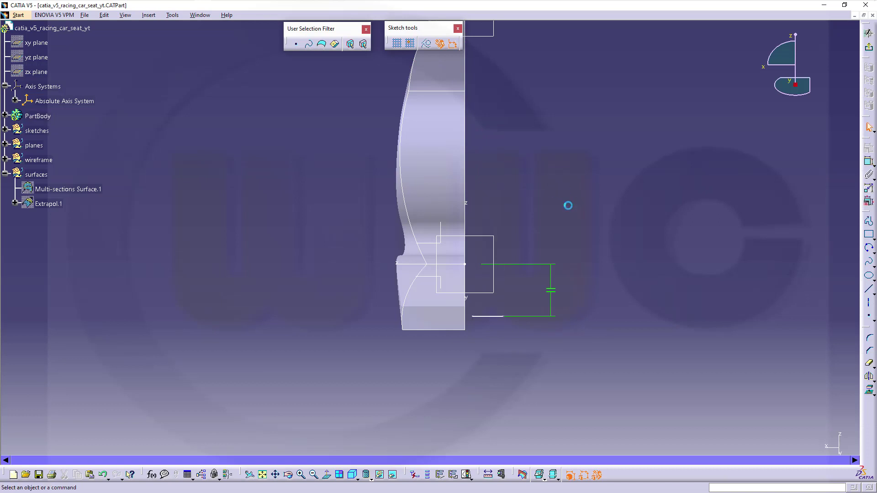
left_click(484, 317)
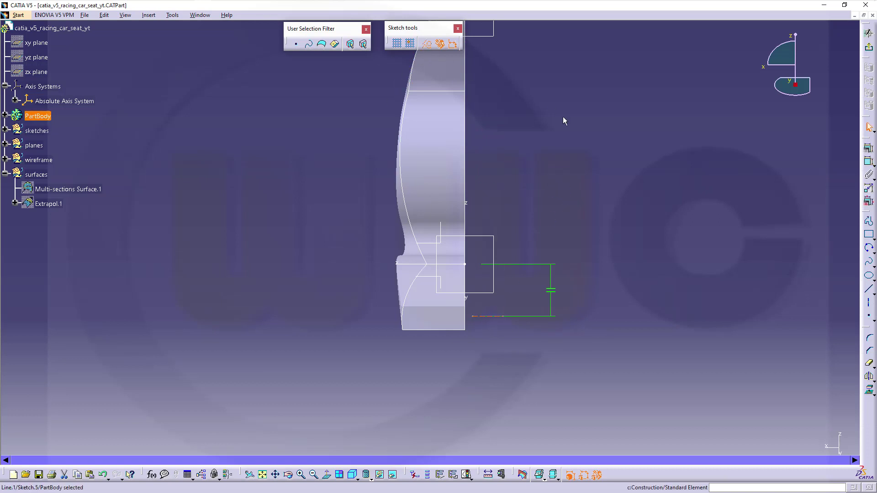
left_click(576, 121)
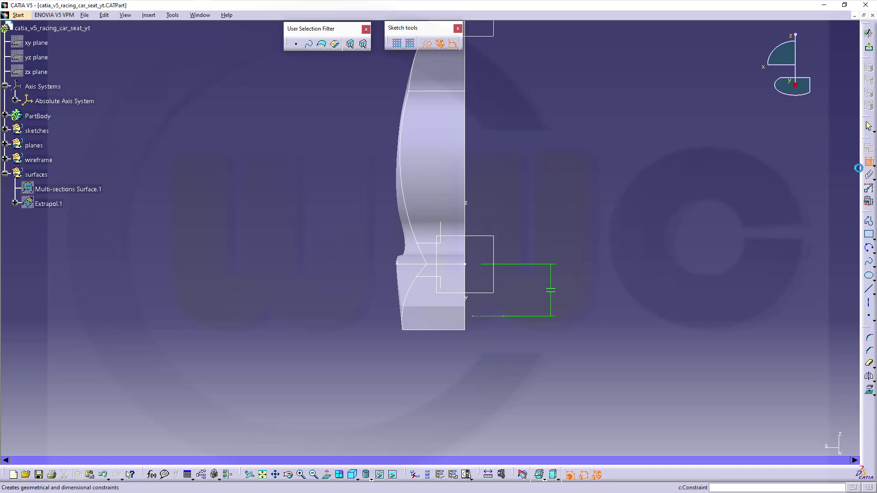
Make the construction line's endpoint nearest the seat coincident with the Absolute Axis System's Z axis
left_click(474, 318)
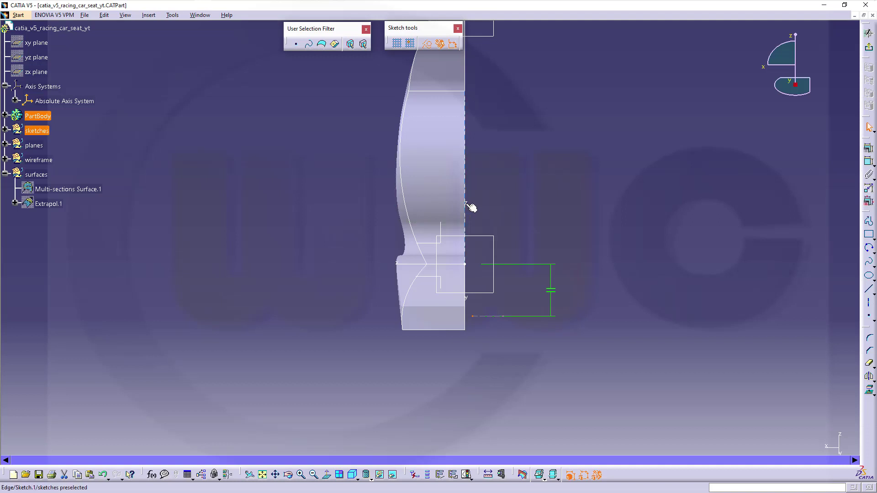
mouse_move(470, 207)
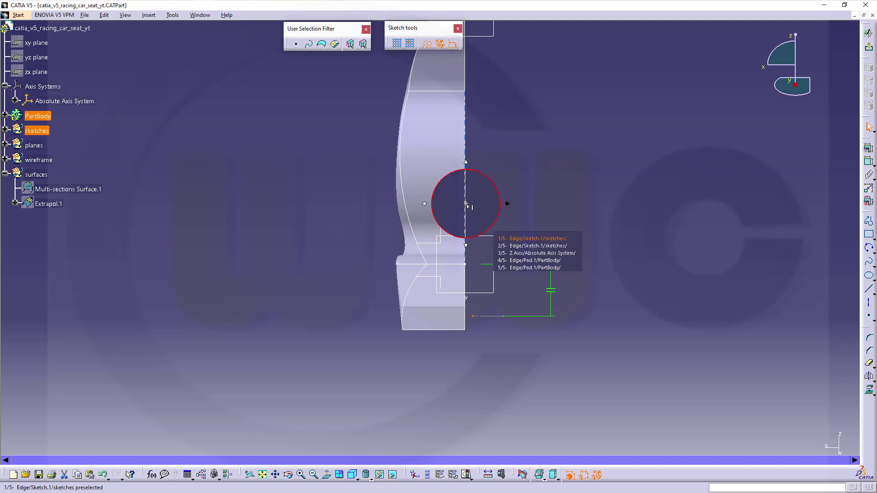
left_click(548, 253)
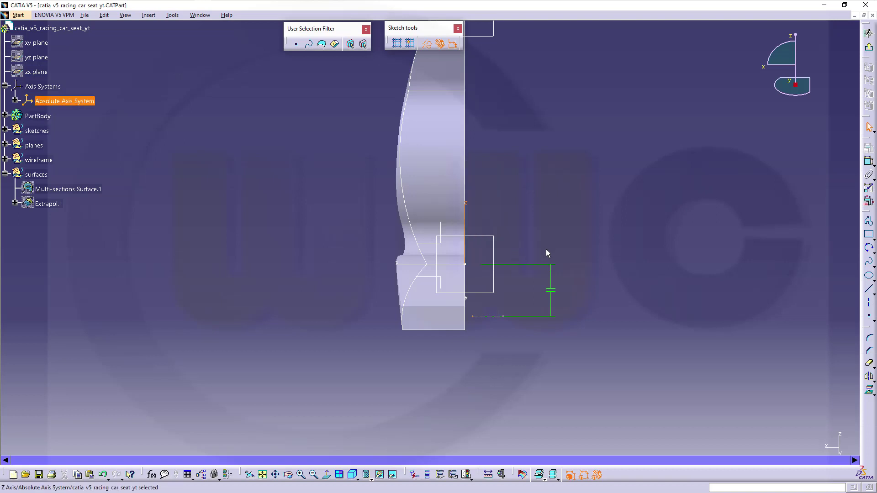
left_click(868, 163)
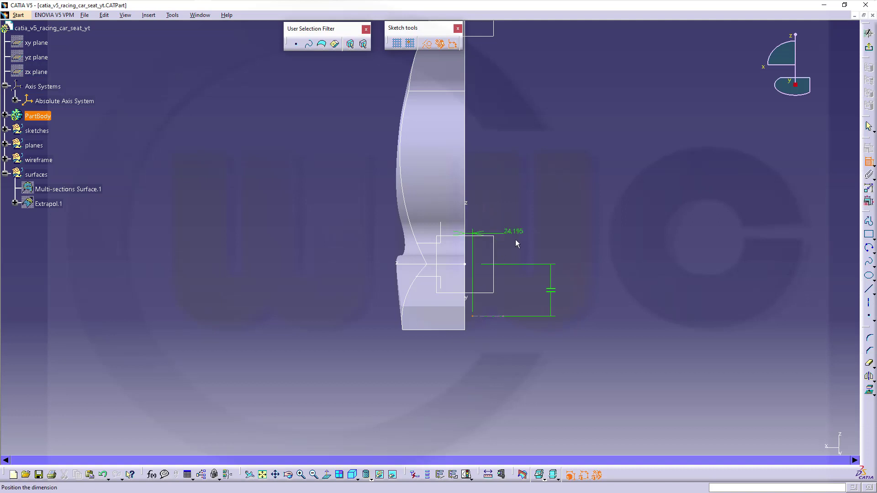
right_click(525, 194)
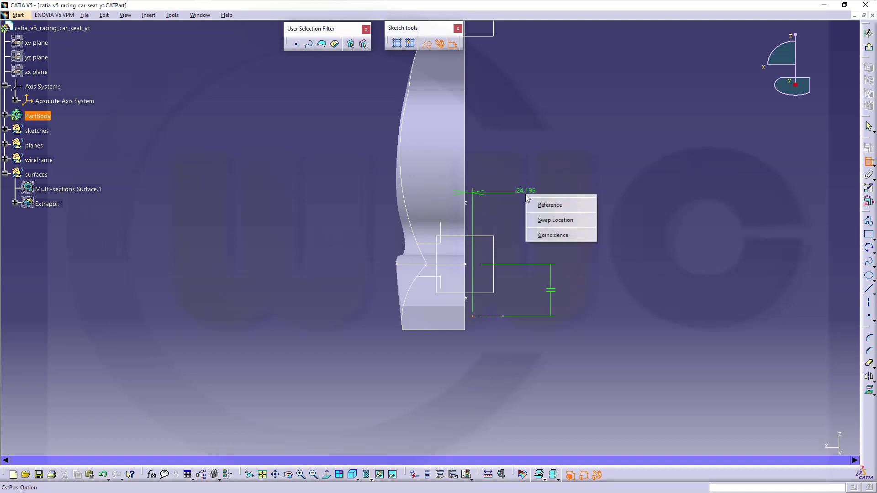
left_click(558, 236)
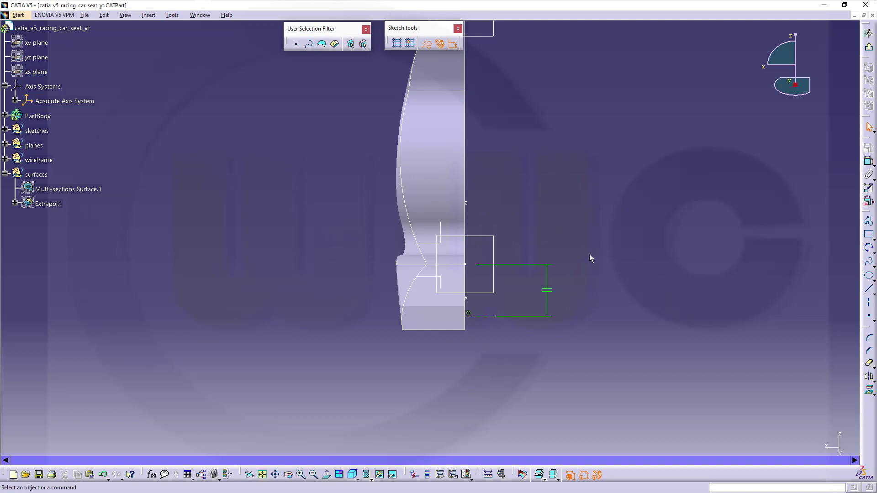
Draw a standard four-point spline from the construction line's endpoint on the Z axis across the seat's lower front, ending beyond its outer edge
mouse_move(546, 336)
middle_mouse_down()
mouse_move(539, 346)
mouse_move(534, 303)
middle_mouse_up()
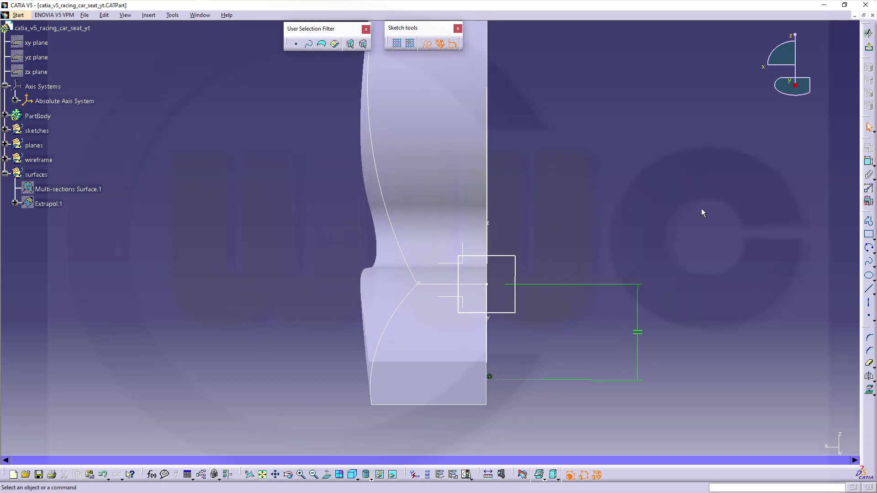
left_click(869, 261)
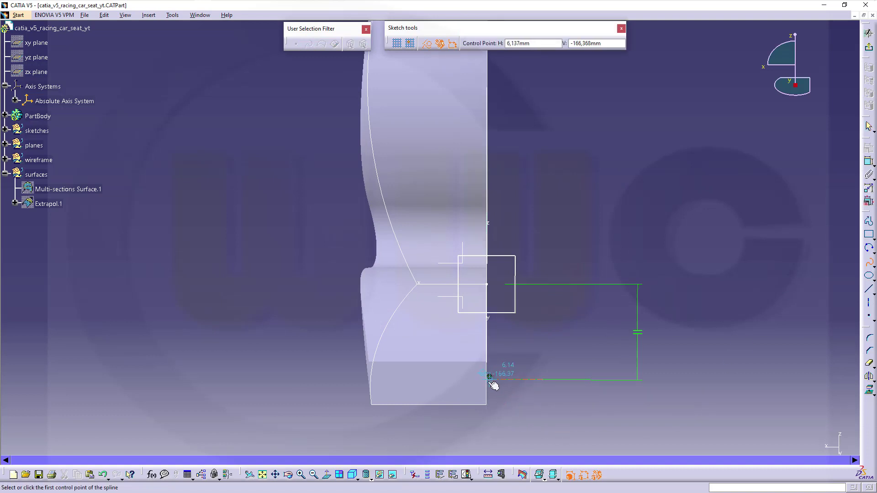
left_click(489, 377)
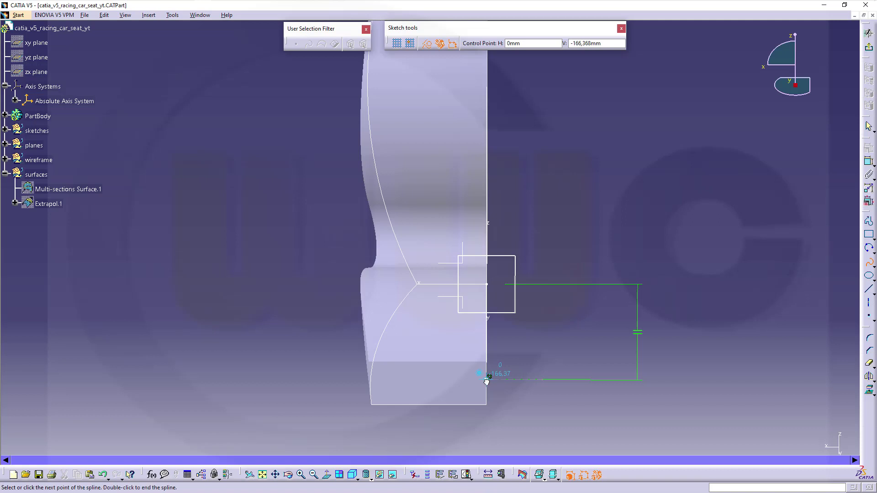
left_click(426, 44)
left_click(454, 387)
left_click(398, 382)
double_click(354, 369)
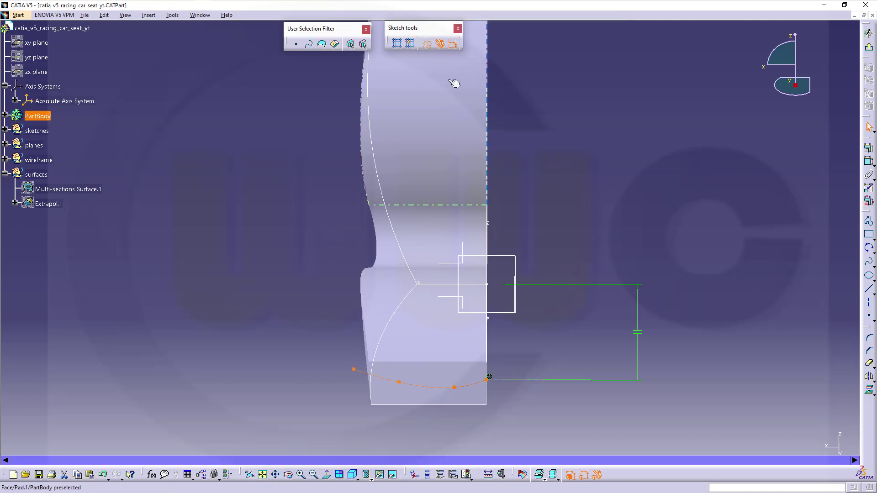
left_click(677, 230)
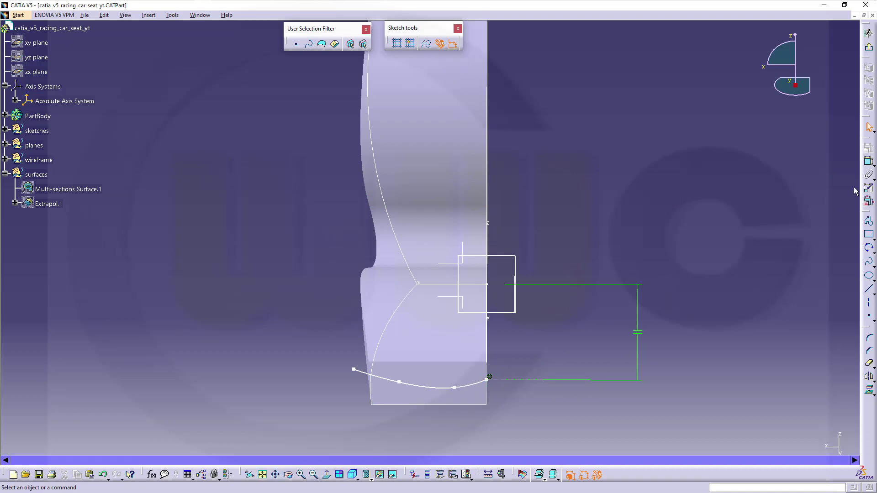
Constrain the spline tangent to the construction line at their shared endpoint
left_click(869, 162)
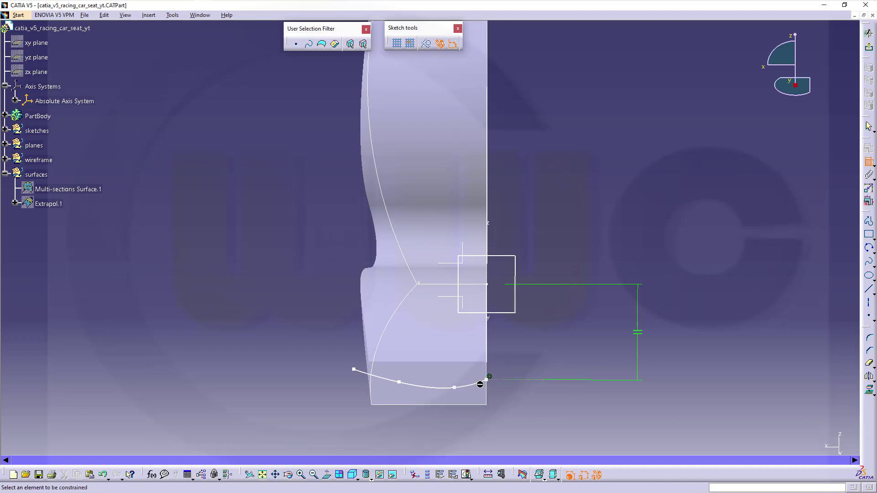
left_click(483, 381)
left_click(505, 381)
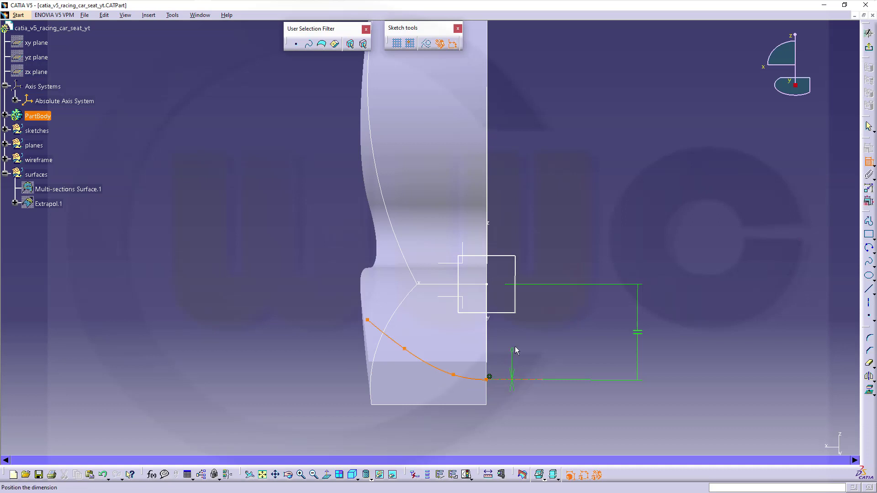
right_click(515, 350)
left_click(537, 388)
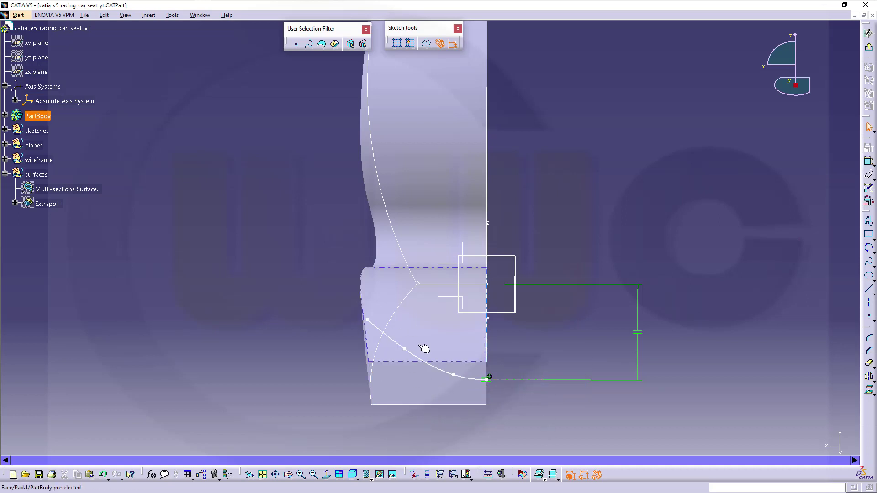
Reshape the spline into a shallow wave across the seat's lower front by moving its control points, with the free end outside the seat
left_click(457, 378)
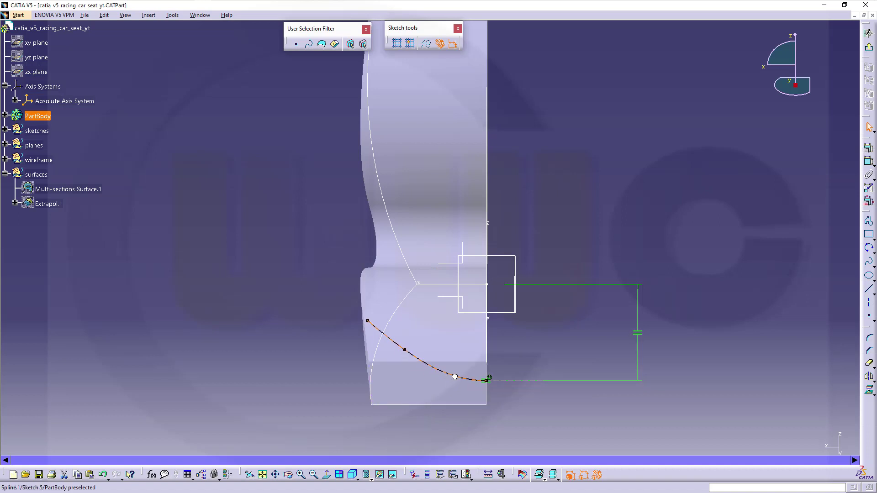
left_click(431, 393)
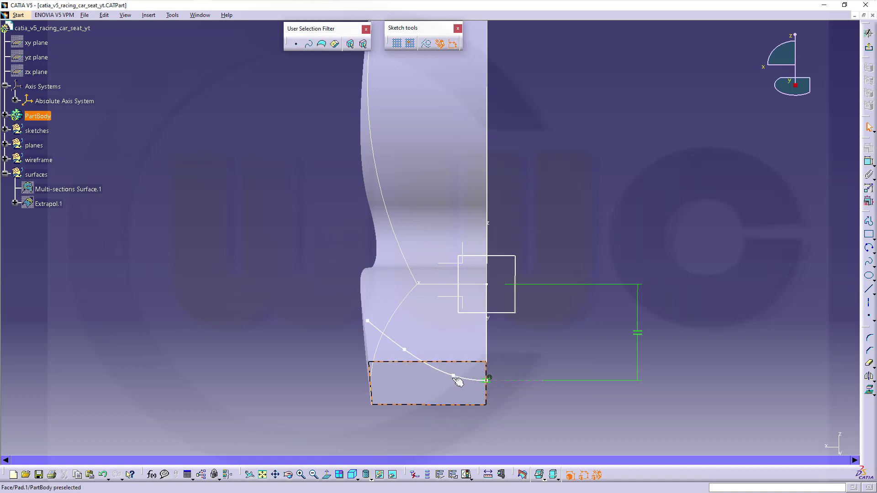
left_click_drag(453, 377, 452, 371)
left_click_drag(367, 321, 353, 353)
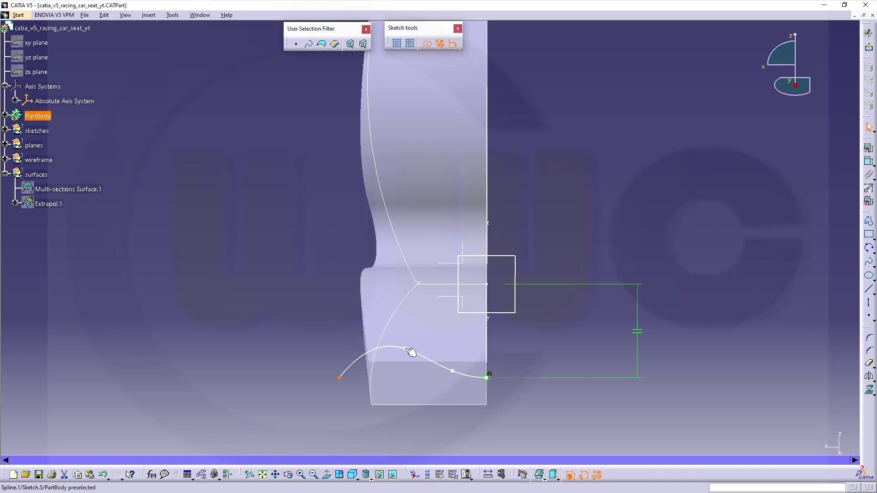
left_click_drag(405, 349, 403, 389)
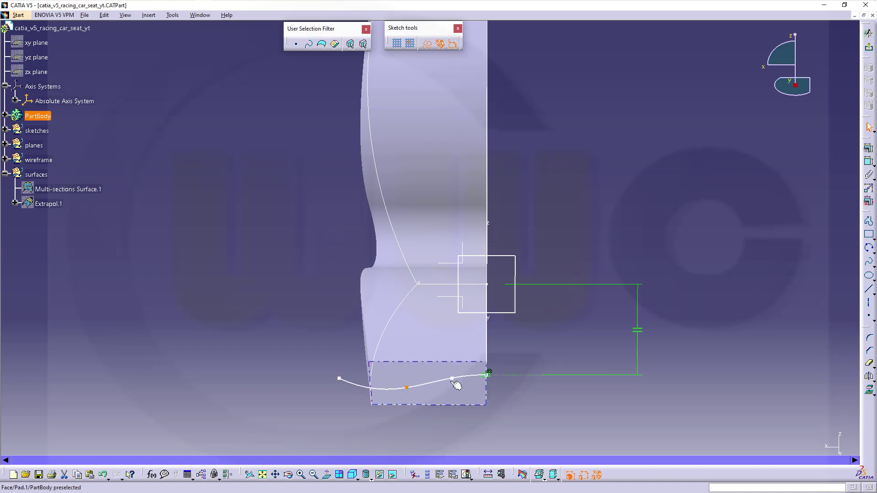
left_click(453, 378)
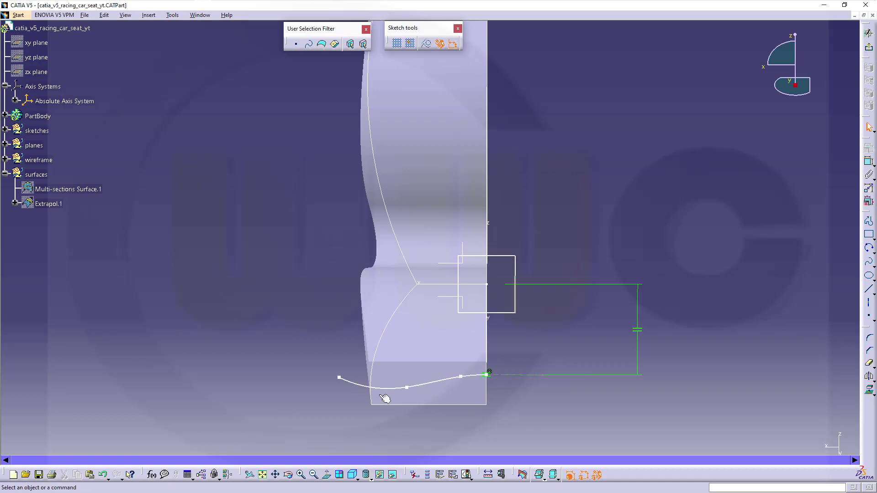
Refine the spline by moving its middle control point inward and raising its free end slightly, and finish the sketch
left_click_drag(414, 387, 439, 383)
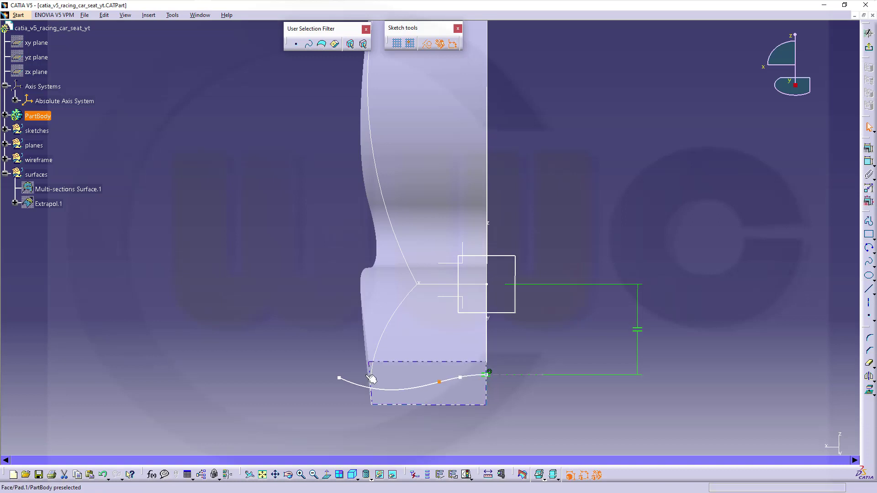
left_click_drag(339, 377, 342, 377)
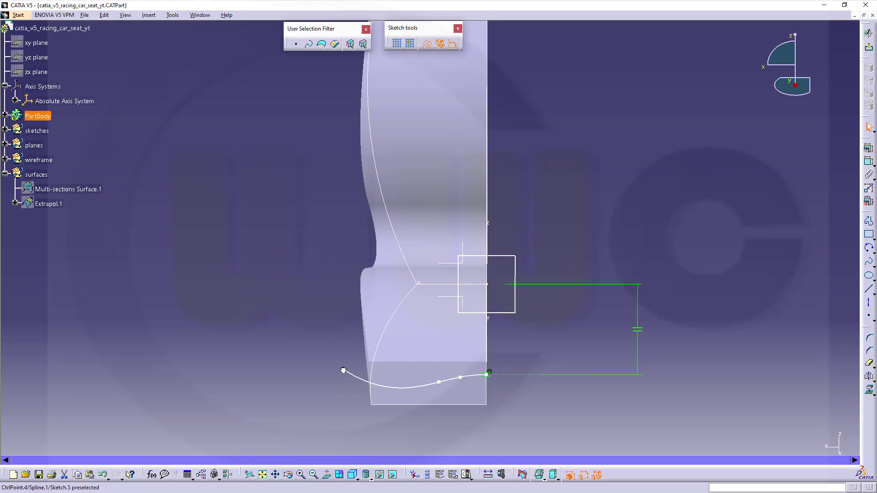
left_click(597, 221)
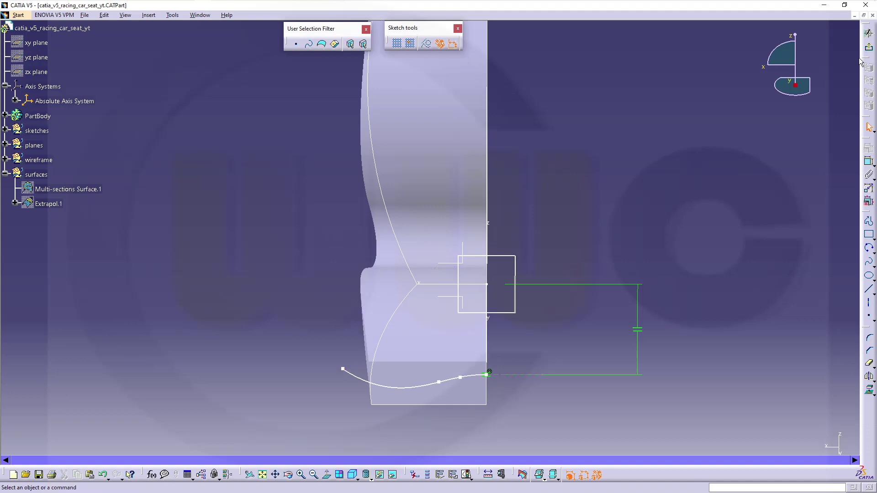
left_click(868, 47)
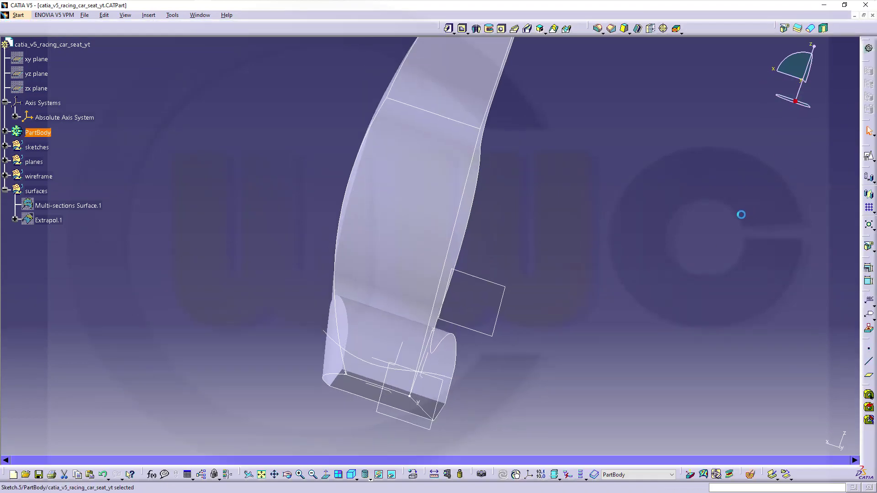
In the Generative Shape Design workbench, extrude the spline sketch as a surface 250 mm in the reversed direction, through the seat's lower front
middle_click_drag(549, 302, 389, 386)
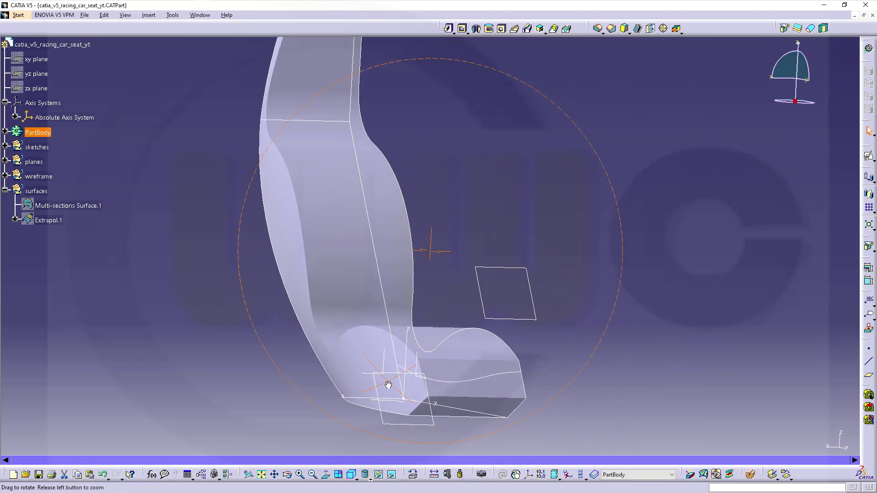
left_click(869, 48)
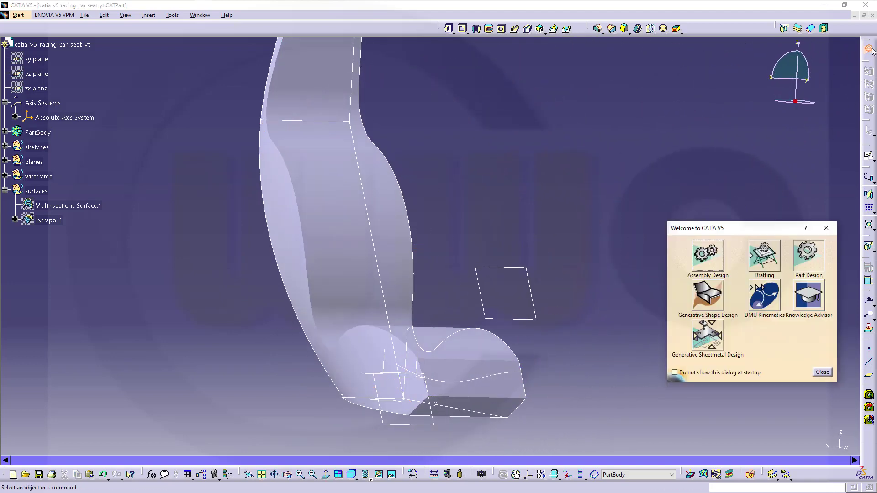
left_click(708, 297)
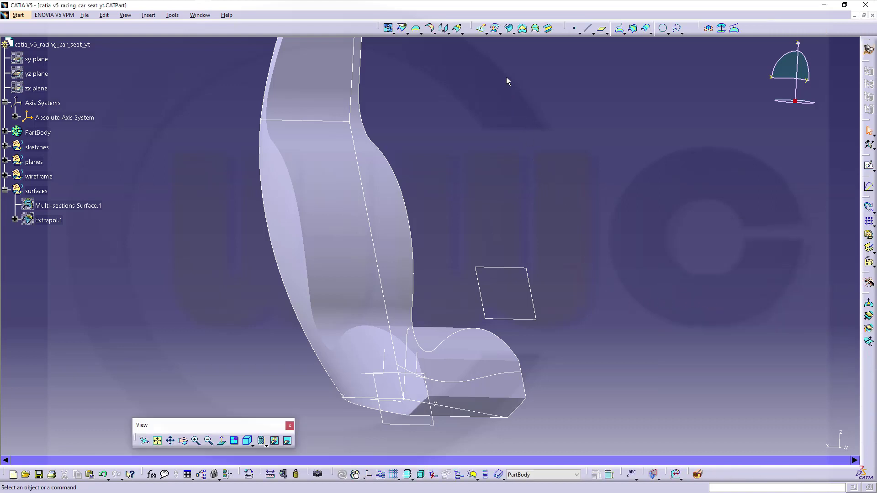
left_click(481, 28)
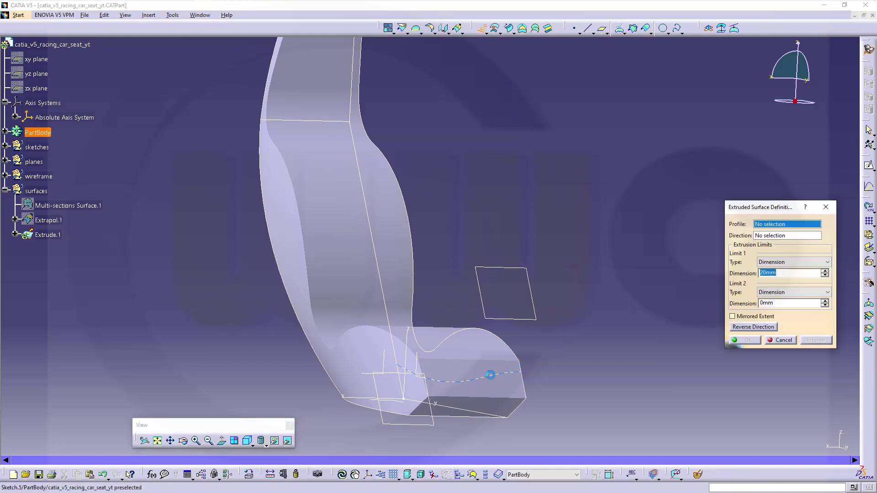
left_click(490, 374)
mouse_move(607, 329)
middle_mouse_down()
mouse_move(542, 233)
mouse_move(547, 225)
middle_mouse_up()
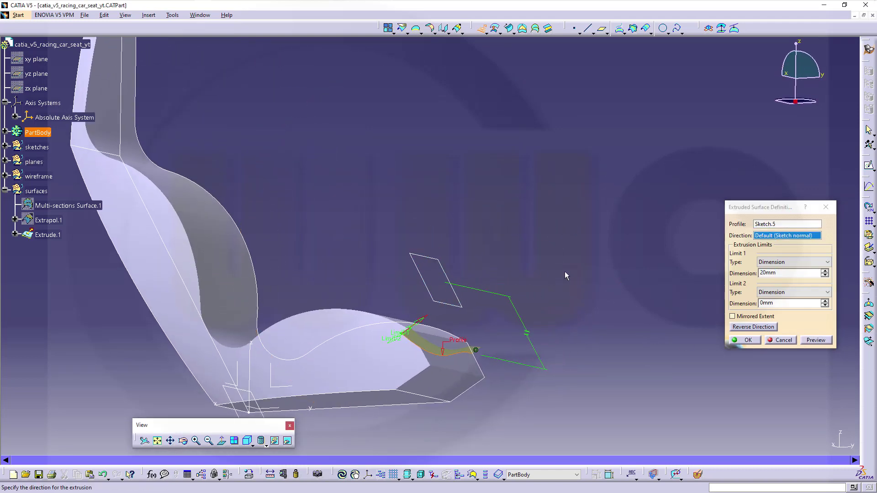
left_click(739, 328)
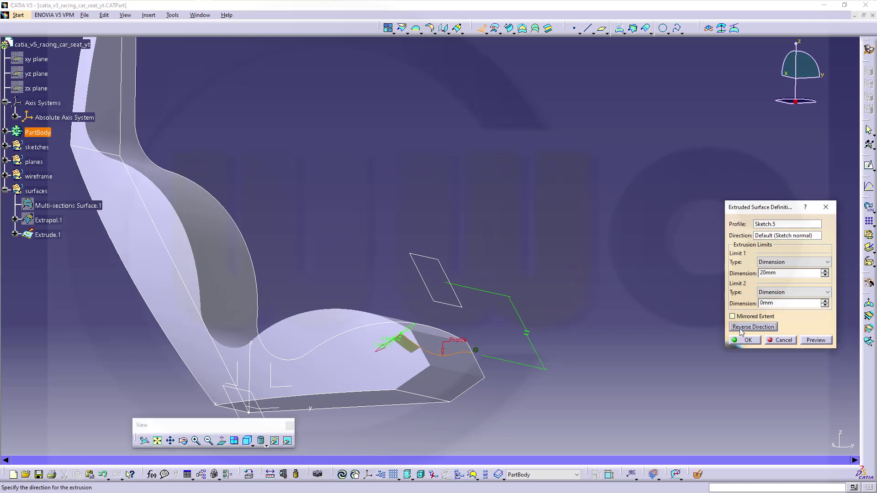
middle_click_drag(581, 296, 489, 263)
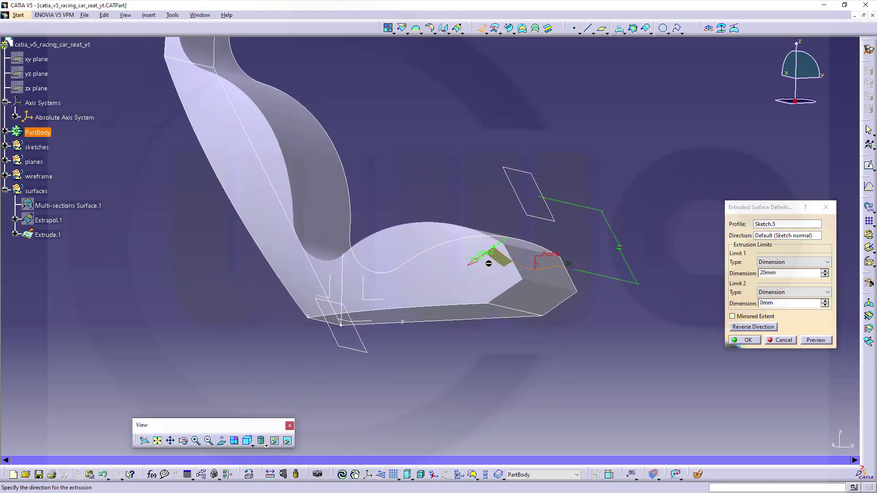
left_click_drag(475, 268, 385, 338)
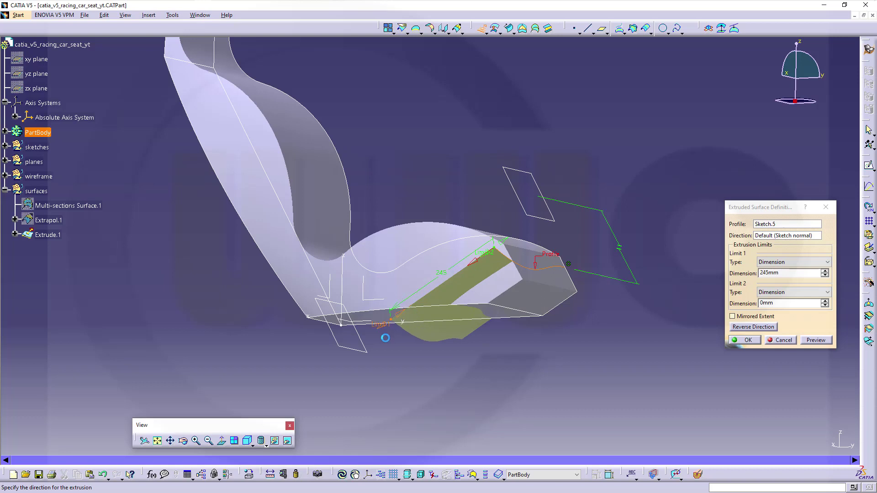
double_click(789, 272)
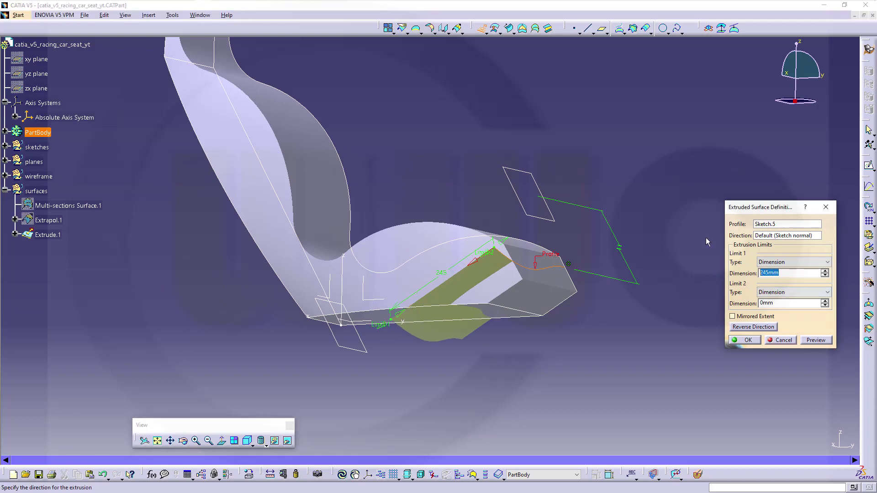
type("250")
key("Return")
Return to the Part Design workbench and split the PartBody with the extruded surface, keeping the material above it
middle_click_drag(539, 201, 519, 314)
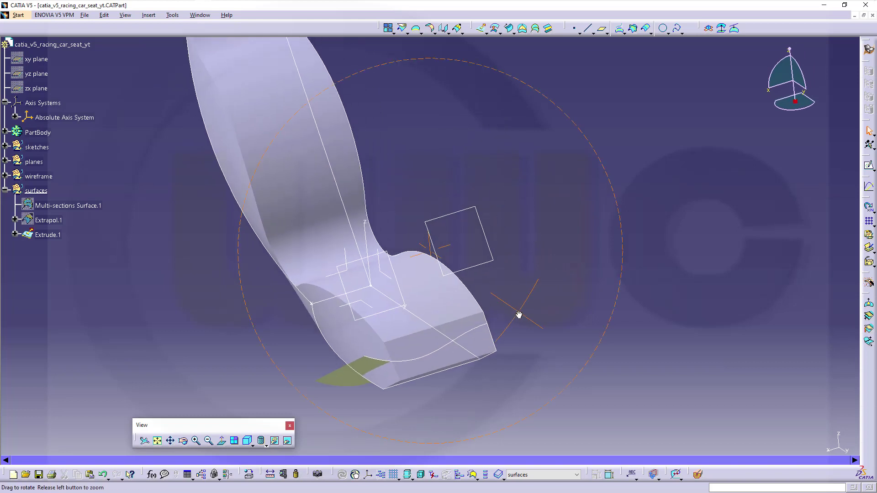
left_click(868, 49)
left_click(707, 255)
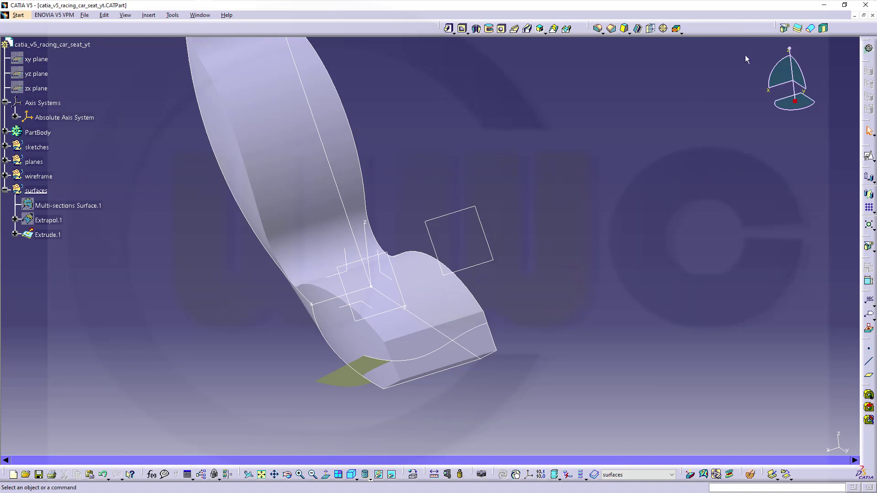
left_click(782, 29)
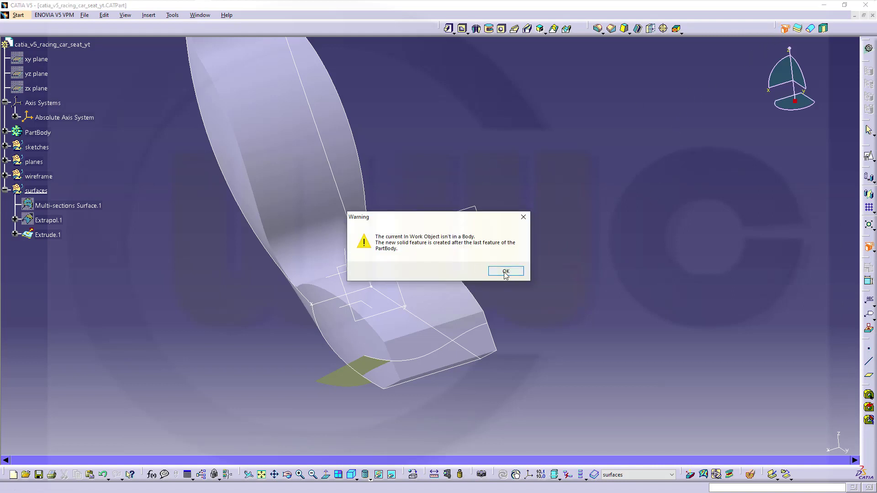
left_click(505, 272)
left_click(352, 384)
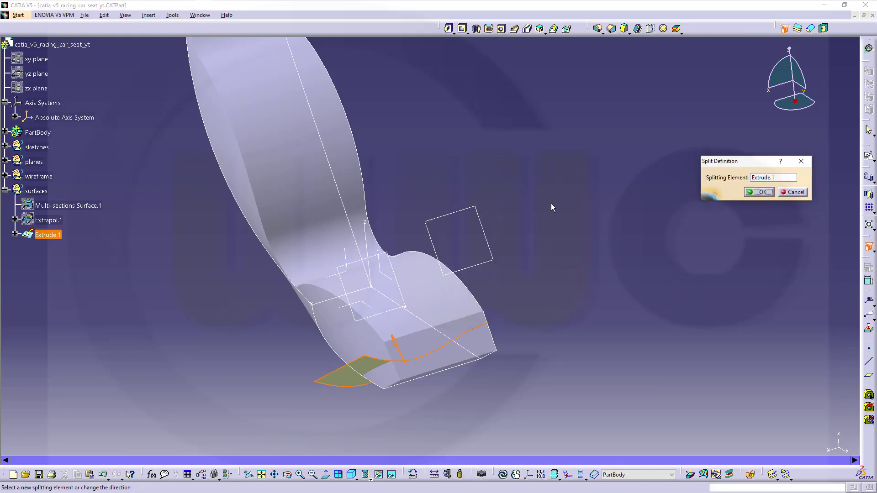
left_click(759, 192)
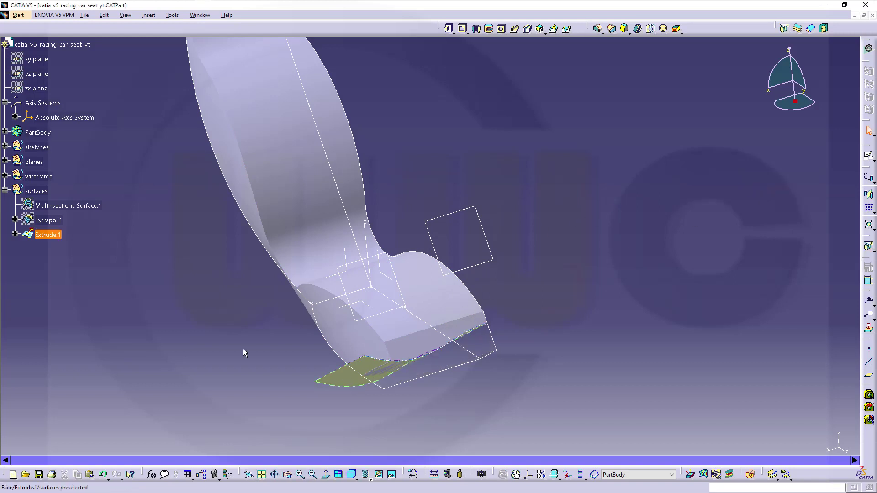
Hide the extruded surface and move the spline sketch, Sketch.5, from the PartBody into the sketches geometrical set
right_click(338, 376)
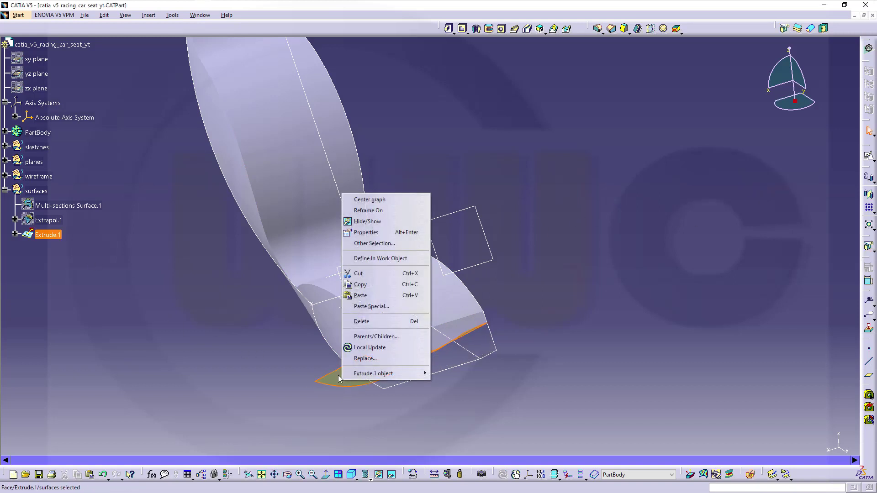
left_click(367, 221)
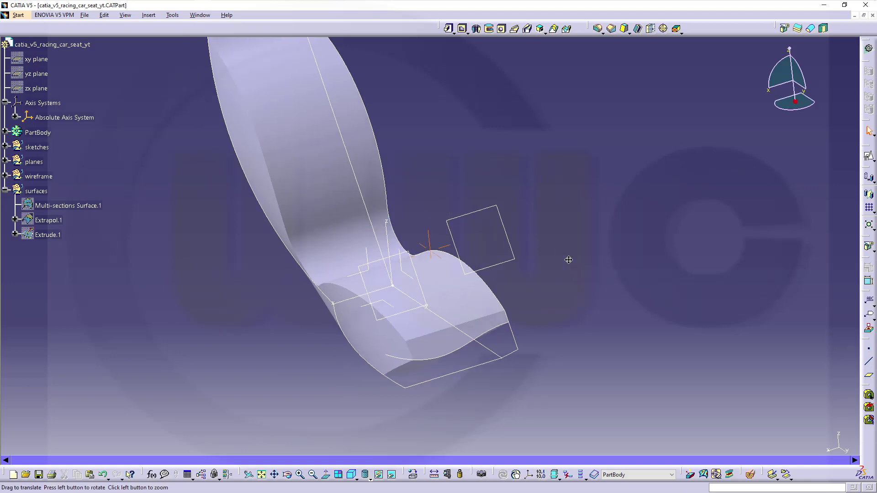
middle_click_drag(568, 260, 288, 235)
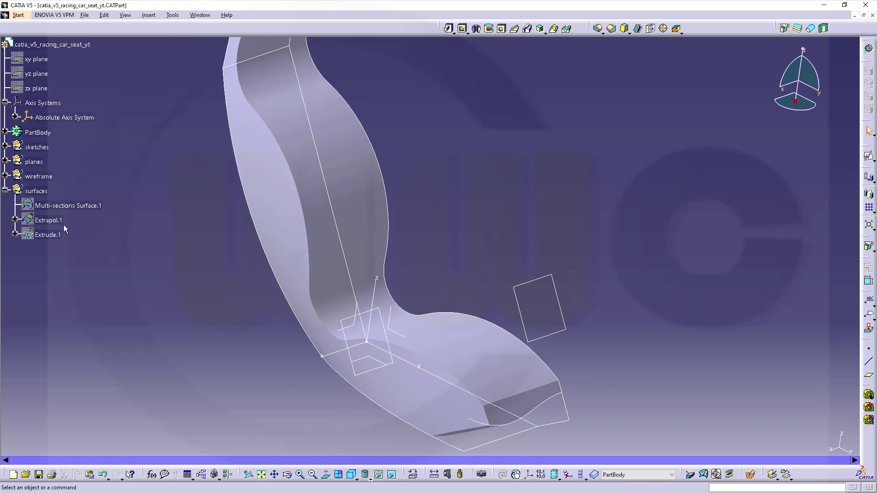
left_click(15, 235)
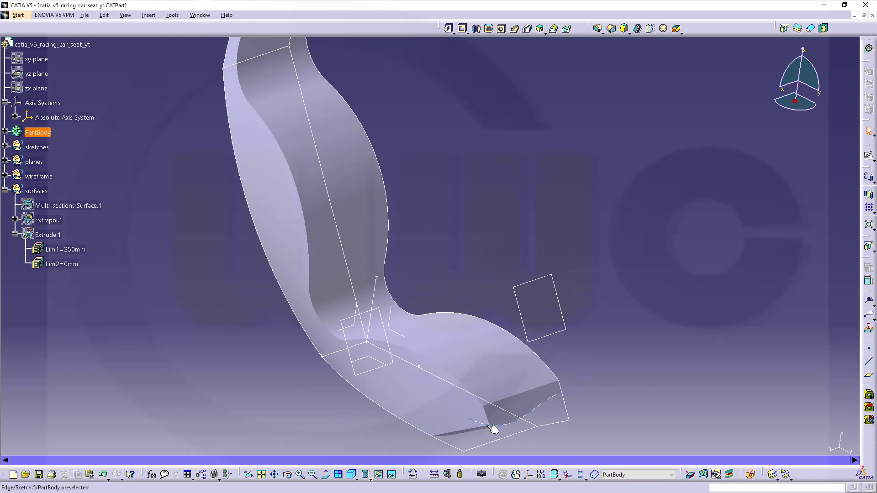
left_click(5, 133)
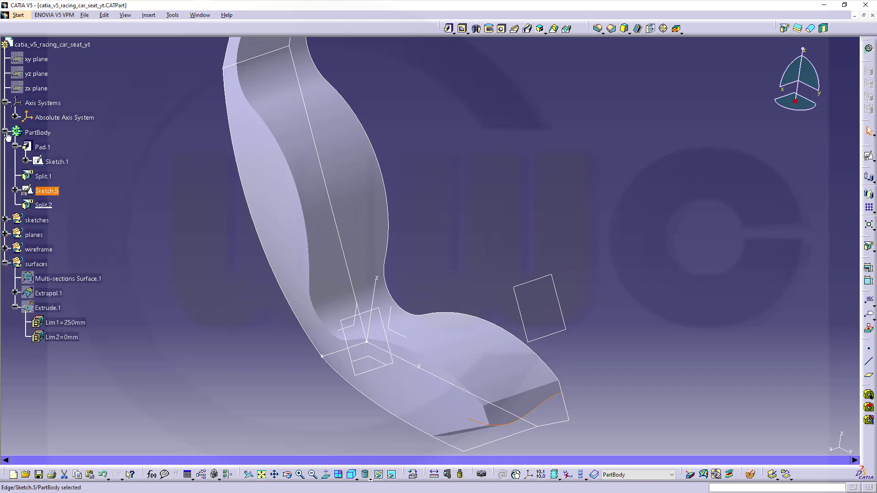
left_click_drag(46, 191, 40, 221)
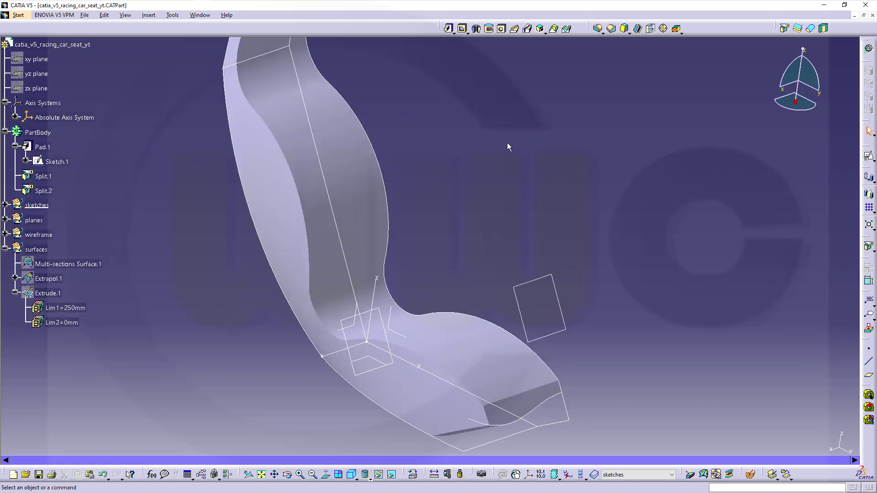
Hide the wireframe, planes and sketches geometrical sets
middle_click_drag(386, 256, 502, 172)
right_click(46, 234)
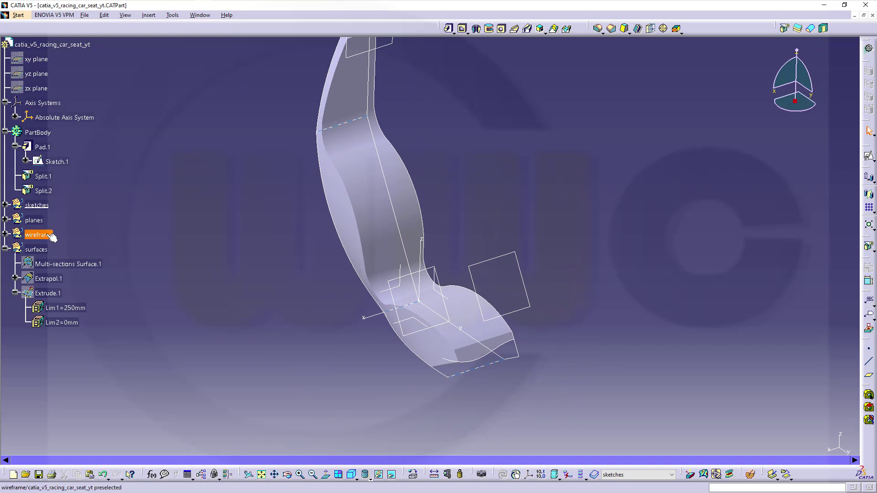
left_click(68, 263)
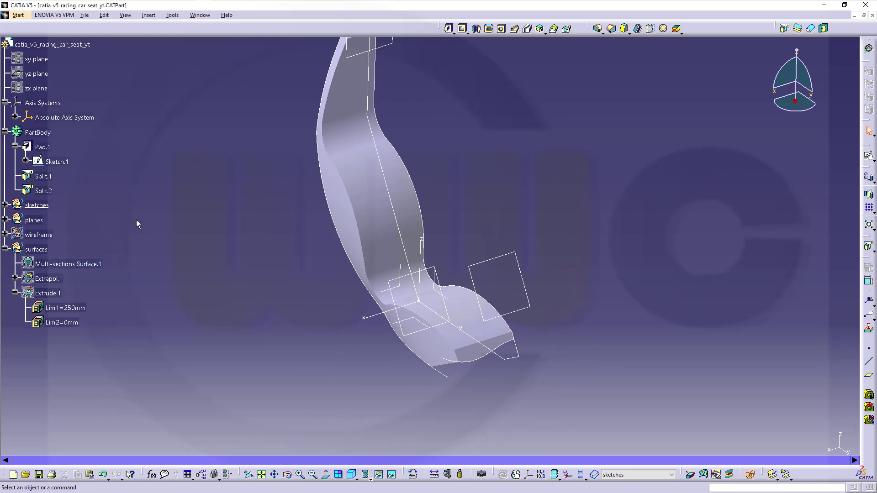
left_click(54, 237)
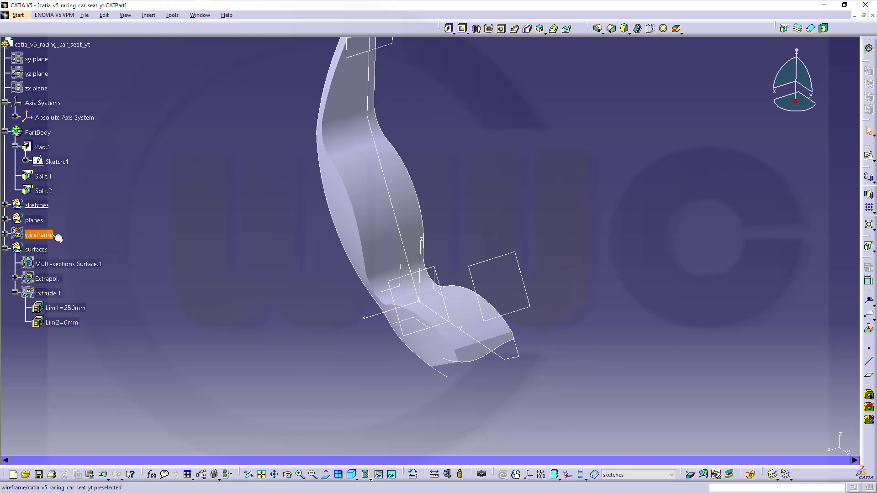
left_click(134, 210)
middle_click_drag(134, 210, 155, 252)
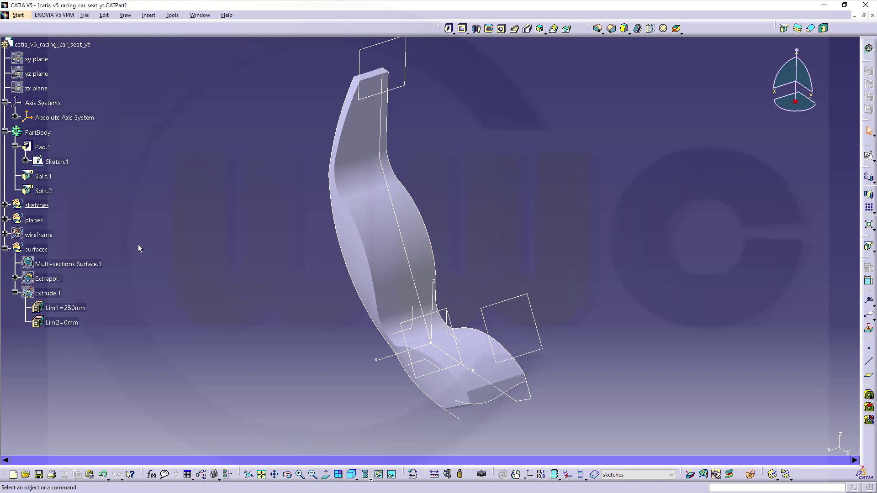
left_click(33, 220)
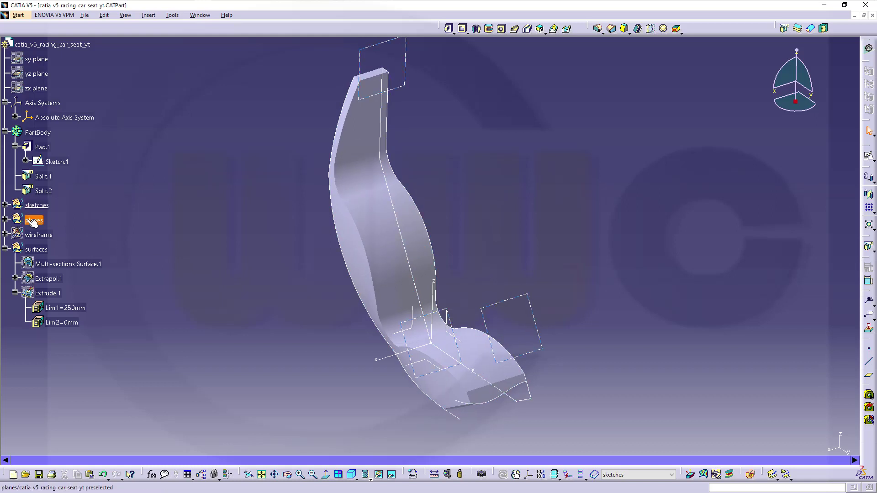
right_click(29, 220)
left_click(66, 249)
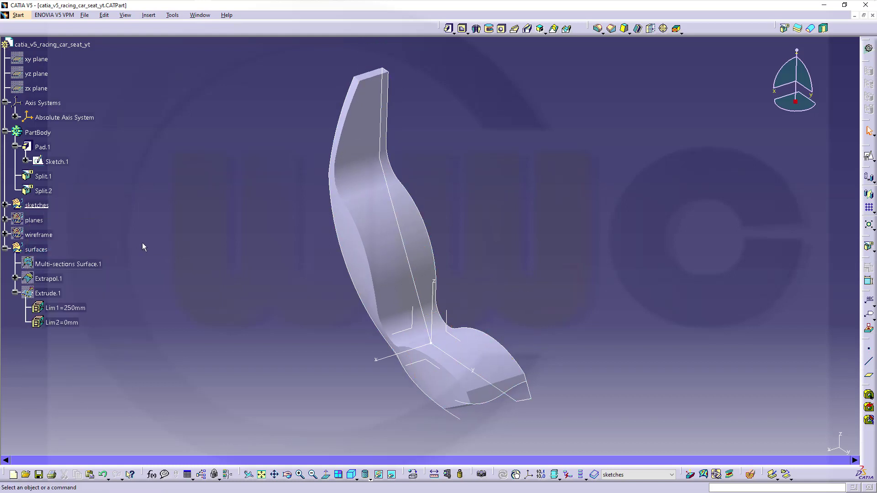
left_click(37, 205)
right_click(37, 205)
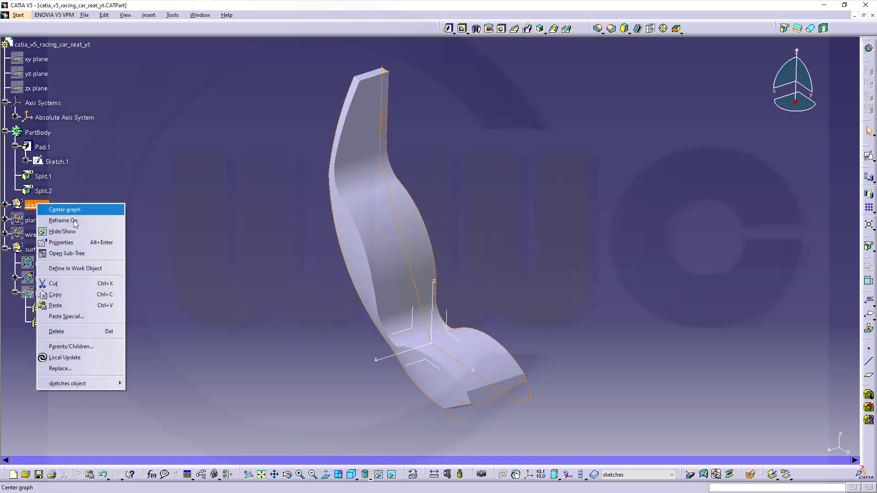
left_click(64, 232)
Display the half-seat solid in Shading with Edges mode
middle_click_drag(493, 266, 508, 248)
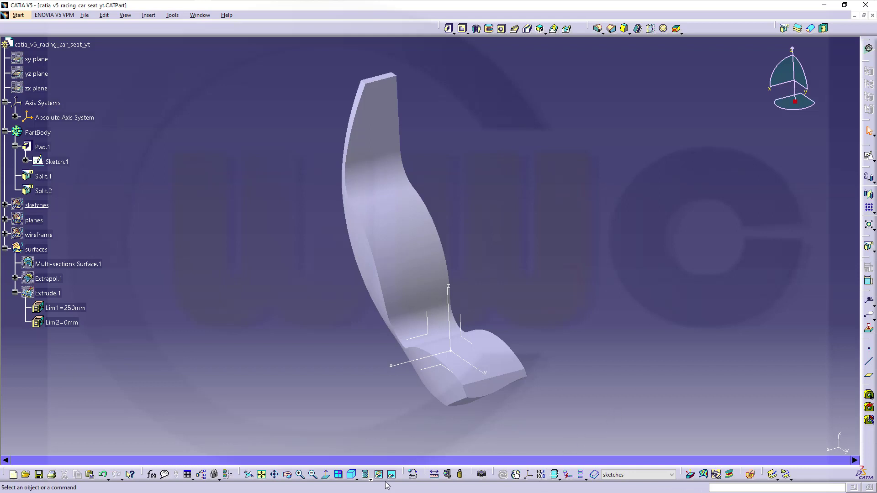
left_click(370, 480)
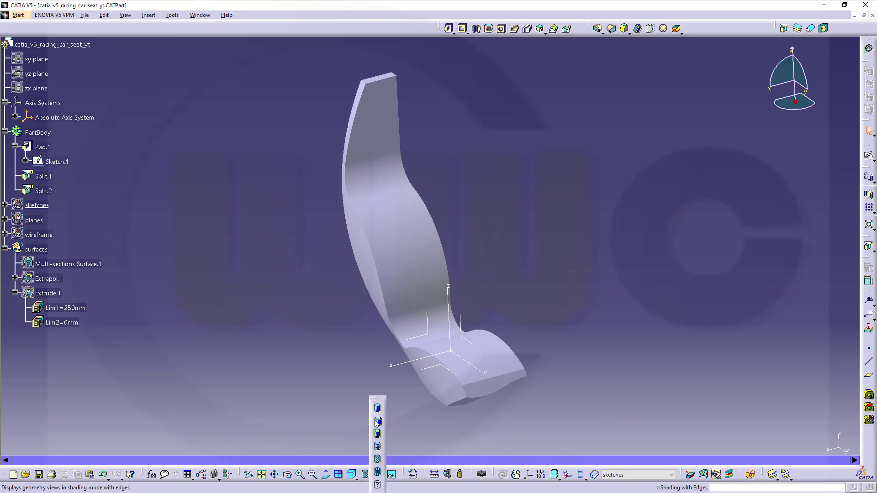
left_click(377, 421)
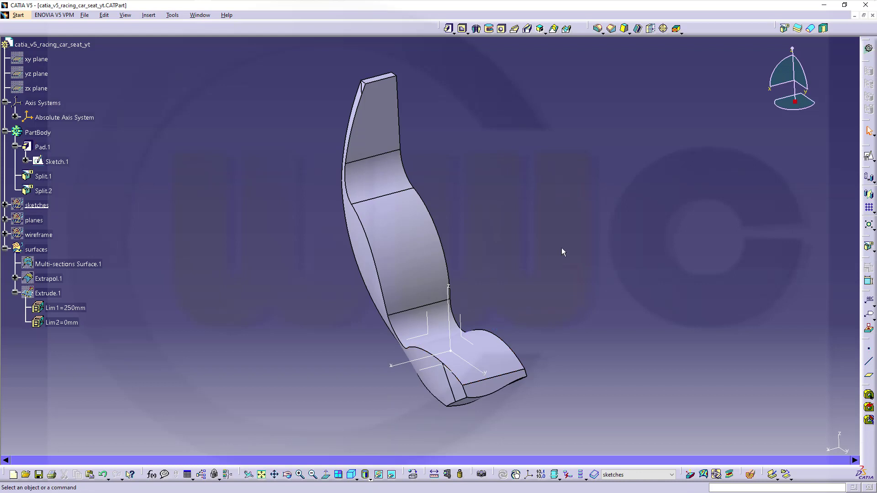
middle_click_drag(562, 251, 678, 211)
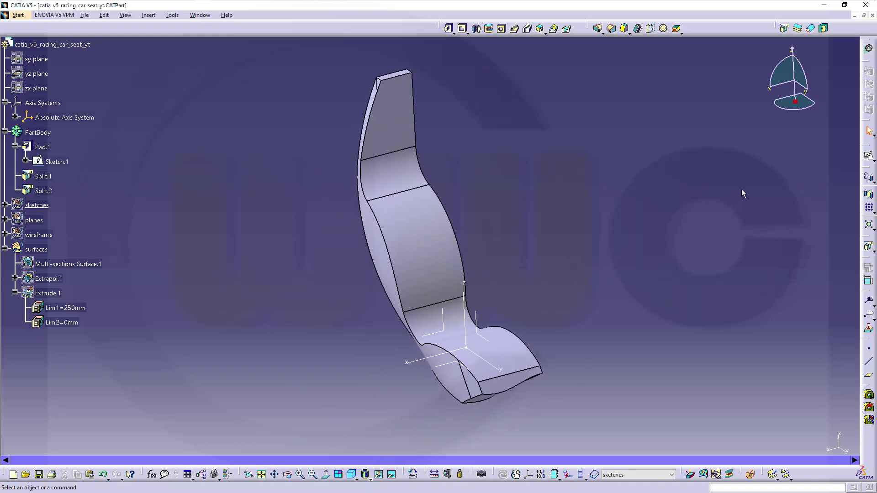
Mirror the half-seat solid about the yz plane of the absolute axis system to form the full seat
left_click(868, 197)
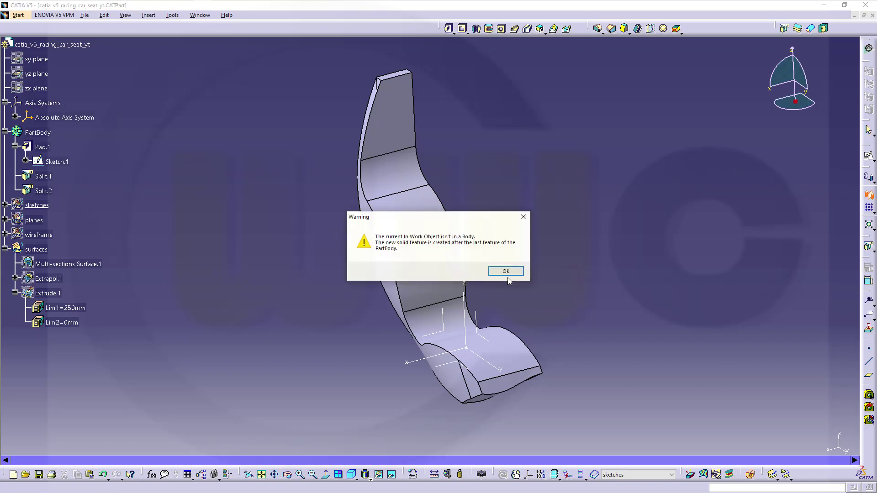
left_click(506, 271)
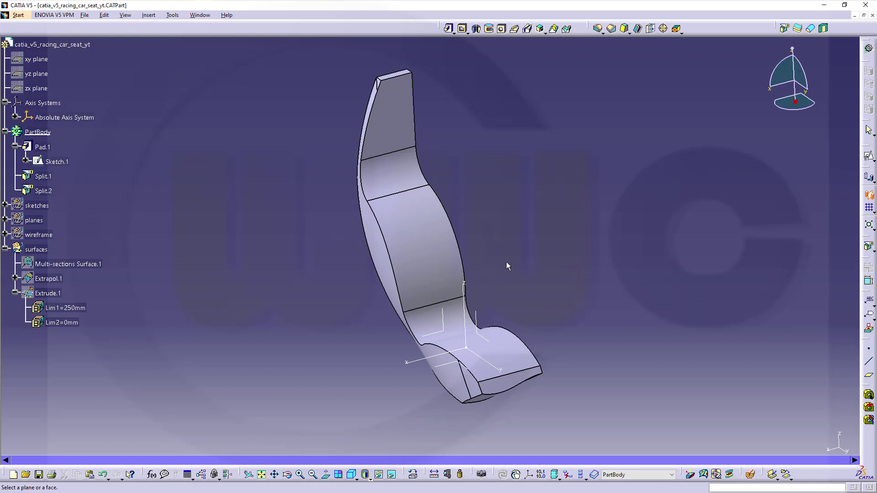
left_click(476, 314)
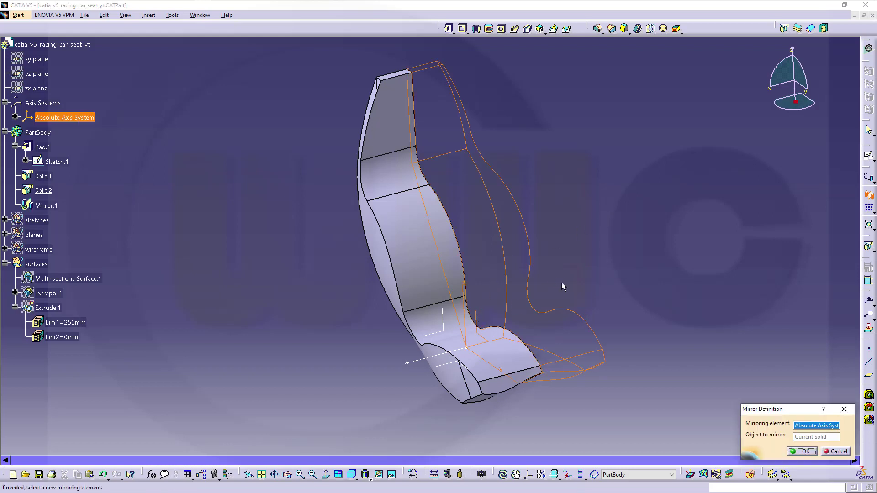
left_click(802, 451)
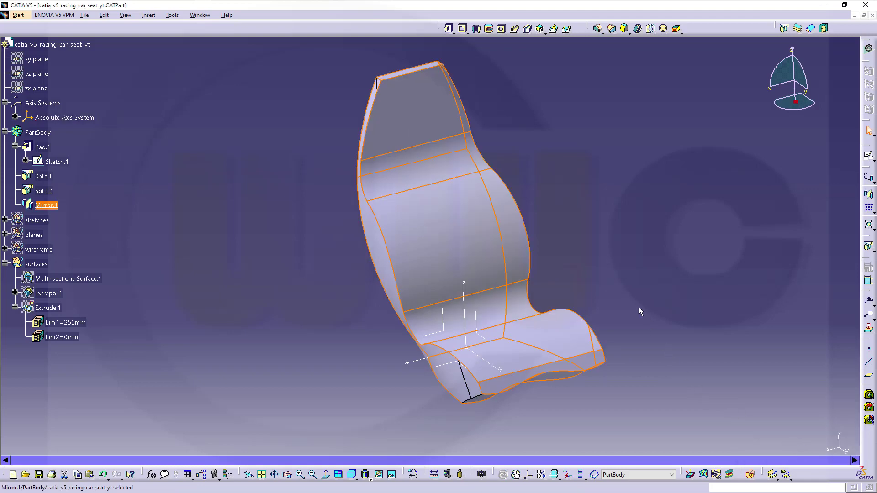
middle_click_drag(603, 277, 338, 272)
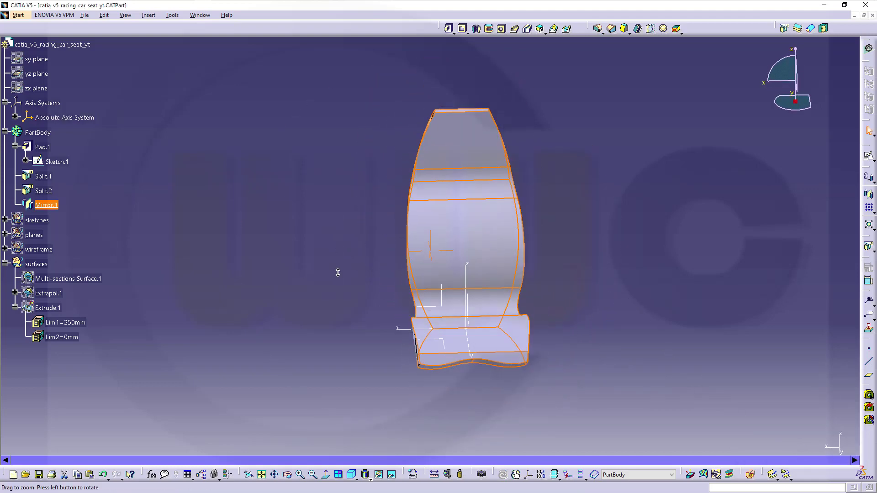
left_click(623, 294)
middle_click_drag(623, 293, 393, 248)
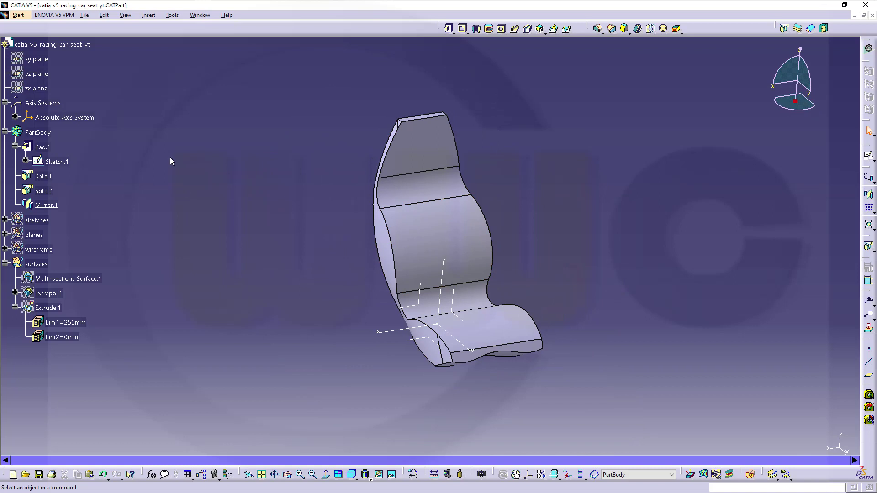
Show the planes geometrical set
middle_click_drag(598, 303, 445, 319)
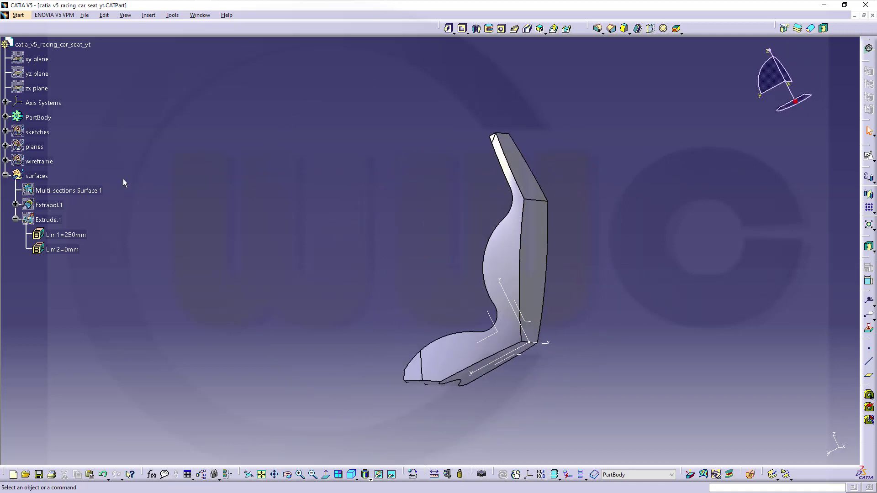
right_click(39, 146)
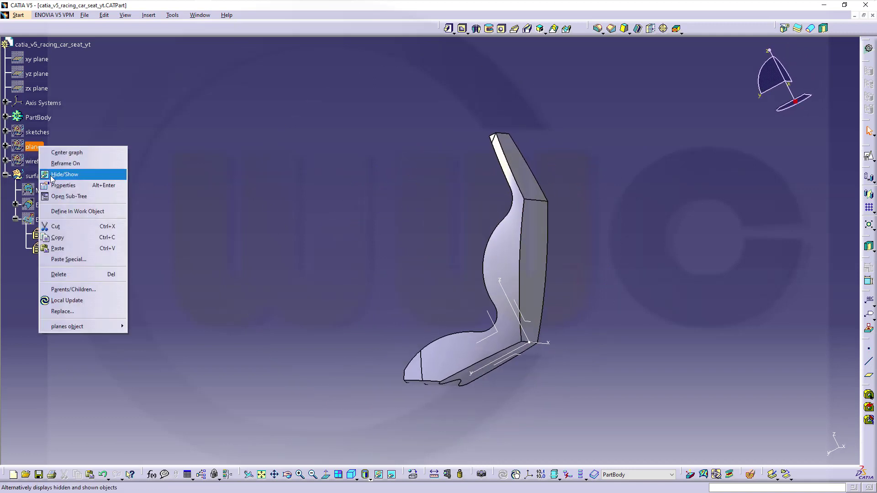
left_click(65, 174)
Start a positioned sketch on Plane.2 behind the backrest with Reverse H, Reverse V and Swap enabled
middle_click_drag(236, 194, 348, 199)
middle_click_drag(286, 180, 810, 192)
left_click(870, 160)
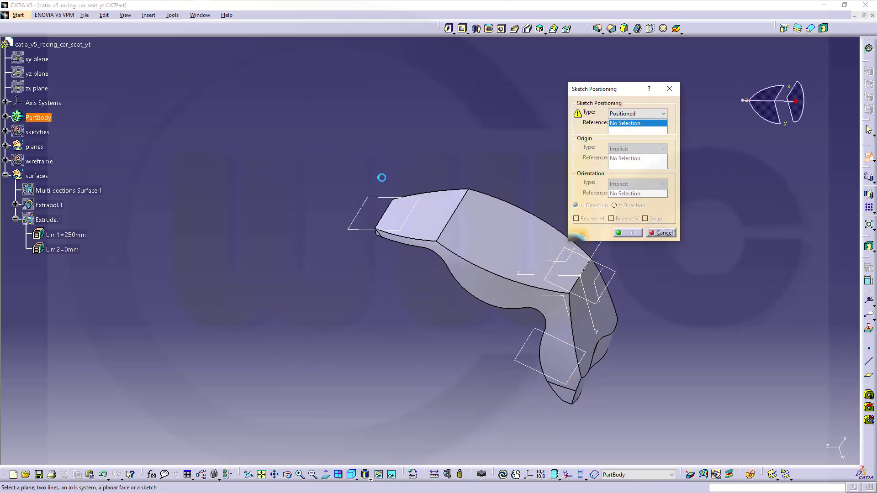
left_click(382, 202)
mouse_move(362, 206)
middle_mouse_down()
mouse_move(421, 290)
mouse_move(303, 307)
mouse_move(368, 355)
mouse_move(411, 356)
mouse_move(415, 319)
middle_mouse_up()
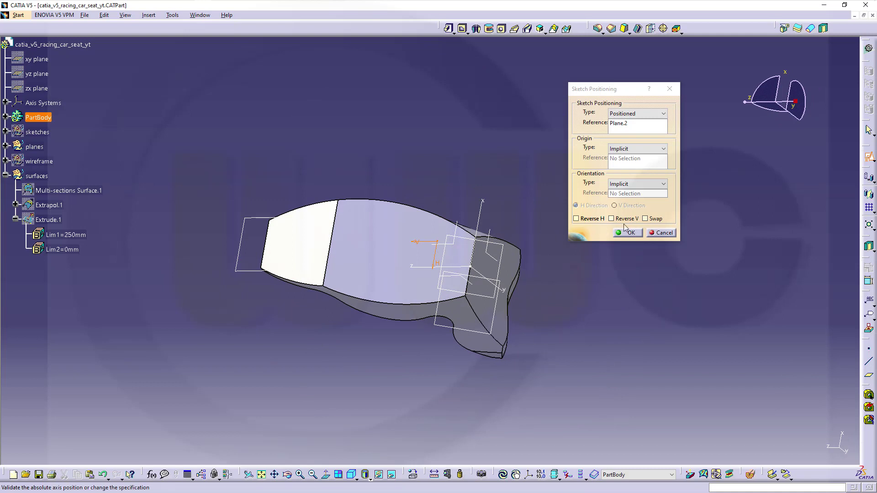
left_click(646, 219)
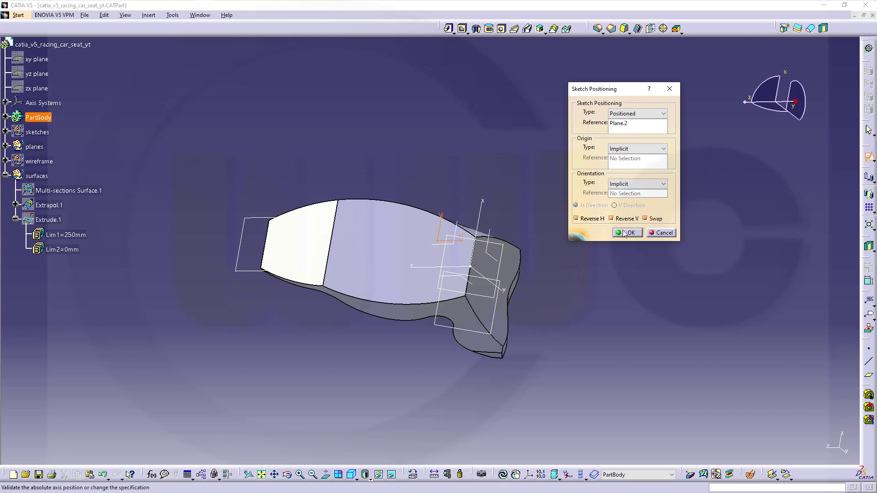
left_click(626, 232)
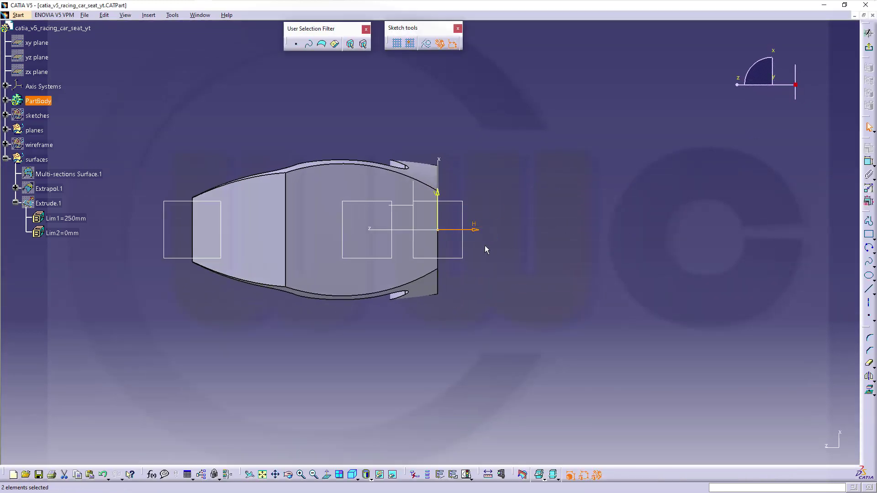
Hide the sketch's H and V axes
left_click(435, 190, "ctrl")
left_click(402, 431)
middle_click_drag(573, 264, 625, 263)
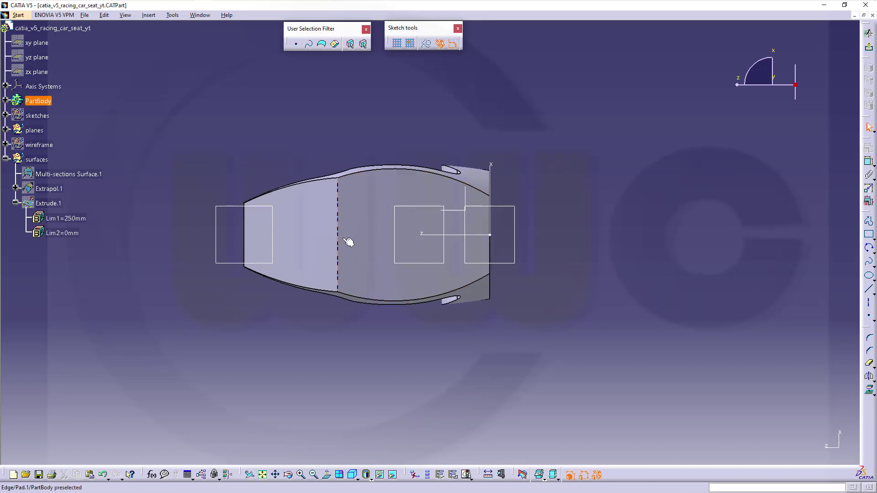
left_click(870, 392)
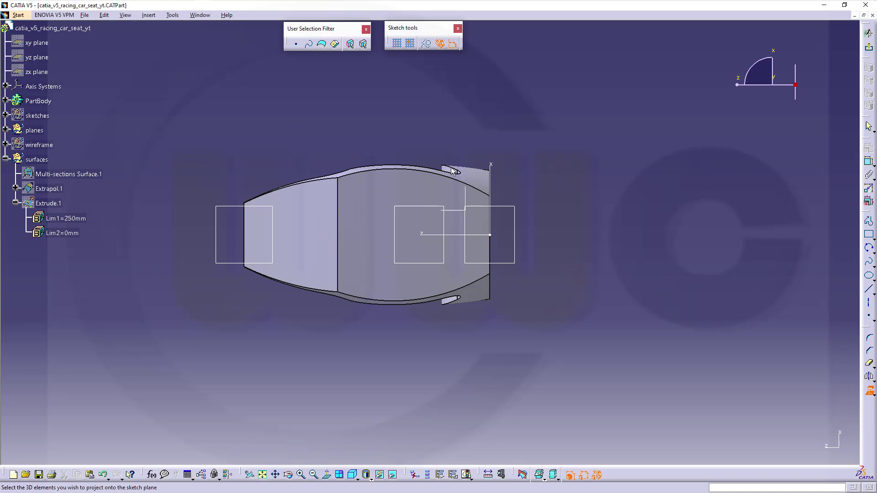
left_click(869, 390)
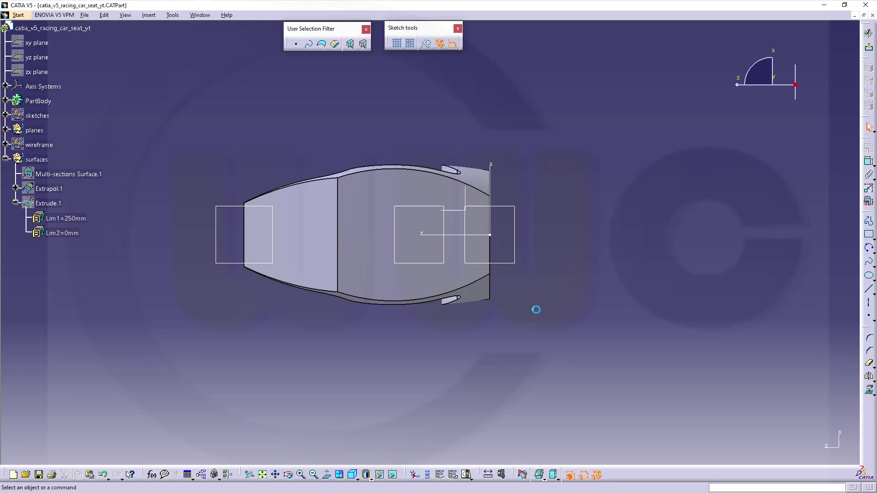
left_click(338, 220)
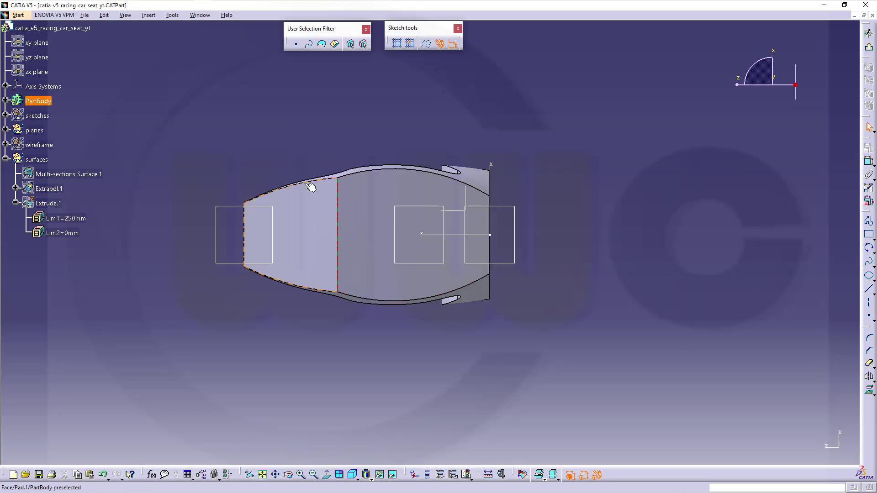
left_click(868, 248)
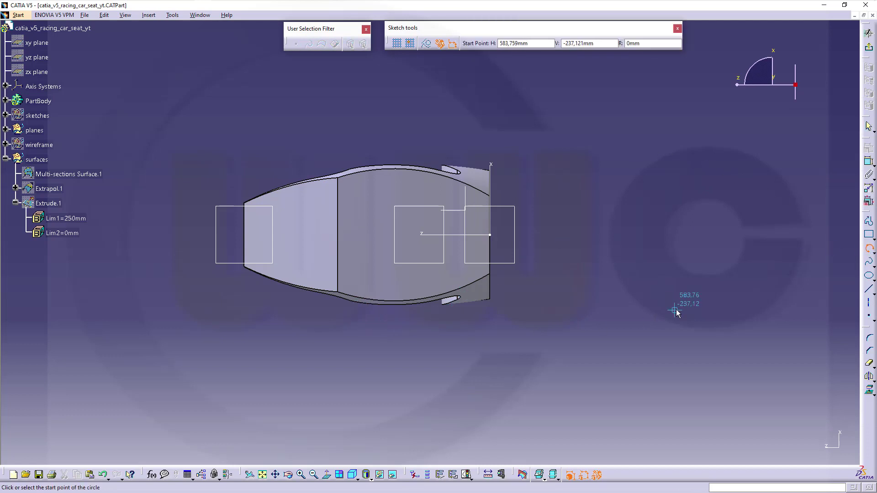
key("Escape")
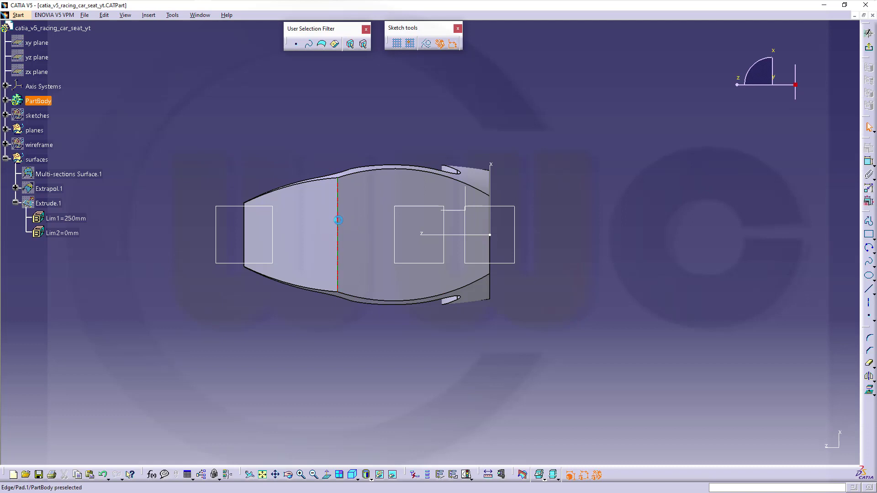
Project the straight edge between the upper and lower back faces of the seat onto the sketch plane
left_click(869, 390)
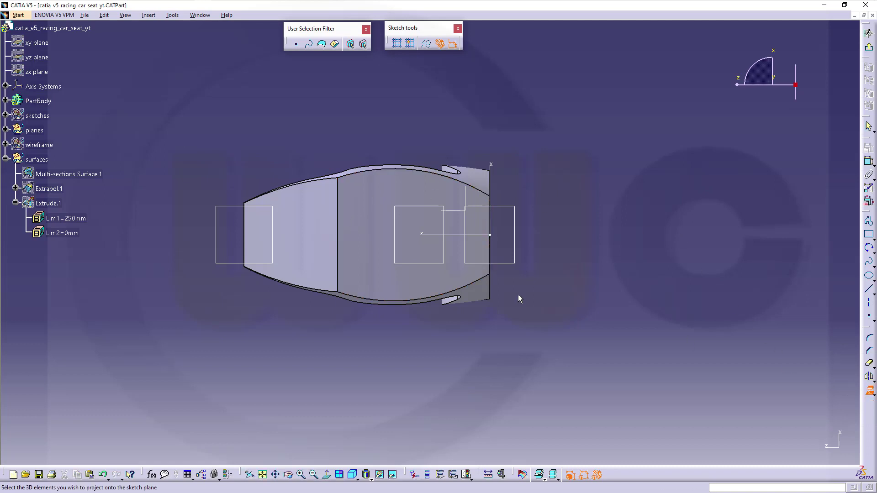
left_click(340, 216)
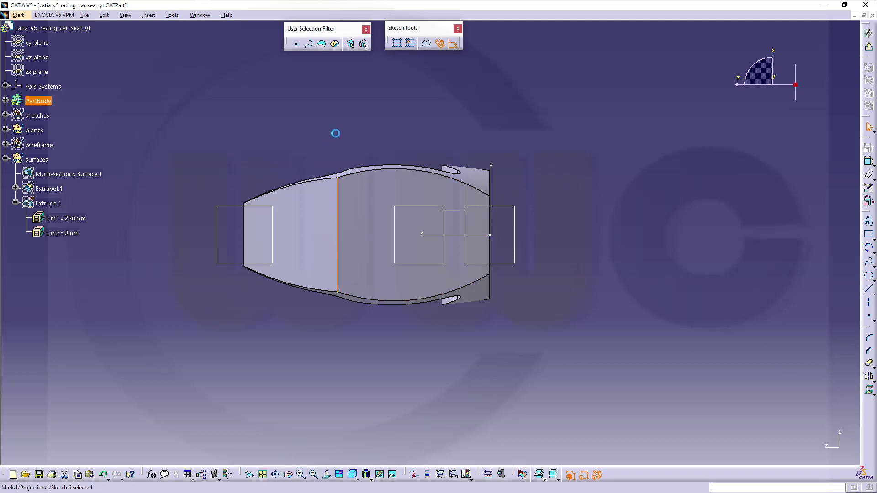
left_click(400, 133)
Draw a three-point arc joining the ends of the projected edge and bulging toward the seat base
left_click(869, 248)
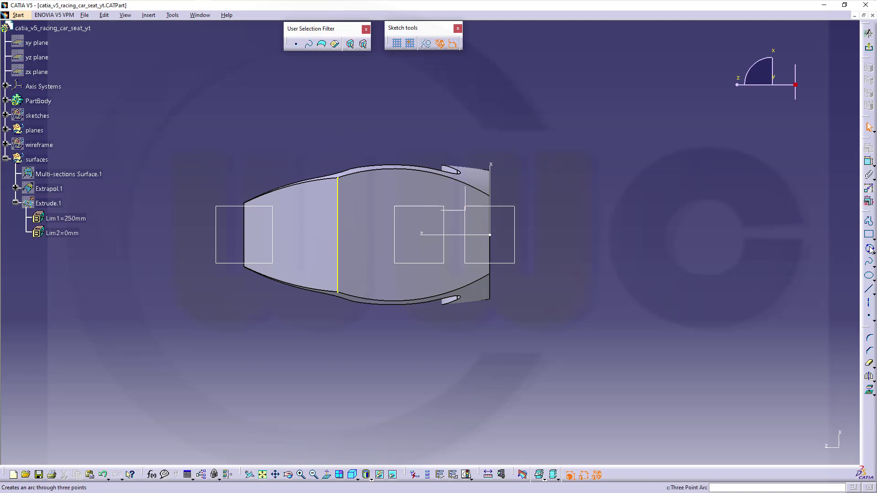
left_click(343, 296)
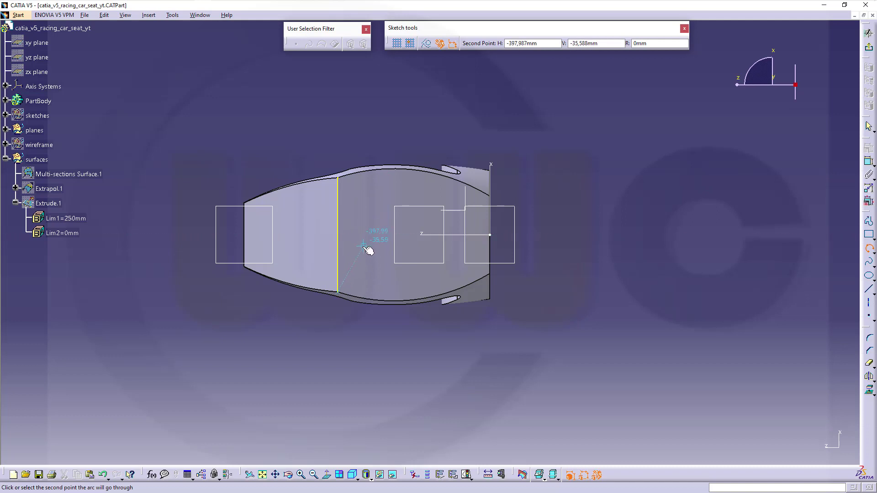
left_click(364, 235)
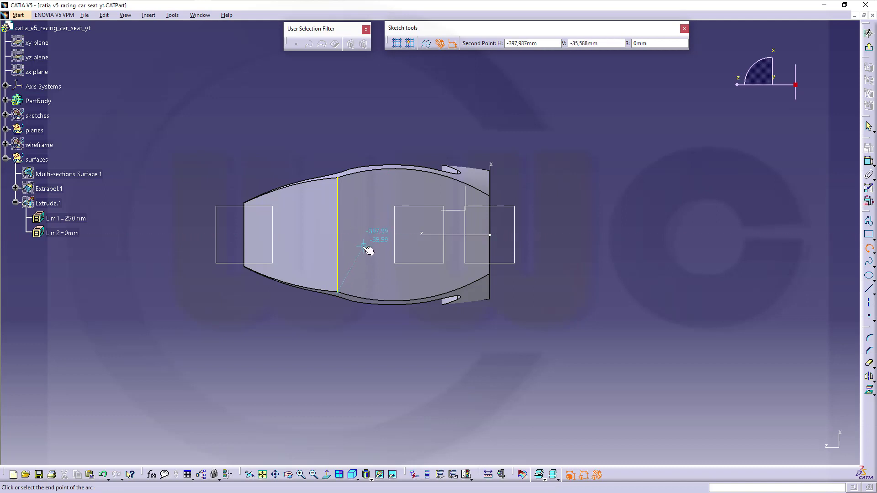
left_click(339, 180)
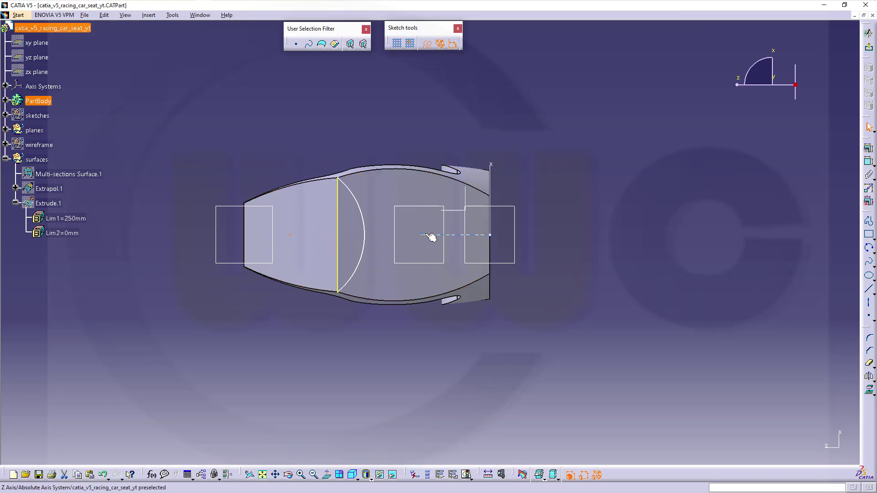
Constrain the arc's centre point coincident with the Z axis of the absolute axis system
left_click(870, 165)
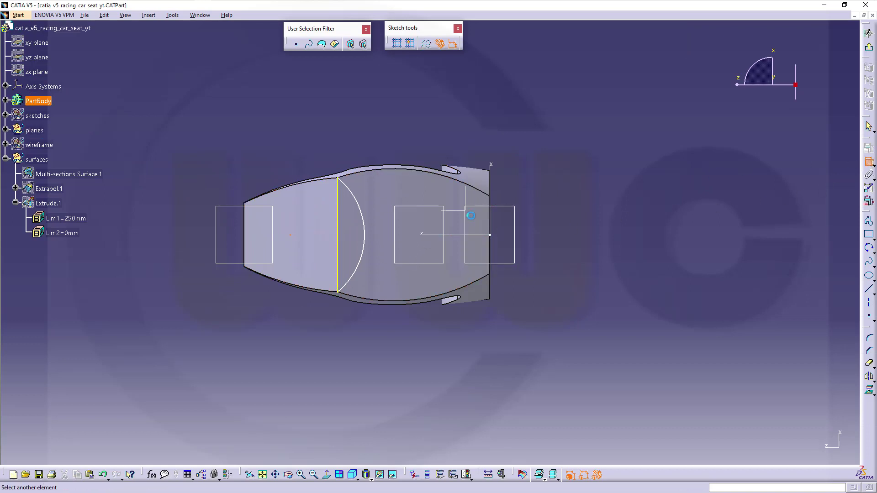
left_click(435, 235)
right_click(432, 238)
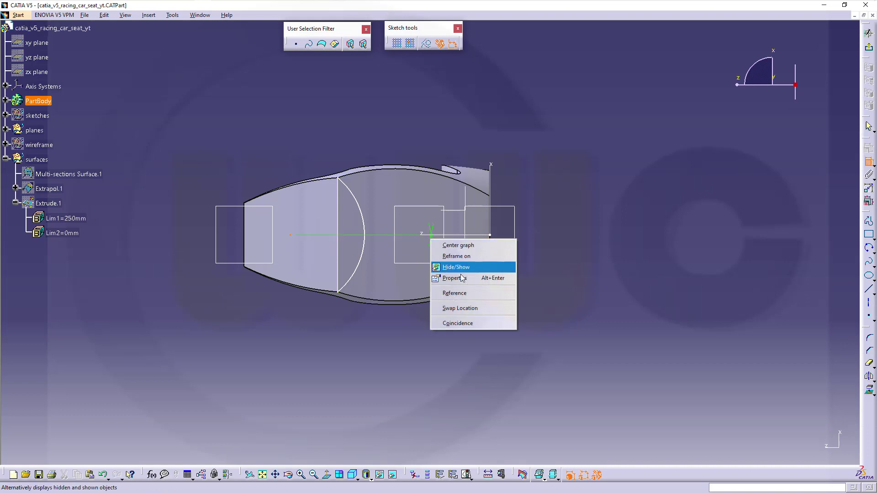
left_click(458, 323)
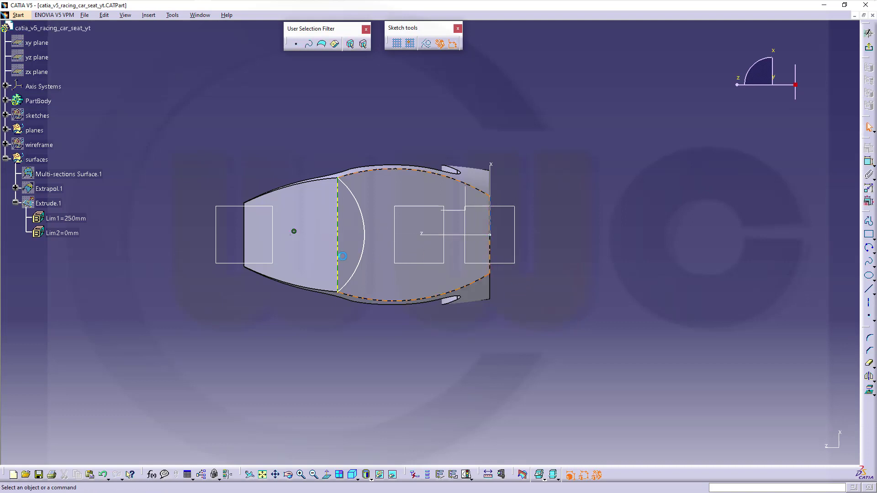
Flatten the arc by moving its centre point along the Z axis, farther from the projected edge
left_click(291, 235)
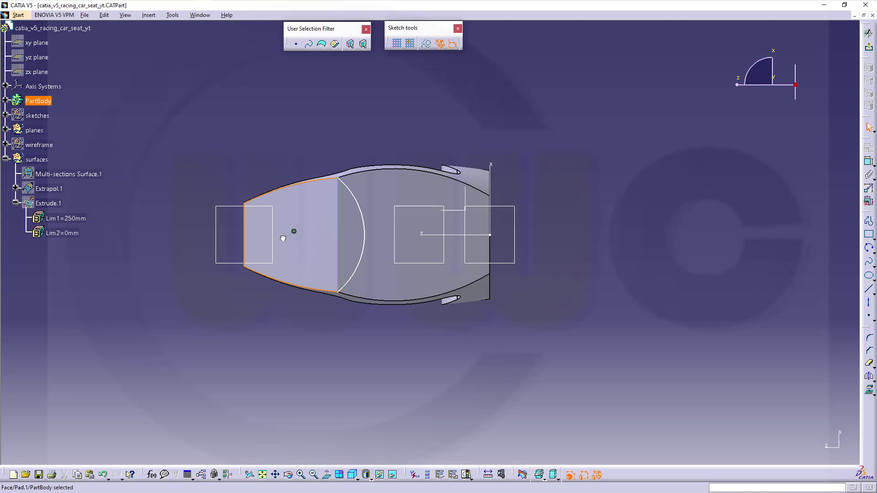
left_click_drag(274, 240, 293, 236)
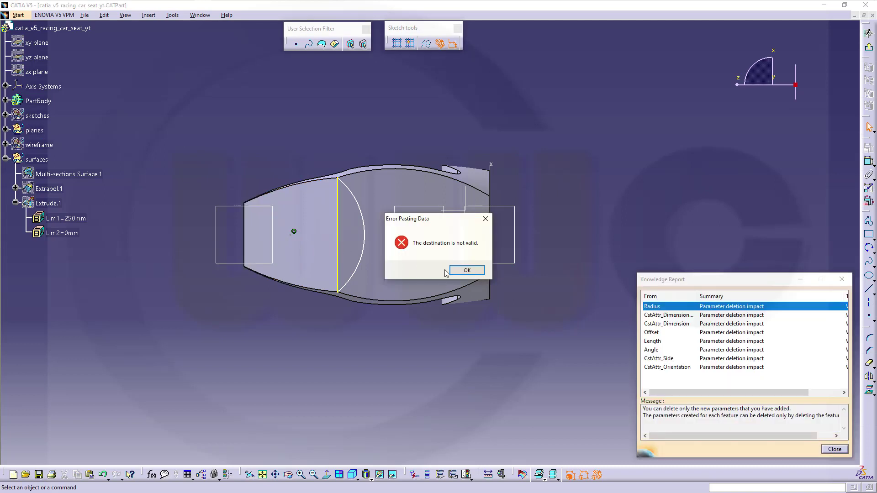
left_click(459, 271)
left_click(835, 449)
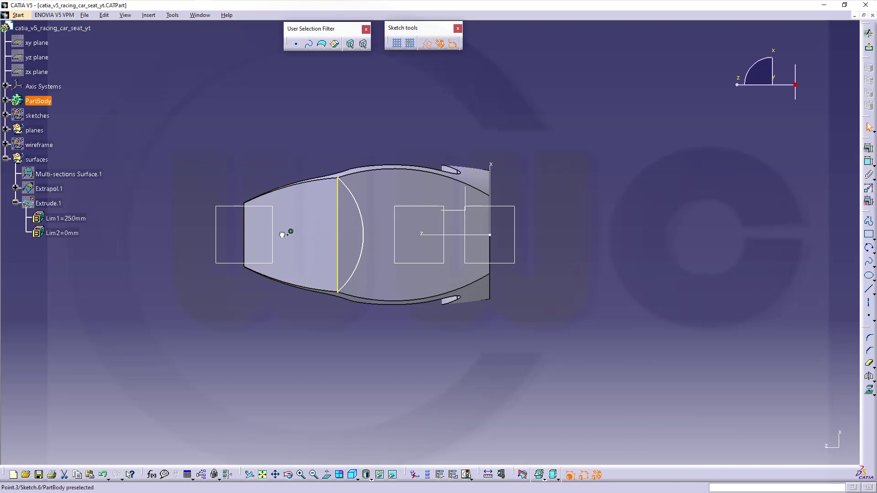
left_click_drag(282, 234, 269, 231)
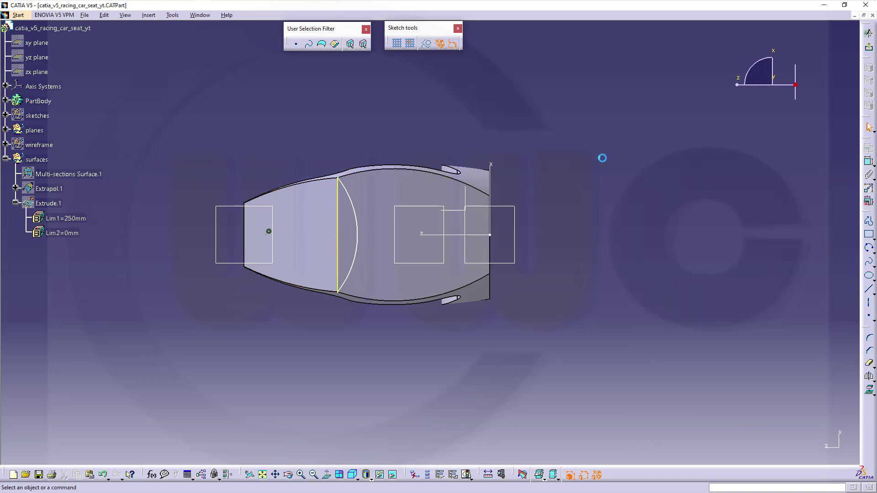
Exit the sketch and move Sketch.6 from the PartBody into the sketches geometrical set
left_click(869, 46)
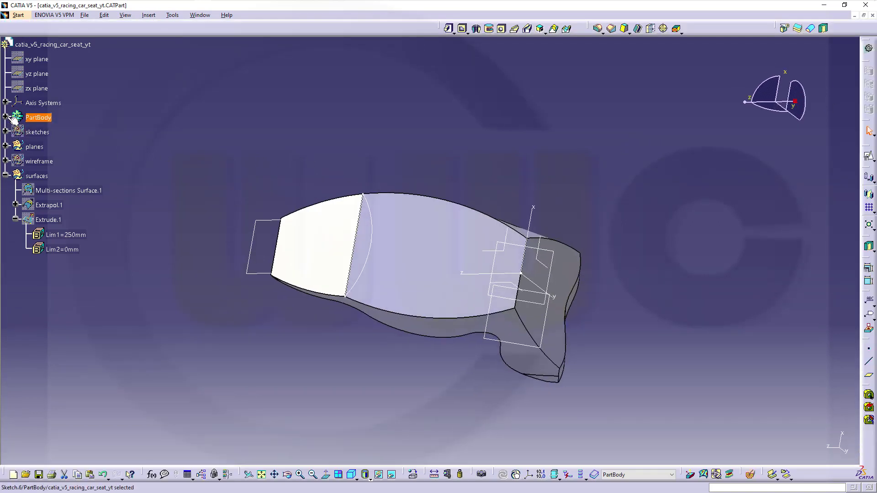
left_click(5, 117)
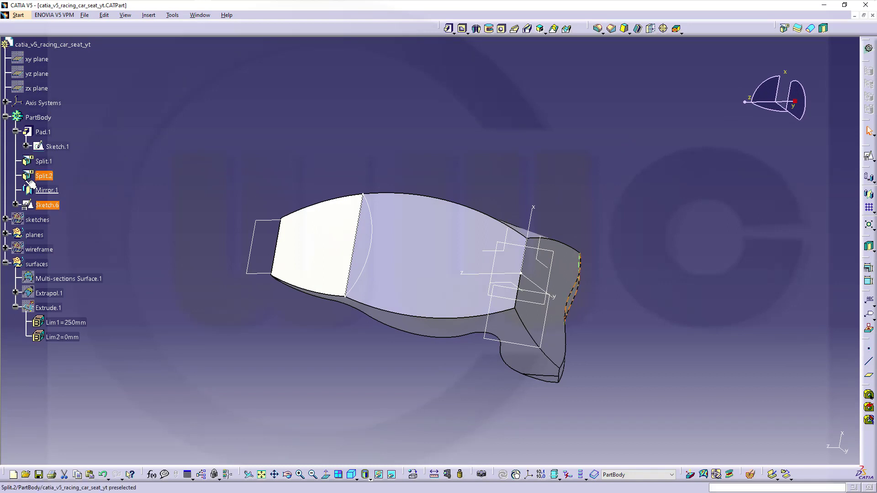
left_click_drag(43, 208, 39, 220)
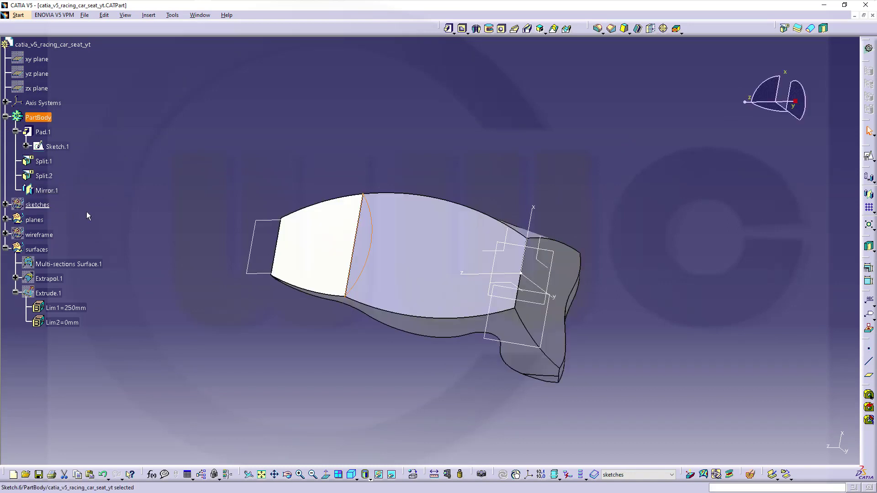
left_click(87, 210)
Show the hidden sketches geometrical set and expand it to list its sketches
right_click(21, 207)
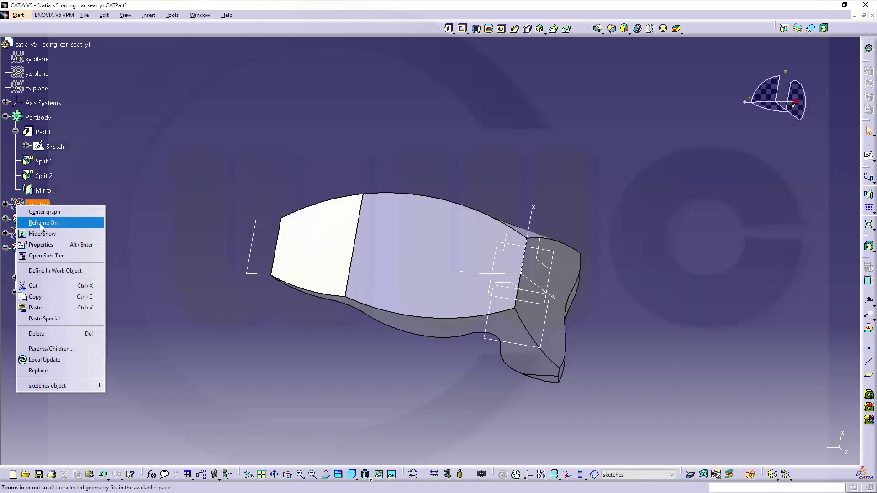
left_click(37, 233)
middle_click_drag(268, 172, 315, 133)
left_click(5, 204)
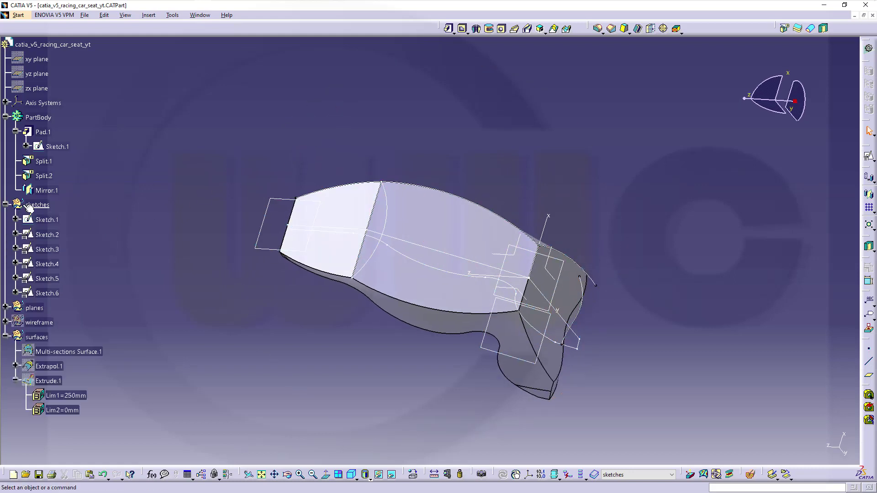
Hide Sketch.1, Sketch.2, Sketch.3, Sketch.4 and Sketch.5 one by one in the sketches geometrical set
left_click(47, 220)
left_click(48, 279)
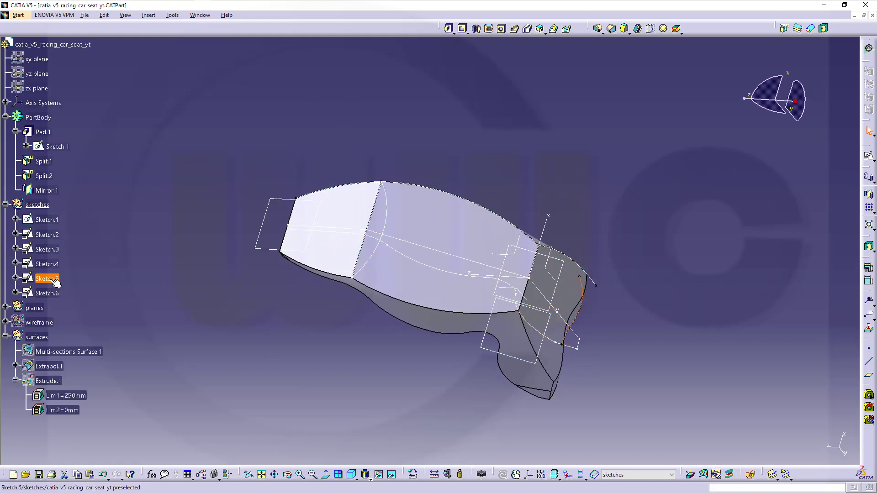
right_click(49, 279)
left_click(50, 223)
right_click(50, 222)
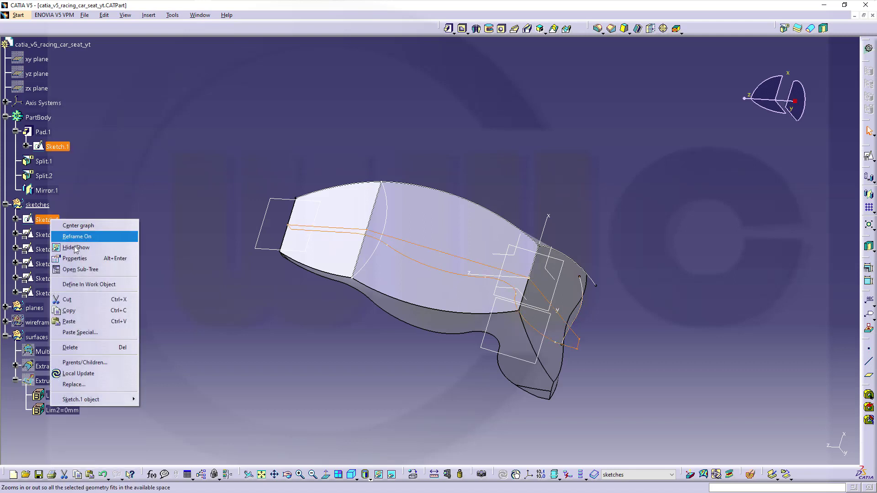
left_click(76, 246)
right_click(47, 236)
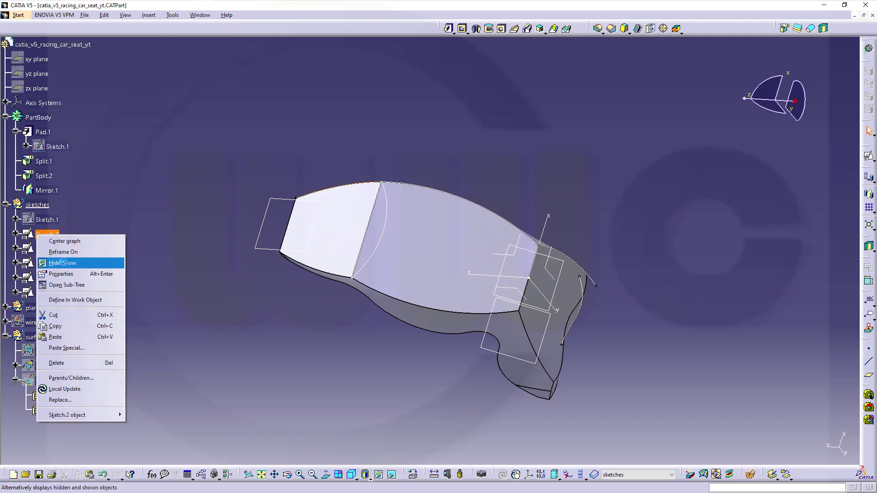
left_click(62, 263)
left_click(50, 249)
right_click(54, 249)
left_click(64, 277)
left_click(48, 264)
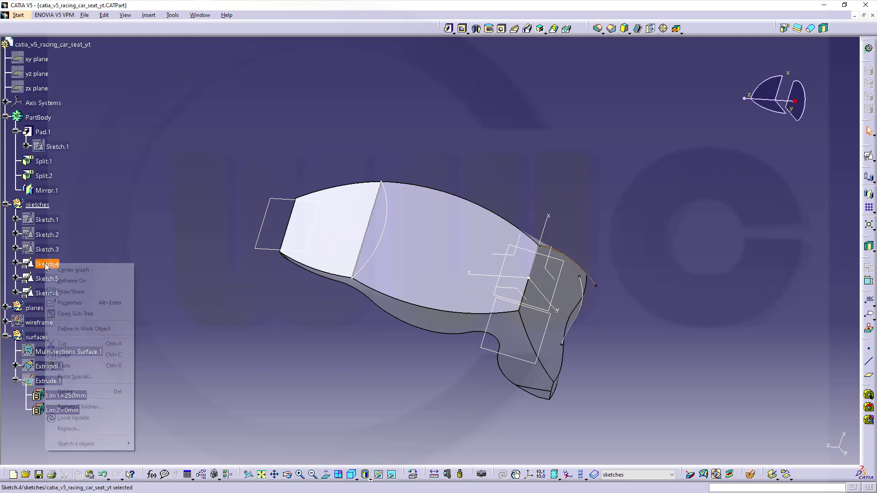
right_click(48, 264)
left_click(64, 291)
left_click(37, 279)
right_click(36, 279)
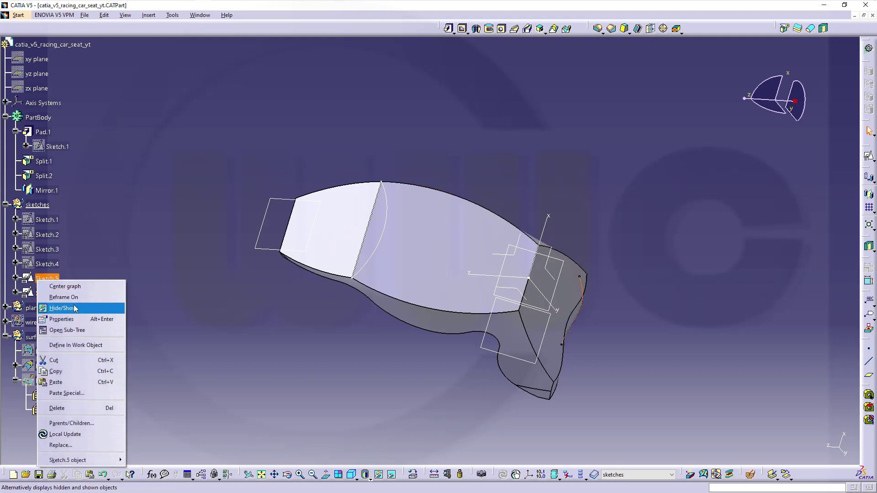
left_click(76, 308)
Create a positioned sketch on the absolute axis system's XY plane with swapped H and V directions, and hide the sketch's own axes
middle_click_drag(635, 338, 494, 264)
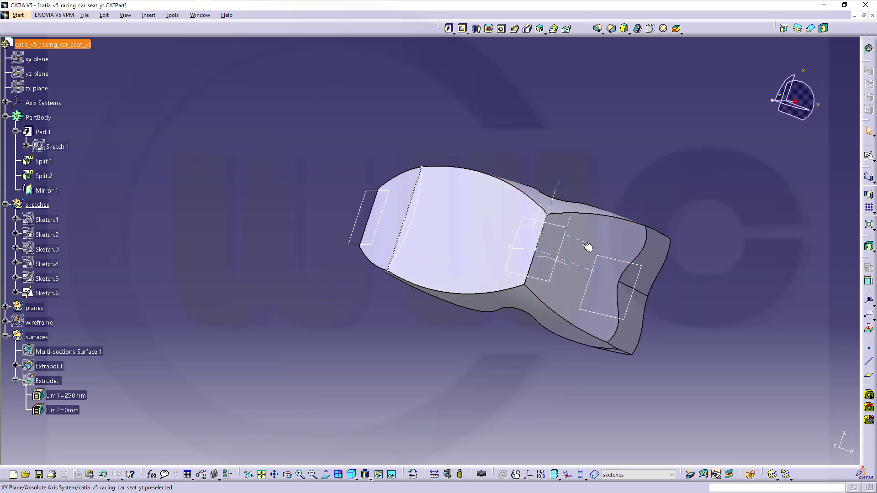
left_click(869, 159)
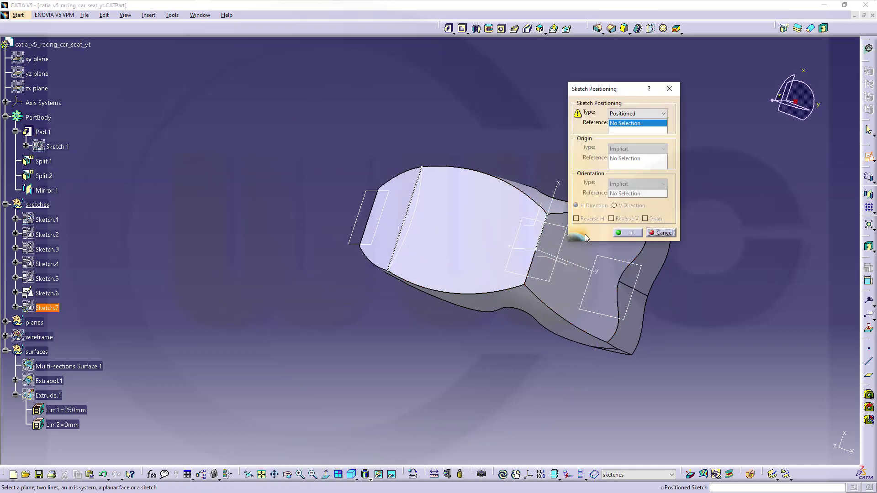
middle_click_drag(430, 164, 290, 174)
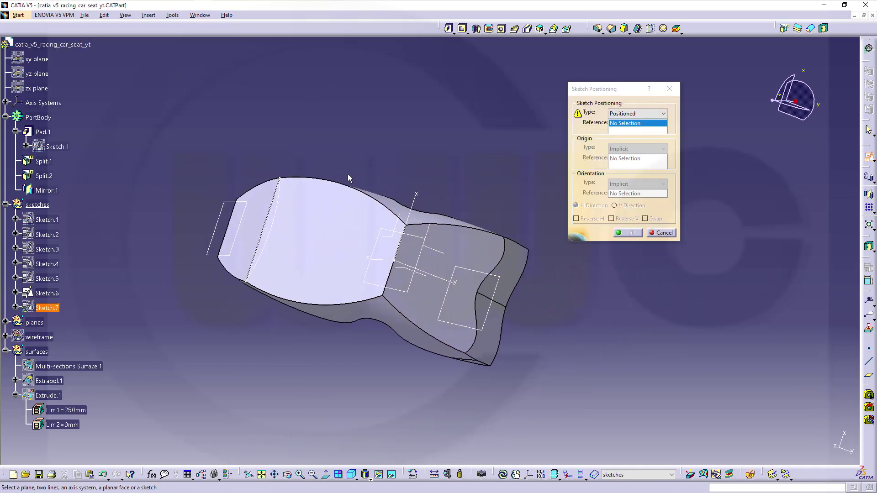
left_click(443, 256)
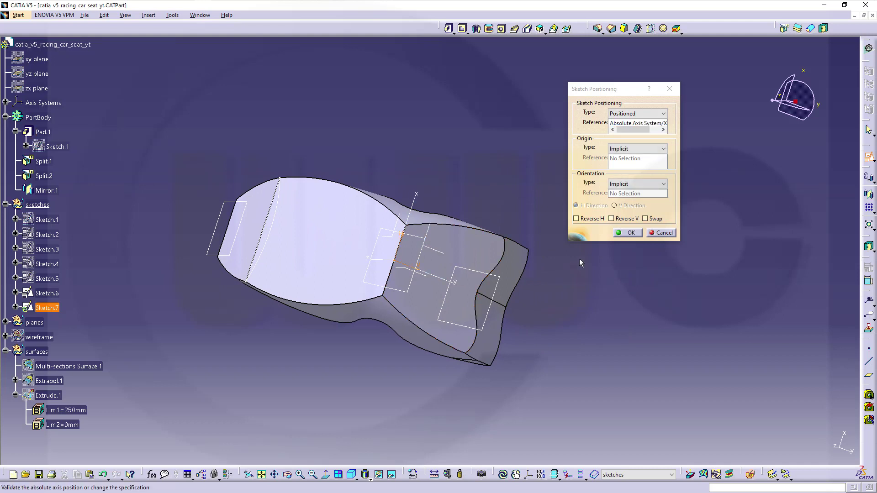
left_click(646, 219)
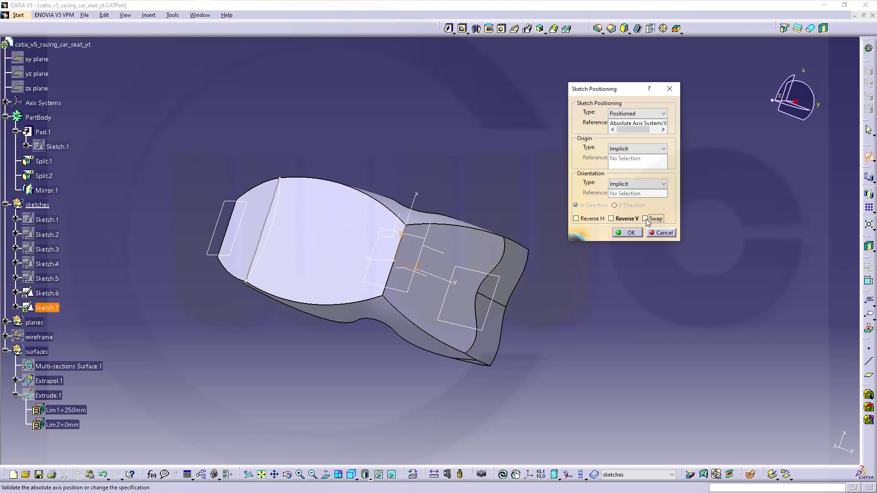
left_click(630, 233)
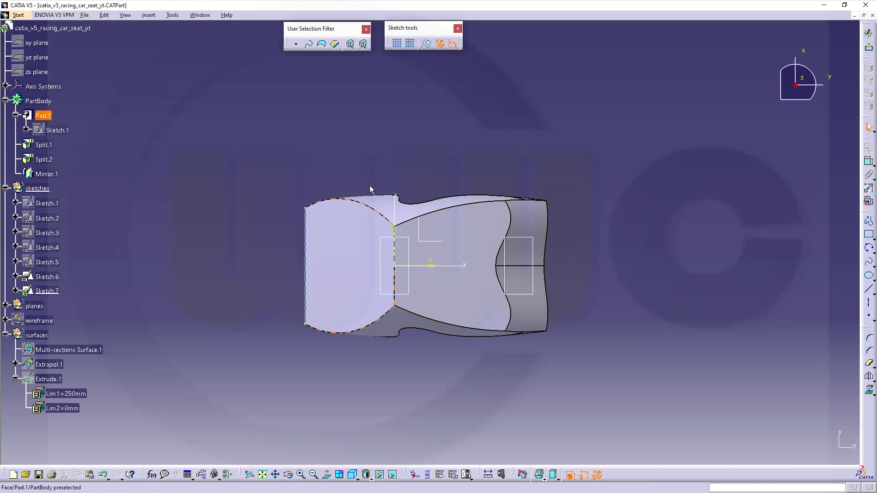
mouse_move(378, 178)
left_mouse_down()
mouse_move(409, 251)
mouse_move(442, 279)
left_mouse_up()
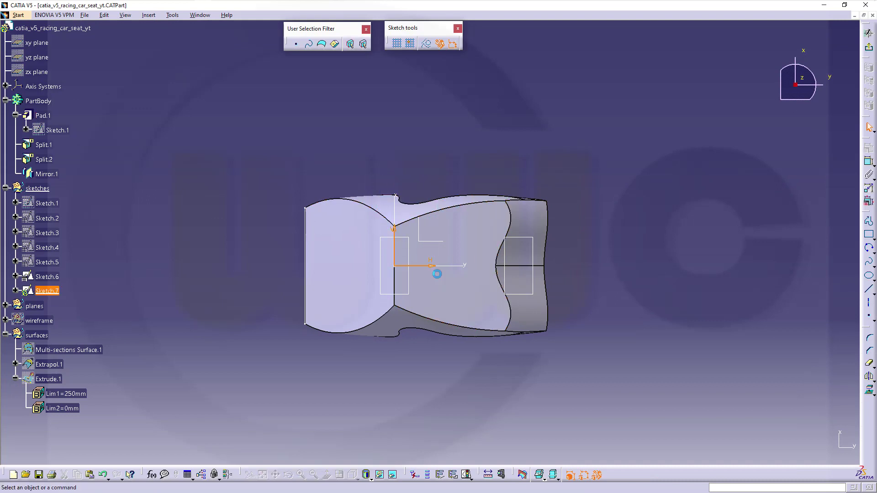
left_click(379, 475)
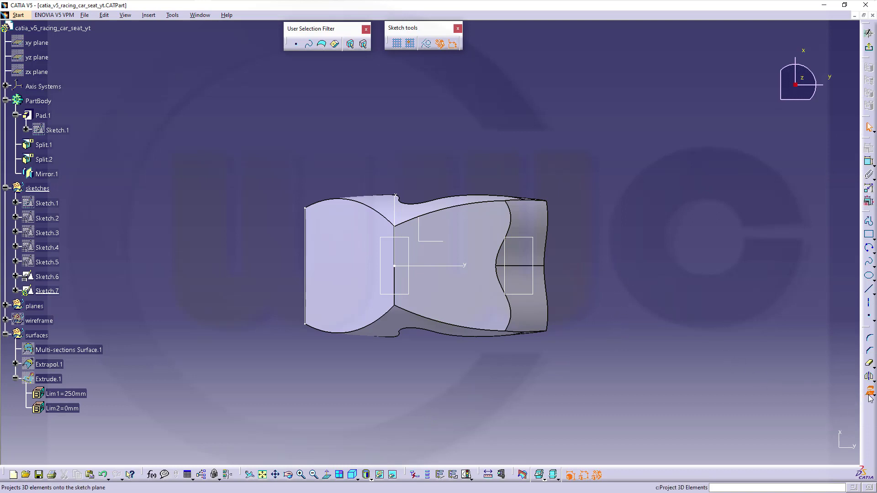
Project the straight edge between backrest and seat base, and join its ends with a three-point arc bulging about 80 mm toward the backrest
left_click(395, 300)
left_click(478, 140)
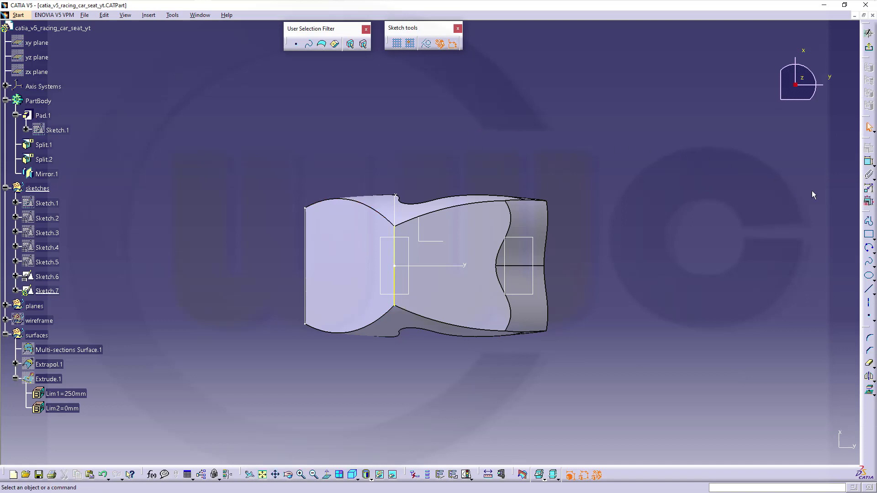
left_click(868, 248)
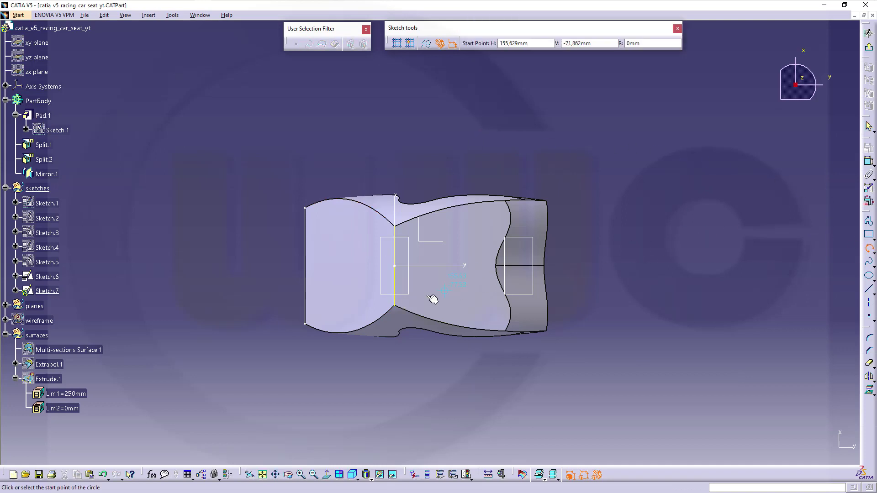
left_click(395, 307)
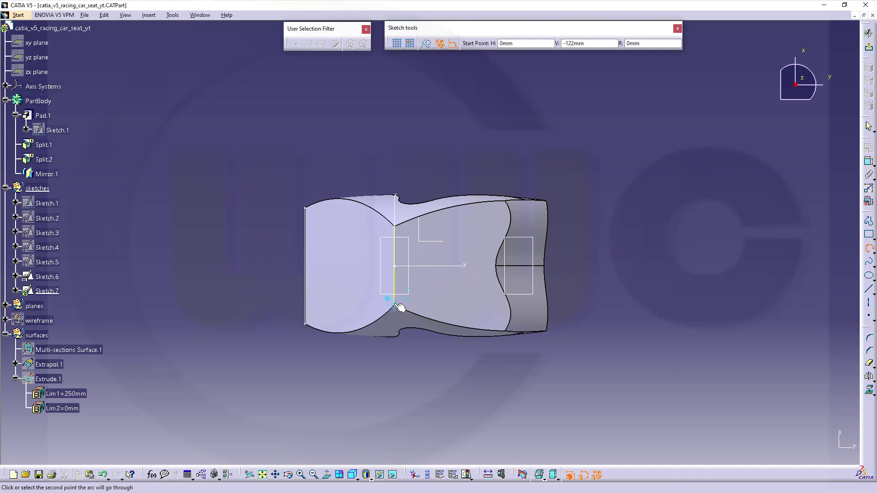
left_click(372, 257)
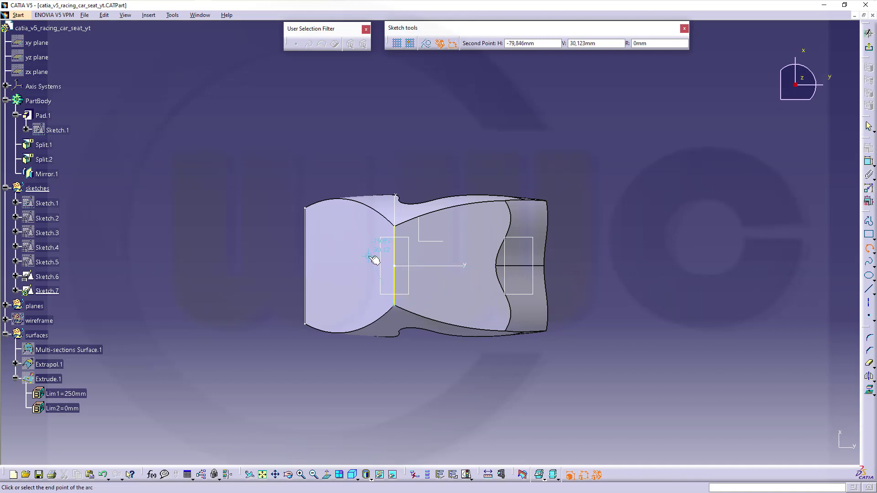
left_click(396, 226)
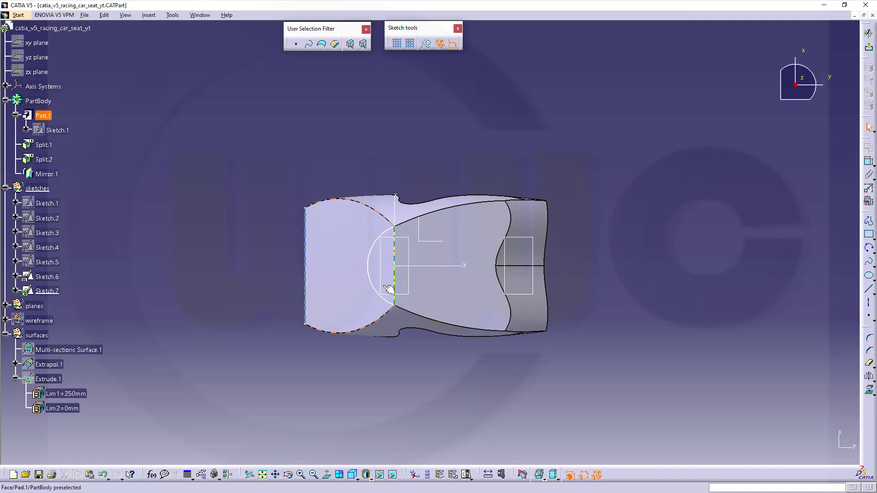
Constrain the arc's centre coincident with the absolute Y axis, and flatten the arc by moving its centre along that axis, farther from the edge
middle_click_drag(433, 281, 449, 256)
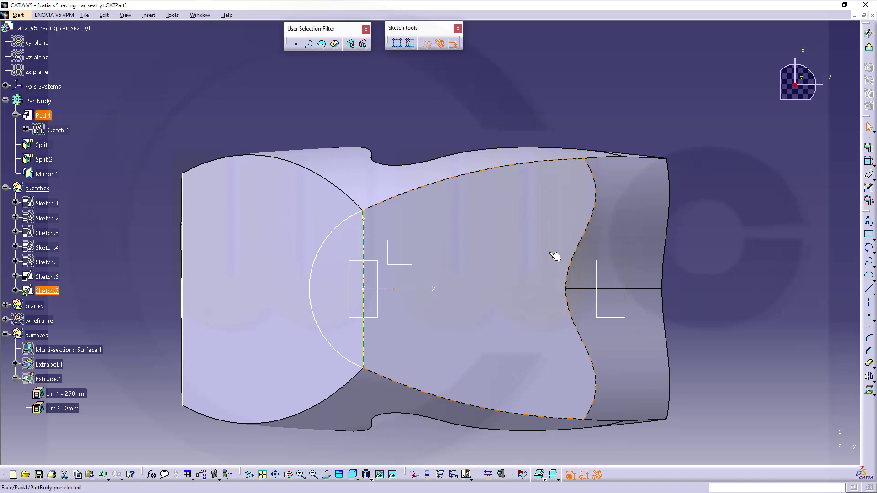
left_click(870, 163)
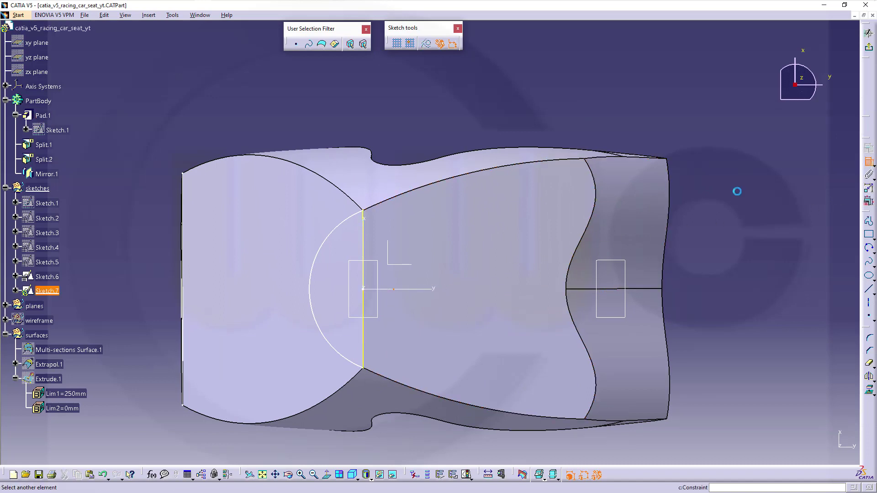
left_click(439, 294)
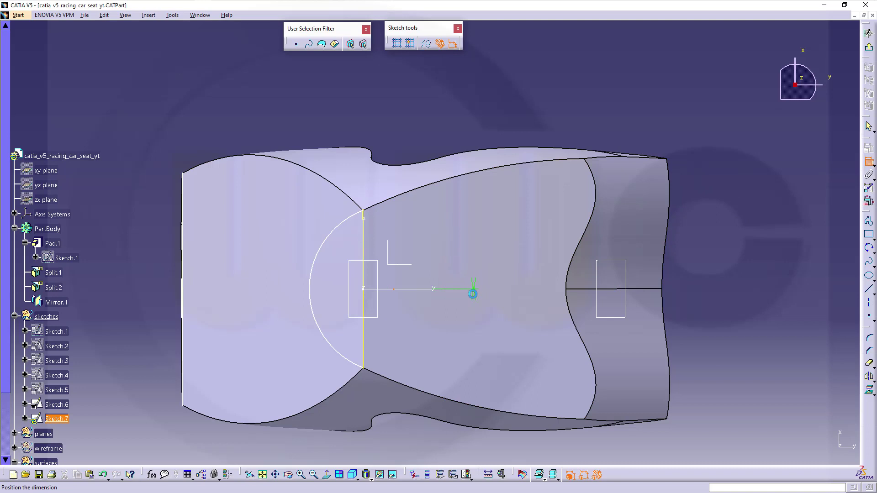
right_click(473, 293)
left_click(496, 378)
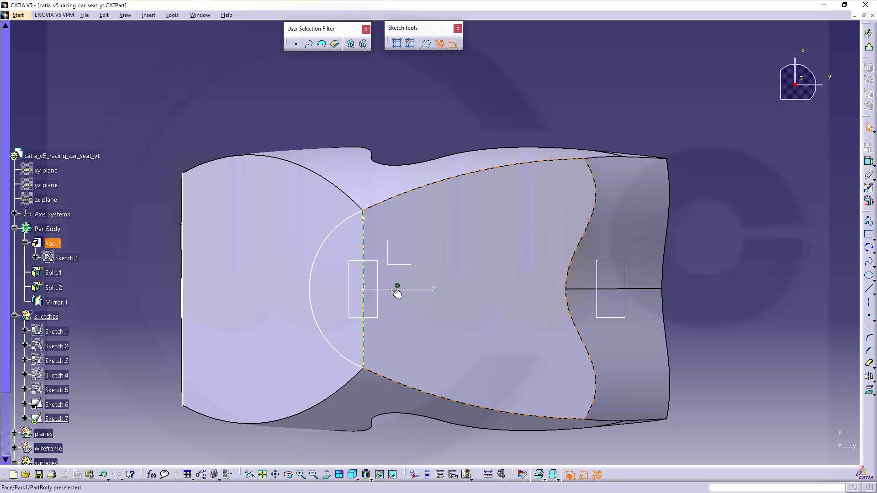
left_click_drag(396, 294, 443, 300)
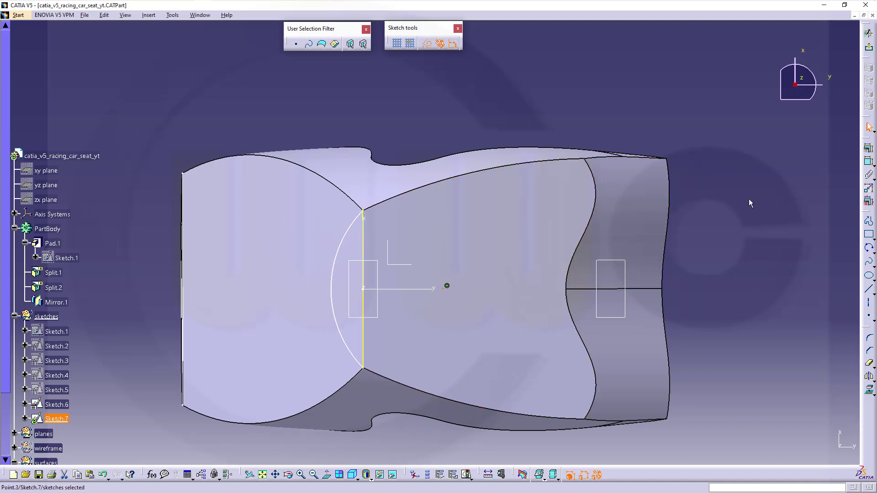
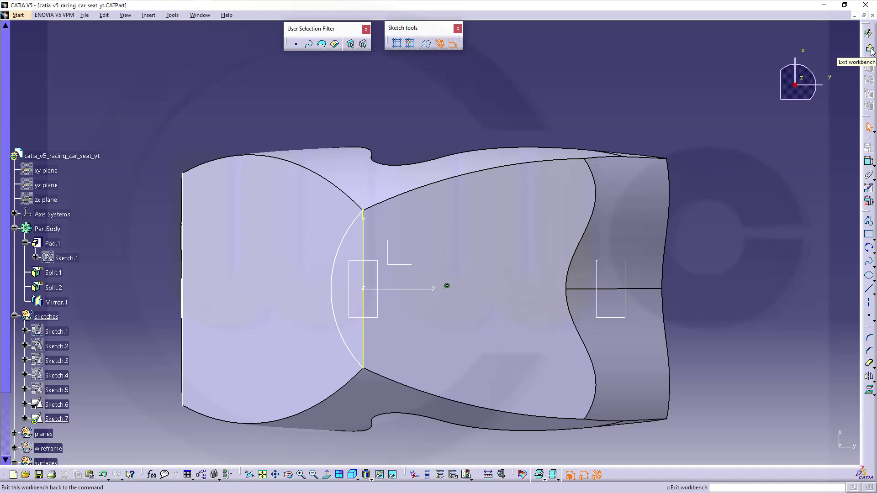
Exit the arc sketch and switch to the surface design workbench
left_click(870, 51)
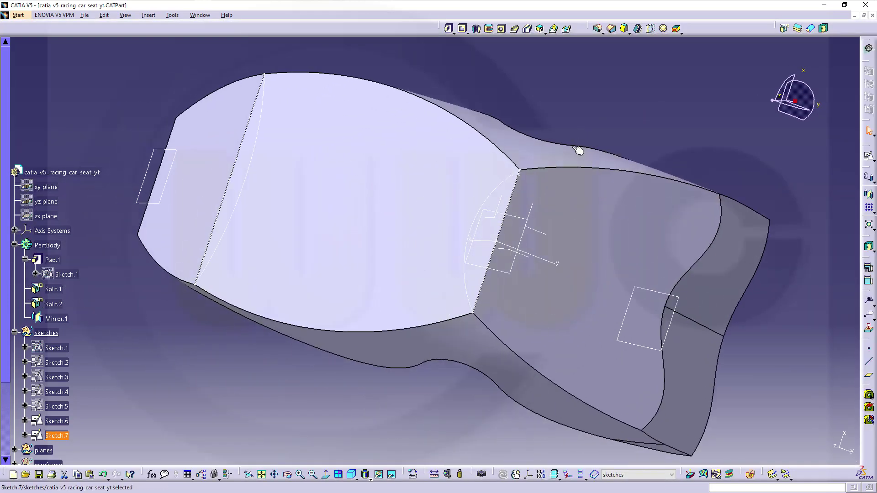
middle_click_drag(578, 151, 292, 333)
left_click(294, 347)
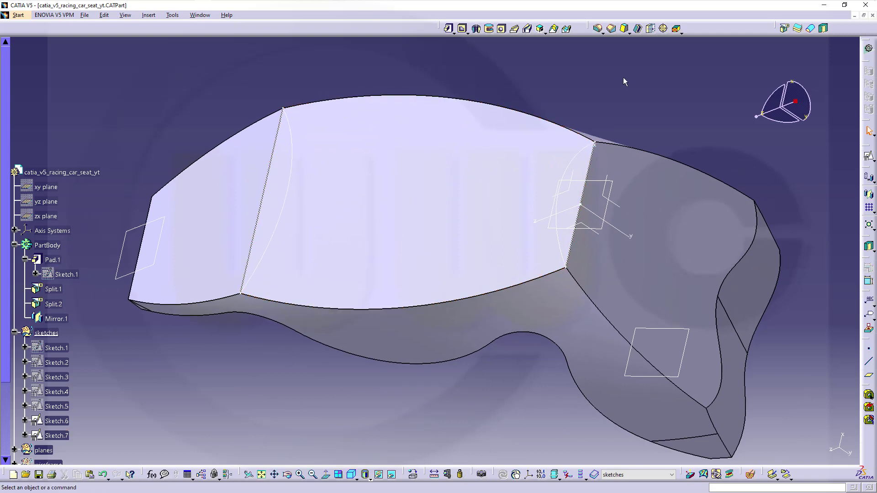
left_click(869, 48)
left_click(703, 299)
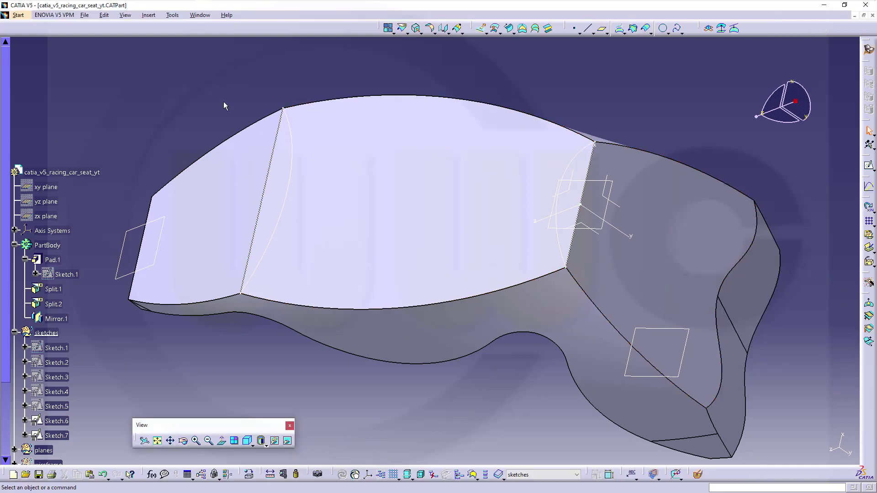
Define the surfaces geometrical set as the in-work object
scroll(94, 306, "down", 1)
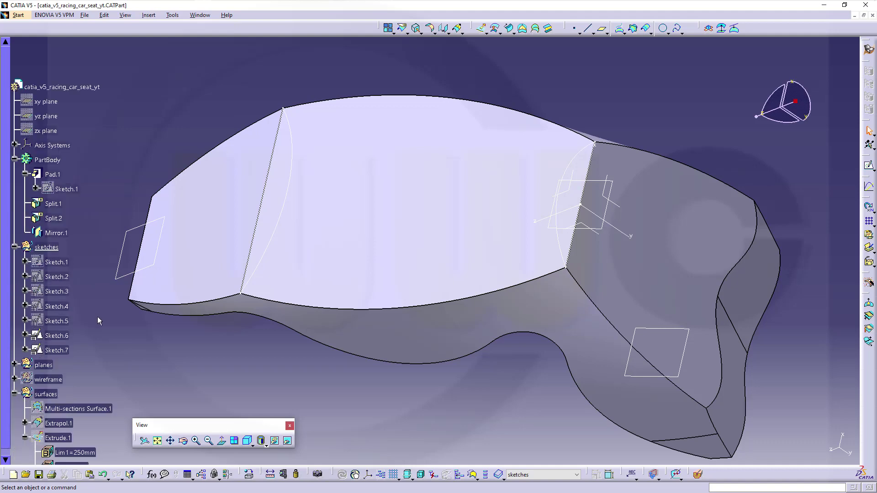
scroll(97, 316, "down", 4)
right_click(40, 266)
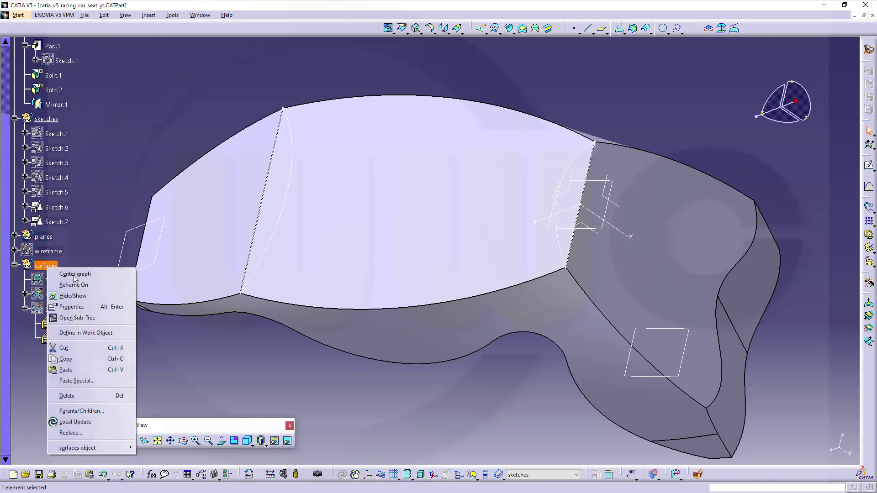
left_click(87, 332)
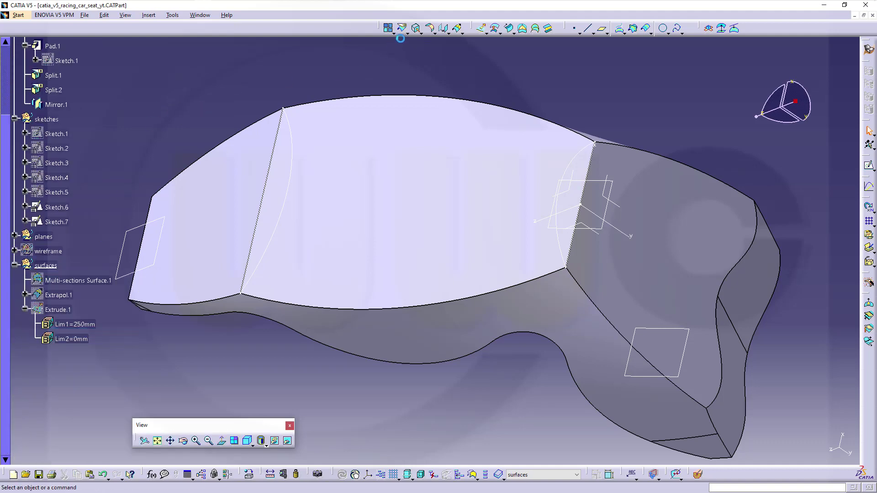
Split Plane.2 with Sketch.6, the arc profile at the upper backrest, keeping the area enclosed by the profile
left_click(403, 29)
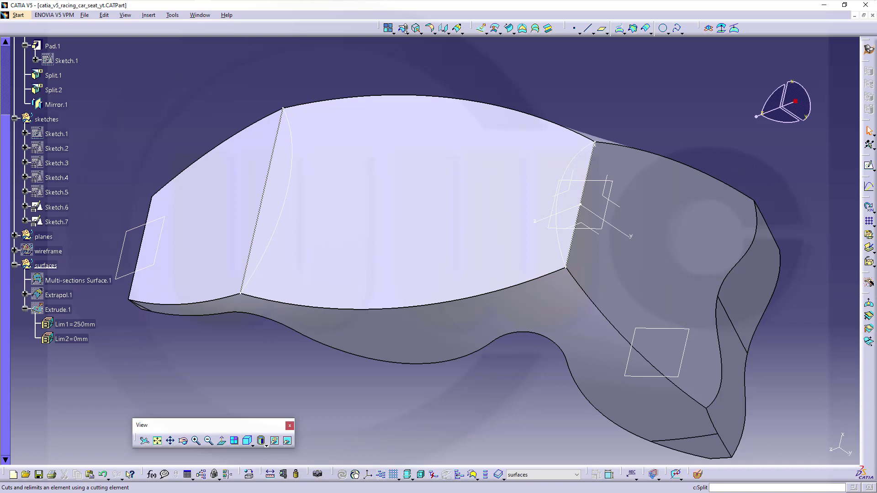
left_click(137, 228)
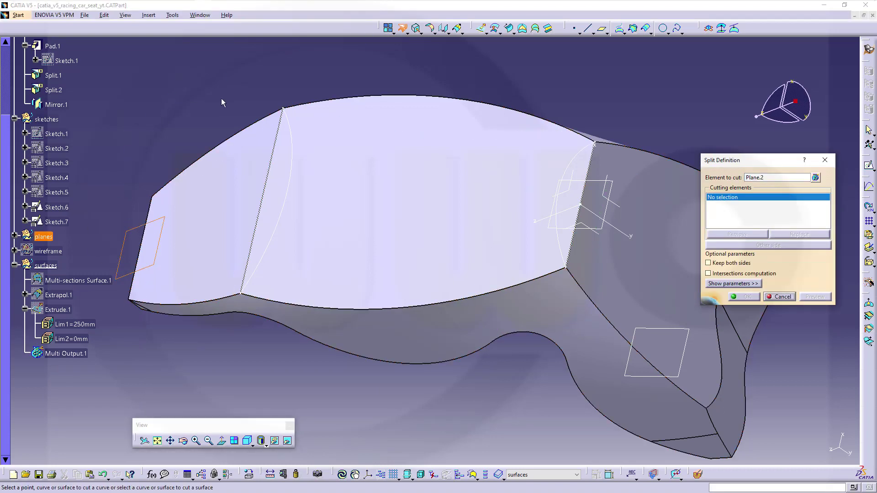
left_click(295, 134)
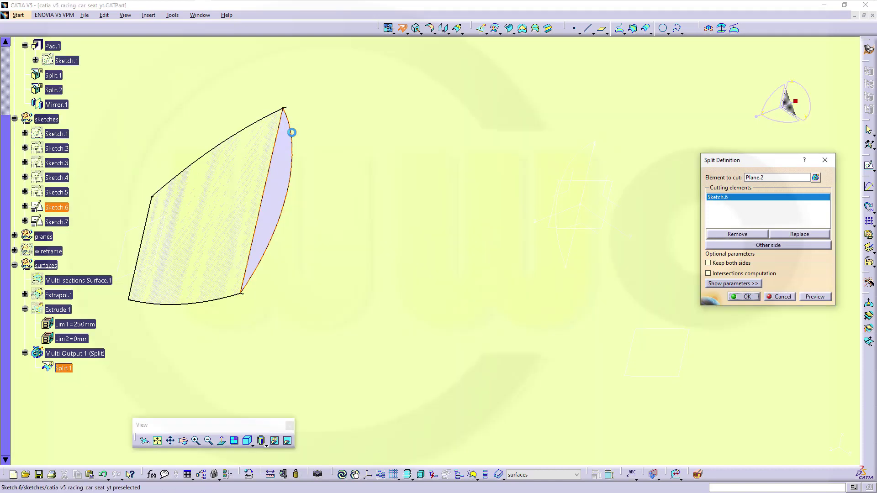
left_click(771, 245)
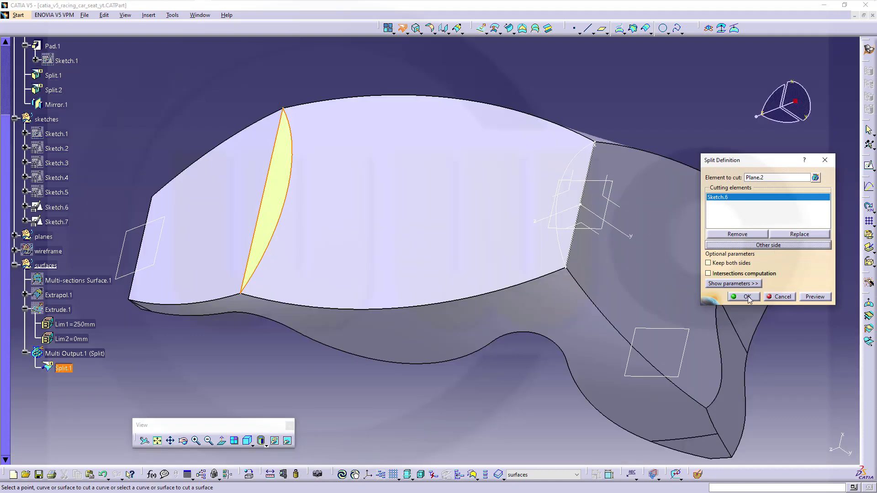
left_click(747, 297)
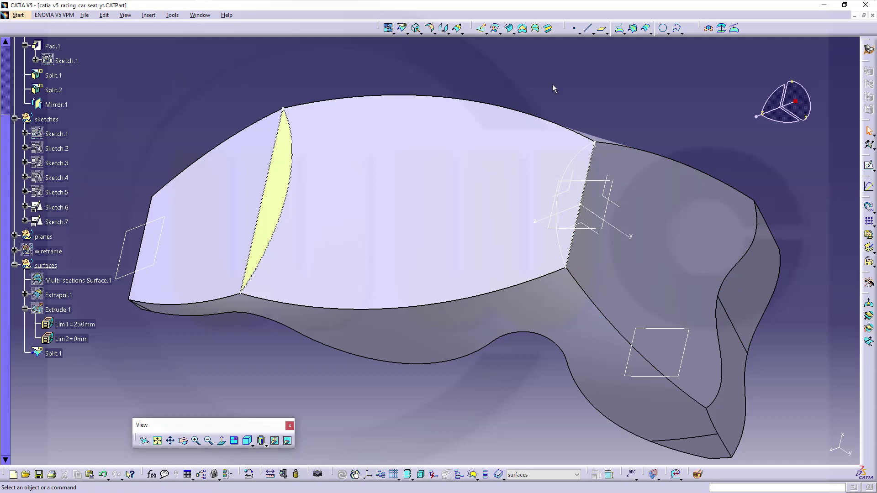
Split the absolute XY plane with Sketch.7, the arc profile between backrest and seat base, keeping the enclosed area
left_click(403, 30)
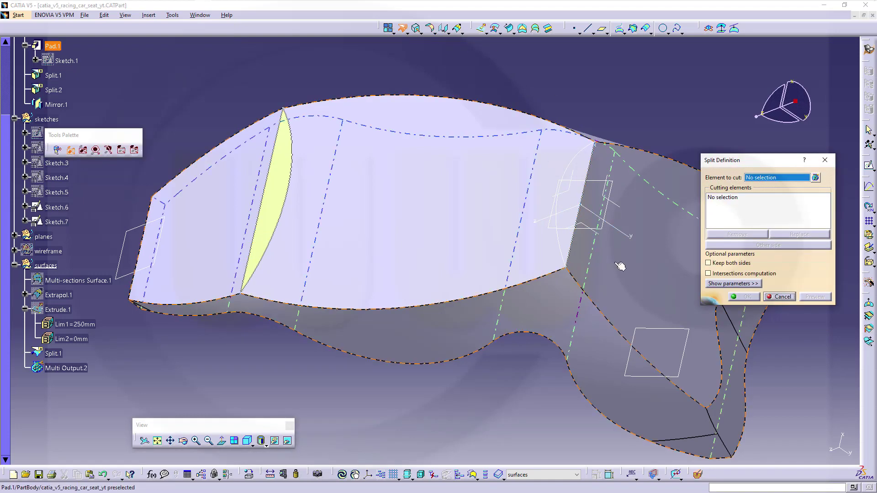
left_click(610, 202)
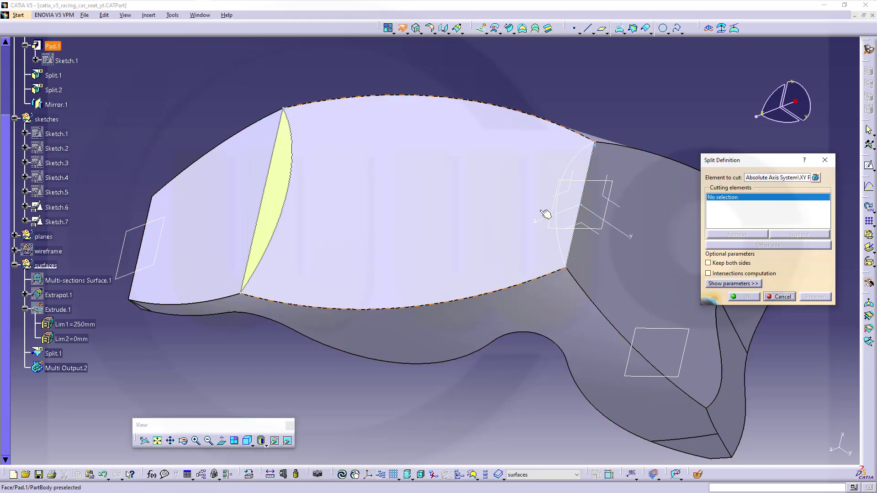
left_click(570, 243)
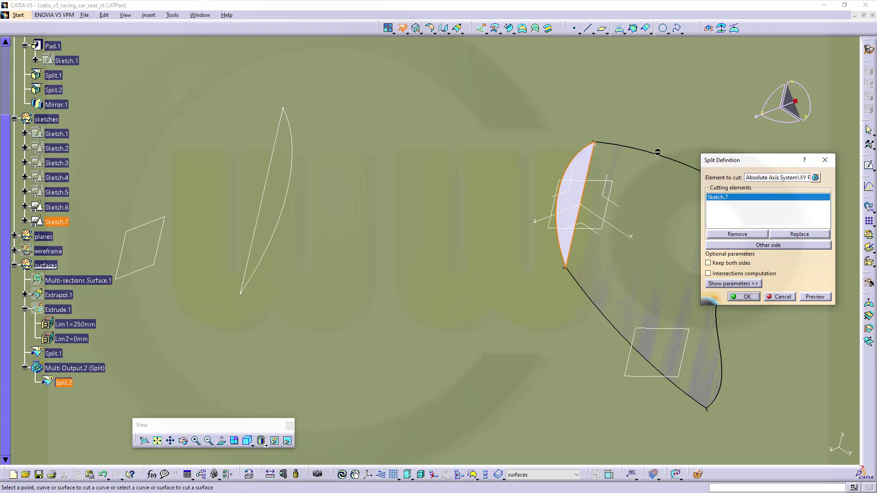
left_click(771, 245)
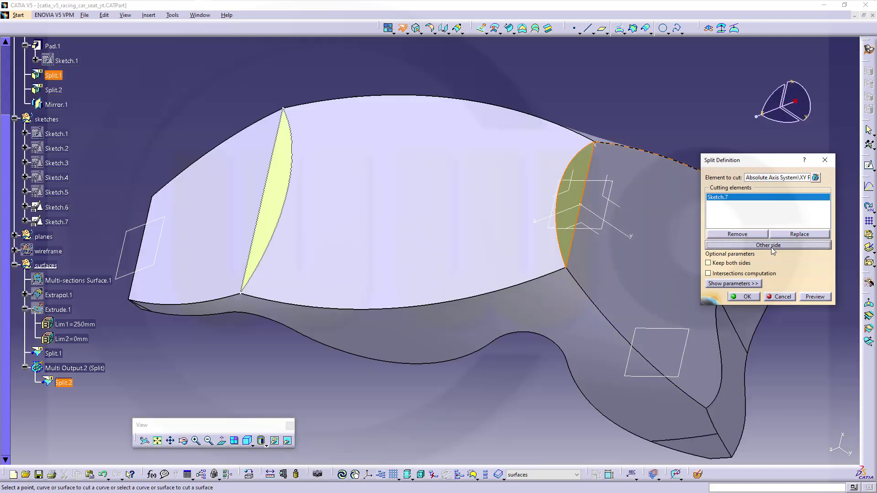
left_click(744, 297)
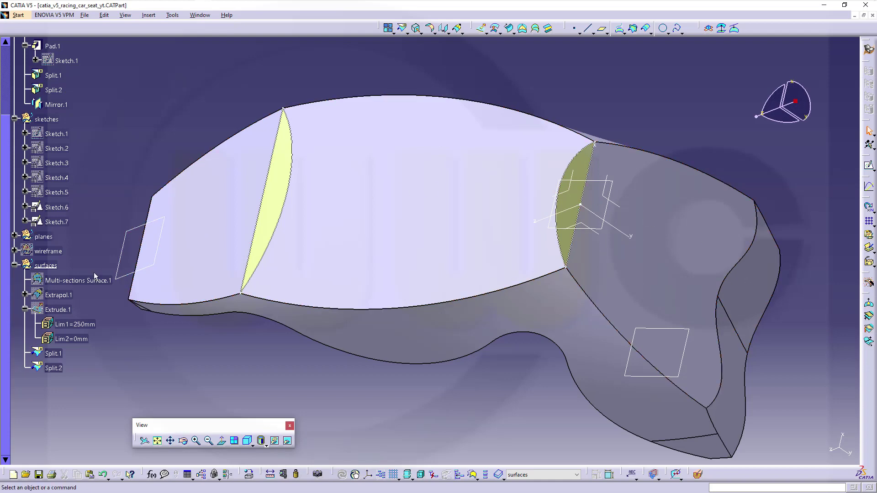
Flatten the arc in Sketch.7 slightly and exit the sketch to update its split surface
double_click(60, 208)
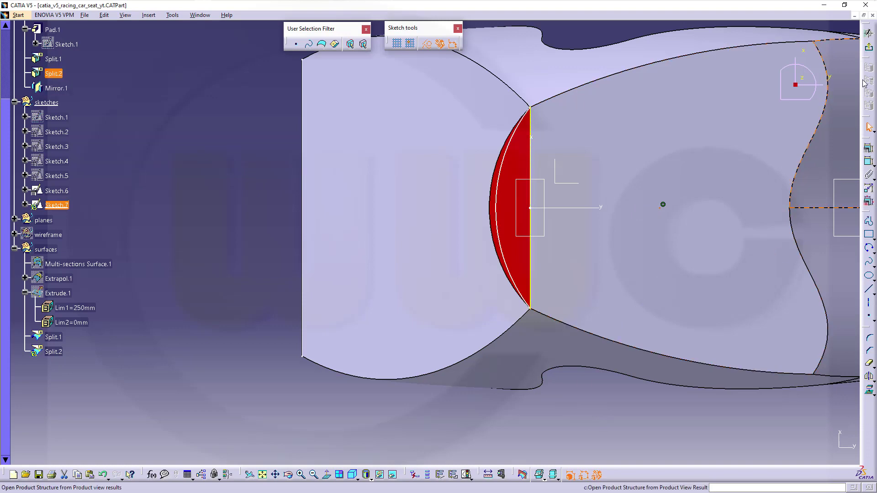
left_click(869, 48)
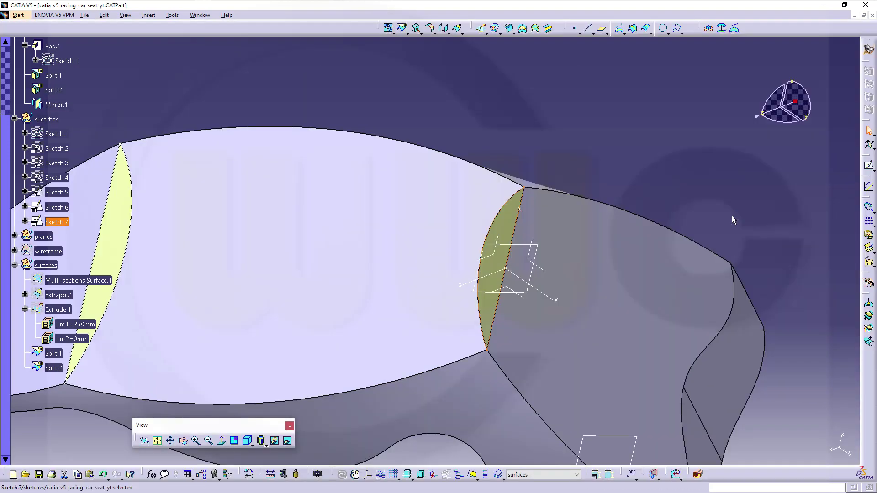
Hide Sketch.6 and Sketch.7, leaving their split surfaces shown
middle_click_drag(589, 175, 491, 221)
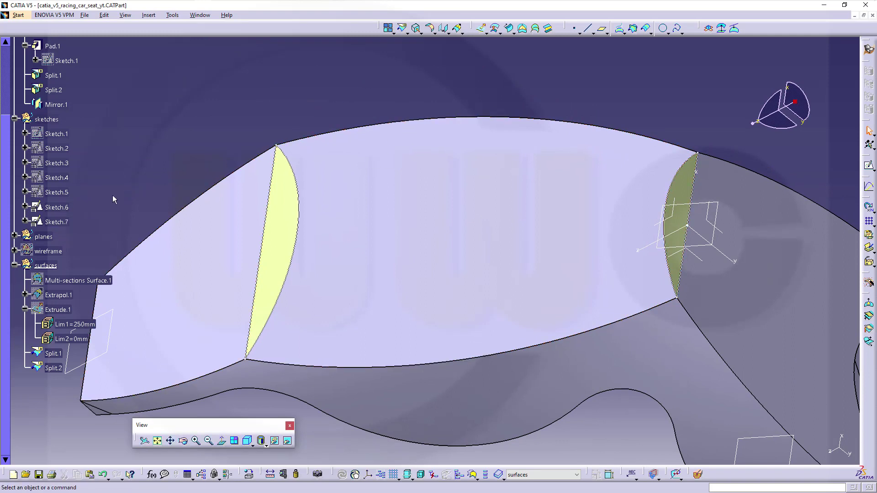
left_click(57, 207)
left_click(57, 222, "ctrl")
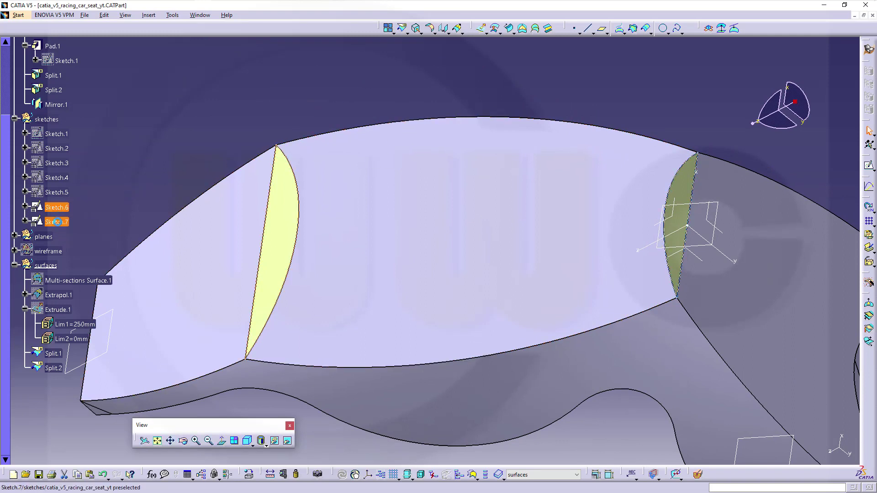
right_click(57, 221)
left_click(78, 250)
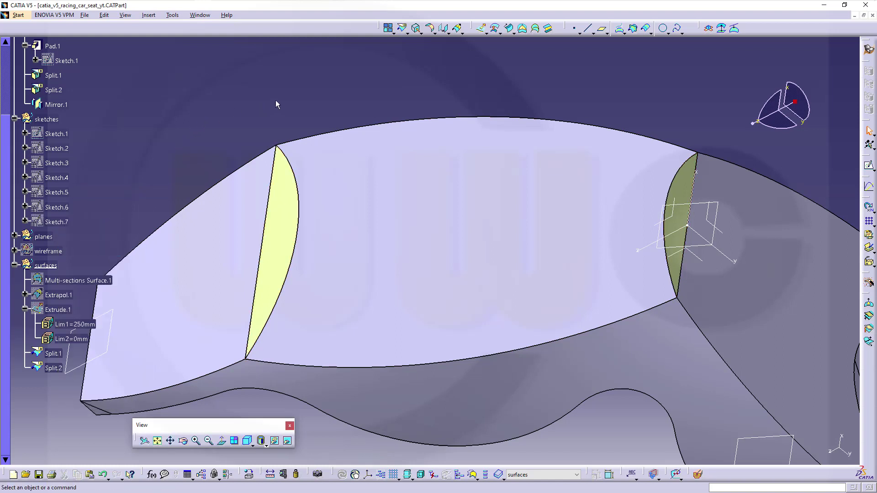
Extract the arc edge of the upper split surface and one curved side edge of the backrest, without propagation
left_click(416, 29)
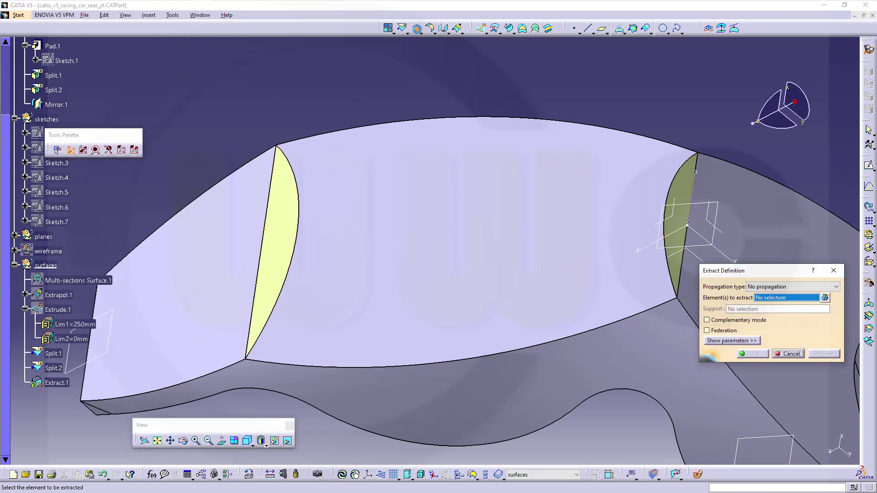
left_click(298, 174)
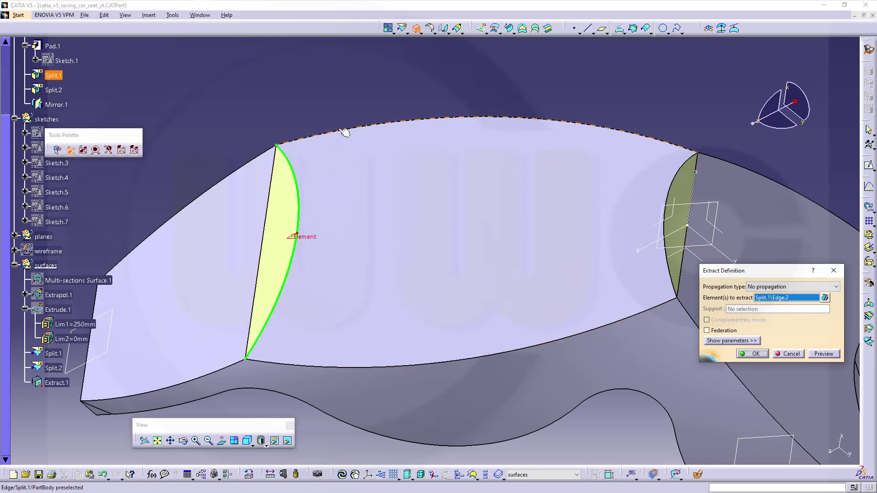
left_click(753, 354)
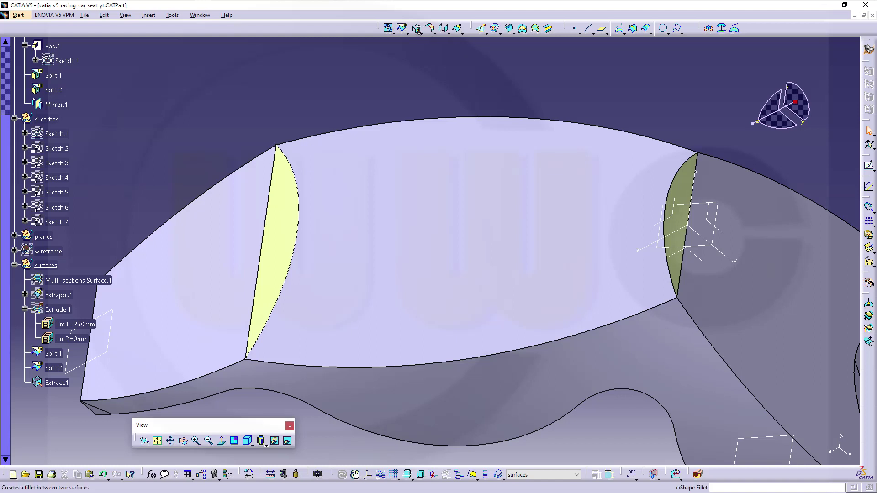
left_click(416, 29)
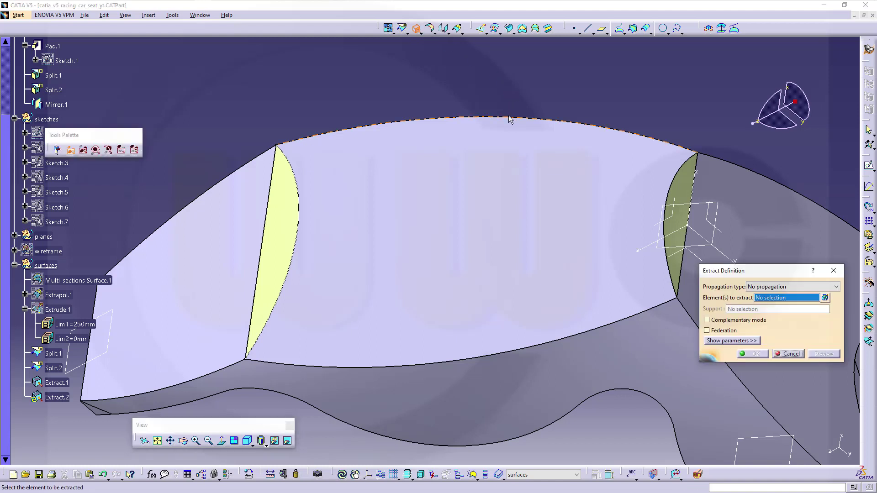
left_click(509, 117)
left_click(766, 355)
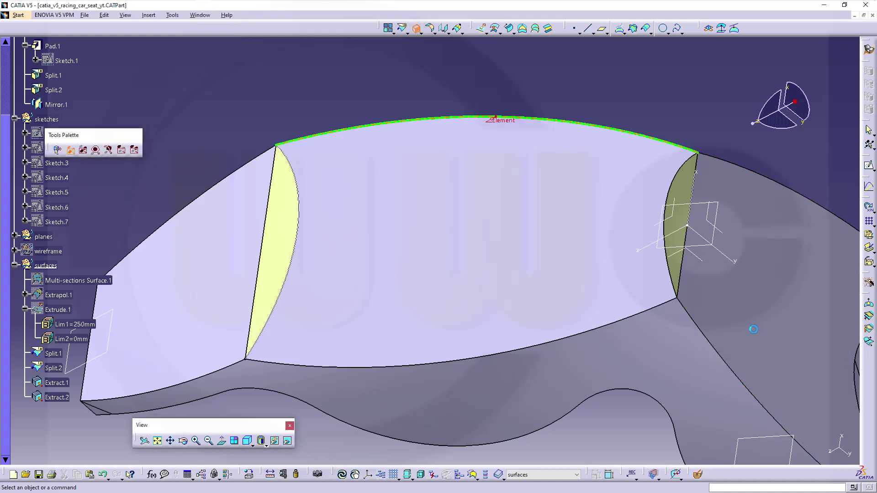
Extract the arc edge of the lower split surface and the backrest's opposite curved side edge, without propagation
left_click(416, 28)
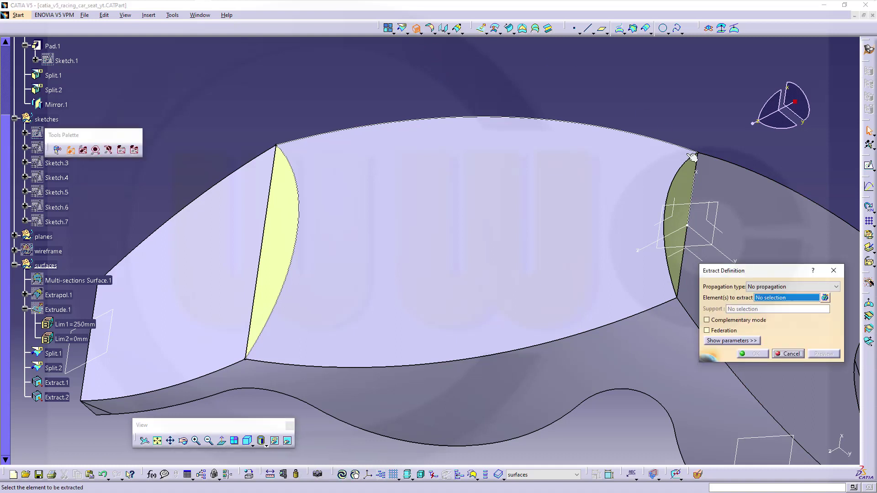
left_click(678, 181)
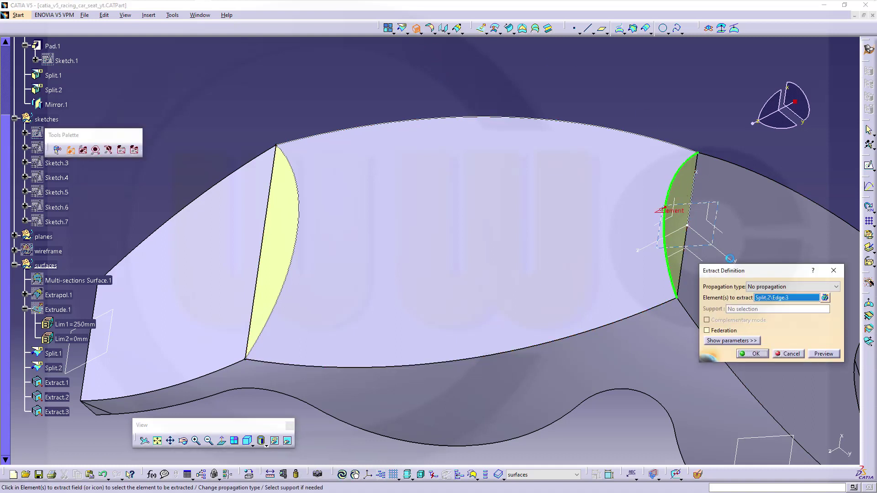
left_click(753, 355)
left_click(416, 28)
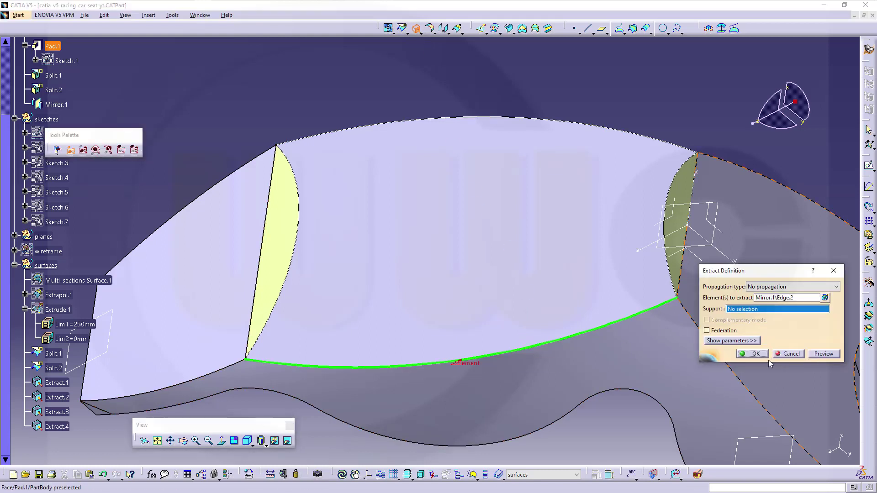
left_click(756, 354)
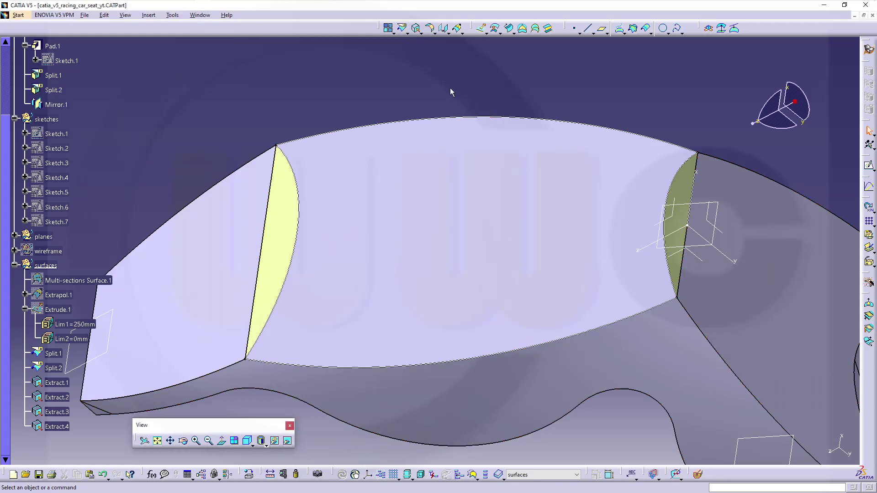
Define the sketches geometrical set as the in-work object
middle_click_drag(441, 187, 456, 219)
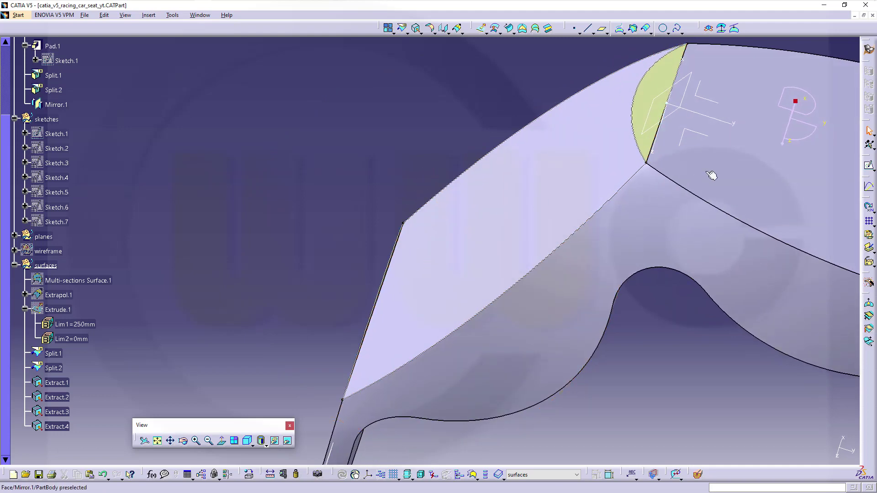
left_click(45, 120)
right_click(50, 119)
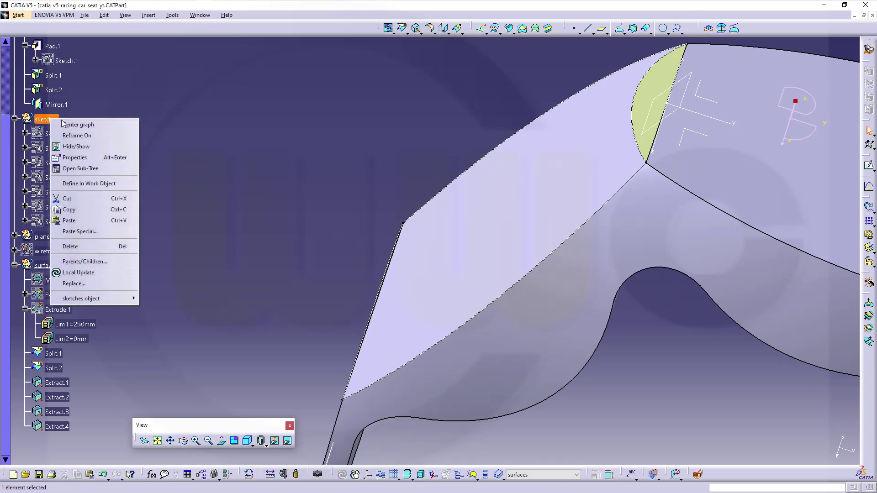
left_click(90, 184)
Start a new sketch on the absolute YZ plane and hide its horizontal and vertical sketch axes
left_click(712, 162)
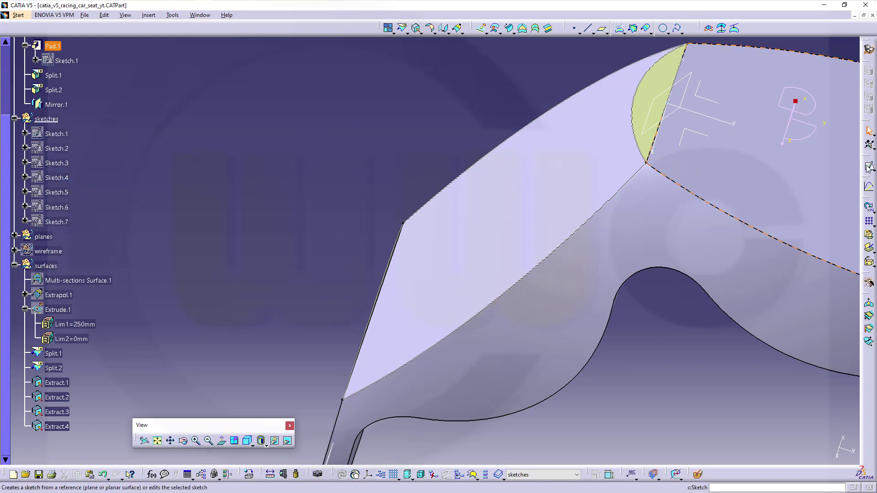
left_click(711, 143)
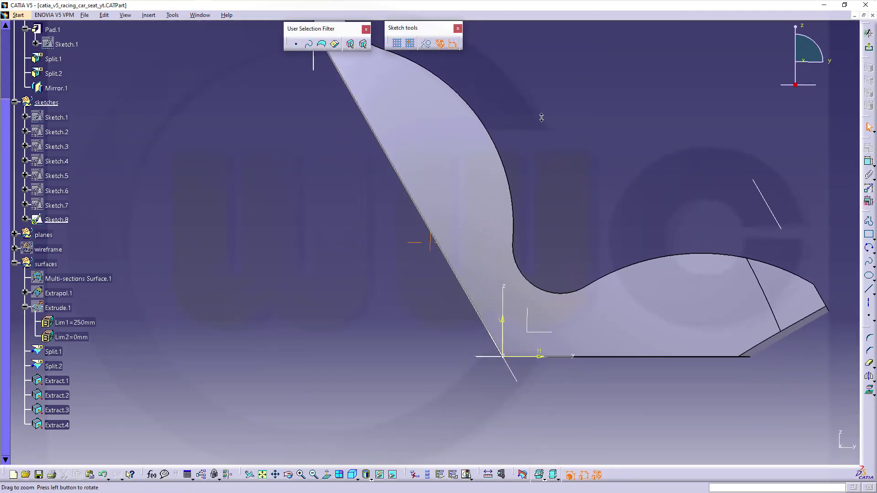
left_click_drag(535, 399, 502, 377)
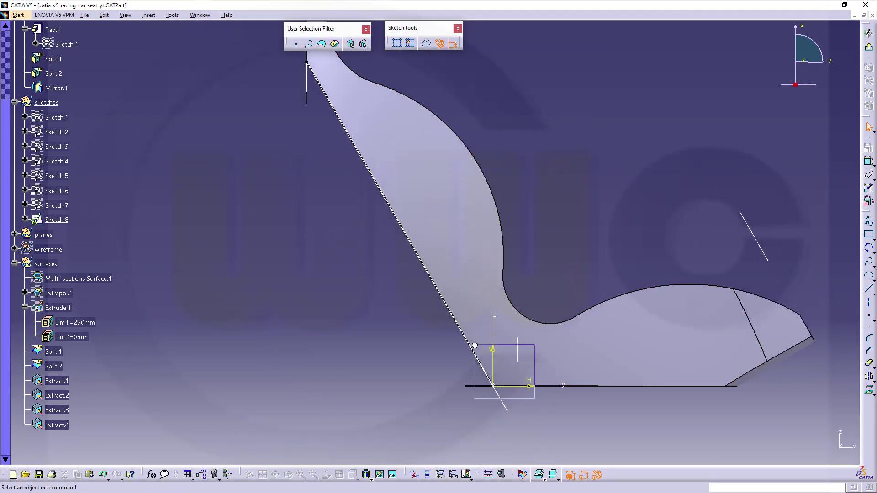
left_click_drag(475, 346, 475, 346)
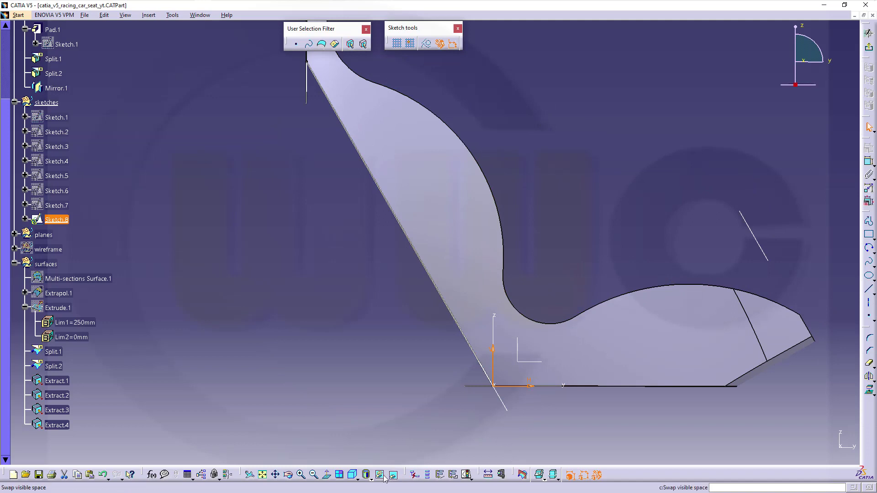
left_click(453, 475)
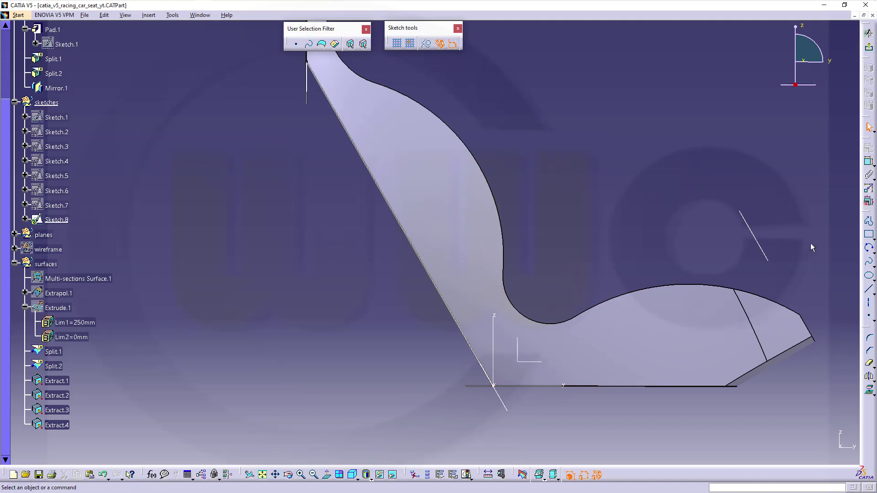
Place a point just behind the lower backrest, about 120 mm above the origin, and exit the sketch
left_click(867, 315)
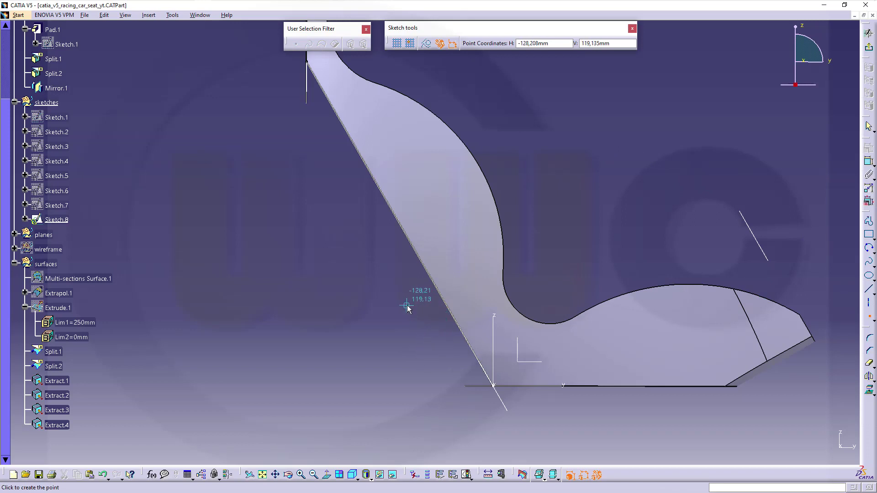
left_click(412, 305)
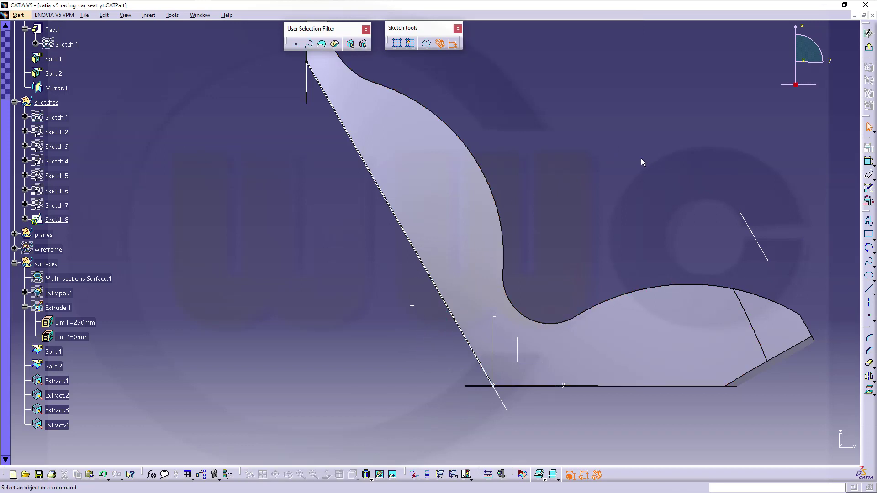
left_click(869, 49)
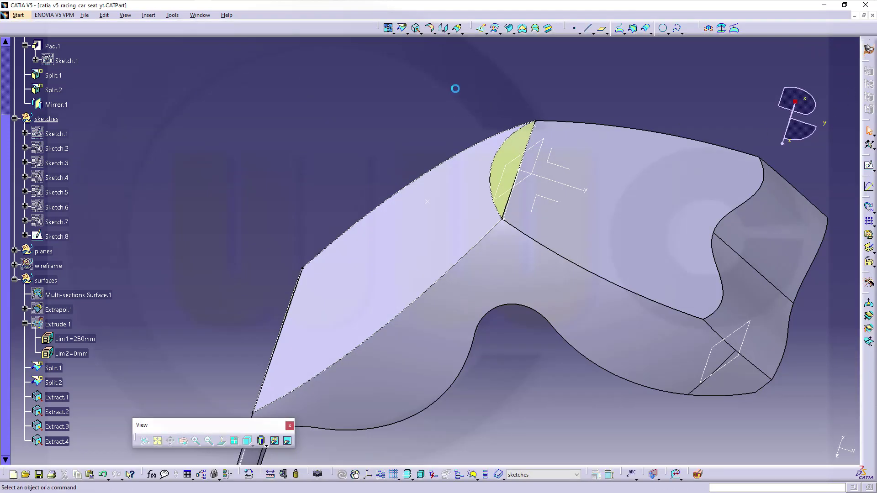
Define the surfaces geometrical set as the in-work object
right_click(49, 282)
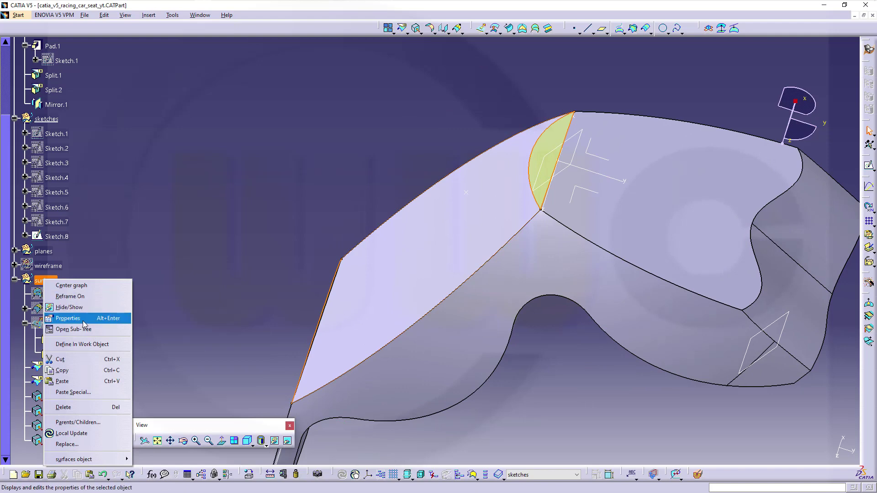
left_click(83, 343)
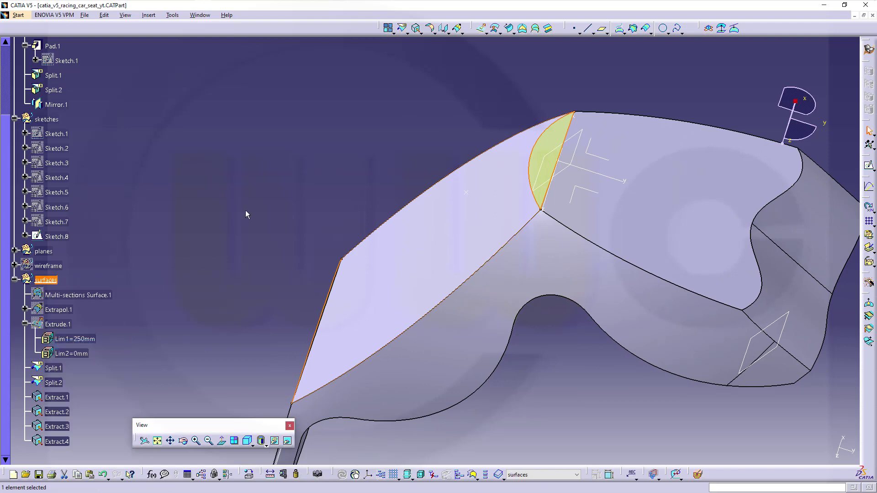
middle_click_drag(257, 204, 492, 71)
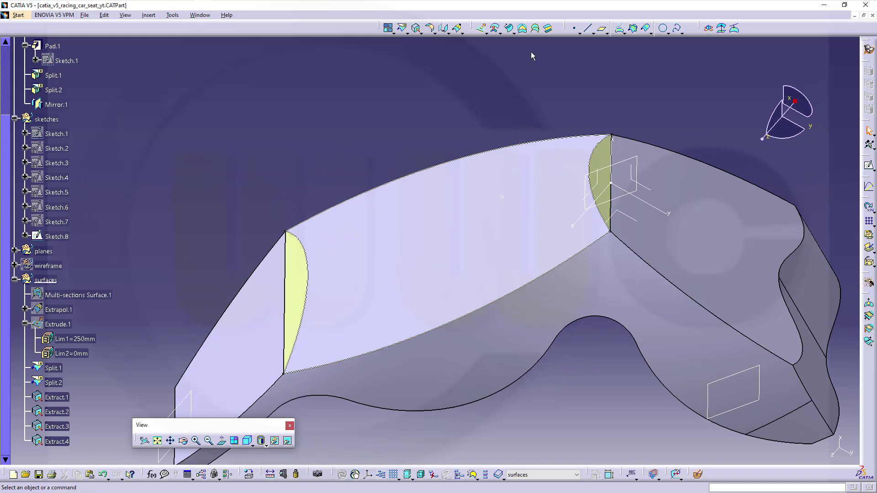
Start a Fill surface on the backrest, bounded by the four extracted edges Extract.1 to Extract.4 as a closed contour
left_click(523, 29)
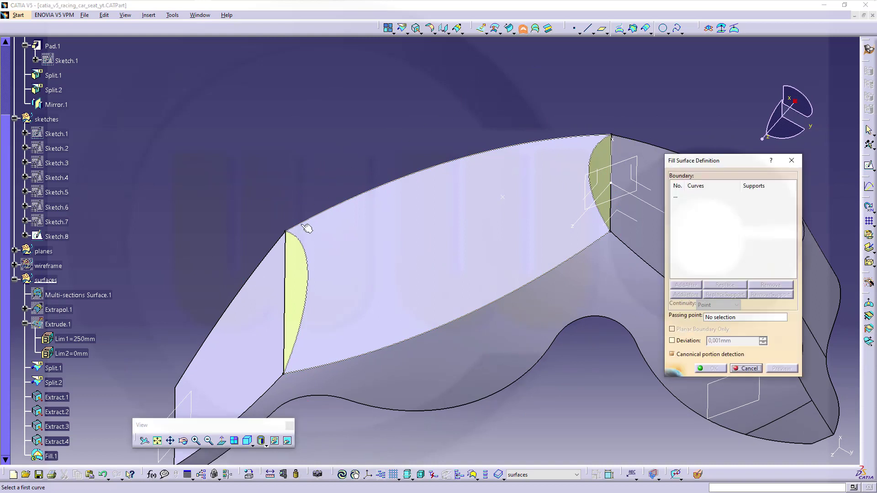
left_click(307, 249)
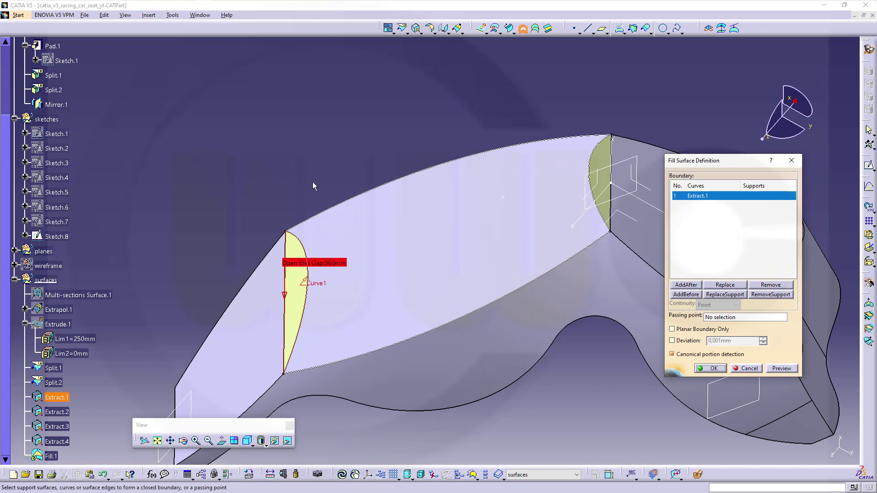
left_click(351, 200)
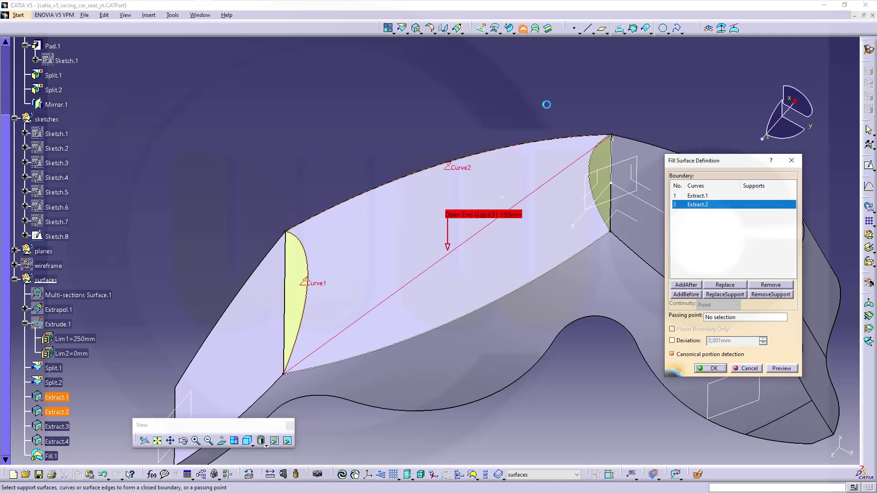
left_click(593, 168)
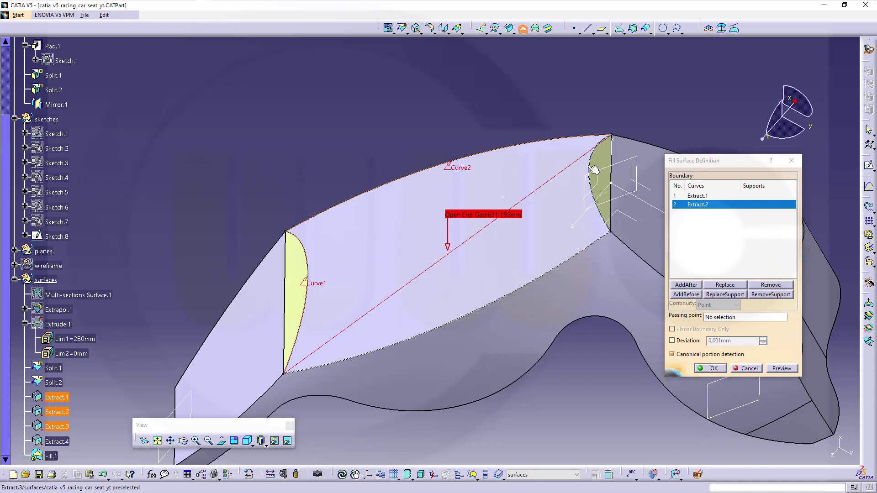
left_click(578, 262)
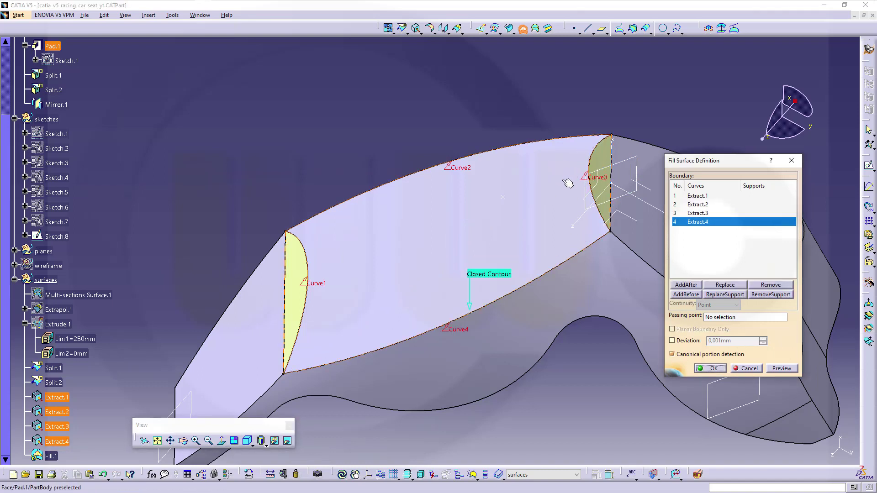
Set the Sketch.8 point as the fill's passing point and create the surface
left_click(725, 318)
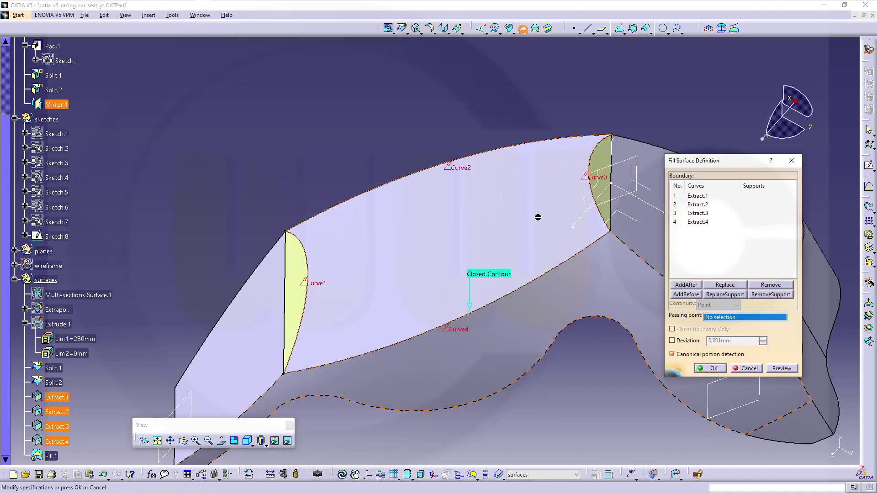
left_click(506, 198)
mouse_move(405, 200)
middle_mouse_down()
mouse_move(398, 101)
mouse_move(400, 117)
middle_mouse_up()
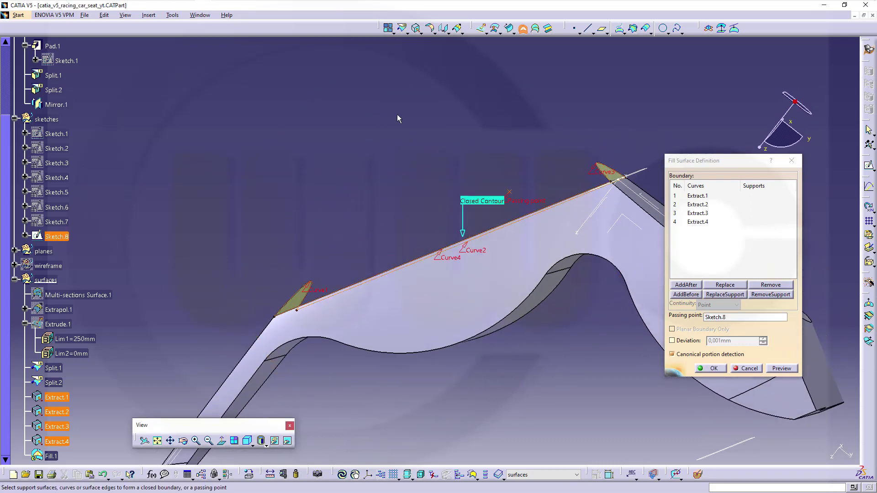
left_click(710, 369)
middle_click_drag(567, 133, 640, 279)
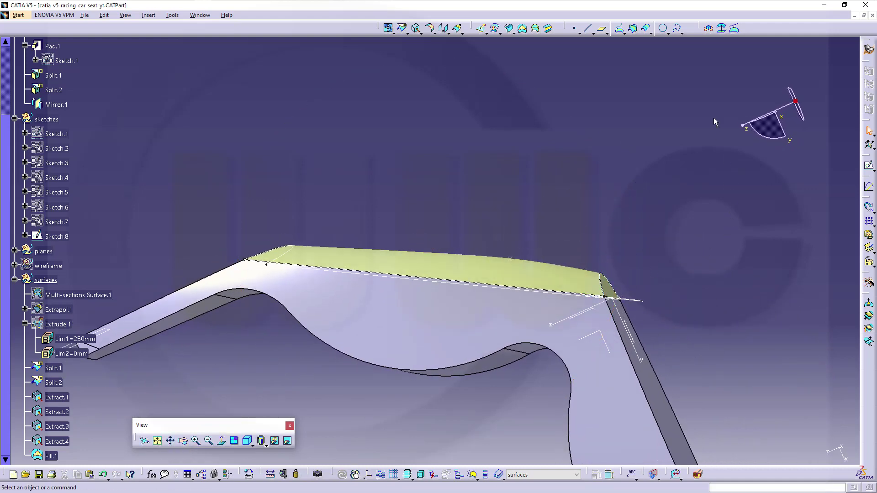
middle_click_drag(421, 206, 382, 196)
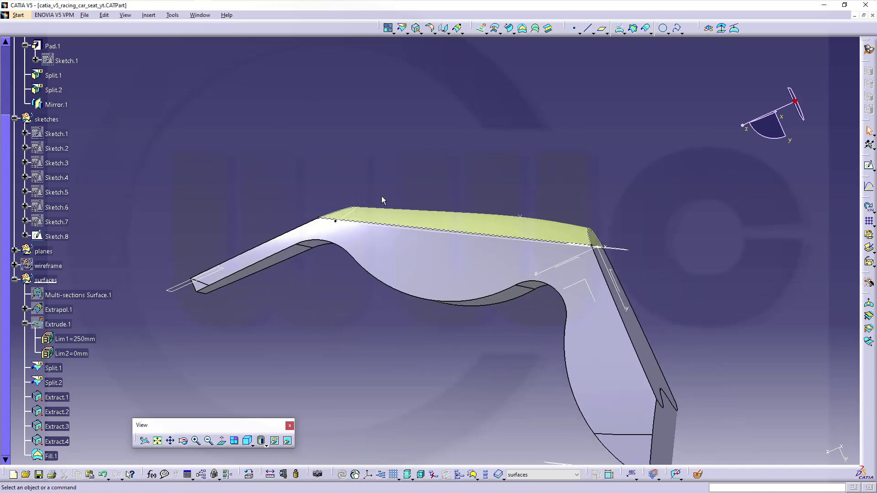
Show the hidden Sketch.7 and inspect its arc at the lower end of the filled surface
right_click(64, 223)
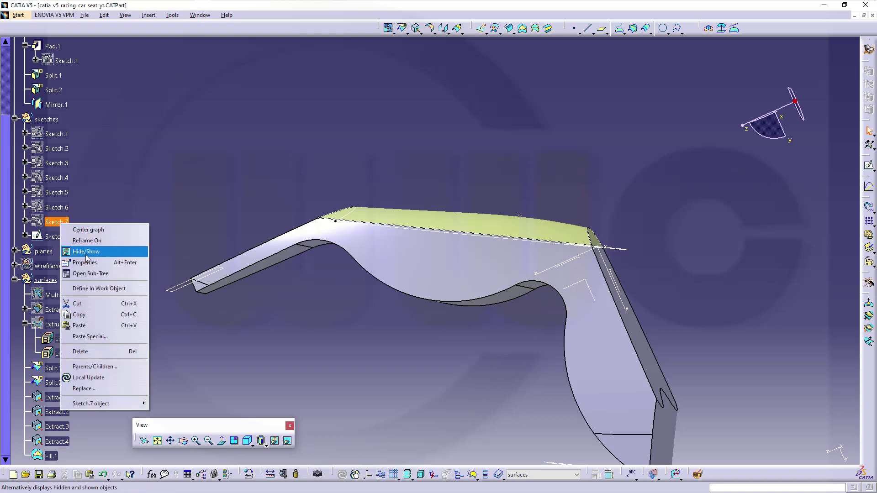
left_click(86, 254)
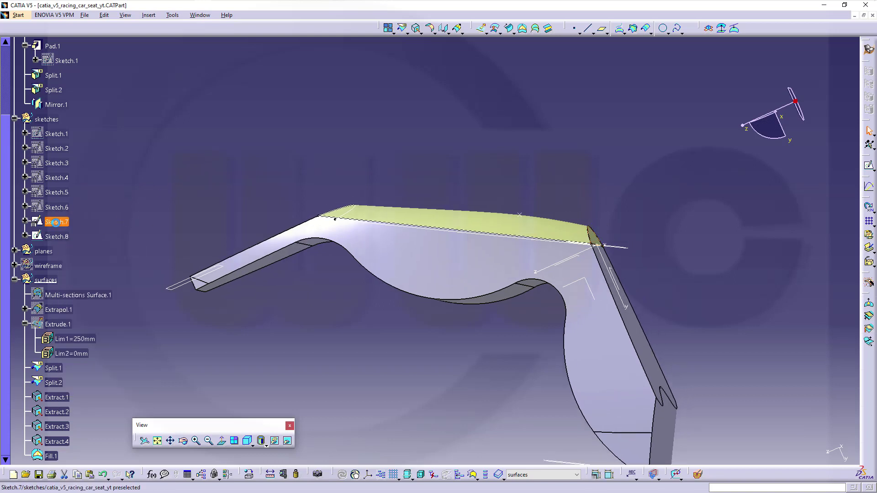
middle_click_drag(450, 183, 389, 304)
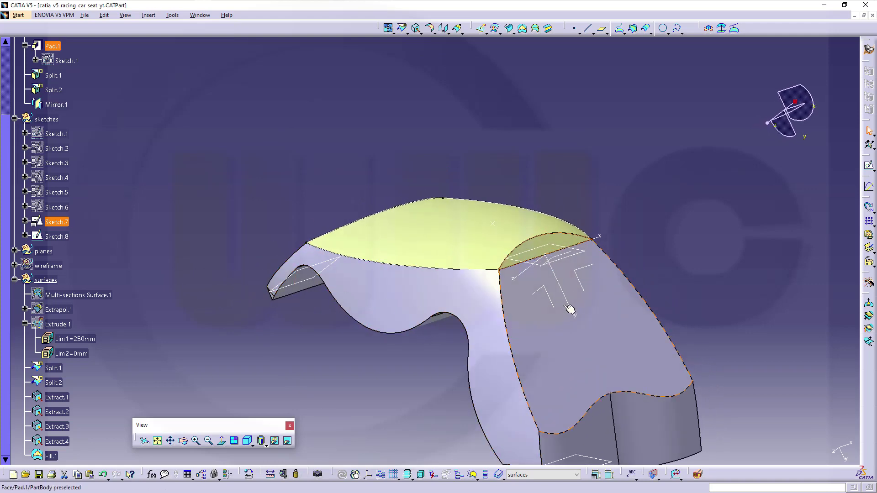
middle_click_drag(571, 301, 520, 197)
middle_click_drag(693, 298, 494, 242)
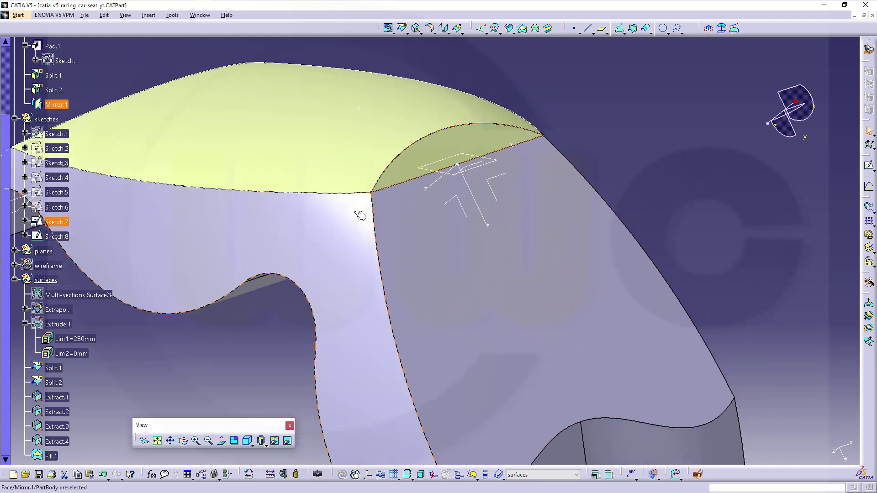
left_click(462, 165)
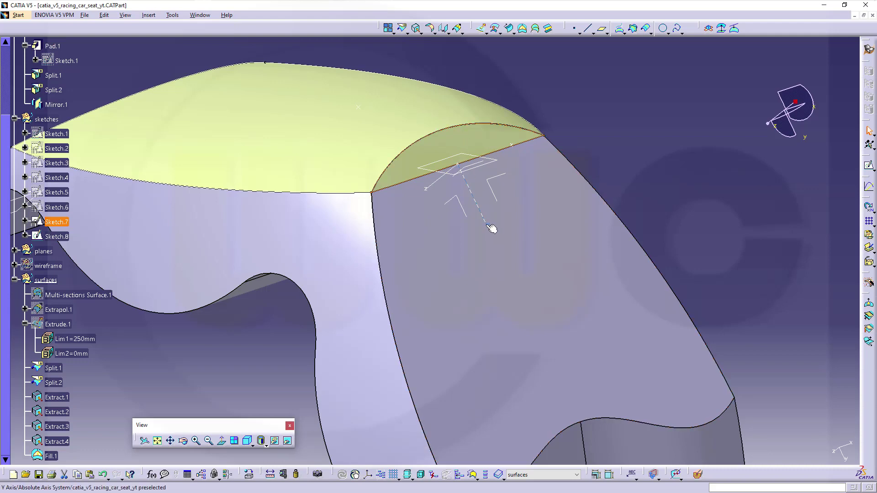
middle_click_drag(498, 239, 417, 267)
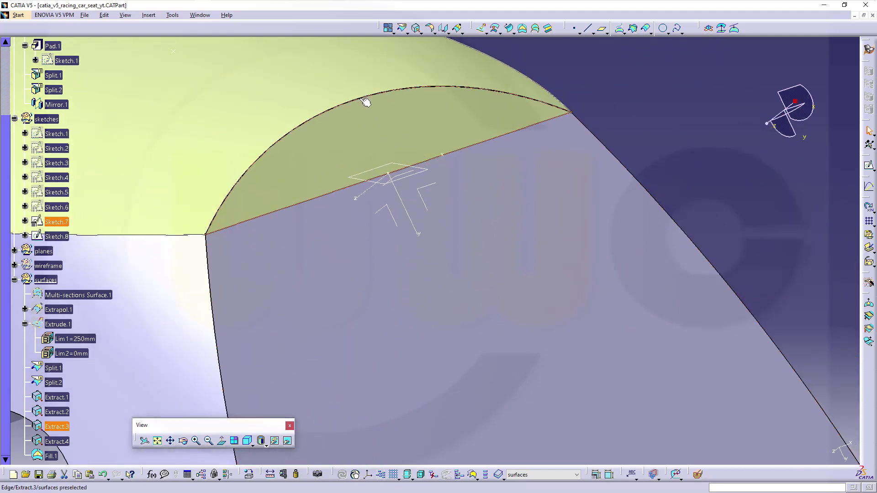
middle_click_drag(456, 235, 474, 283)
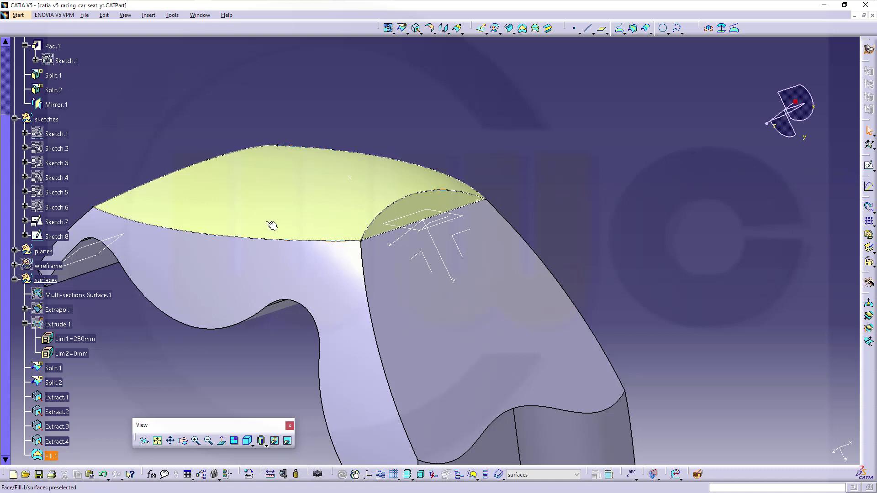
middle_click_drag(594, 194, 499, 185)
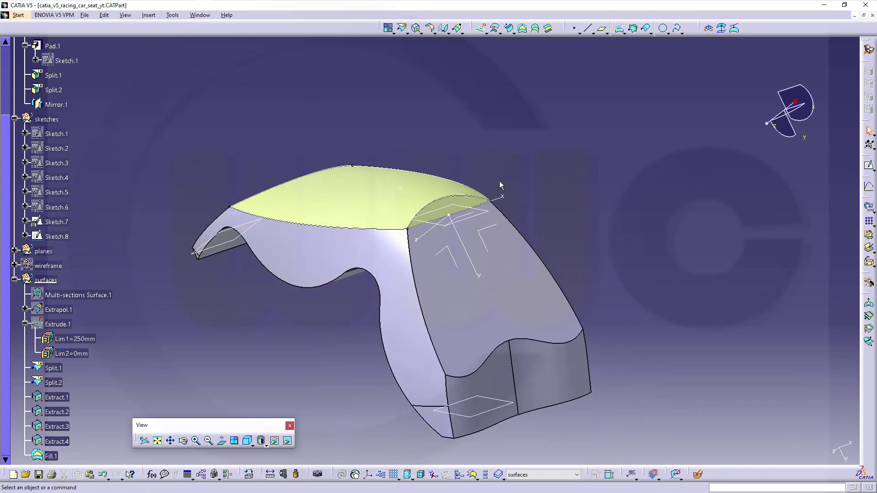
Flatten the arc in Sketch.7 by moving its centre point farther from the fill surface, and exit the sketch
double_click(56, 222)
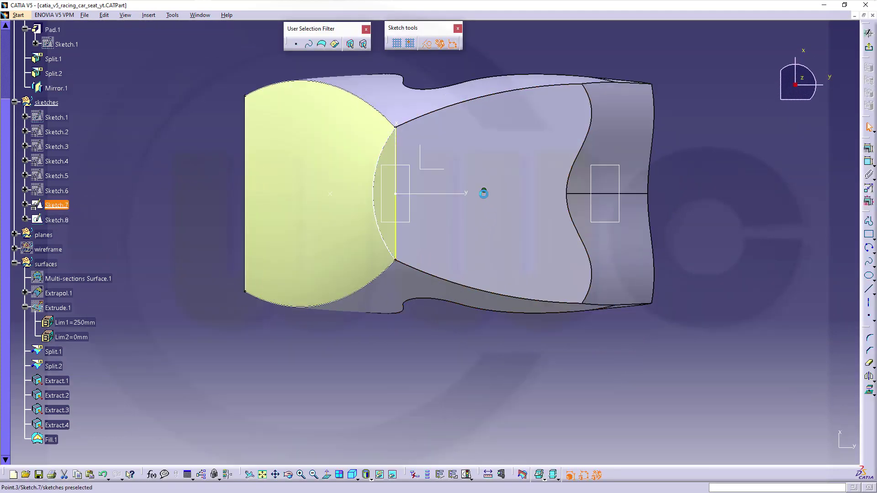
left_click(507, 194)
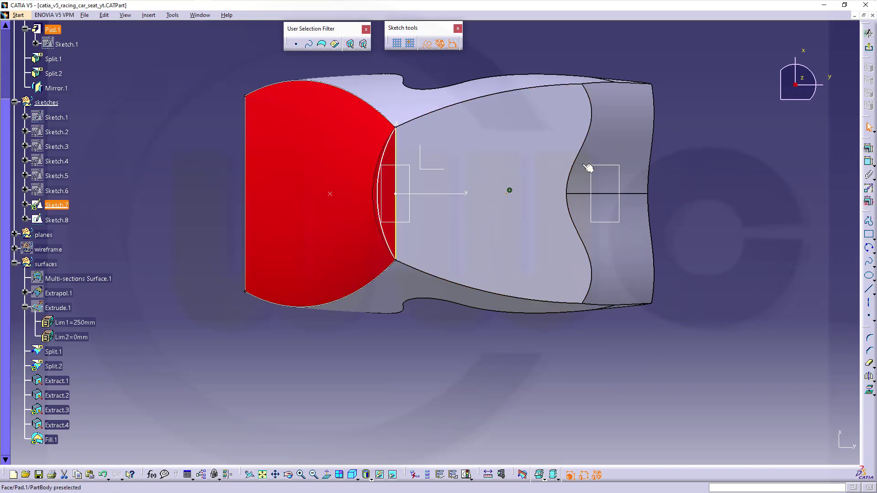
left_click(869, 47)
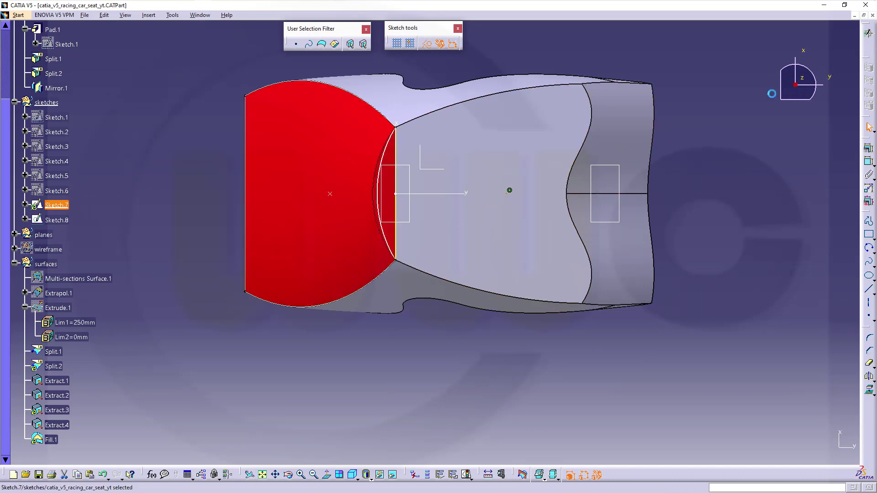
Show the hidden Sketch.6 that defines the arc at the upper end of the backrest
middle_click_drag(553, 191, 470, 118)
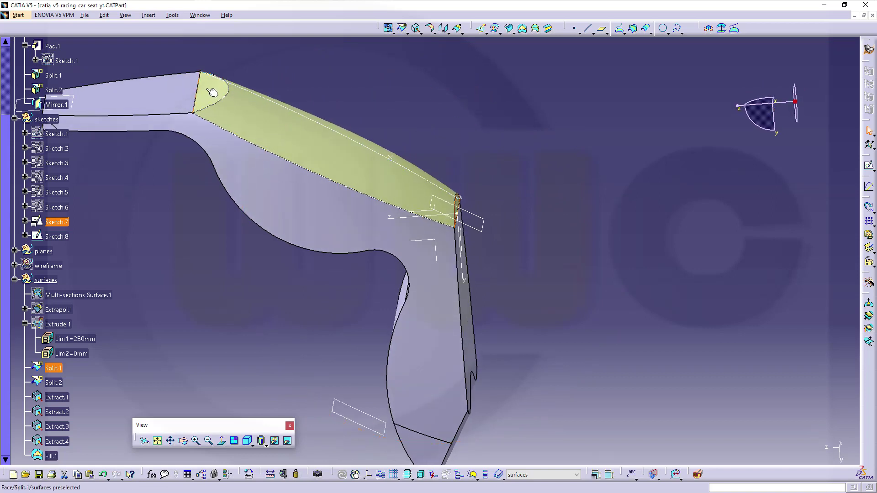
right_click(47, 209)
left_click(68, 233)
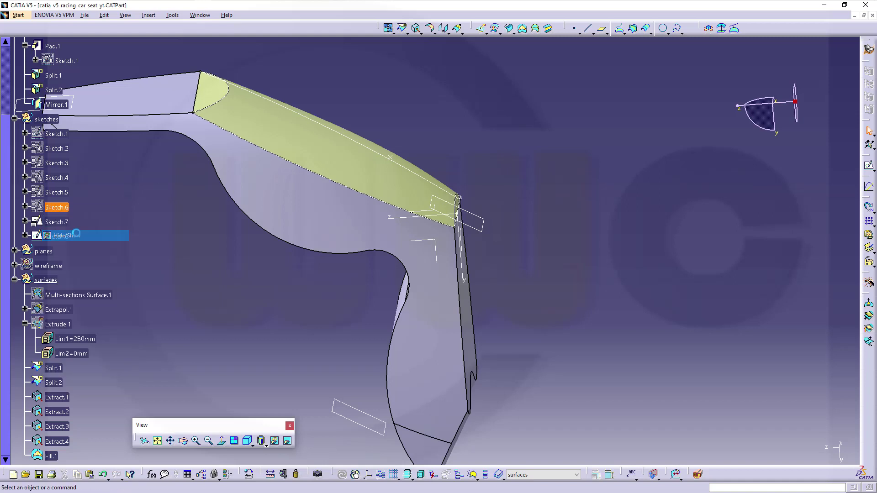
Flatten the arc in Sketch.6 by moving its centre point farther from the fill surface, and exit the sketch
double_click(58, 208)
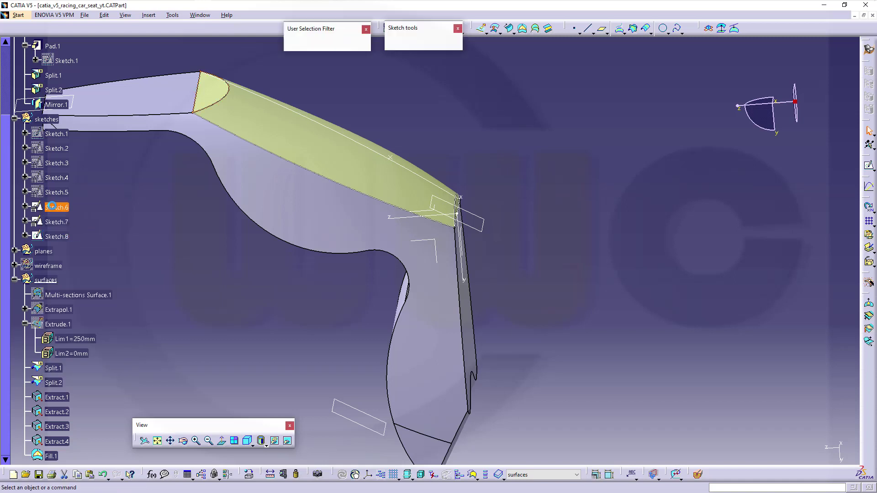
middle_click_drag(407, 279, 396, 308)
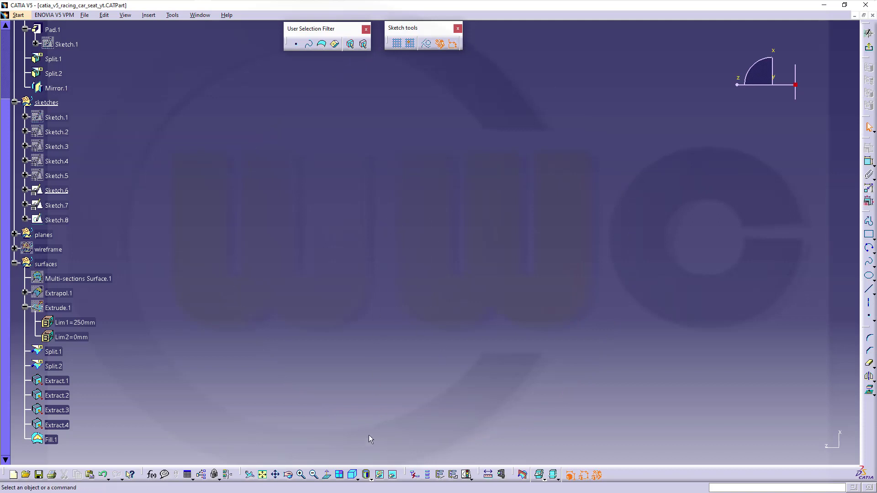
left_click(262, 475)
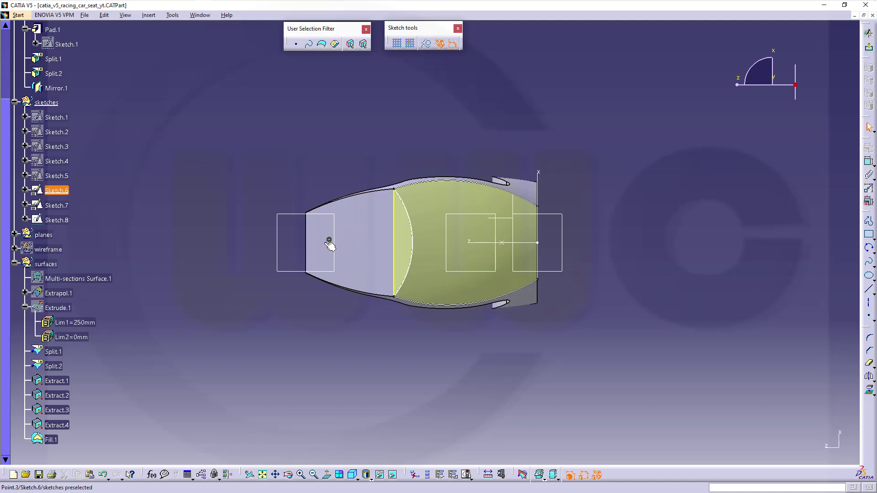
left_click_drag(330, 246, 298, 247)
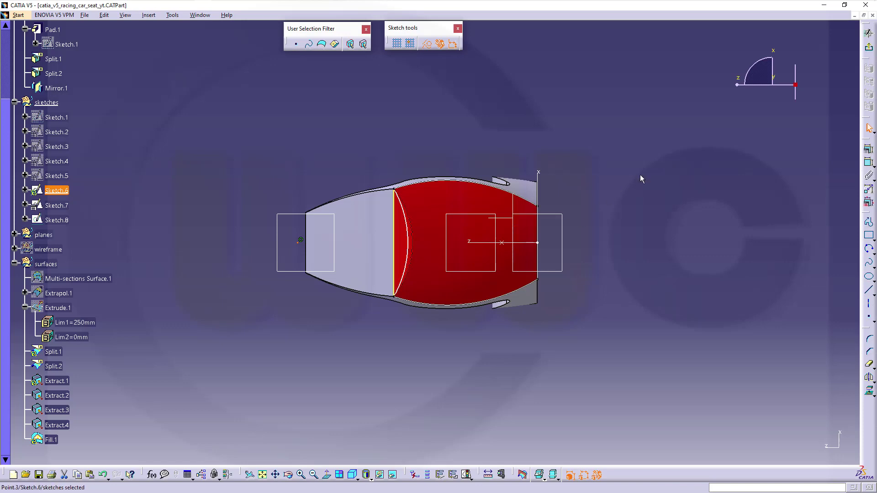
left_click(868, 47)
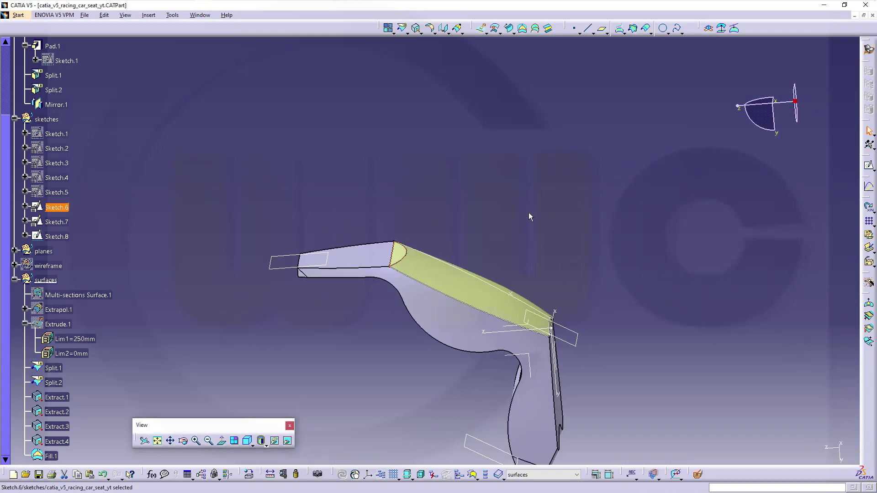
Join Fill.1, Split.1 and Split.2 into one surface, clearing the preselected Sketch.6 from the elements to join
middle_click_drag(528, 212, 352, 93)
left_click(388, 28)
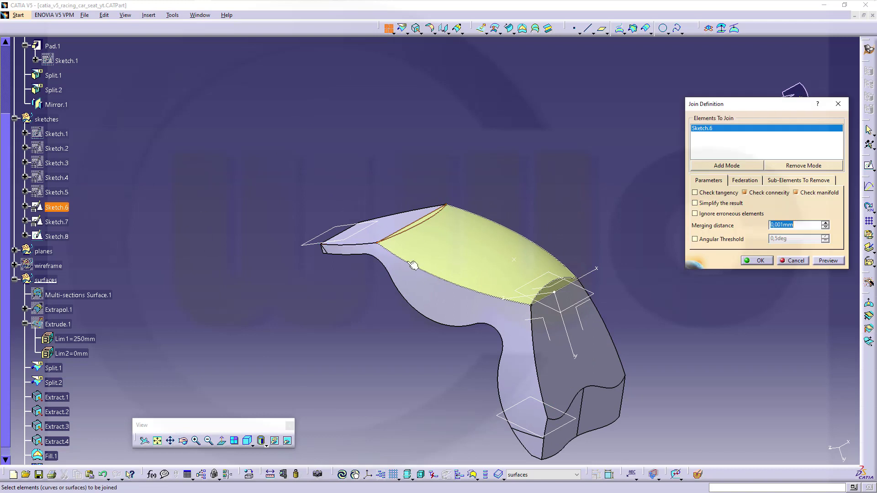
middle_click_drag(413, 265, 406, 291)
right_click(706, 129)
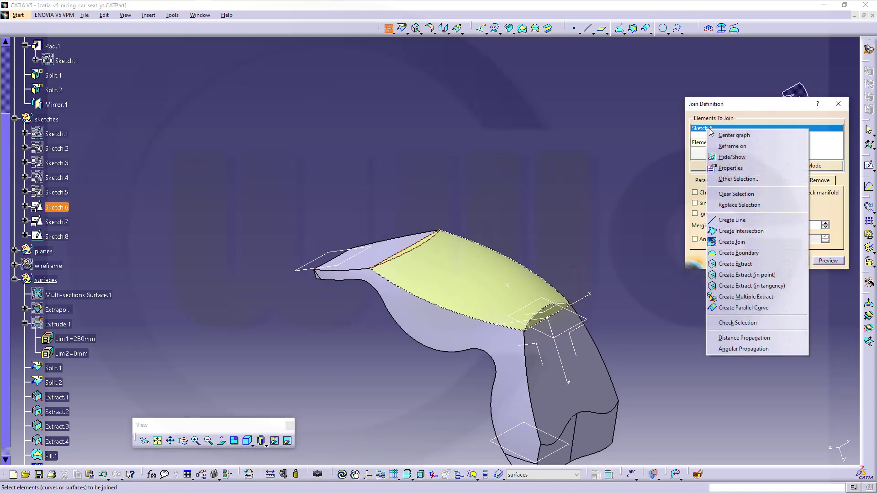
left_click(738, 201)
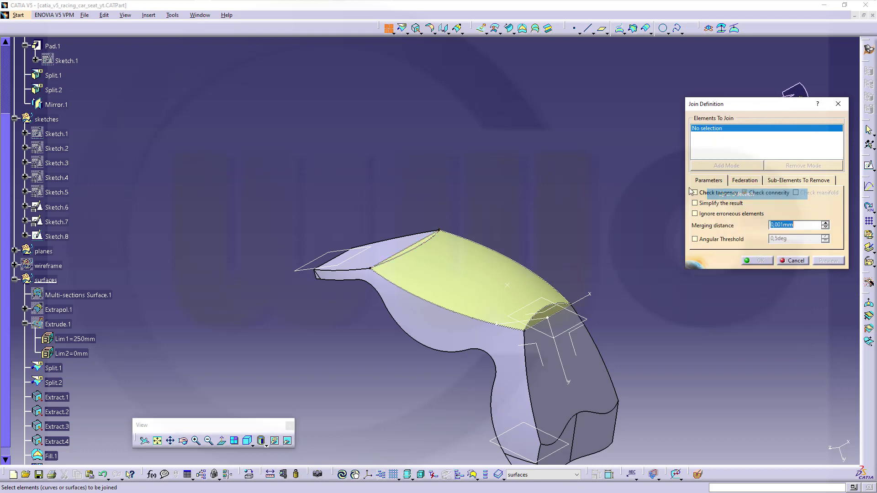
left_click(474, 277)
middle_click_drag(370, 190, 517, 264)
left_click(409, 257)
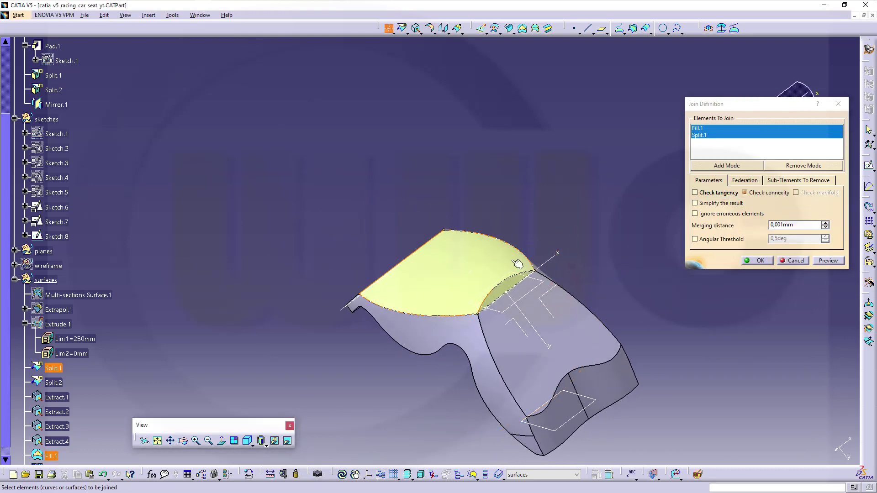
left_click(509, 291)
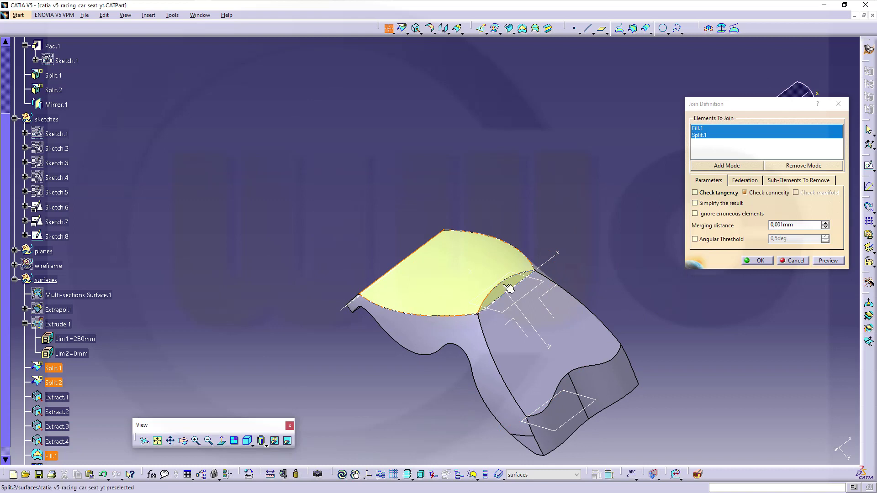
left_click(764, 262)
Switch to the Part Design workbench and sew the joined surface onto the seat body with the sewing direction reversed
middle_click_drag(525, 194, 574, 207)
left_click(868, 55)
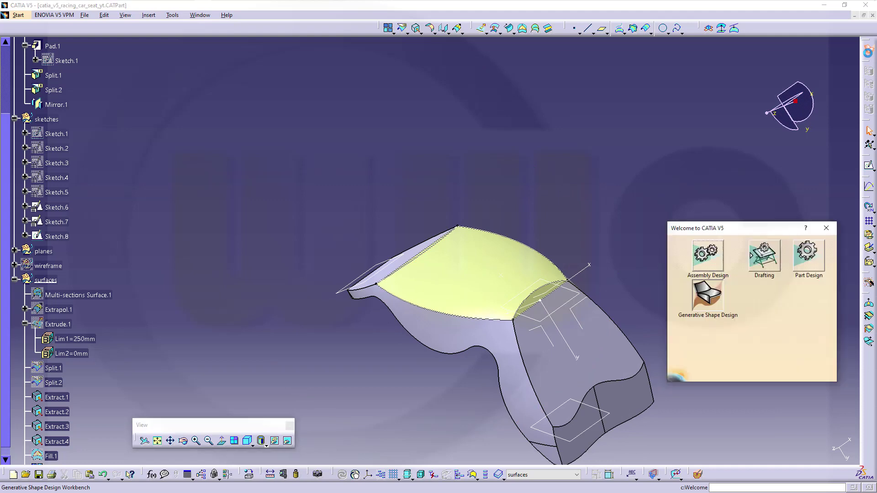
left_click(810, 256)
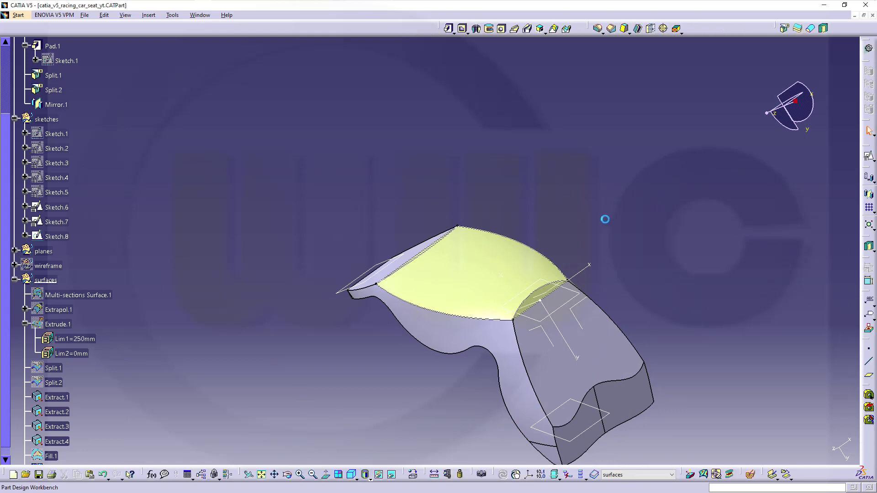
middle_click_drag(604, 217, 680, 133)
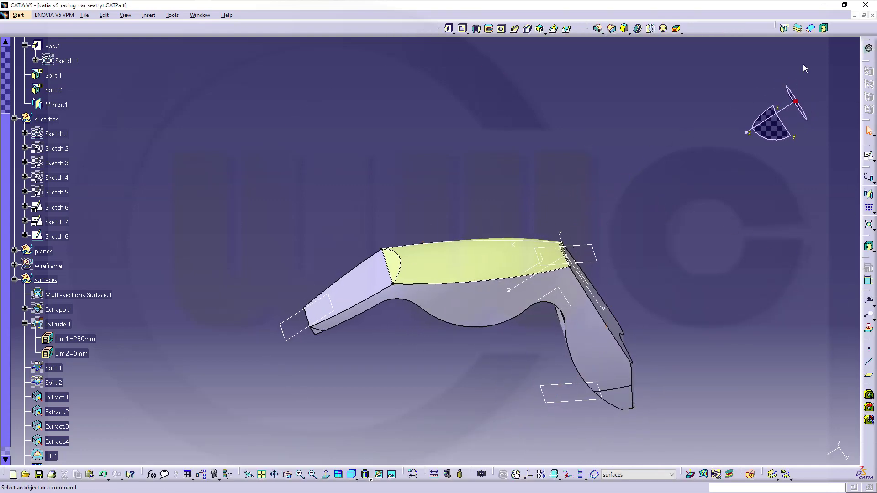
left_click(823, 29)
left_click(505, 271)
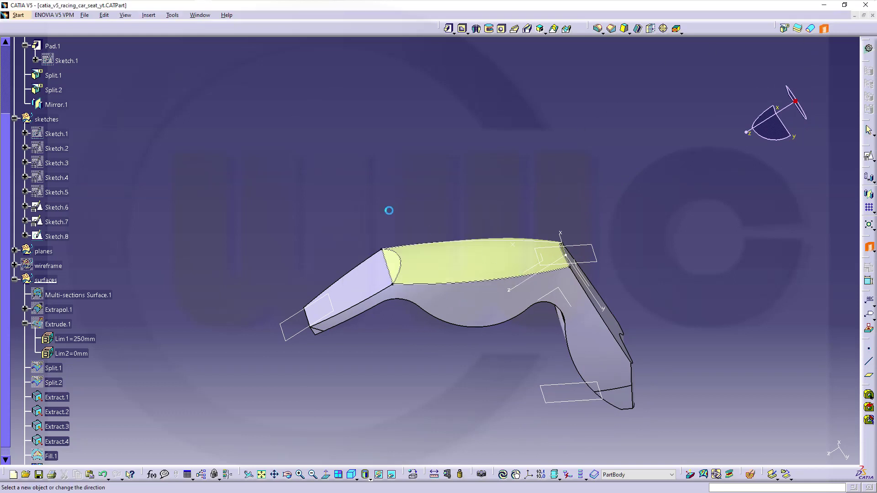
left_click(476, 263)
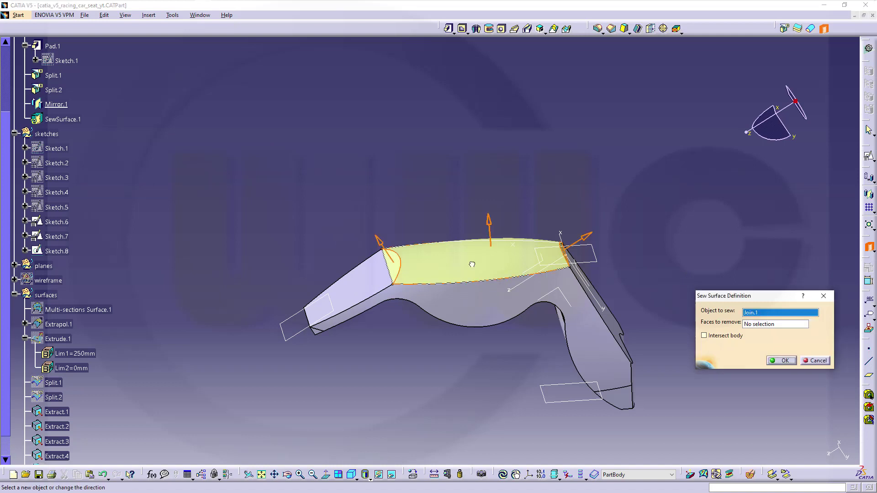
left_click(489, 224)
left_click(785, 360)
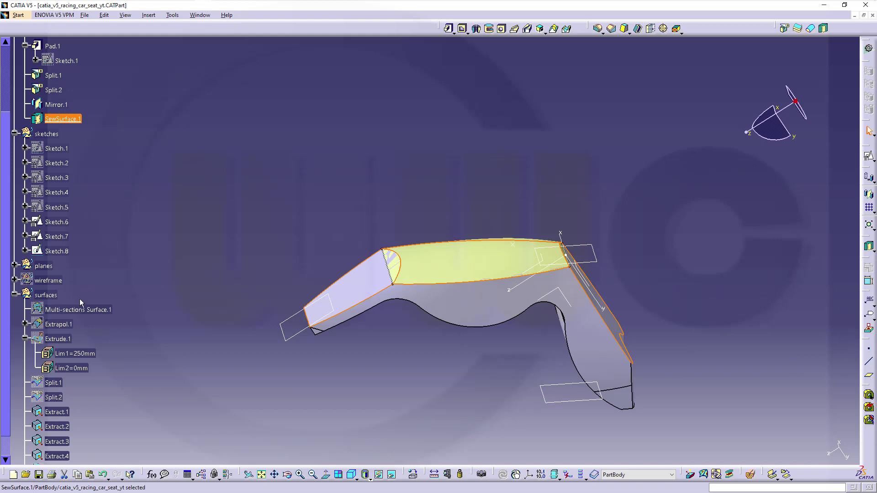
Move Extract.1 through Extract.4 from the surfaces set into the wireframe geometrical set
scroll(90, 321, "down", 2)
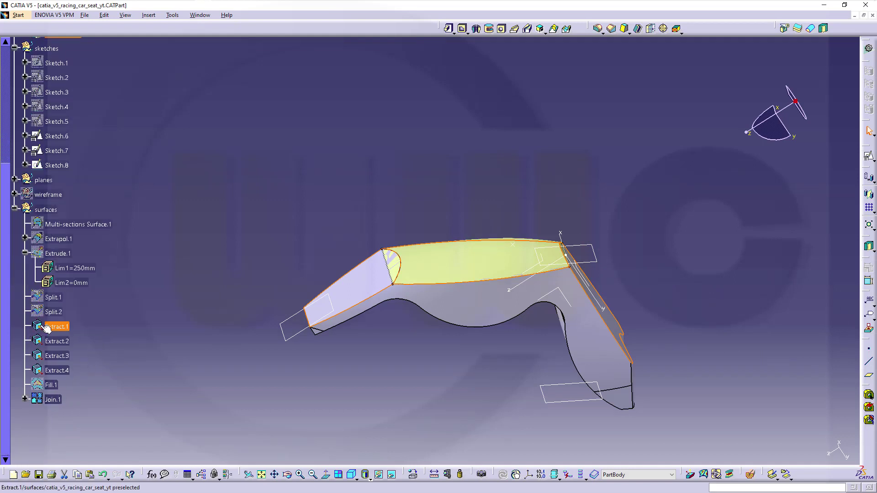
left_click(58, 329)
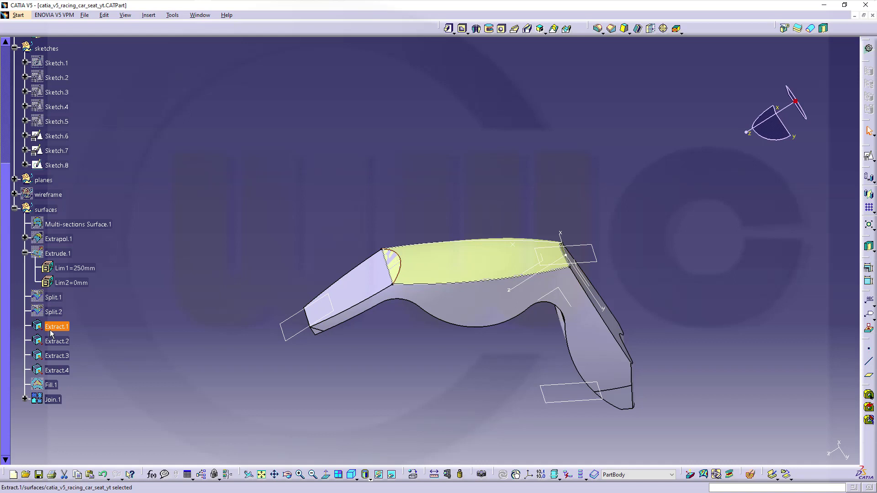
left_click(56, 369, "shift")
right_click(57, 370)
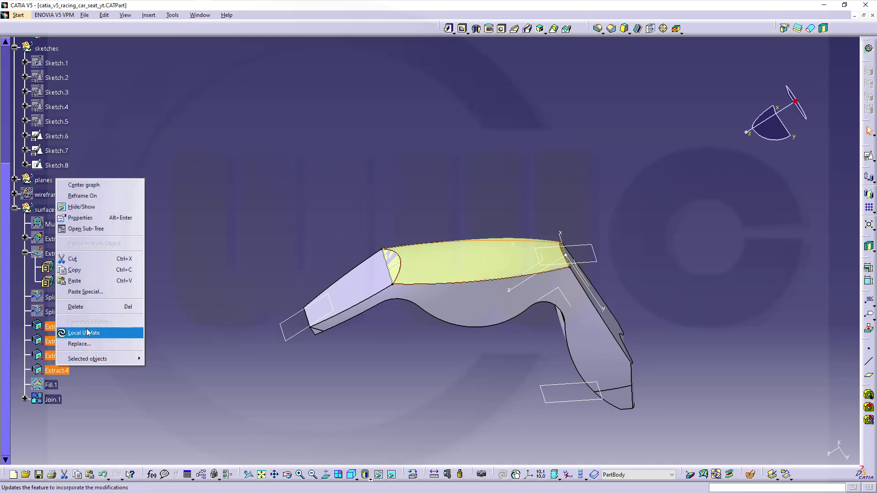
mouse_move(101, 362)
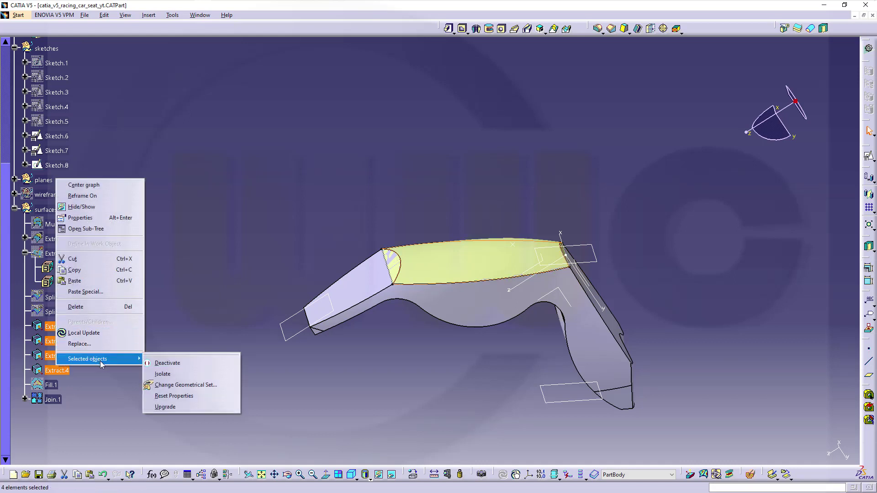
left_click(176, 386)
left_click(48, 195)
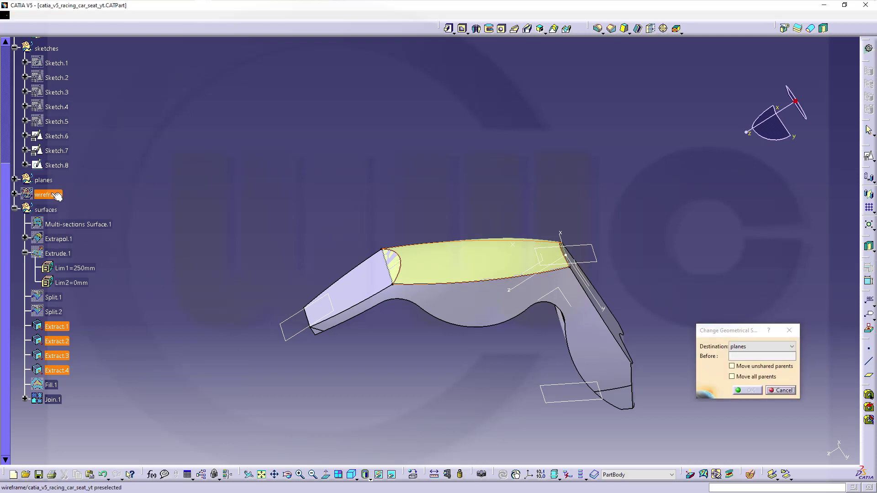
left_click(750, 391)
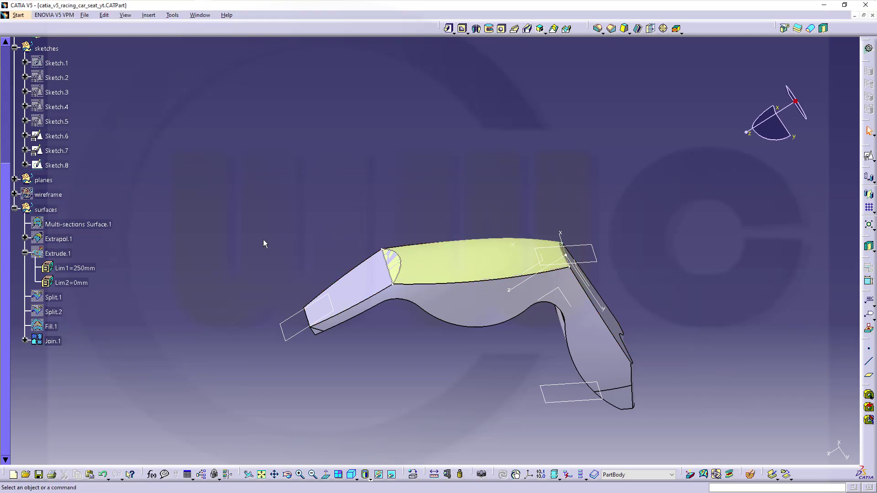
Hide the Join.1 surface and the sketches Sketch.6 through Sketch.8
right_click(54, 340)
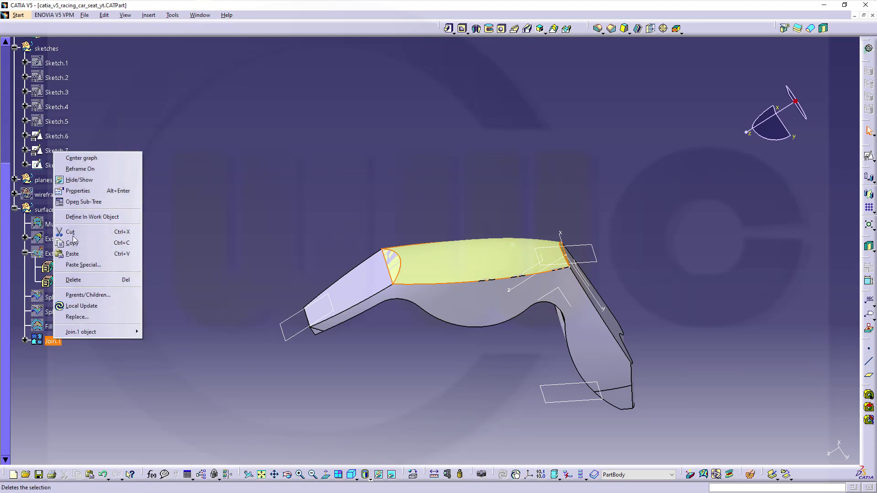
left_click(78, 180)
mouse_move(414, 207)
middle_mouse_down()
mouse_move(476, 248)
mouse_move(482, 344)
mouse_move(504, 287)
mouse_move(512, 293)
middle_mouse_up()
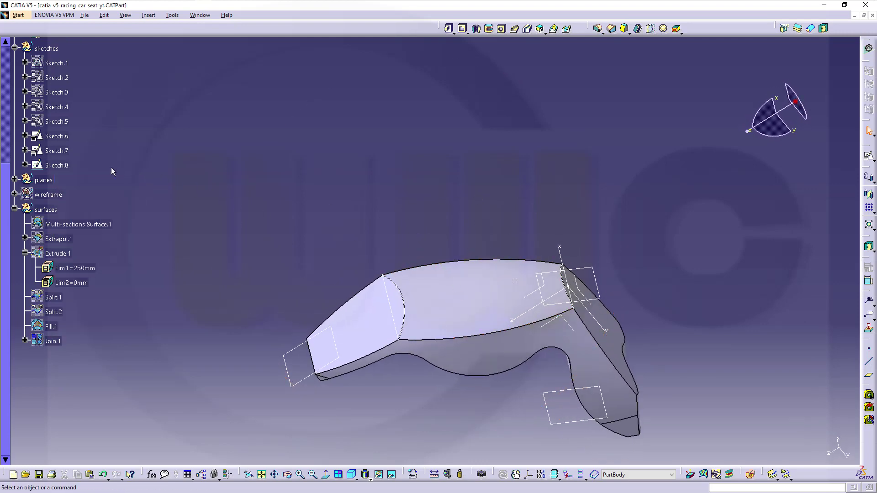
left_click(56, 136)
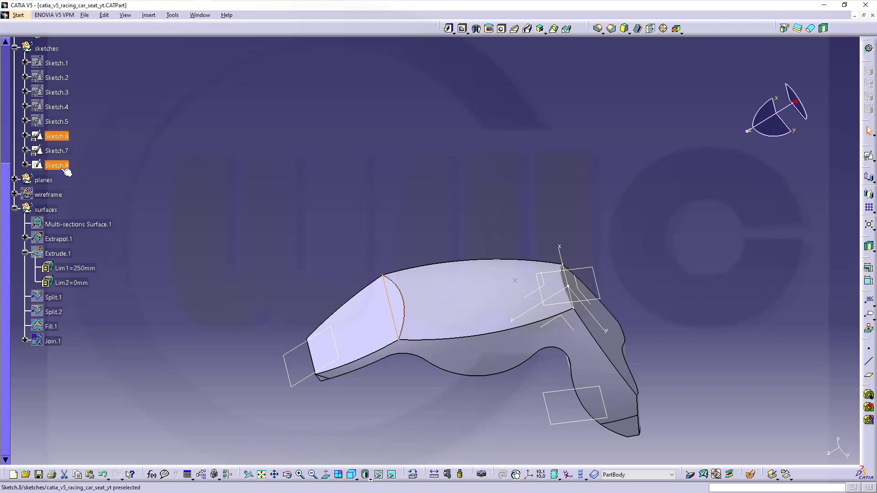
left_click(60, 166, "shift")
right_click(60, 165)
left_click(80, 193)
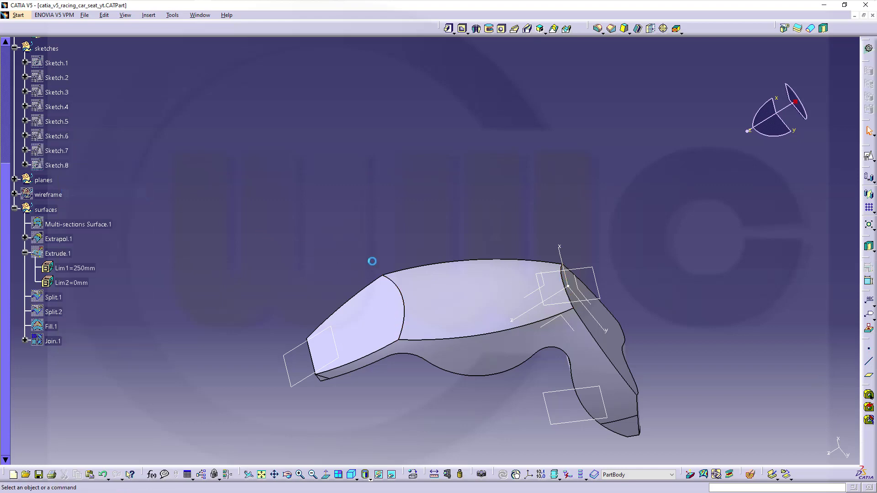
Hide the planes geometrical set and collapse the surfaces and sketches branches of the specification tree
mouse_move(372, 261)
middle_mouse_down()
mouse_move(270, 243)
mouse_move(405, 218)
mouse_move(425, 243)
mouse_move(442, 335)
mouse_move(541, 198)
mouse_move(506, 294)
mouse_move(462, 256)
mouse_move(432, 249)
mouse_move(393, 138)
mouse_move(368, 237)
middle_mouse_up()
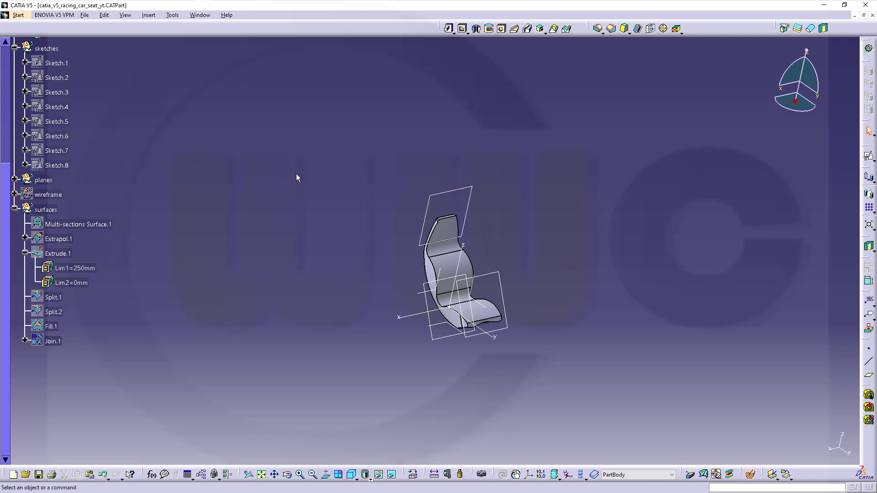
left_click(44, 180)
right_click(46, 180)
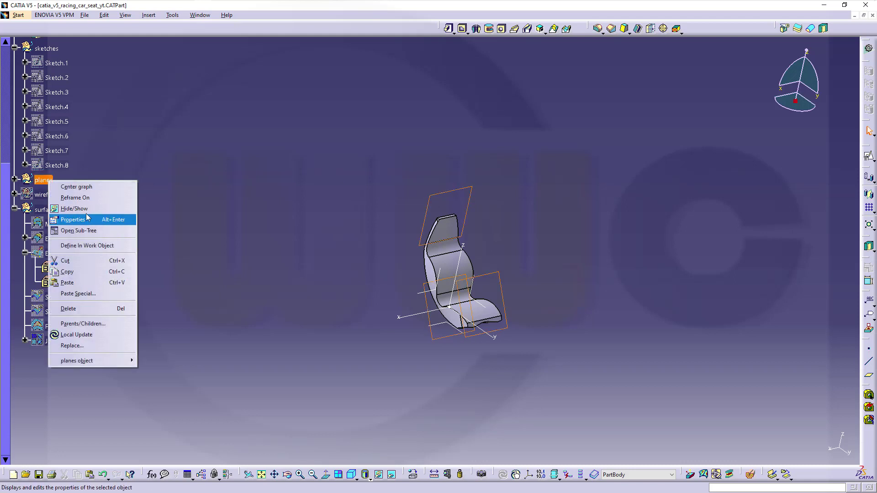
left_click(93, 209)
middle_click_drag(475, 314, 570, 279)
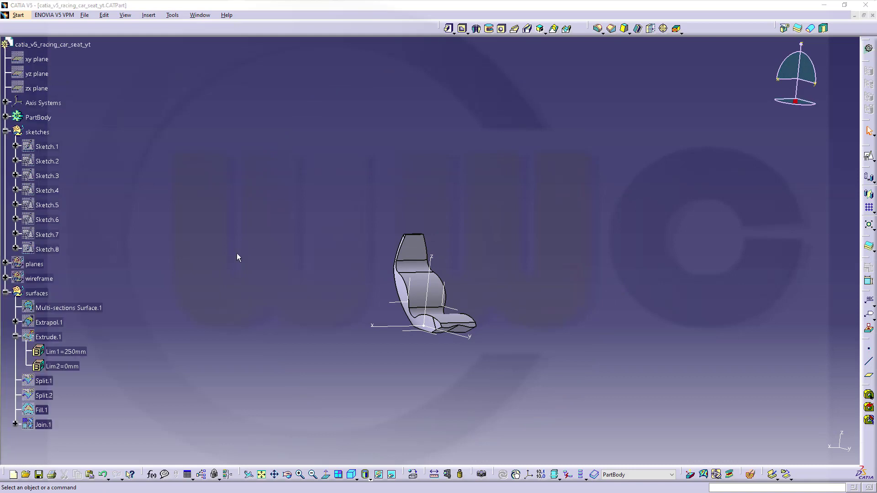
left_click(5, 293)
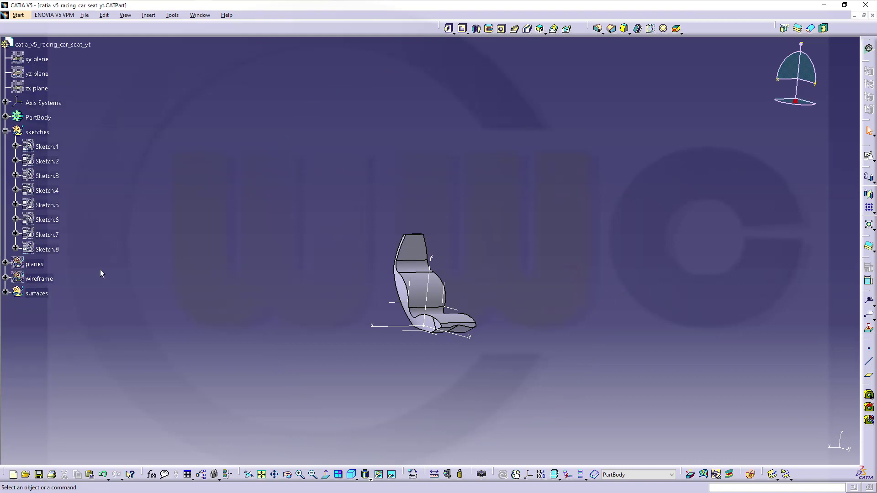
left_click(5, 132)
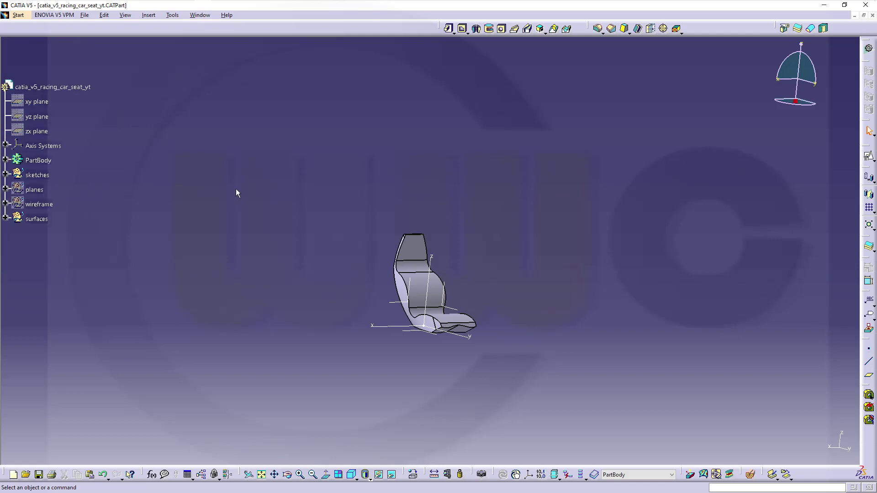
Define the PartBody as the in-work object
left_click(39, 160)
right_click(42, 161)
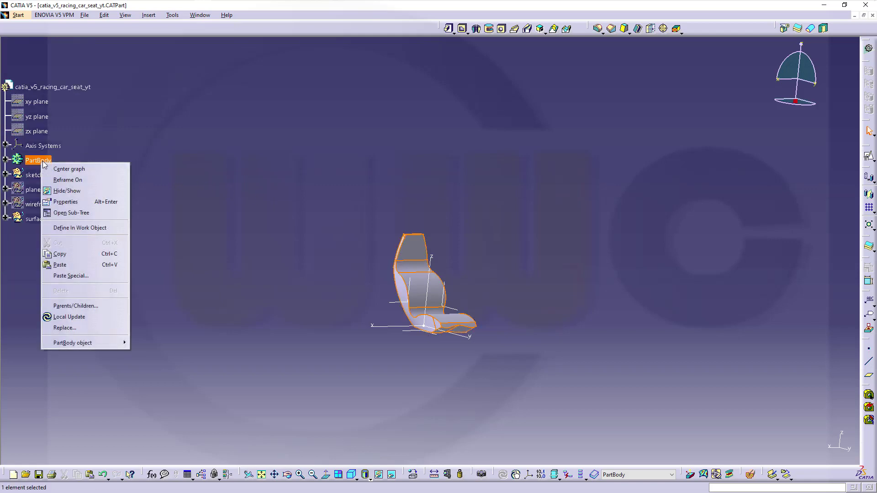
left_click(73, 228)
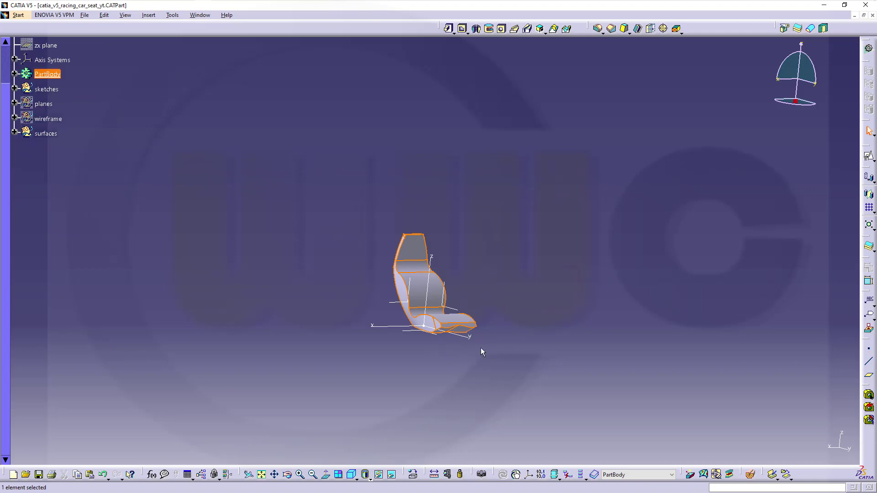
Fillet the two short corner edges at the top of the backrest with a 130 mm radius
middle_click_drag(502, 370, 535, 193)
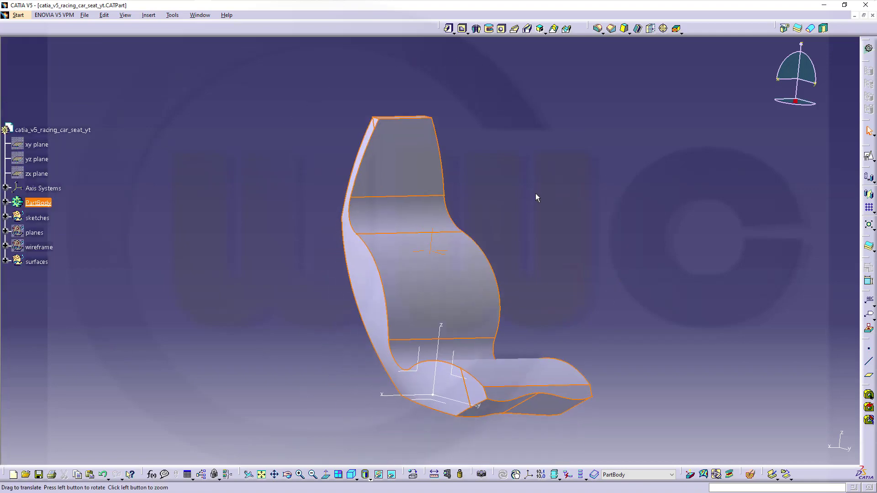
middle_click_drag(307, 247, 622, 185)
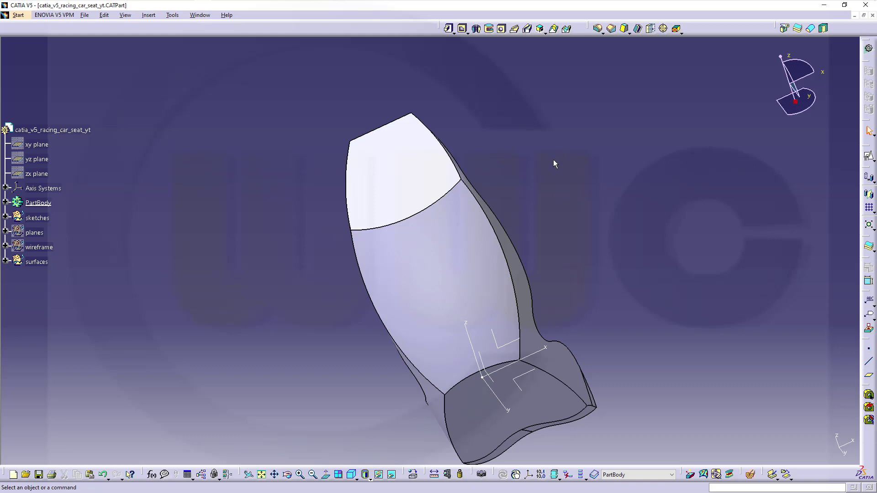
left_click(604, 34)
middle_click_drag(500, 163, 537, 152)
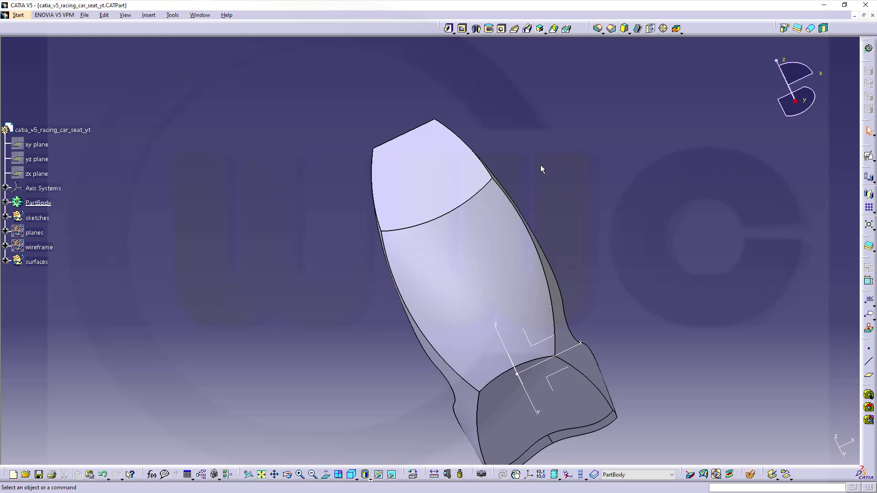
middle_click_drag(543, 167, 601, 192)
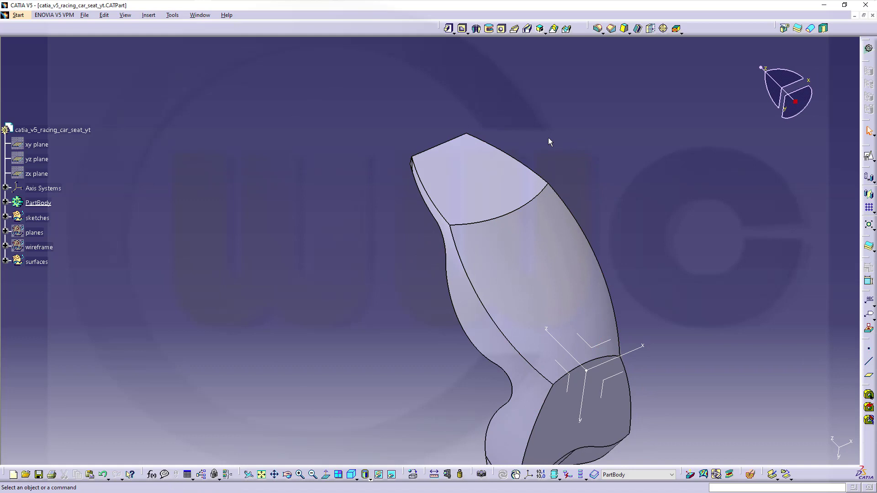
middle_click_drag(548, 140, 495, 105)
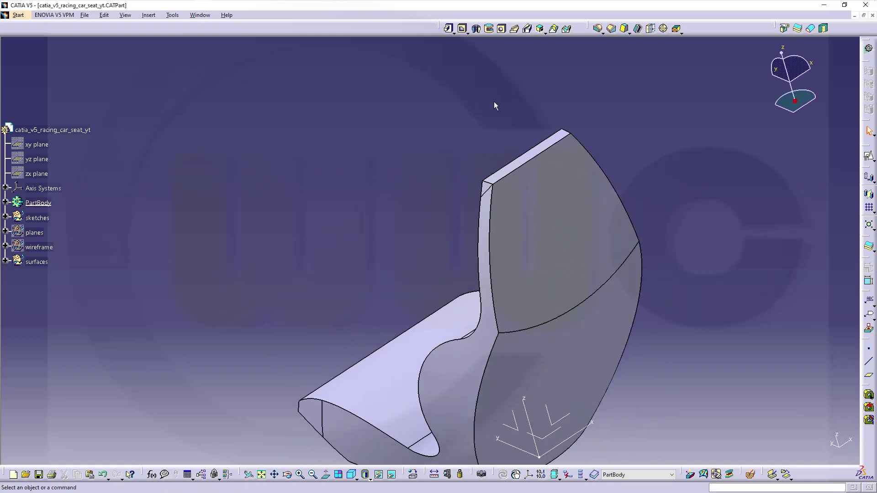
left_click(598, 29)
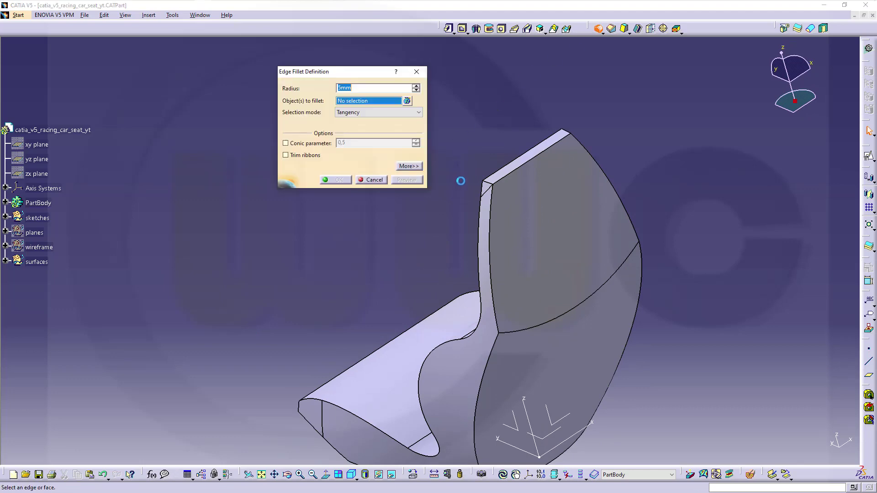
left_click(487, 183)
middle_click_drag(664, 124, 484, 219)
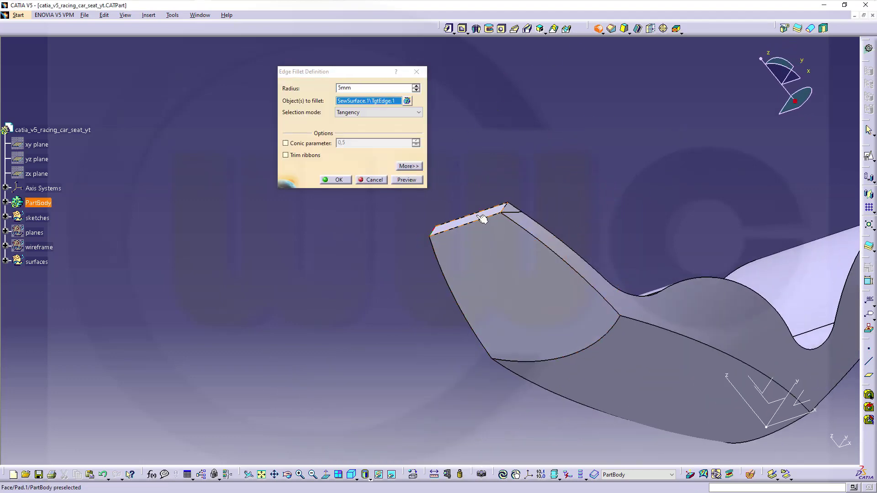
left_click(509, 210)
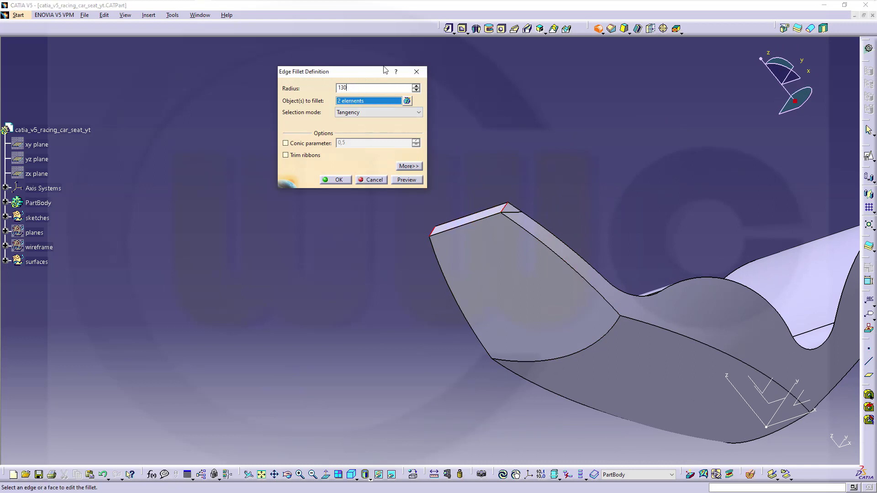
key("Return")
Fillet the two long side edges of the curved back surface with a 60 mm radius, using Minimal selection mode
middle_click_drag(594, 208, 441, 291)
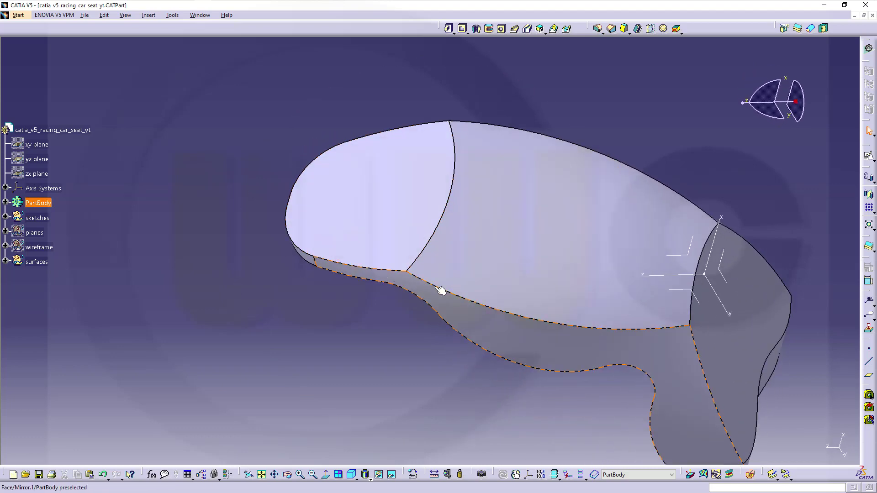
left_click(599, 28)
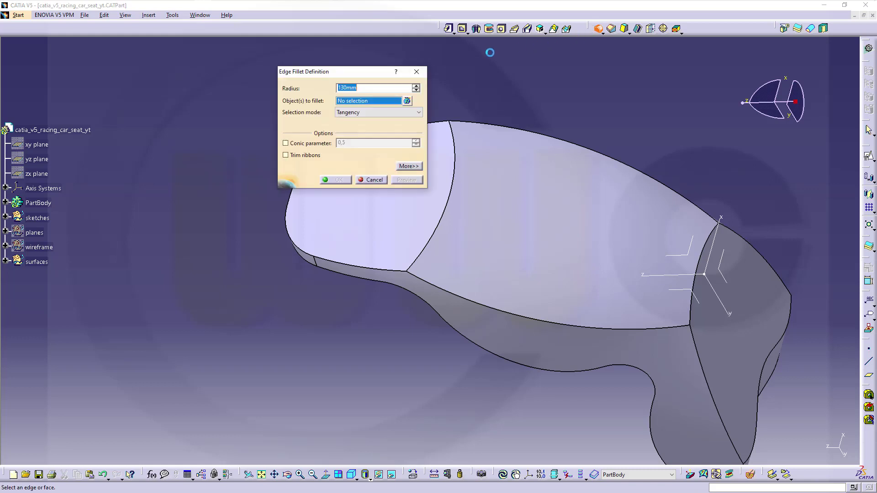
type("60")
left_click(419, 113)
left_click(360, 121)
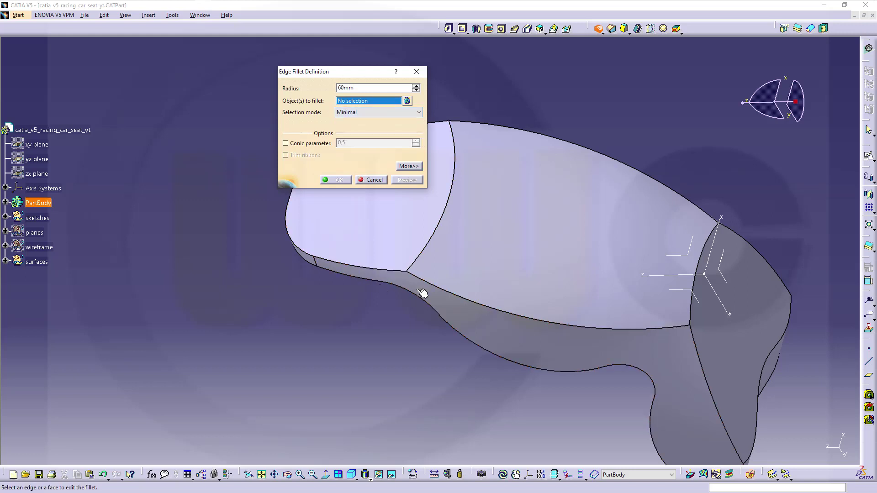
left_click(445, 291)
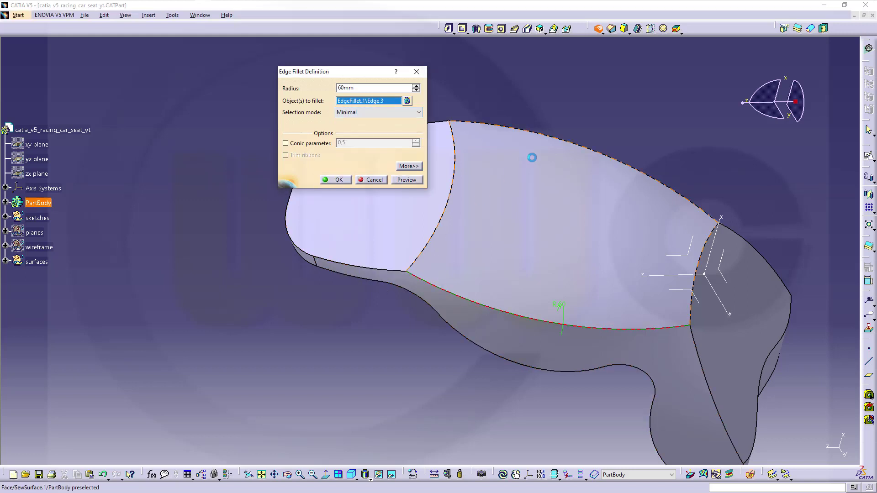
left_click(566, 144)
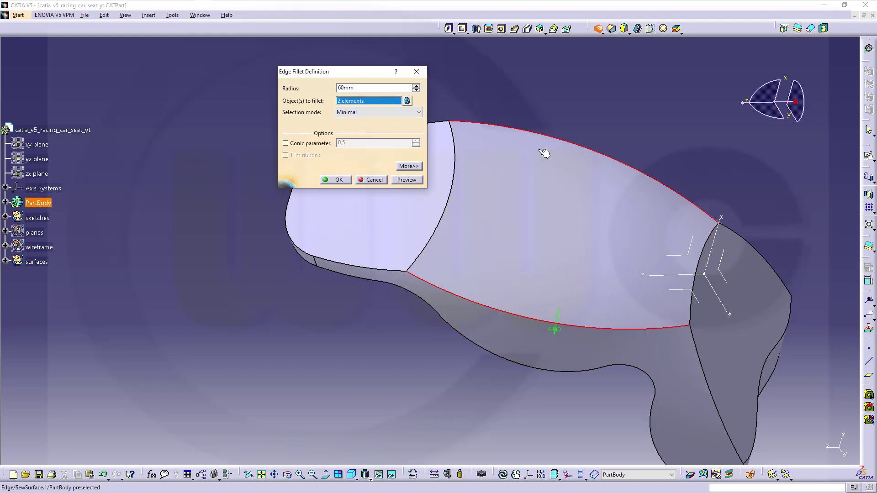
left_click(400, 181)
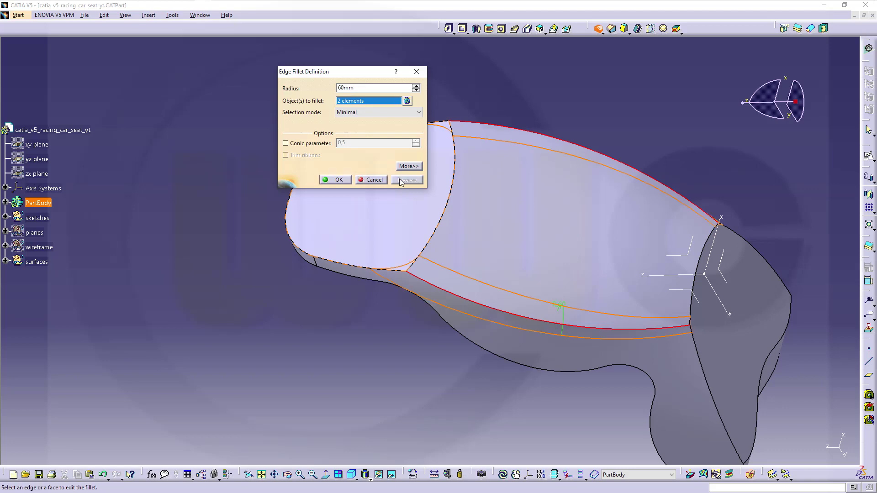
left_click(332, 180)
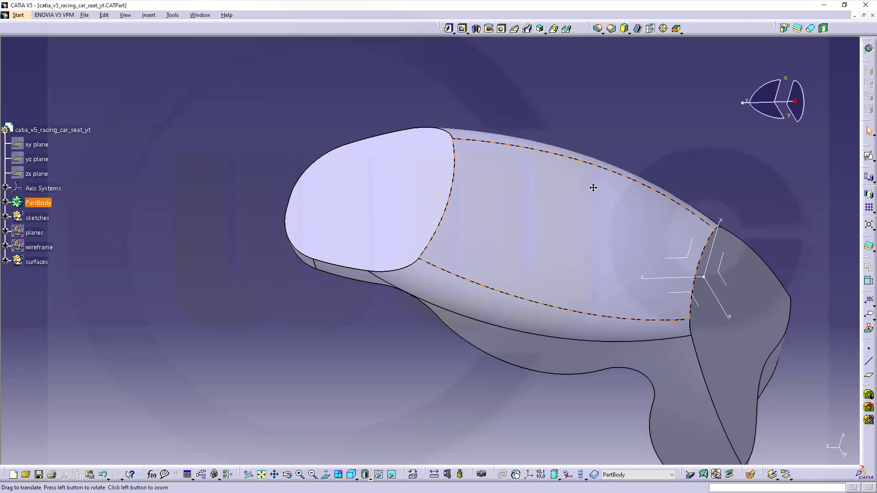
Fillet the transverse edge between the upper and lower back faces with a 100 mm radius, using Minimal selection mode
middle_click_drag(457, 219, 484, 325)
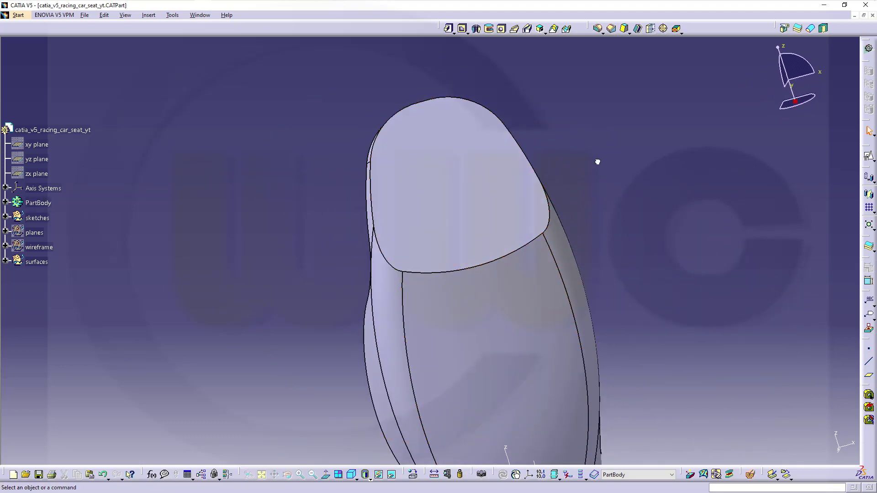
left_click(597, 28)
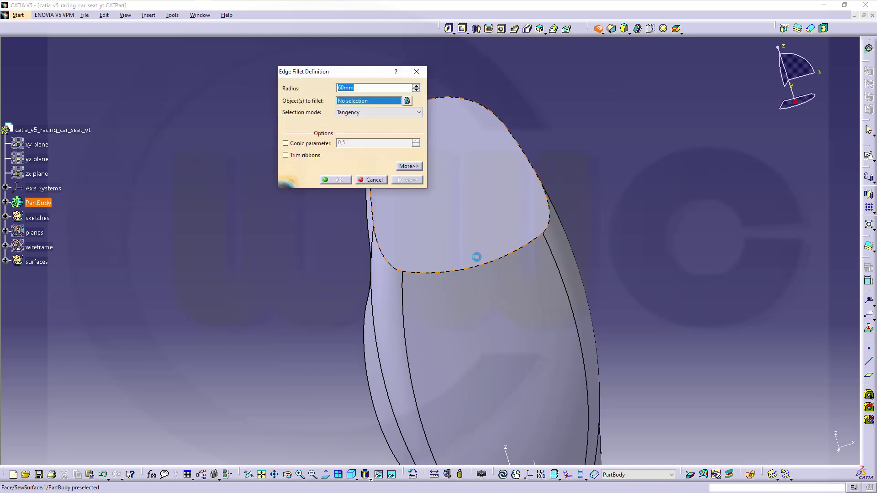
left_click(417, 113)
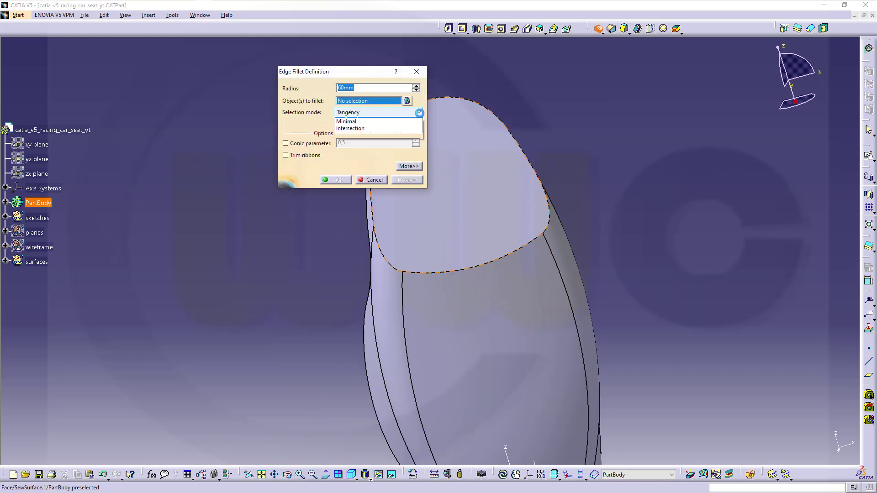
left_click(365, 124)
double_click(379, 89)
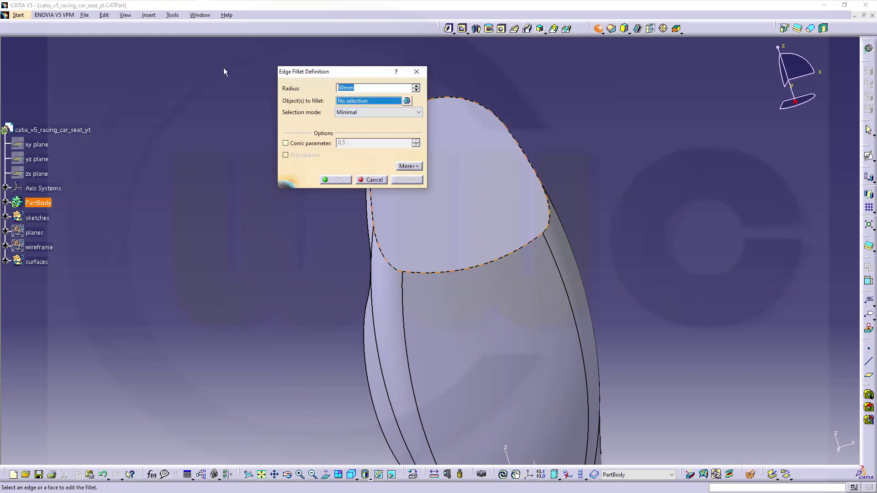
type("100")
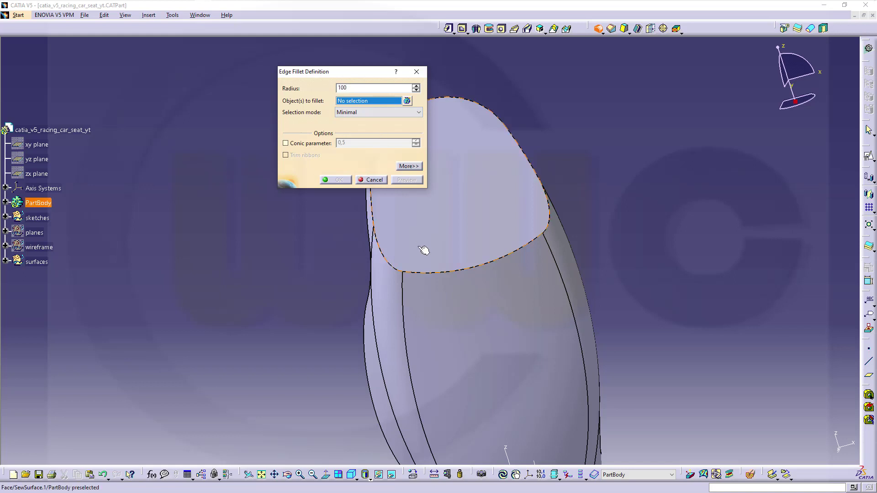
left_click(465, 273)
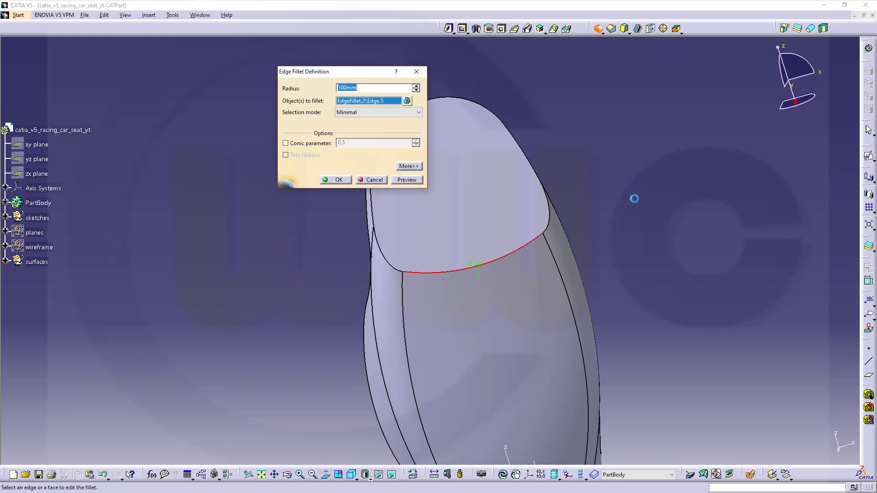
left_click(402, 181)
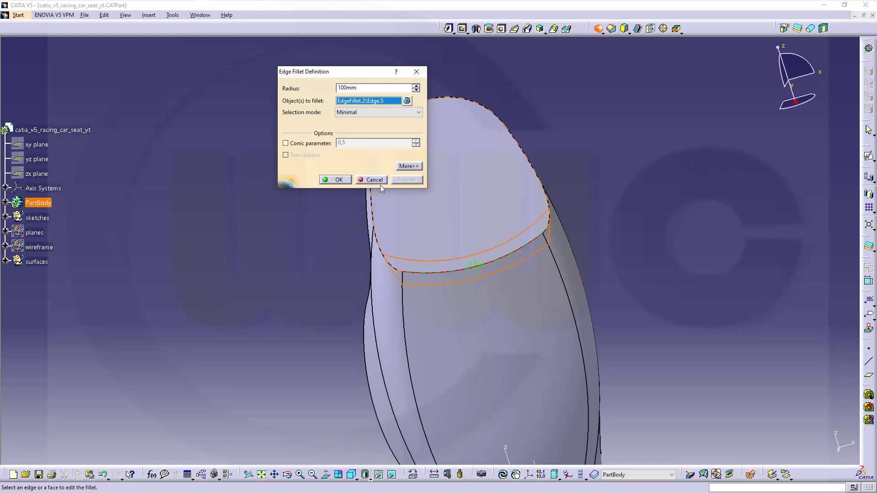
left_click(335, 179)
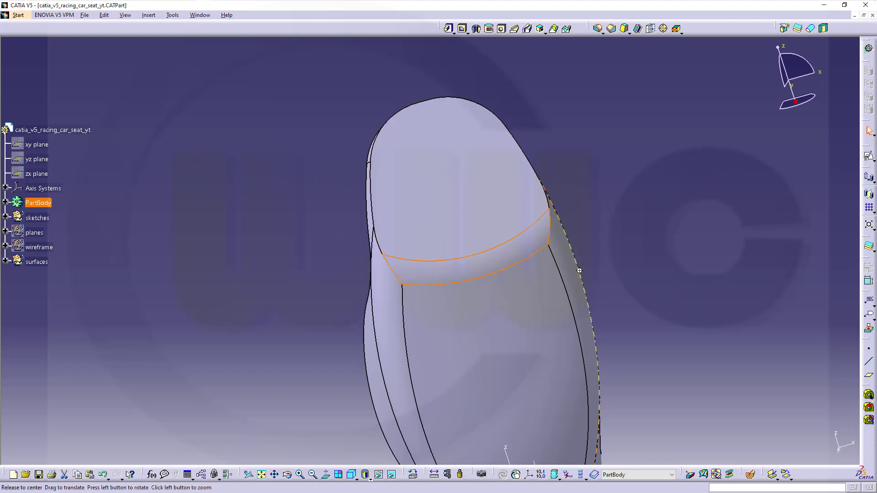
Fillet the wavy transverse edge on the underside of the seat with a 50 mm radius
middle_click_drag(602, 249, 536, 254)
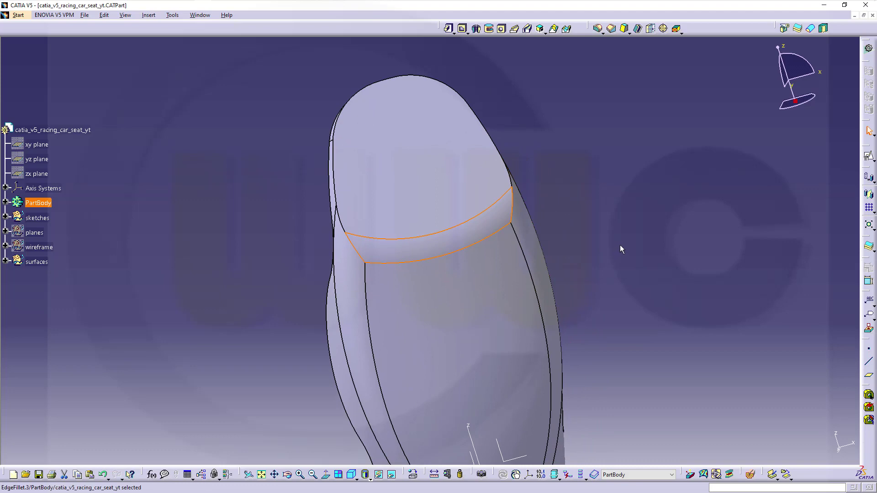
middle_click_drag(581, 263, 530, 199)
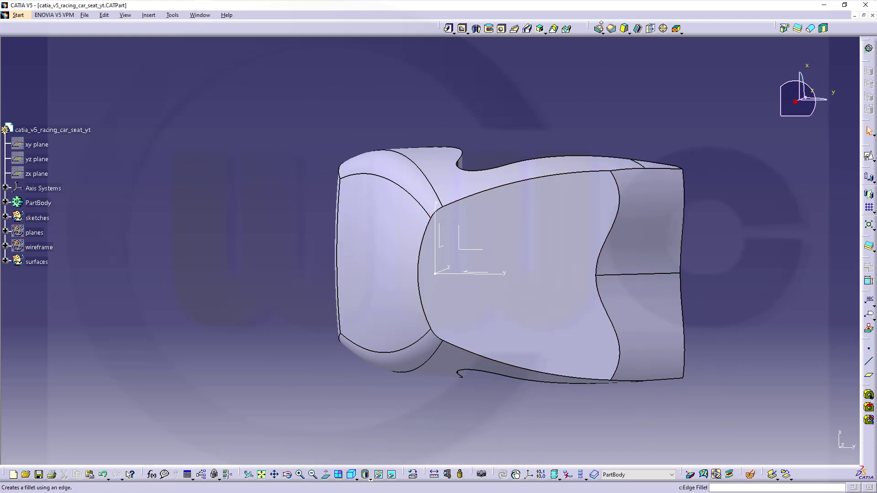
left_click(602, 30)
left_click(611, 39)
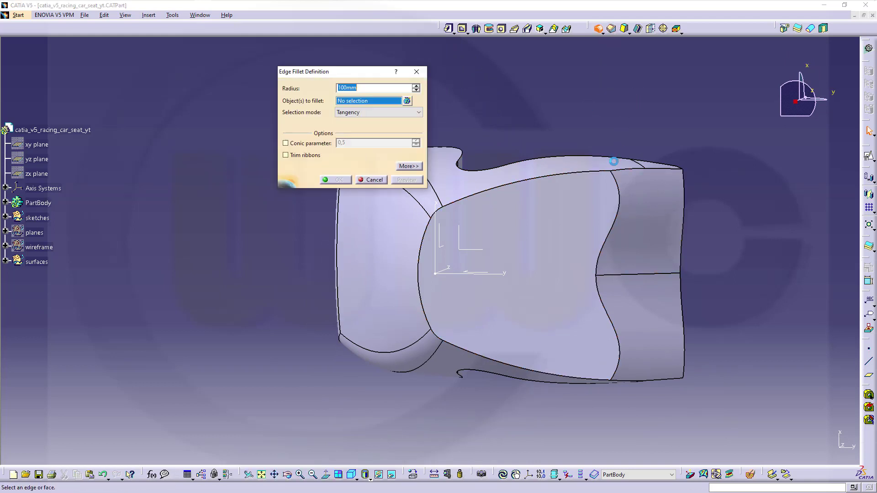
left_click(619, 179)
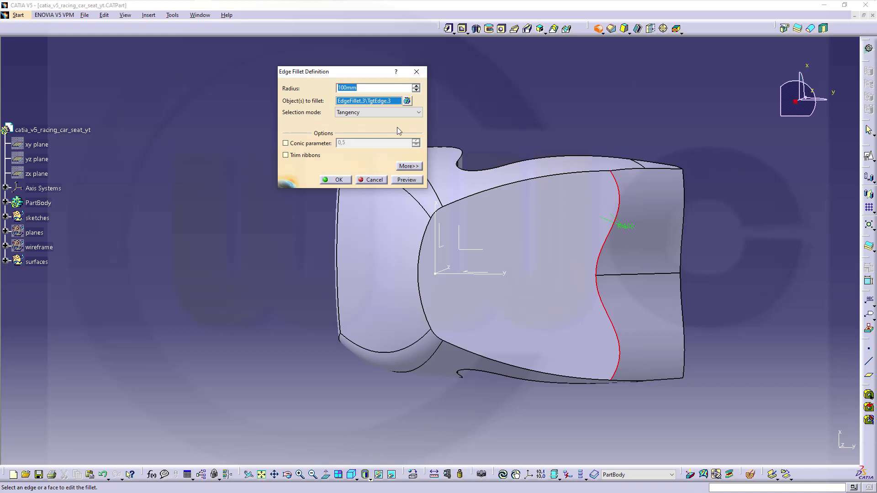
type("15")
key("Return")
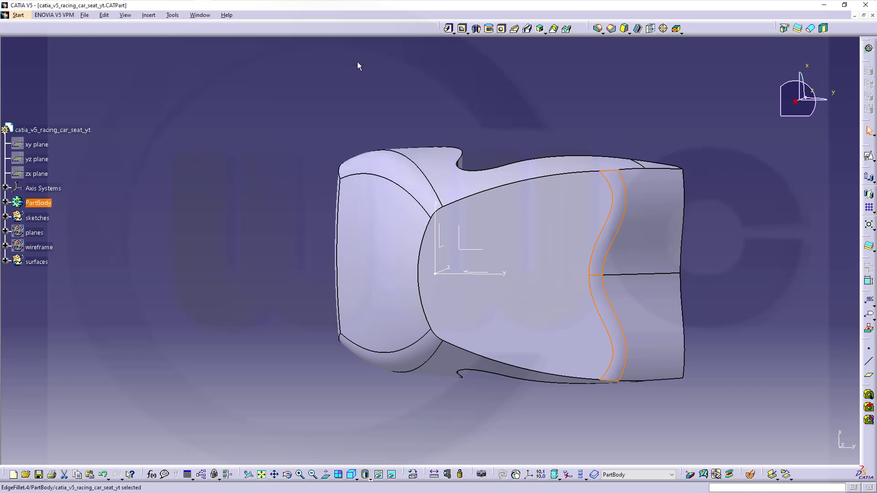
left_click(459, 111)
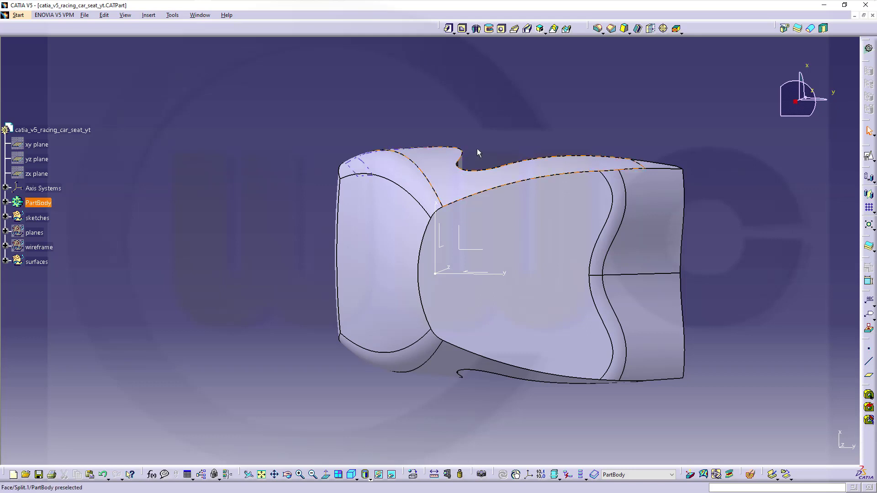
Fillet the tangent edge chain running around the seat's underside with a 100 mm radius
left_click(597, 28)
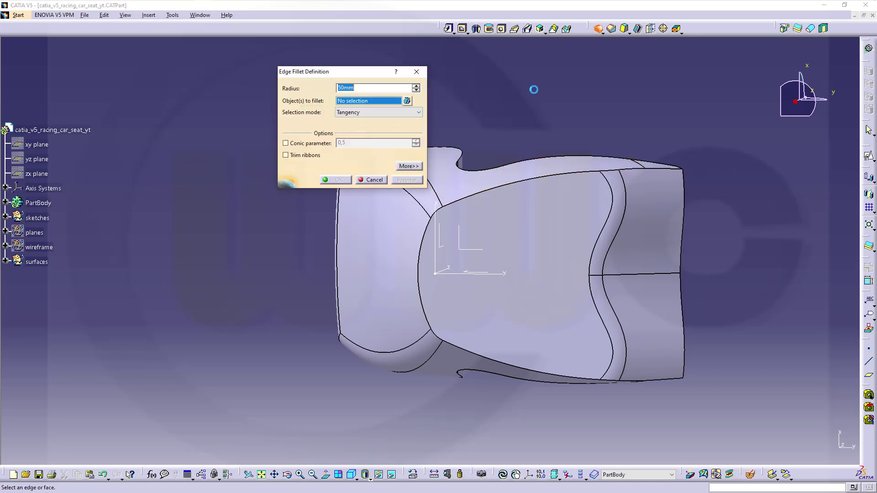
left_click(503, 190)
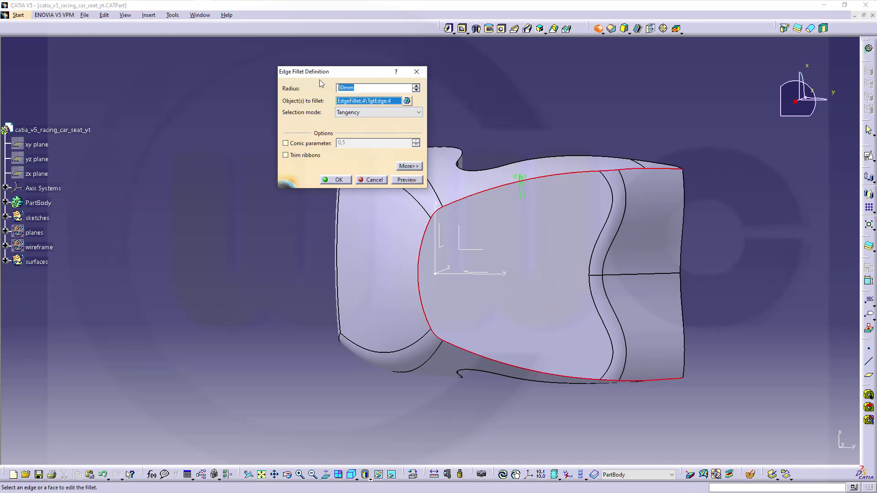
type("100")
key("Return")
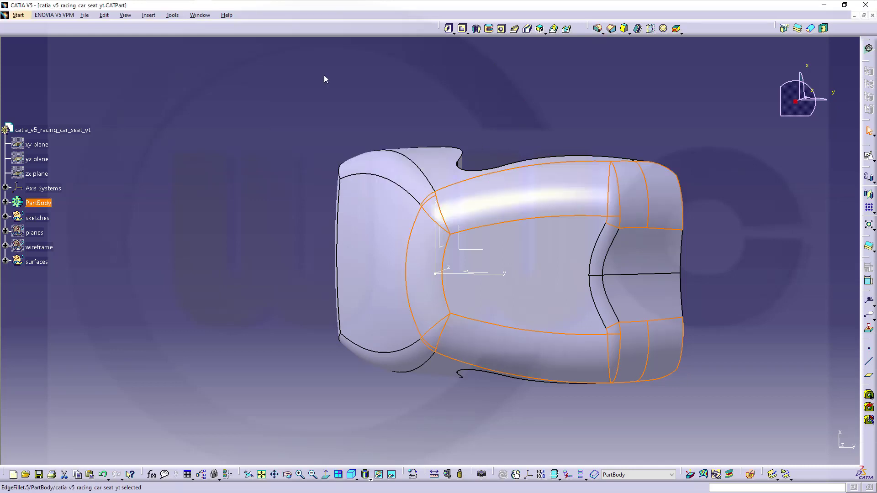
Apply a 50 mm edge fillet using the front face of the seat cushion as the object to fillet
middle_click_drag(608, 177, 477, 276)
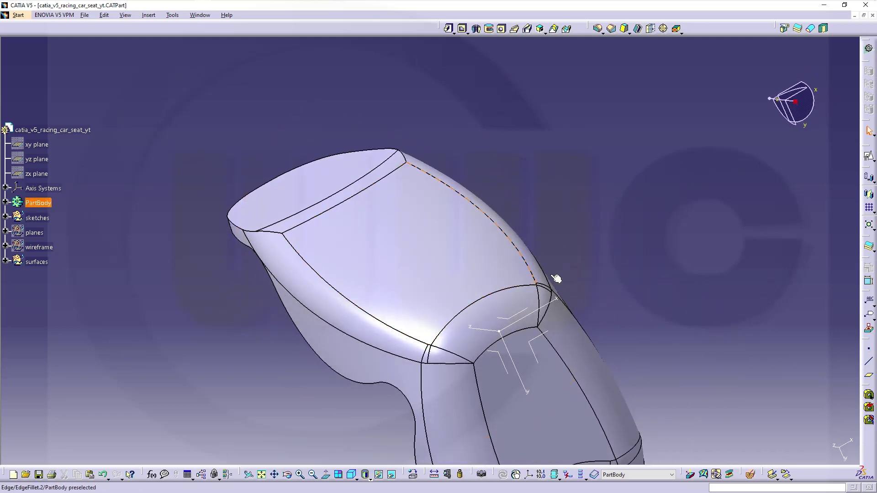
middle_click_drag(558, 278, 550, 376)
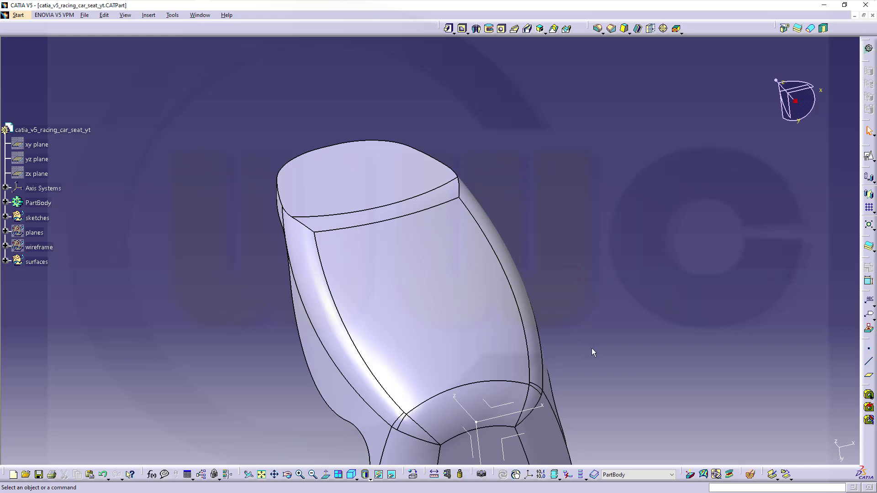
middle_click_drag(580, 391, 478, 152)
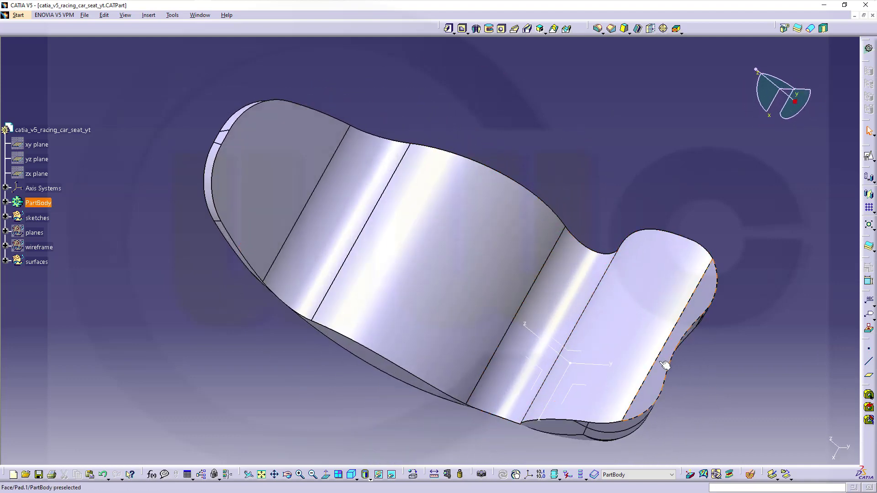
left_click(598, 29)
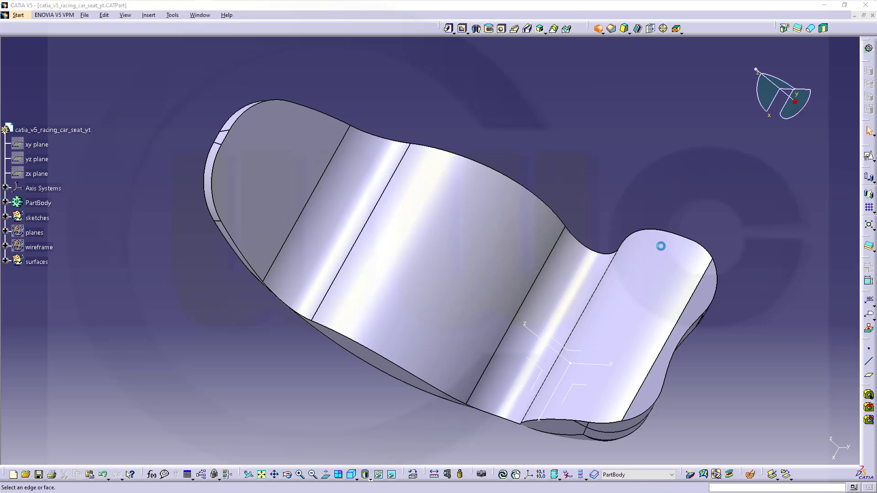
left_click(692, 303)
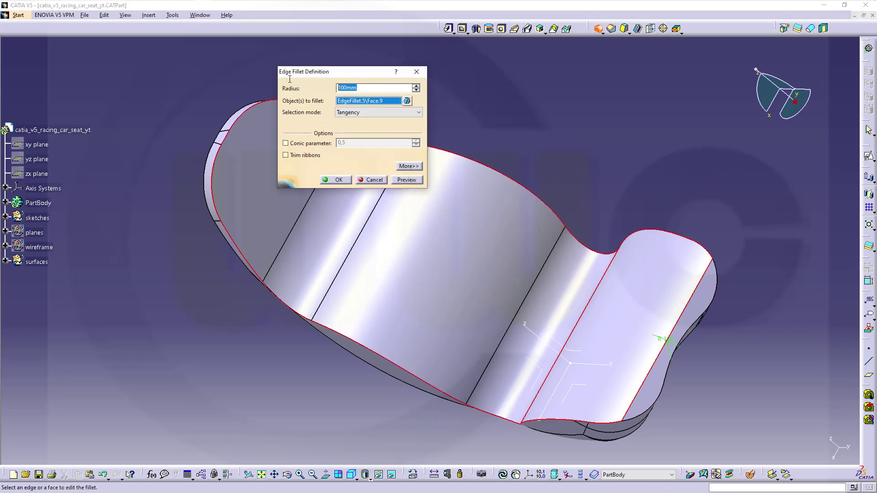
type("10mm")
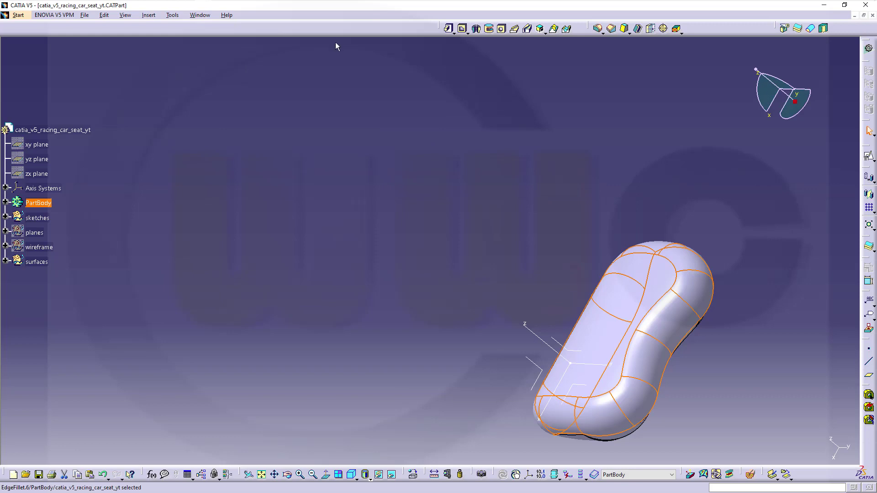
Reopen EdgeFillet.6 from the PartBody for editing and show its list of objects to fillet
left_click(5, 203)
double_click(51, 379)
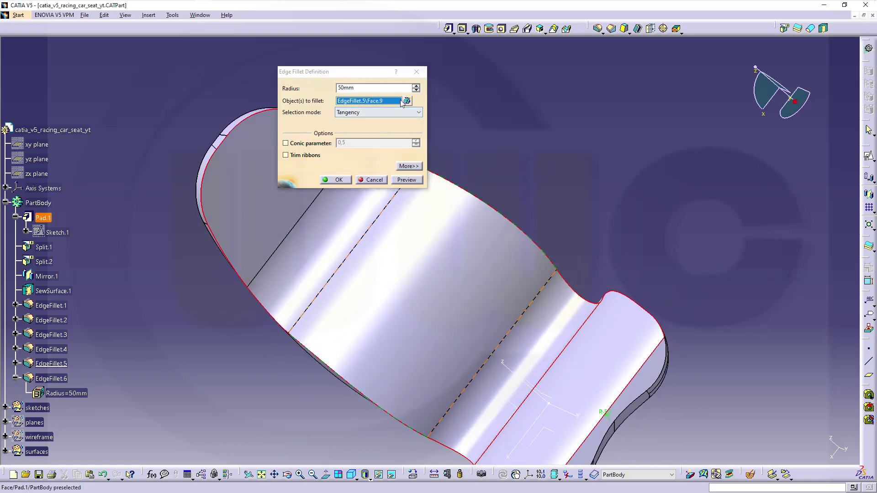
left_click(406, 101)
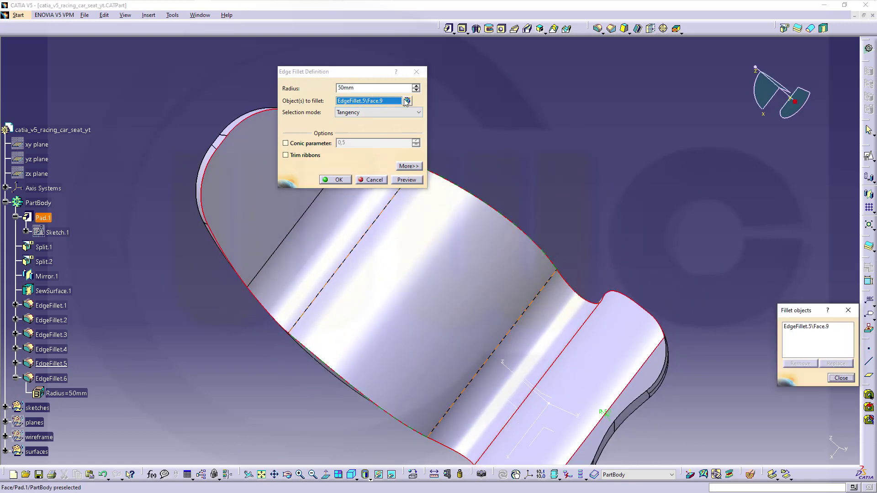
Replace the selected face with the crosswise front edge of the seat cushion and finish the 50 mm edge fillet
left_click(800, 327)
left_click(800, 364)
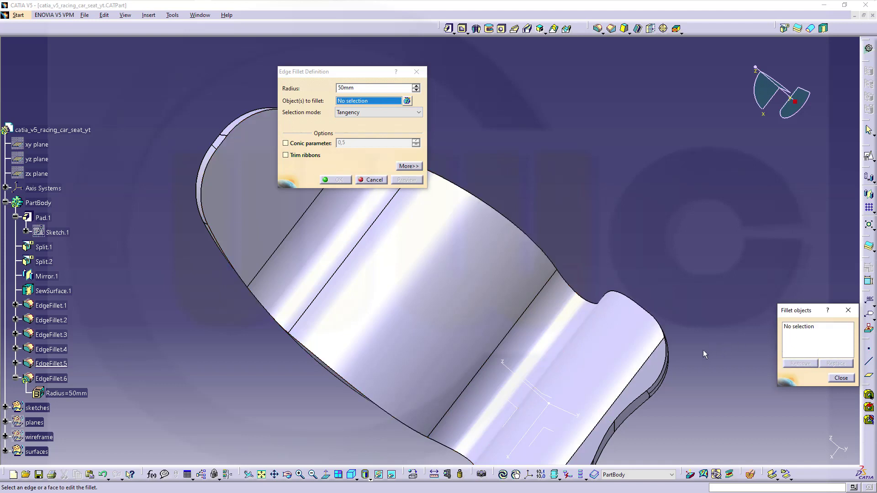
left_click(647, 349)
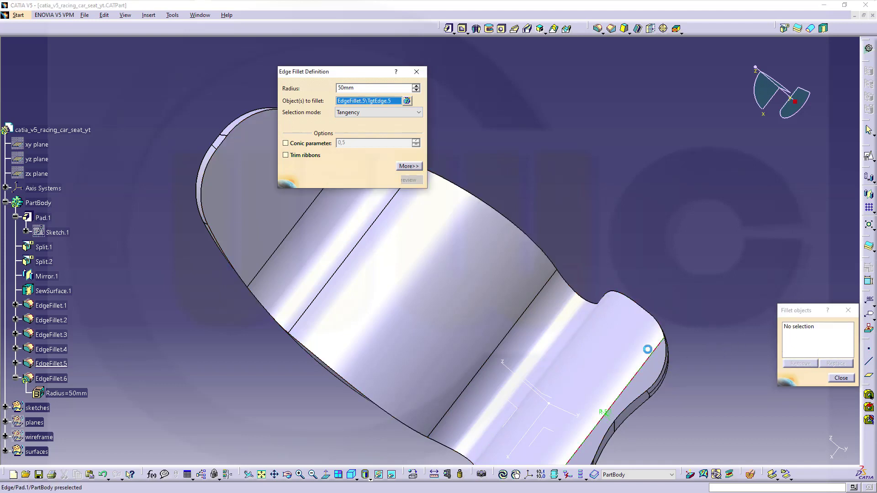
left_click(841, 378)
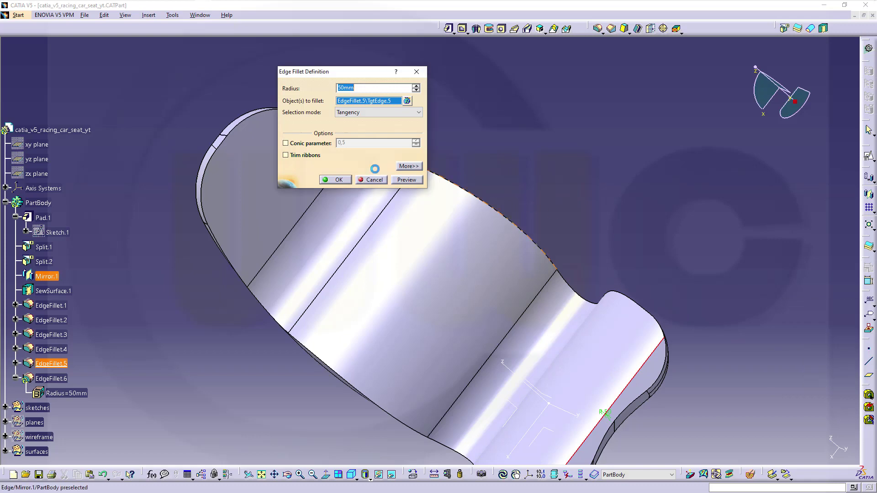
left_click(337, 180)
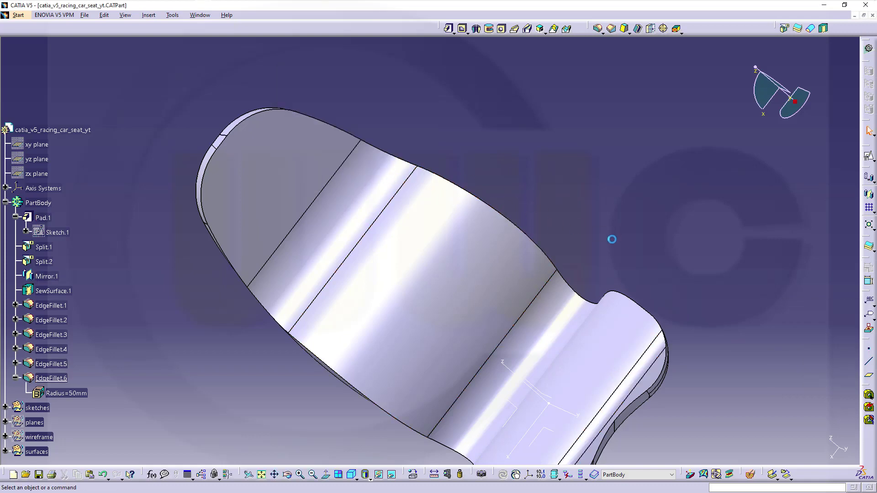
Fillet the outline edge of the backrest's rear face with a 10 mm radius, using tangency selection
middle_click_drag(613, 238, 360, 213)
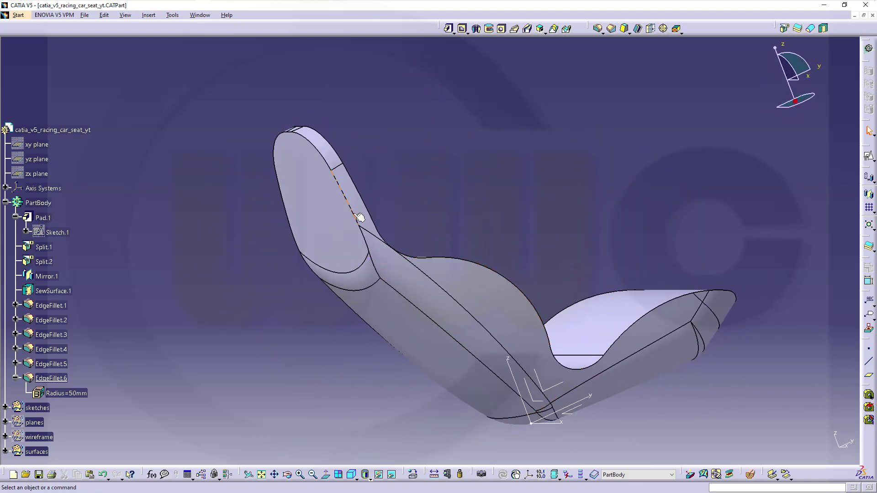
middle_click_drag(385, 178, 475, 189)
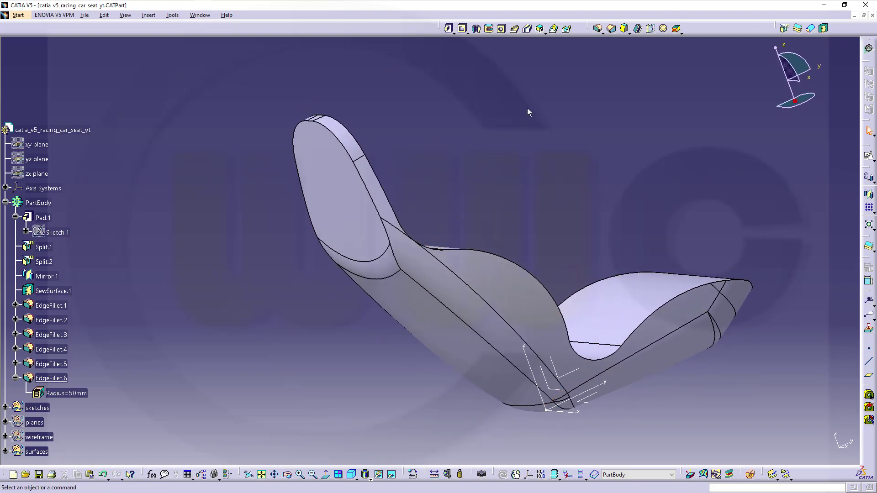
left_click(598, 29)
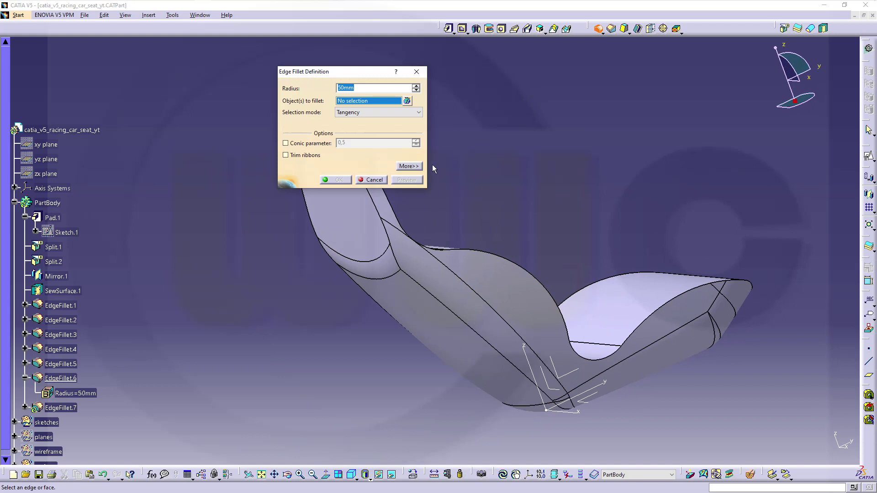
middle_click_drag(500, 176, 635, 199)
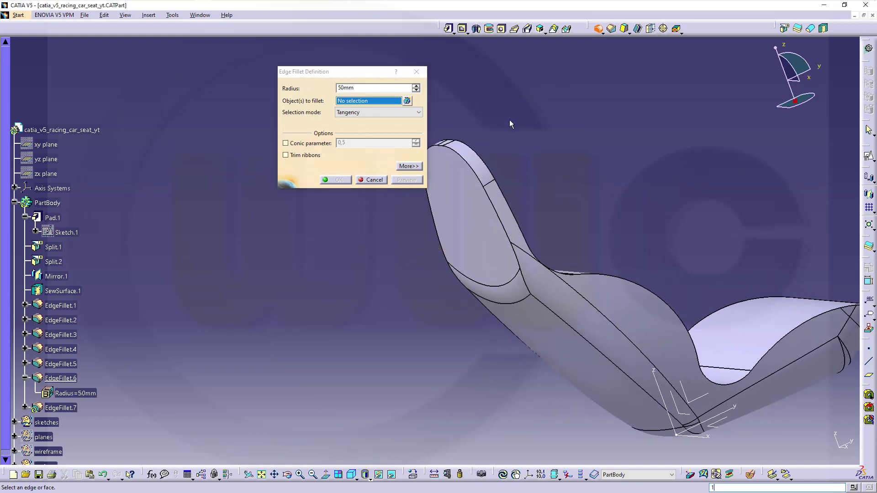
double_click(367, 88)
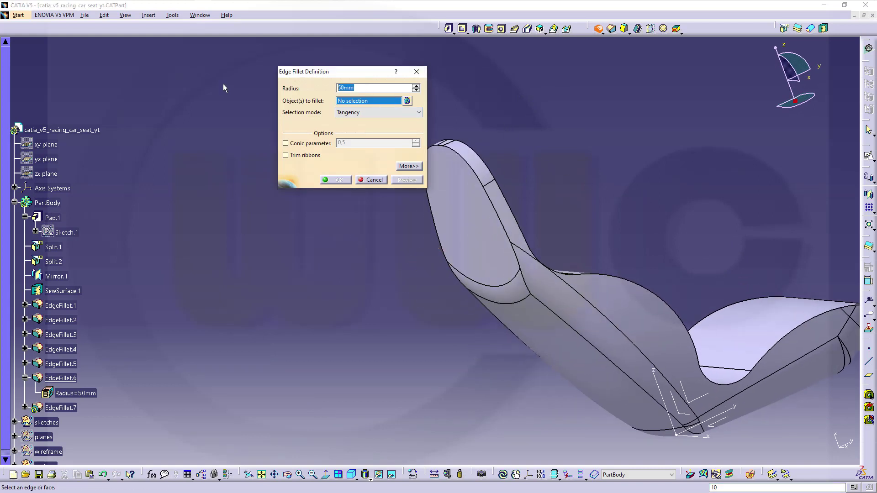
type("10")
left_click(480, 179)
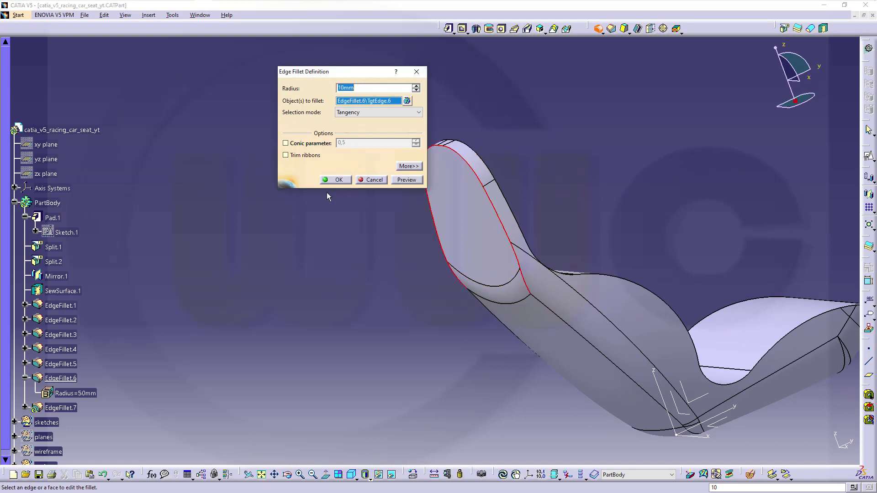
left_click(338, 180)
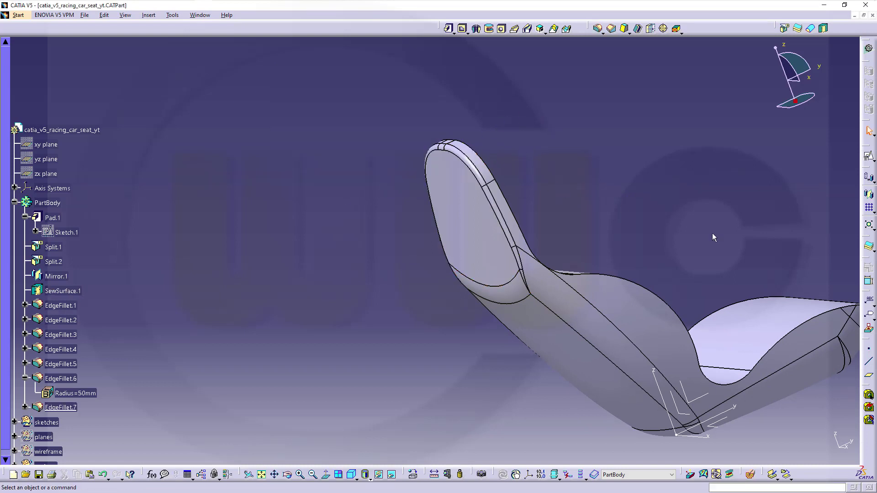
Shell the seat with a 30 mm inside thickness, removing the tangent-continuous front seating faces
middle_click_drag(711, 235, 399, 232)
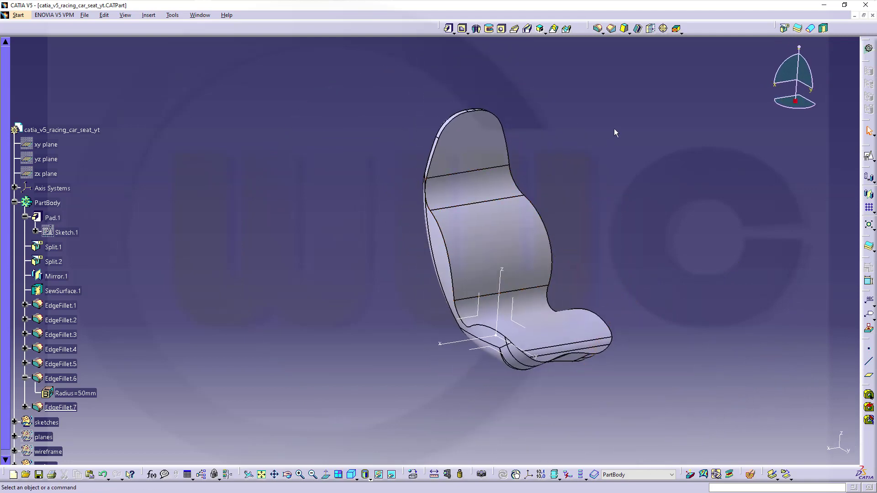
left_click(638, 28)
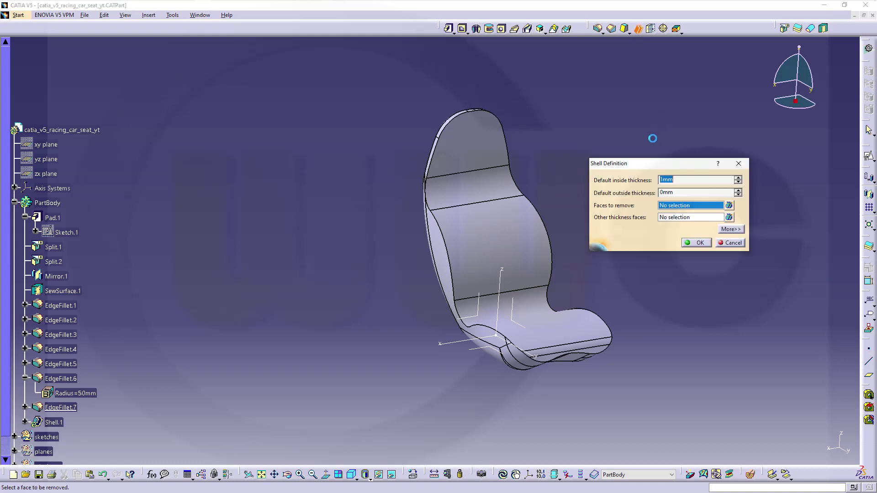
left_click(678, 180)
double_click(679, 179)
type("30")
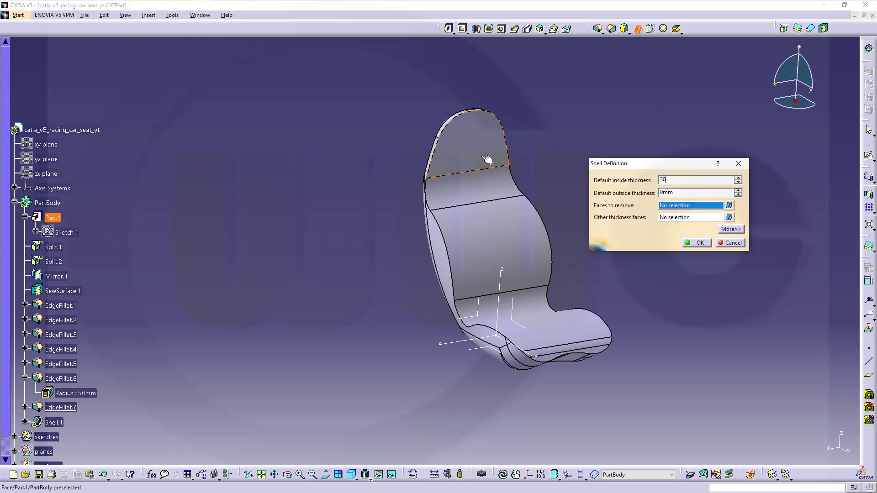
left_click(481, 156)
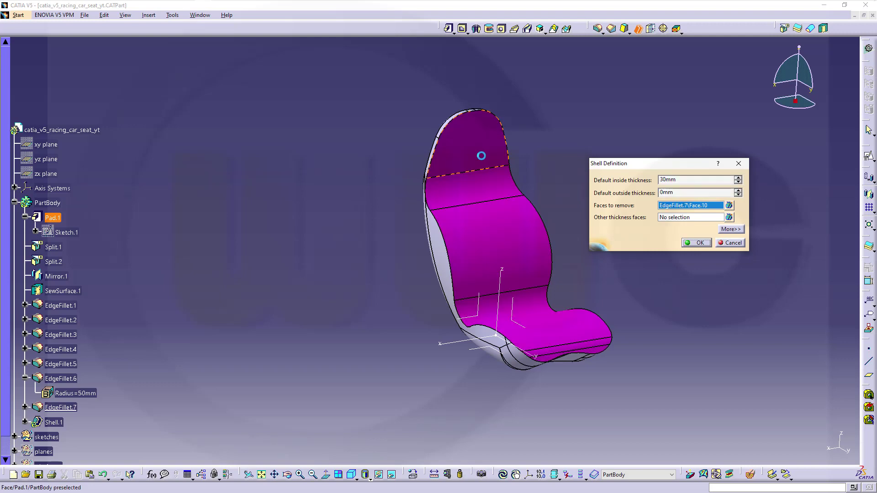
left_click(697, 245)
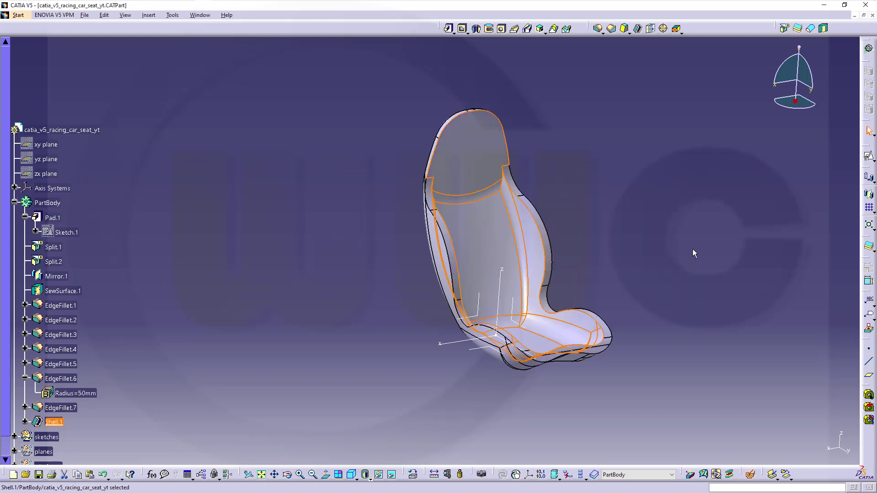
Fillet the outer edge of the shelled seat's rim with a 10 mm radius
middle_click_drag(635, 239, 561, 135)
left_click(598, 29)
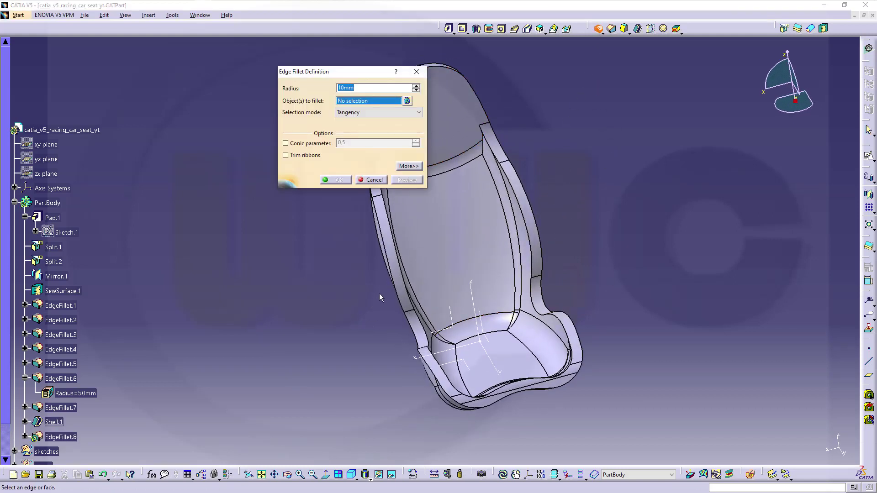
left_click(395, 287)
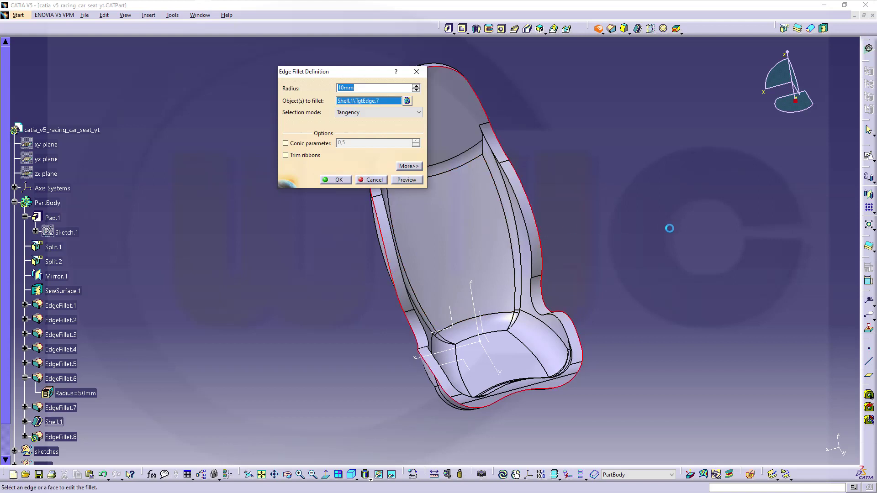
middle_click_drag(692, 199, 779, 227)
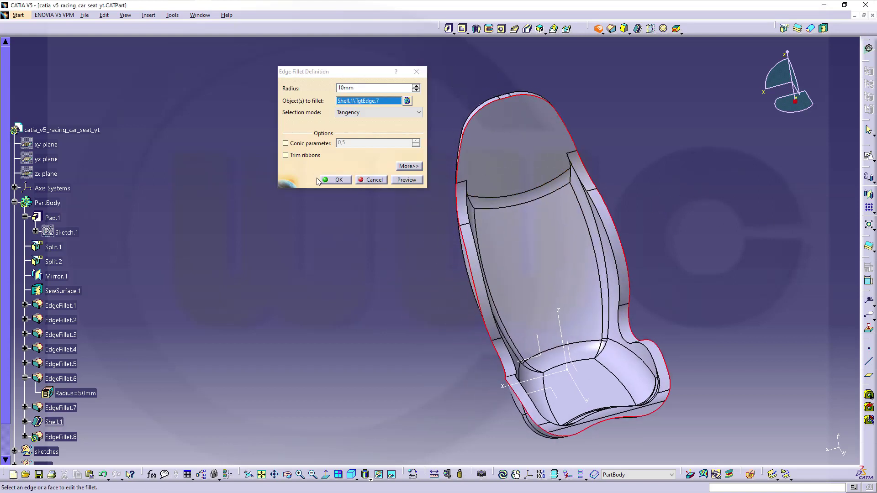
left_click(339, 179)
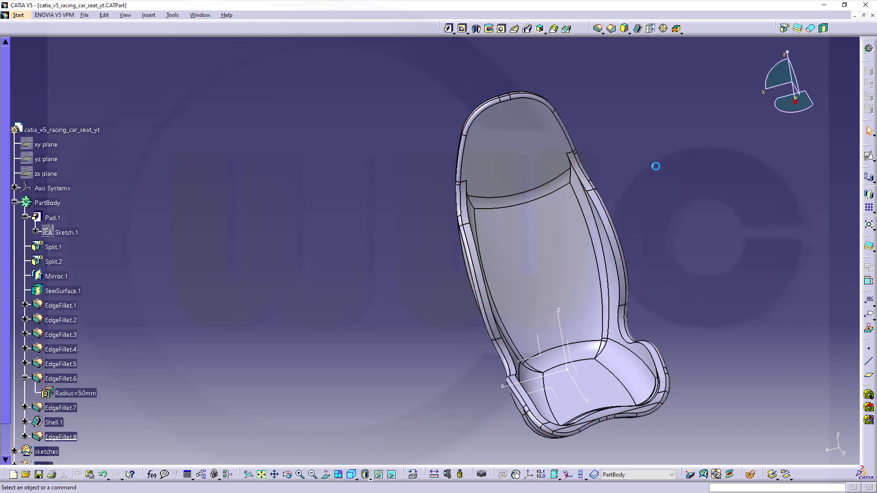
Fillet the inner edge of the seat's rim with a 10 mm radius
left_click(597, 28)
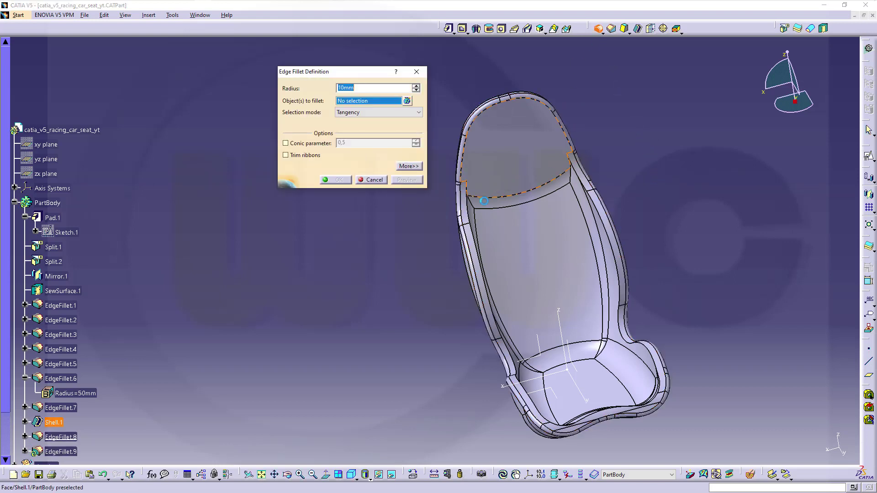
left_click(475, 214)
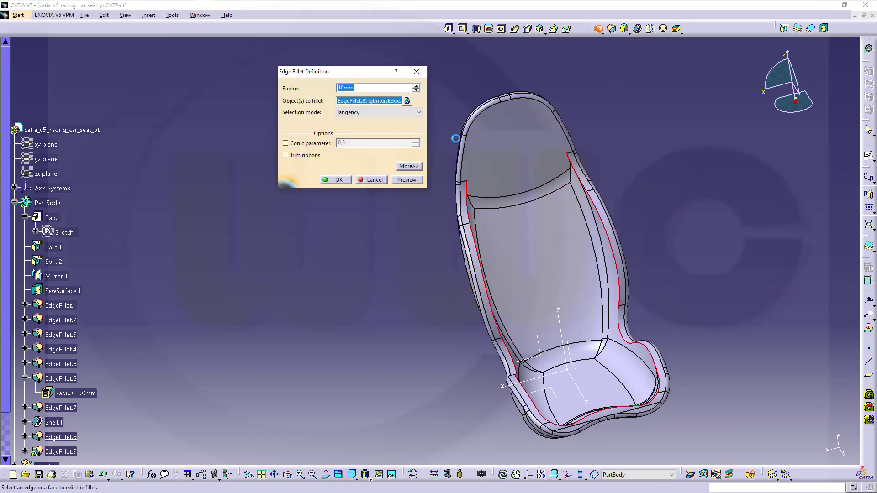
left_click(339, 179)
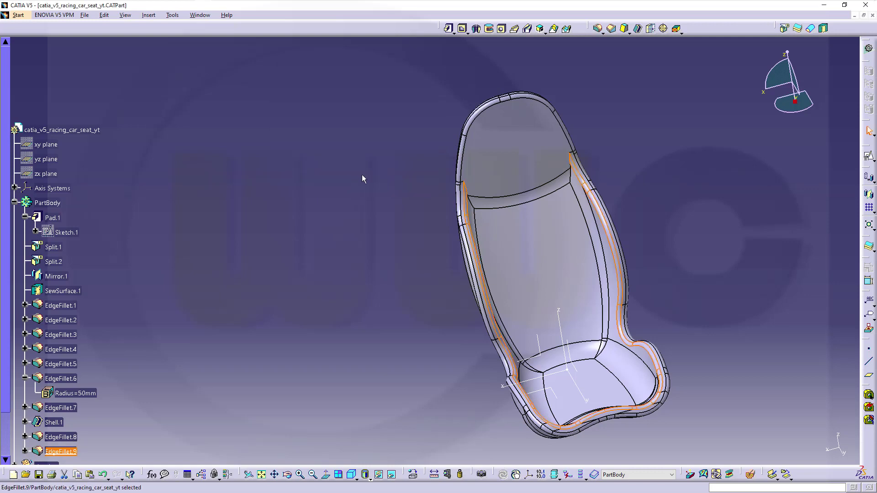
Collapse the PartBody branch and insert a new body into the part
middle_click_drag(628, 224, 413, 232)
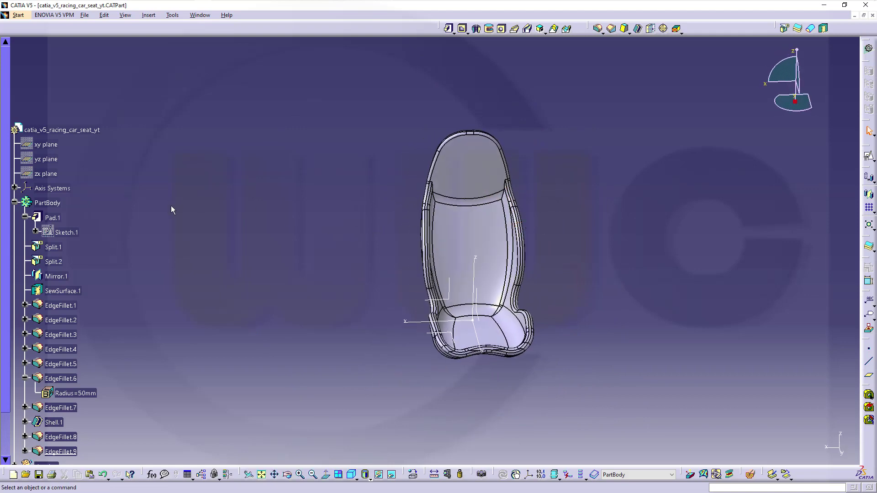
left_click(18, 161)
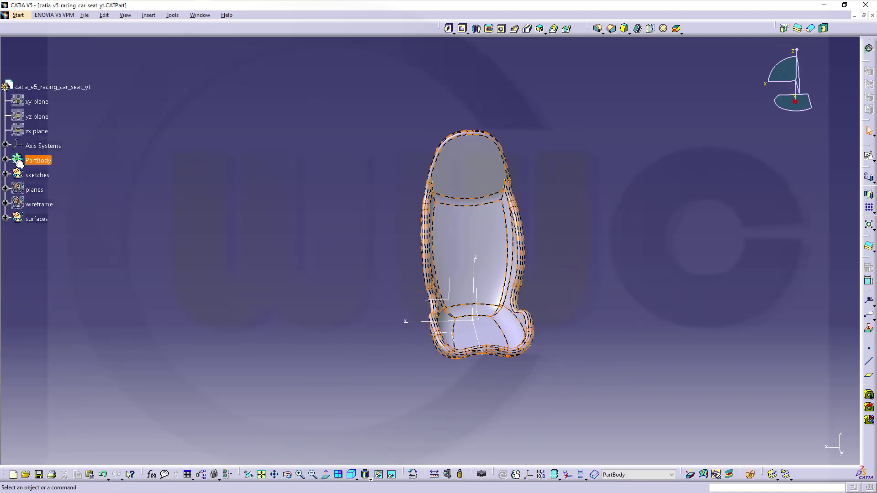
left_click(160, 167)
left_click(149, 15)
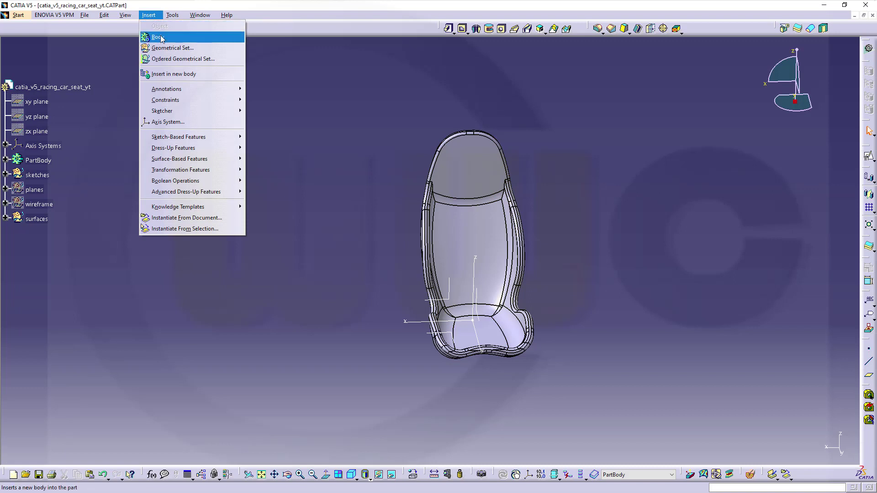
left_click(158, 35)
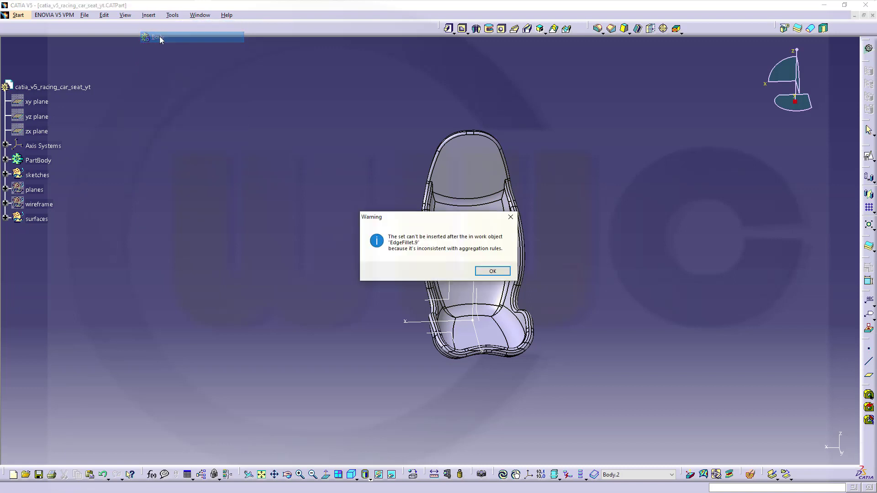
left_click(492, 271)
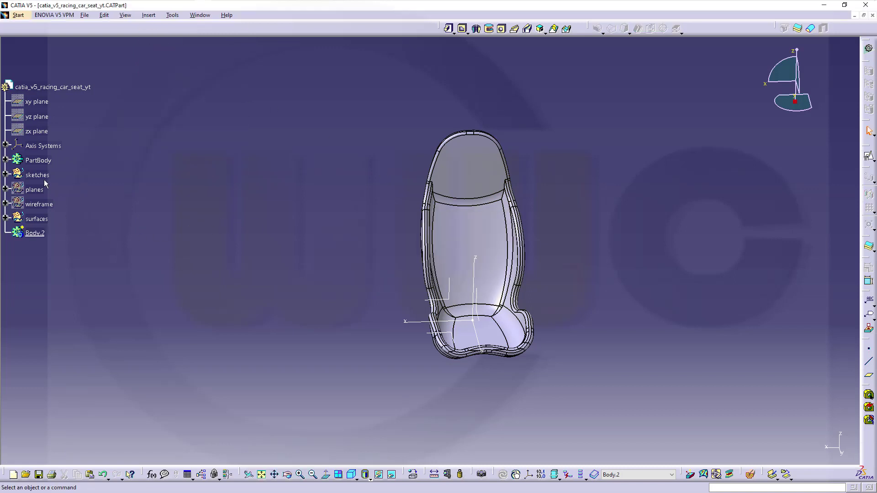
Reorder the part's children so that Body.2 sits directly after PartBody, ahead of the sketches set
right_click(43, 90)
mouse_move(138, 269)
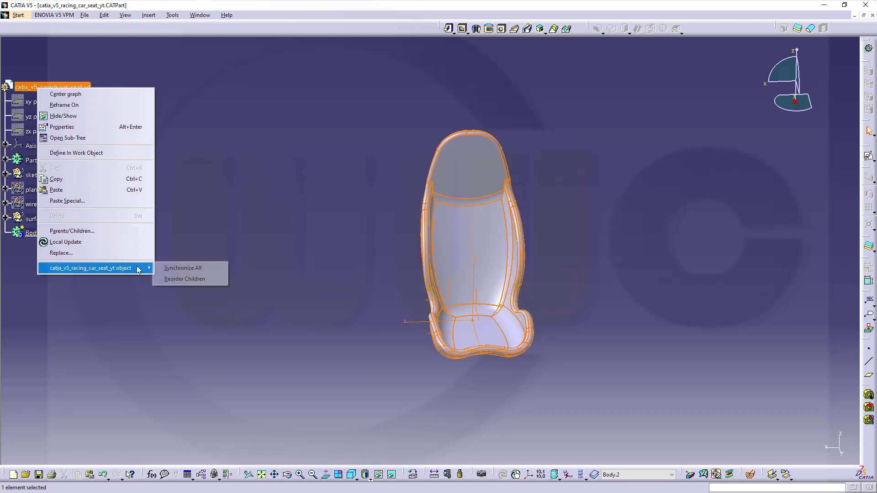
left_click(184, 279)
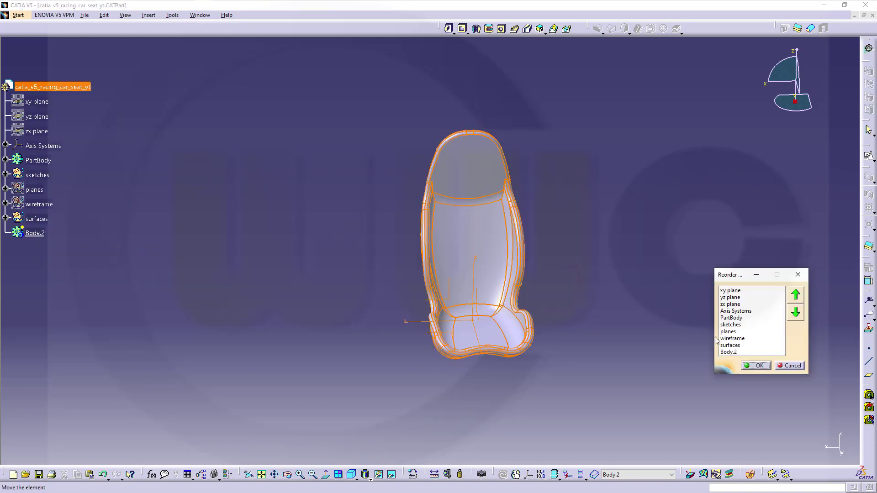
left_click(728, 352)
left_click(802, 298)
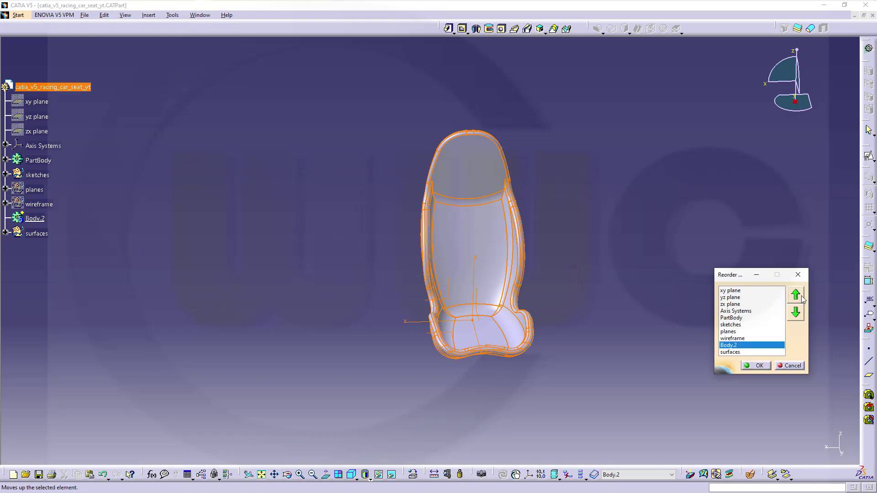
left_click(802, 298)
left_click(802, 298)
left_click(802, 298)
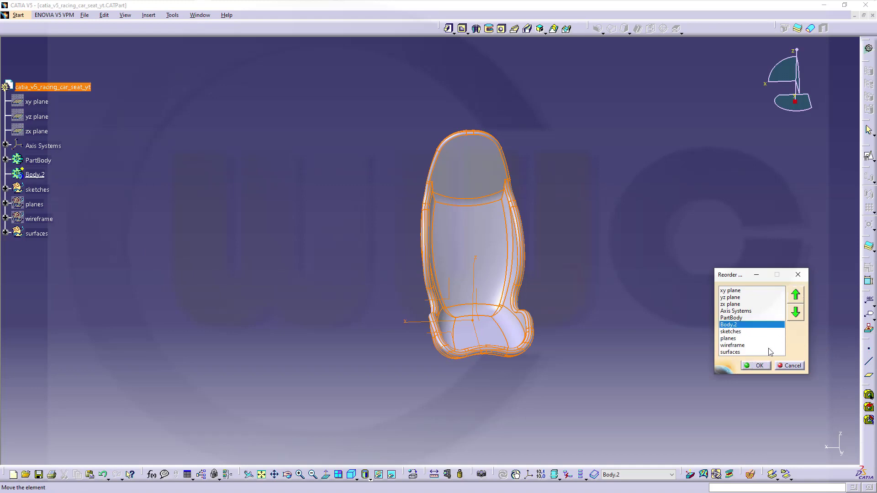
left_click(756, 366)
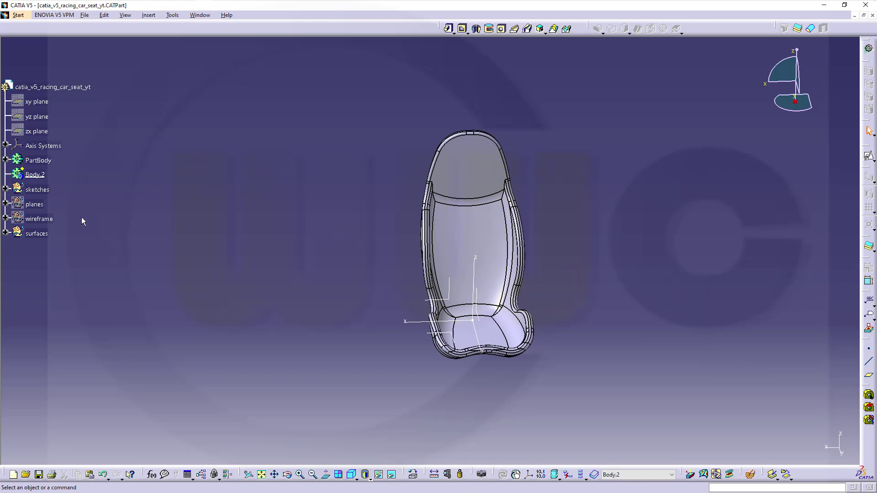
middle_click_drag(299, 210, 364, 211)
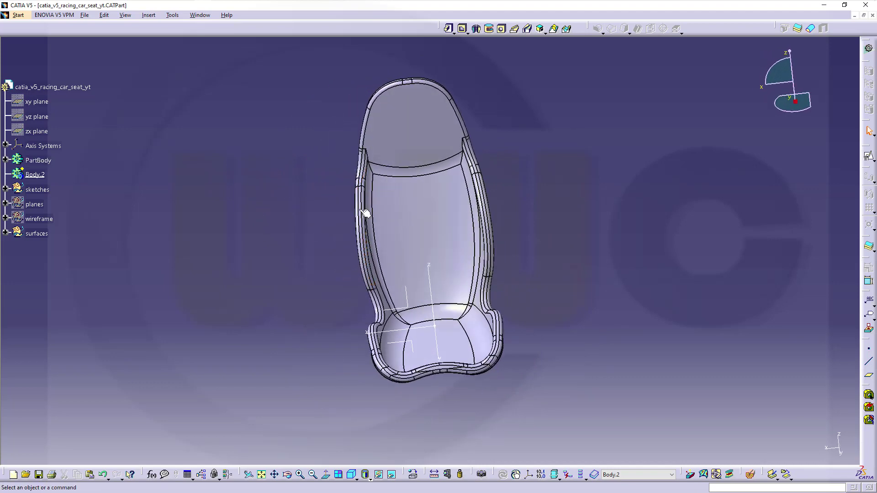
mouse_move(541, 266)
middle_mouse_down()
mouse_move(548, 254)
mouse_move(547, 269)
middle_mouse_up()
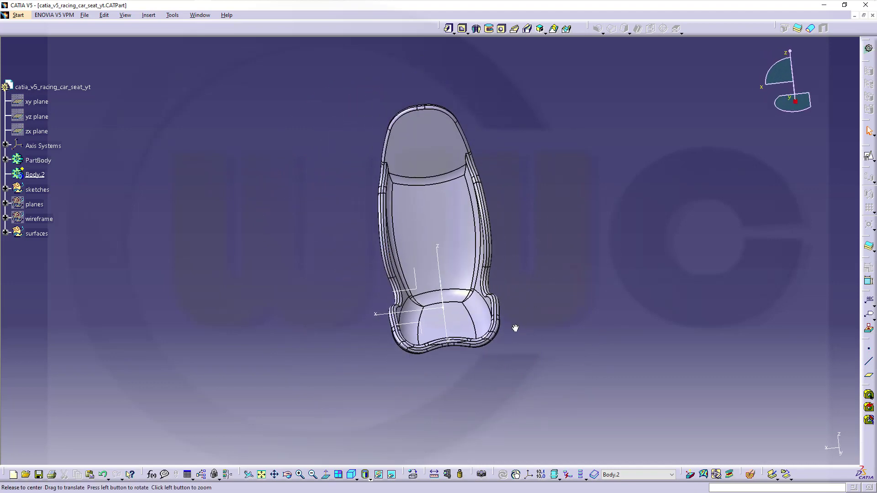
Switch to the Generative Shape Design workbench and define the surfaces set as the in-work object
middle_click_drag(515, 327, 452, 242)
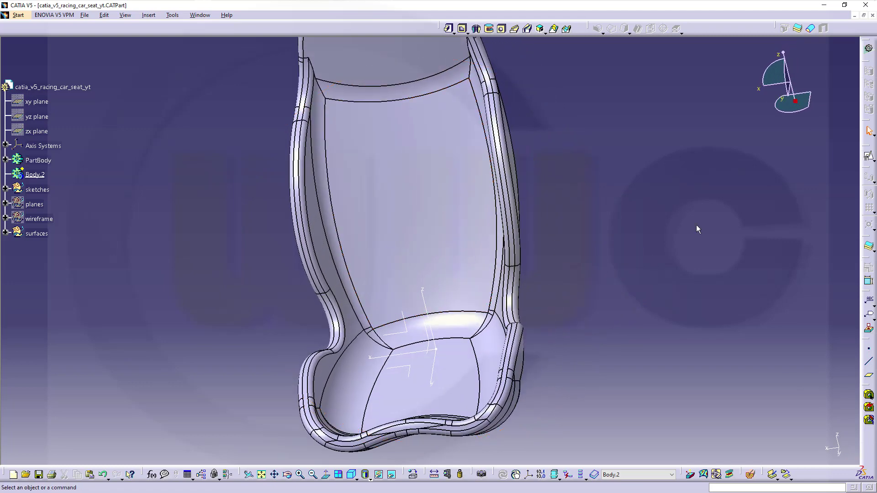
left_click(867, 53)
left_click(693, 292)
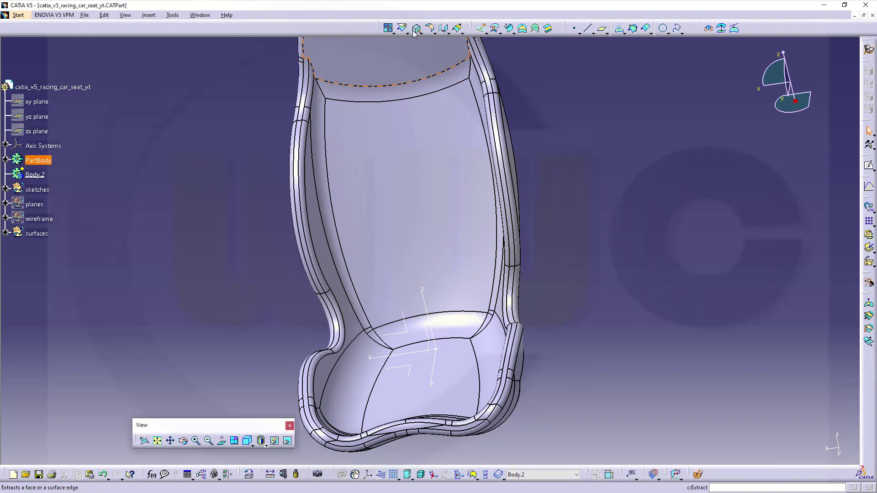
left_click(414, 31)
left_click(415, 30)
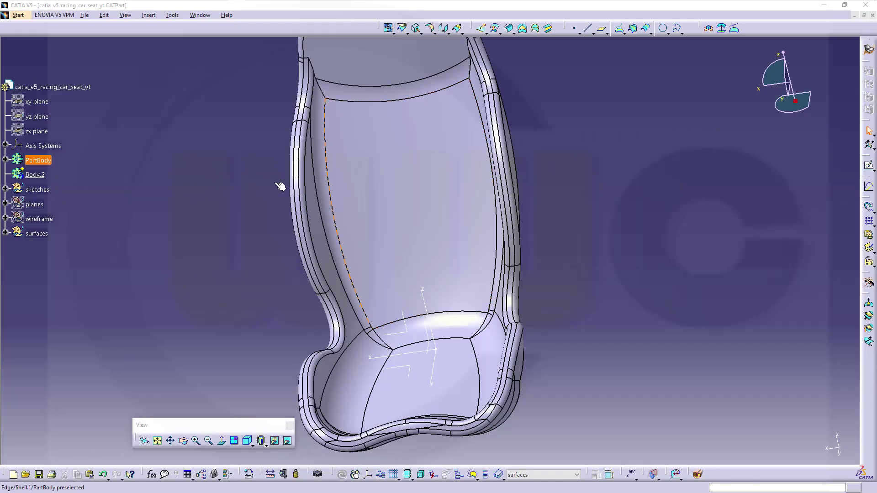
right_click(46, 236)
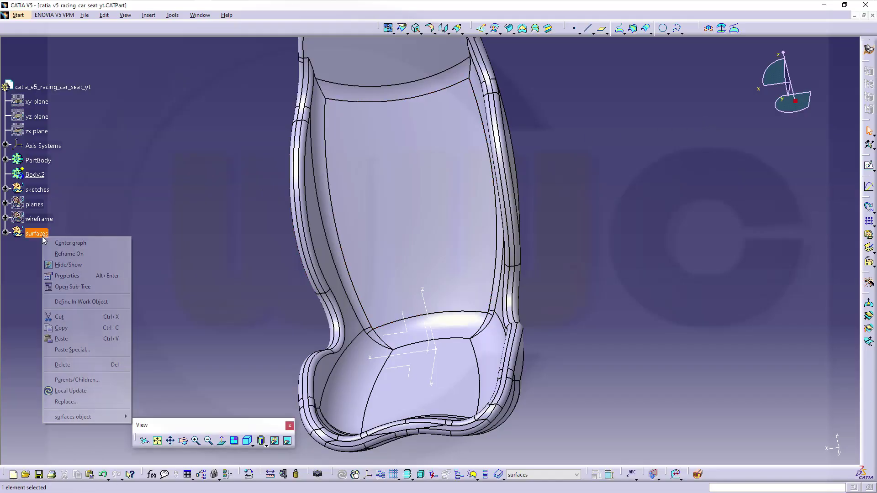
left_click(86, 302)
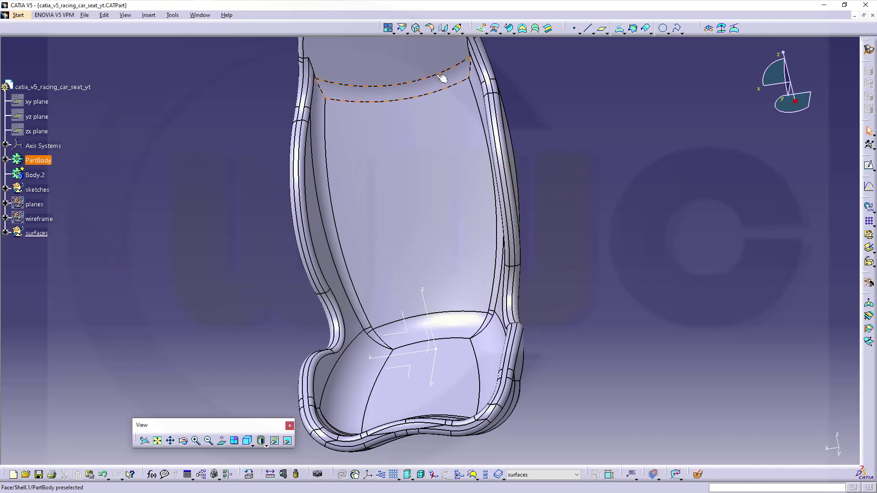
Extract the central inner face of the seat cushion with no propagation
left_click(416, 28)
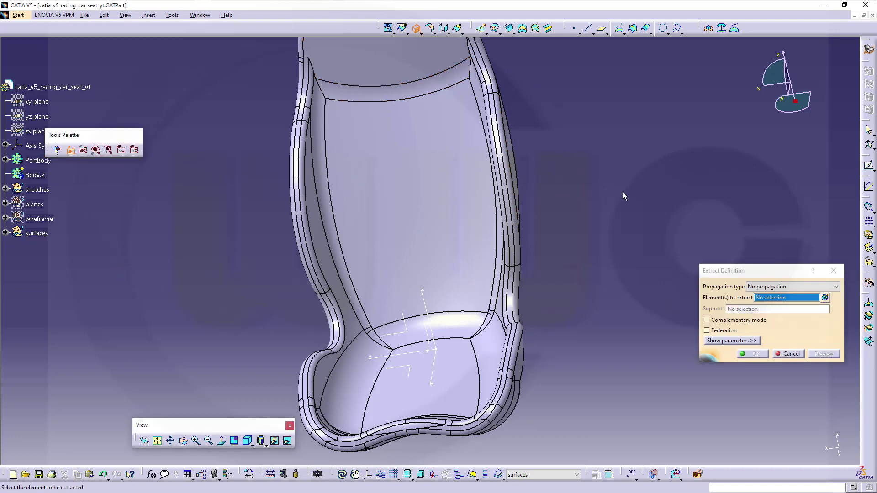
middle_click_drag(624, 196, 634, 239, "ctrl")
middle_click_drag(550, 246, 540, 261)
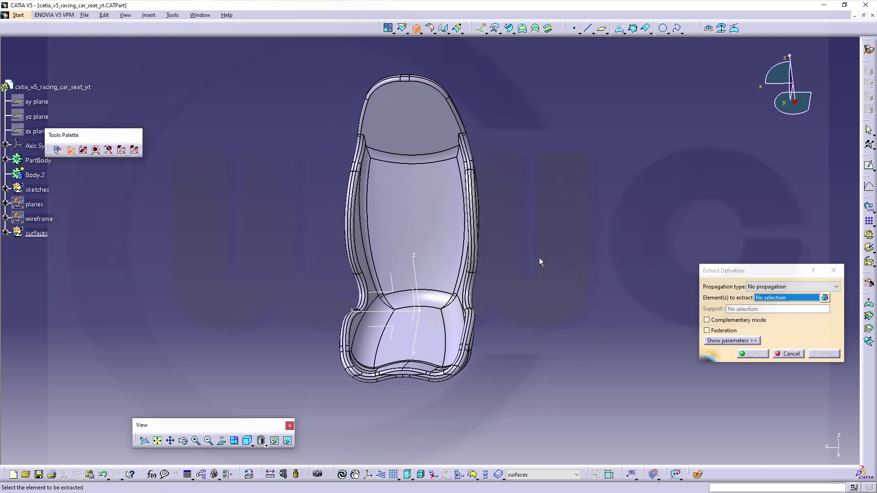
left_click(429, 347)
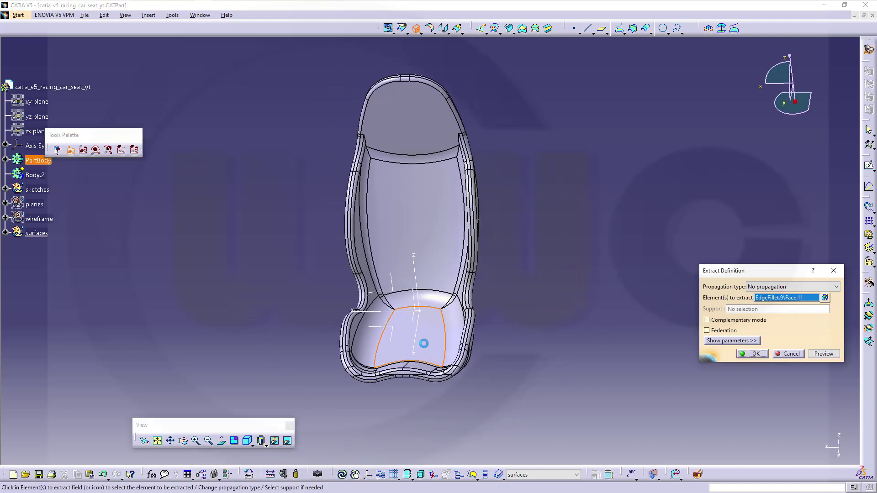
left_click(749, 355)
Extract the two adjacent faces at the front lip of the seat cushion with no propagation
middle_click_drag(450, 338, 388, 347)
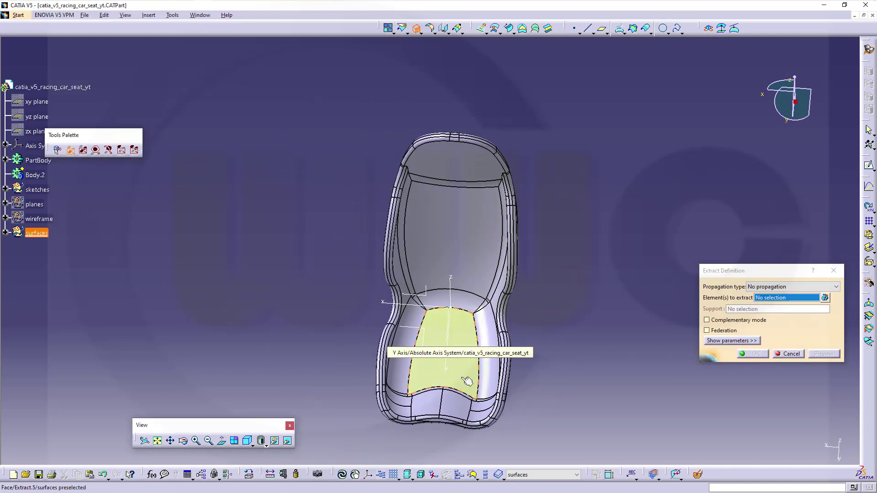
left_click(425, 361)
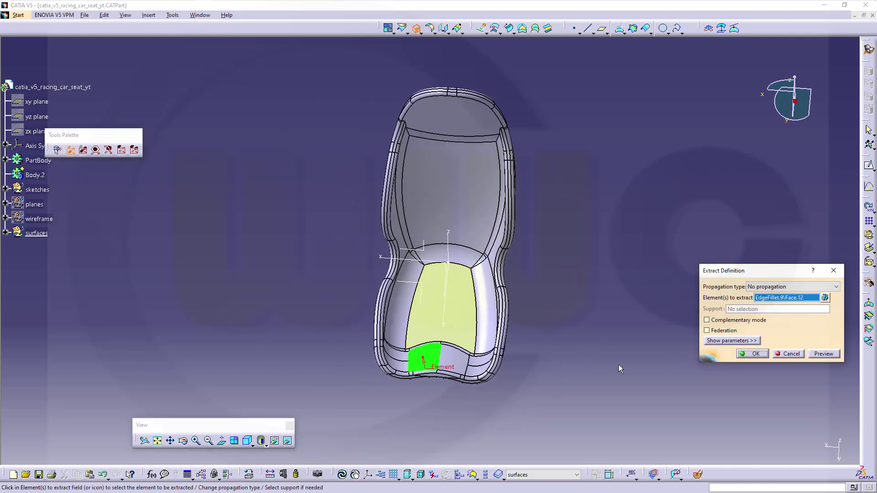
left_click(753, 354)
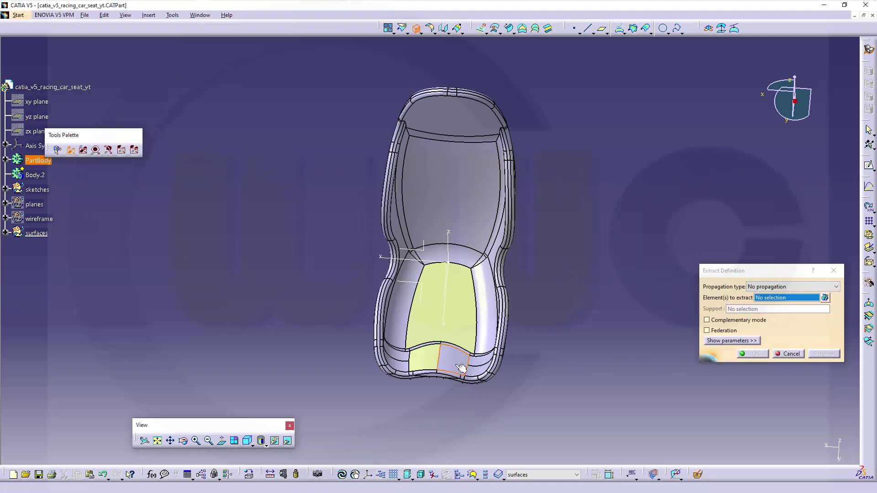
left_click(455, 362)
left_click(754, 354)
Extract the two inner side bolster faces of the seat with no propagation
middle_click_drag(589, 341, 501, 362)
left_click(321, 292)
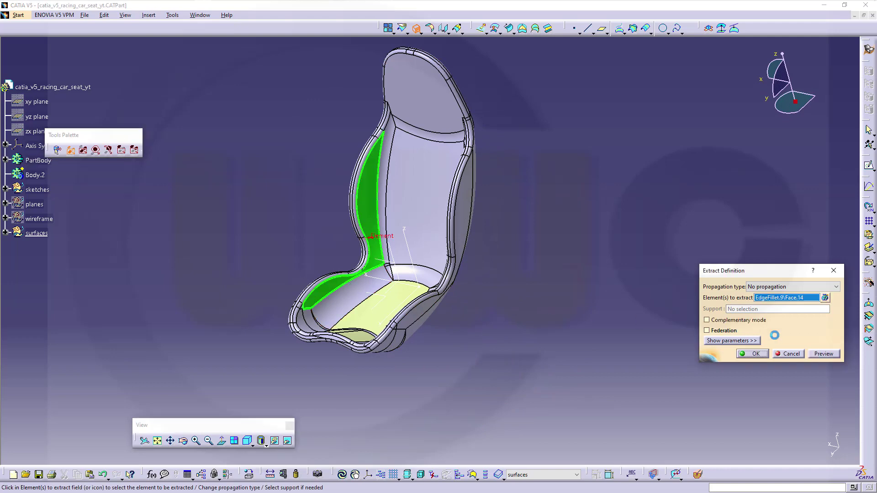
left_click(752, 355)
middle_click_drag(494, 307, 553, 280)
left_click(557, 280)
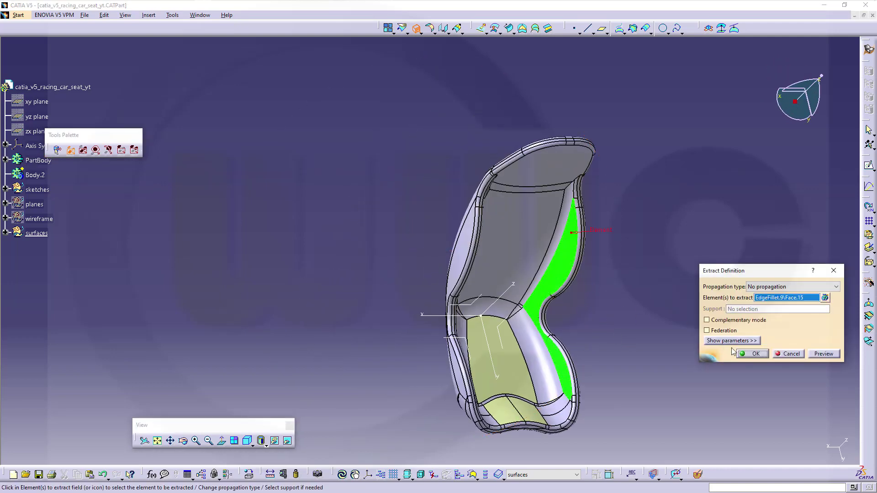
left_click(754, 354)
Extract the inner backrest face and the headrest face with no propagation, and end the repeated extraction
middle_click_drag(623, 348, 528, 270)
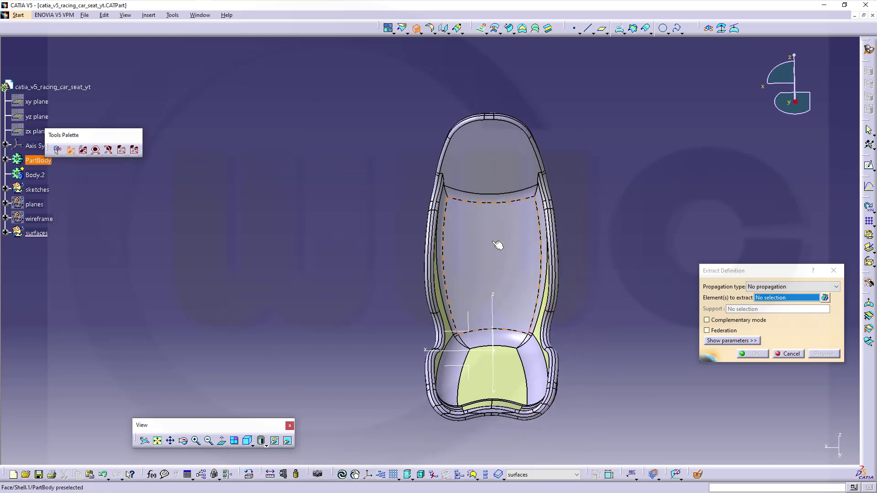
left_click(492, 275)
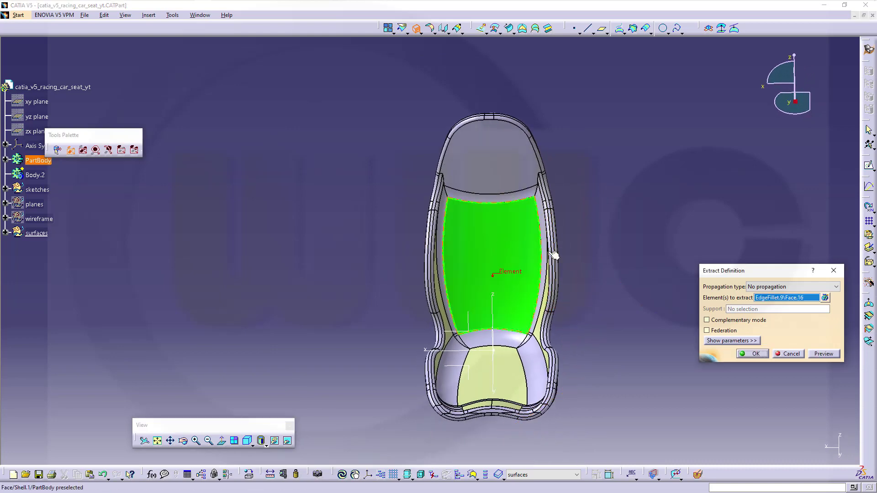
left_click(756, 354)
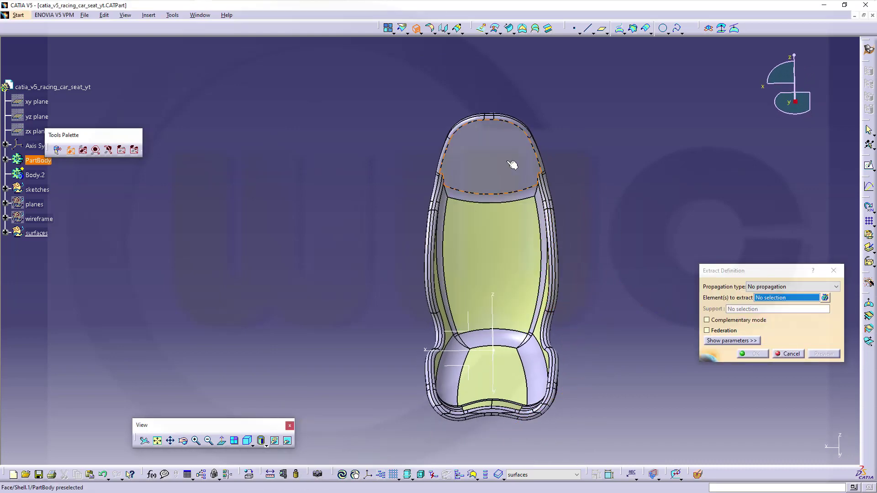
left_click(490, 155)
left_click(758, 355)
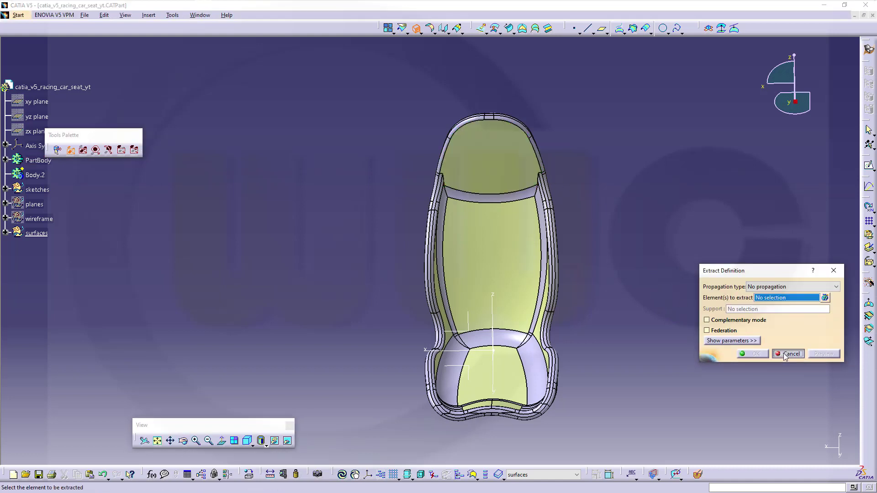
left_click(784, 358)
Hide the solid seat body so that only the extracted surfaces are shown
middle_click_drag(669, 296, 583, 338)
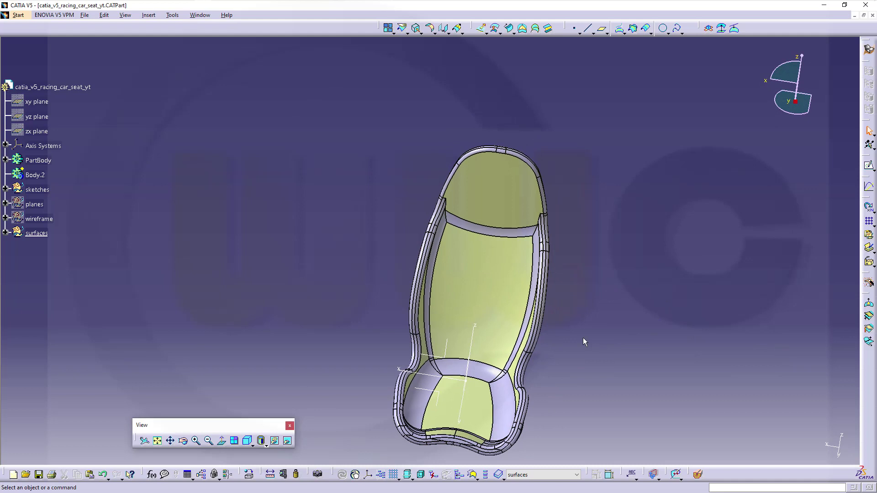
right_click(414, 397)
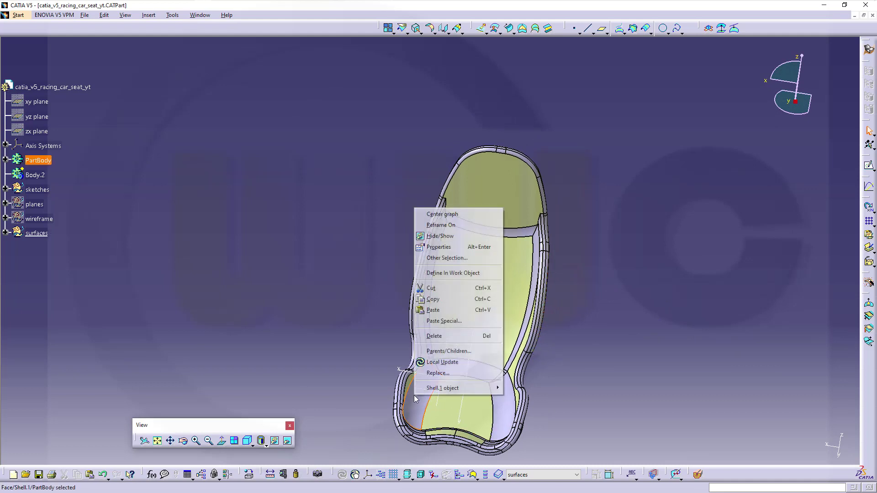
left_click(445, 235)
Join the two extracted front lip surfaces of the cushion into one surface with a 0.001 mm merging distance
middle_click_drag(589, 245, 429, 239)
middle_click_drag(552, 292, 525, 265)
left_click(388, 29)
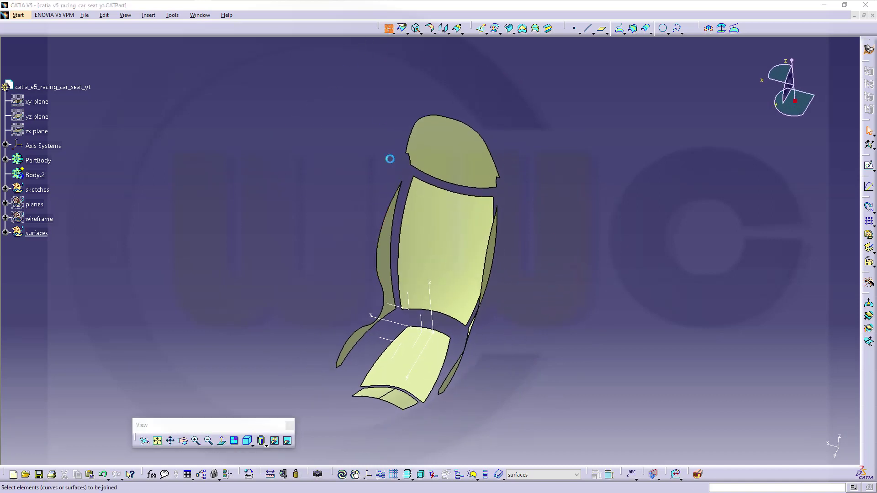
left_click(414, 355)
left_click(408, 401)
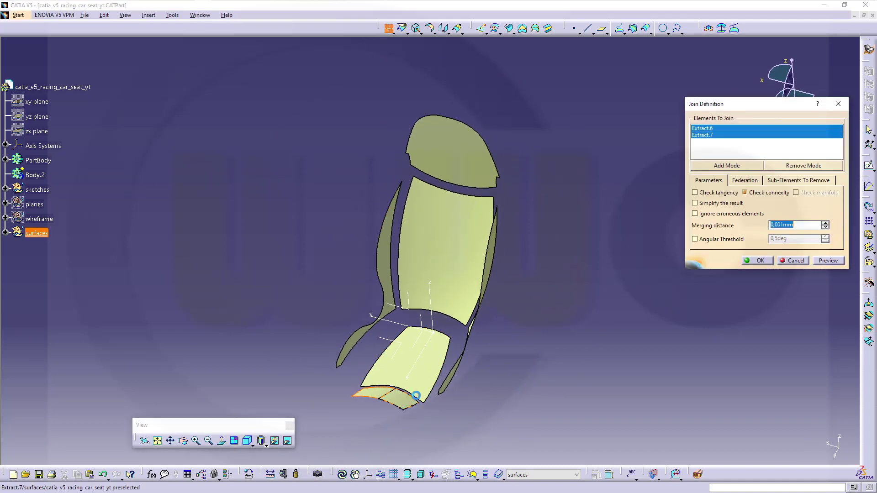
left_click(759, 261)
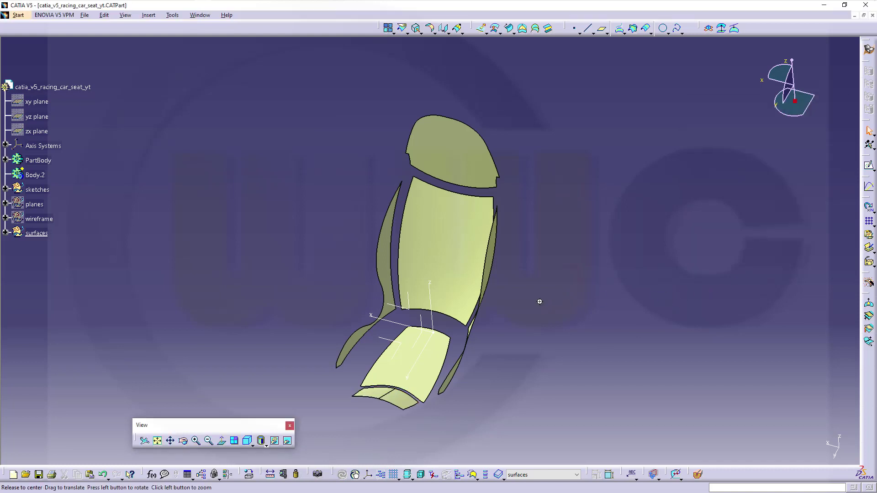
Define Body.2 as the in-work object and switch to the Part Design workbench
mouse_move(540, 300)
middle_mouse_down()
mouse_move(571, 309)
mouse_move(529, 306)
middle_mouse_up()
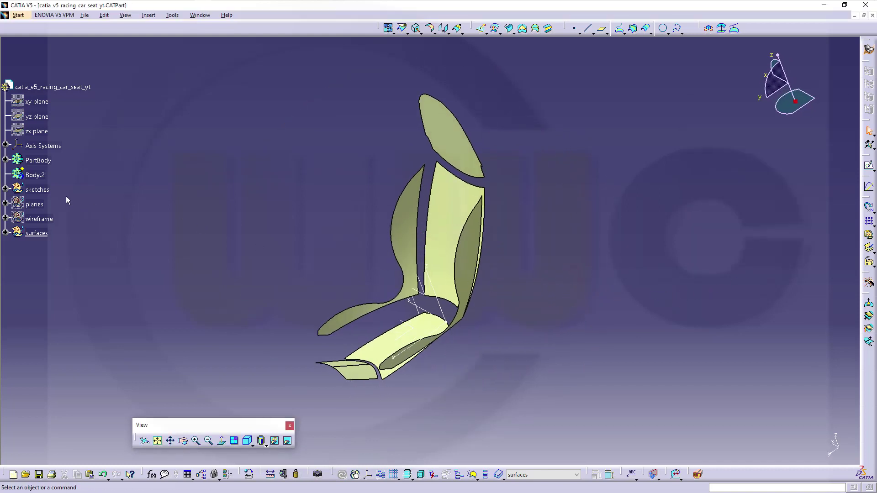
right_click(41, 178)
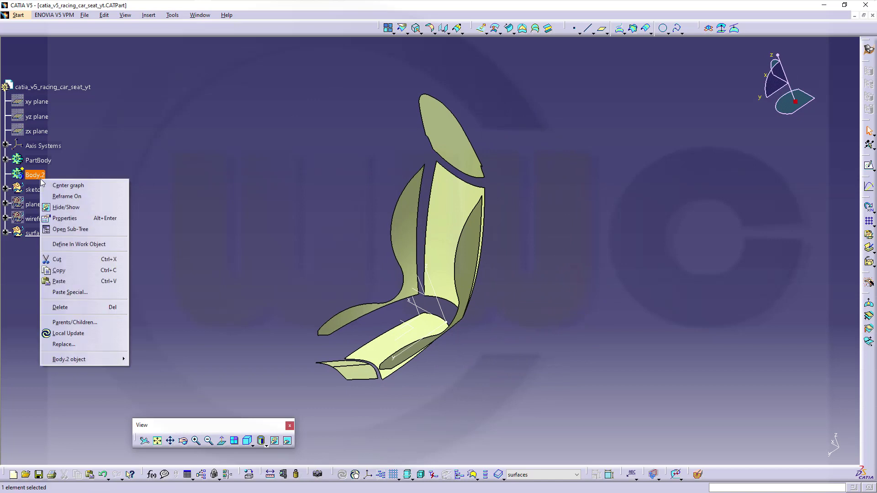
left_click(79, 244)
middle_click_drag(327, 274, 397, 274)
left_click(435, 214)
left_click(869, 49)
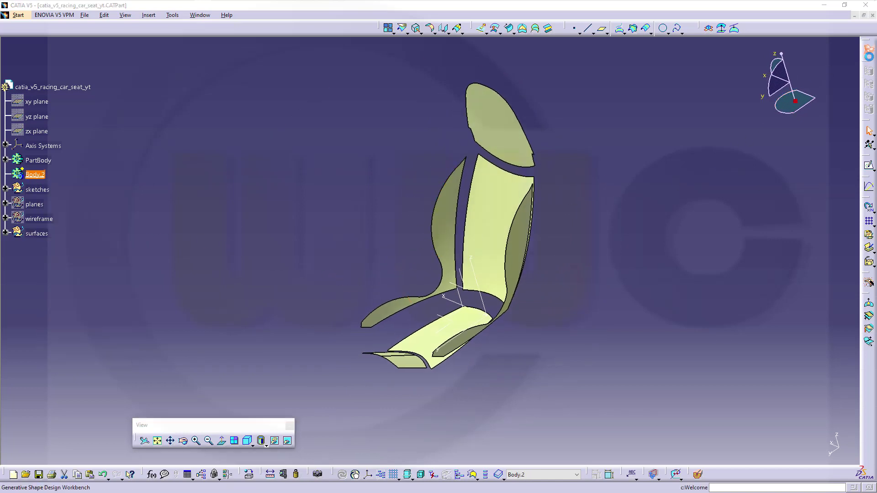
left_click(707, 295)
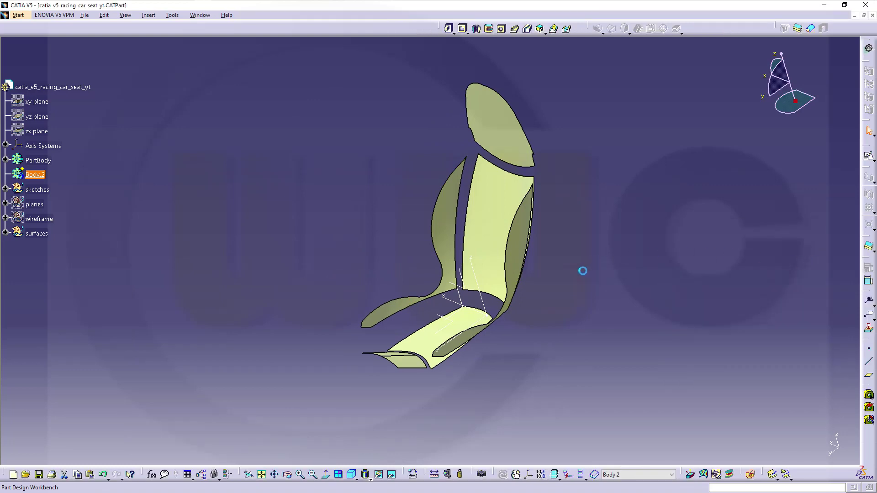
middle_click_drag(581, 270, 497, 239)
middle_click_drag(552, 230, 613, 327)
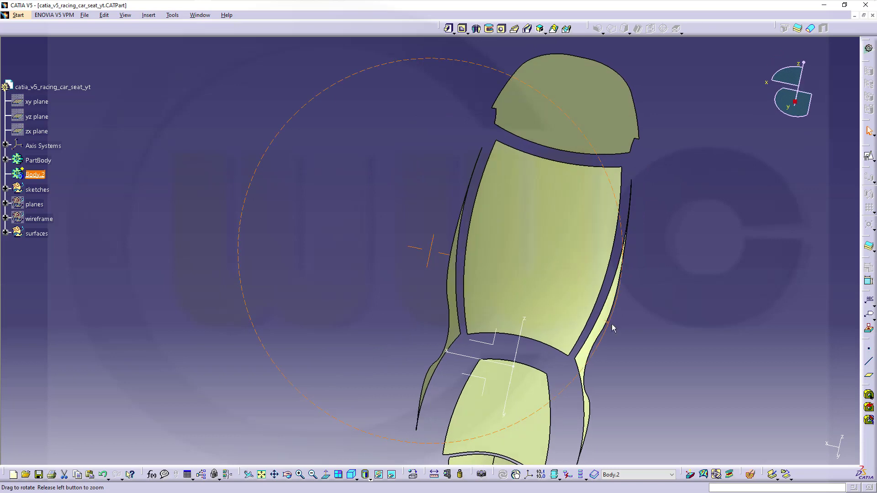
left_click(798, 30)
middle_click_drag(681, 292, 589, 196)
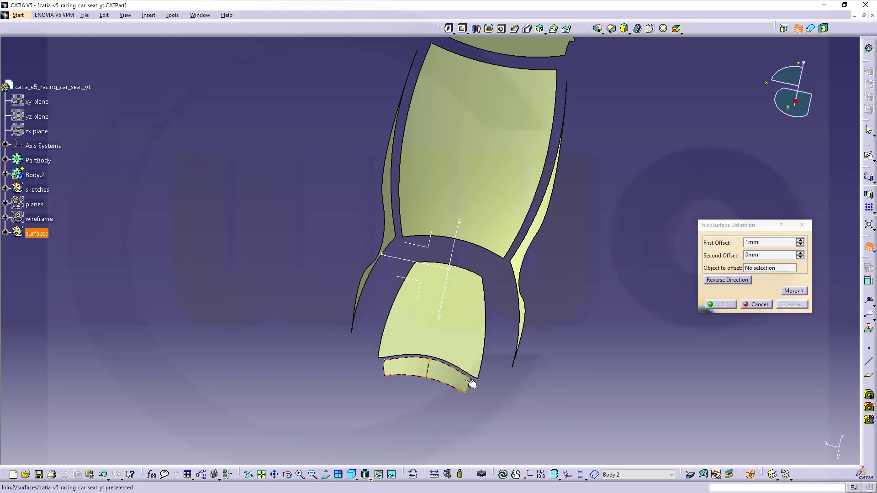
left_click(764, 304)
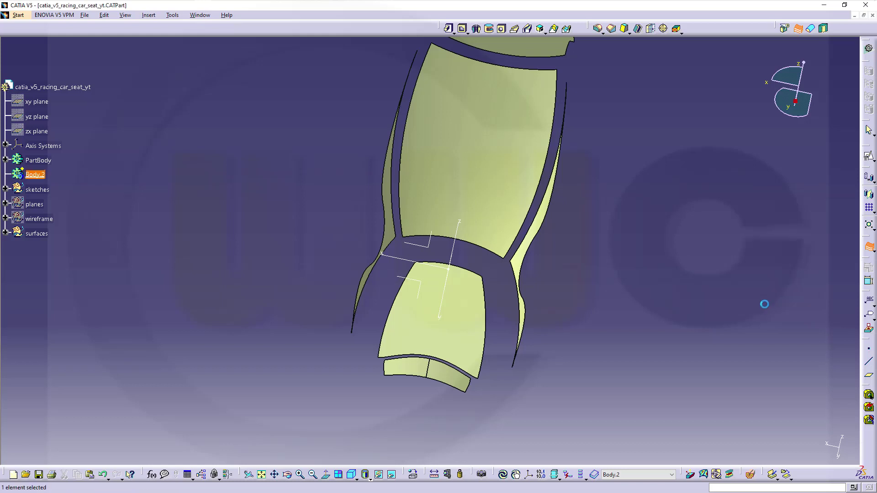
Insert three additional empty bodies into the part after Body.2
left_click(153, 16)
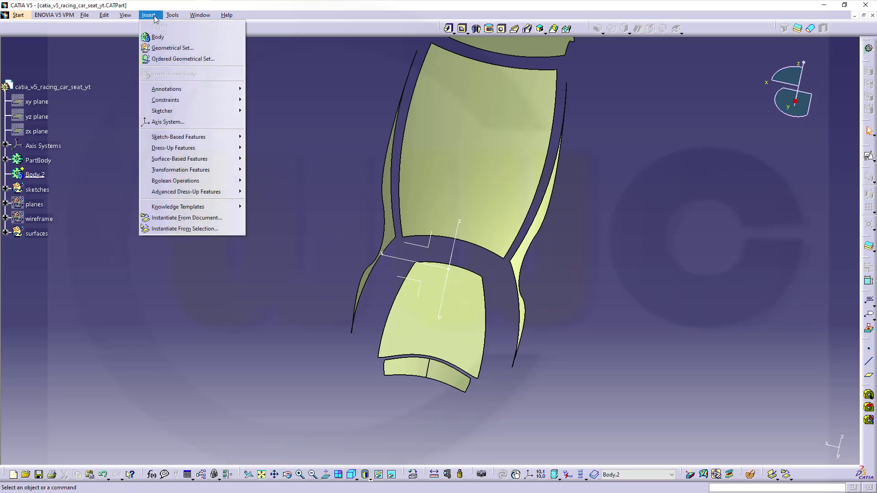
left_click(161, 34)
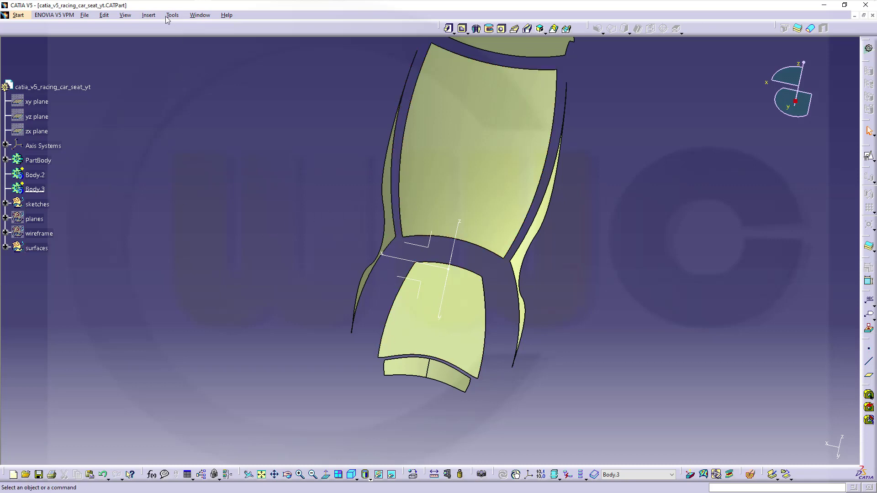
left_click(148, 15)
left_click(157, 37)
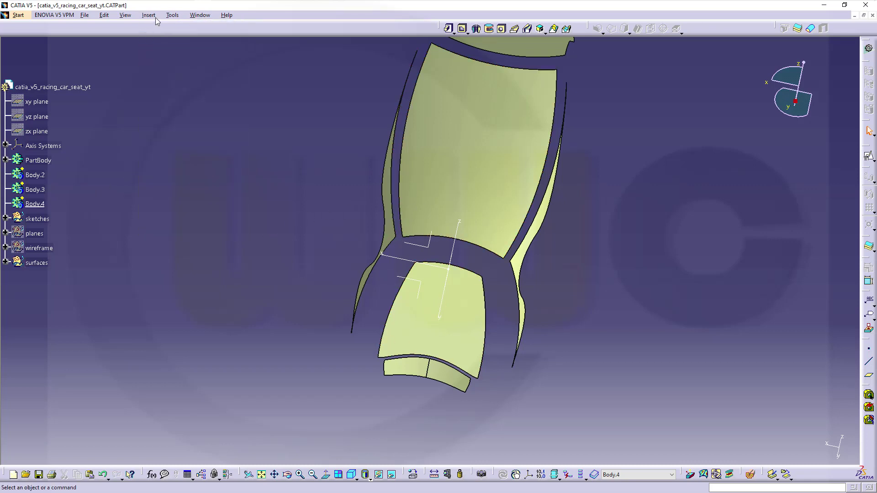
left_click(149, 15)
left_click(158, 37)
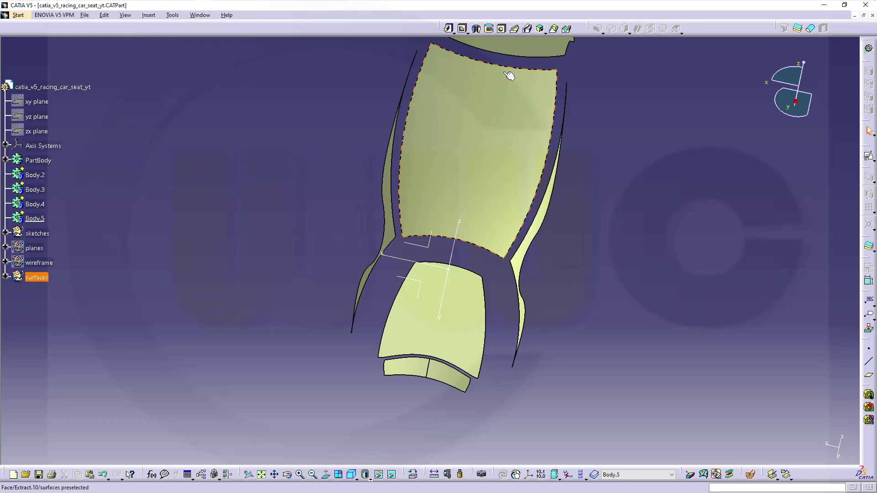
Thicken the backrest surface Extract.10 by 20 mm toward the front of the seat in Body.5
left_click(798, 29)
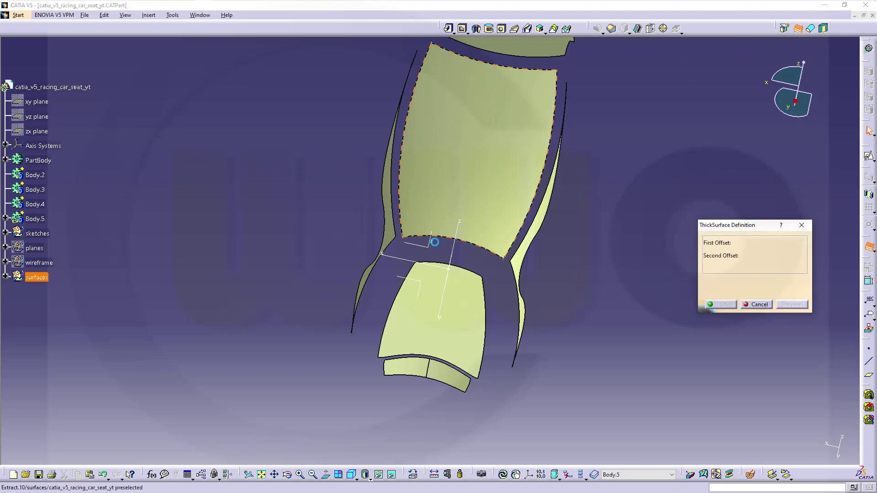
left_click(486, 182)
middle_click_drag(486, 182, 436, 188)
left_click(436, 188)
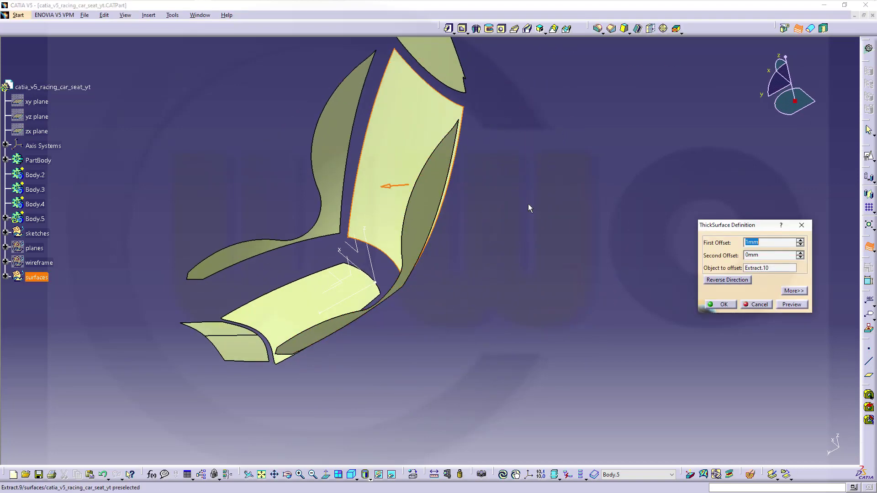
type("3")
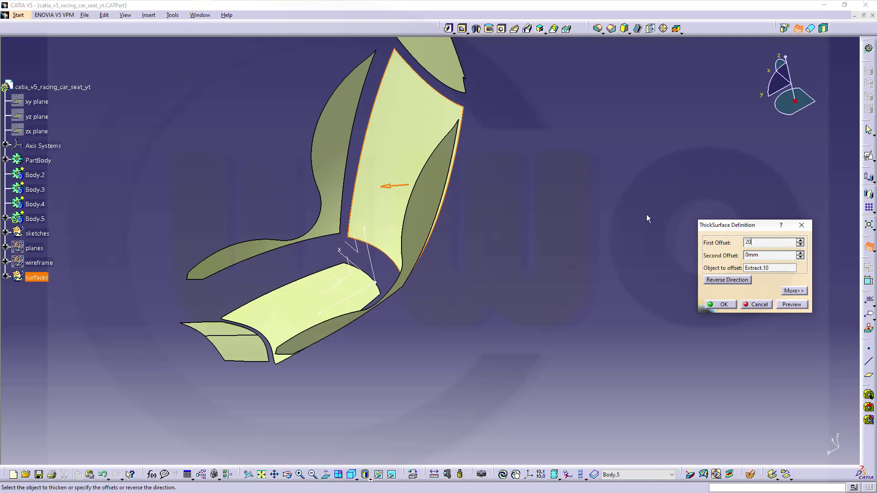
key("Return")
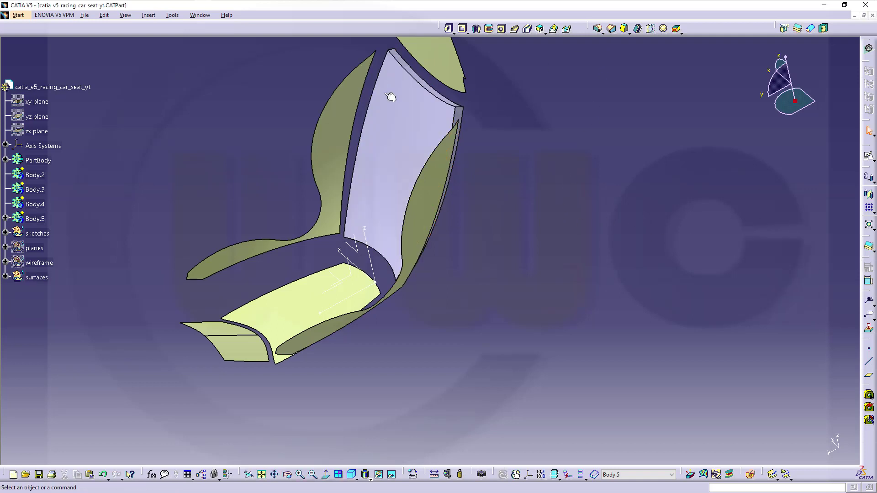
Define Body.4 as the in-work object and thicken the cushion surface Extract.5 upward by 20 mm
right_click(35, 204)
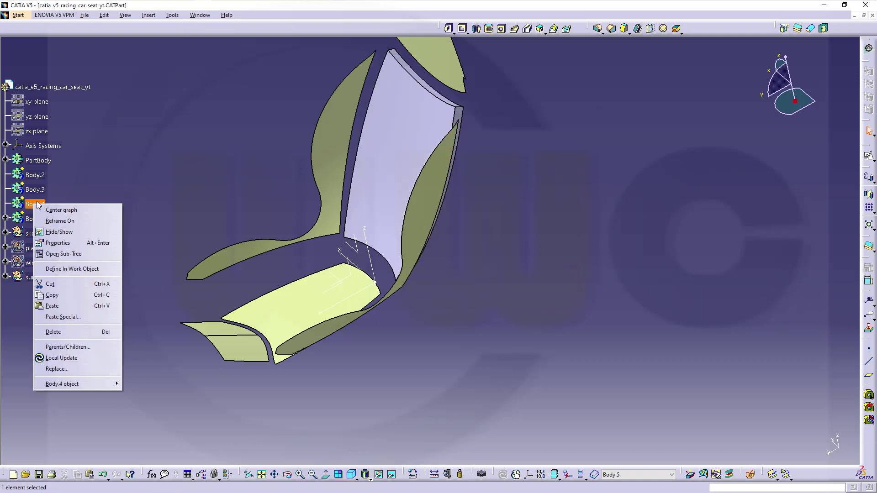
left_click(80, 268)
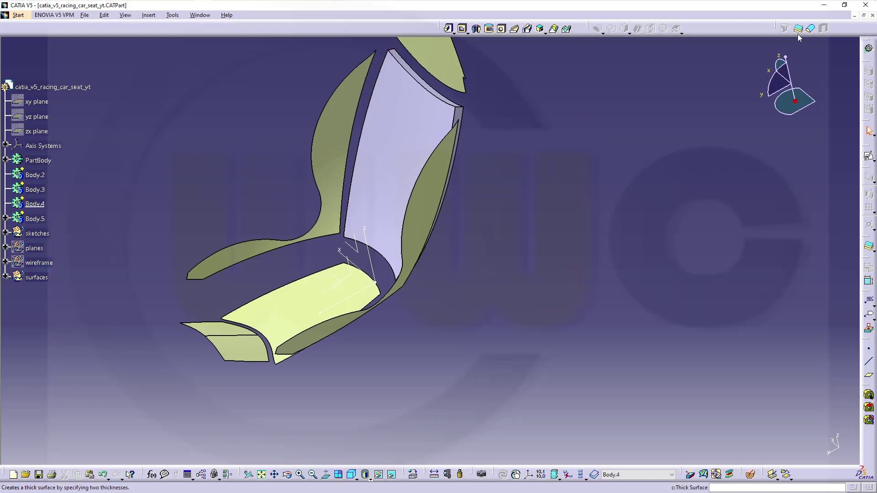
left_click(306, 295)
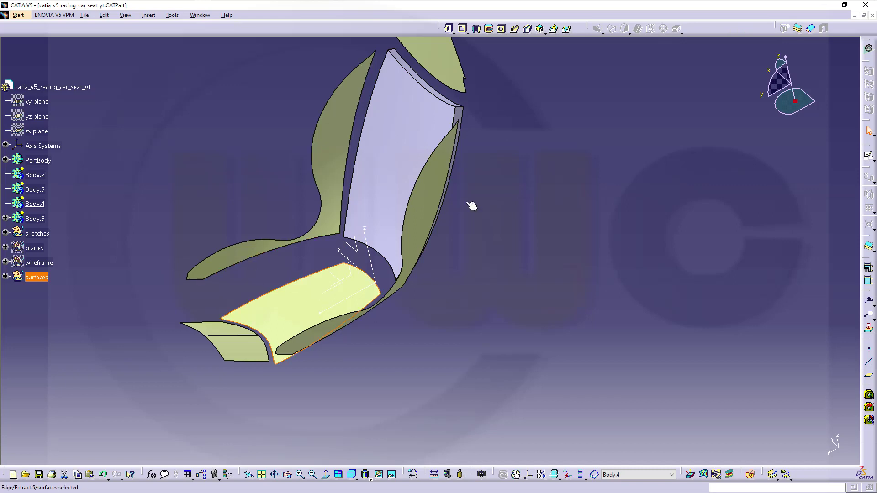
left_click(797, 28)
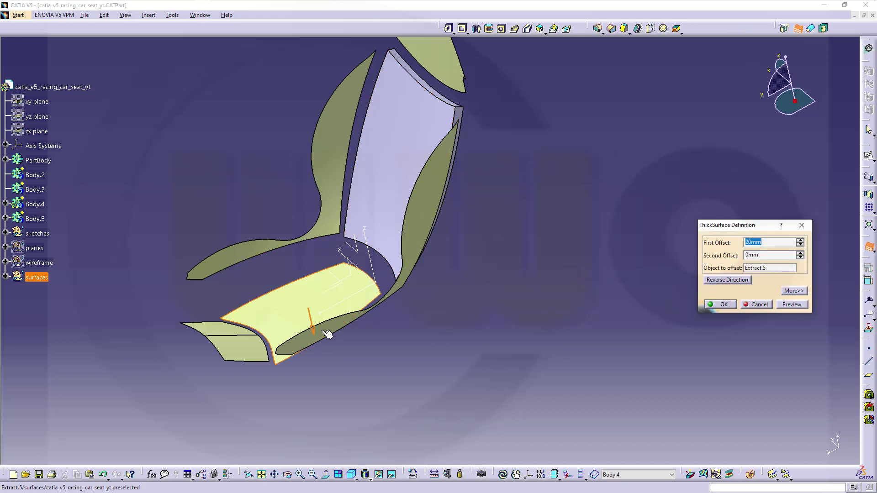
left_click(727, 305)
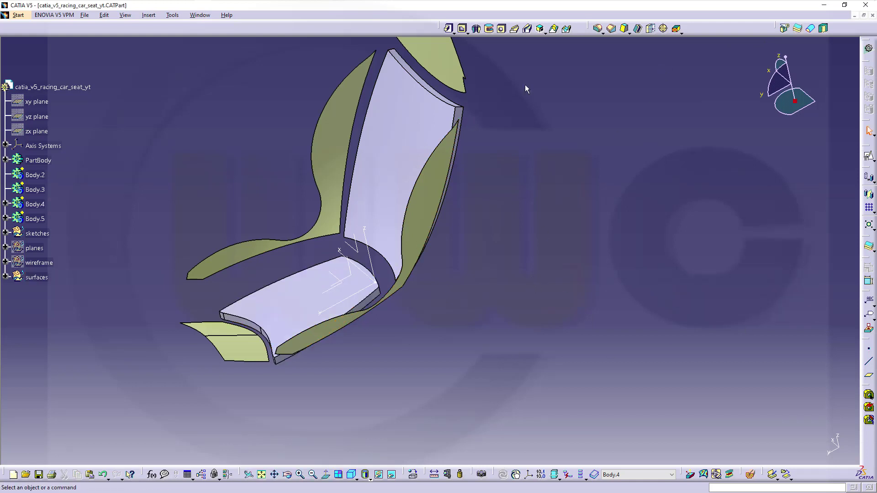
Define Body.3 as the in-work object and thicken the side bolster surface Extract.8 inward by 10 mm
right_click(48, 191)
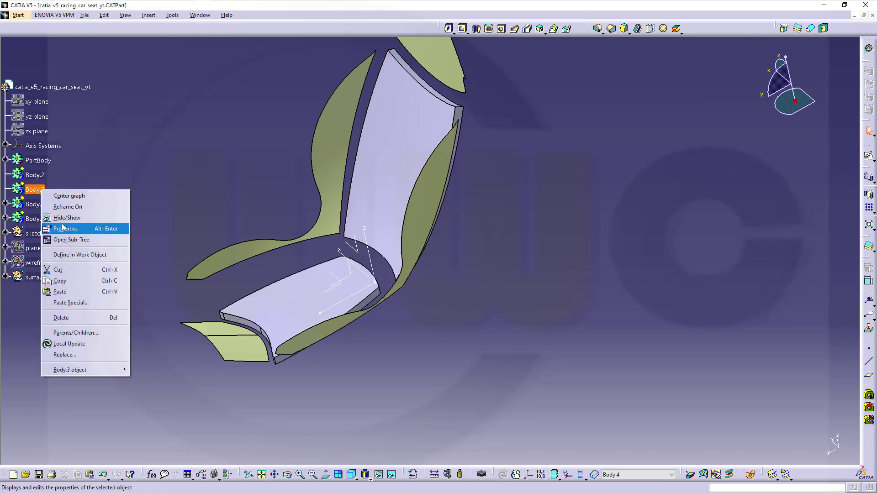
left_click(67, 255)
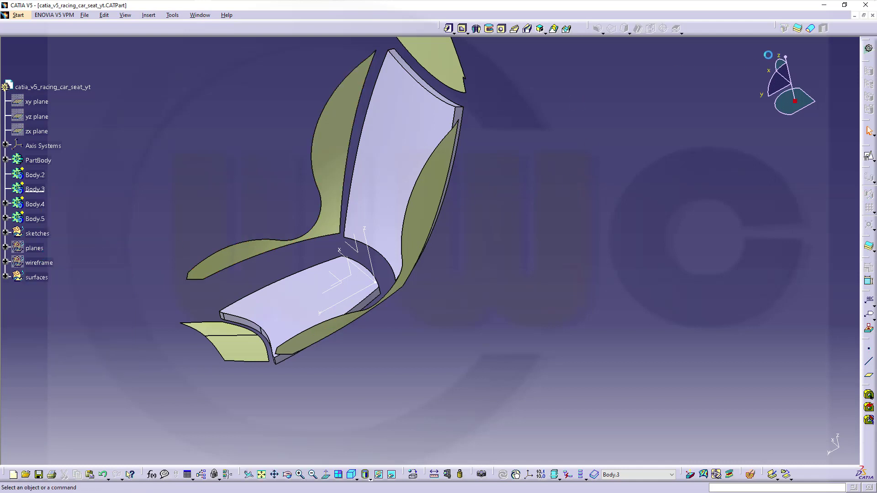
left_click(798, 29)
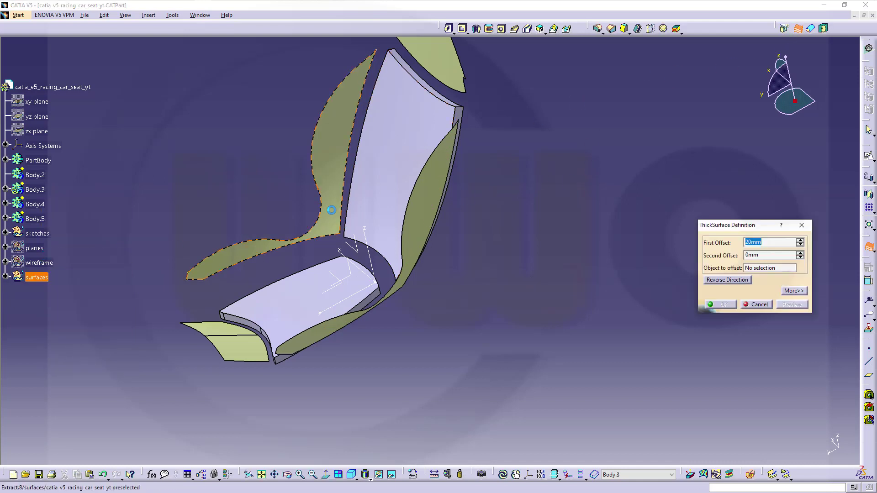
left_click(331, 210)
left_click(287, 127)
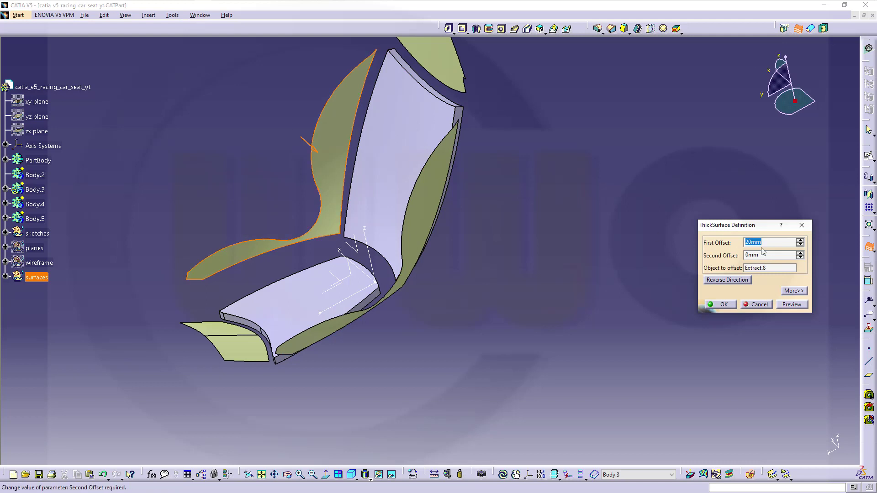
key("Return")
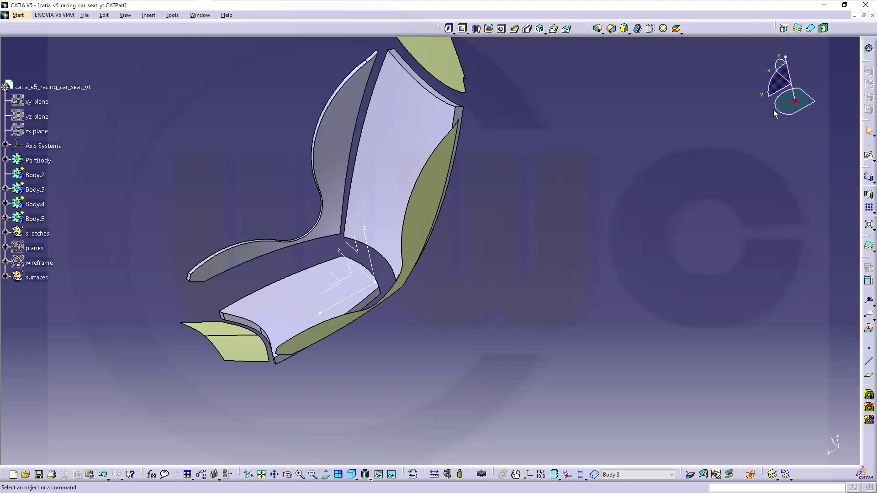
Thicken the opposite side bolster surface Extract.9 inward by 10 mm in Body.3
left_click(797, 29)
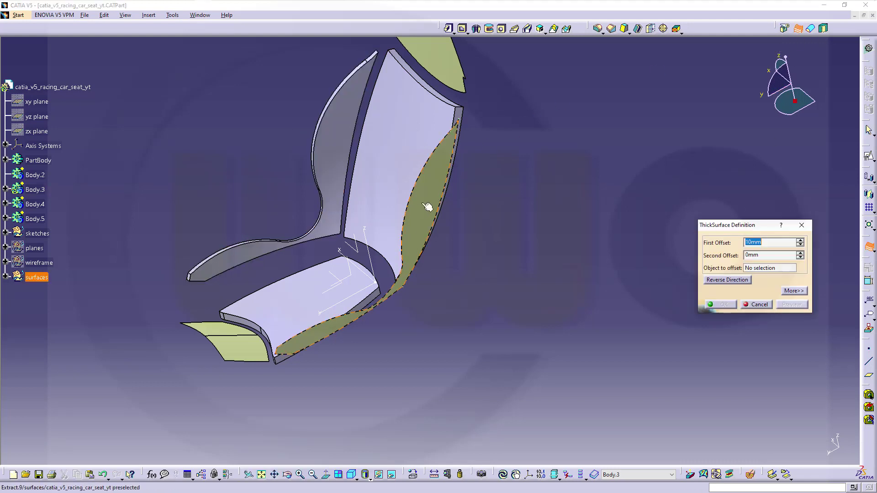
left_click(412, 232)
left_click(722, 305)
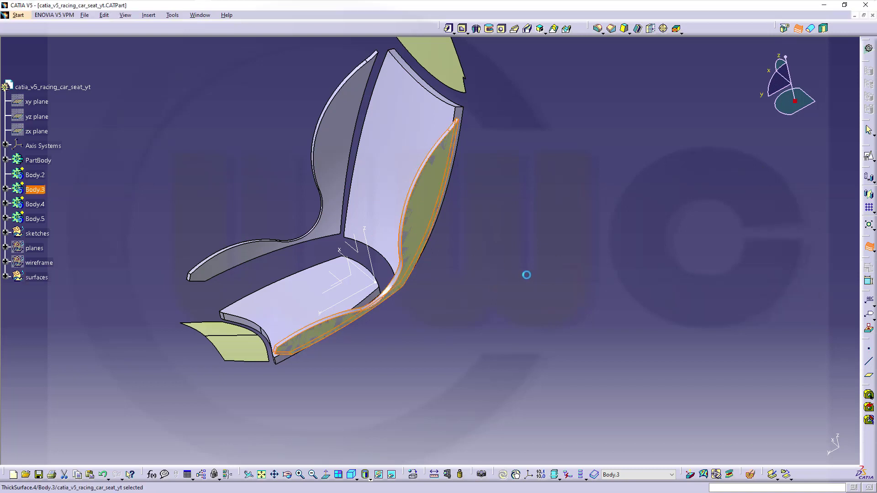
Define Body.2 as the in-work object and thicken the joined front lip surface Join.2 upward by 10 mm, reversing the offset direction
right_click(35, 175)
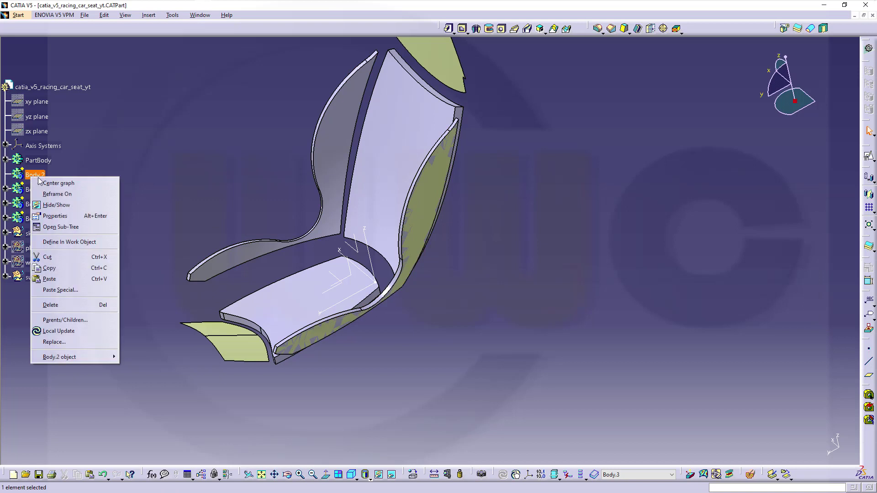
left_click(68, 242)
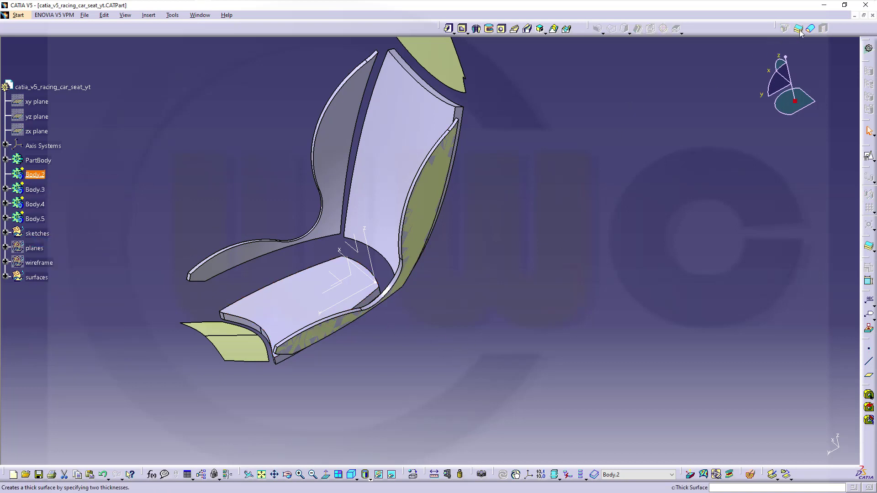
left_click(6, 277)
scroll(64, 365, "down", 3)
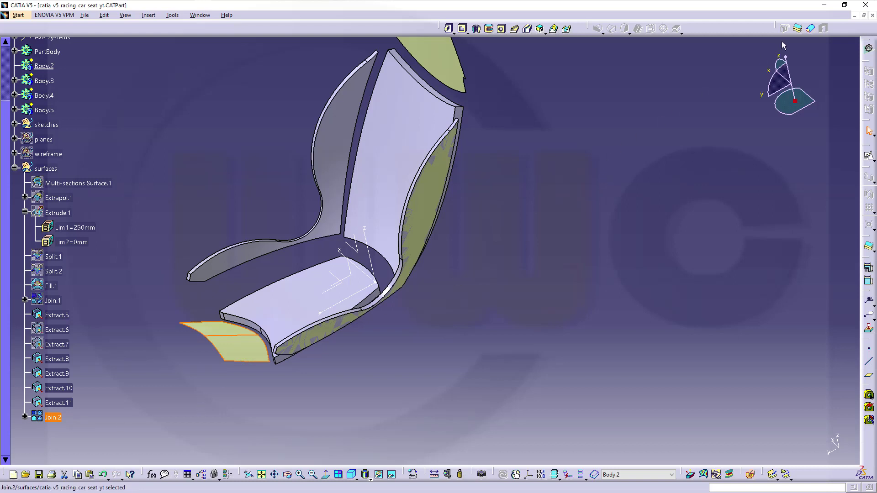
left_click(797, 29)
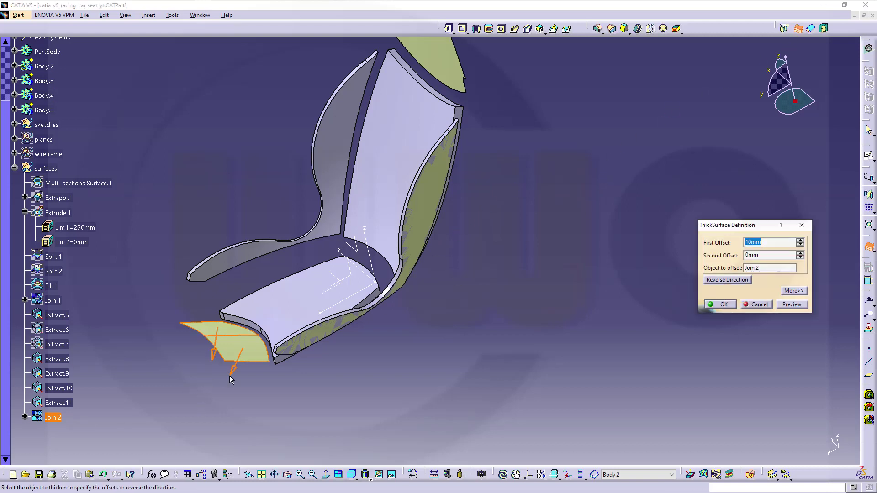
left_click(233, 375)
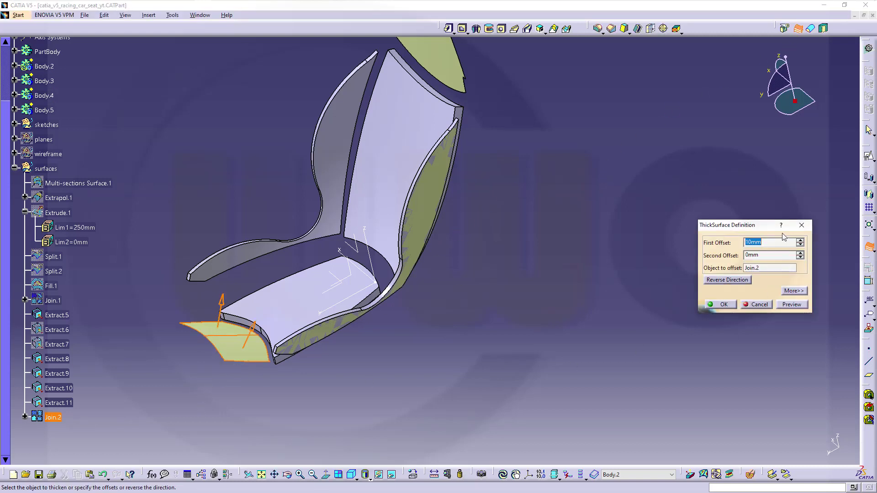
key("Return")
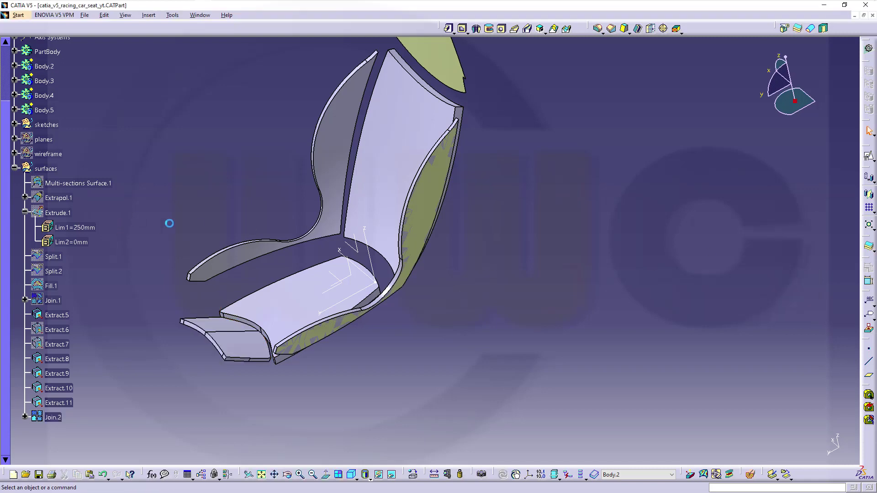
Hide the source surfaces of the thickened pads: Extract.5, Extract.8, Extract.9, Extract.10 and Join.2
middle_click_drag(280, 393, 313, 325)
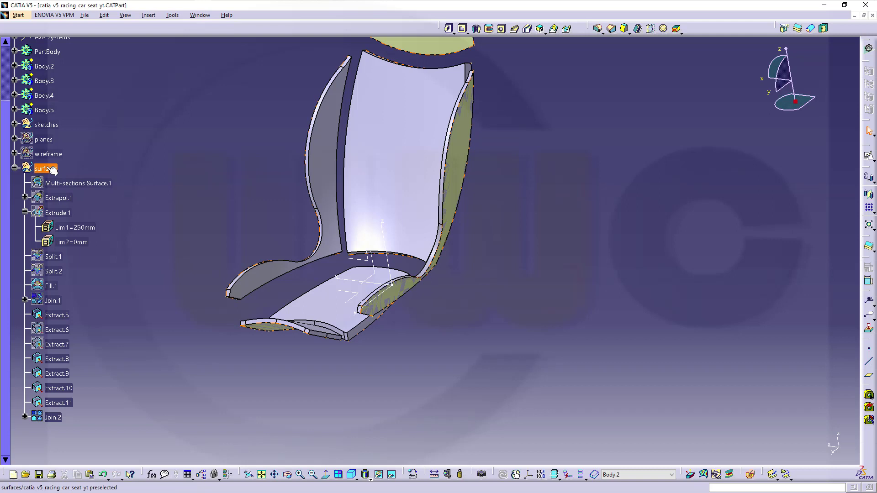
right_click(58, 316)
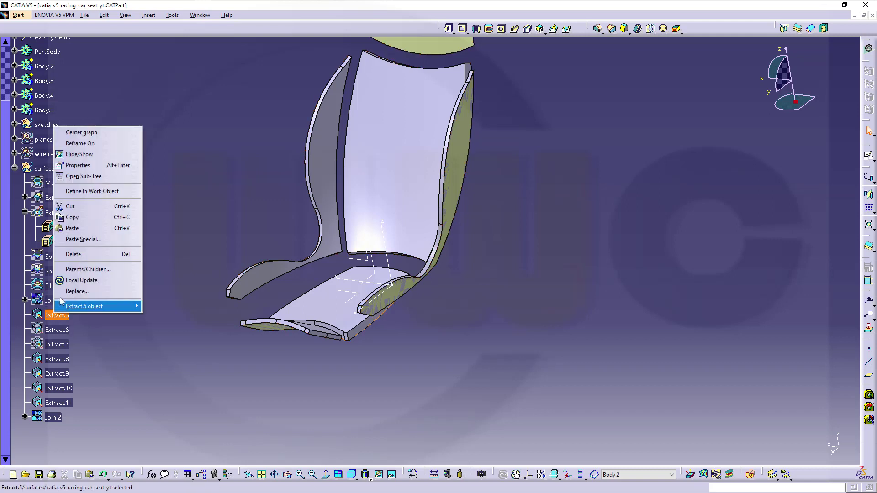
left_click(82, 156)
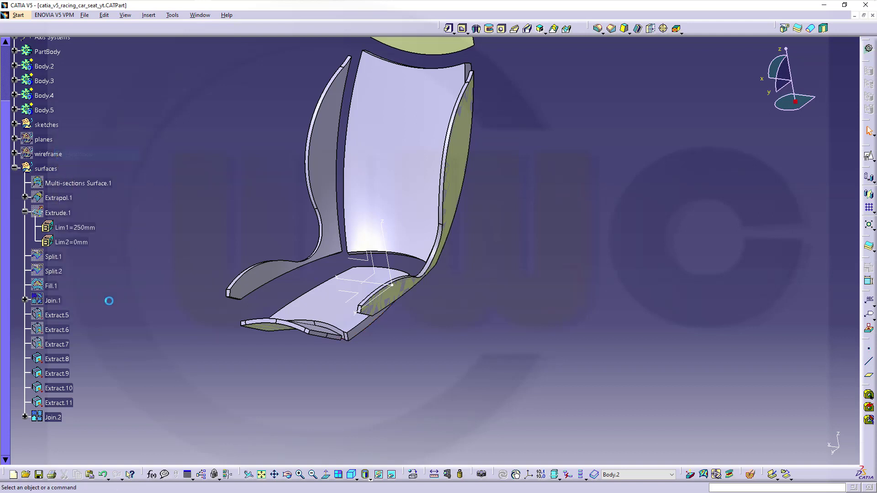
left_click(58, 388, "shift")
right_click(58, 390)
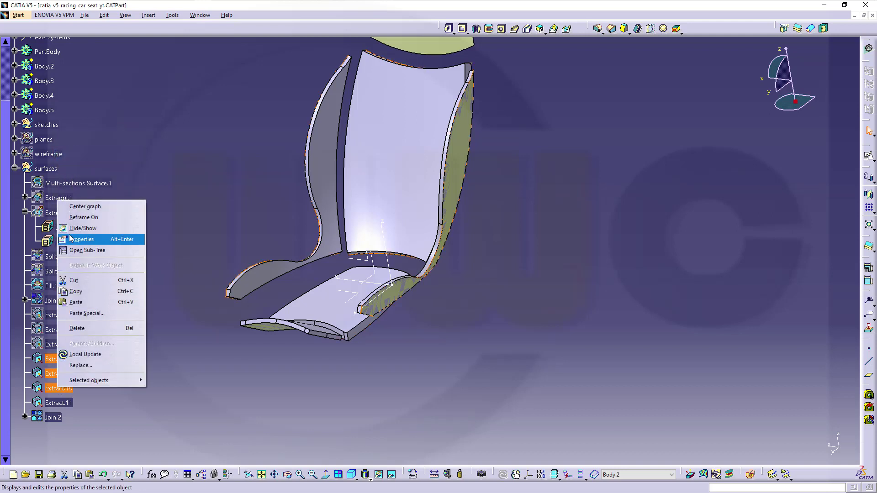
left_click(82, 228)
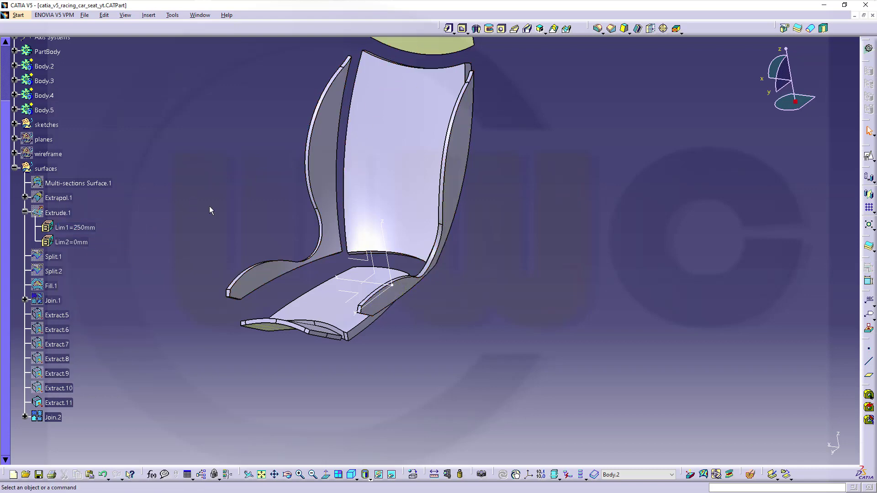
middle_click_drag(210, 211, 337, 289)
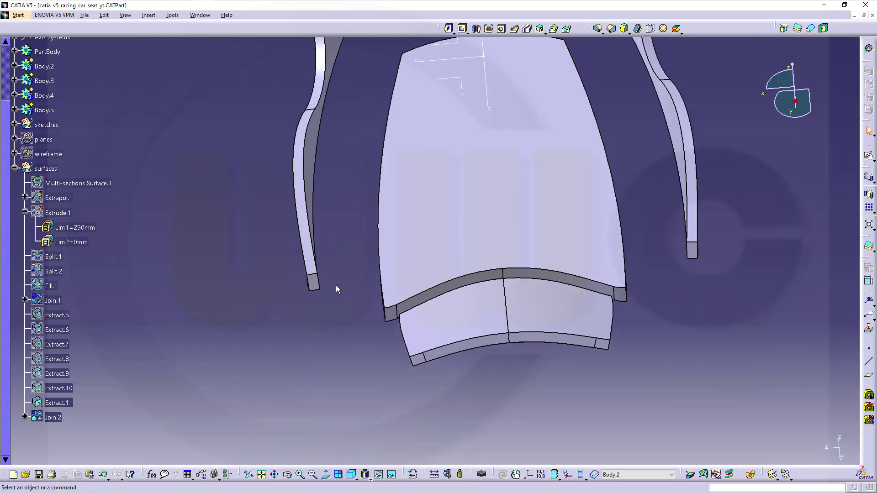
right_click(52, 419)
left_click(333, 337)
Round the four vertical corner edges of the front lip pad in Body.2 with a 40 mm edge fillet
middle_click_drag(535, 405, 520, 394)
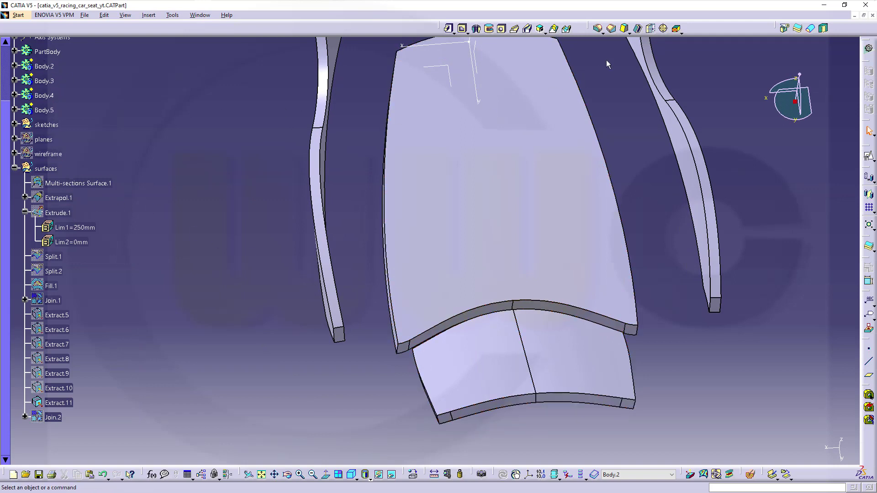
left_click(598, 29)
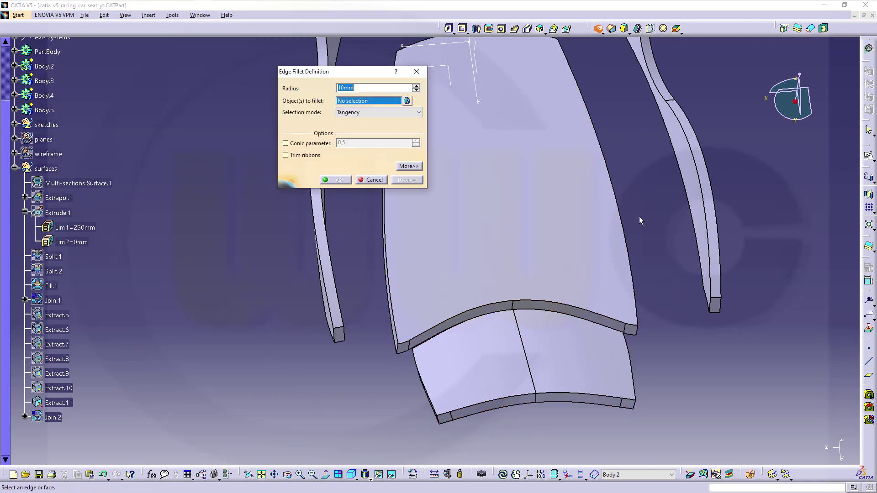
middle_click_drag(539, 397, 498, 357)
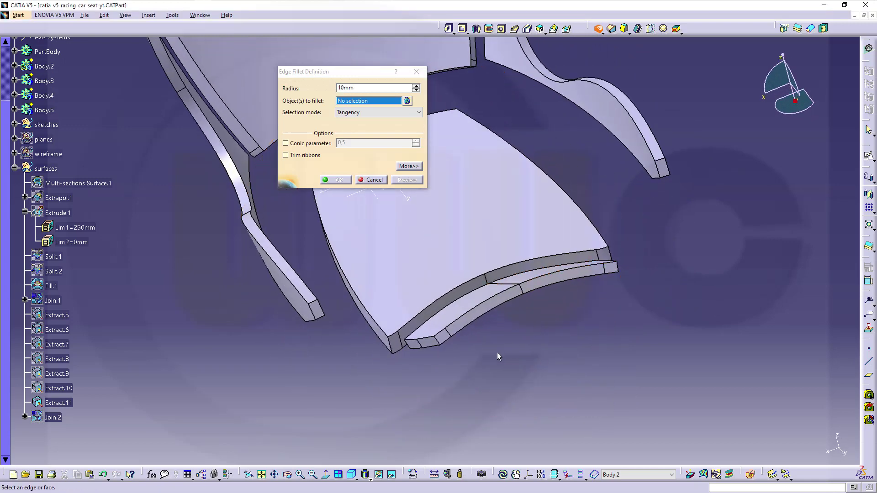
left_click(442, 341)
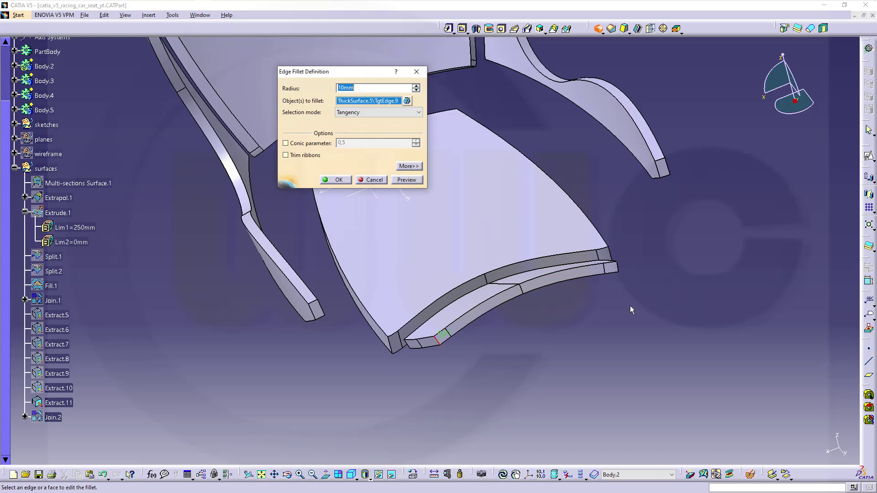
left_click(620, 270)
middle_click_drag(496, 233, 613, 312)
middle_click_drag(560, 415, 395, 227)
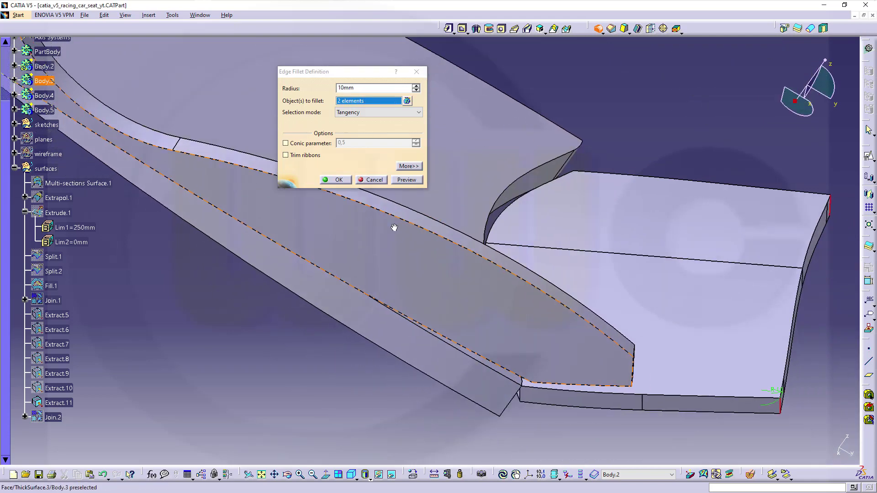
left_click(509, 381)
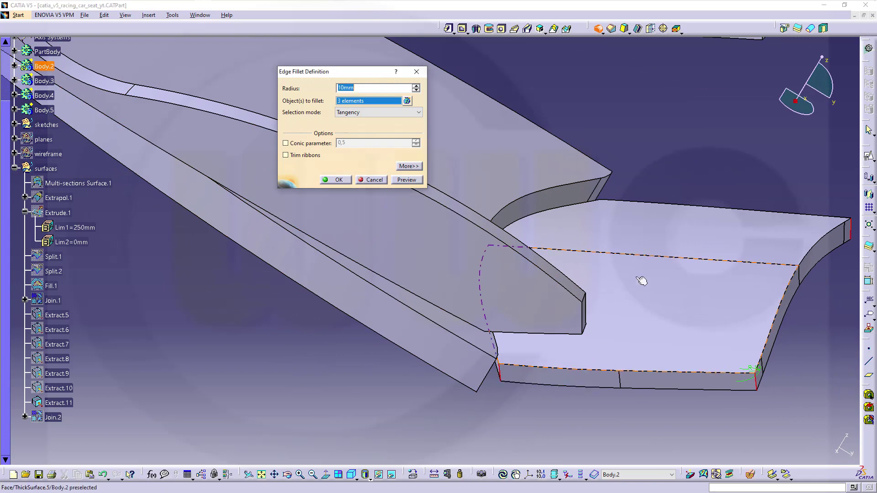
middle_click_drag(585, 280, 273, 286)
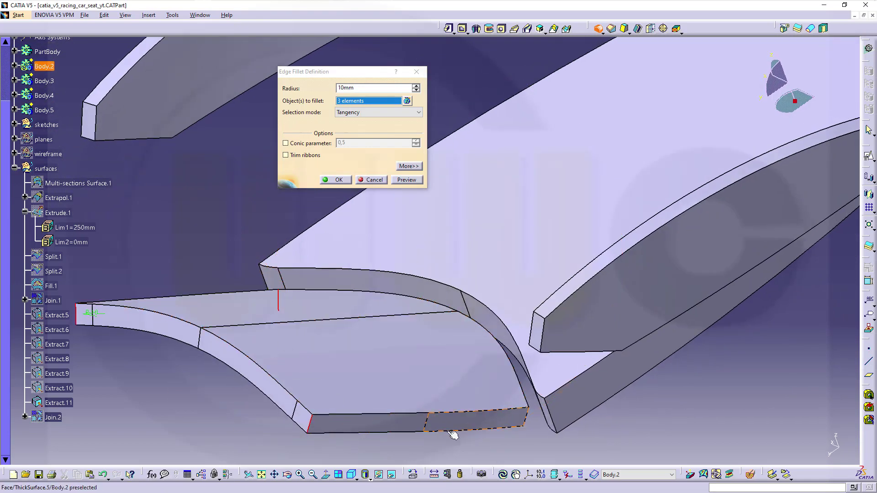
left_click(524, 415)
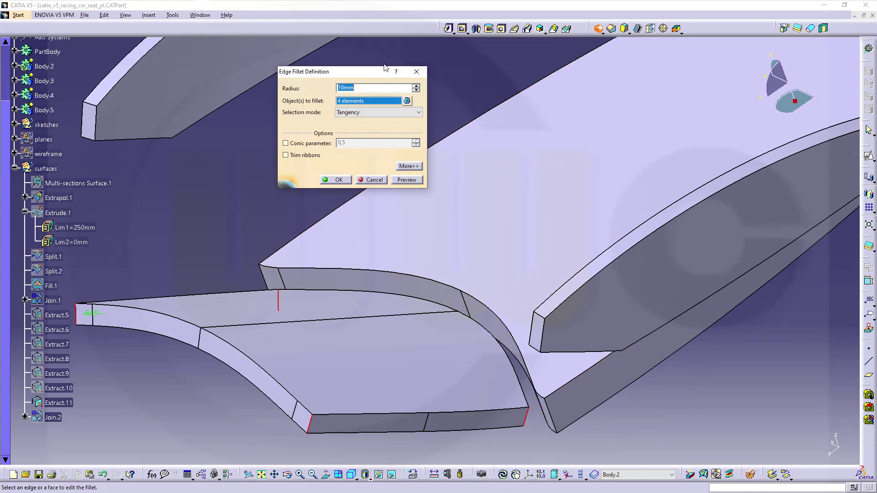
key("Return")
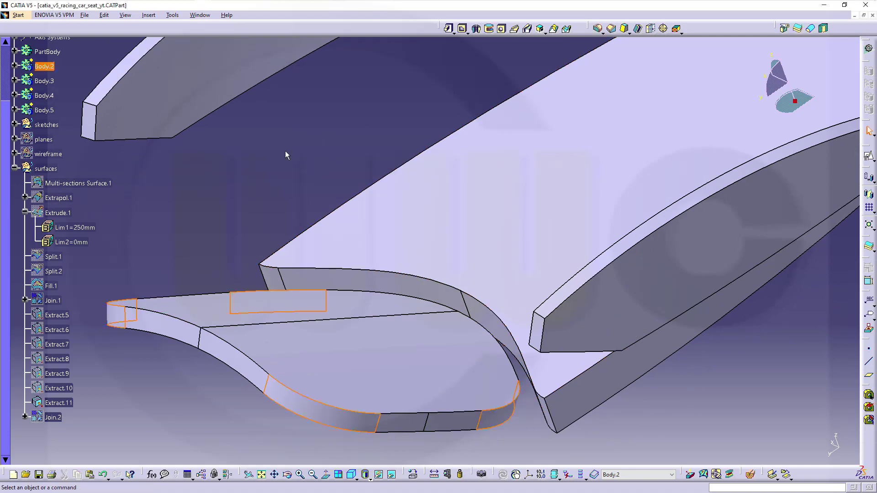
Try to round the upper perimeter edge of the front lip pad with a 10 mm edge fillet
left_click(243, 208)
middle_click_drag(242, 210, 324, 215)
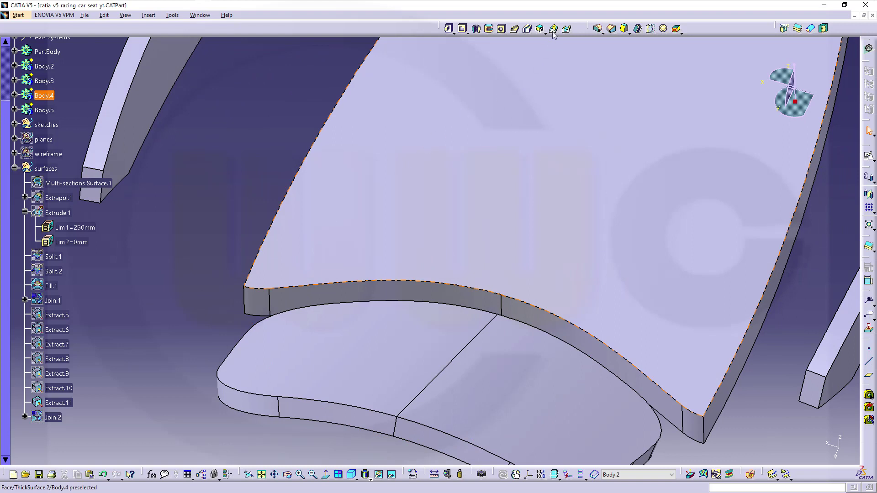
left_click(599, 29)
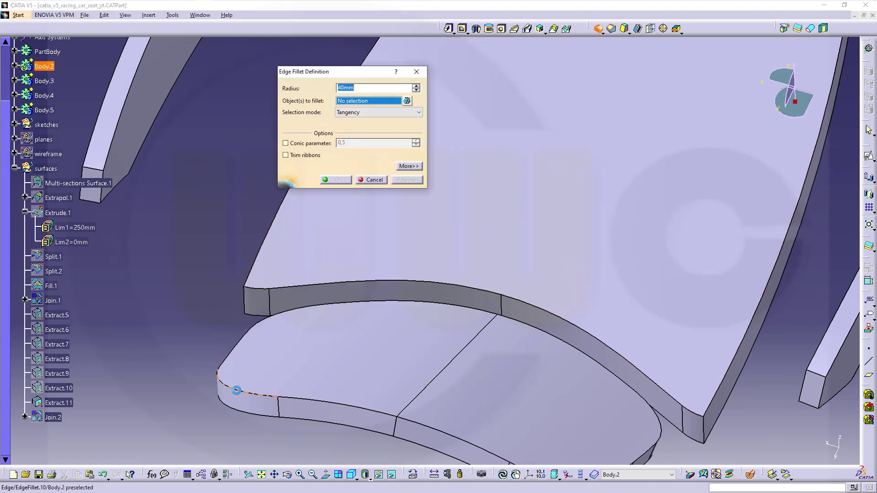
left_click(237, 391)
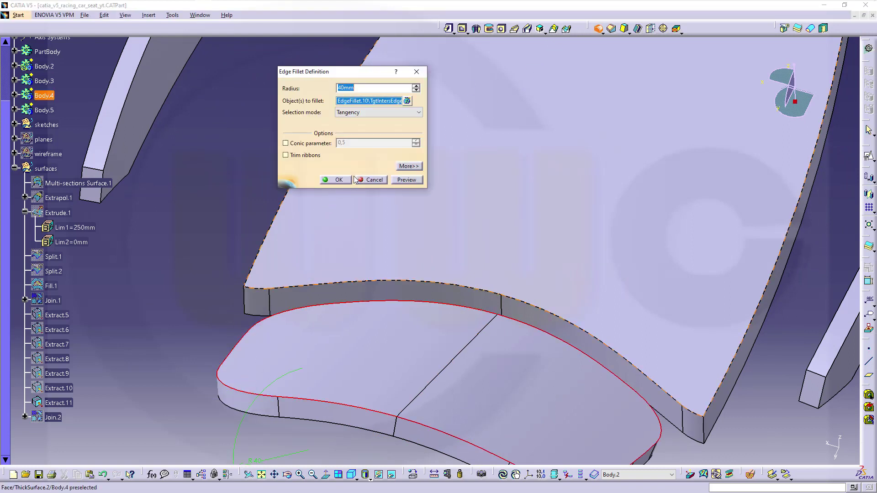
type("10")
key("Return")
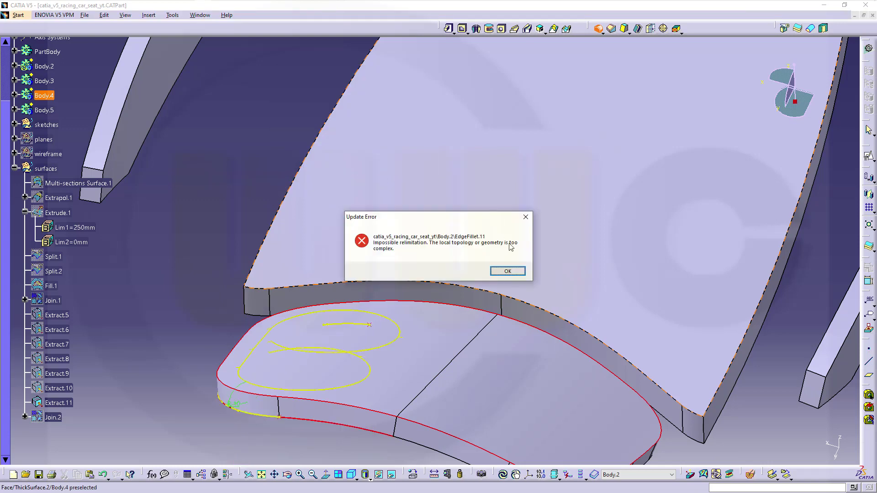
left_click(507, 272)
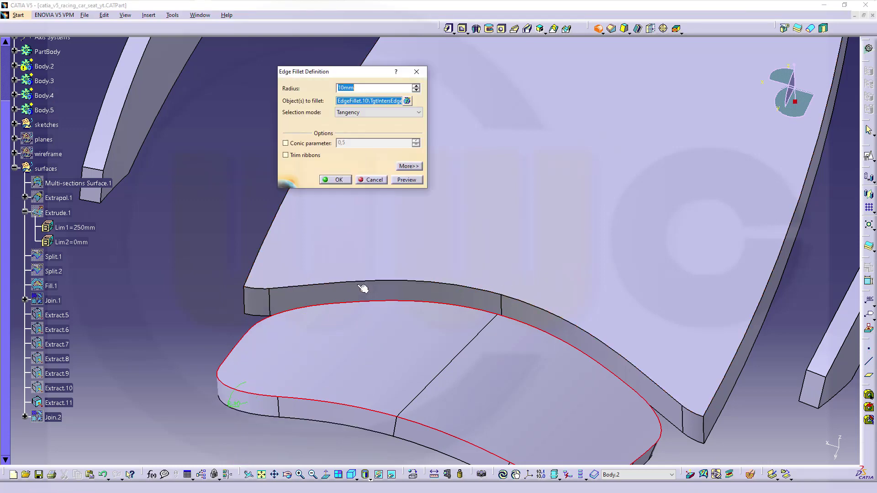
Set the radius of the lip pad's perimeter fillet to 5 mm and apply it
middle_click_drag(250, 227, 282, 231)
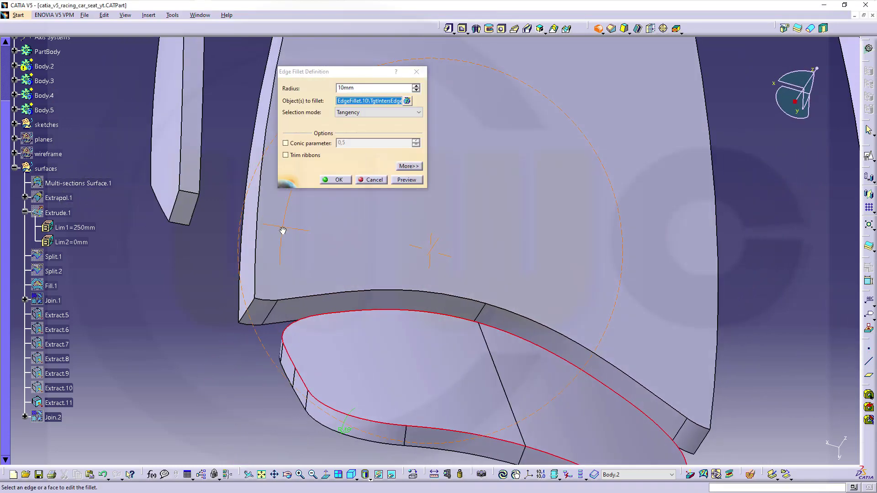
left_click(406, 101)
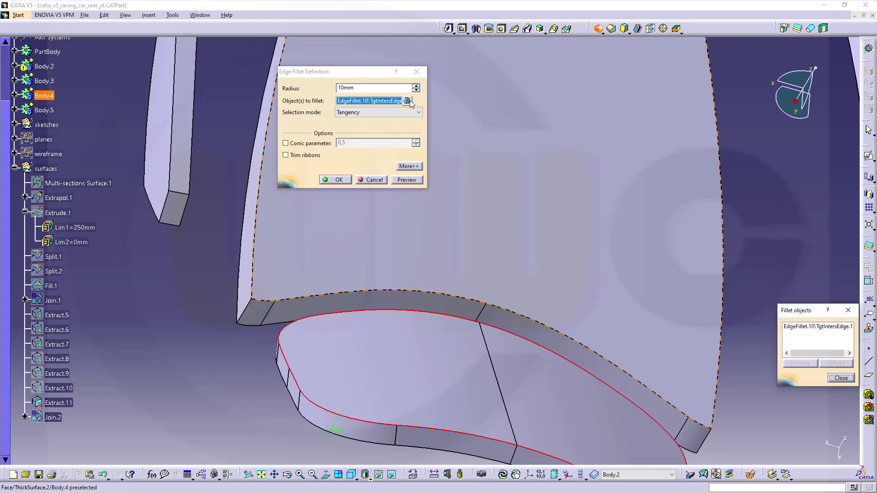
left_click(840, 378)
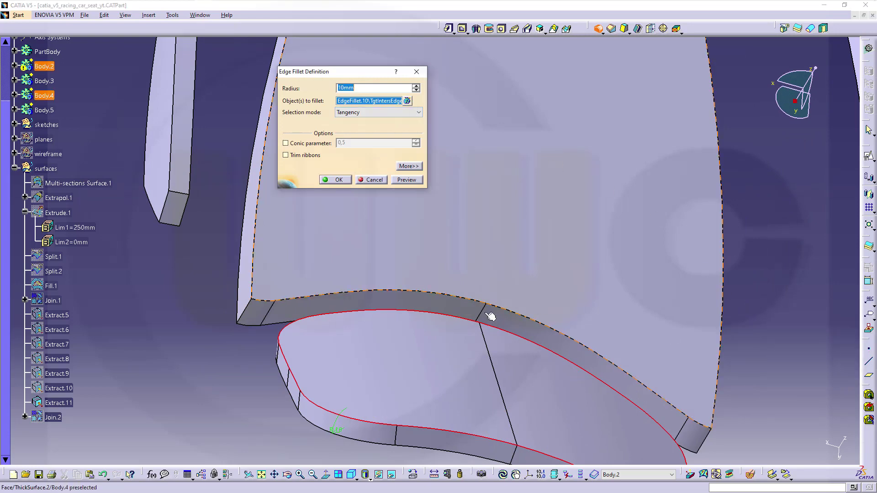
mouse_move(488, 315)
middle_mouse_down()
mouse_move(421, 319)
mouse_move(513, 303)
mouse_move(587, 319)
mouse_move(470, 313)
middle_mouse_up()
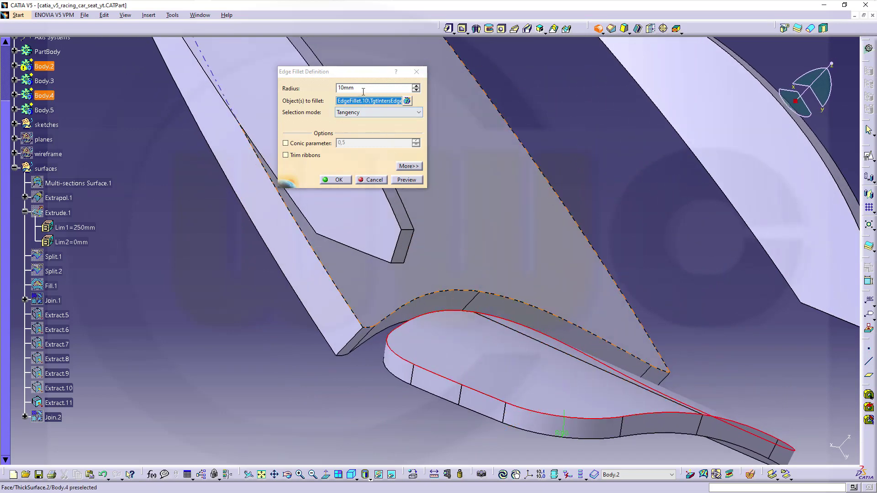
left_click(339, 180)
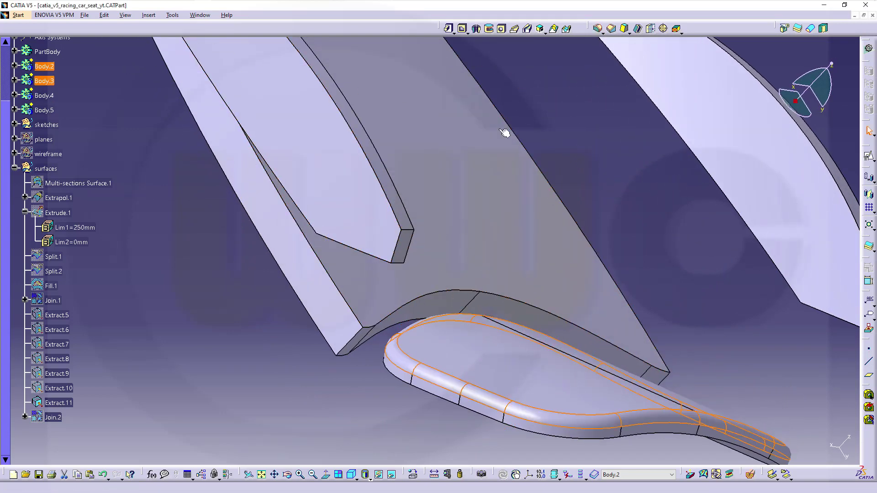
Define Body.3 as the in-work object and select the top corner edge of both side bolsters for a 40 mm edge fillet
middle_click_drag(223, 221, 165, 228)
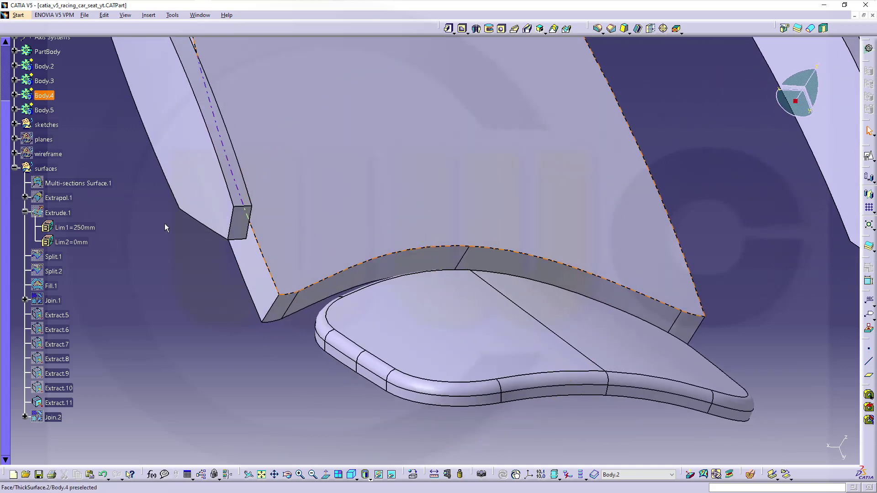
right_click(46, 82)
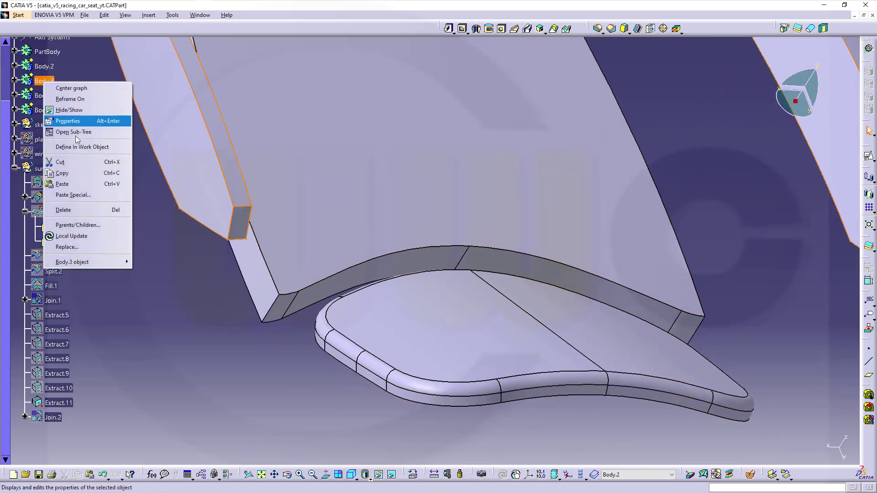
left_click(114, 148)
middle_click_drag(347, 256, 600, 186)
left_click(599, 187)
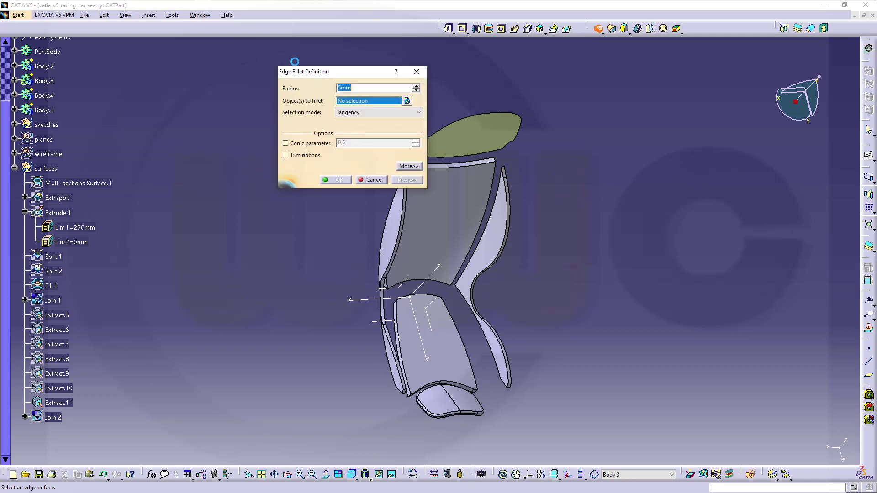
type("40")
middle_click_drag(375, 258, 503, 264)
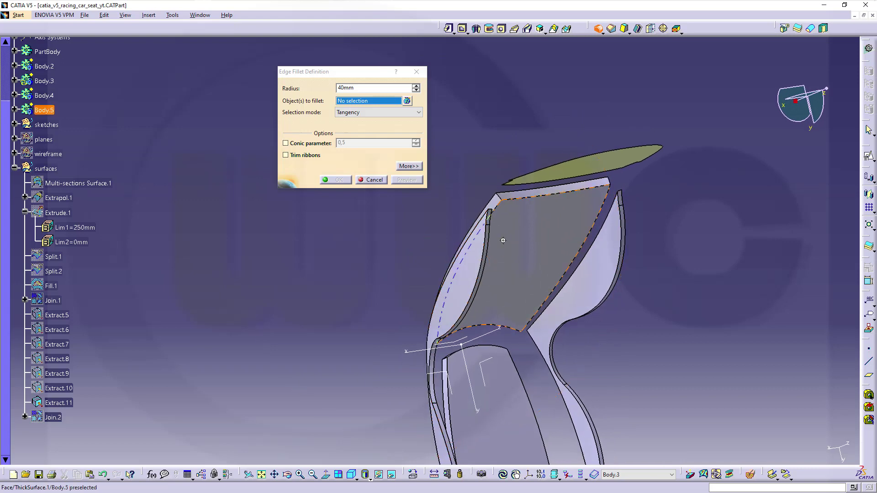
middle_click_drag(429, 274, 472, 221)
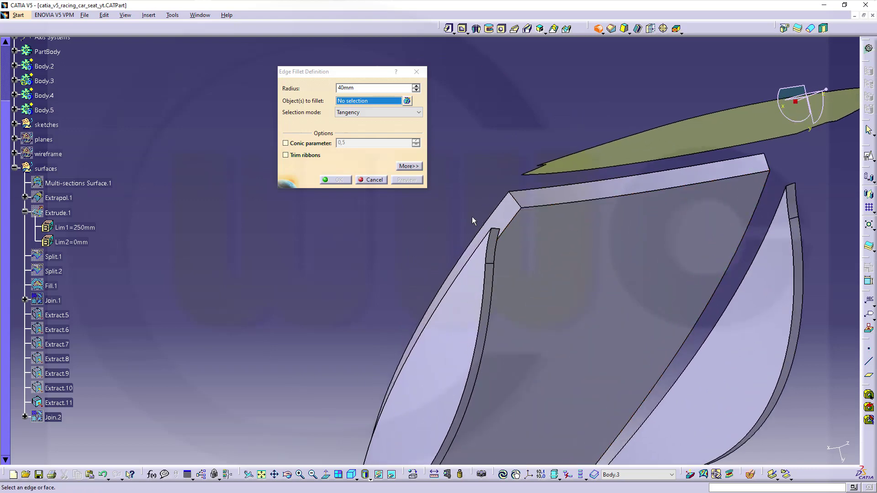
left_click(497, 231)
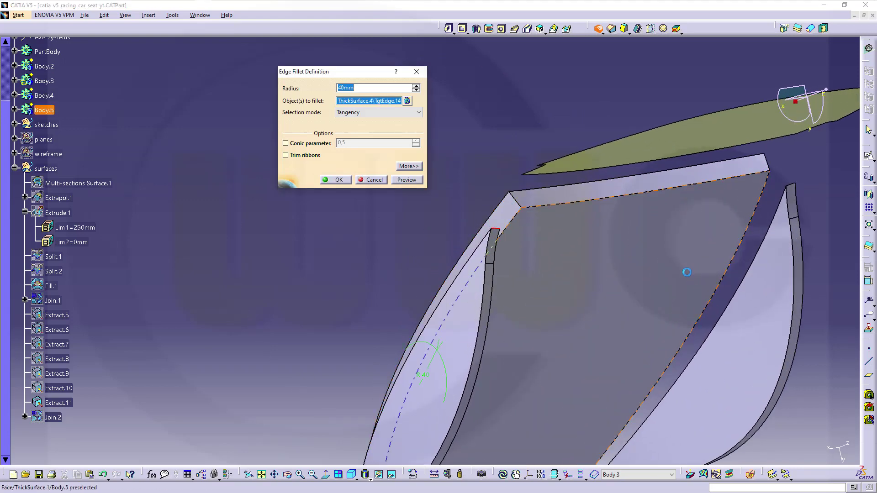
left_click(797, 195)
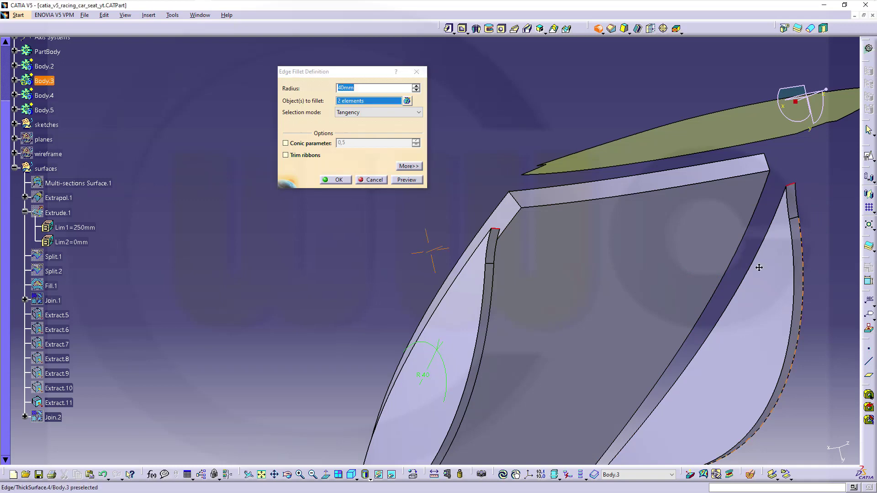
Add both side bolsters' rear corner edges, where backrest and seat meet, to the 40 mm fillet
middle_click_drag(797, 196, 556, 270)
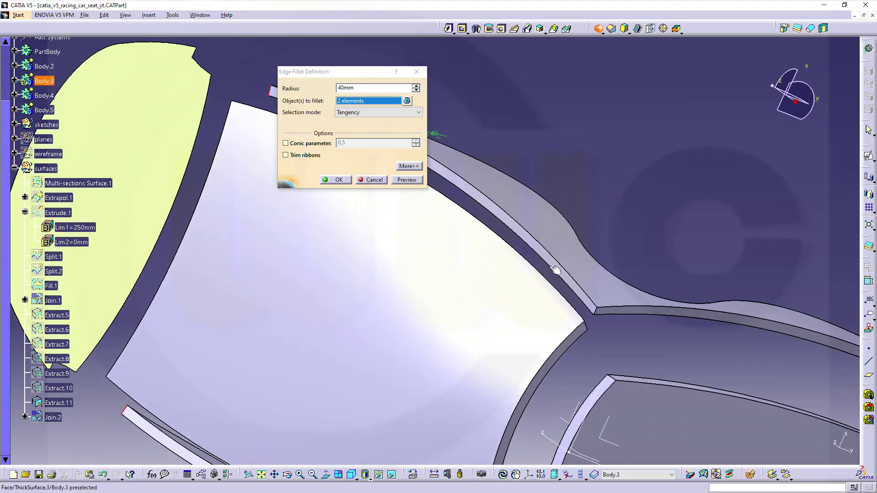
left_click(602, 313)
middle_click_drag(601, 313, 620, 363)
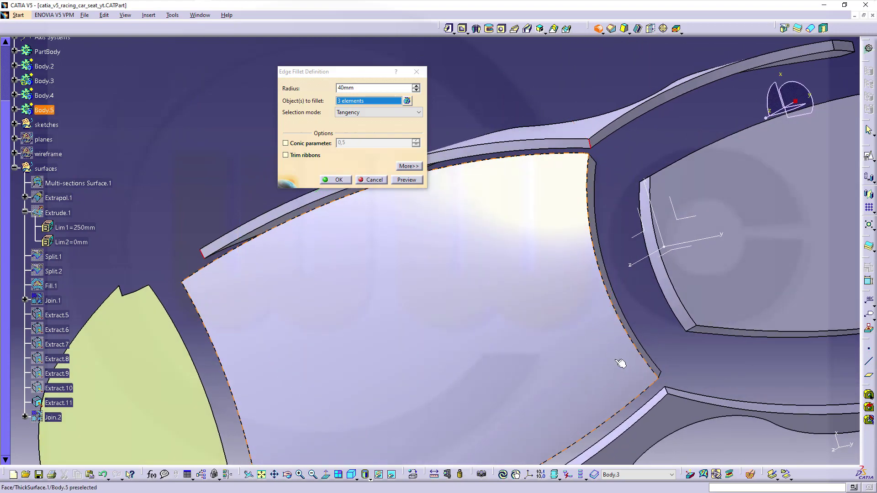
left_click(672, 395)
Add the lower and upper front corner edges of both side bolsters to the 40 mm fillet and preview it
middle_click_drag(671, 395, 492, 292)
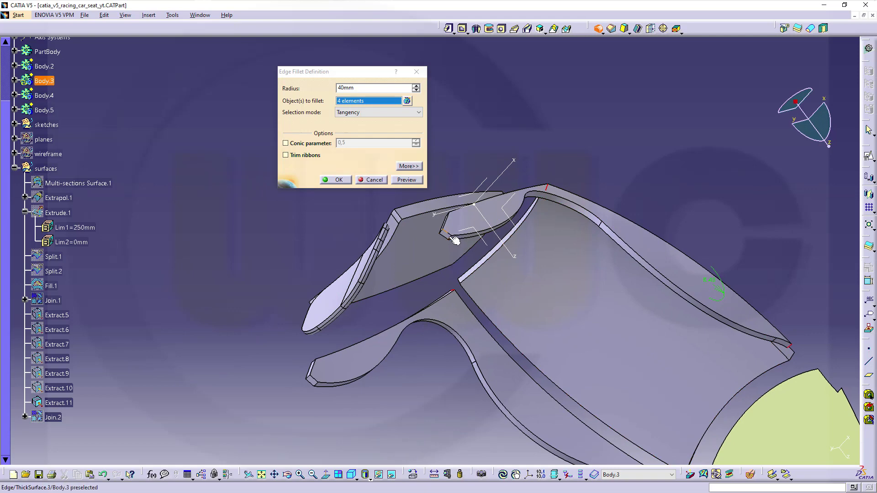
middle_click_drag(485, 262, 489, 243)
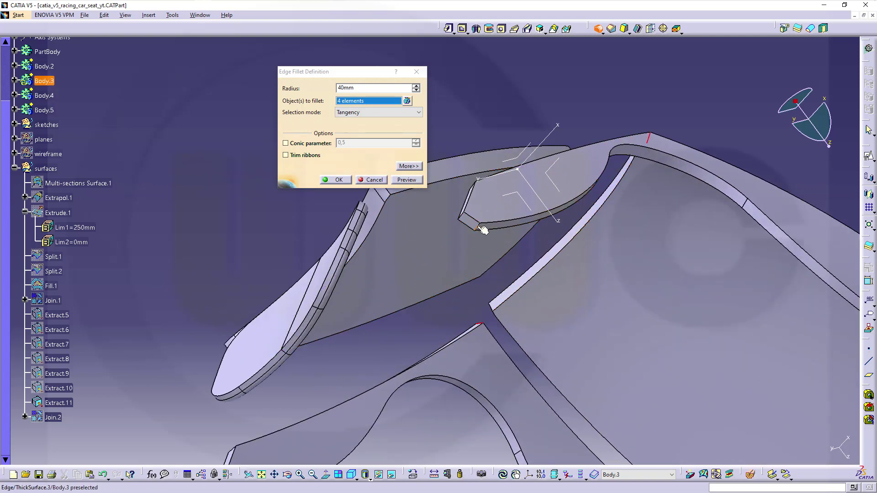
left_click(482, 229)
middle_click_drag(446, 303, 392, 303)
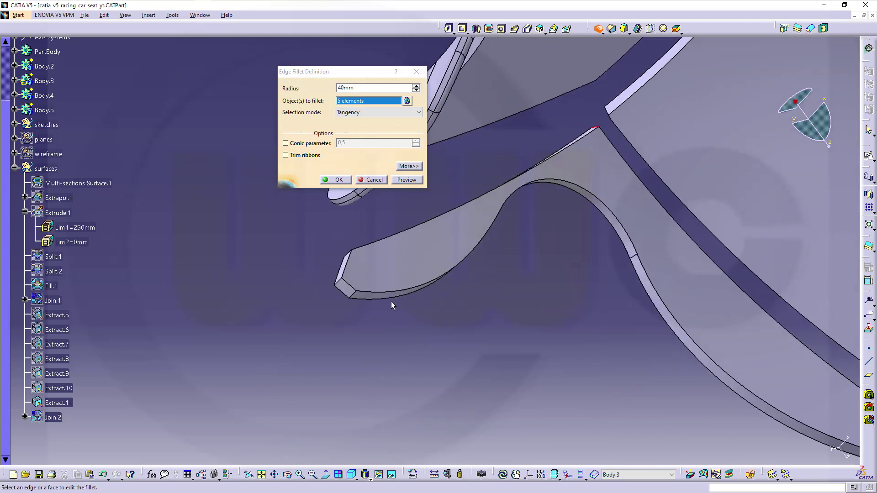
left_click(358, 300)
middle_click_drag(308, 242, 422, 294)
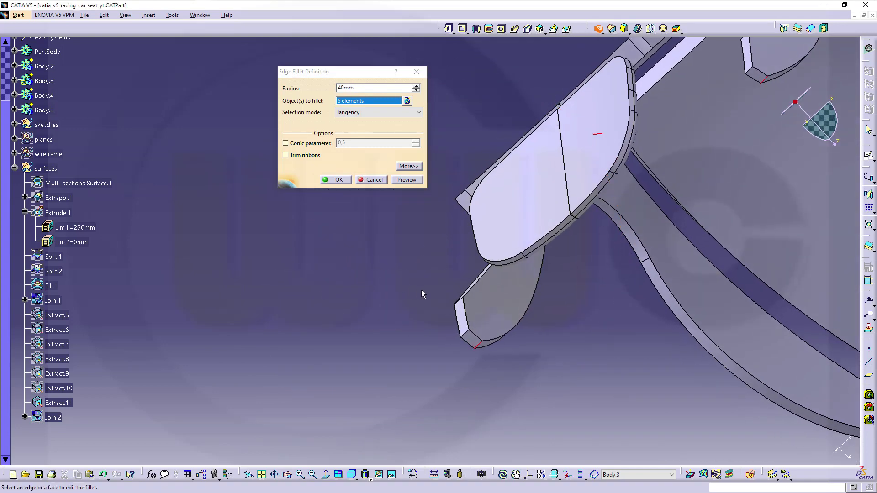
left_click(462, 303)
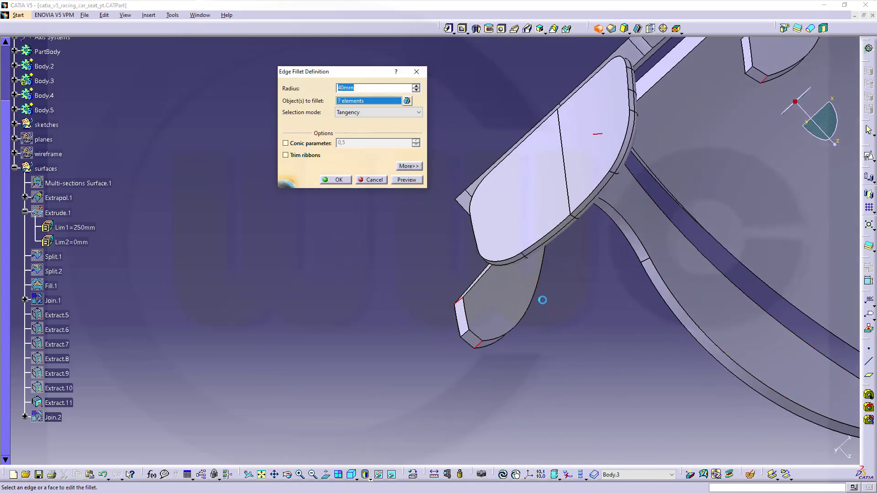
middle_click_drag(541, 299, 670, 178)
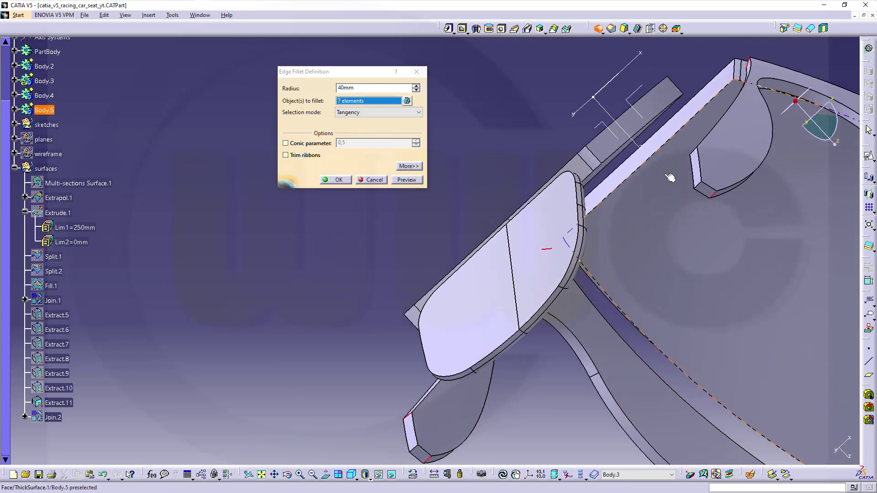
left_click(694, 157)
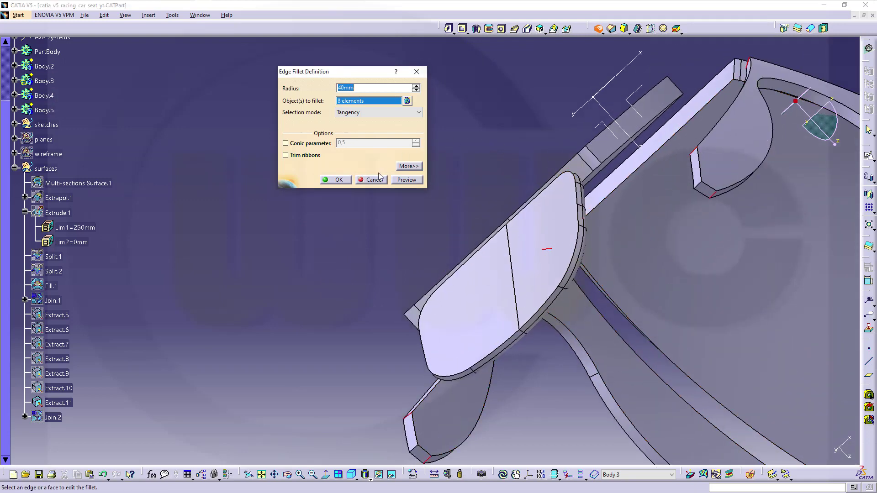
left_click(409, 180)
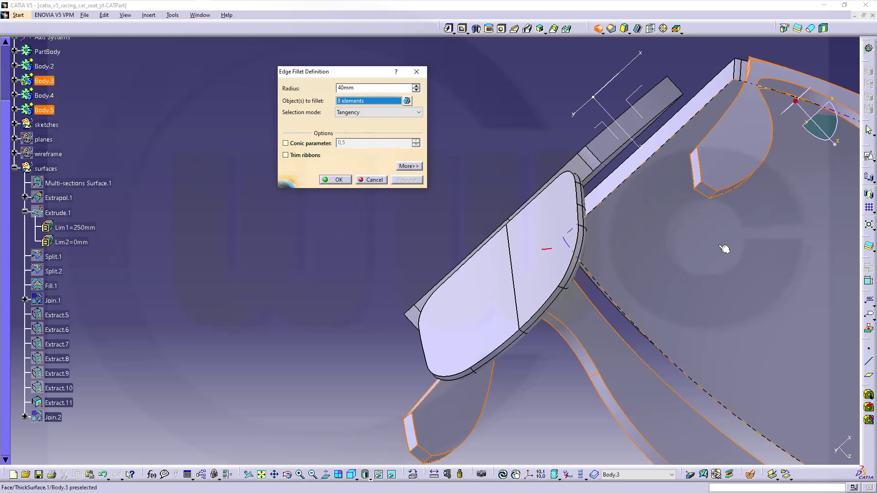
Try to apply the 40 mm fillet to all eight bolster corner edges, and cancel the fillet
middle_click_drag(724, 248, 664, 321)
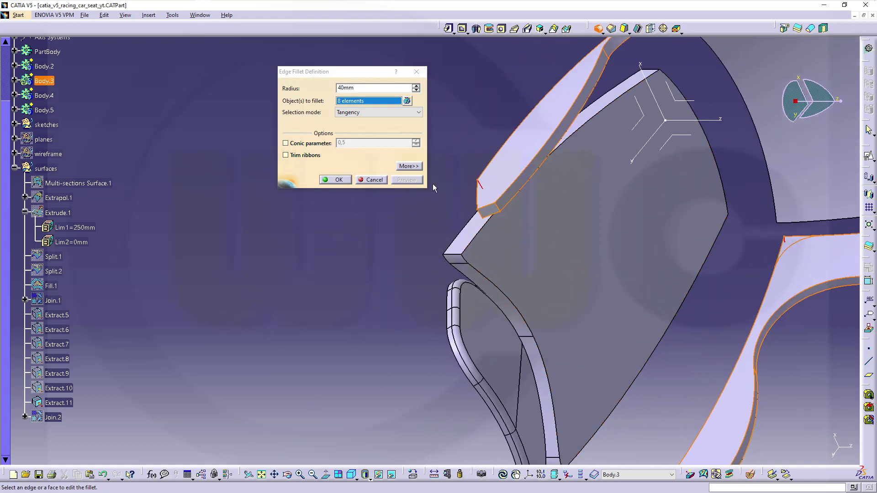
left_click(333, 180)
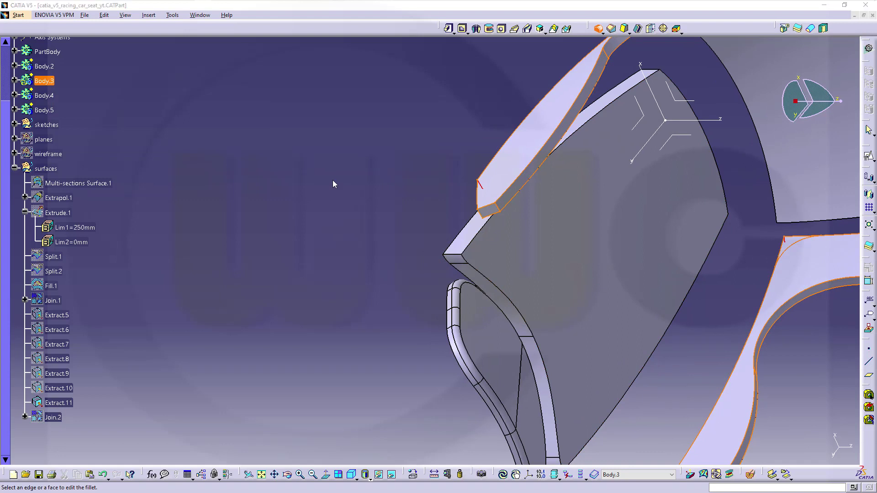
left_click(507, 274)
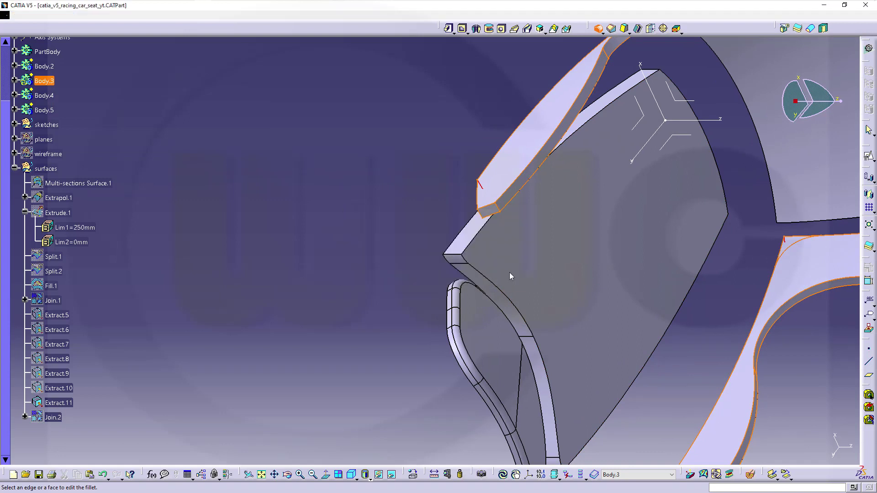
left_click(464, 270)
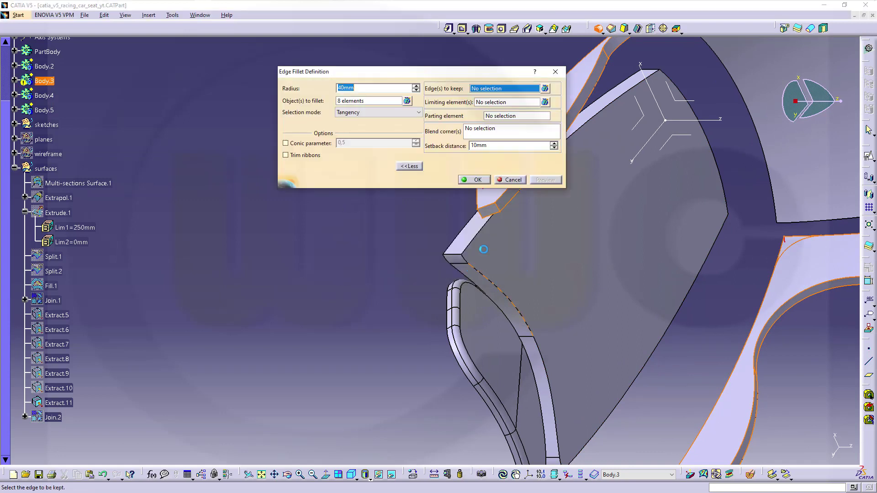
left_click(506, 182)
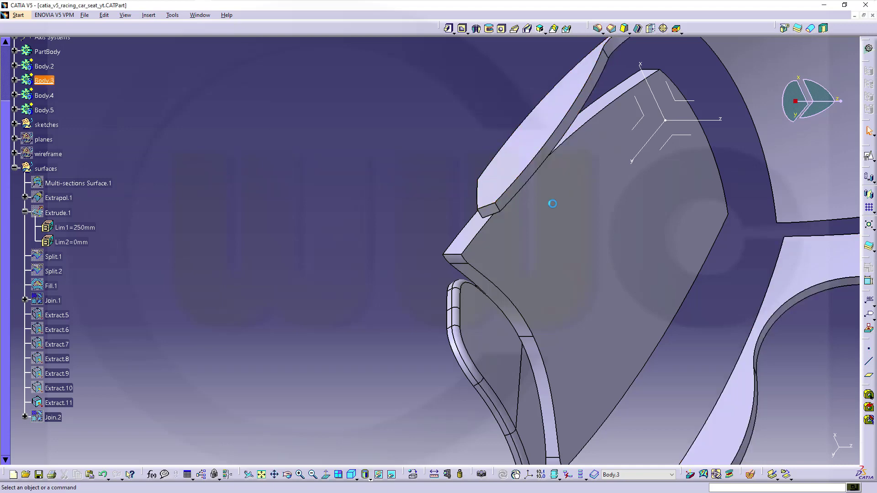
Round one side bolster's top corner edge and its rear corner edge, where backrest and seat meet, with a 40 mm edge fillet
middle_click_drag(552, 201, 578, 292)
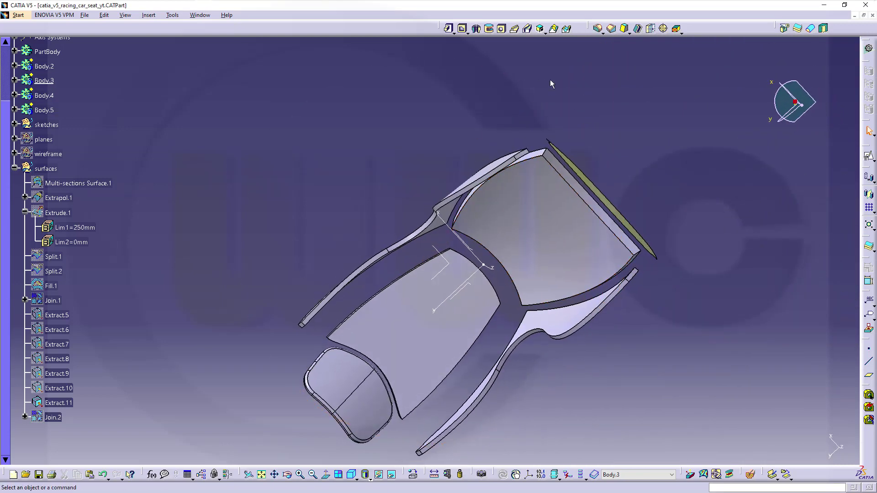
left_click(598, 28)
scroll(603, 94, "up", 5)
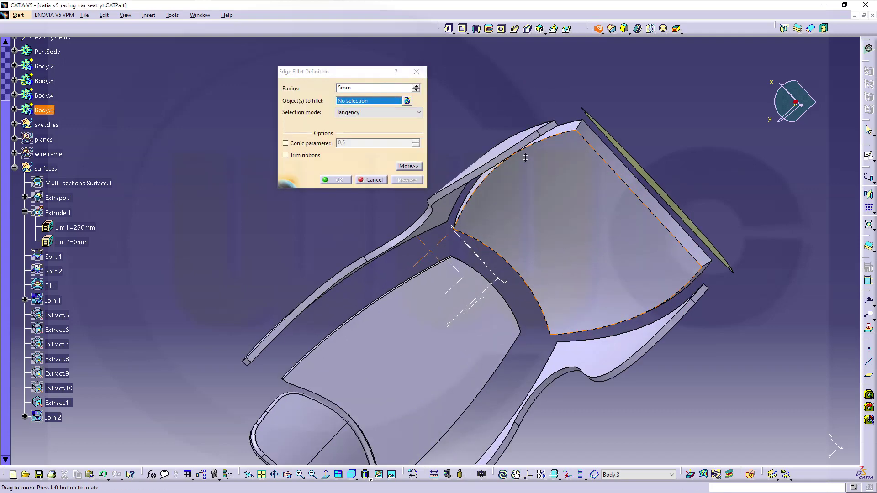
left_click(637, 50)
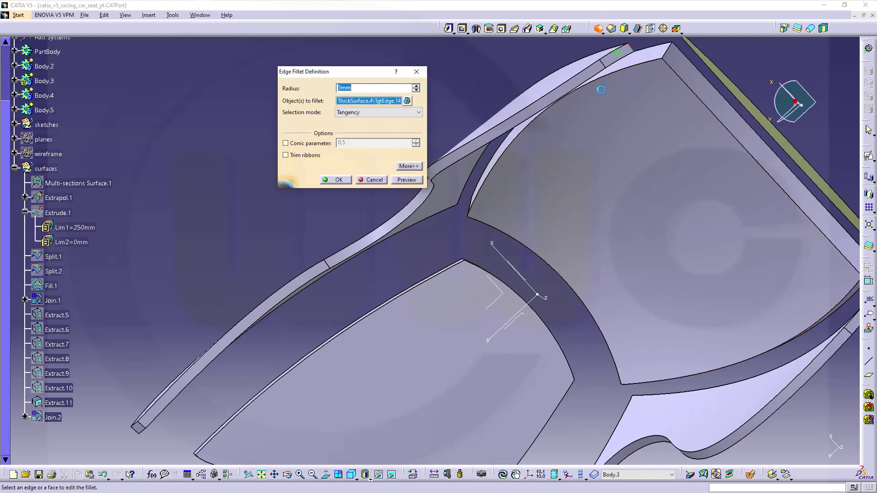
middle_click_drag(637, 51, 401, 303)
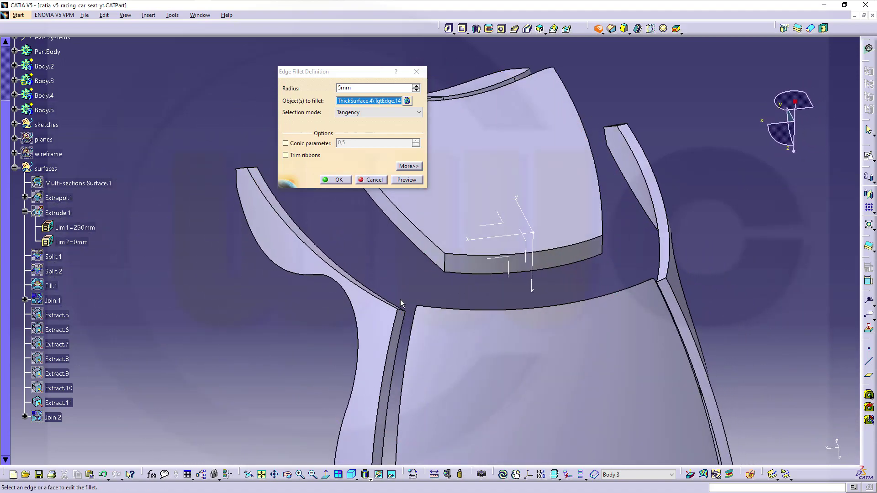
left_click(408, 313)
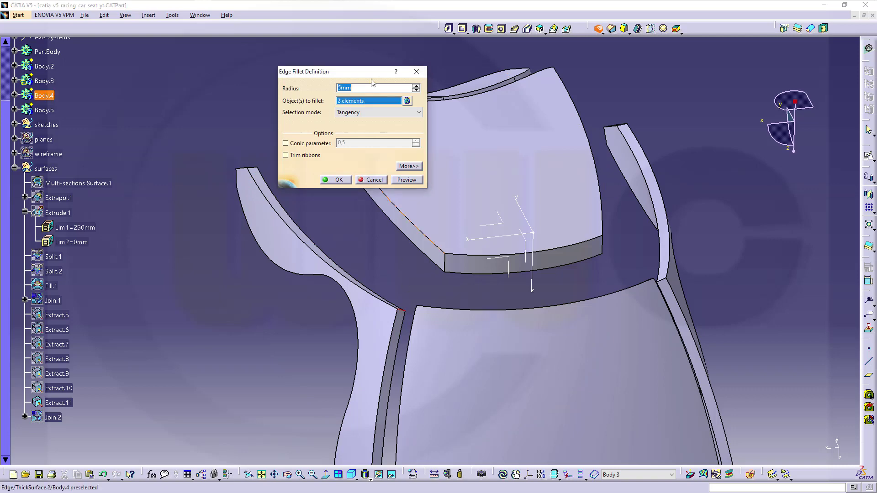
type("20")
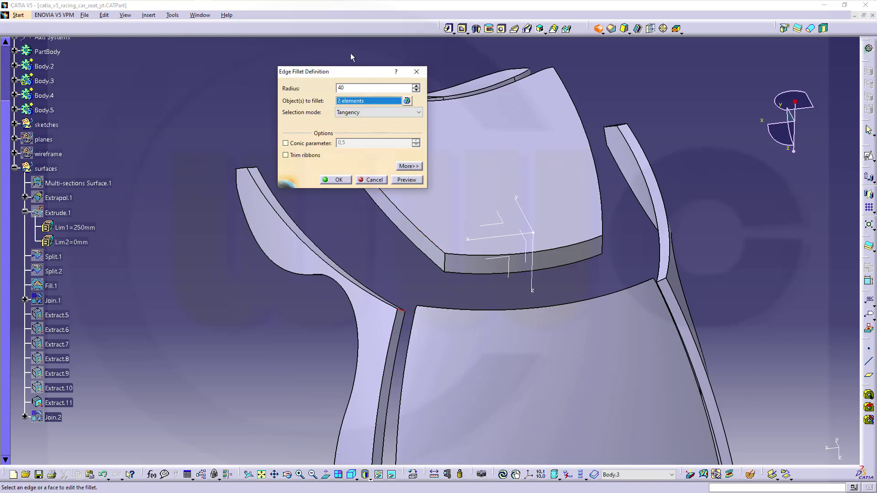
key("Return")
middle_click_drag(401, 206, 488, 139)
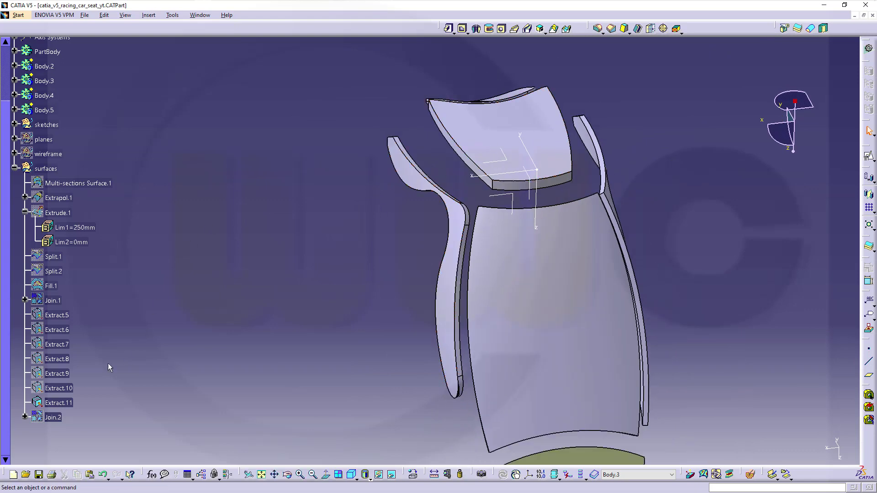
Edit EdgeFillet.12 in Body.3 to include the opposite side bolster's rear and top corner edges at 40 mm
scroll(77, 155, "up", 2)
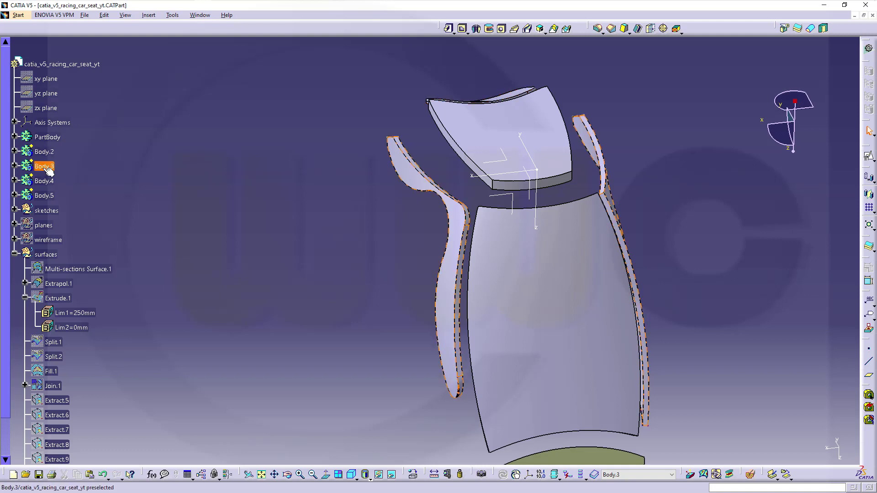
left_click(14, 166)
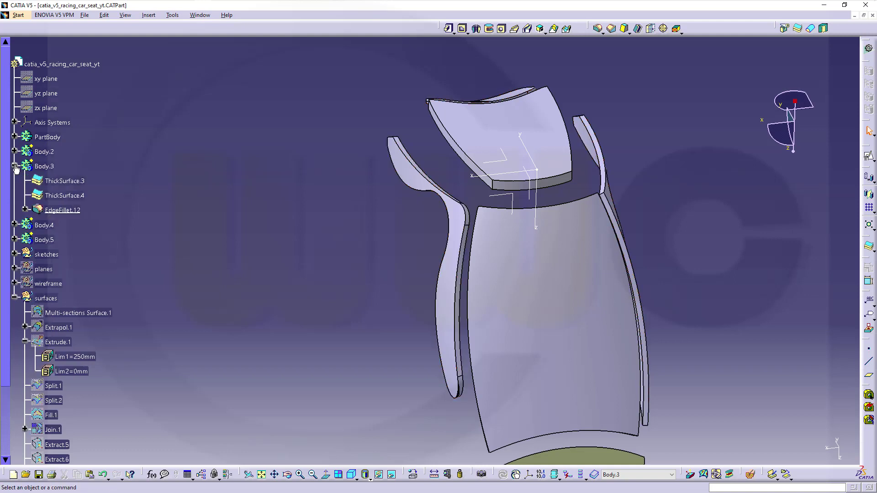
double_click(86, 209)
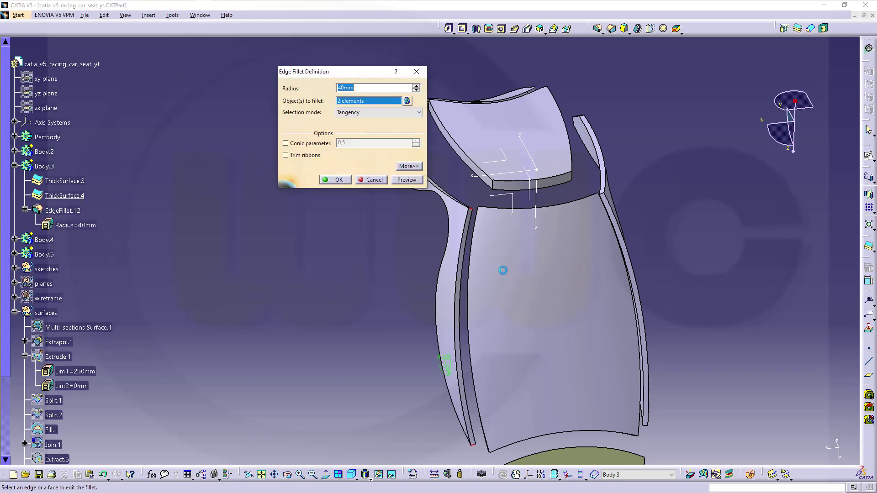
middle_click_drag(678, 250, 727, 312)
left_click(664, 178)
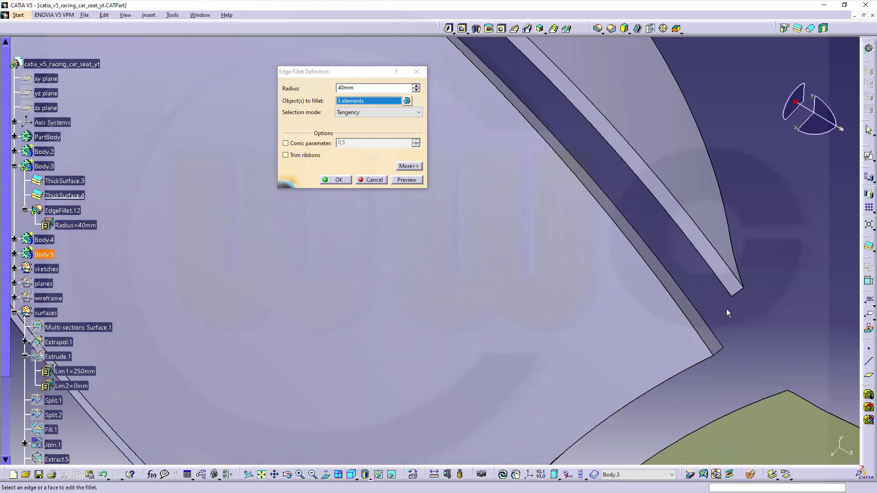
left_click(737, 293)
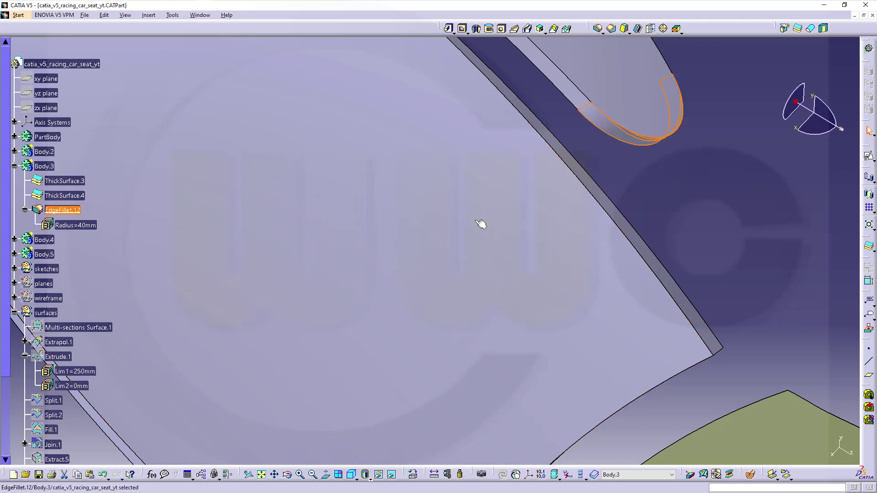
Round the upper front corner edge of both side bolsters with a 20 mm edge fillet
middle_click_drag(428, 144, 529, 117)
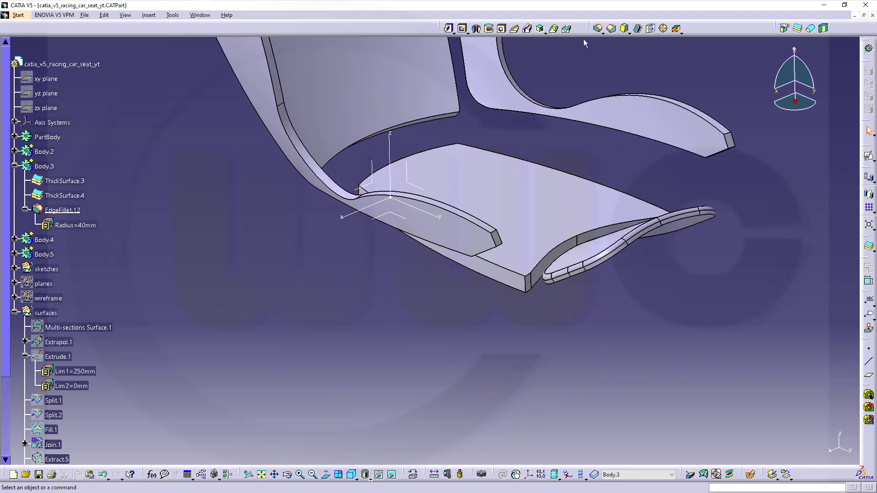
left_click(598, 29)
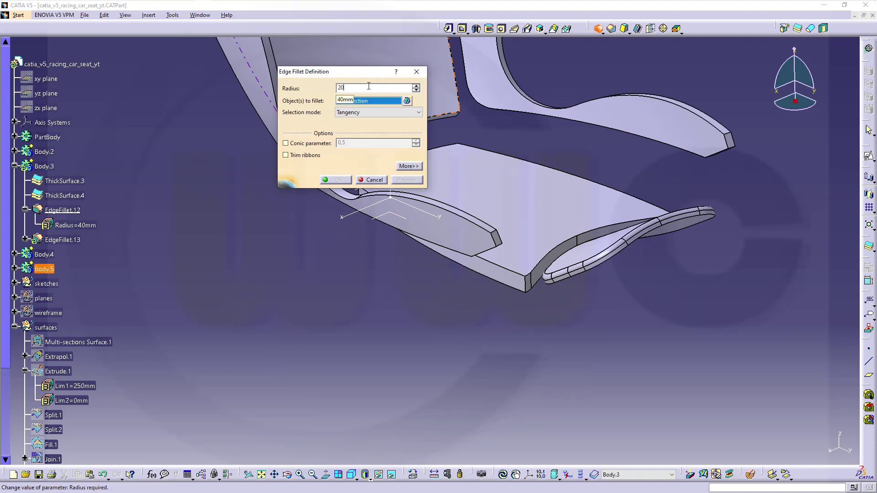
left_click(497, 234)
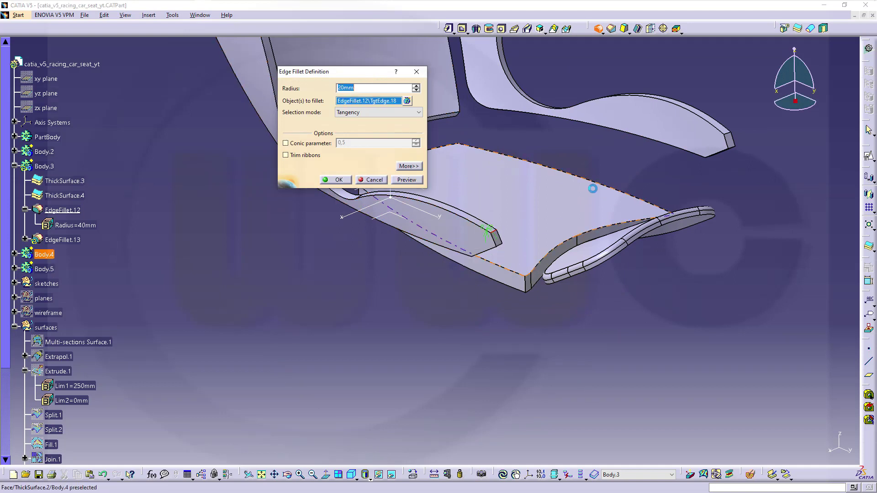
left_click(731, 136)
left_click(339, 180)
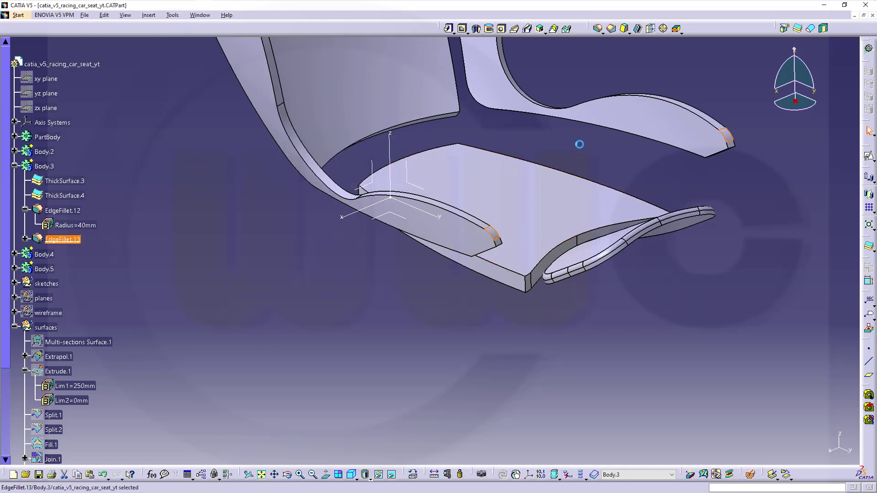
Round the lower front corner edge of both side bolsters with a 40 mm edge fillet
middle_click_drag(425, 196, 459, 129)
left_click(598, 29)
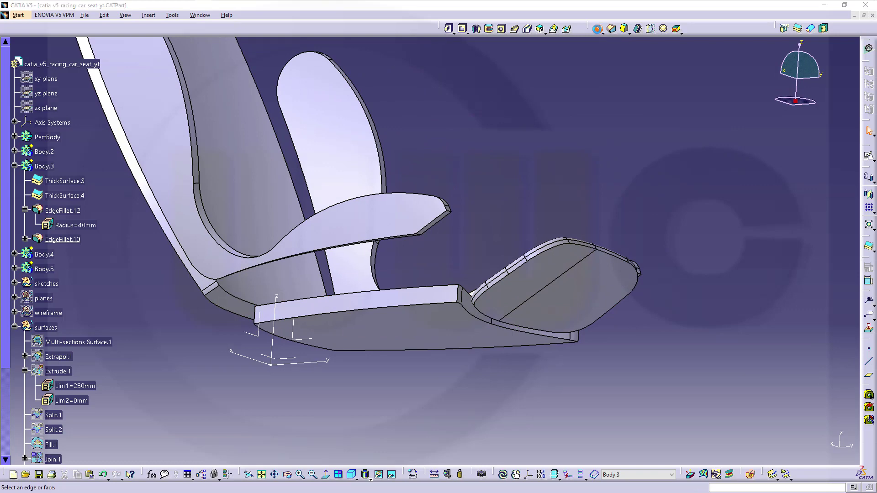
middle_click_drag(428, 256, 418, 332)
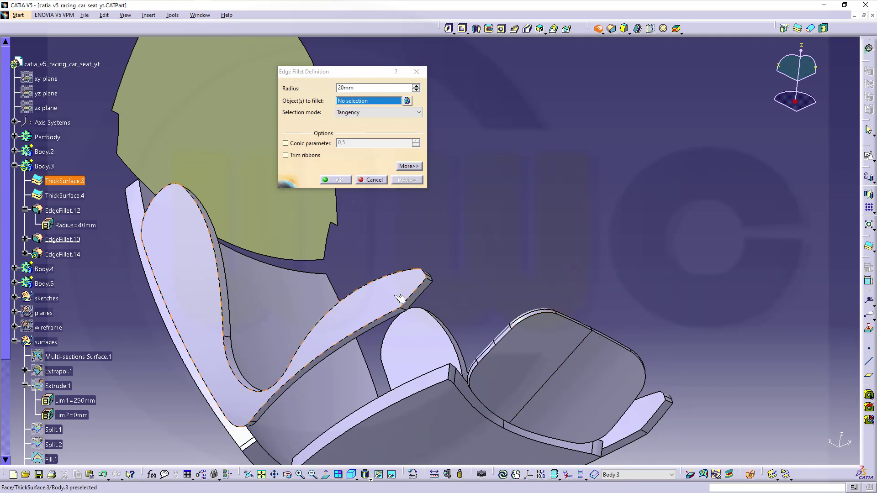
left_click(404, 310)
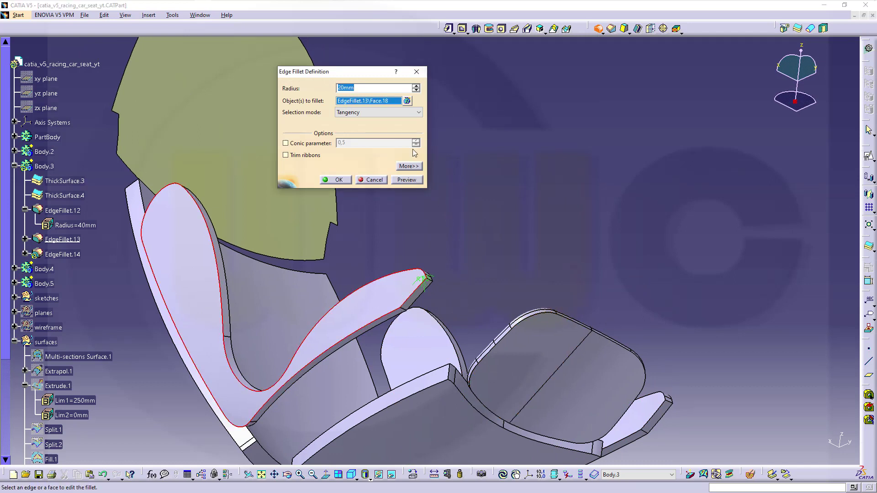
left_click(407, 101)
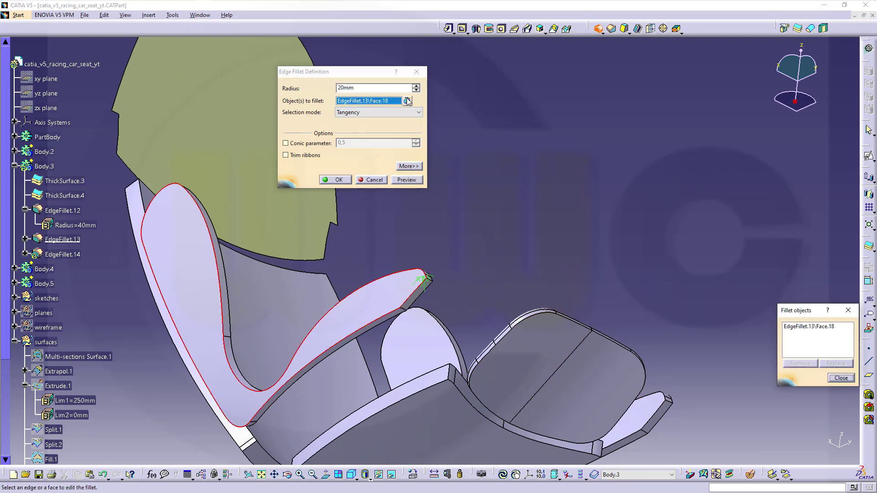
left_click(802, 327)
left_click(800, 364)
middle_click_drag(566, 308, 478, 254, "ctrl")
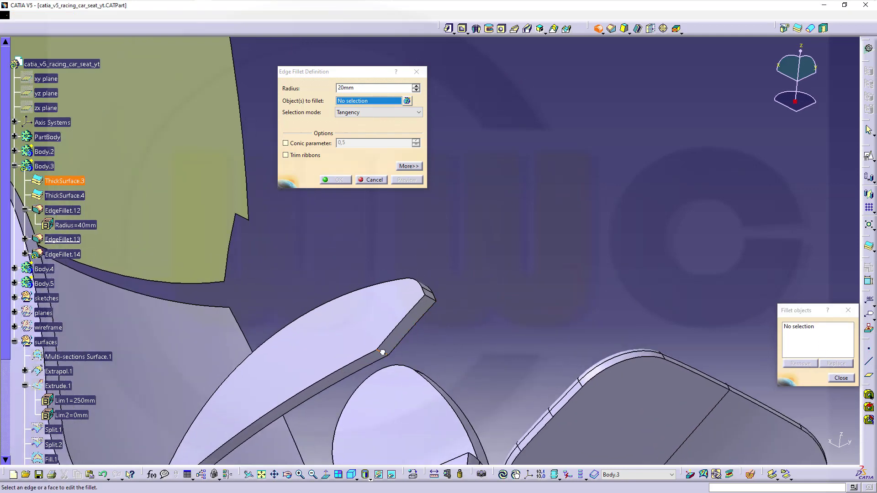
left_click(386, 355)
middle_click_drag(387, 355, 585, 360)
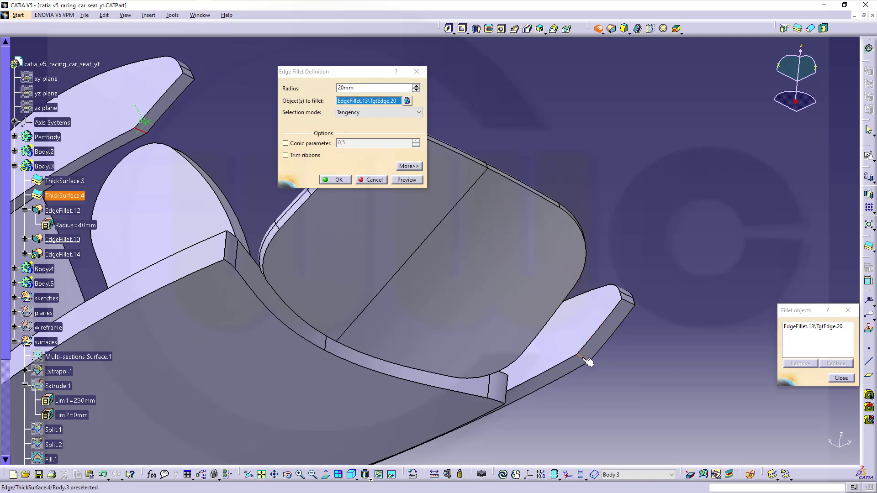
left_click(587, 361)
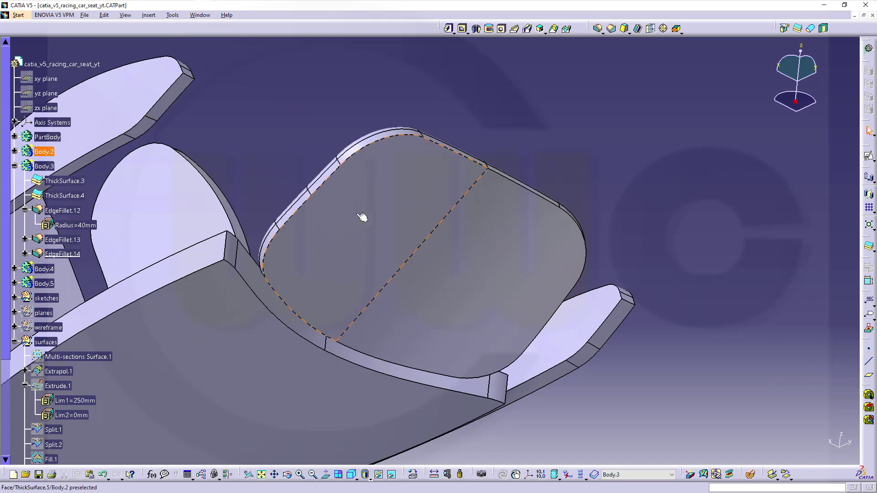
Round the remaining sharp corner edge at the front tip of both side bolsters with a 10 mm edge fillet
middle_click_drag(361, 218, 364, 150)
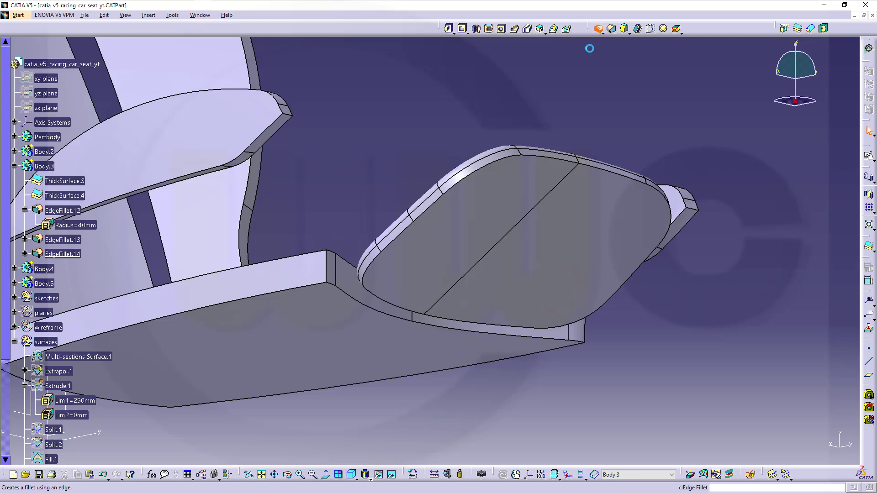
middle_click_drag(297, 153, 219, 210)
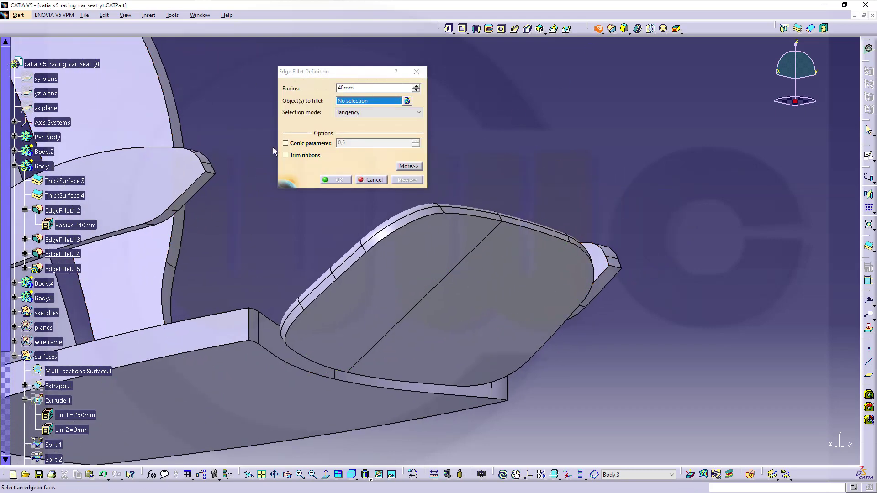
left_click(283, 74)
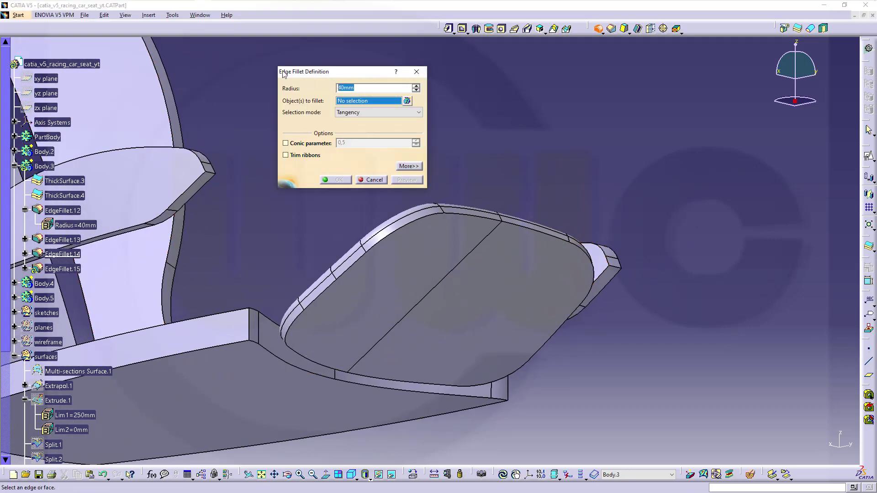
left_click(213, 174)
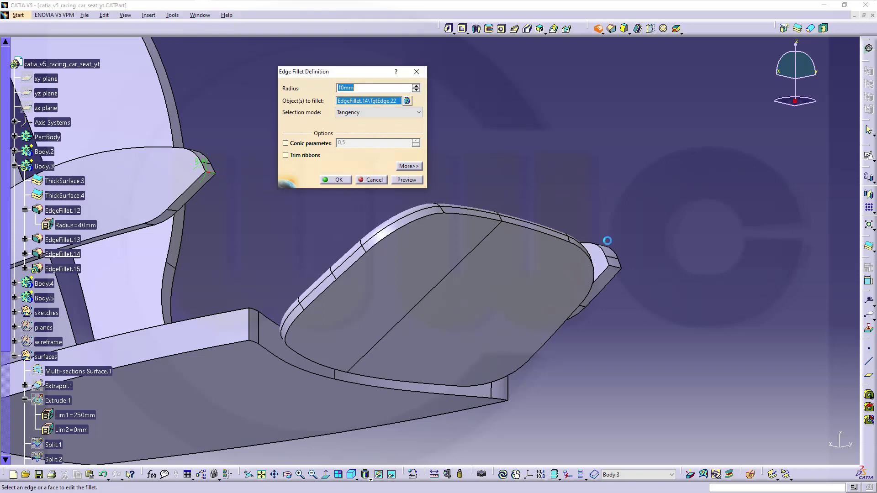
left_click(620, 268)
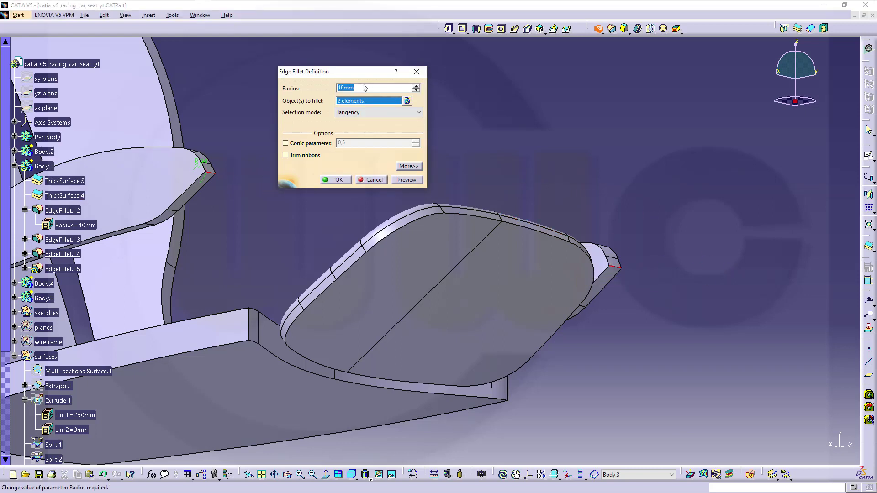
left_click(399, 181)
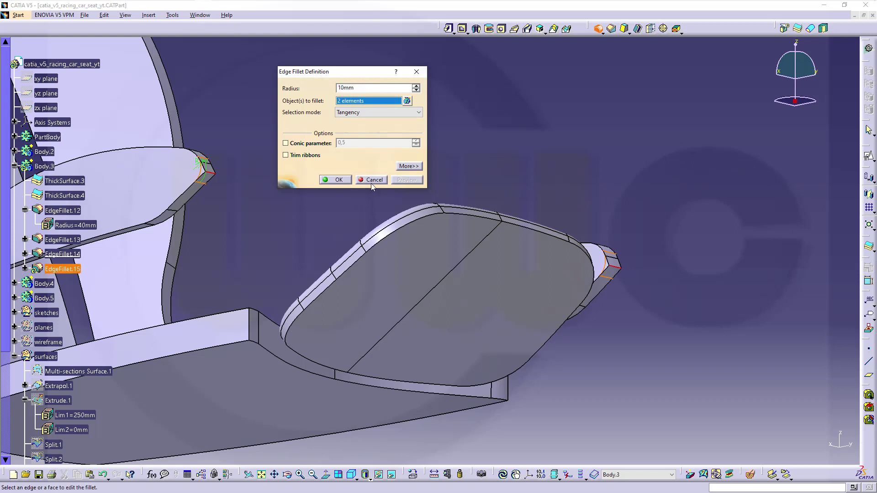
left_click(341, 182)
Round the rim edge around the inner face of both side bolsters with a 5 mm edge fillet
middle_click_drag(258, 151, 326, 247)
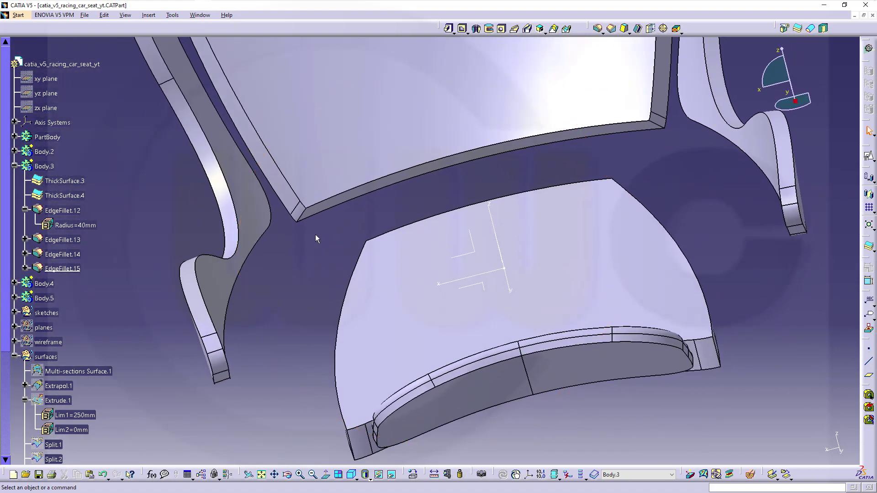
left_click(598, 28)
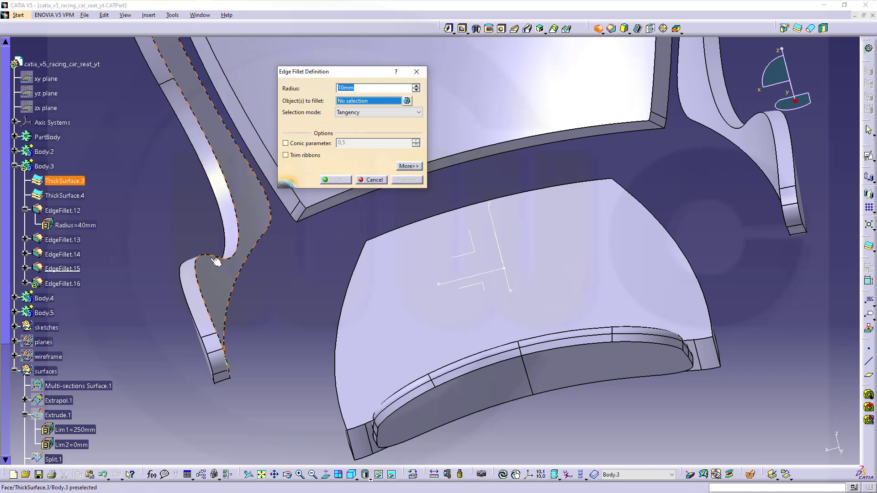
left_click(226, 260)
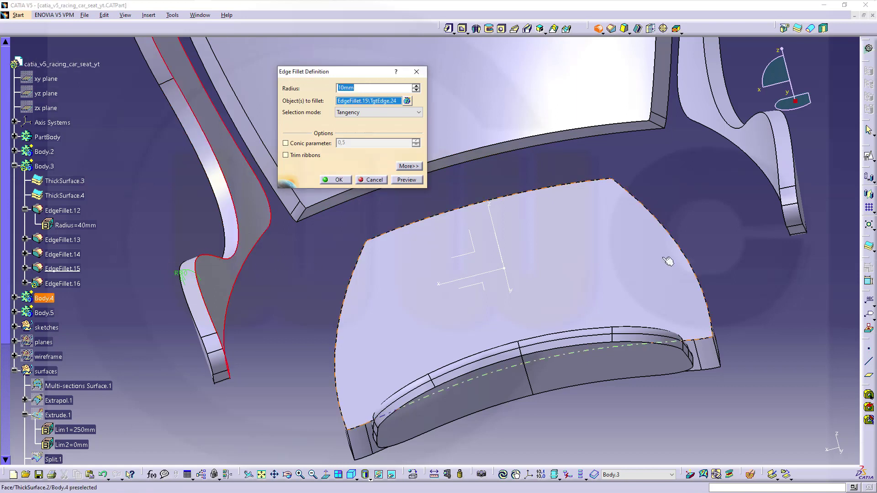
left_click(782, 157)
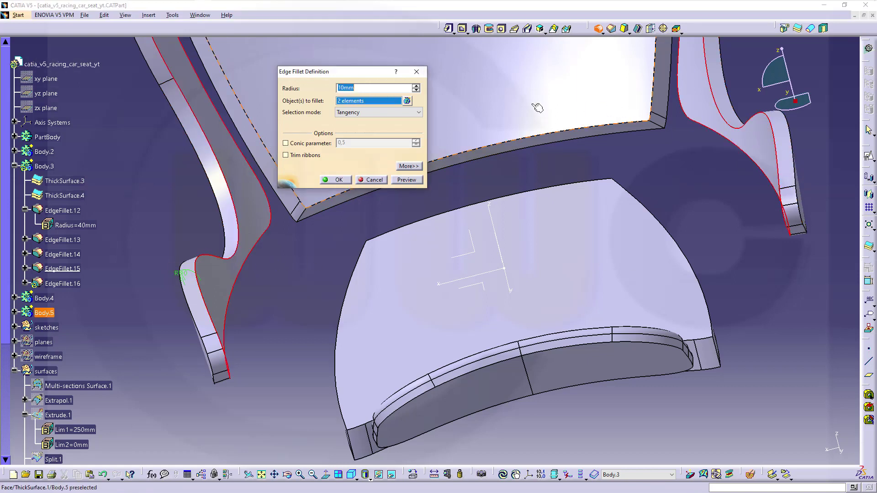
key("Return")
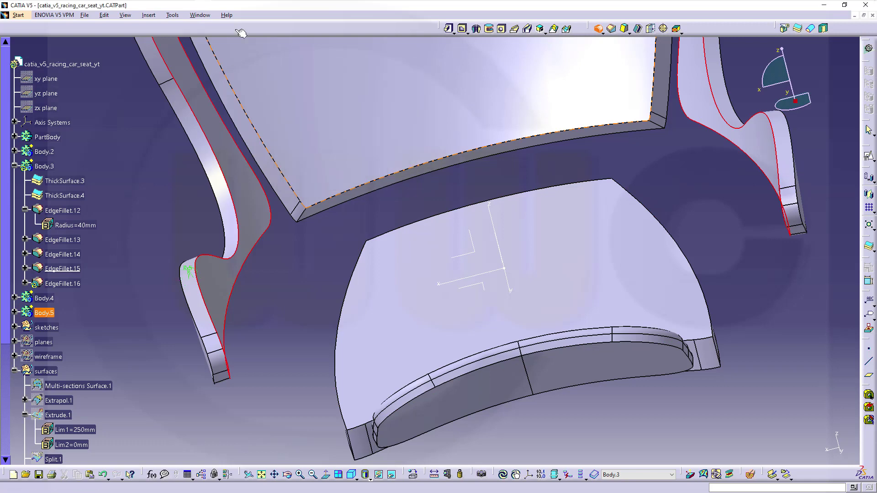
Collapse Body.3 in the specification tree and define Body.4, the seat cushion, as the in-work object
middle_click_drag(374, 202, 325, 293)
middle_click_drag(382, 179, 506, 251)
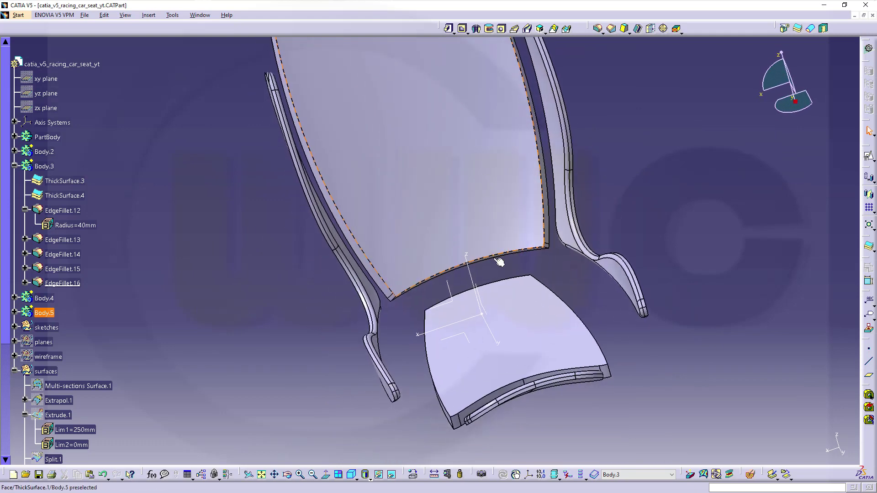
left_click(14, 167)
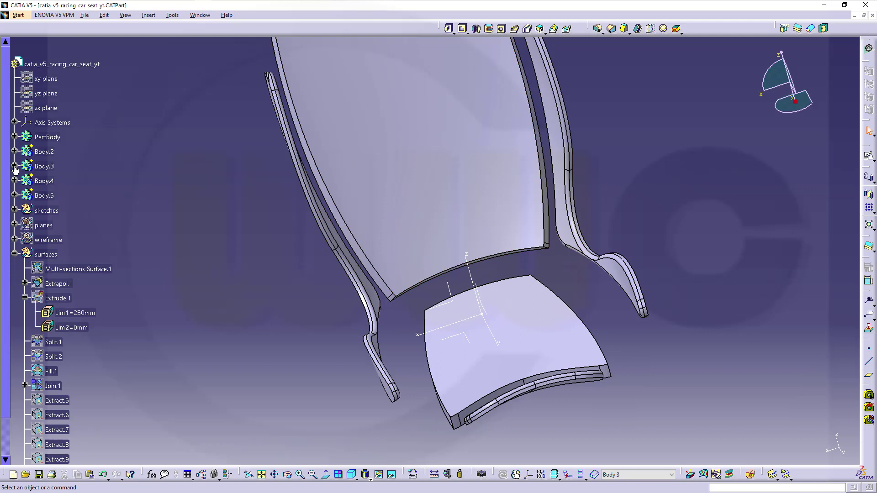
right_click(43, 182)
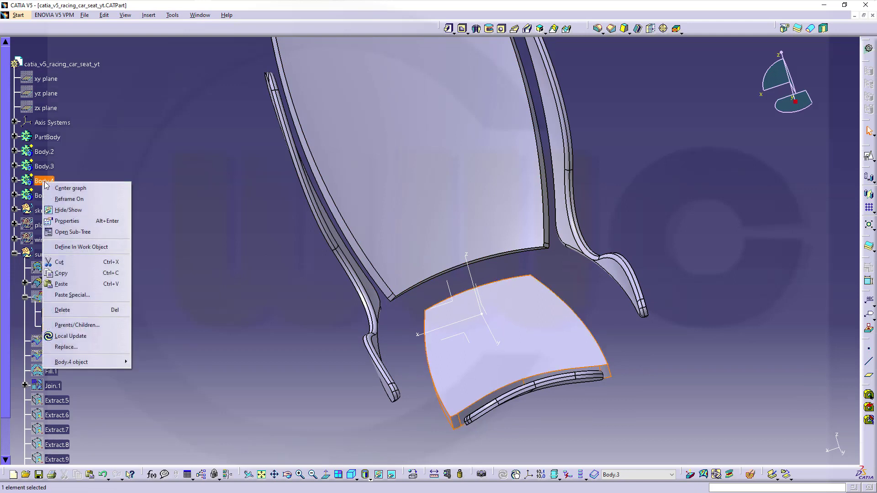
left_click(81, 247)
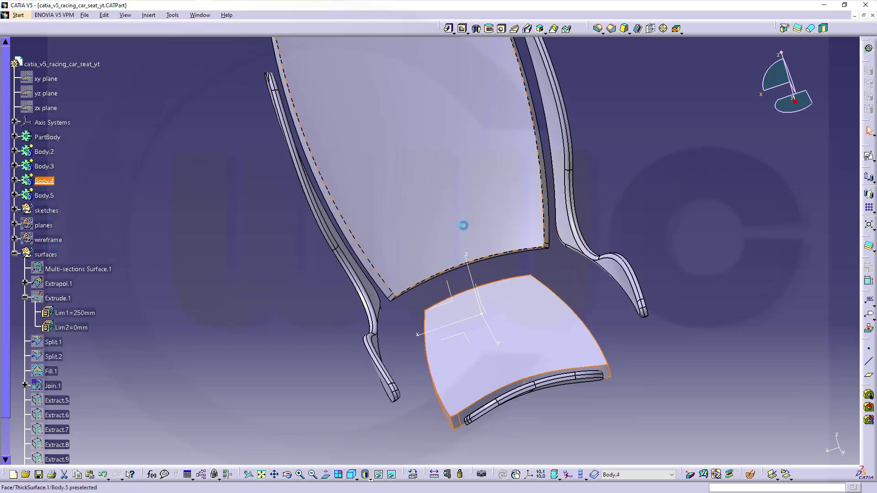
Round the four vertical corner edges of the seat cushion with a 40 mm edge fillet
left_click(598, 28)
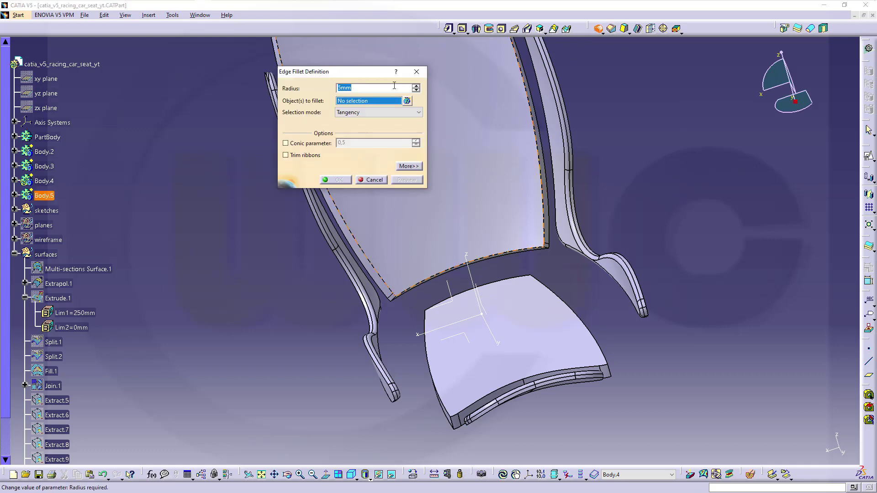
type("40")
middle_click_drag(478, 437, 678, 360)
left_click(510, 351)
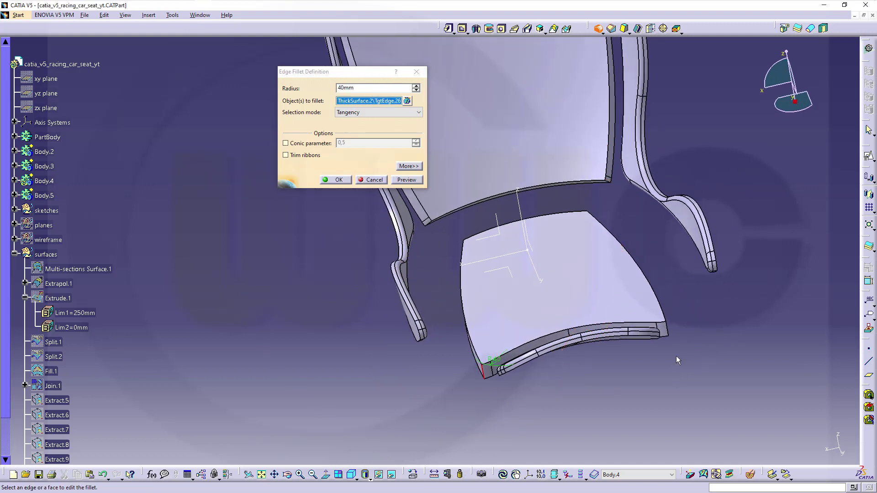
left_click(671, 329)
middle_click_drag(502, 324, 412, 229)
left_click(411, 223)
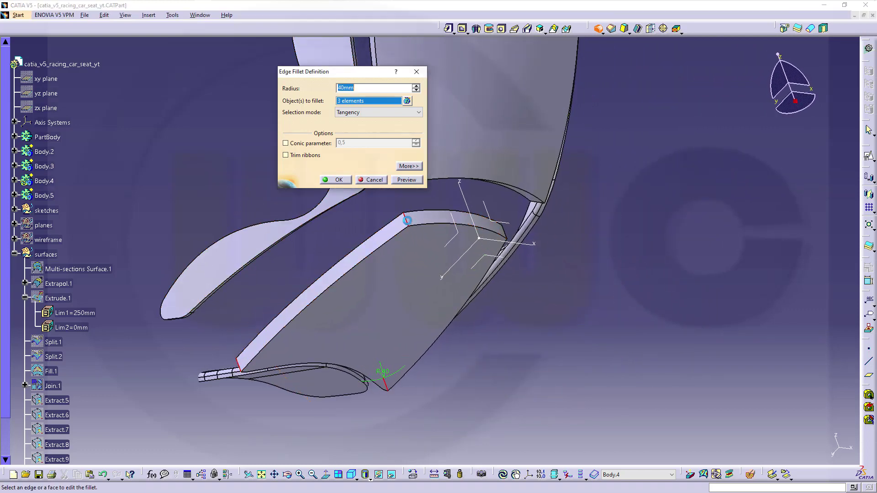
left_click(508, 236)
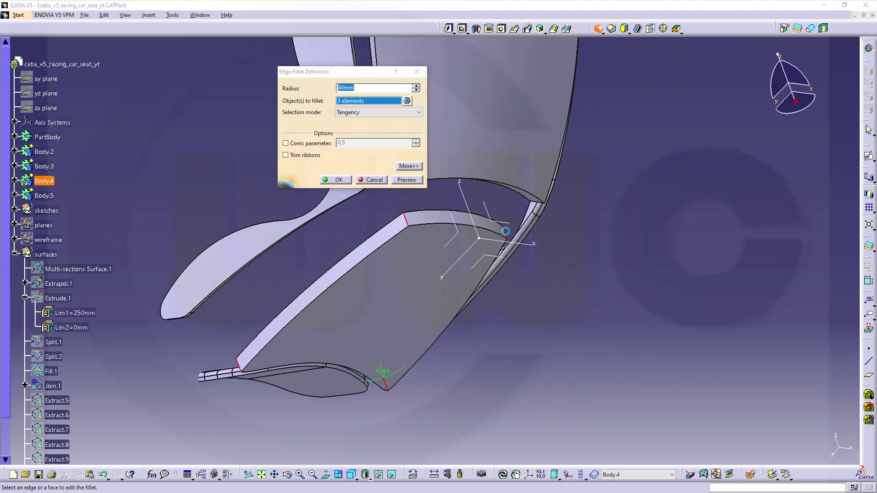
left_click(340, 179)
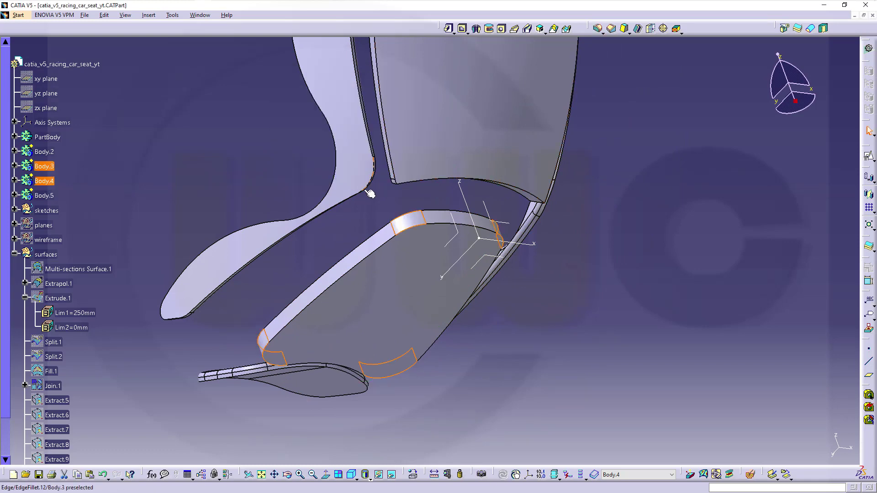
Round the rim edge around the seat cushion's upper face with a 10 mm edge fillet
middle_click_drag(370, 192, 571, 340)
left_click(598, 29)
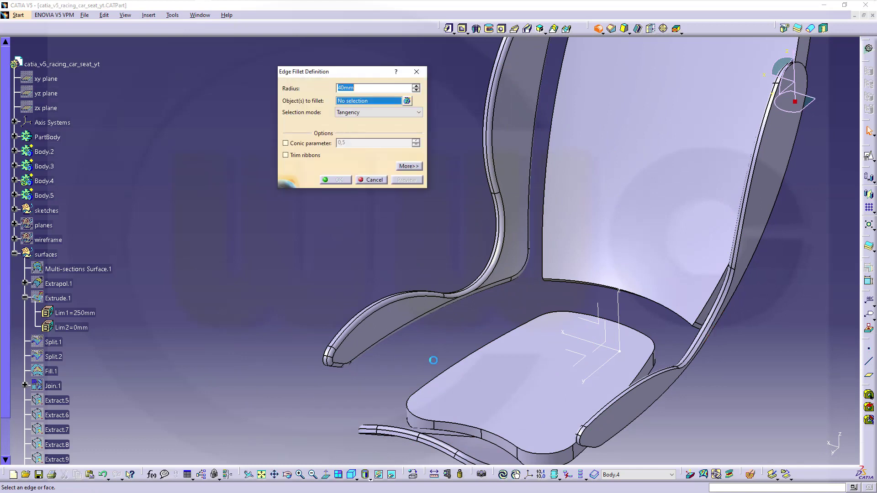
left_click(427, 421)
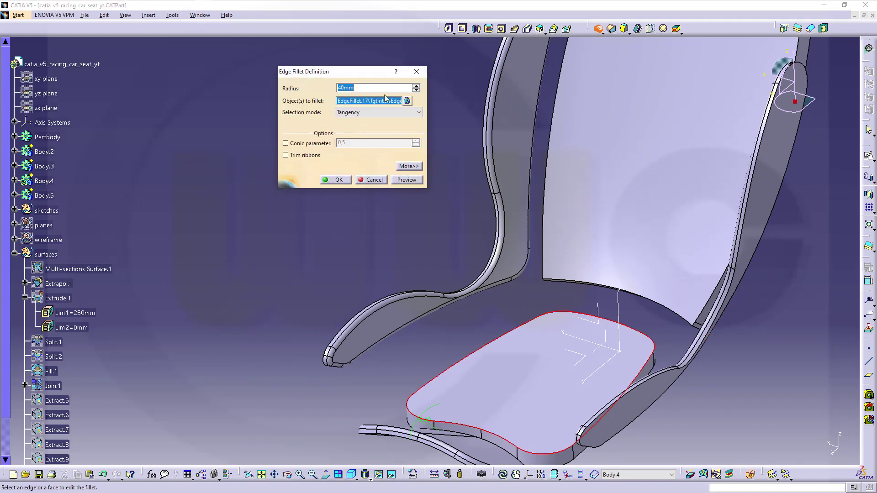
type("10")
key("Return")
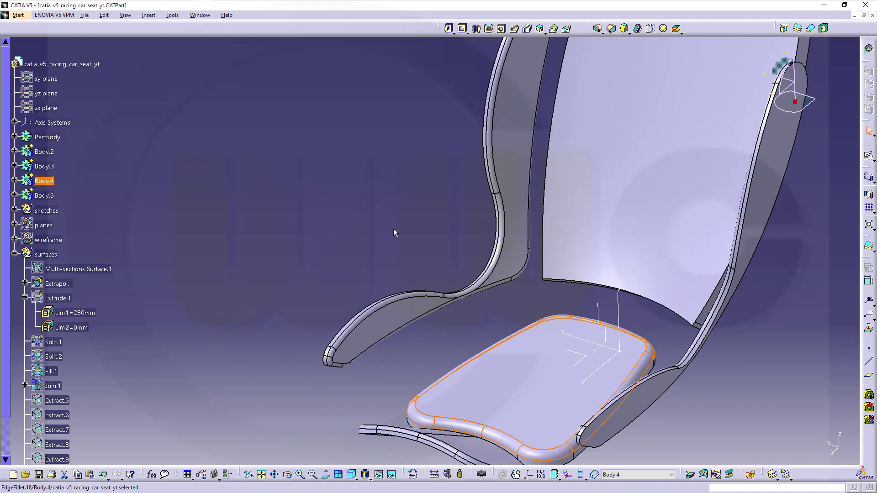
Round the two upper corner edges of the backrest pad in Body.5 with a 60 mm edge fillet
middle_click_drag(439, 358, 533, 136)
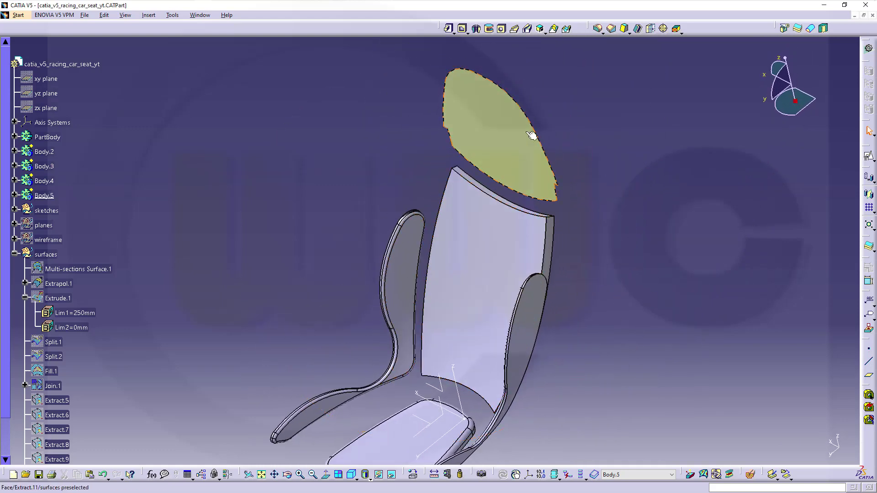
left_click(598, 30)
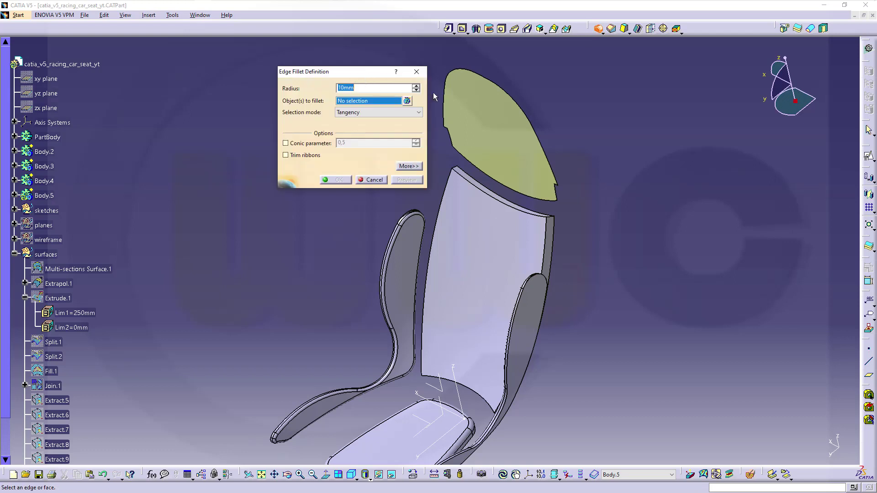
type("50")
middle_click_drag(594, 274, 590, 233)
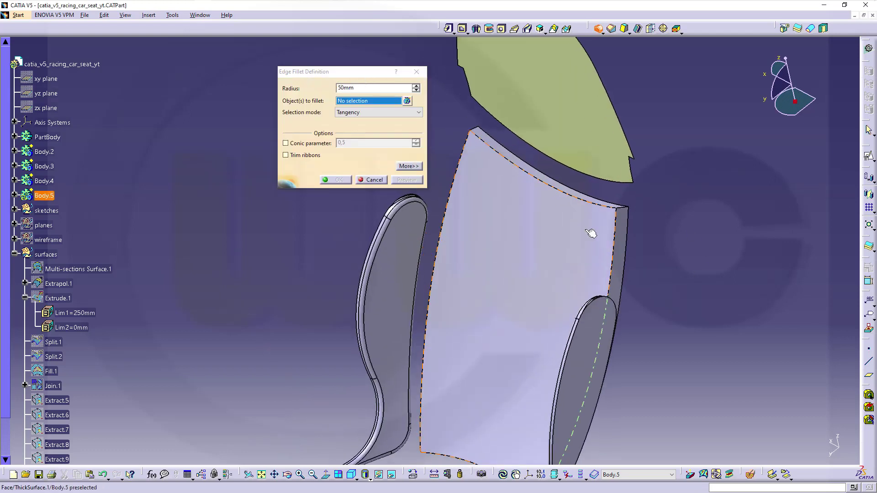
left_click(618, 212)
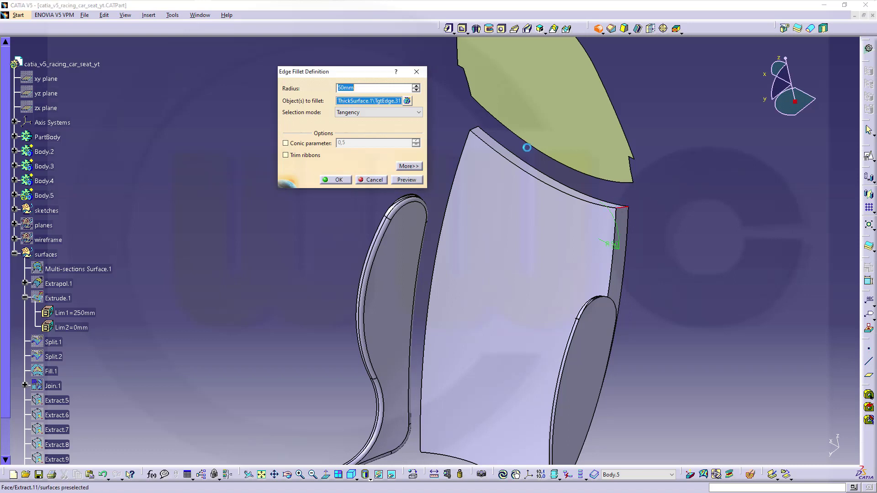
left_click(473, 129)
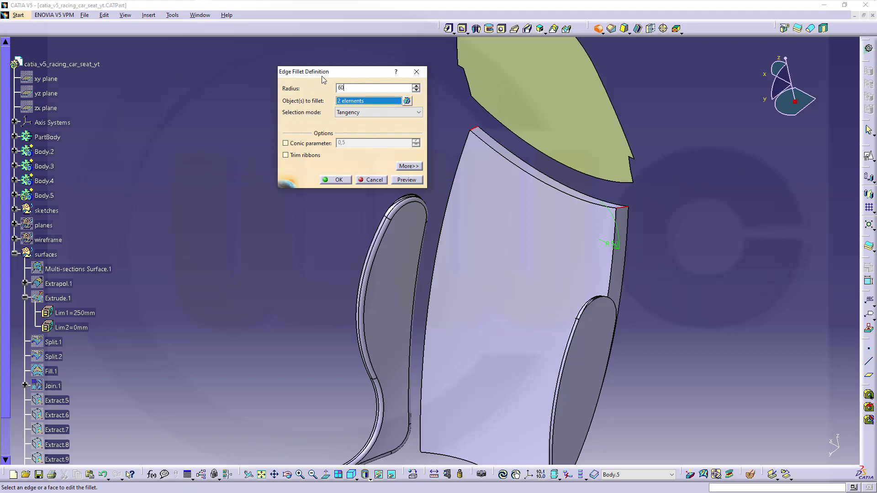
key("Return")
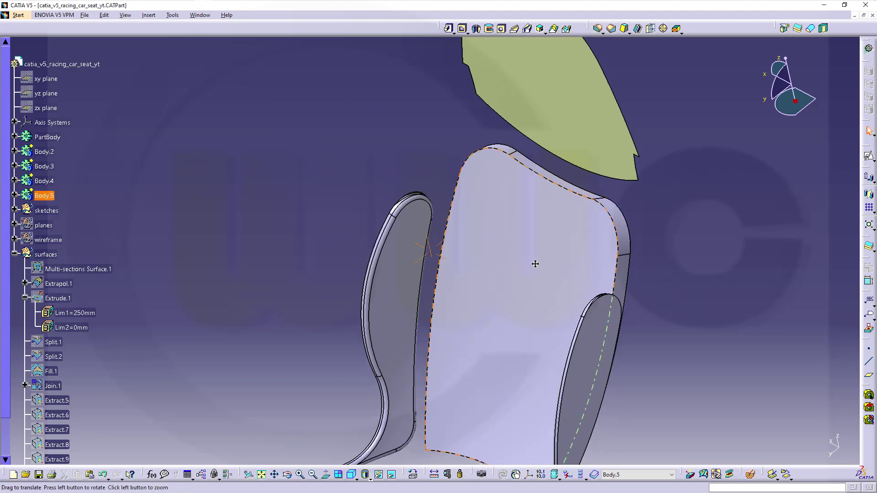
Round the two lower corner edges of the backrest pad with a 50 mm edge fillet
middle_click_drag(536, 264, 387, 207)
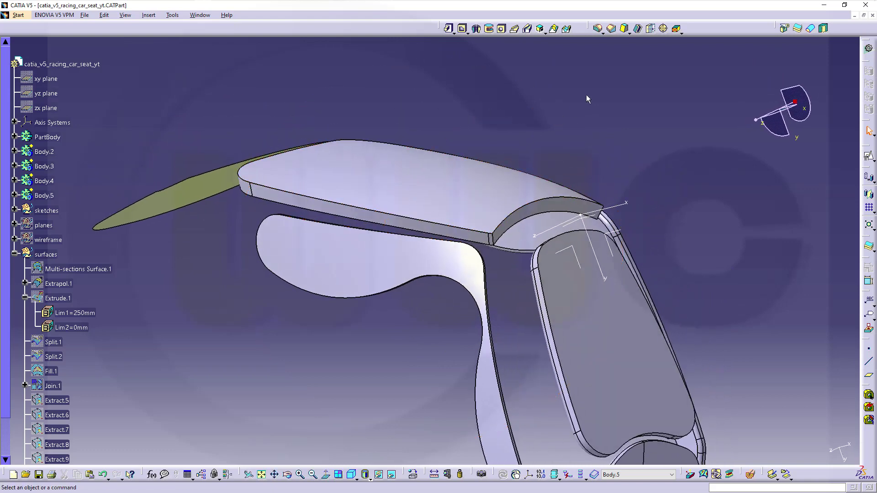
left_click(597, 29)
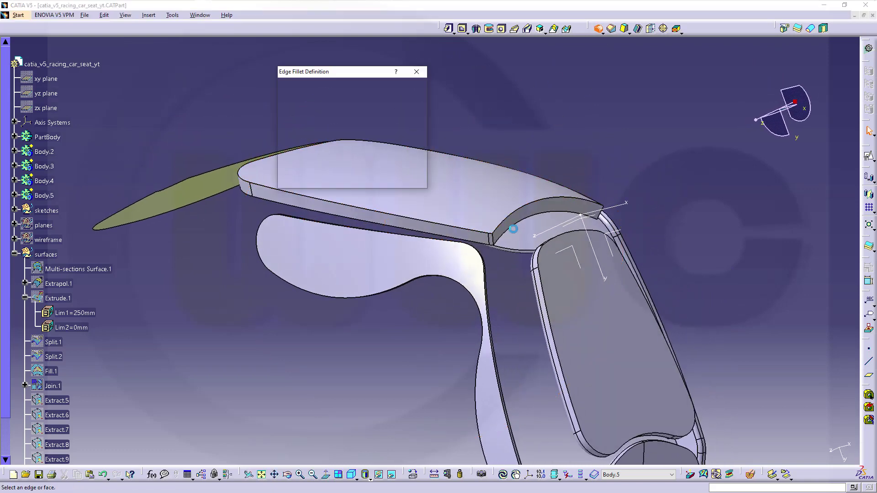
left_click(504, 224)
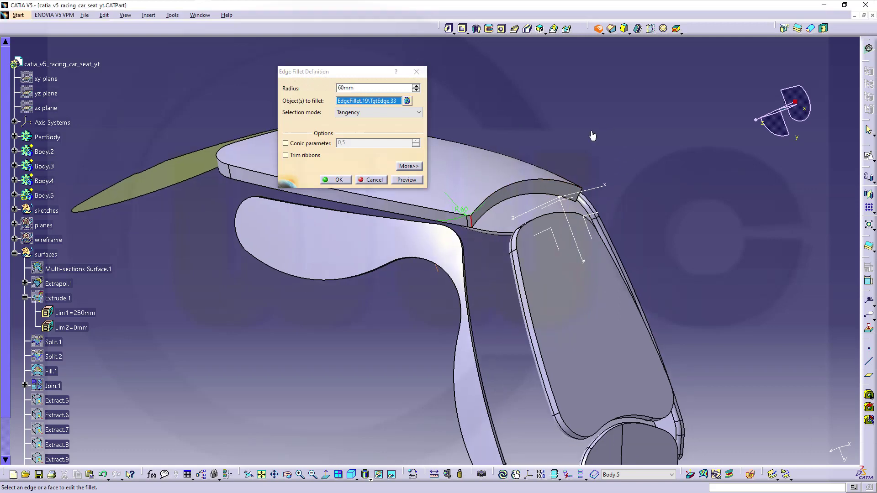
middle_click_drag(504, 223, 468, 290)
left_click(452, 274)
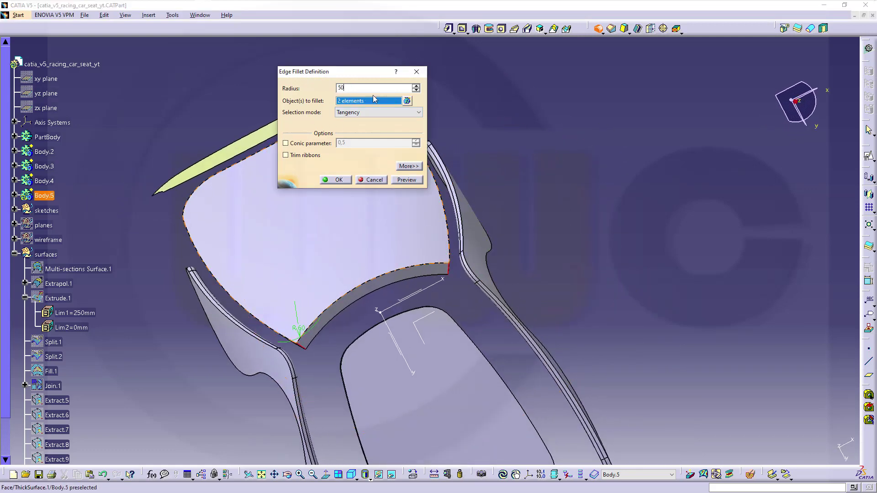
key("Return")
Round the rim edge around the backrest pad's front face with an edge fillet
middle_click_drag(351, 98, 672, 192)
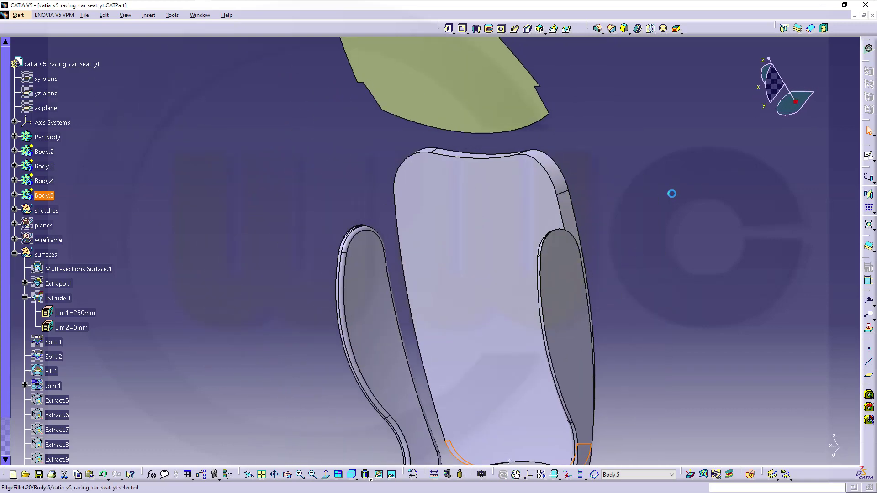
left_click(598, 29)
left_click(485, 154)
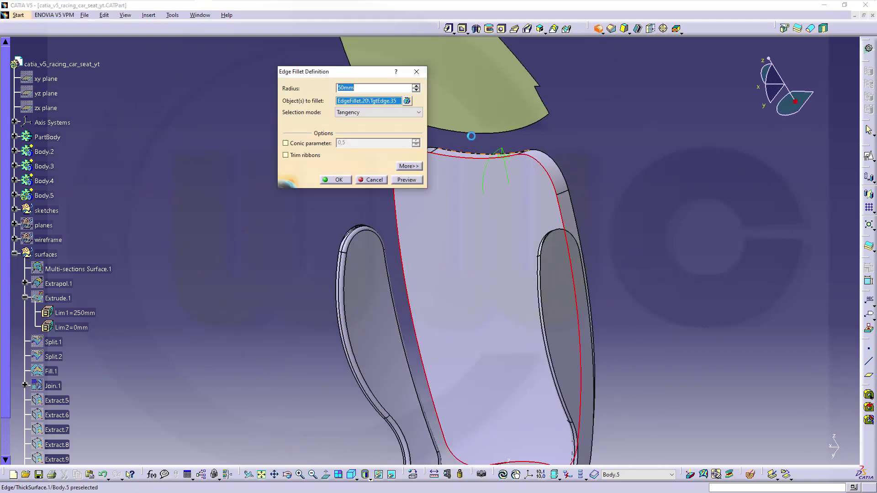
type("1")
key("Return")
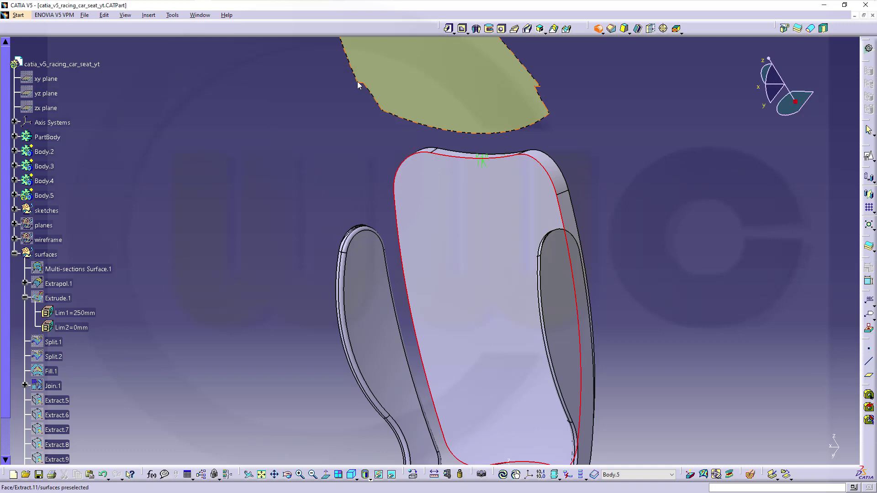
Show the hidden planes geometrical set from the specification tree
middle_click_drag(662, 186, 295, 180)
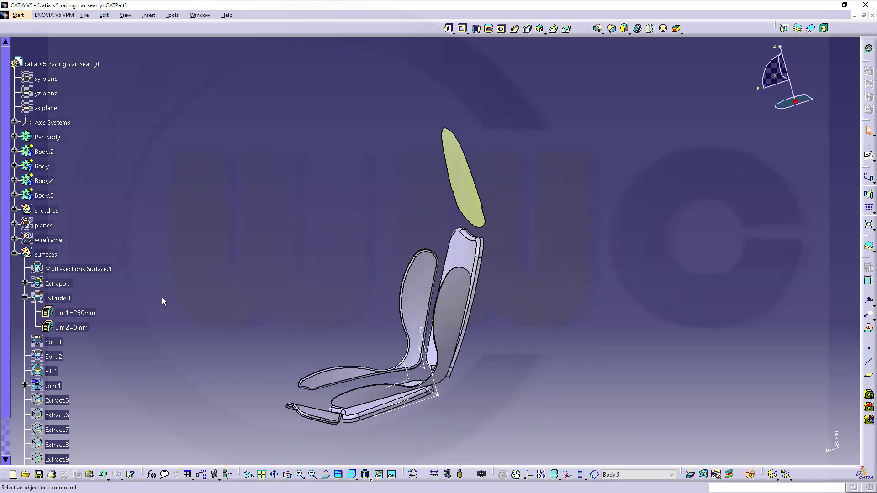
scroll(162, 298, "down", 2)
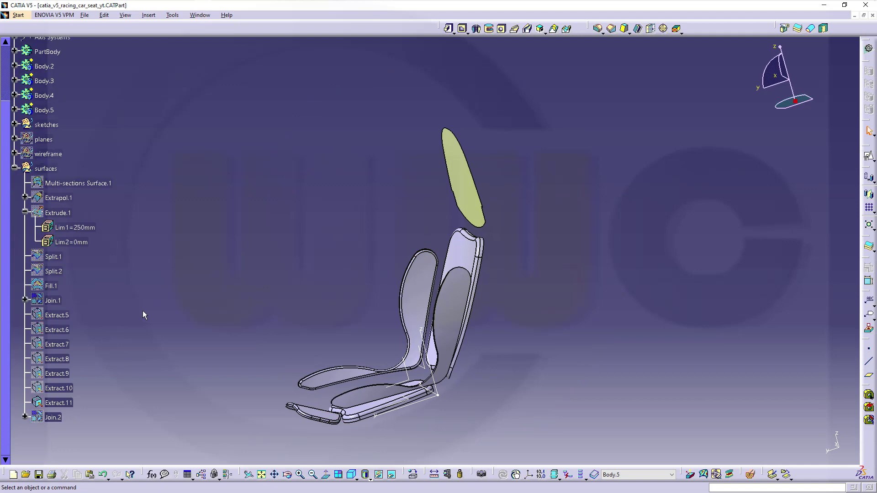
scroll(142, 315, "up", 2)
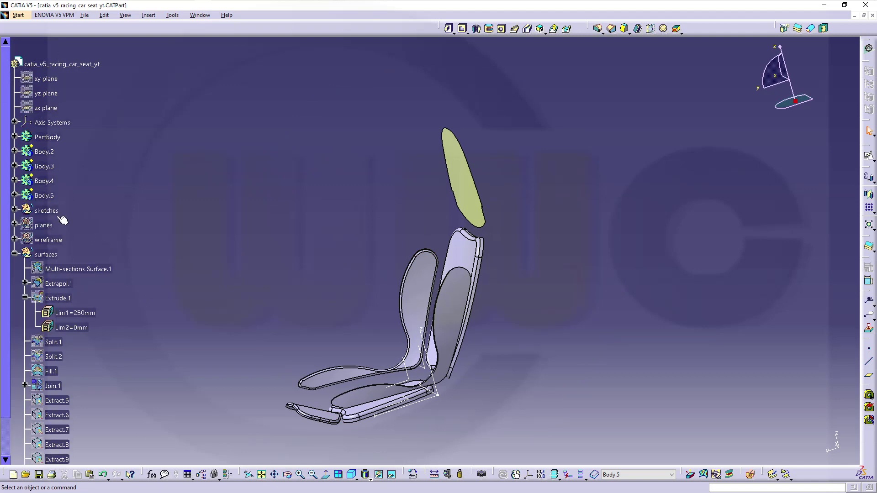
right_click(51, 226)
left_click(70, 253)
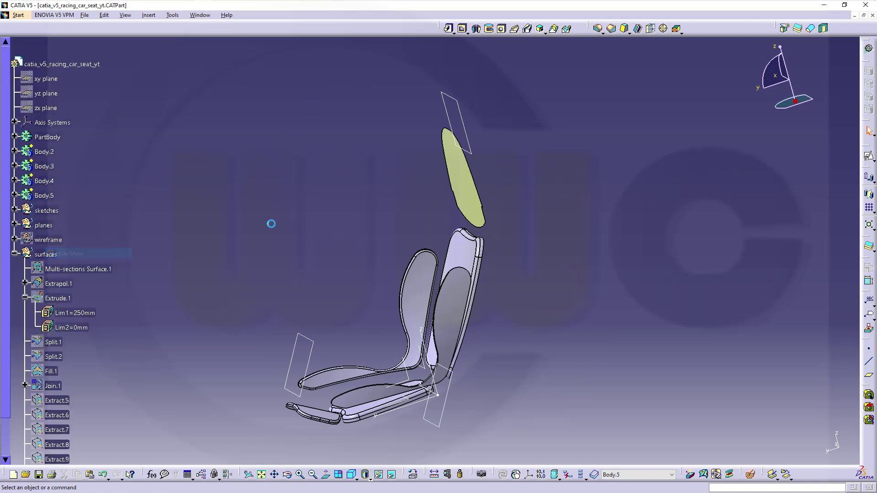
Create a positioned sketch on Plane.2, the plane near the headrest, keeping the implicit origin and orientation
middle_click_drag(270, 221, 223, 297)
middle_click_drag(323, 294, 515, 261)
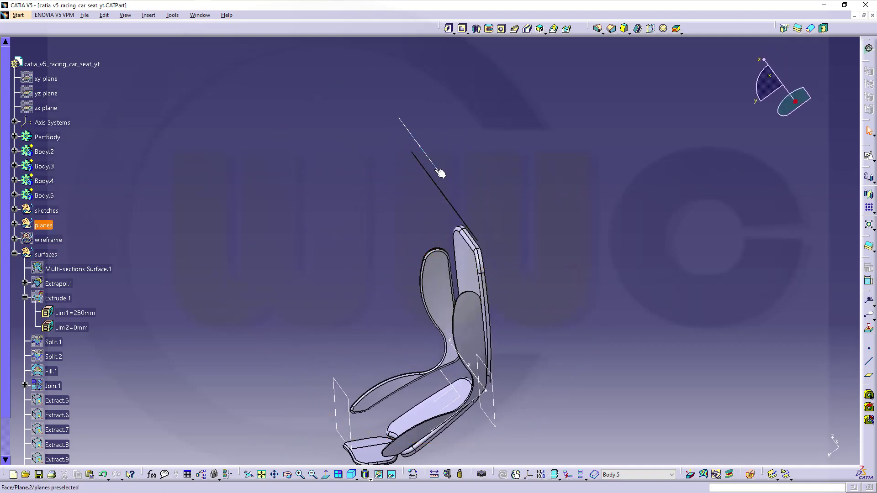
middle_click_drag(550, 211, 525, 312)
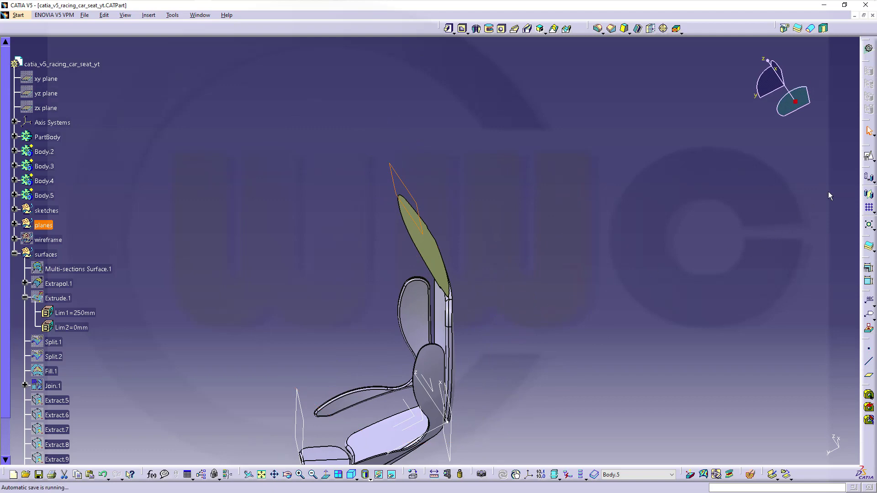
left_click(867, 157)
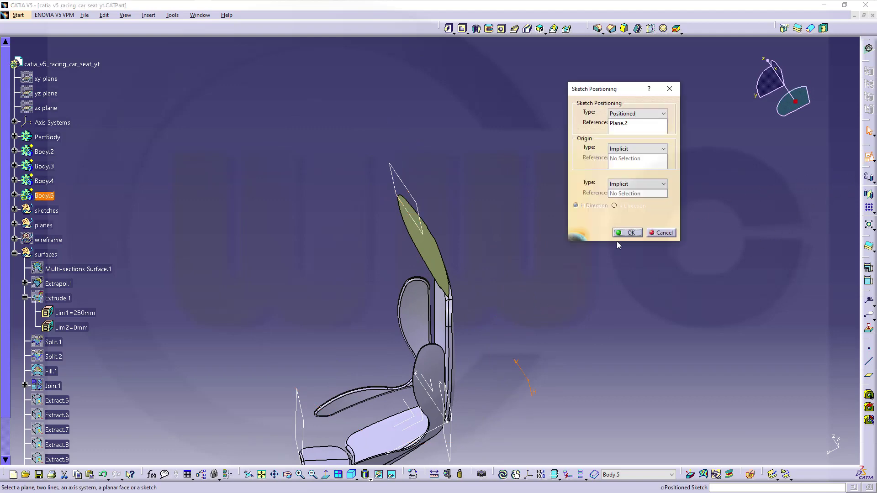
mouse_move(594, 297)
middle_mouse_down()
mouse_move(523, 352)
mouse_move(418, 365)
mouse_move(425, 269)
mouse_move(446, 251)
mouse_move(633, 234)
middle_mouse_up()
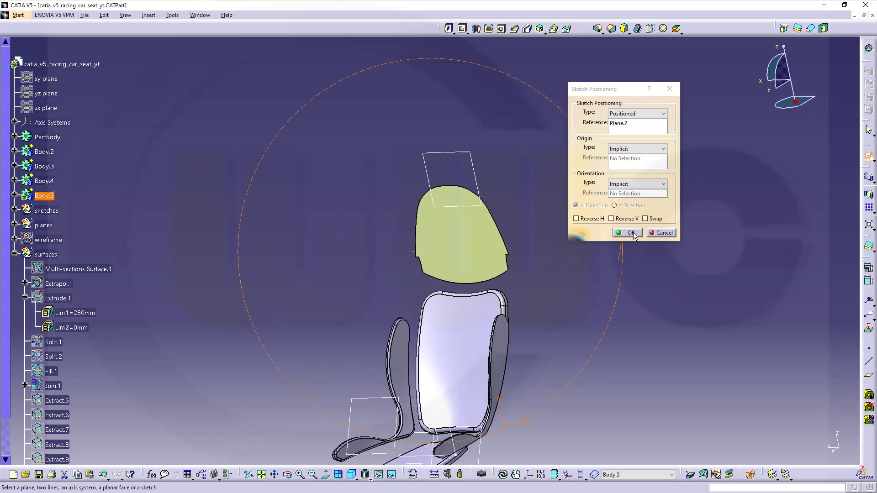
left_click(630, 232)
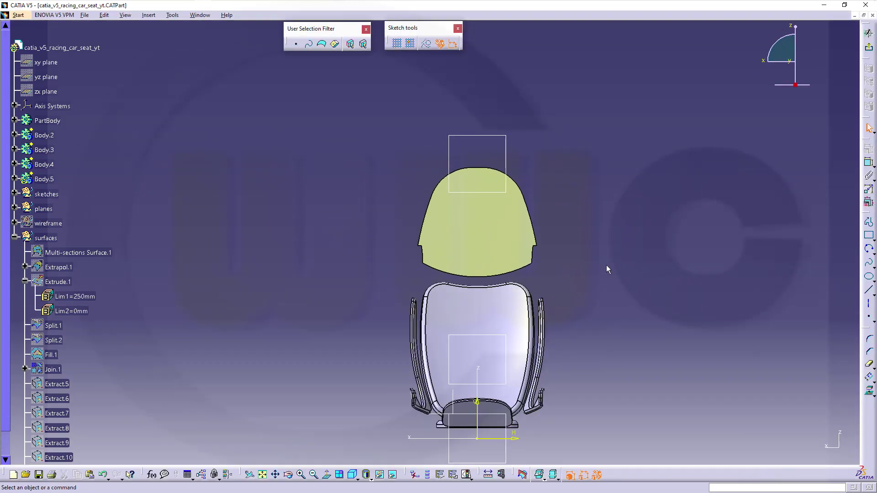
Hide the sketch's absolute axis
left_click(470, 397)
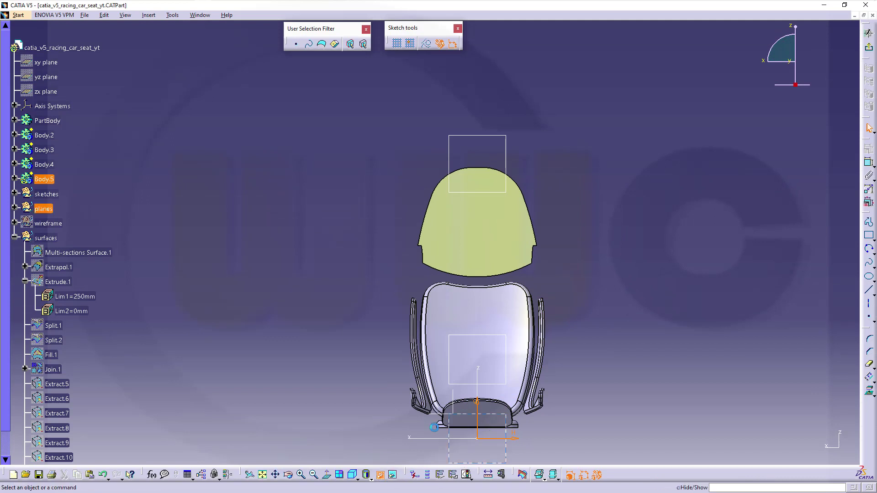
left_click(619, 308)
middle_click_drag(607, 288, 557, 287)
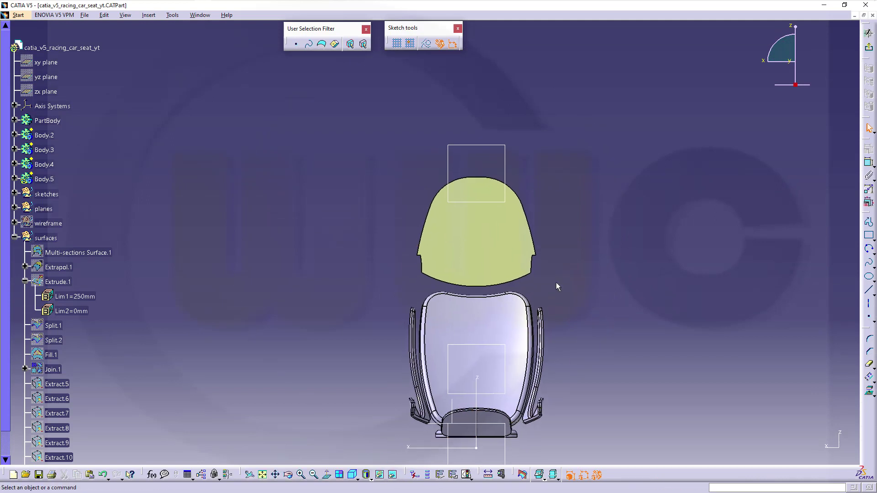
Expand PartBody in the specification tree and show the seat shell through its last feature, EdgeFillet.9
left_click(14, 120)
scroll(64, 319, "down", 3)
left_click(14, 352)
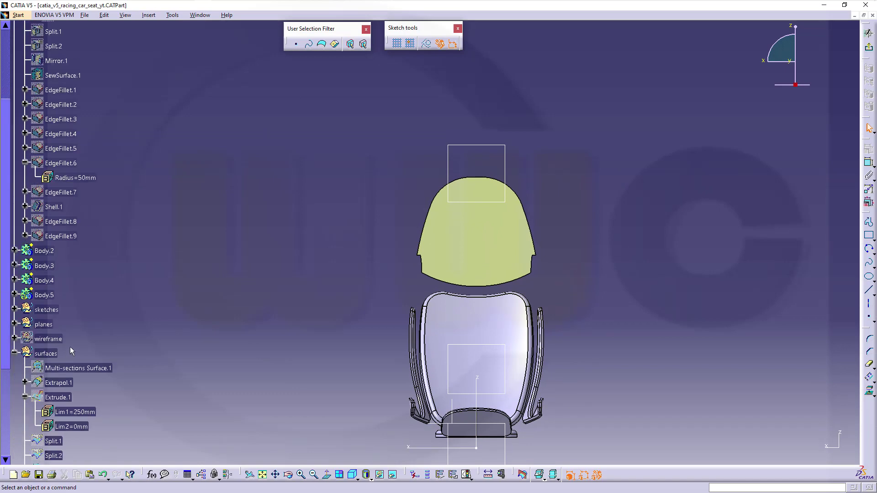
left_click(63, 236)
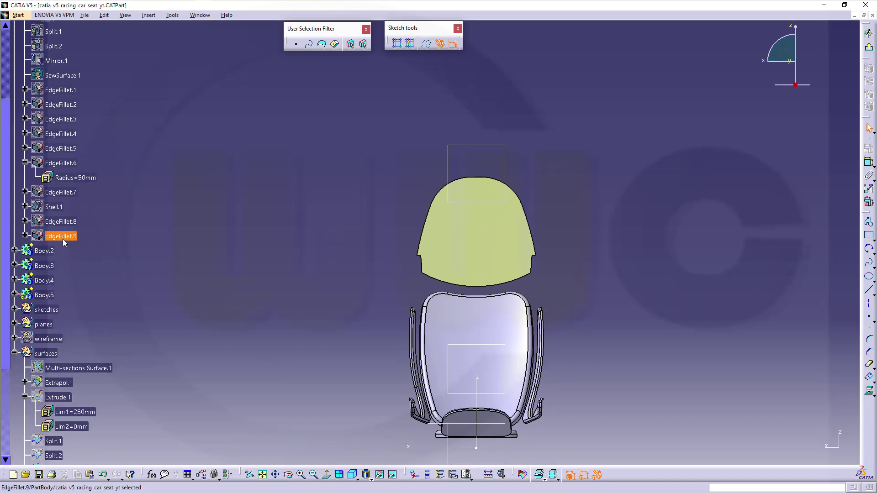
right_click(64, 238)
left_click(75, 267)
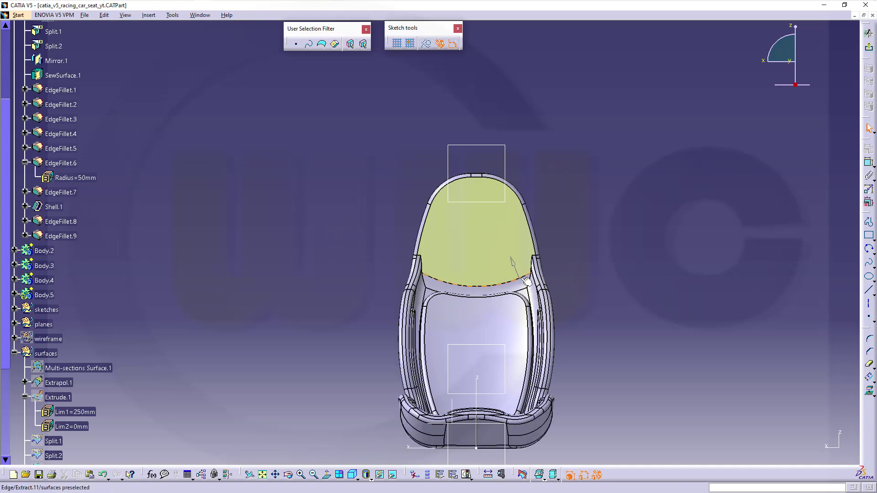
Project the outer rear face of the headrest area onto the sketch plane as construction geometry
middle_click_drag(574, 269, 583, 252, "ctrl")
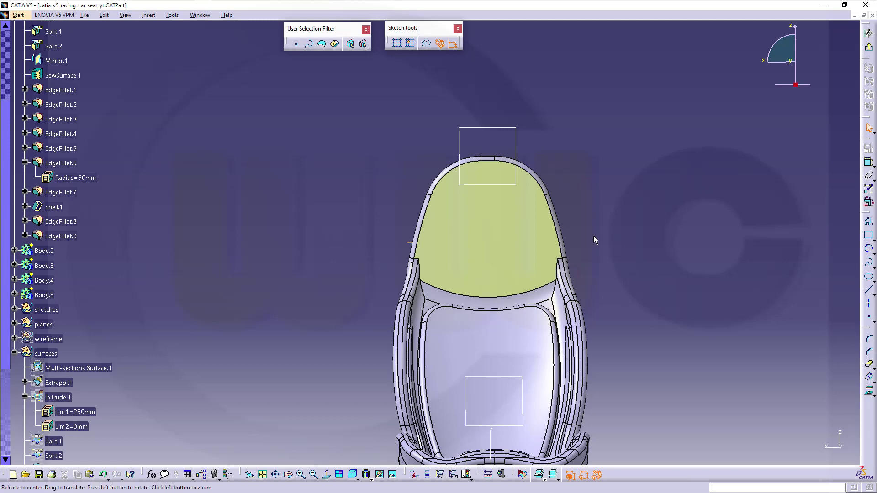
middle_click_drag(593, 236, 361, 340)
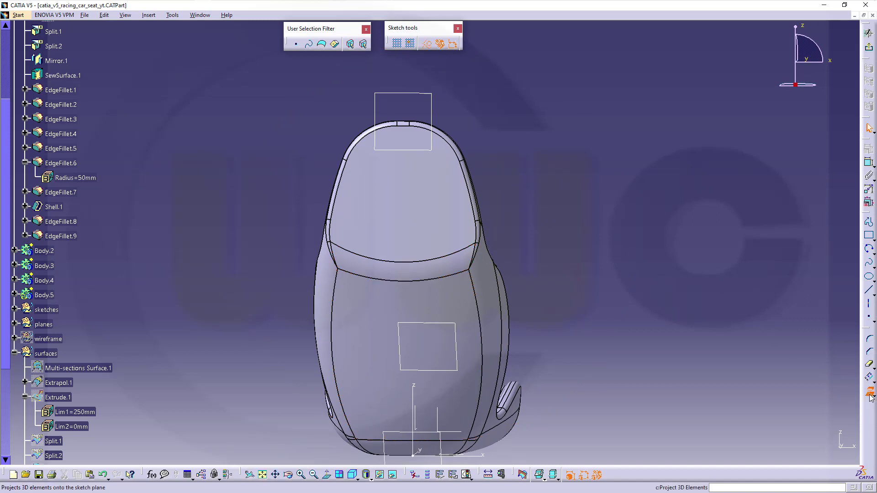
left_click(870, 393)
left_click(430, 217)
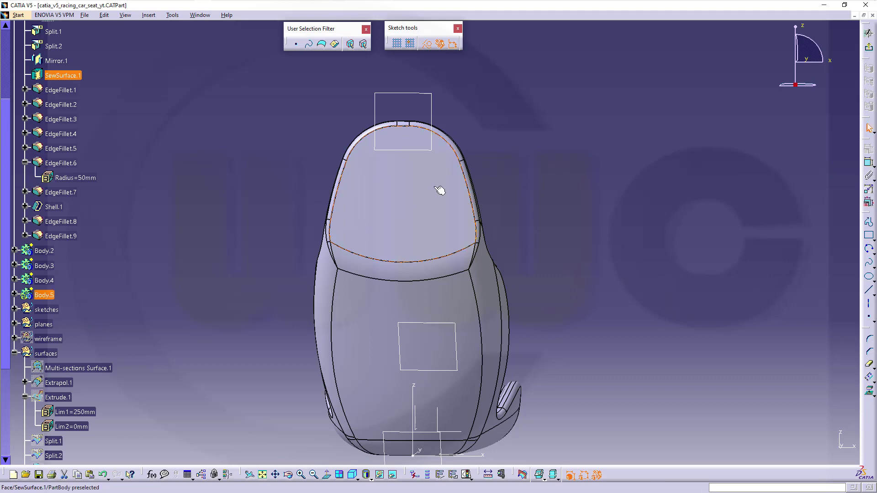
left_click(564, 182)
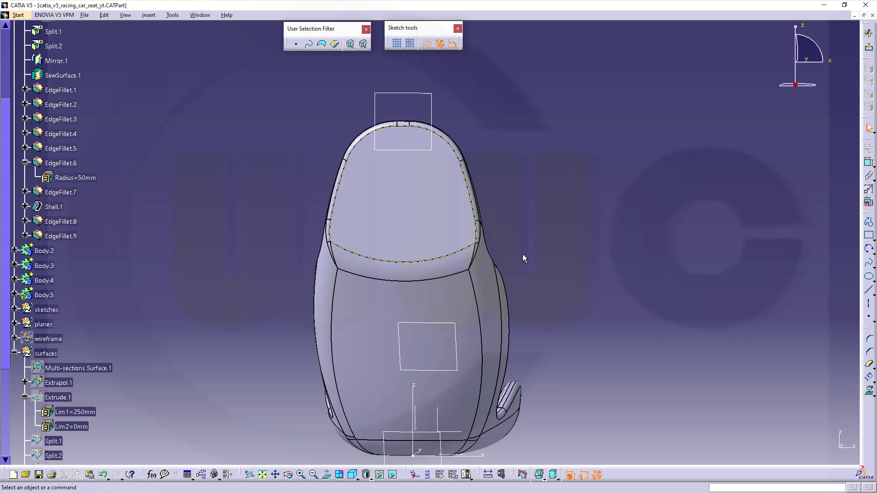
Offset the projected headrest outline inward by about 43 mm and exit the sketch
mouse_move(276, 172)
middle_mouse_down()
mouse_move(293, 151)
mouse_move(282, 177)
middle_mouse_up()
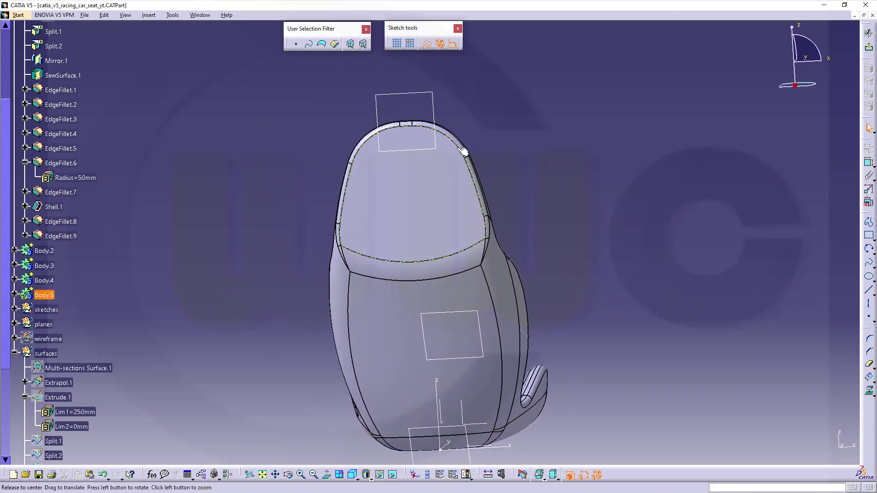
middle_click_drag(617, 190, 572, 240)
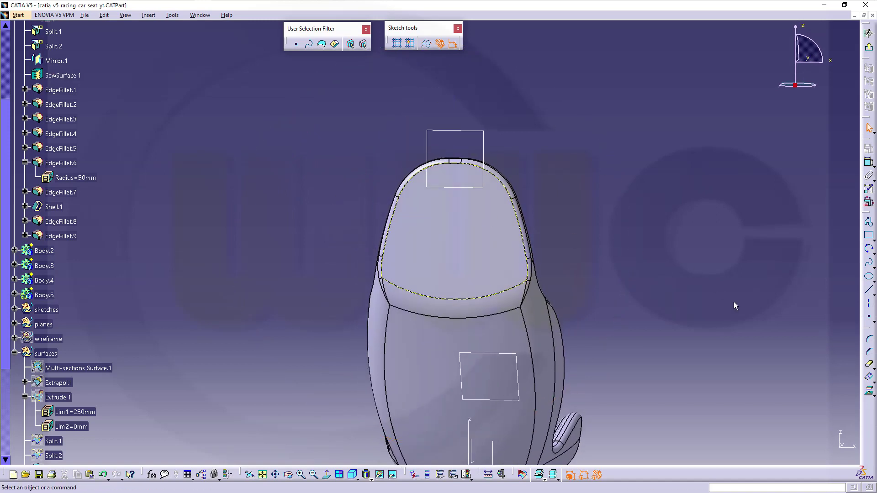
left_click(870, 379)
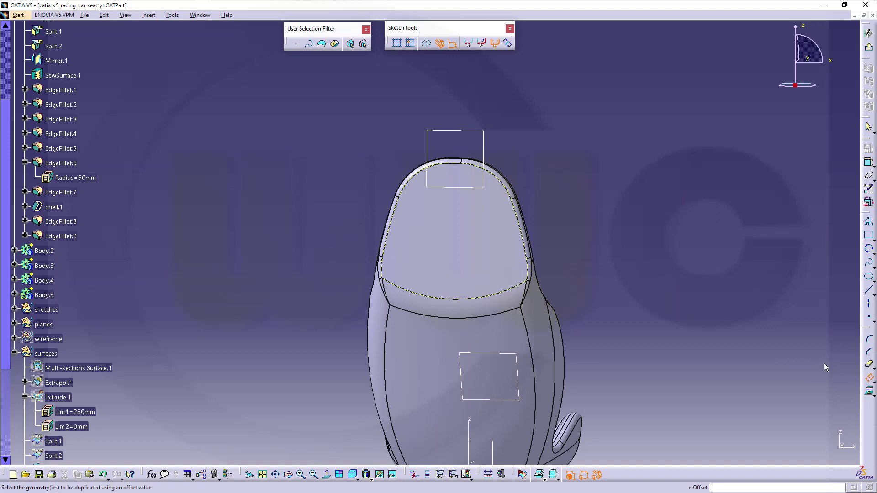
left_click(394, 218)
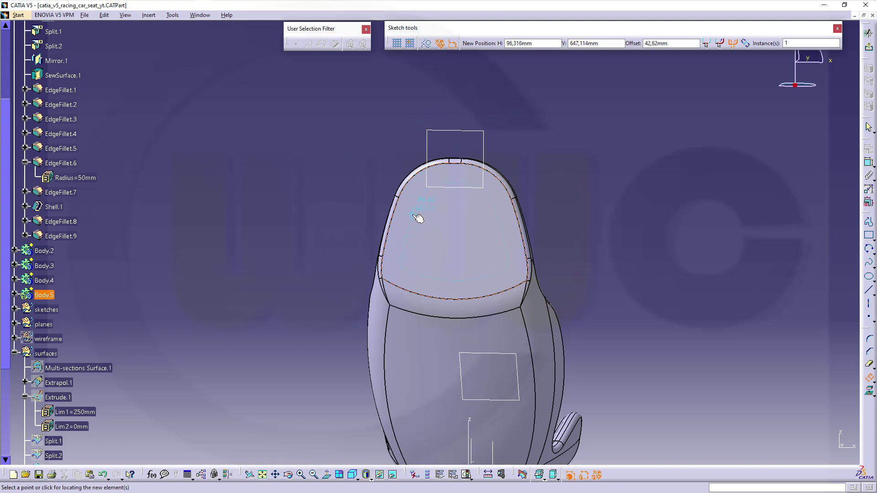
left_click(417, 218)
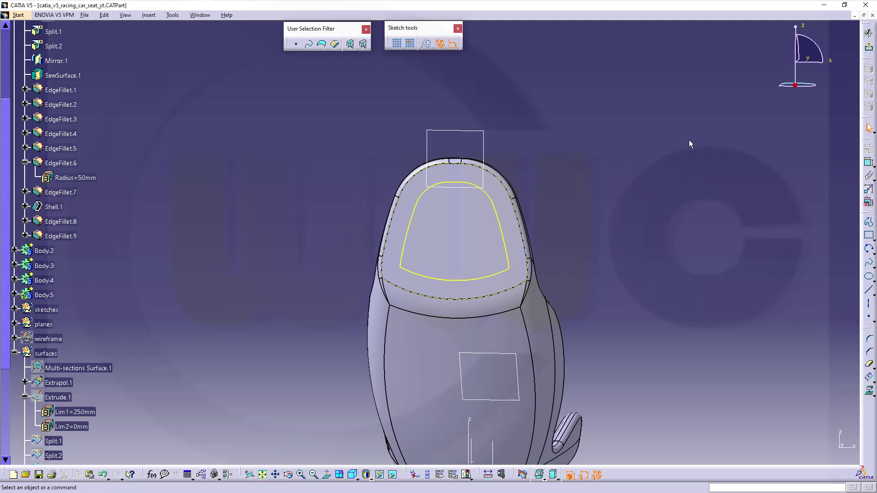
left_click(869, 33)
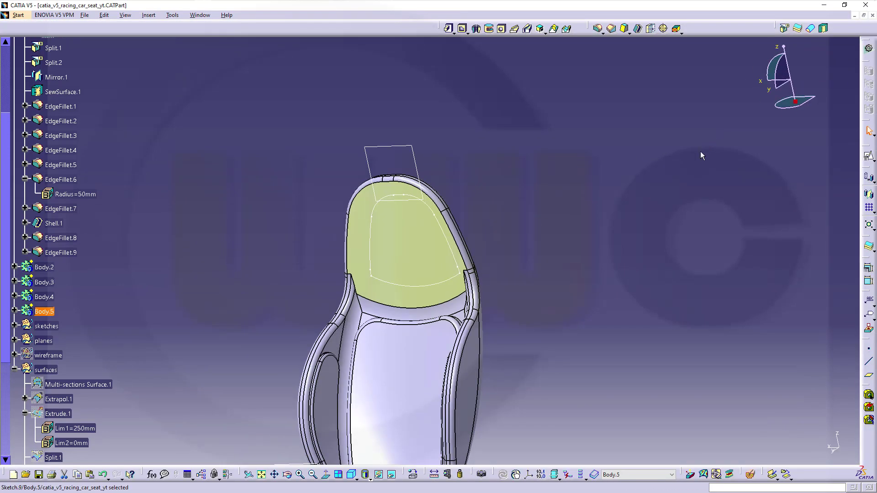
Expand Body.5 in the specification tree and move Sketch.9 into the sketches geometrical set
scroll(252, 252, "down", 3)
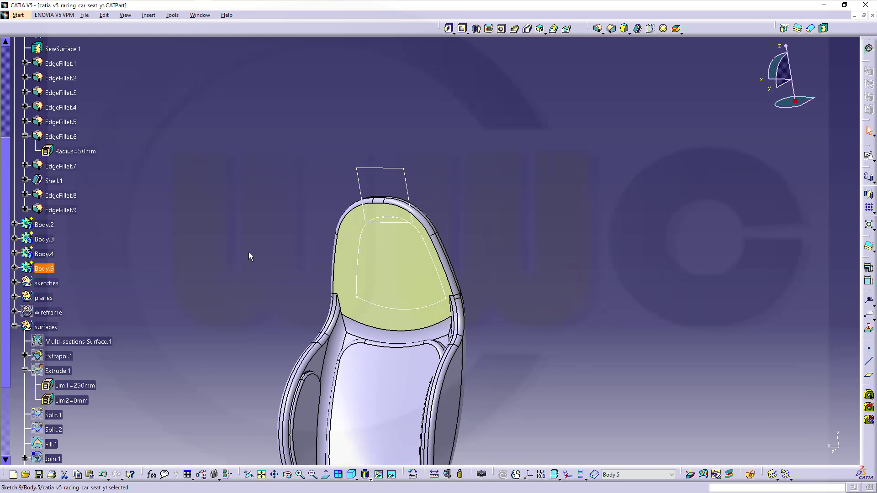
left_click(14, 268)
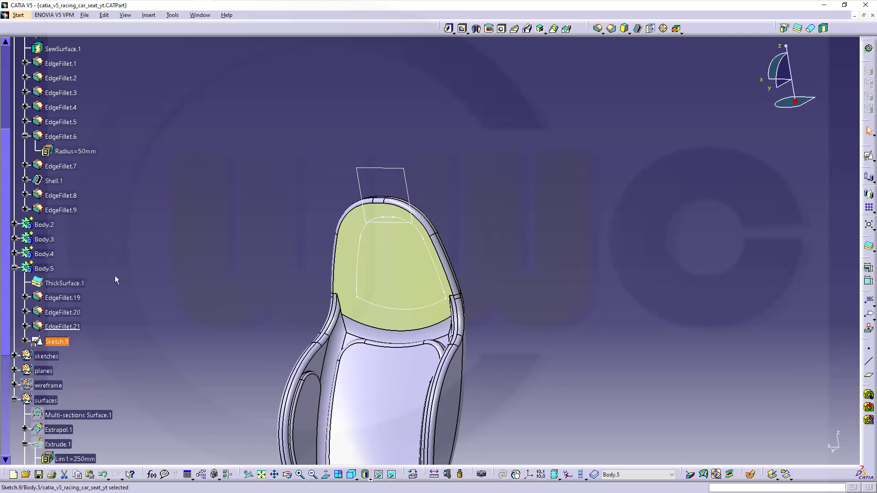
scroll(114, 276, "down", 6)
left_click_drag(61, 259, 46, 272)
middle_click_drag(226, 251, 270, 220)
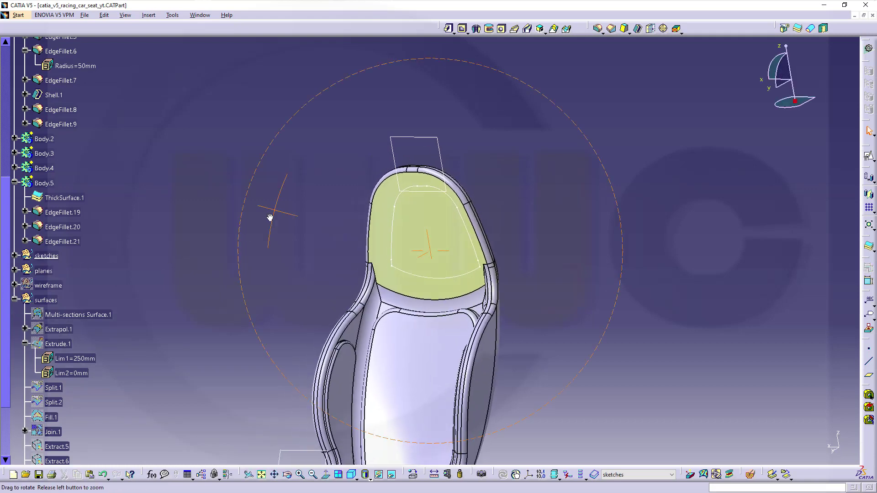
Define the surfaces geometrical set as the in-work object and switch to the Generative Shape Design workbench
left_click(45, 300)
right_click(50, 302)
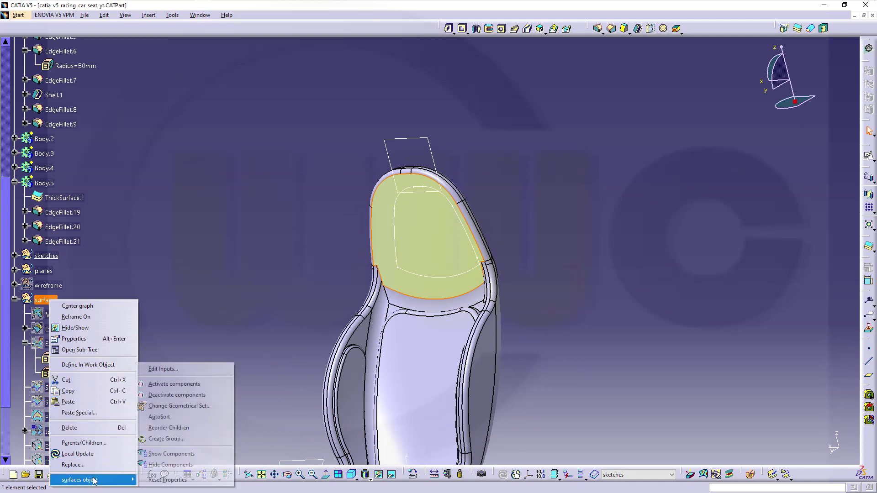
left_click(108, 390)
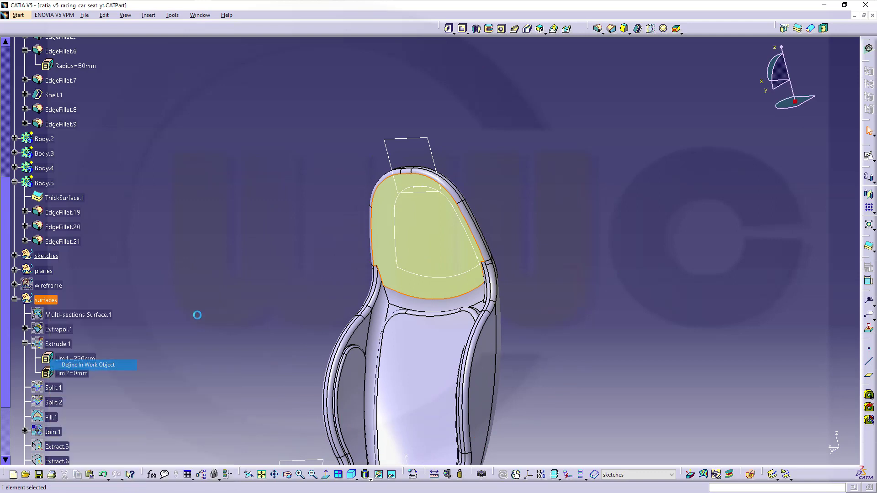
left_click(473, 229)
left_click(868, 48)
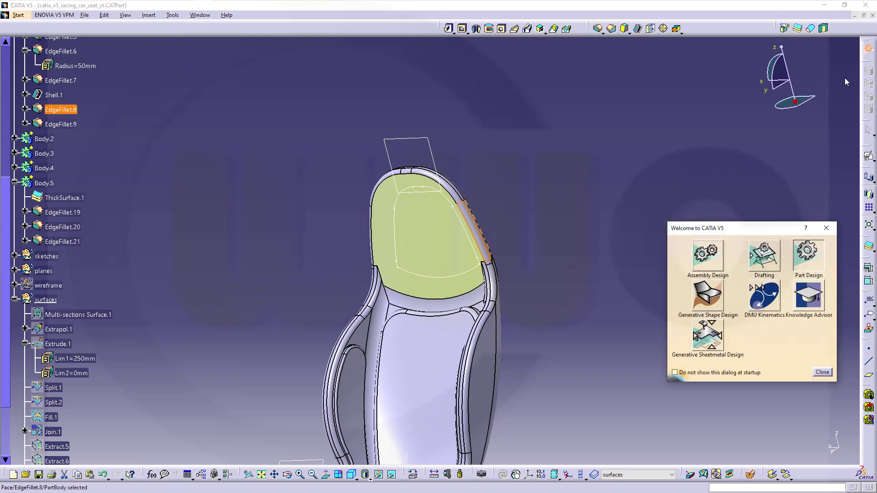
left_click(705, 299)
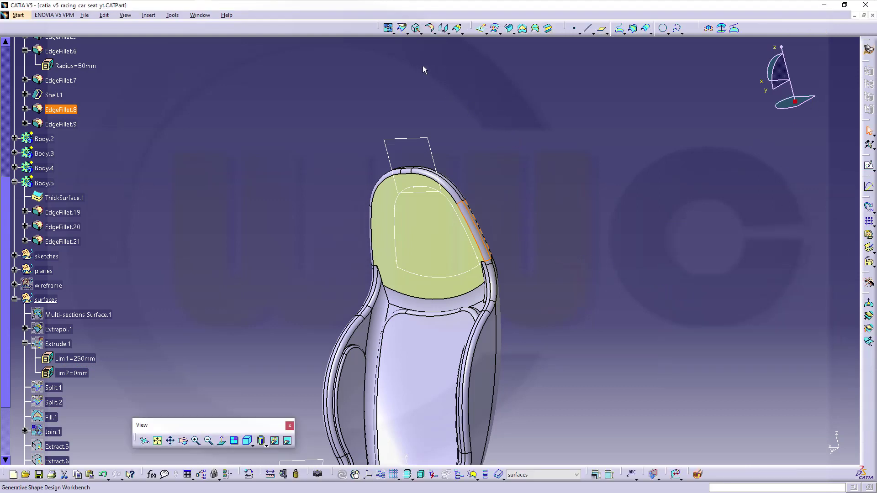
left_click(481, 28)
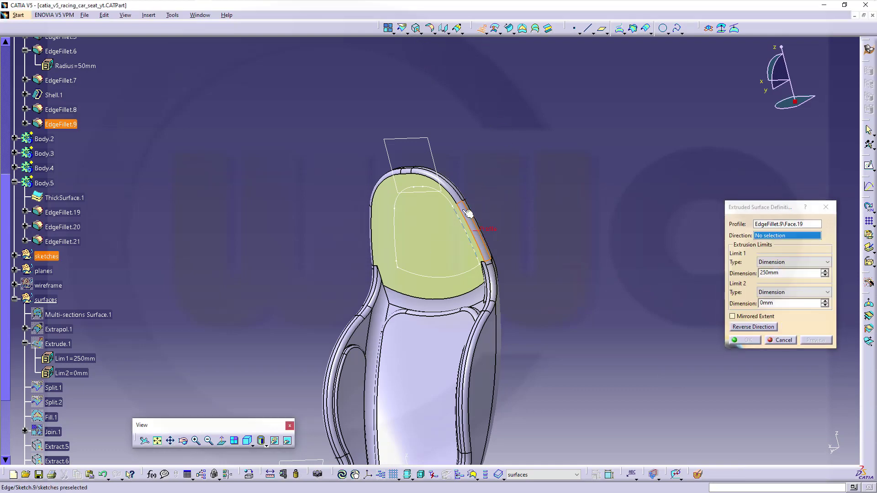
middle_click_drag(550, 190, 479, 271)
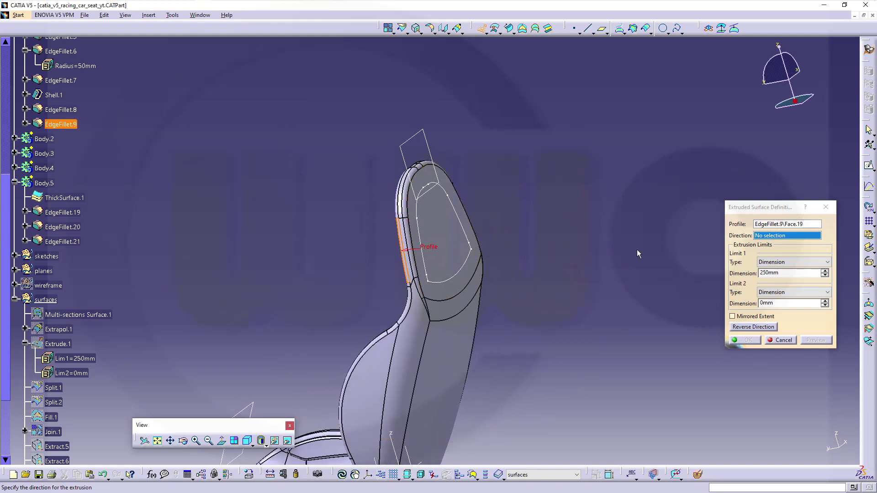
left_click(797, 230)
right_click(798, 230)
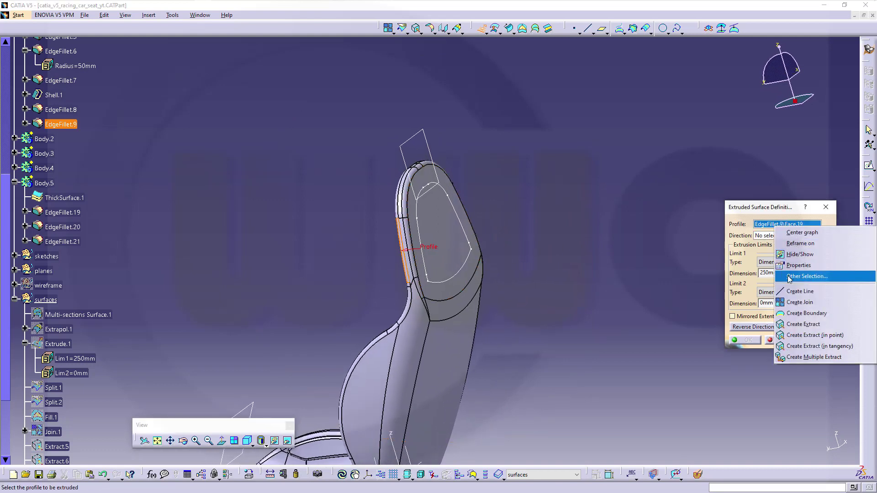
left_click(616, 257)
key("Escape")
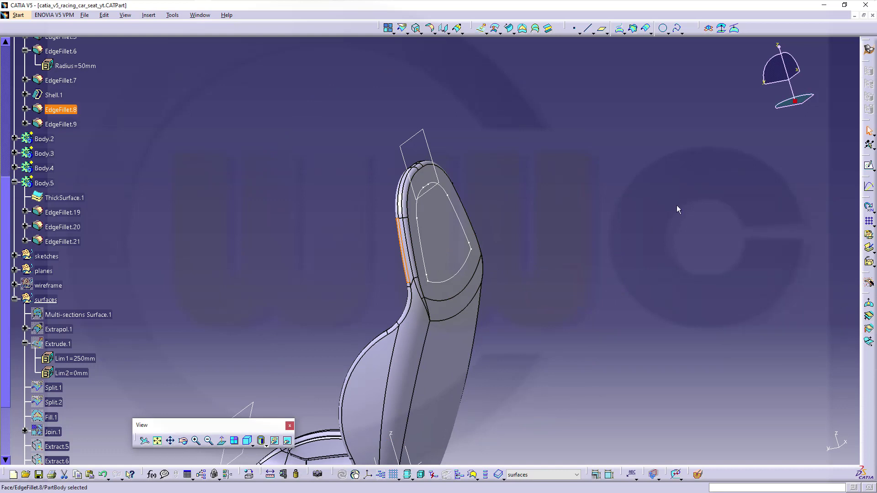
left_click(482, 29)
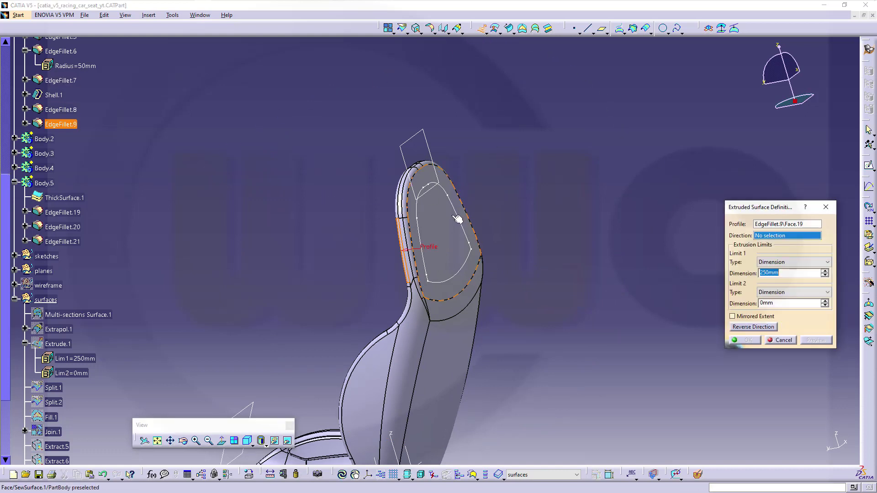
key("Escape")
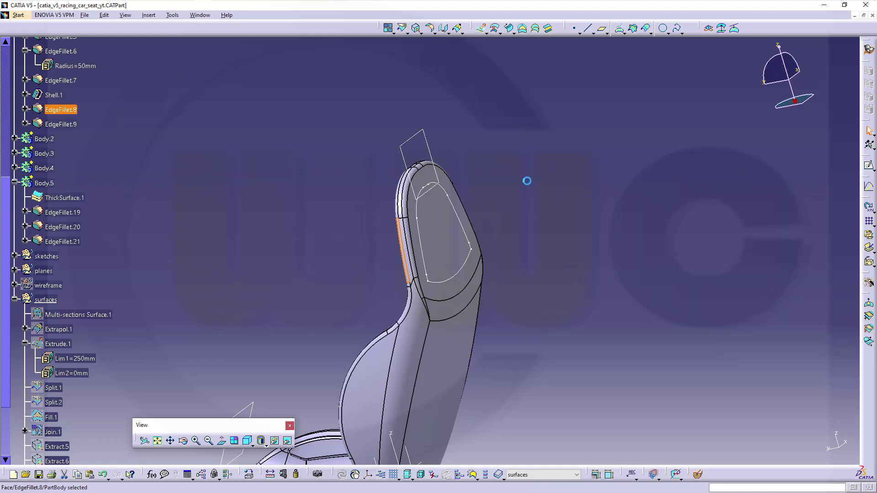
Extrude Sketch.9 as a surface along the sketch normal, through the headrest face, with a new Limit 1 dimension
left_click(485, 32)
left_click(492, 45)
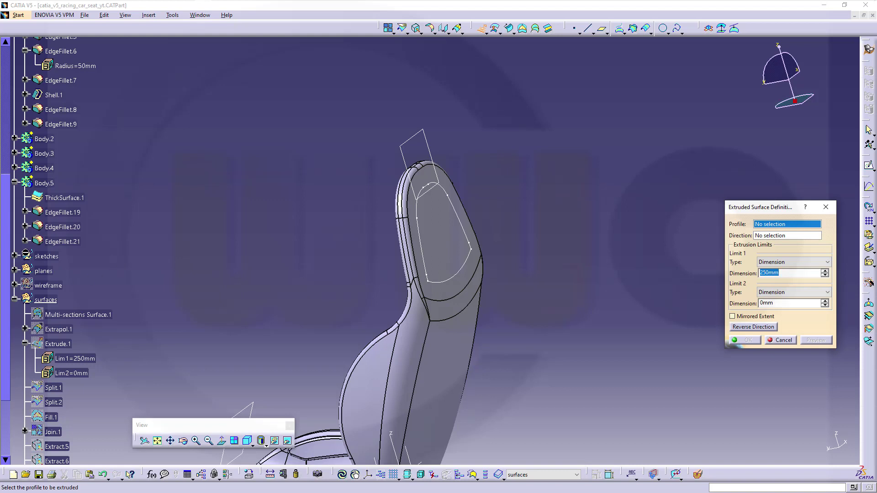
left_click(463, 268)
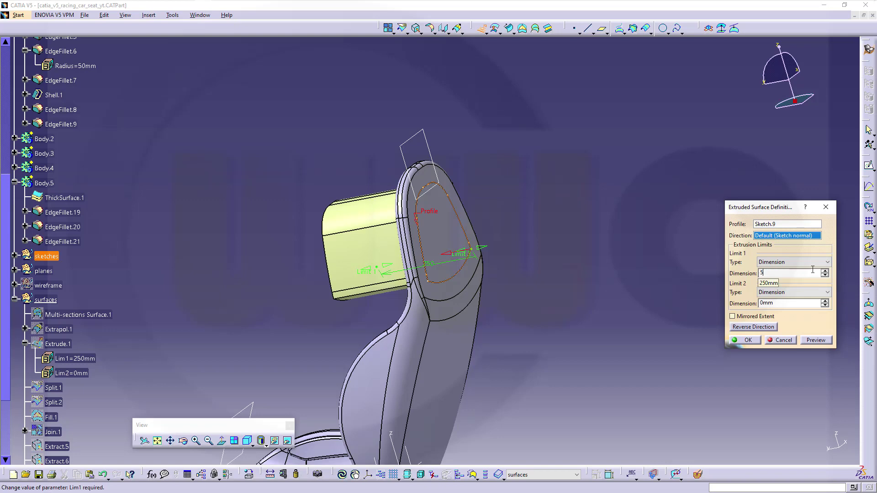
key("Return")
Split the headrest surface Extract.11 with the extruded surface Extrude.2, keeping the inner portion
middle_click_drag(404, 233, 437, 214)
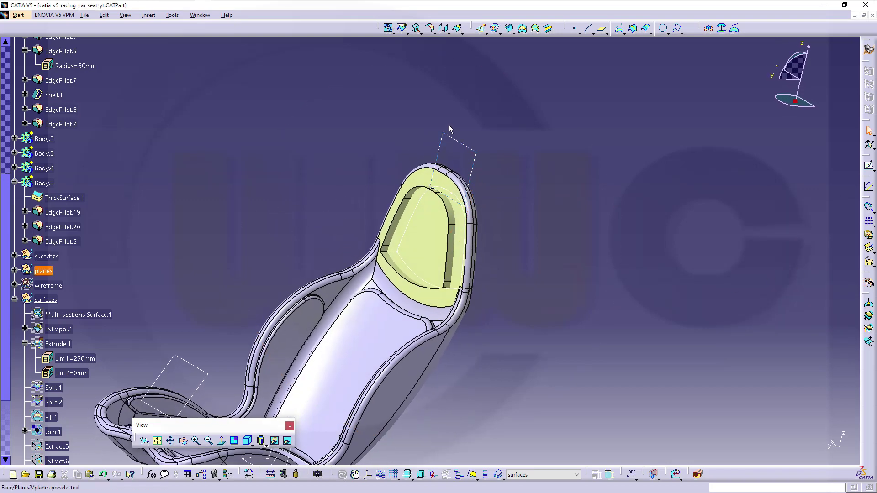
left_click(402, 29)
left_click(452, 189)
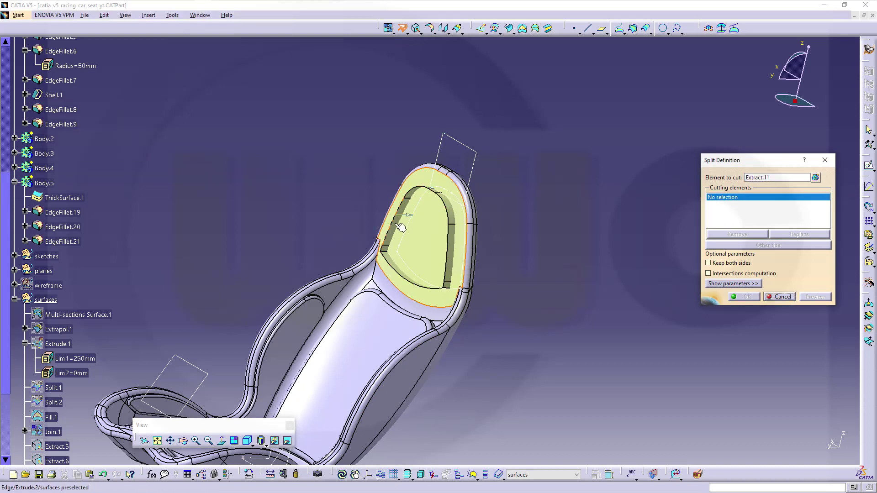
left_click(443, 137)
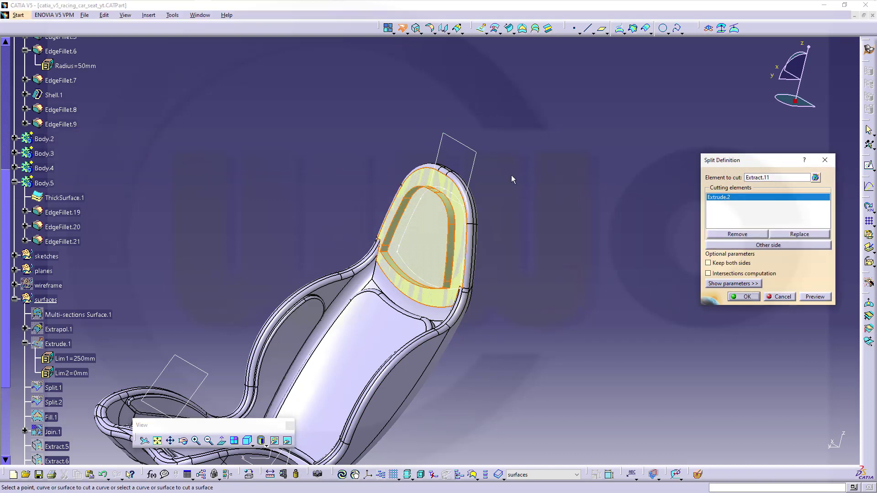
left_click(748, 245)
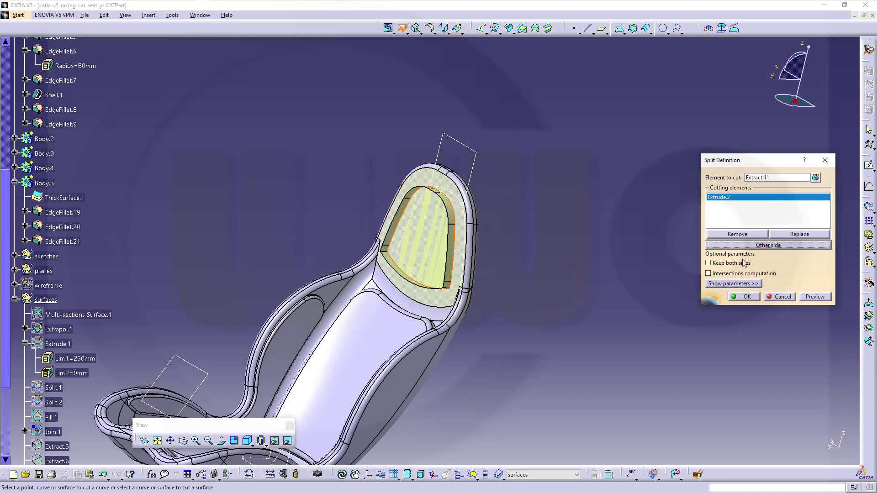
left_click(739, 298)
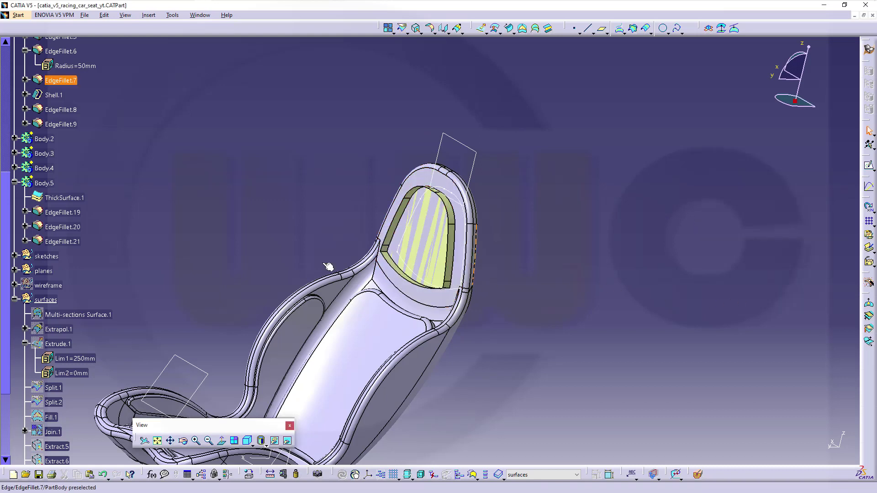
Hide PartBody and the extruded cutting surface Extrude.2 around the headrest
middle_click_drag(259, 183, 284, 178)
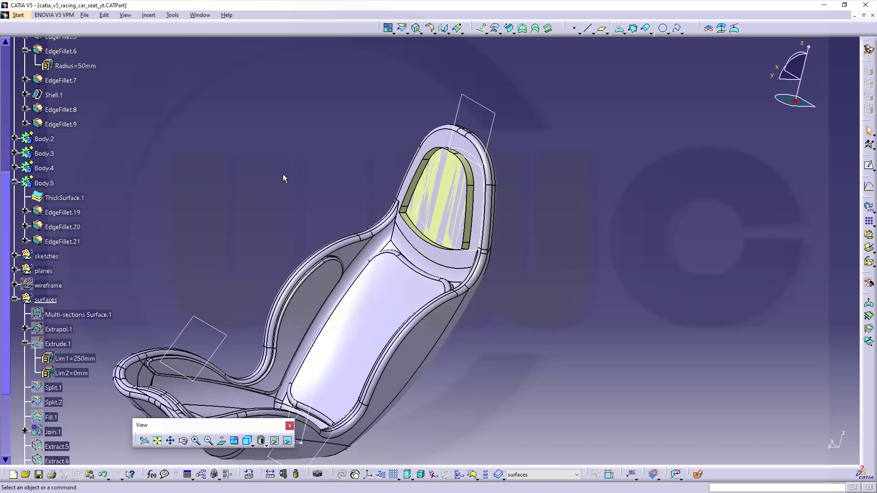
scroll(62, 114, "up", 4)
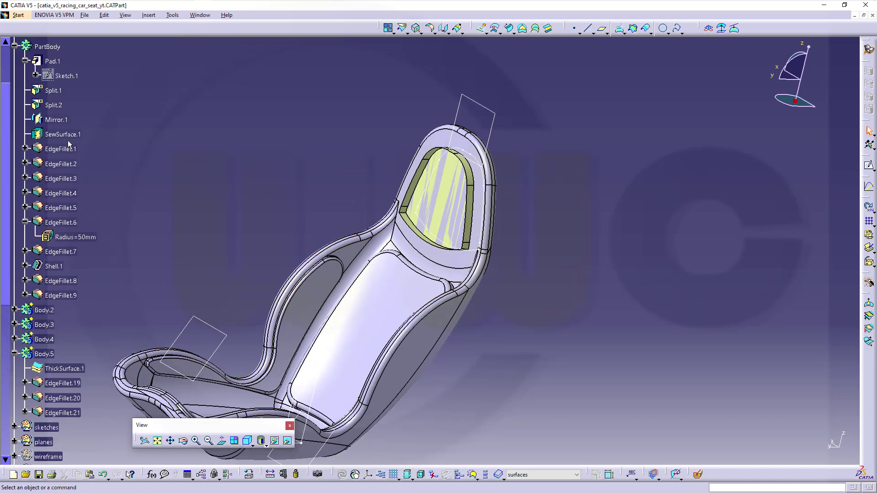
right_click(47, 48)
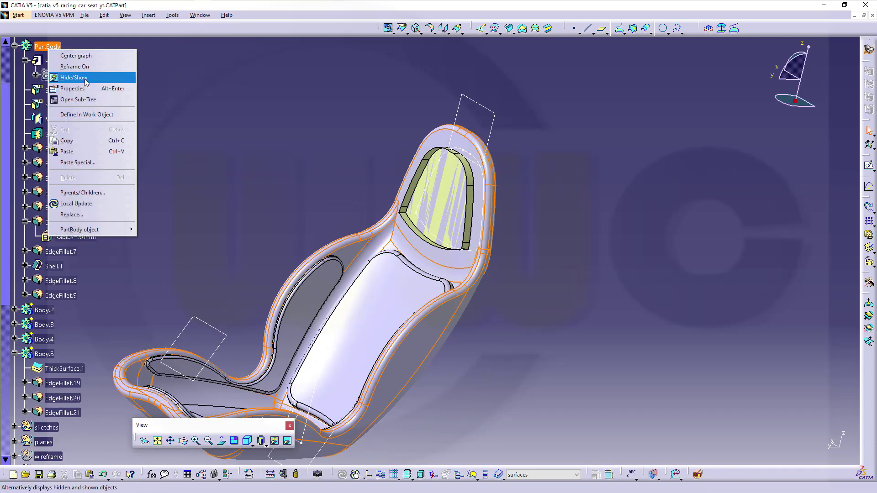
left_click(84, 80)
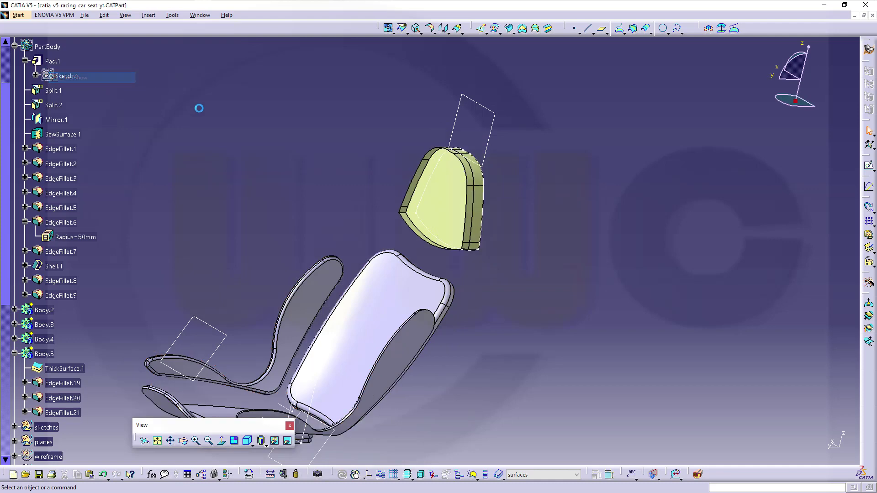
right_click(480, 219)
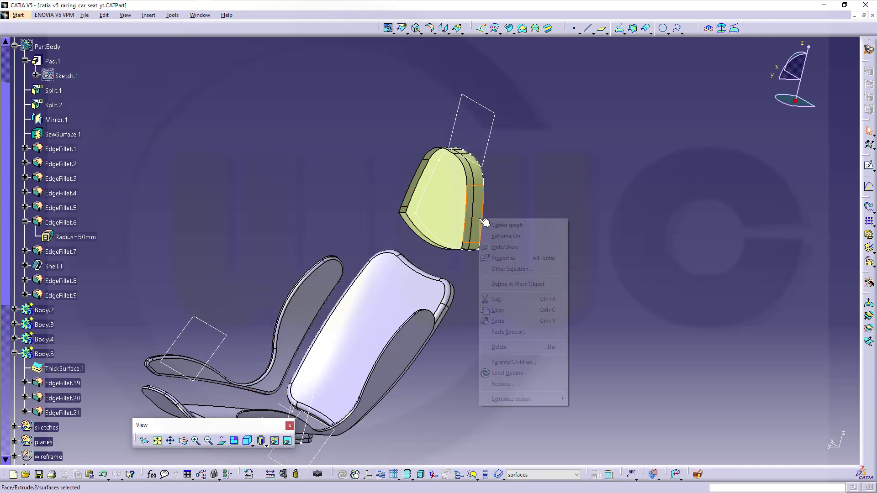
left_click(519, 255)
Switch to the Part Design workbench and collapse Body.5 in the specification tree
middle_click_drag(403, 203, 358, 207)
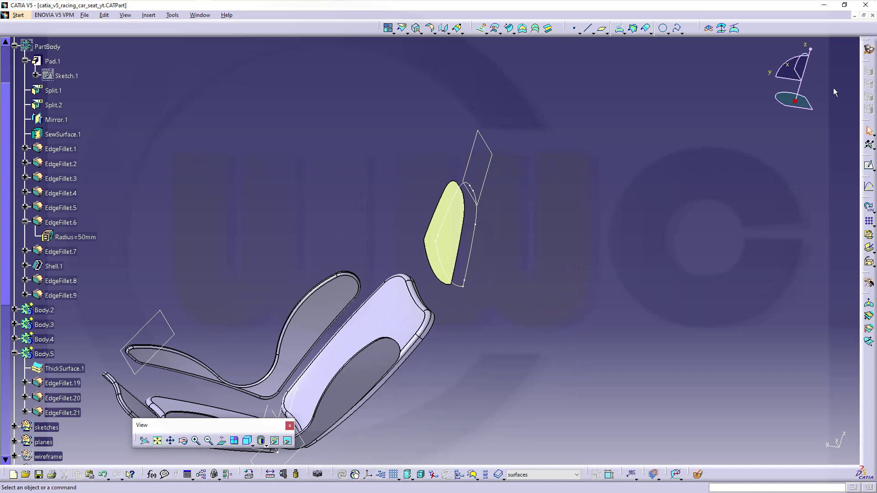
left_click(869, 49)
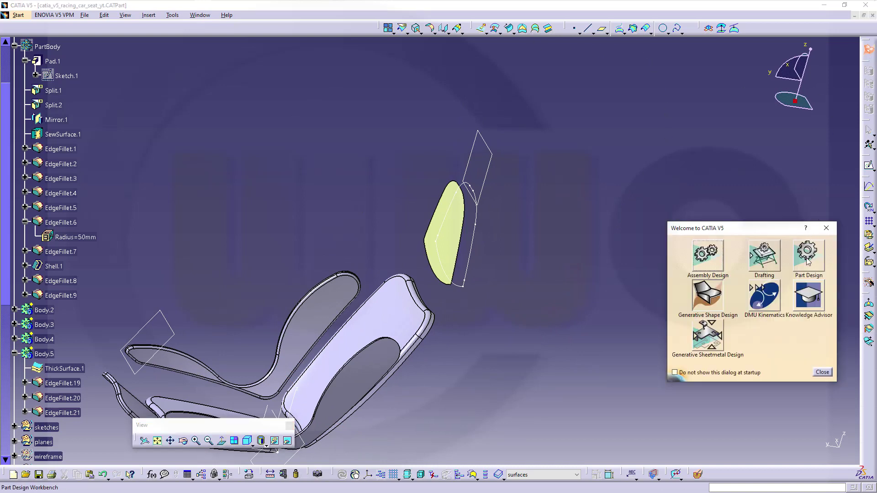
left_click(807, 258)
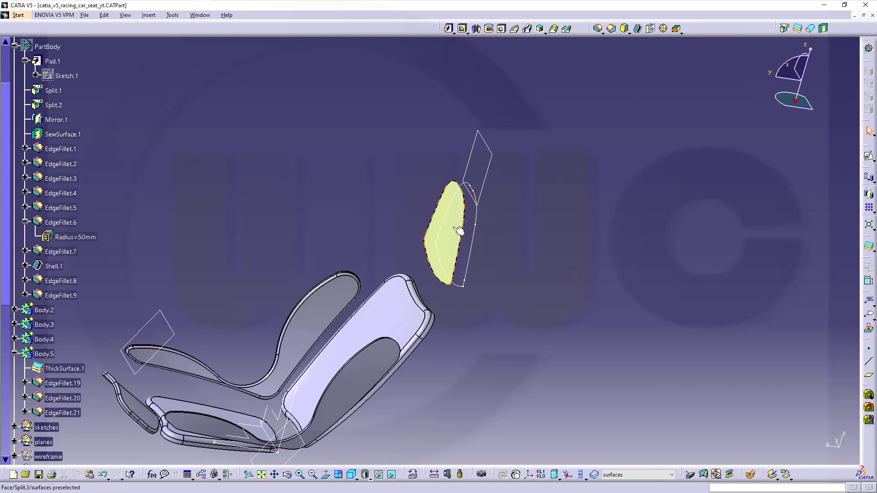
left_click(14, 354)
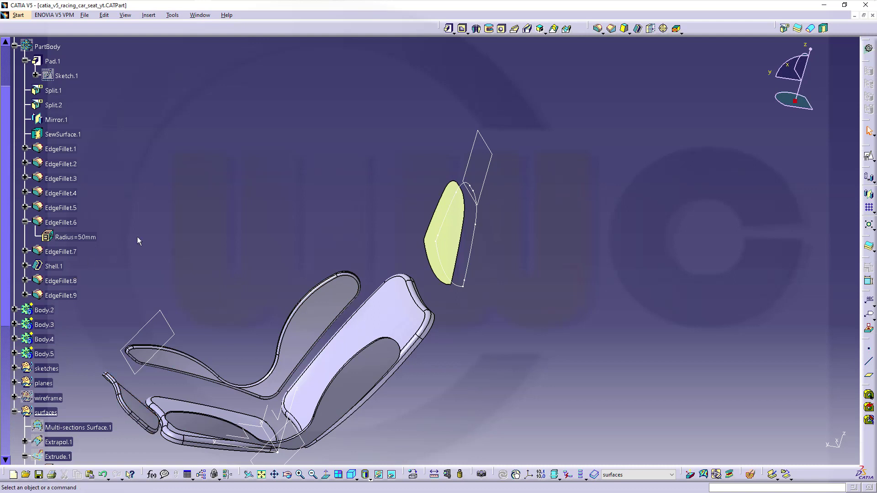
Insert a new body and collapse the surfaces set in the specification tree
left_click(150, 16)
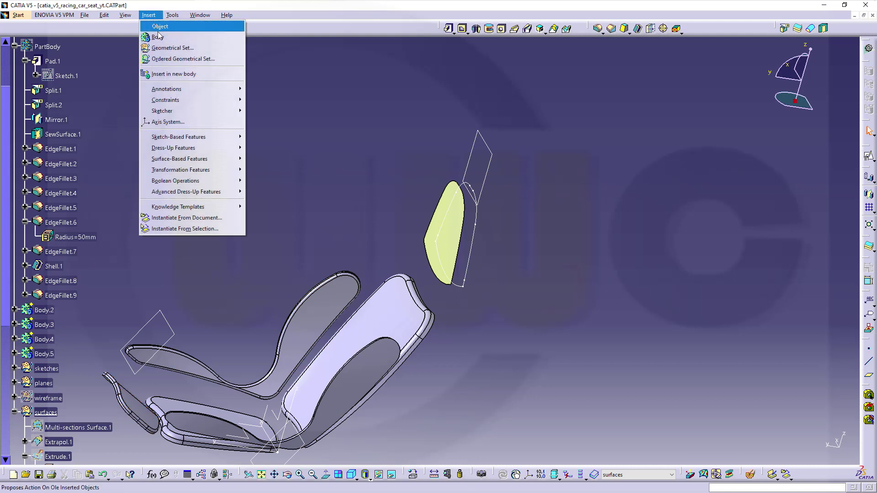
left_click(158, 36)
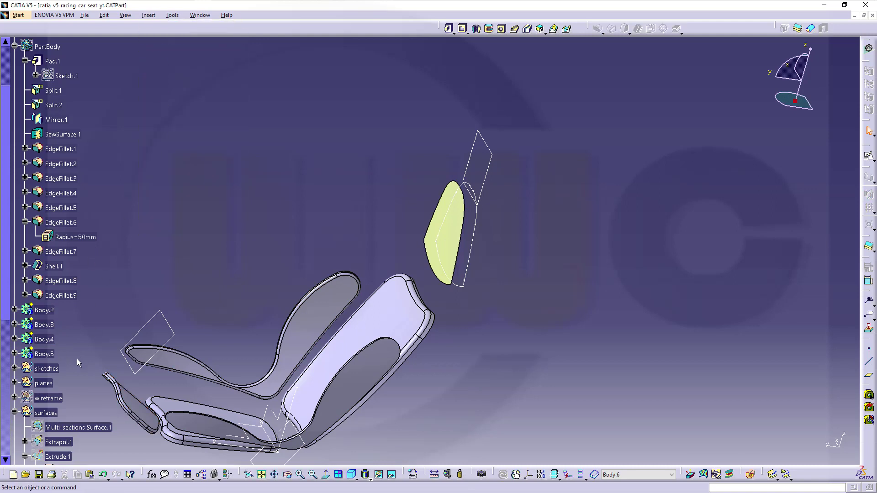
scroll(78, 362, "down", 4)
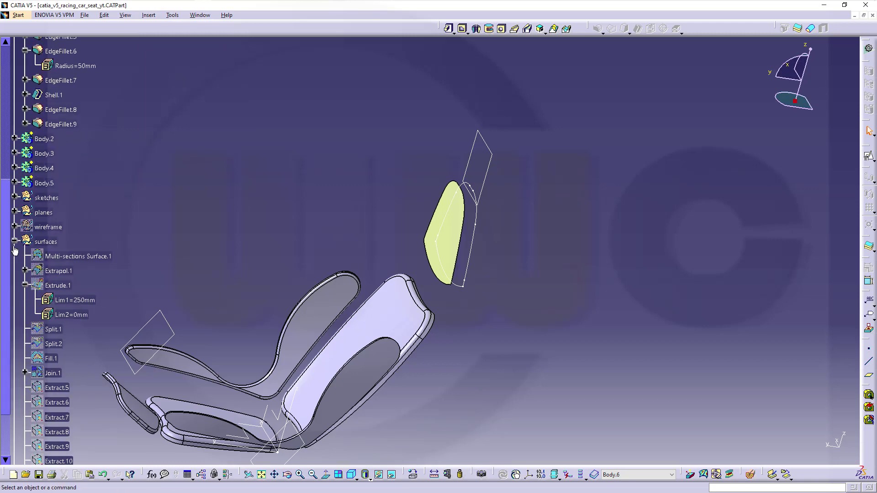
left_click(14, 240)
Reorder the part's children so that Body.6 sits directly after Body.5, above the sketches set
scroll(135, 176, "up", 3)
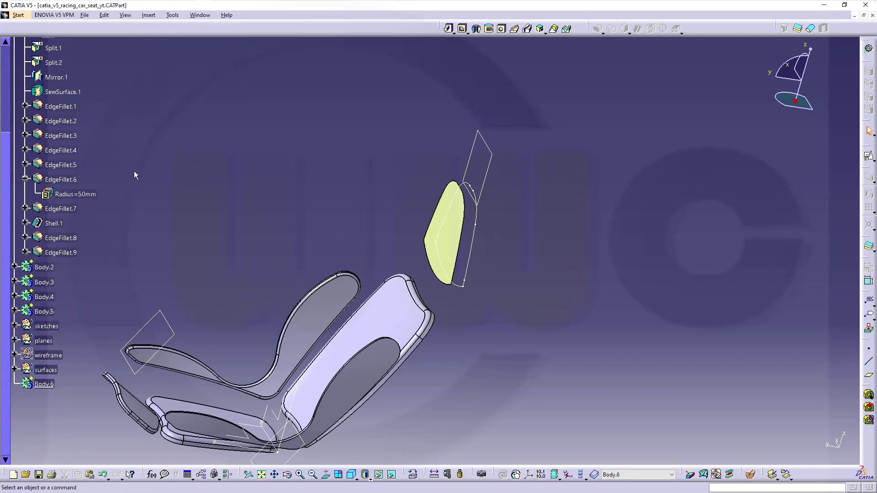
scroll(68, 77, "up", 4)
right_click(62, 103)
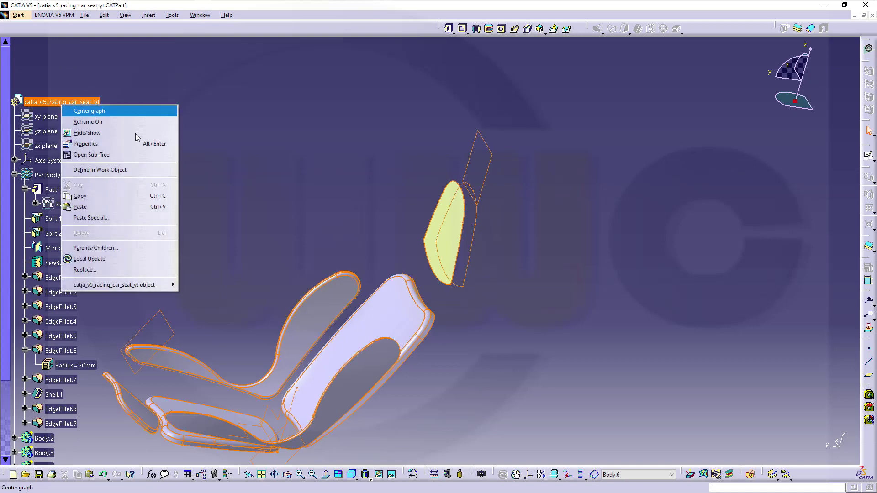
mouse_move(148, 289)
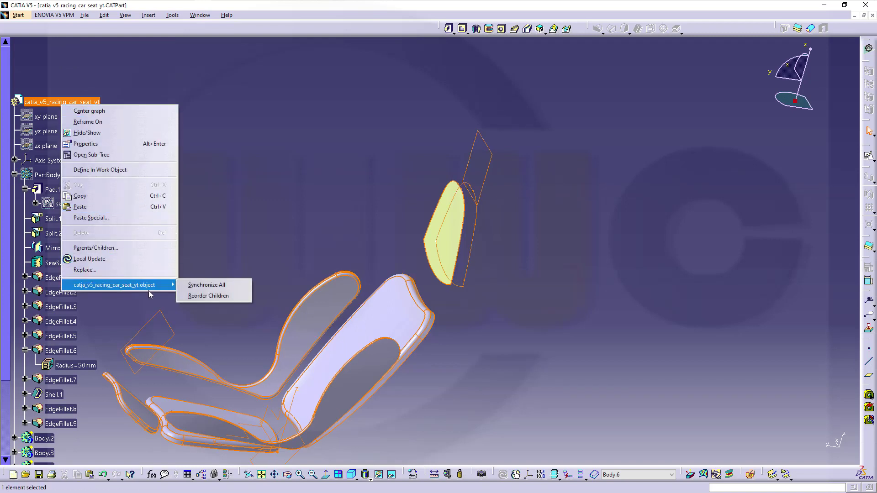
left_click(195, 297)
left_click(728, 379)
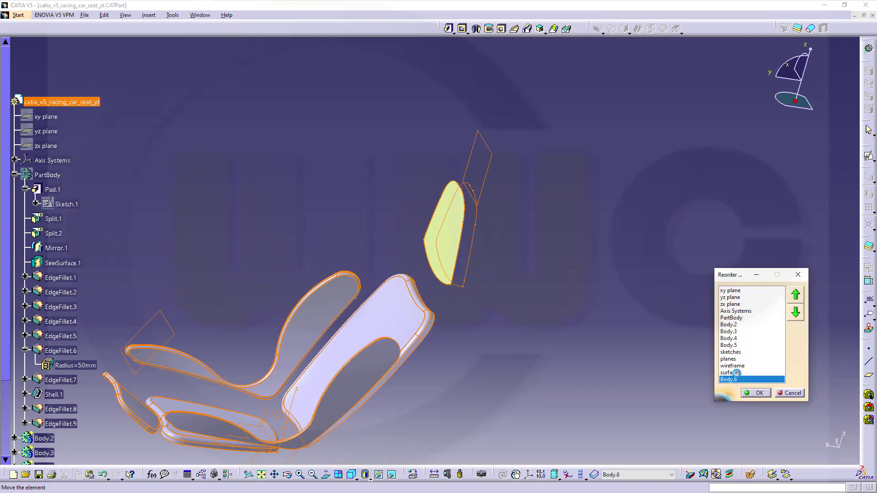
left_click(797, 302)
left_click(798, 302)
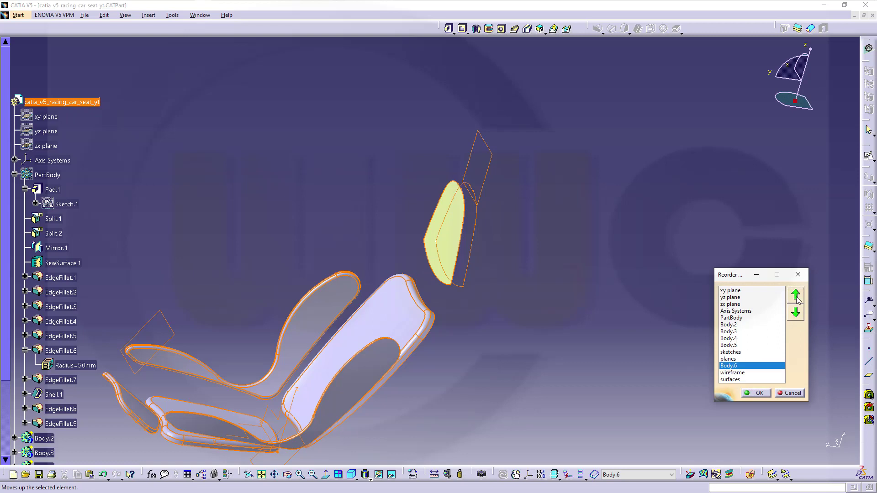
left_click(795, 295)
left_click(795, 295)
left_click(756, 393)
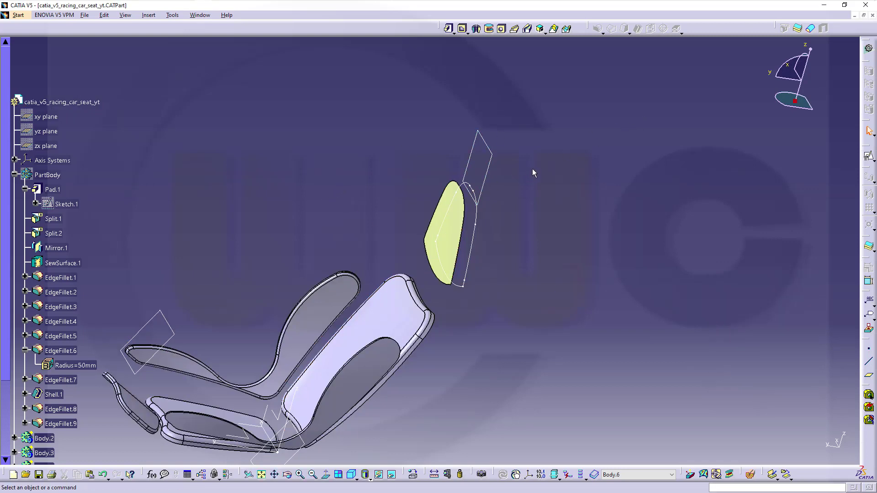
Thicken the trimmed headrest surface Split.3 with a first offset of 10 mm and a second offset of 0 mm
scroll(301, 208, "down", 4)
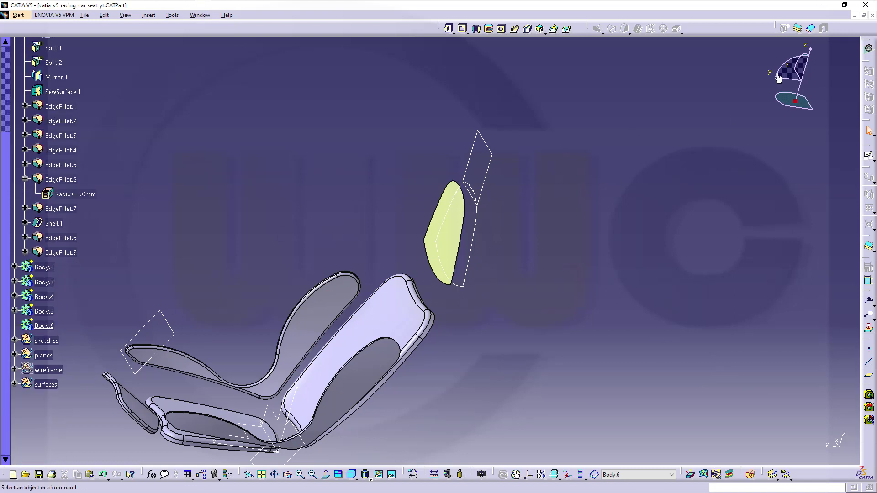
left_click(797, 29)
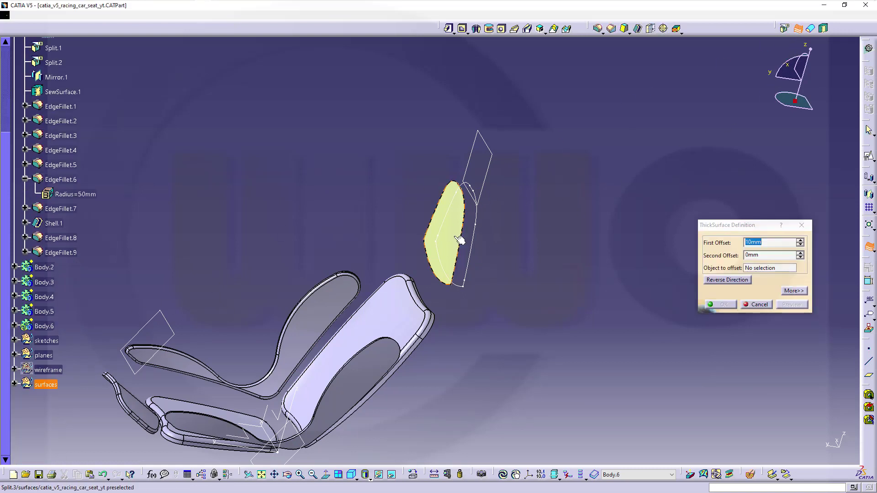
left_click(459, 240)
left_click(479, 237)
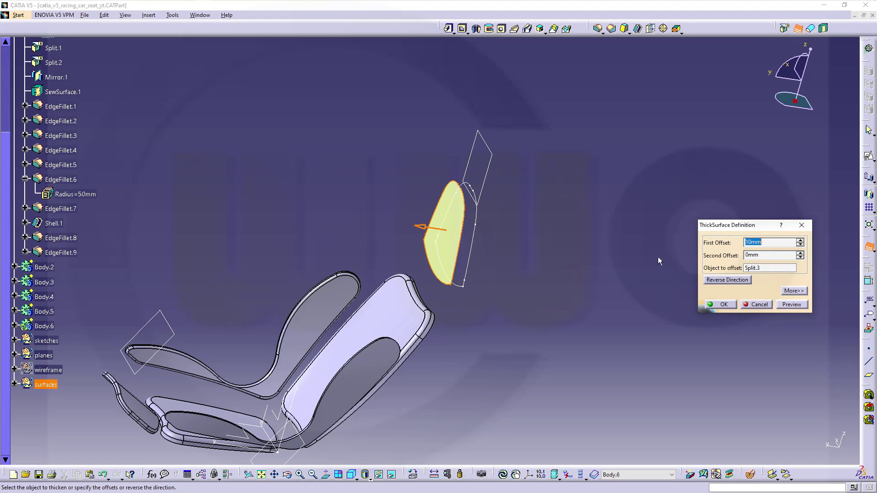
key("Return")
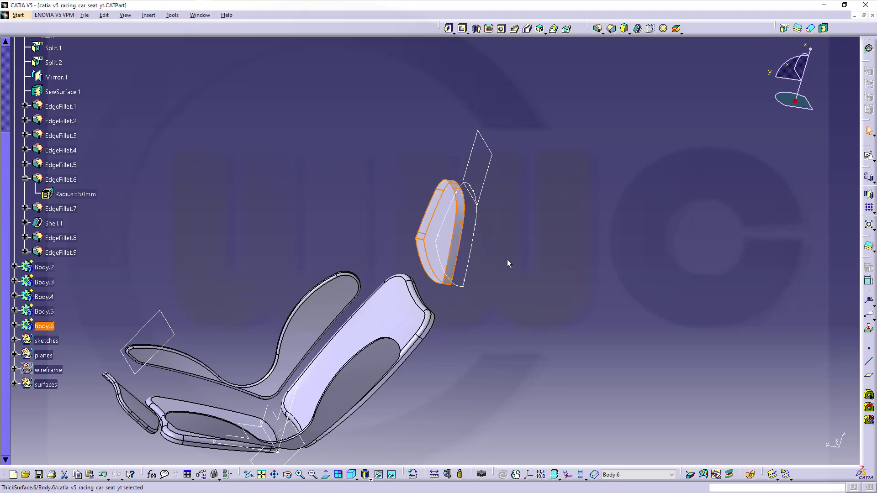
Fillet the two lower corner edges of the headrest padding with a 50 mm radius
middle_click_drag(352, 260, 607, 36)
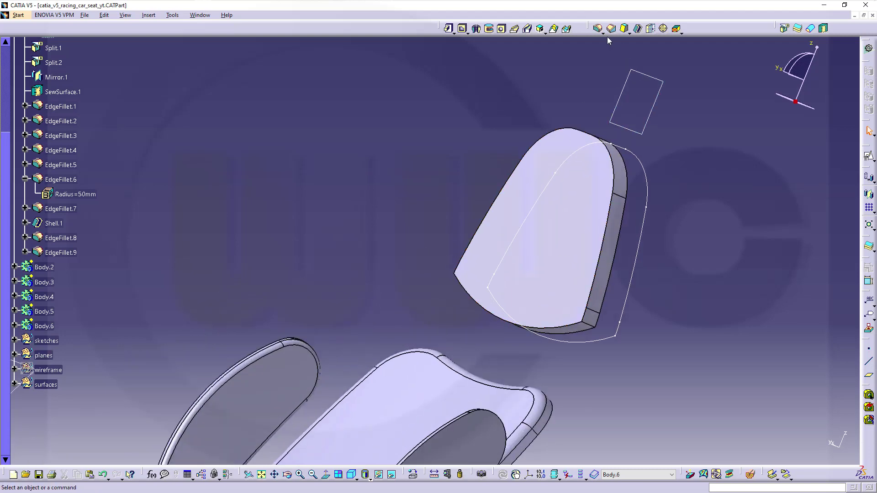
left_click(598, 29)
left_click(592, 324)
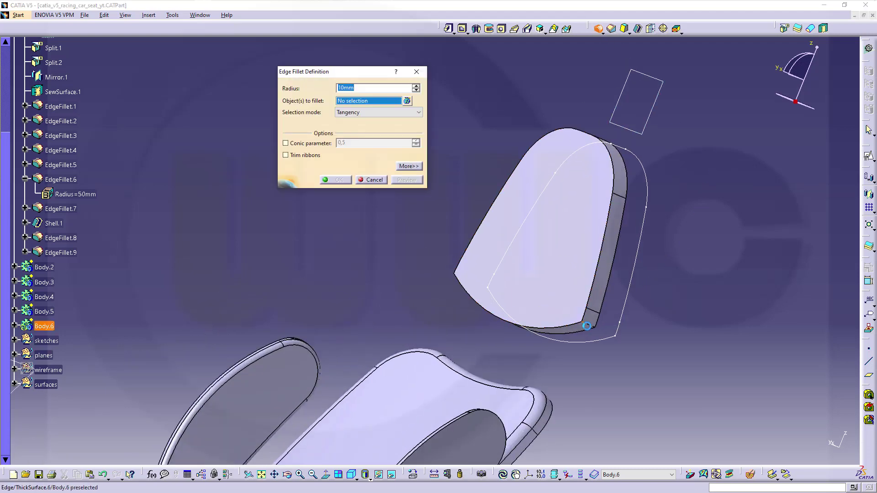
middle_click_drag(434, 295, 716, 390)
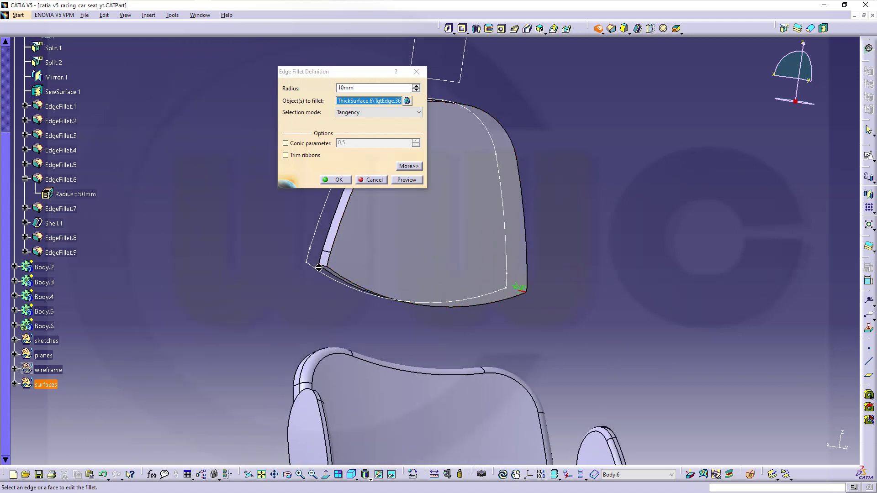
left_click(407, 101)
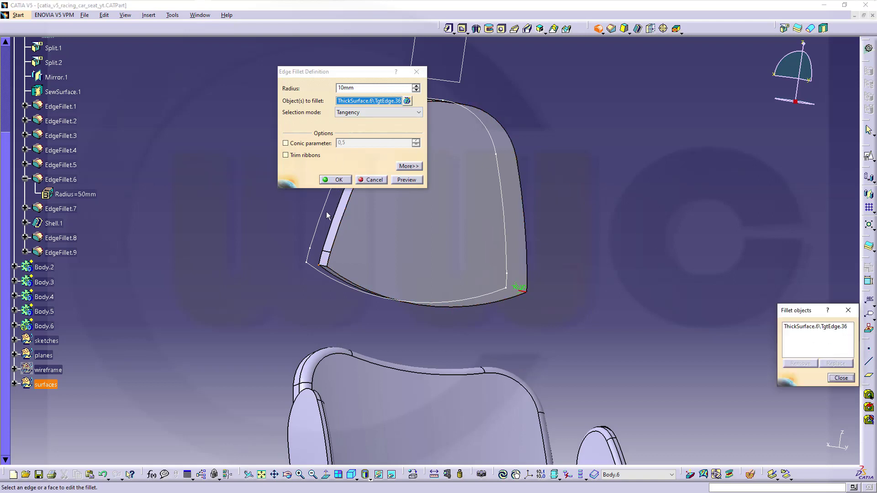
middle_click_drag(328, 290, 329, 271)
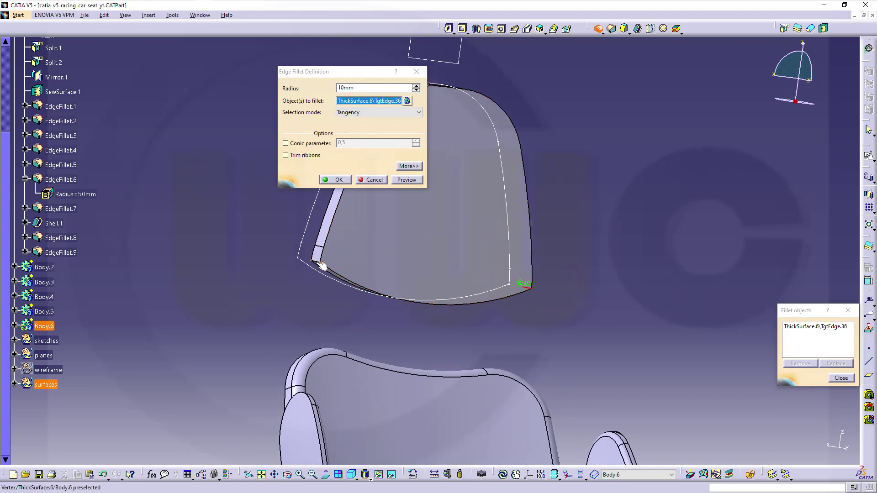
left_click(321, 266)
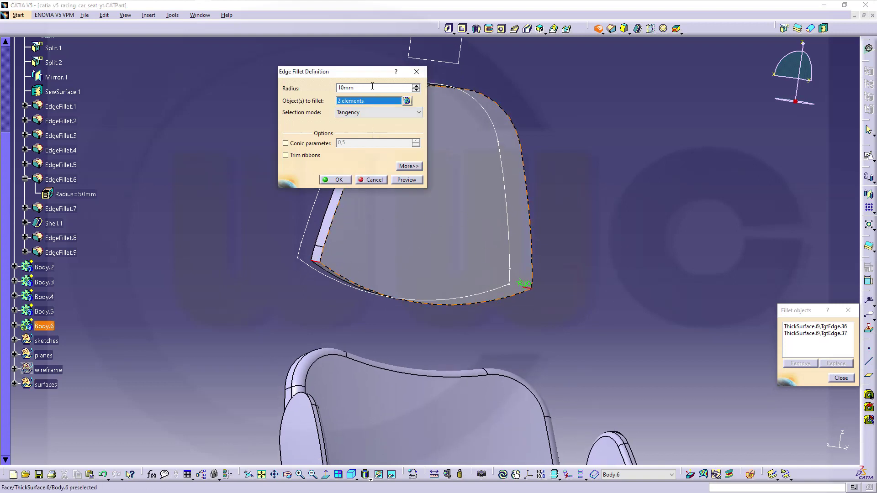
key("Return")
type("5")
key("Return")
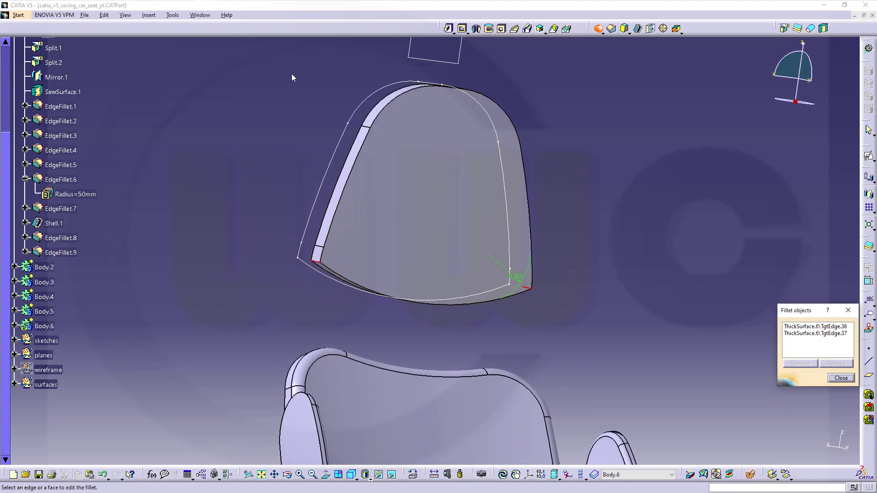
middle_click_drag(537, 223, 457, 219)
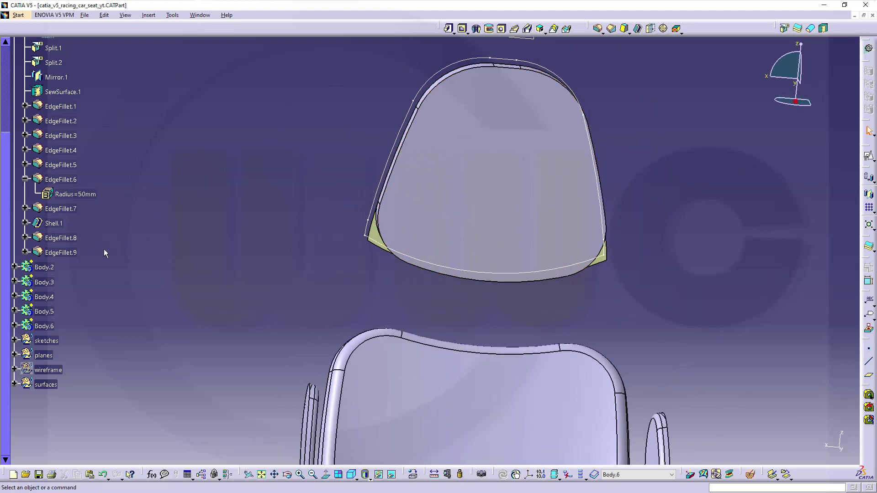
Show PartBody around the headrest padding again
scroll(86, 296, "up", 3)
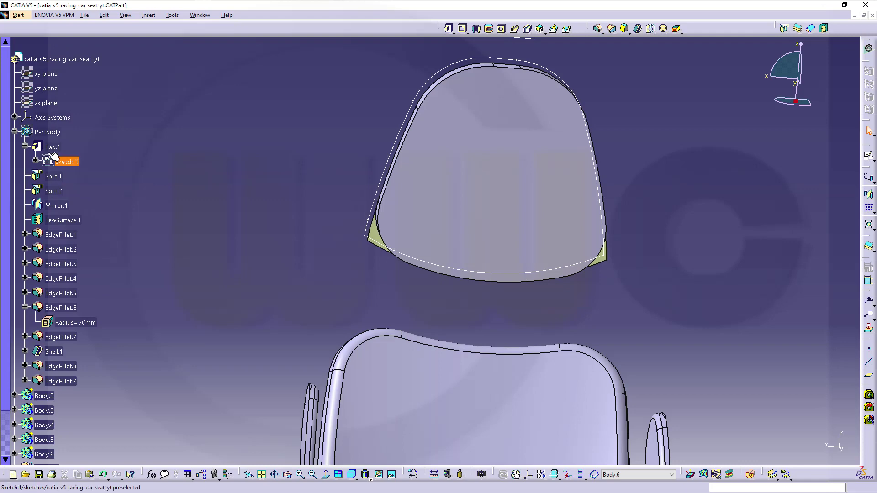
right_click(42, 135)
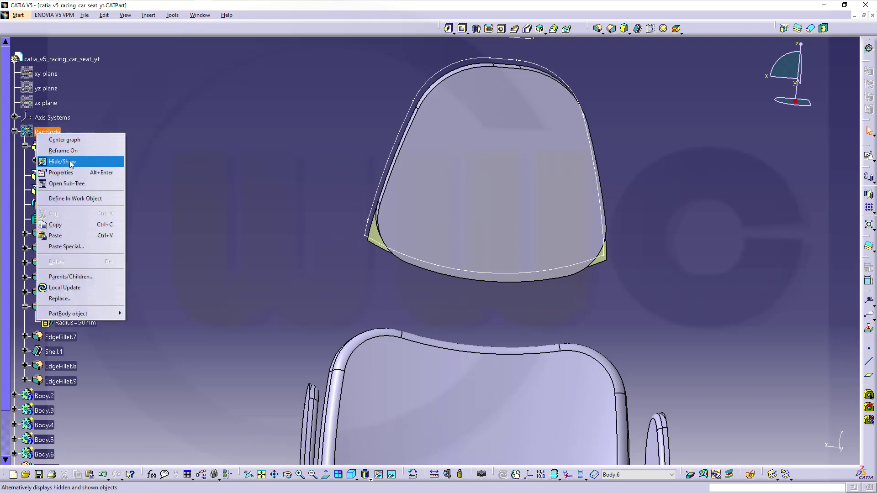
left_click(71, 163)
Hide the surfaces and planes geometrical sets
scroll(116, 284, "down", 3)
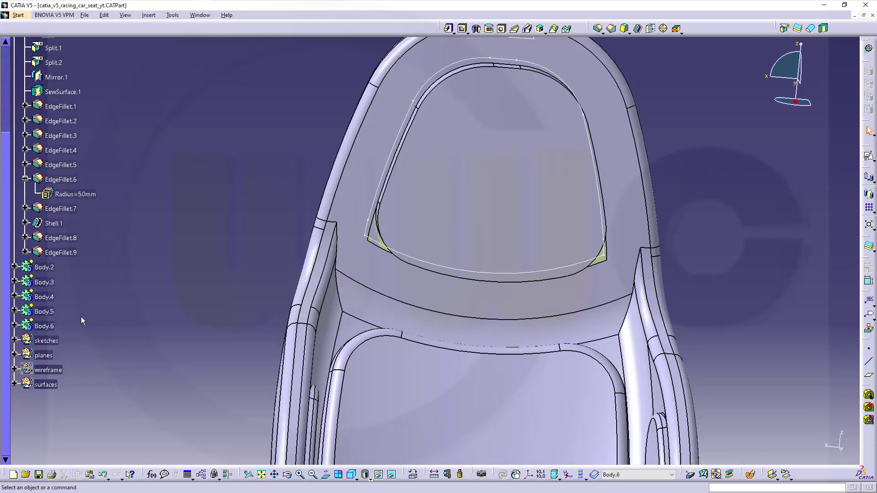
right_click(51, 386)
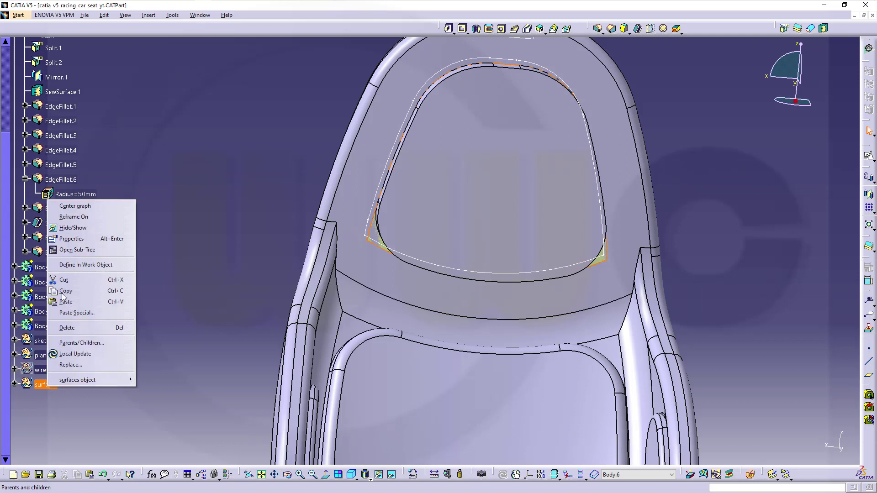
left_click(69, 228)
right_click(51, 355)
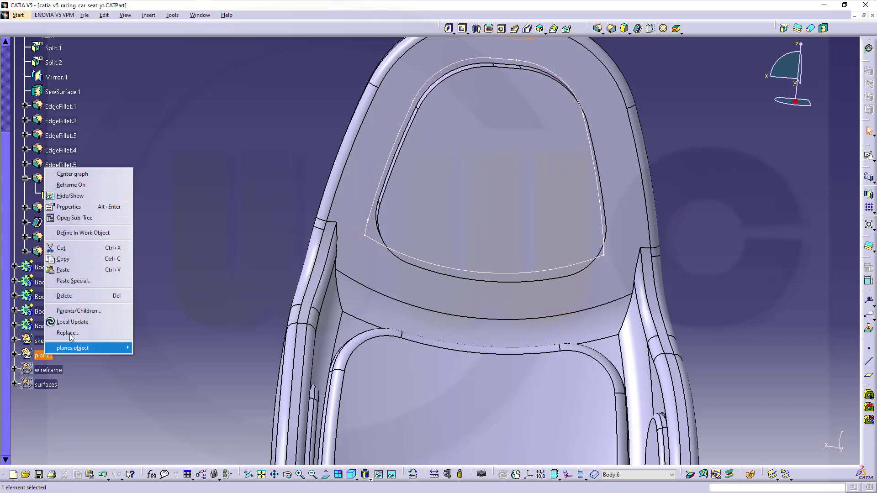
left_click(78, 195)
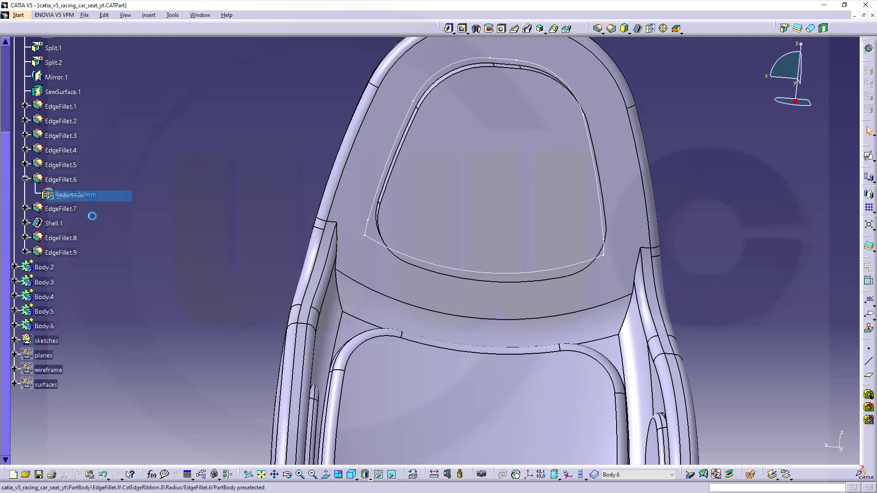
right_click(49, 340)
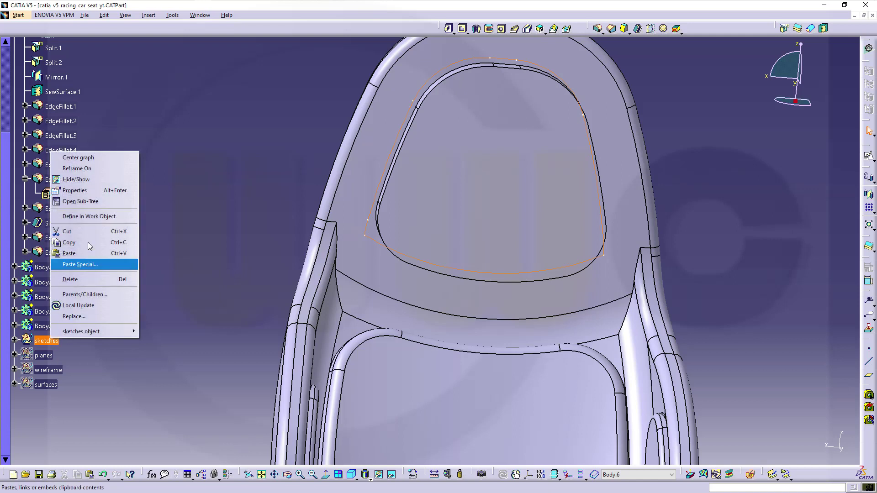
left_click(76, 190)
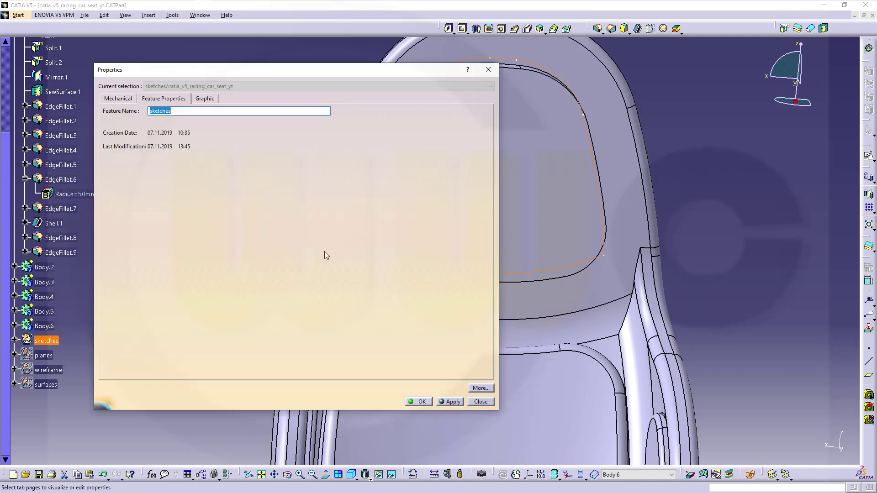
left_click(480, 402)
Hide the sketches geometrical set so only the solid bodies are displayed
right_click(50, 341)
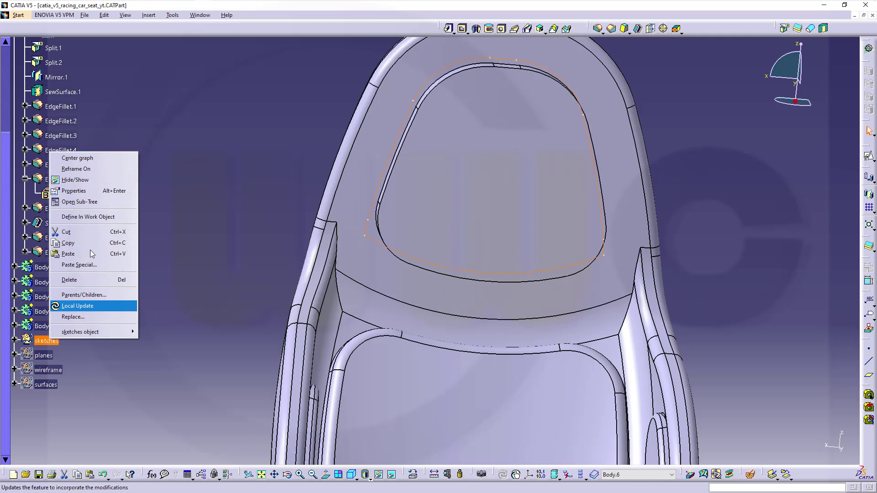
left_click(75, 180)
left_click(391, 304)
mouse_move(392, 304)
middle_mouse_down()
mouse_move(469, 307)
mouse_move(404, 302)
mouse_move(451, 280)
middle_mouse_up()
left_click(595, 266)
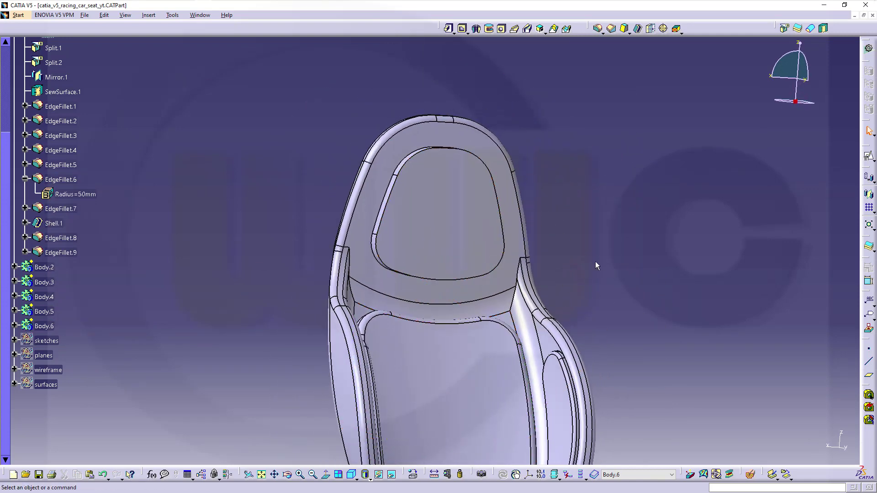
Fillet the front outline edge of the headrest padding with a 5 mm radius
left_click(598, 29)
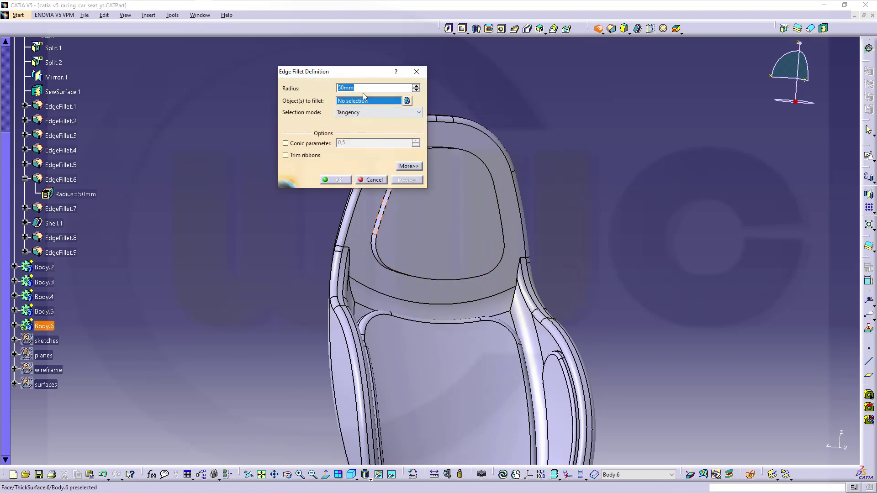
type("5")
left_click(388, 220)
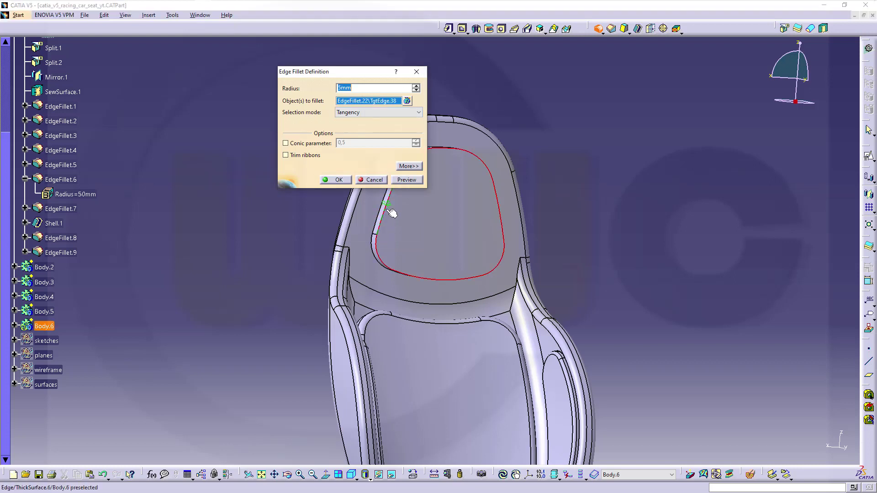
left_click(334, 180)
middle_click_drag(633, 224, 559, 242)
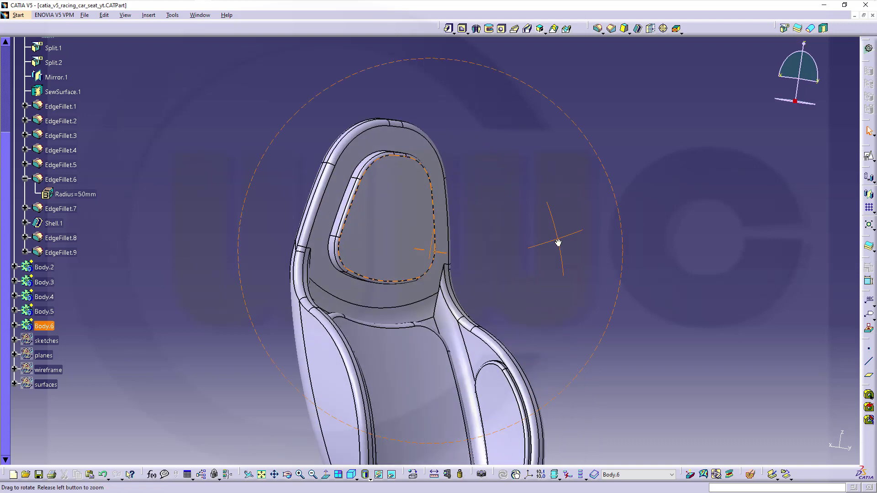
left_click(558, 243)
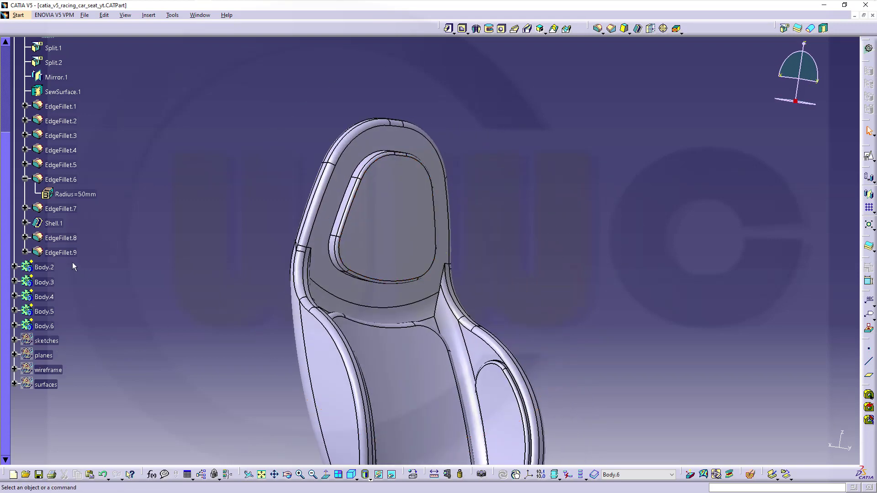
Set the radius of the last edge fillet on the headrest padding in Body.6 to 10 mm
left_click(14, 326)
double_click(62, 369)
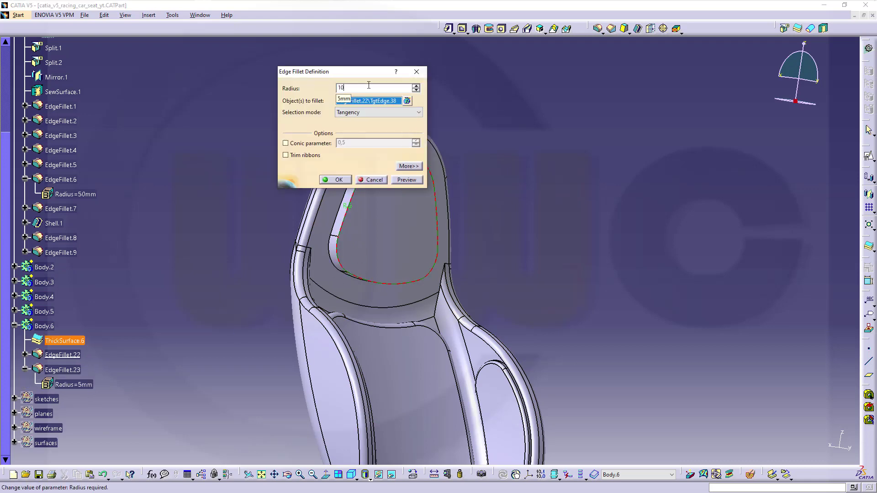
key("Return")
middle_click_drag(520, 214, 448, 365)
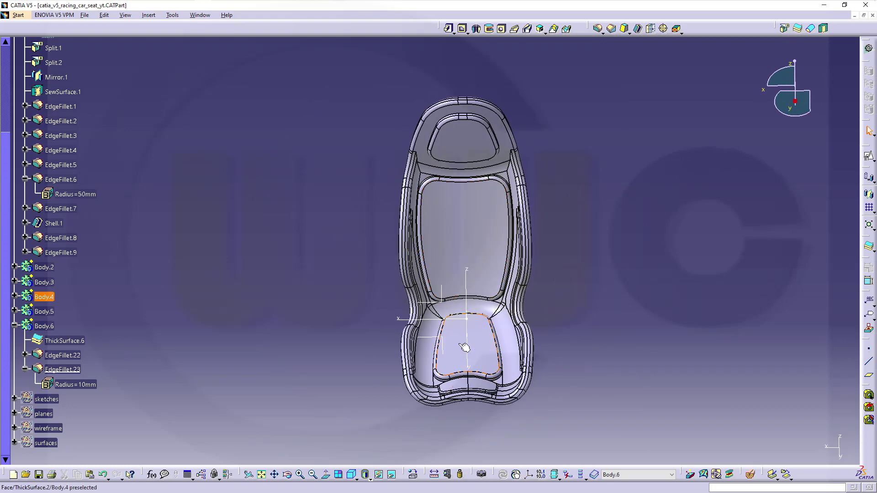
middle_click_drag(504, 352, 481, 346)
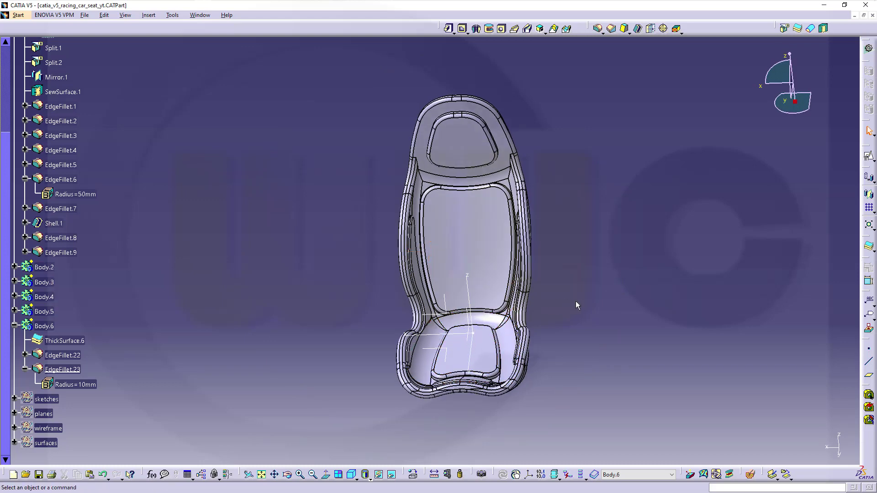
middle_click_drag(470, 346, 401, 229)
middle_click_drag(484, 245, 485, 290)
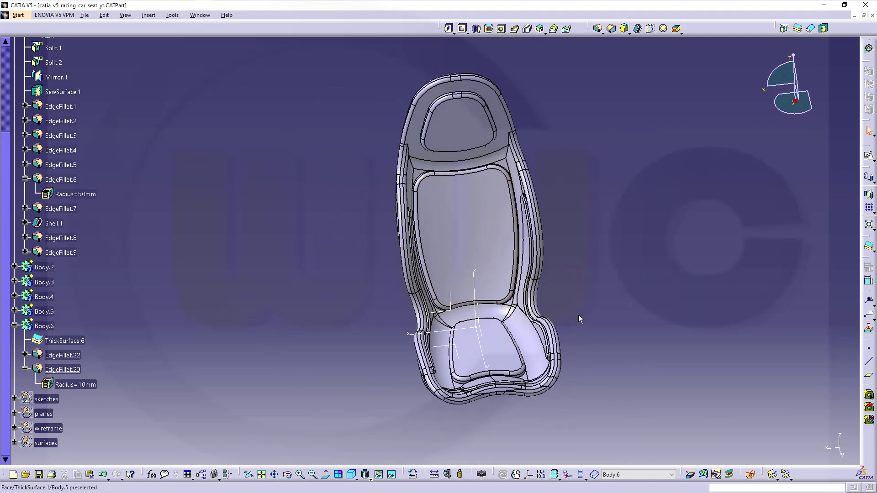
Apply the Rubber material from the default material catalog to PartBody, the seat shell
scroll(91, 210, "up", 5)
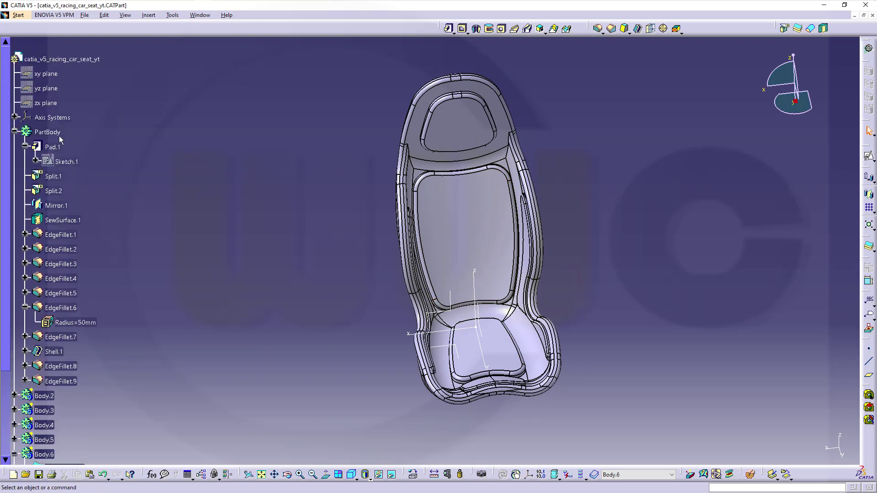
left_click(40, 130)
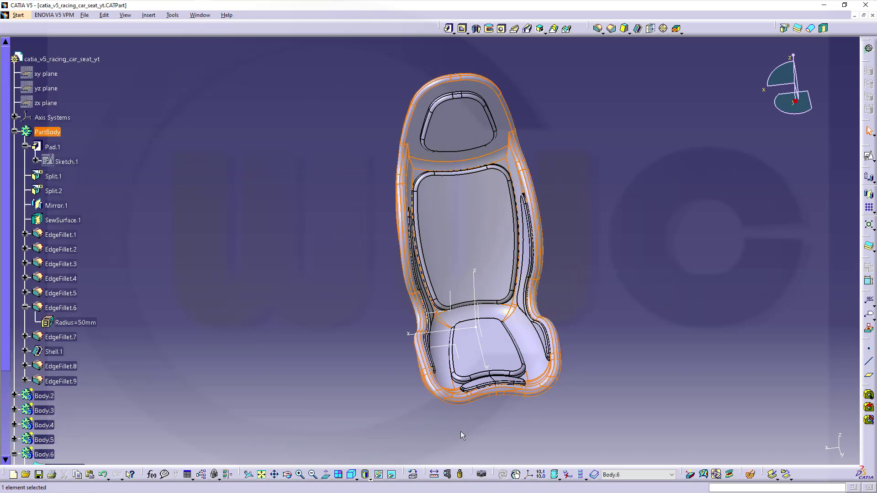
left_click(413, 477)
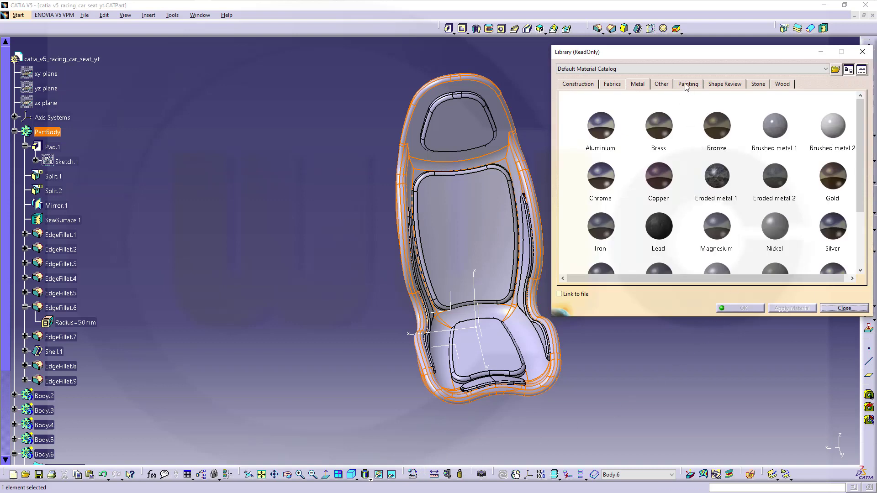
left_click(662, 85)
scroll(714, 135, "down", 2)
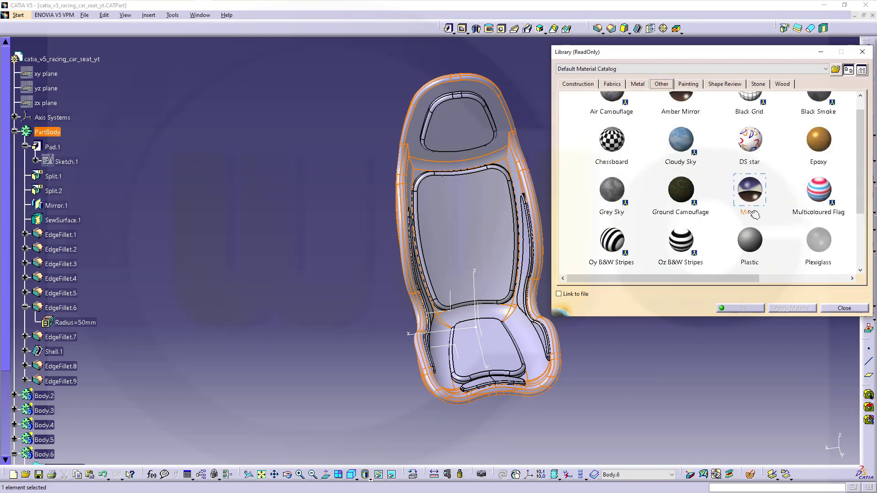
scroll(752, 218, "up", 1)
scroll(751, 219, "down", 1)
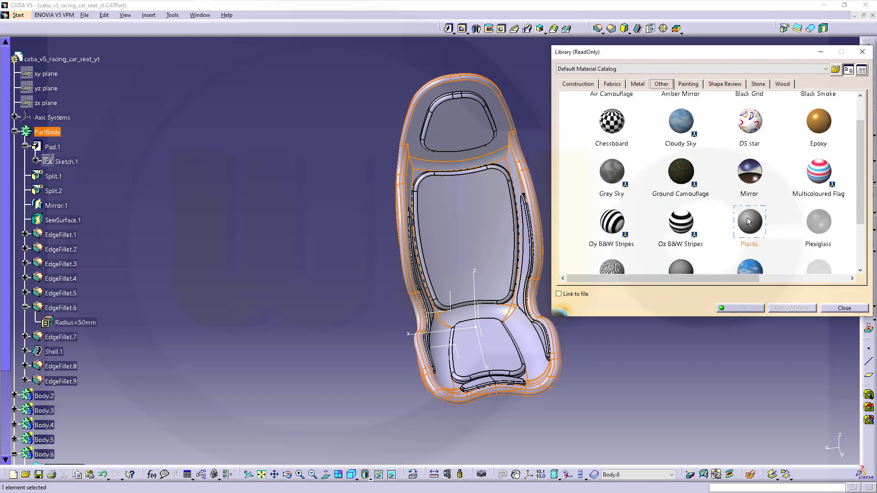
left_click(751, 222)
scroll(753, 223, "down", 1)
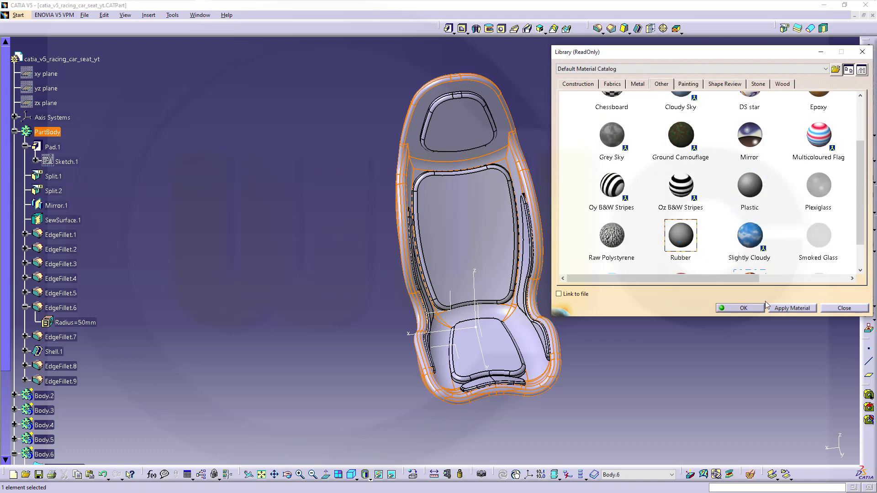
left_click(752, 310)
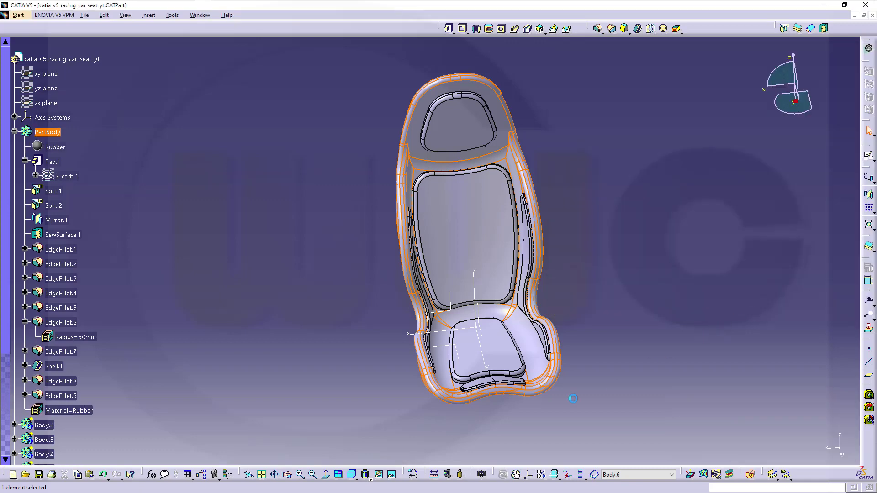
left_click(399, 403)
Switch the view display to shading with materials, without edges
left_click(369, 479)
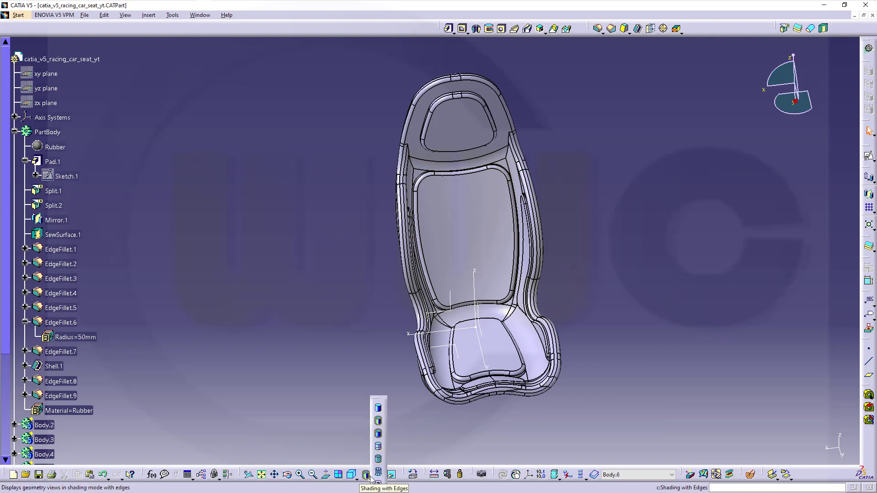
left_click(379, 460)
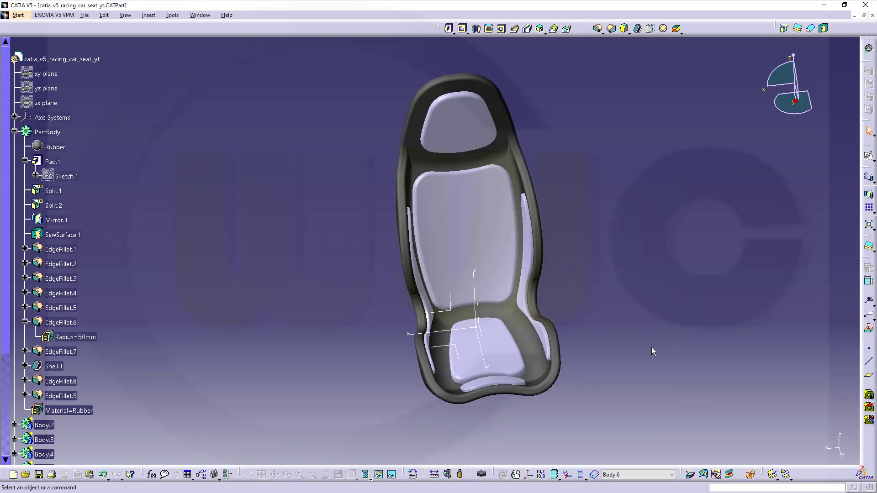
middle_click_drag(652, 347, 571, 299)
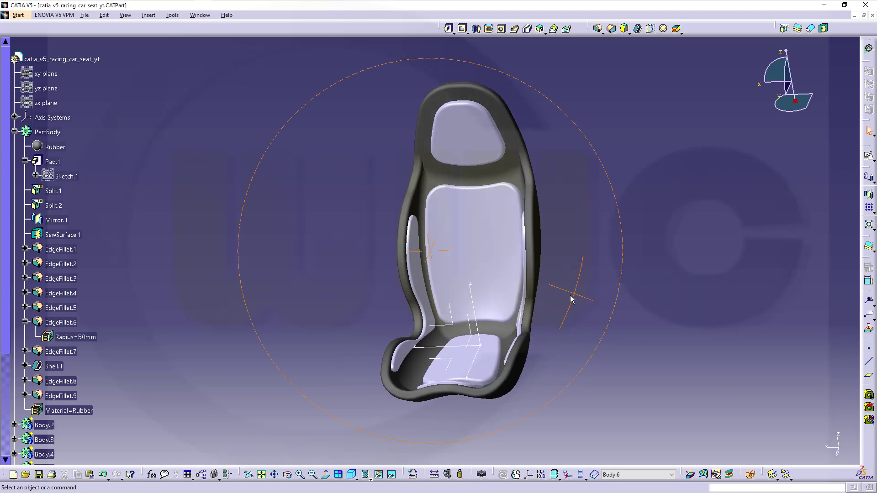
Apply the Fire Red painting material to the padding bodies Body.2 through Body.6 together
scroll(98, 349, "down", 4)
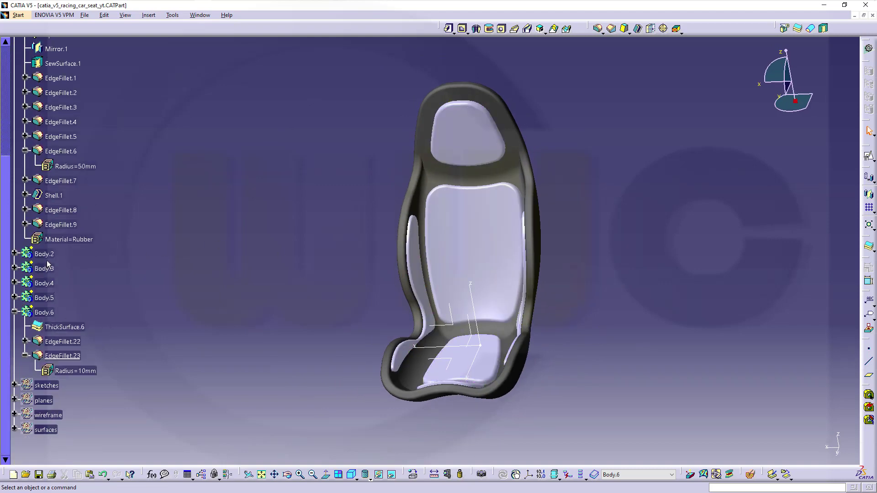
left_click(44, 312, "shift")
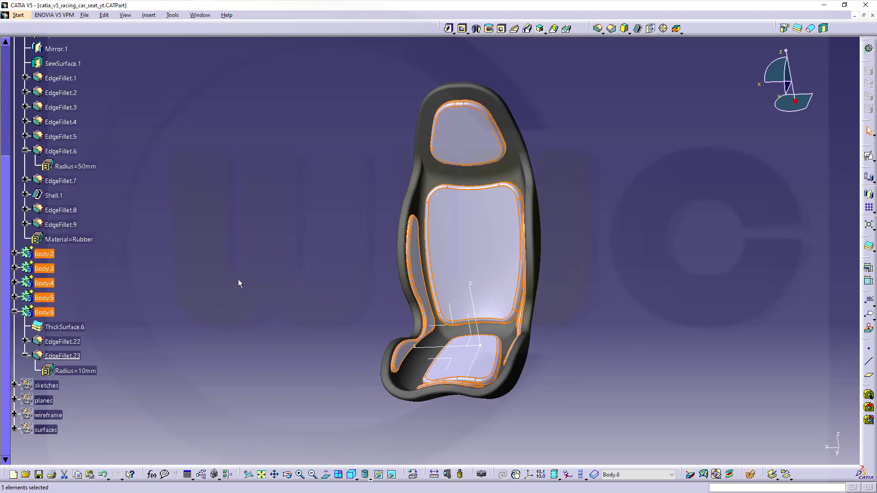
left_click(416, 476)
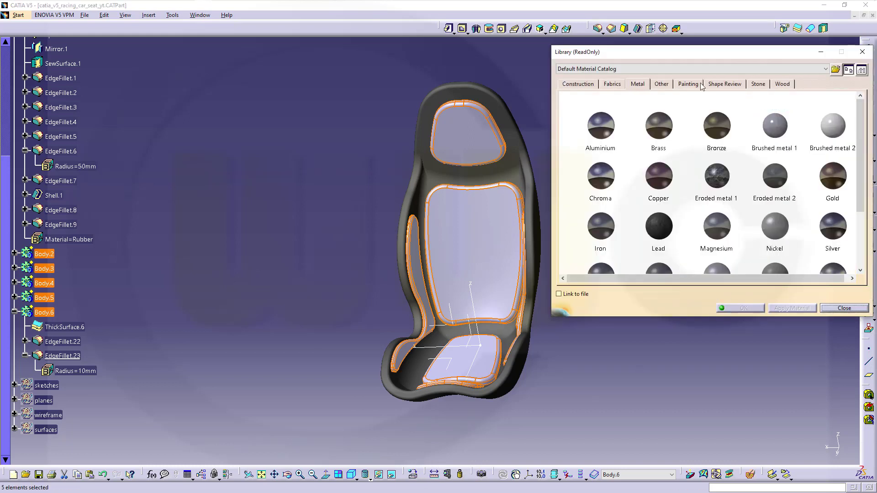
left_click(688, 84)
scroll(746, 141, "down", 1)
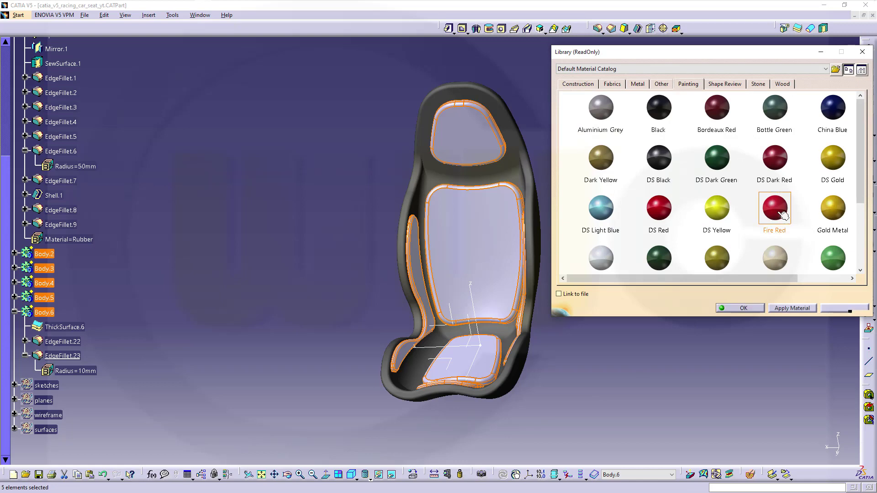
left_click(745, 310)
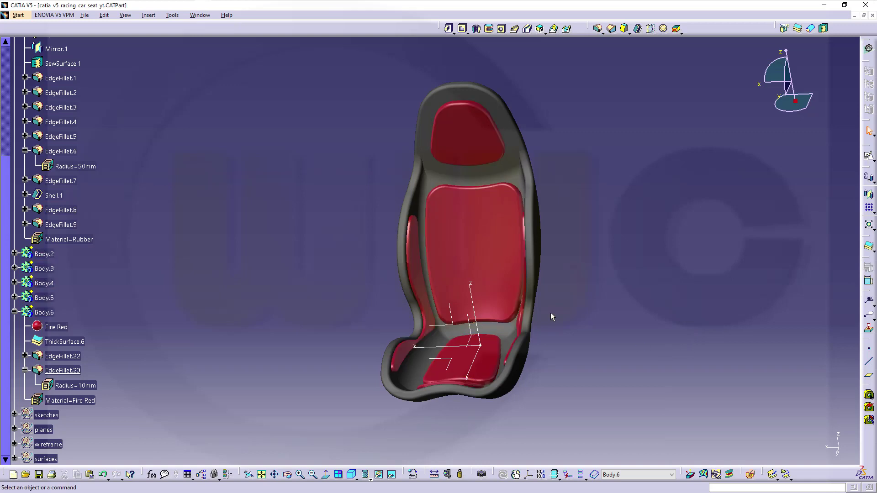
middle_click_drag(550, 313, 498, 385)
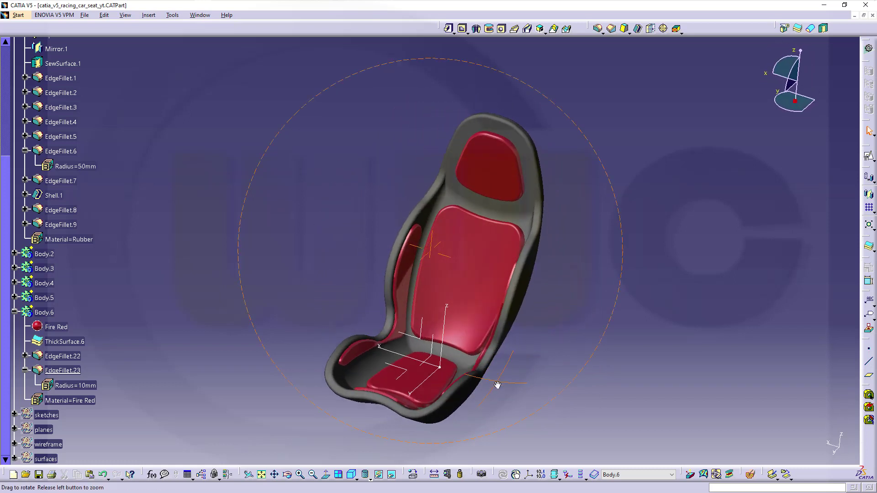